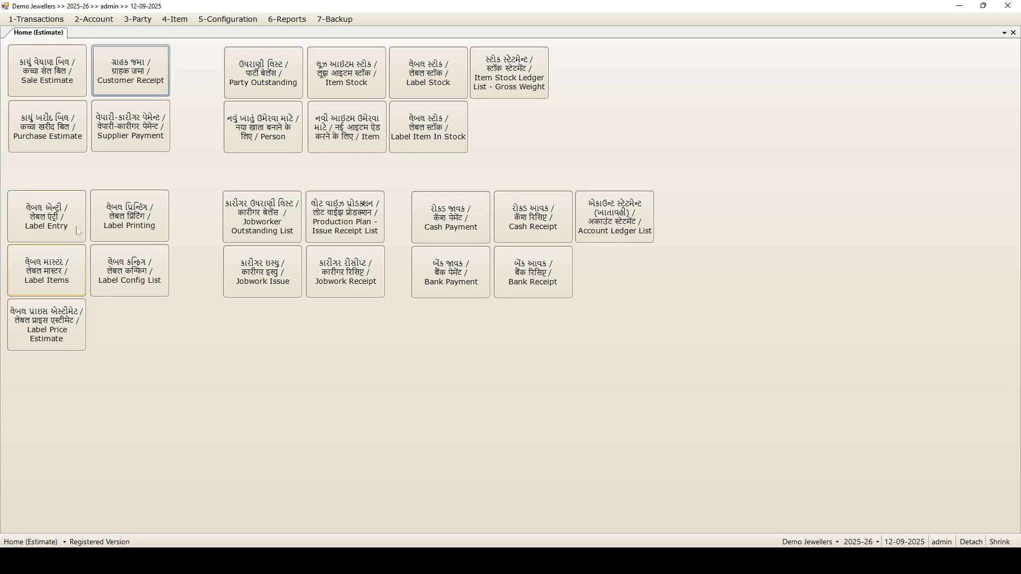
# Step: Open the Sale Estimate form and the Party Outstanding list from the estimate home page for viewing
pyautogui.click(62, 78)
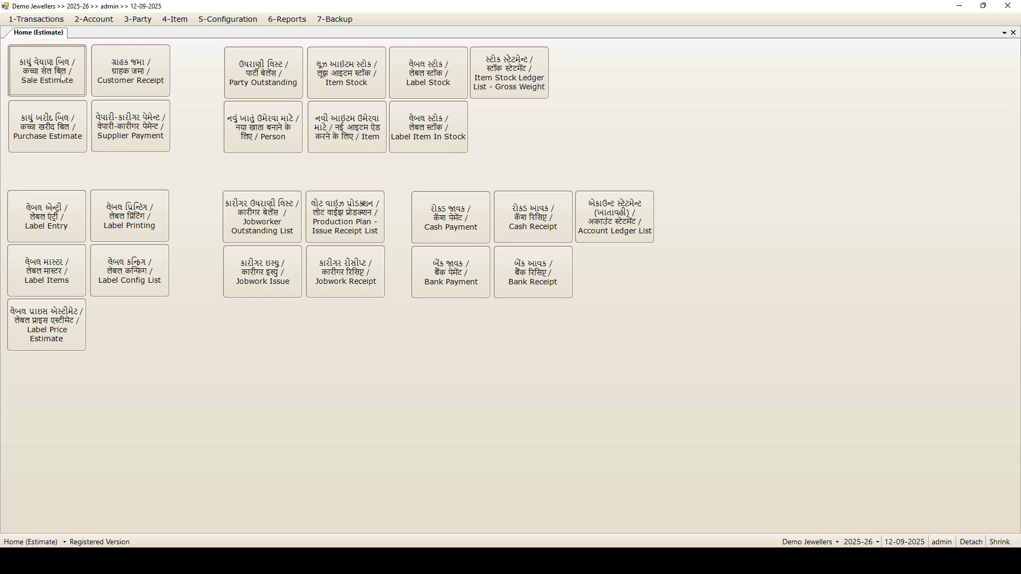
pyautogui.click(54, 34)
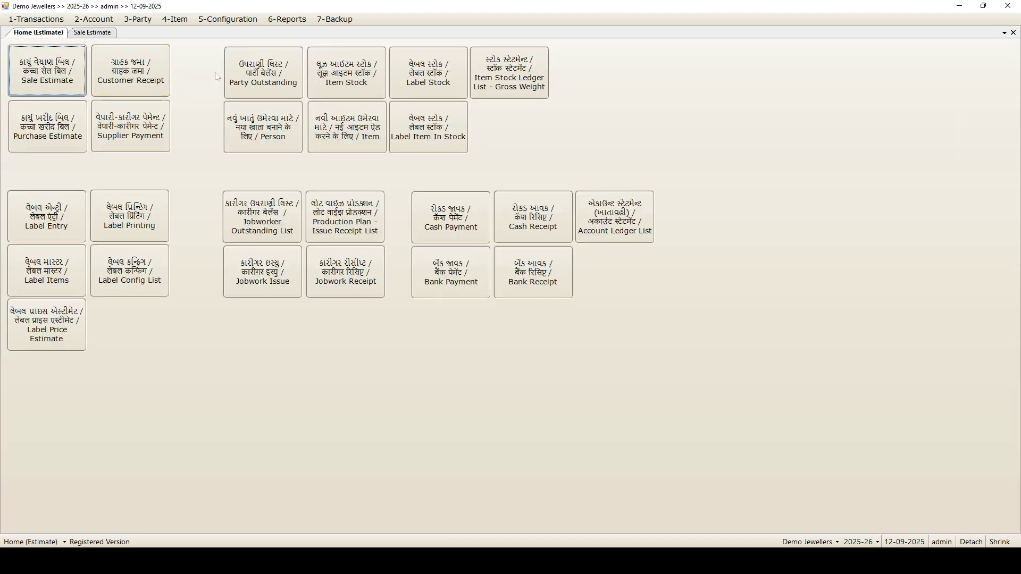
pyautogui.click(250, 80)
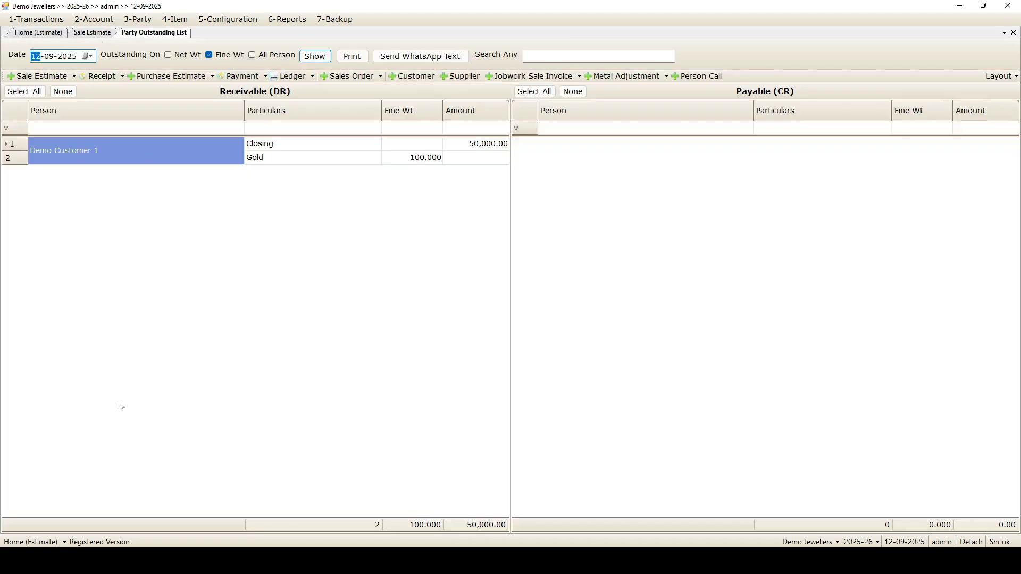
pyautogui.click(20, 543)
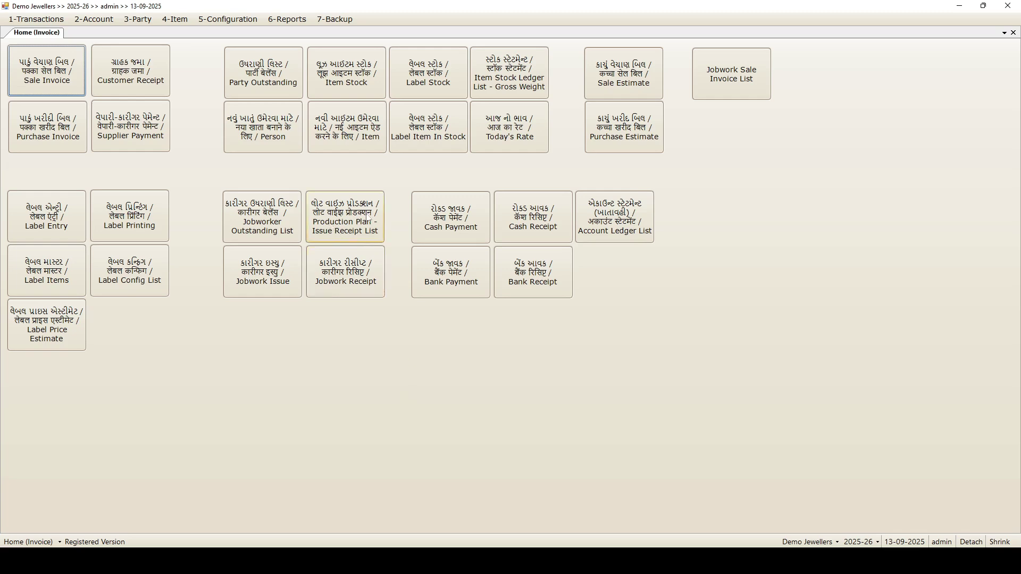
# Step: From the production plan issue receipt list, create and save a gold plan named Demo Ladies Ring ABC Jewellers with purity 75
pyautogui.click(352, 219)
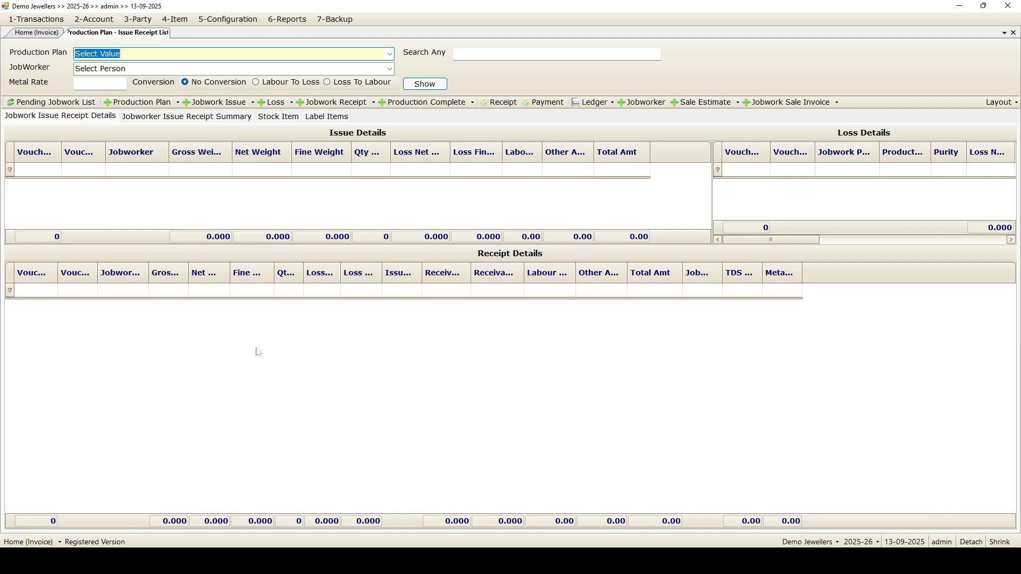
pyautogui.click(138, 102)
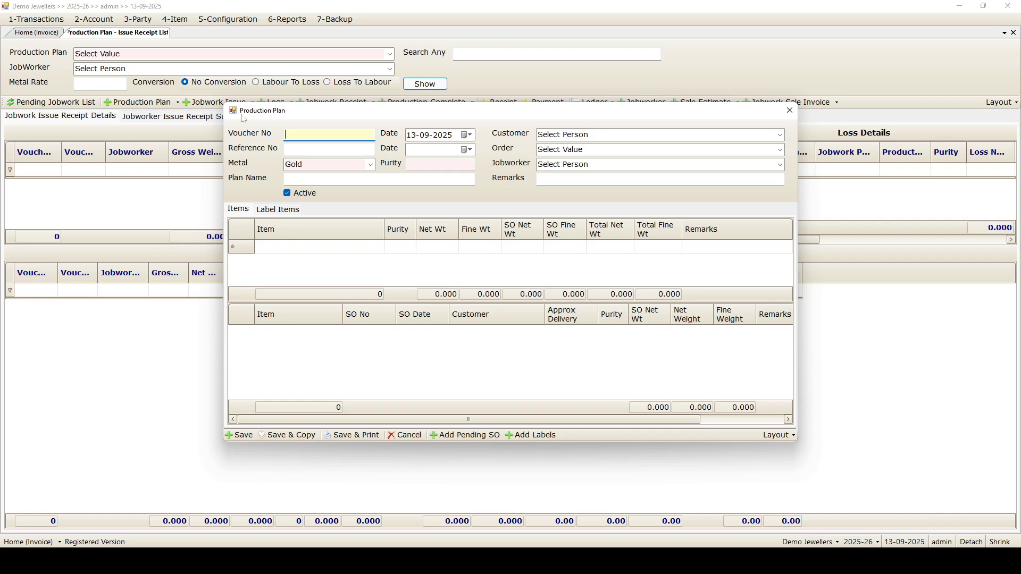
pyautogui.click(420, 164)
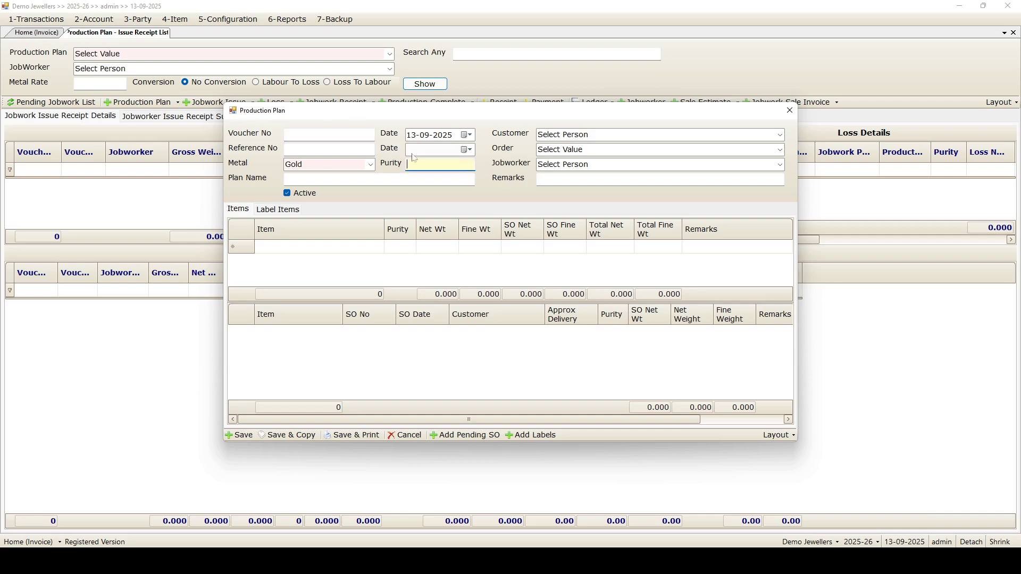
pyautogui.write('75')
pyautogui.press('Tab')
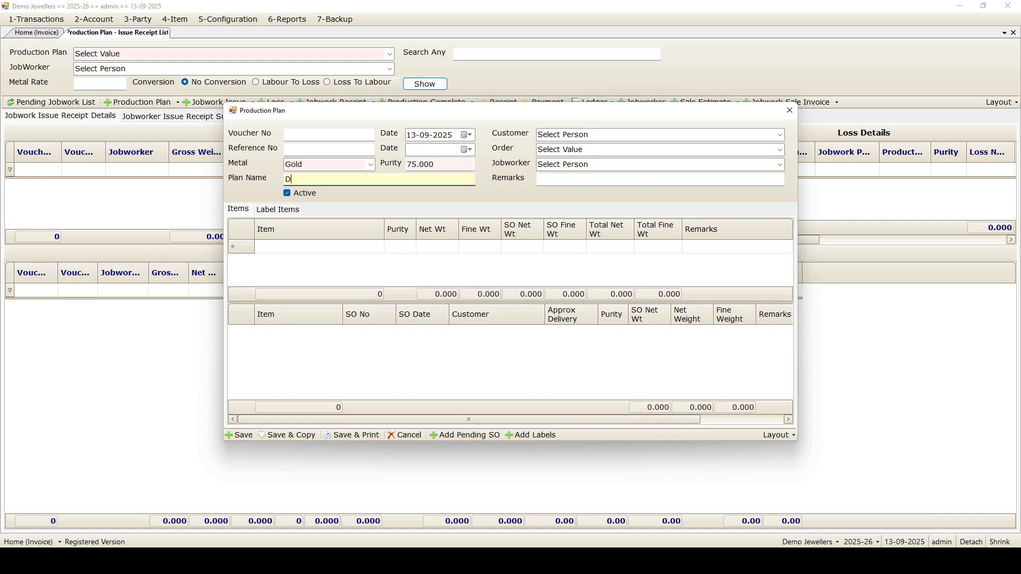
pyautogui.write('Demo Lad')
pyautogui.write('ies Ring ABC Jewellers')
pyautogui.click(241, 436)
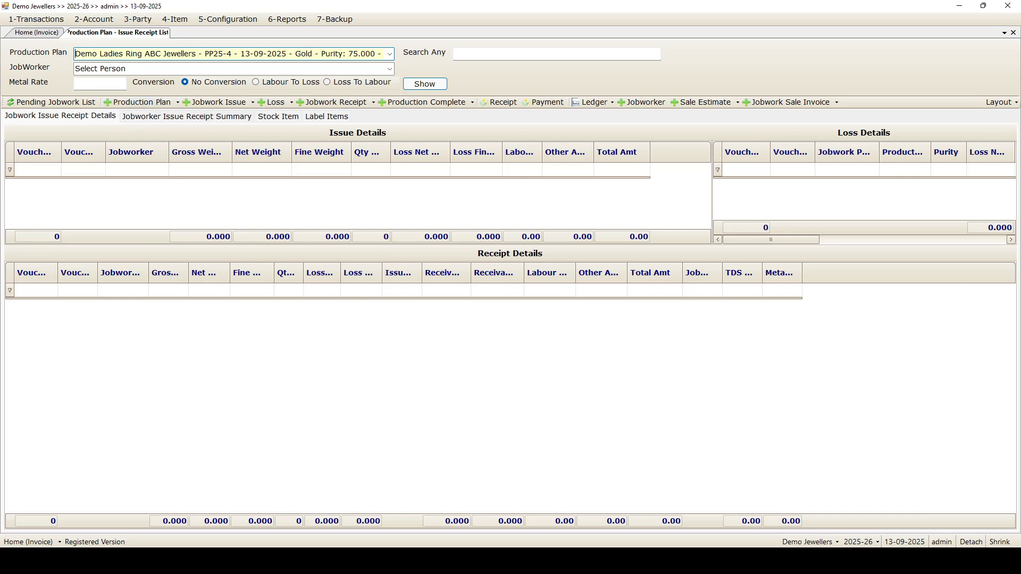
# Step: Start a jobwork issue for the Demo Ladies Ring plan with Melting Dept / Karigar - Ahmedabad - 8 as the jobworker
pyautogui.click(215, 103)
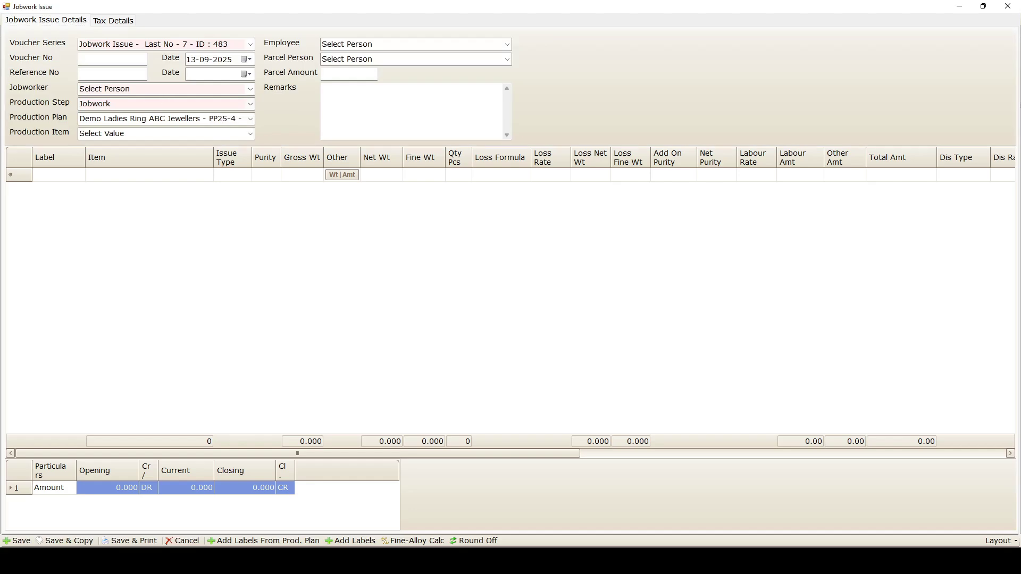
pyautogui.click(104, 89)
pyautogui.write('melting Dept /')
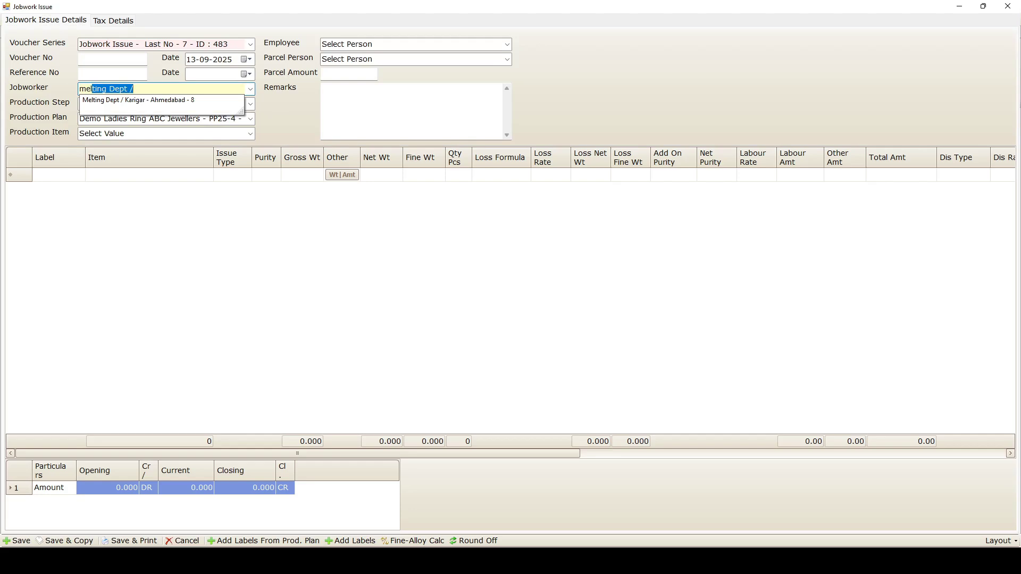
pyautogui.click(141, 101)
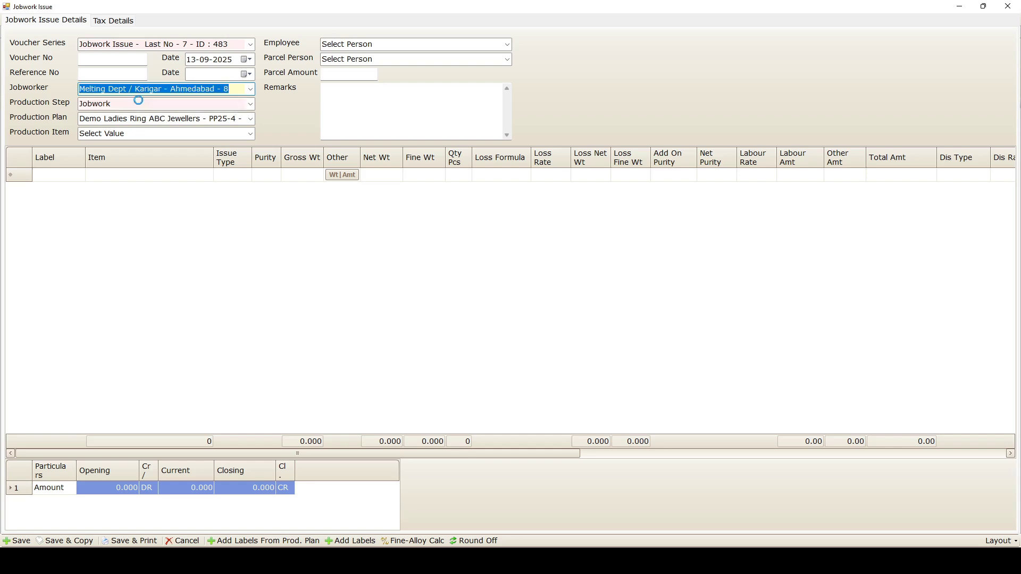
pyautogui.press('Tab')
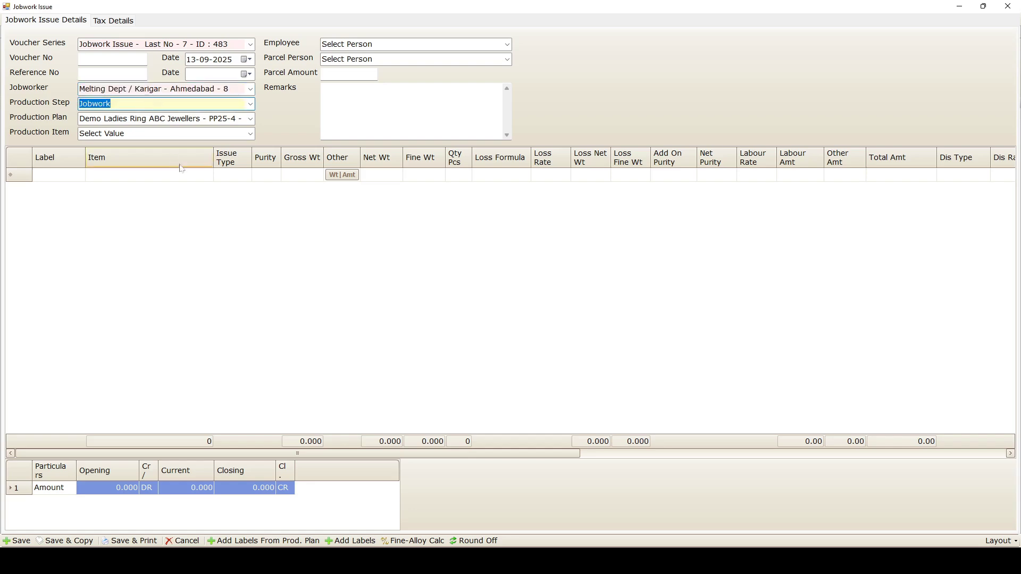
# Step: Add Fine Gold - Gold - 4 as the first issue item with a gross weight of 100
pyautogui.click(157, 177)
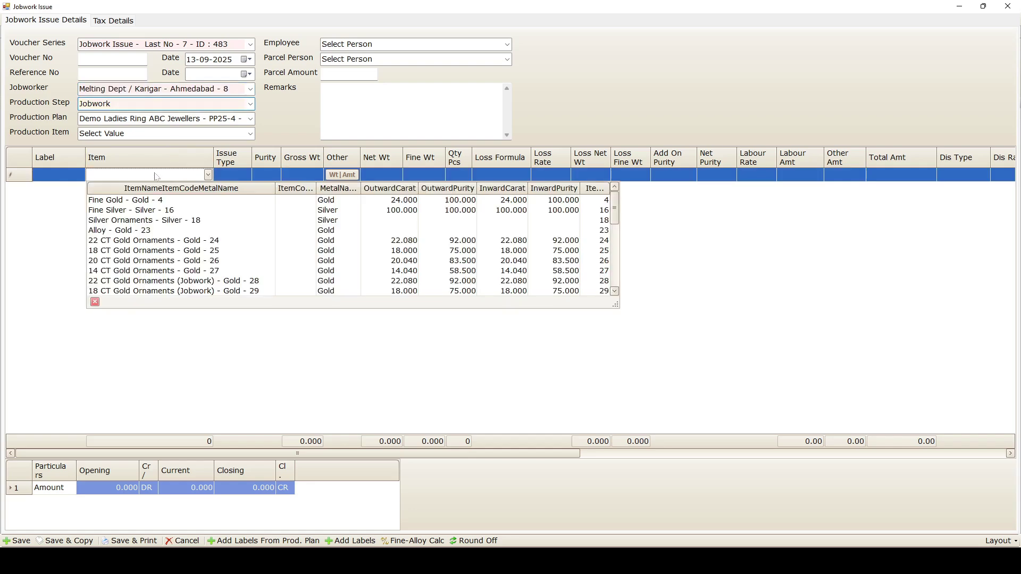
pyautogui.write('Fine Gold - Gold - 4')
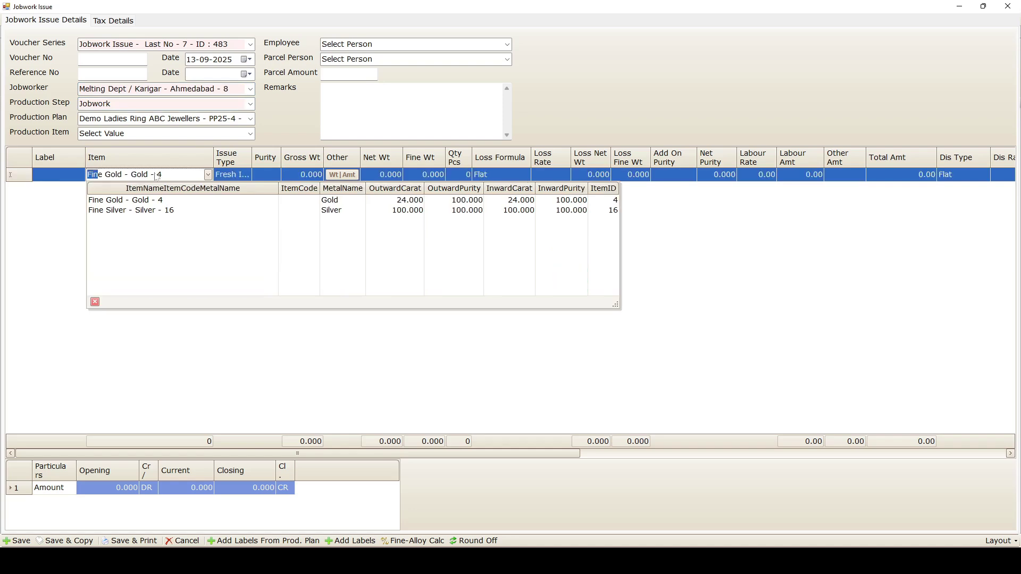
pyautogui.click(149, 200)
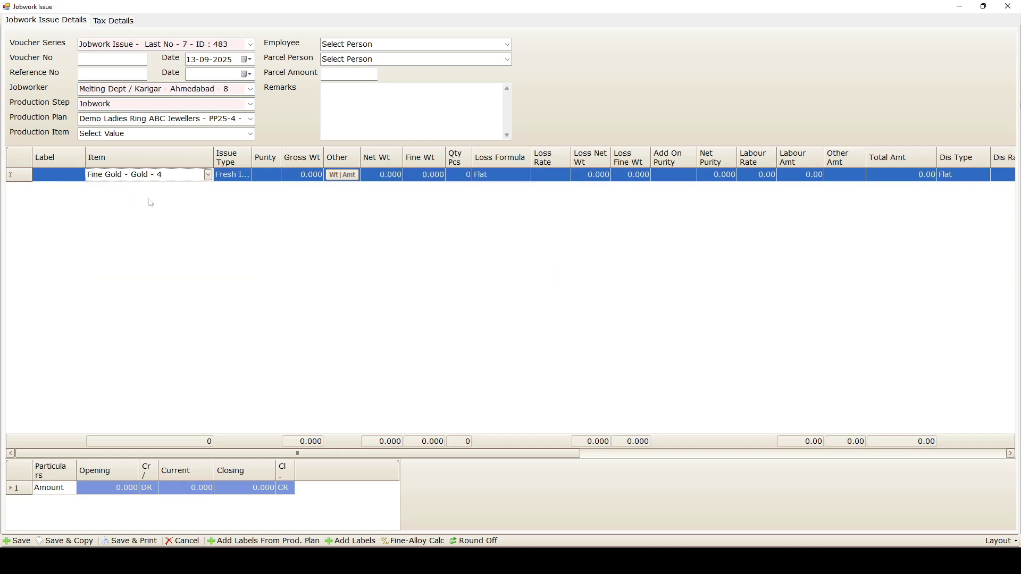
pyautogui.click(296, 175)
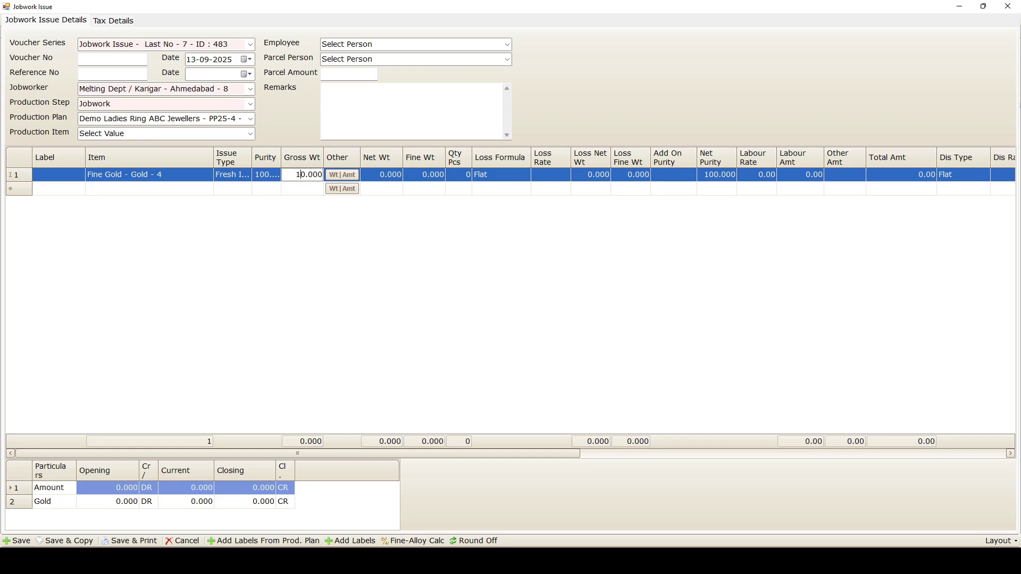
pyautogui.write('0')
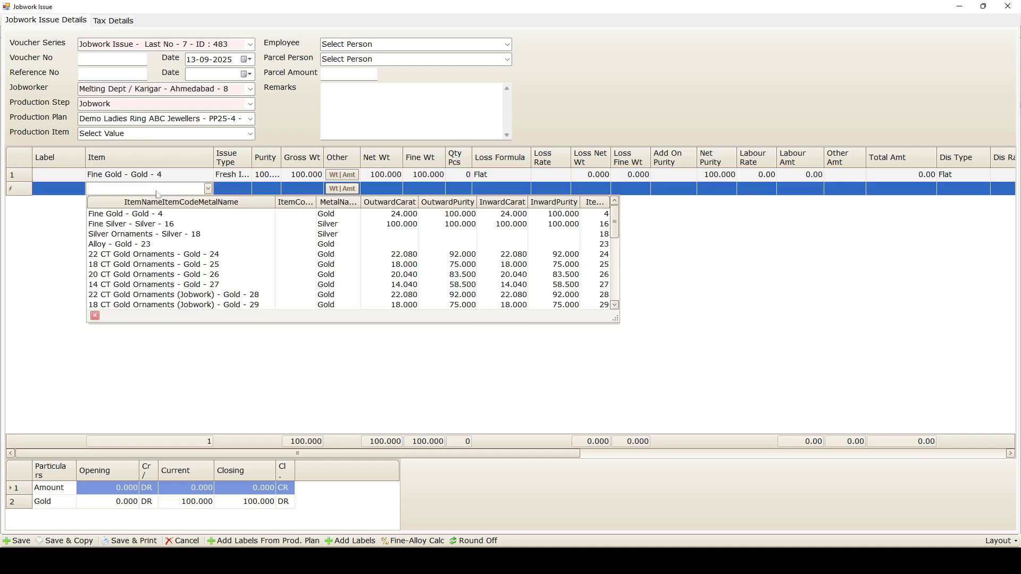
# Step: Add Alloy - Gold - 23 as the second issue item and save the jobwork issue without adding another record
pyautogui.click(158, 192)
pyautogui.write('allo')
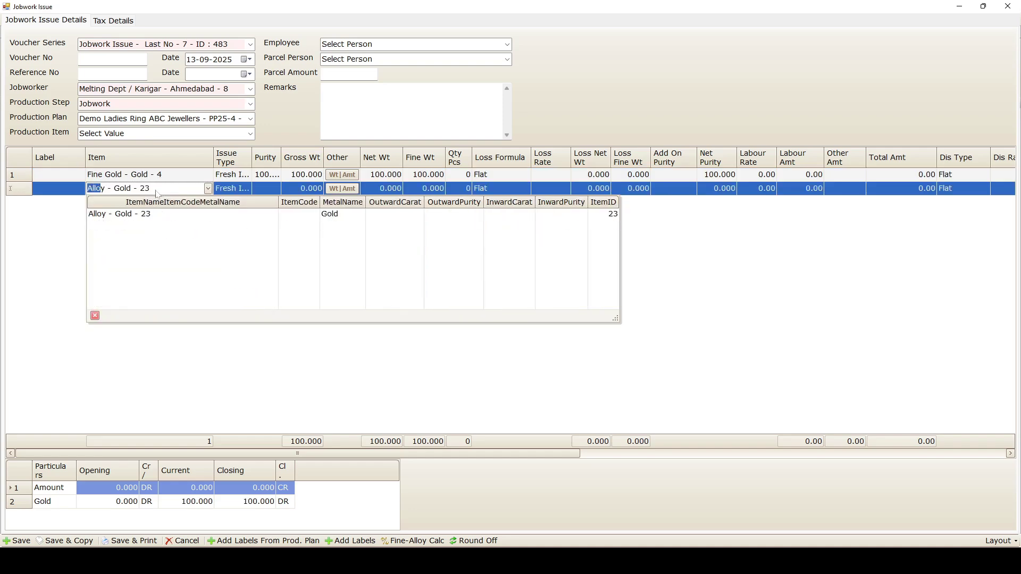
pyautogui.click(144, 214)
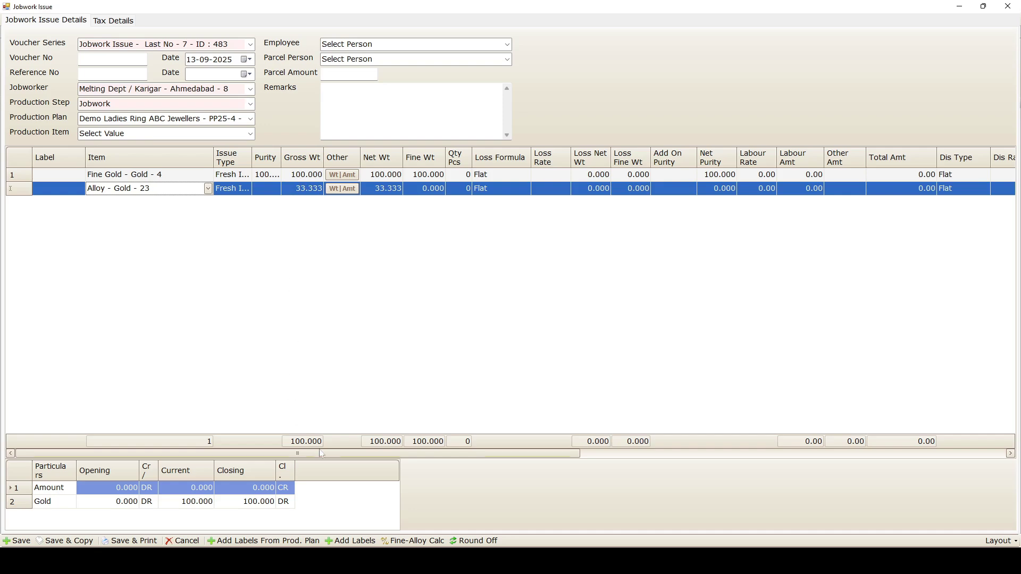
pyautogui.click(359, 485)
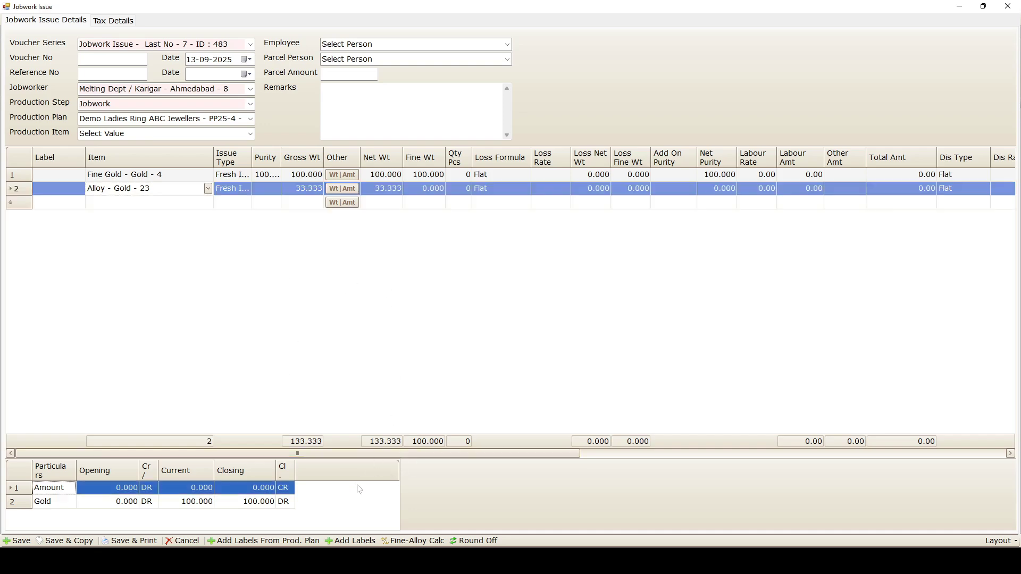
pyautogui.click(363, 502)
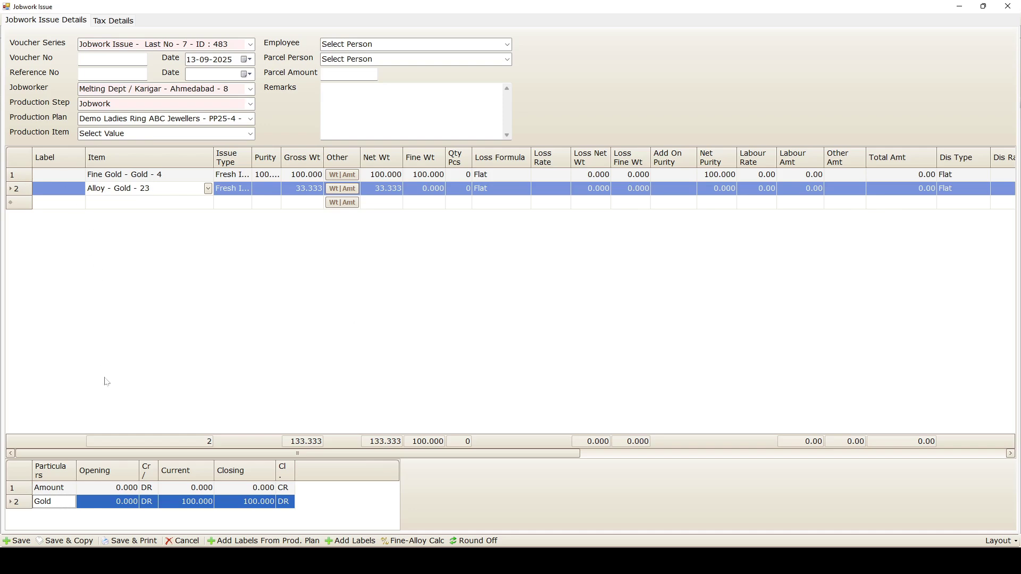
pyautogui.click(17, 541)
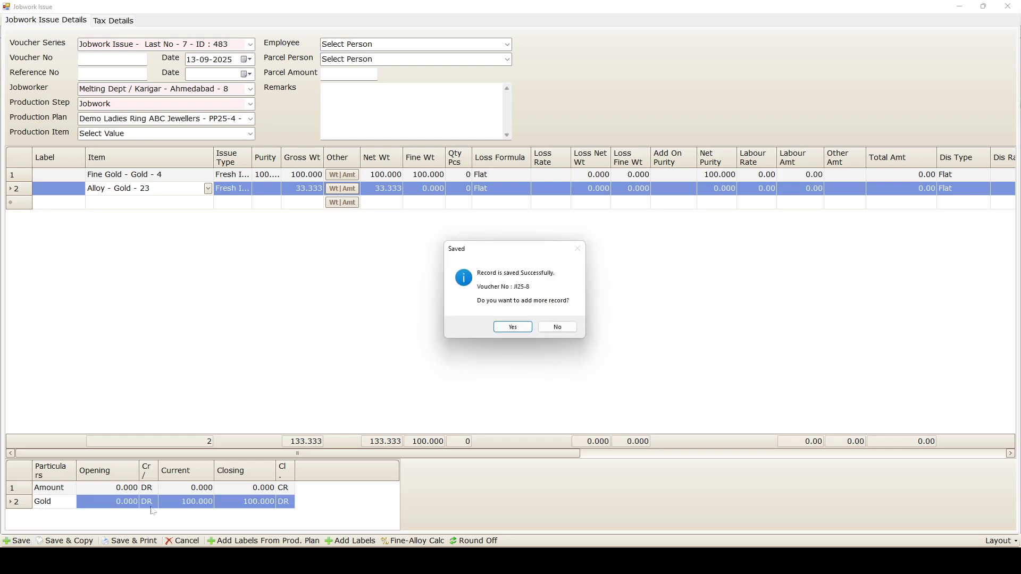
pyautogui.click(557, 327)
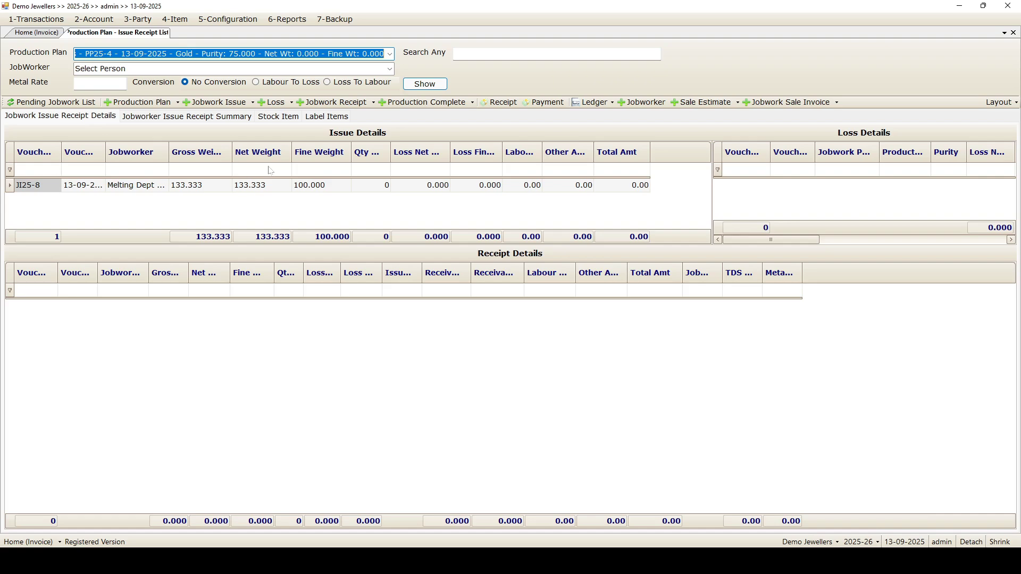
# Step: Start a jobwork receipt against issue JI25-8 and add Dhal / Rani / Raw Gold - Gold - 44 as the received item
pyautogui.click(334, 106)
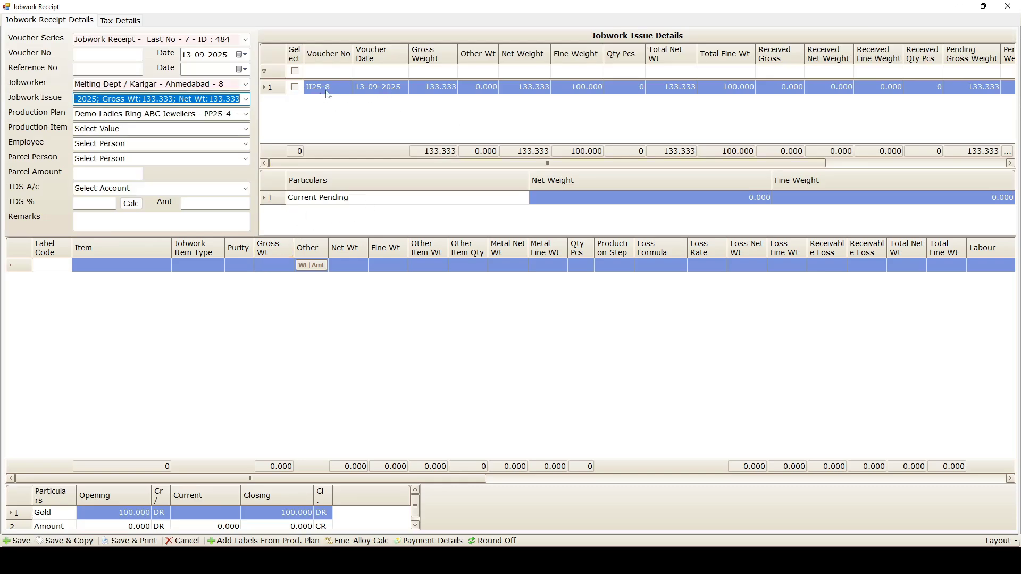
pyautogui.click(296, 88)
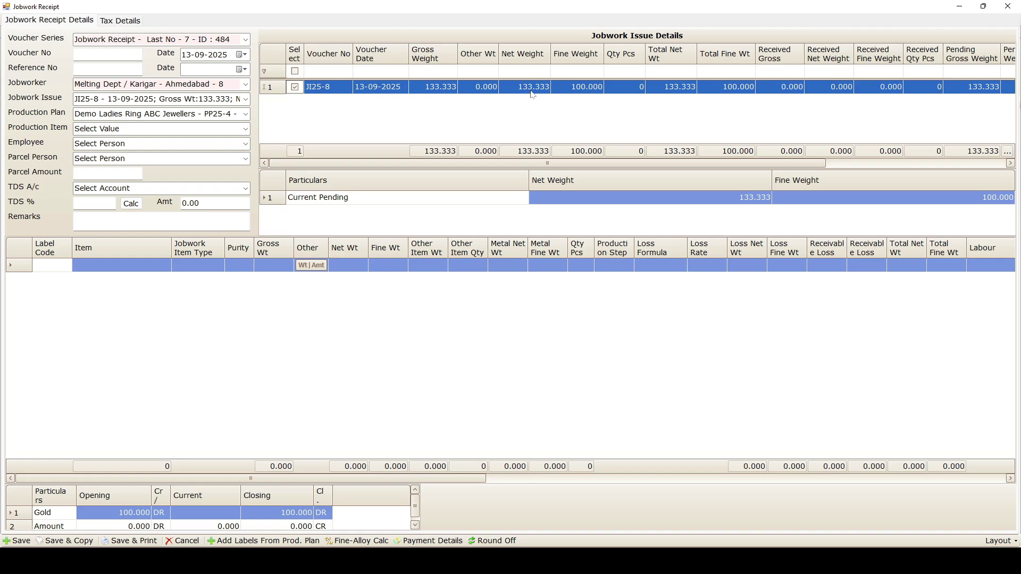
pyautogui.click(144, 268)
pyautogui.write('dhal')
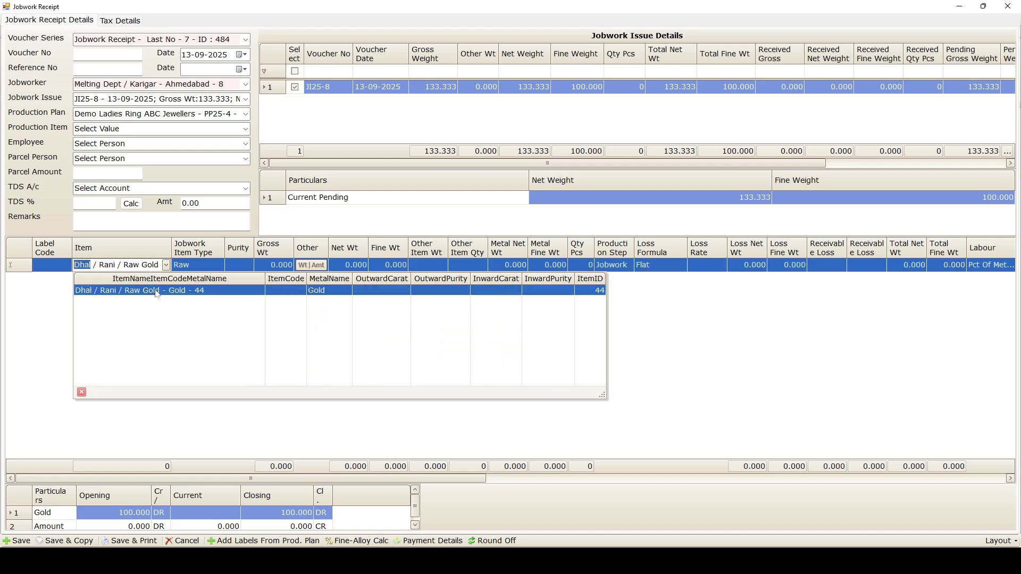
pyautogui.click(152, 291)
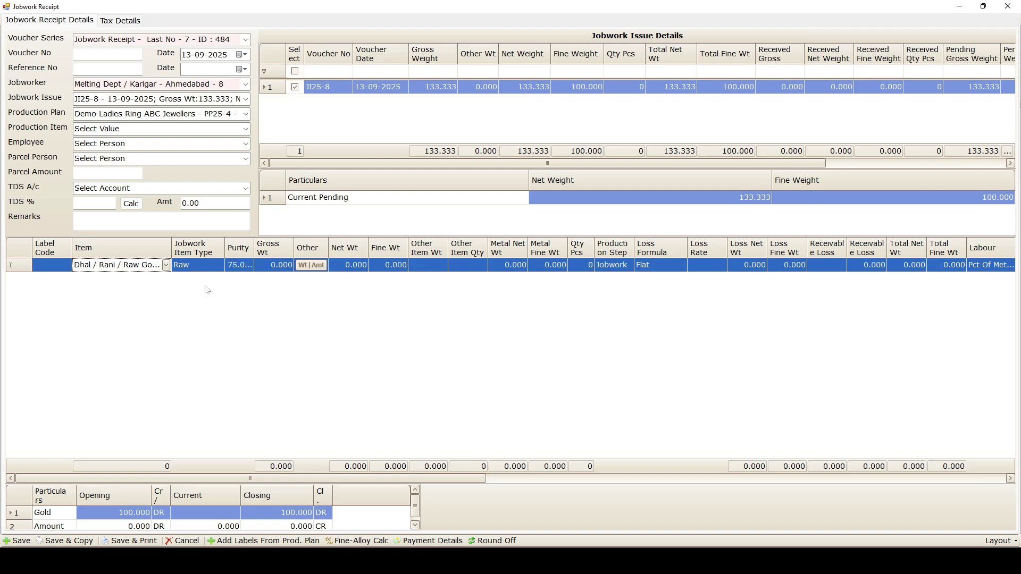
# Step: Set the gross weight of the received Dhal / Rani / Raw Gold item to 133
pyautogui.click(272, 265)
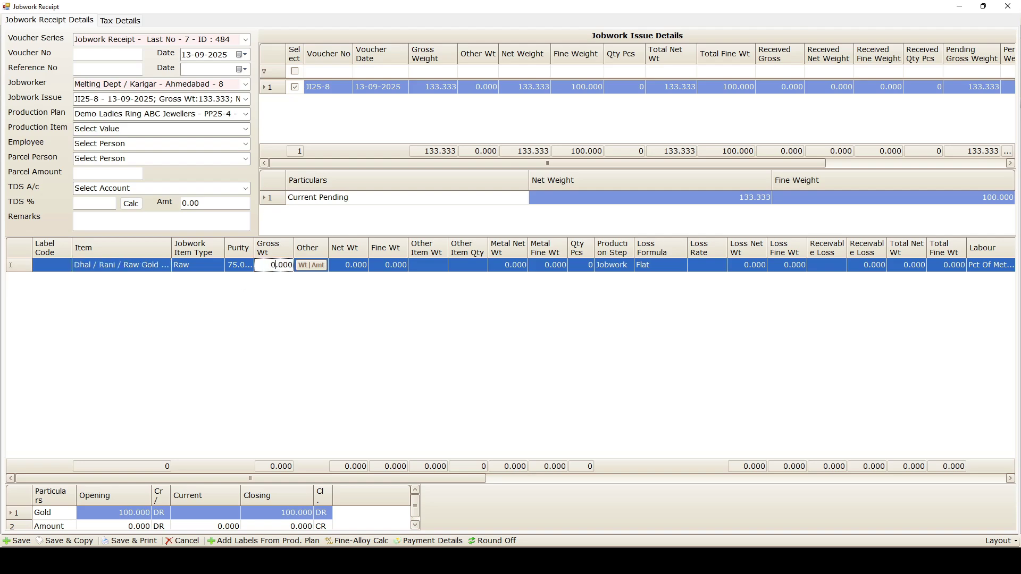
pyautogui.write('1,33')
pyautogui.press('Delete')
pyautogui.click(387, 519)
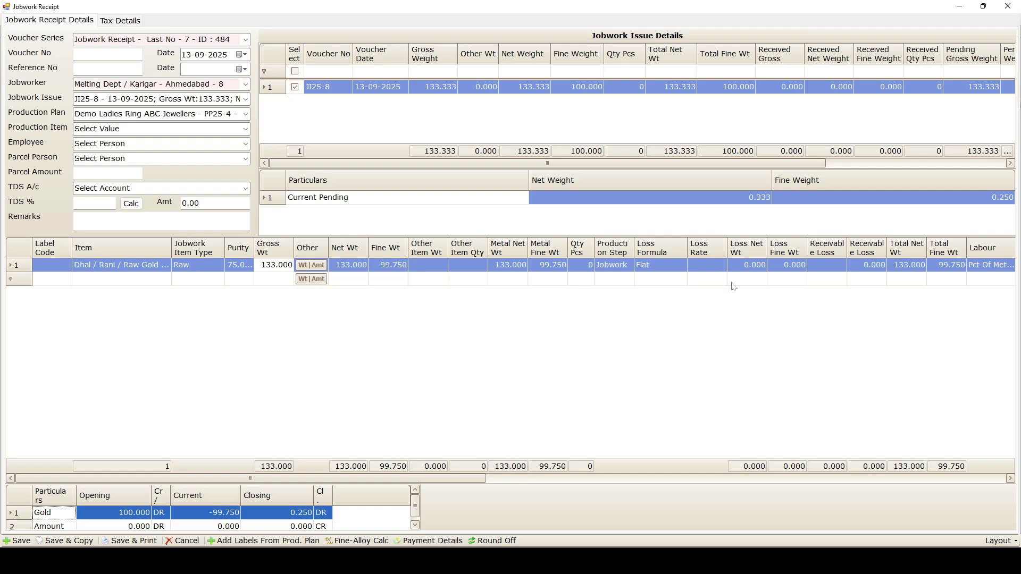
pyautogui.click(709, 271)
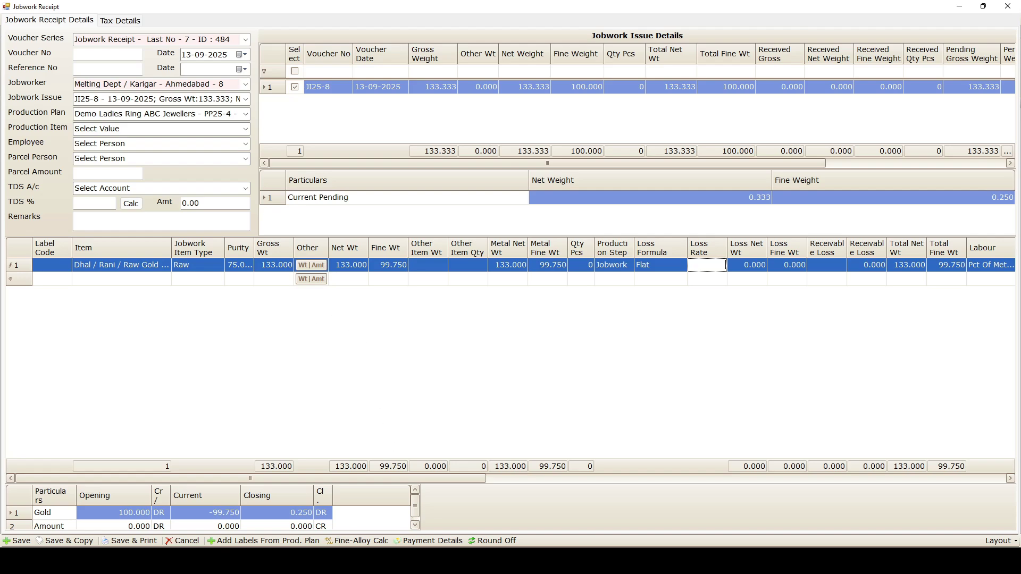
# Step: Open the Fine-Alloy calculator and calculate the alloy for input weight 100, input purity 100 and required purity 75
pyautogui.click(359, 541)
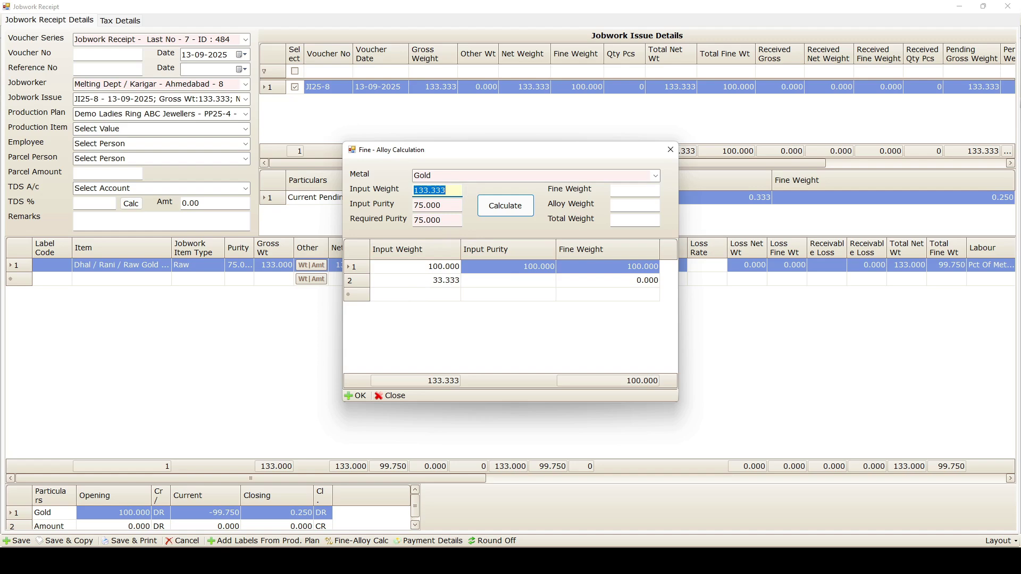
pyautogui.press('Tab')
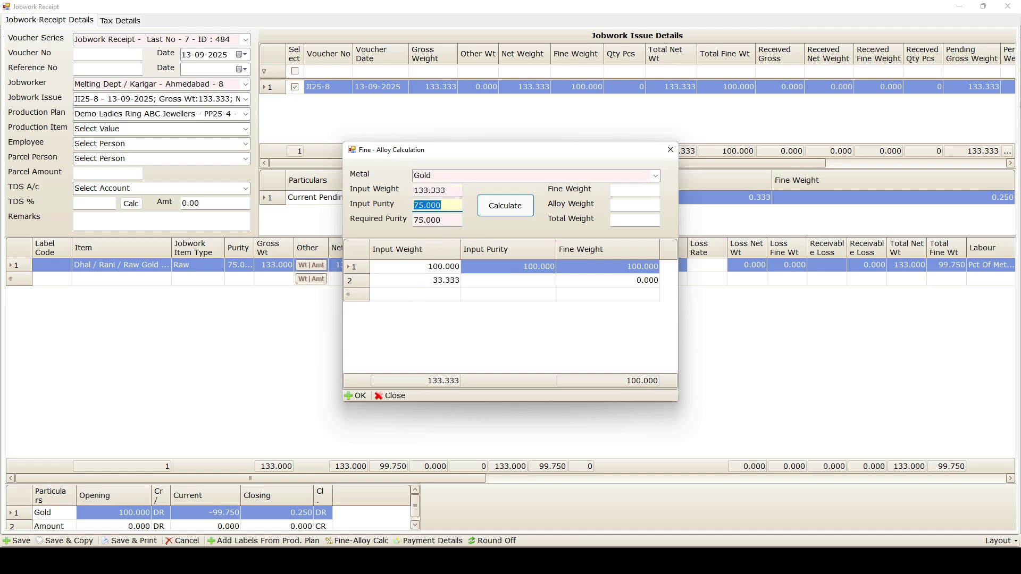
pyautogui.hotkey('shift', 'Tab')
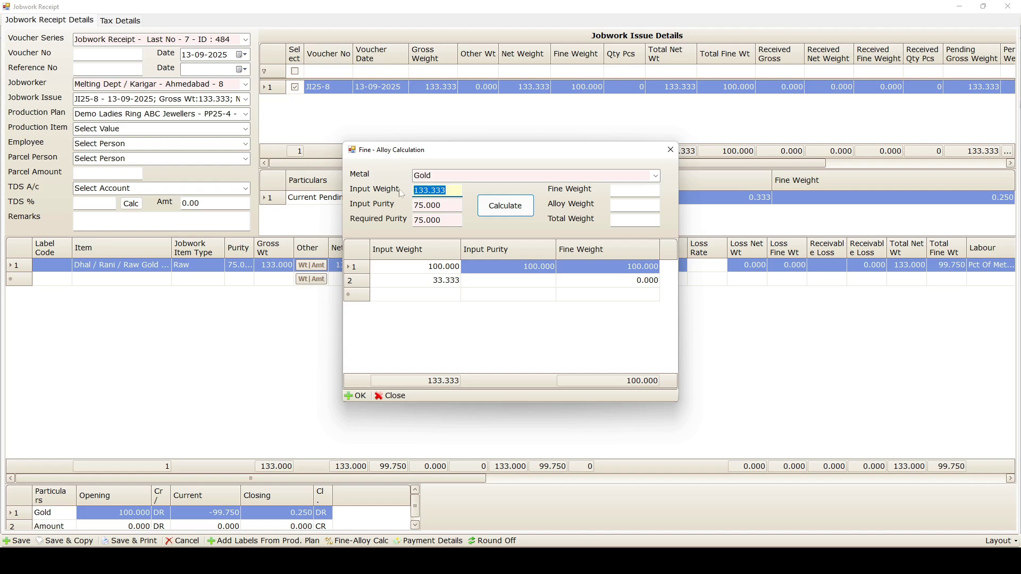
pyautogui.write('100')
pyautogui.doubleClick(433, 206)
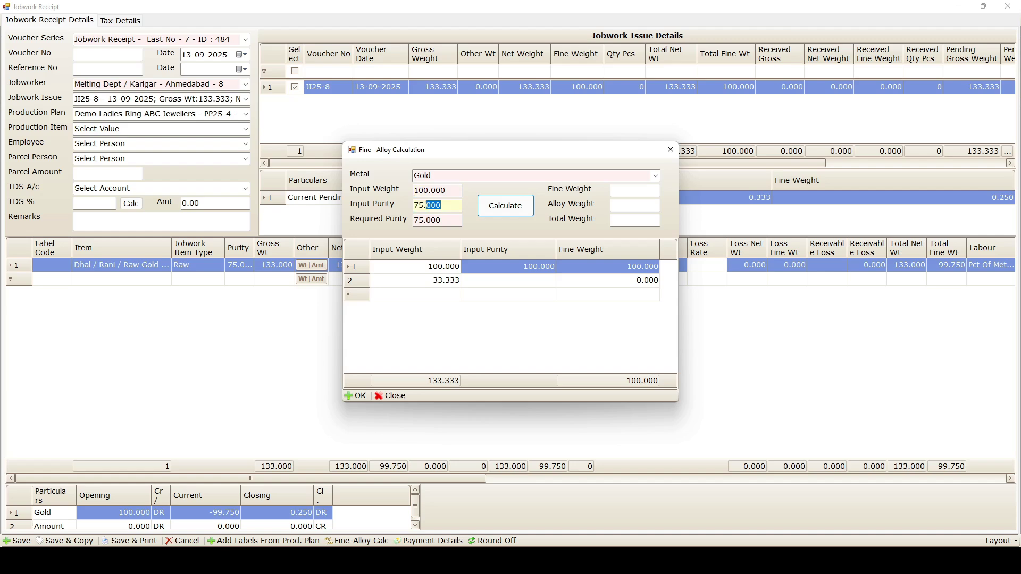
pyautogui.moveTo(434, 205); pyautogui.dragTo(408, 207)
pyautogui.write('100')
pyautogui.click(451, 219)
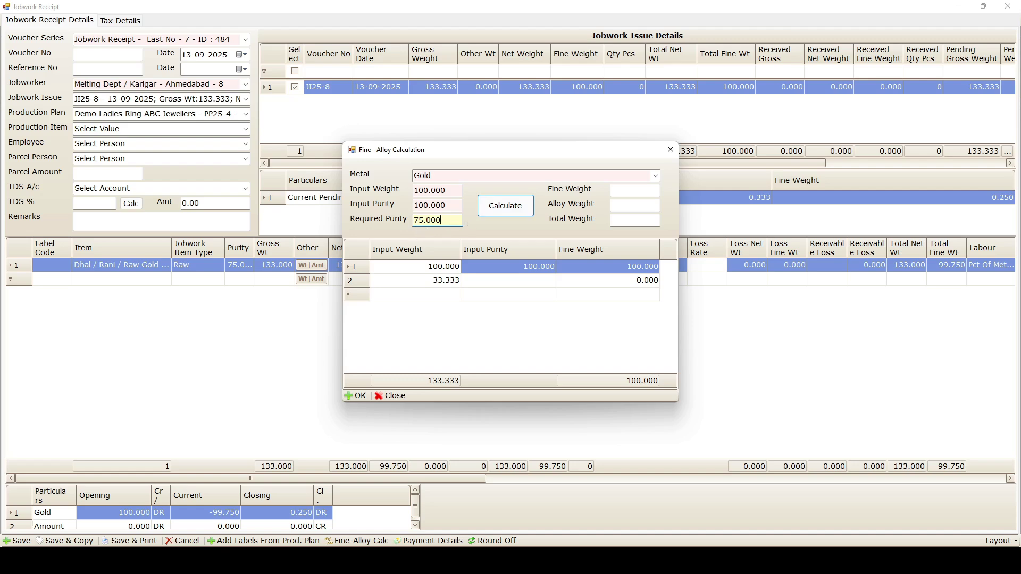
pyautogui.click(498, 212)
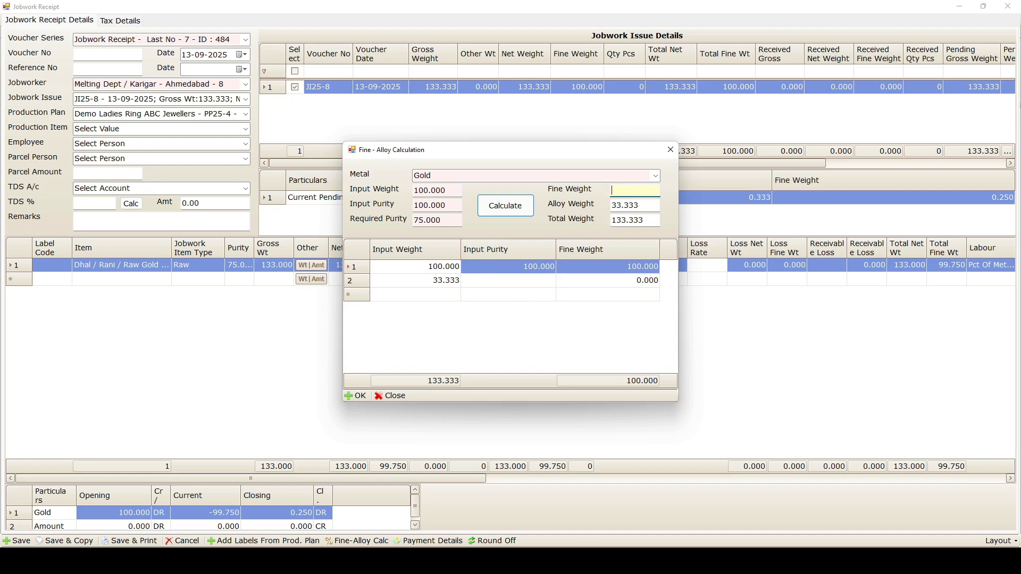
# Step: Recalculate the alloy with an input weight of 80 and a required purity of 80.50
pyautogui.moveTo(447, 191); pyautogui.dragTo(409, 194)
pyautogui.write('80')
pyautogui.press('Tab')
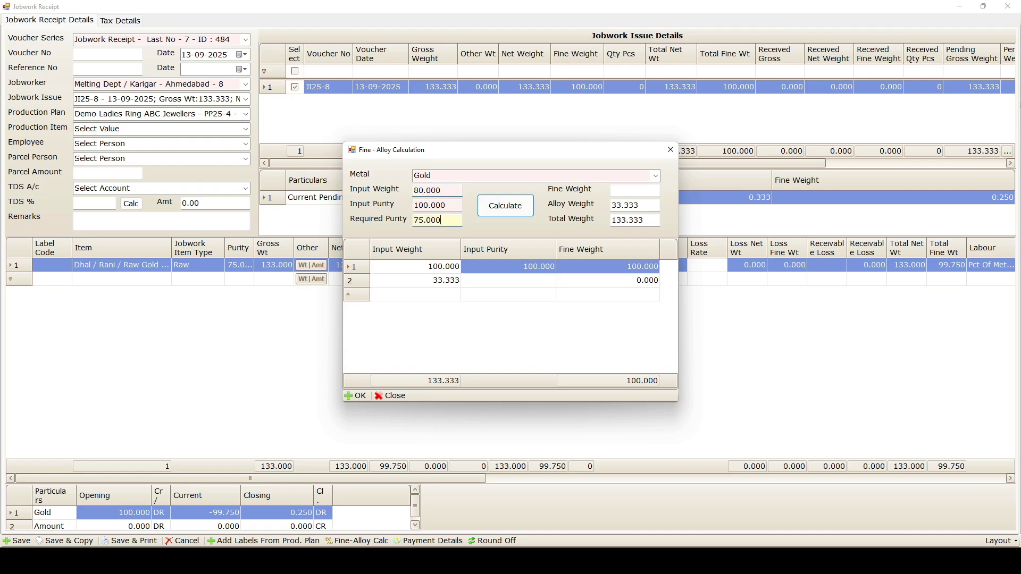
pyautogui.write('80.50')
pyautogui.click(510, 210)
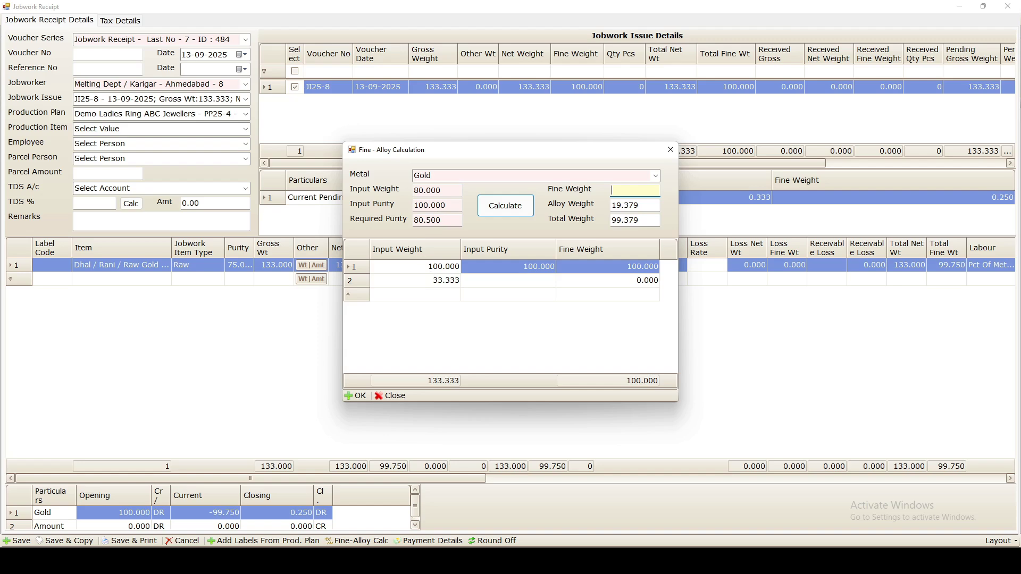
# Step: Recalculate the alloy with an input purity of 92 and a required purity of 75
pyautogui.hotkey('shift', 'Tab')
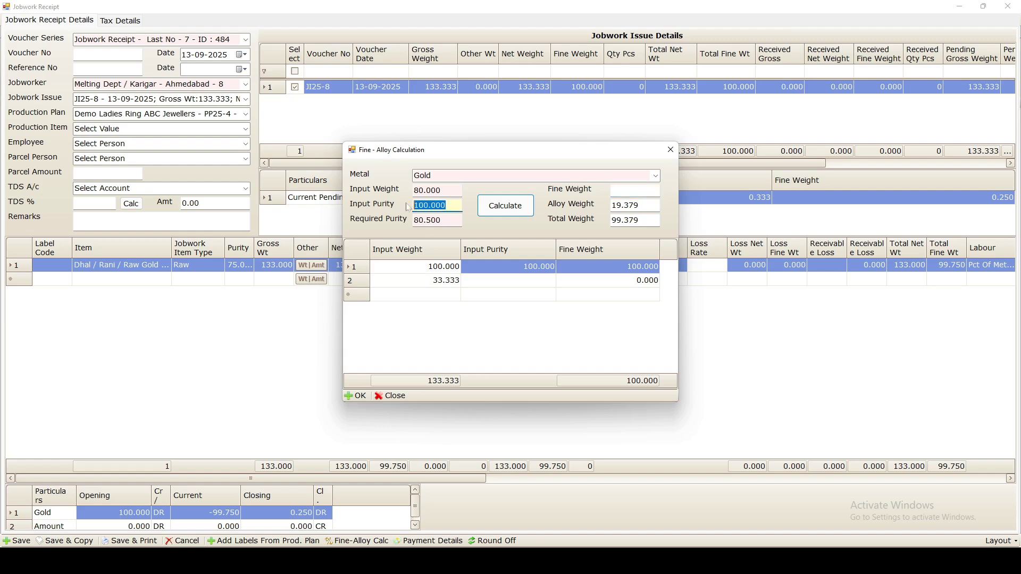
pyautogui.write('92')
pyautogui.press('Tab')
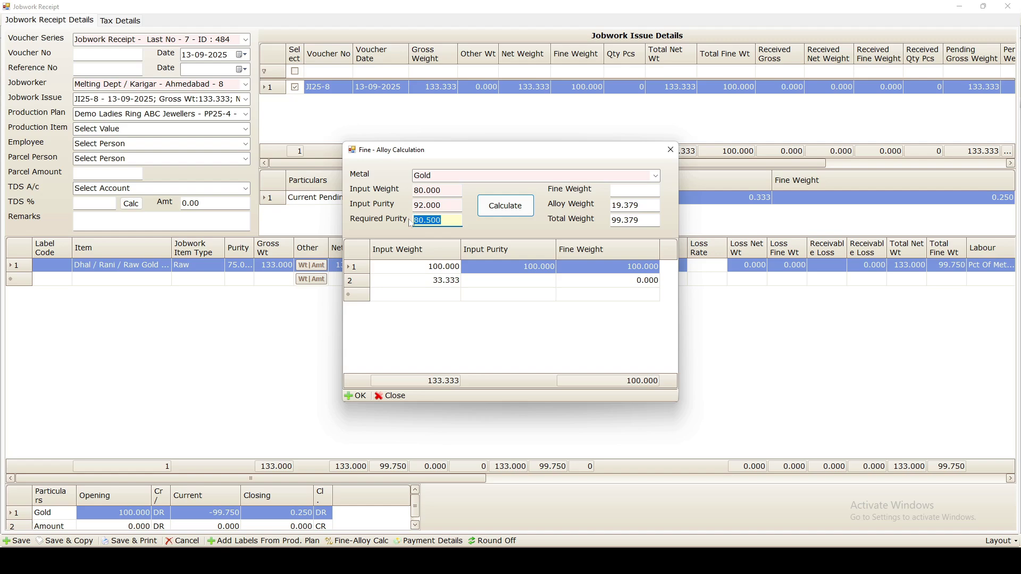
pyautogui.write('75')
pyautogui.click(480, 203)
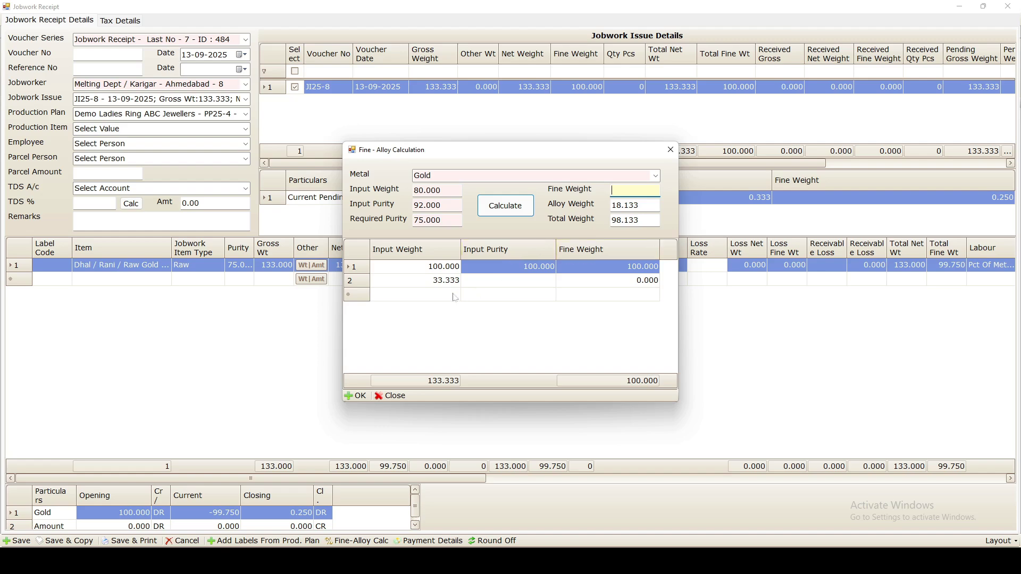
# Step: Replace the second row of the calculation table with an input weight of 80 at 92 purity
pyautogui.click(364, 282)
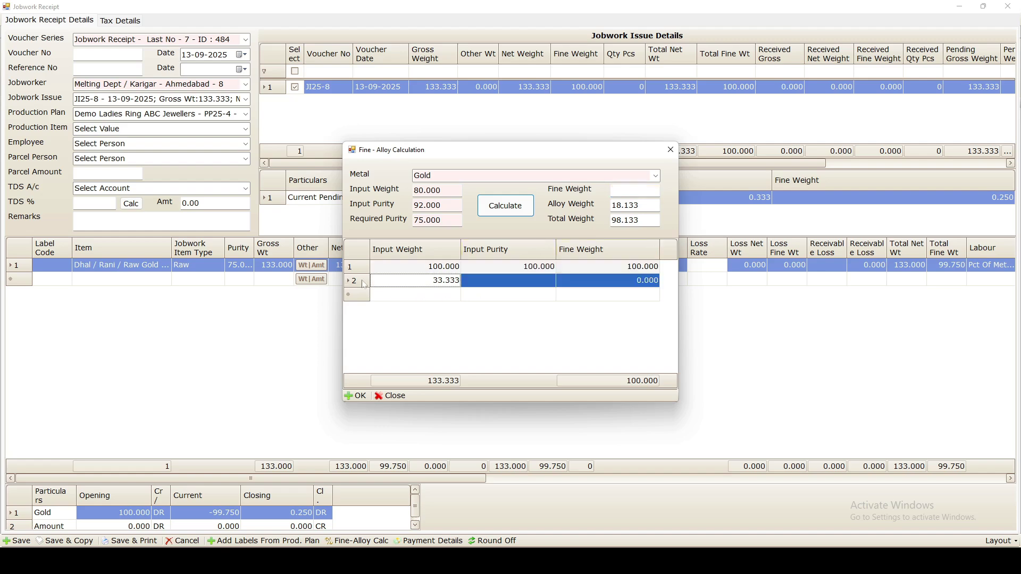
pyautogui.press('Delete')
pyautogui.click(508, 315)
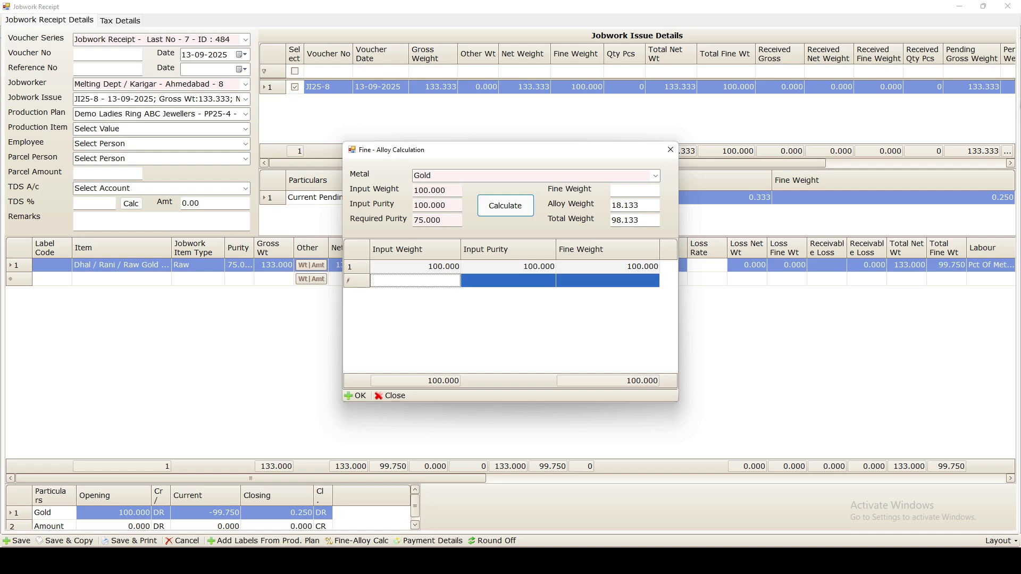
pyautogui.write('80')
pyautogui.click(518, 282)
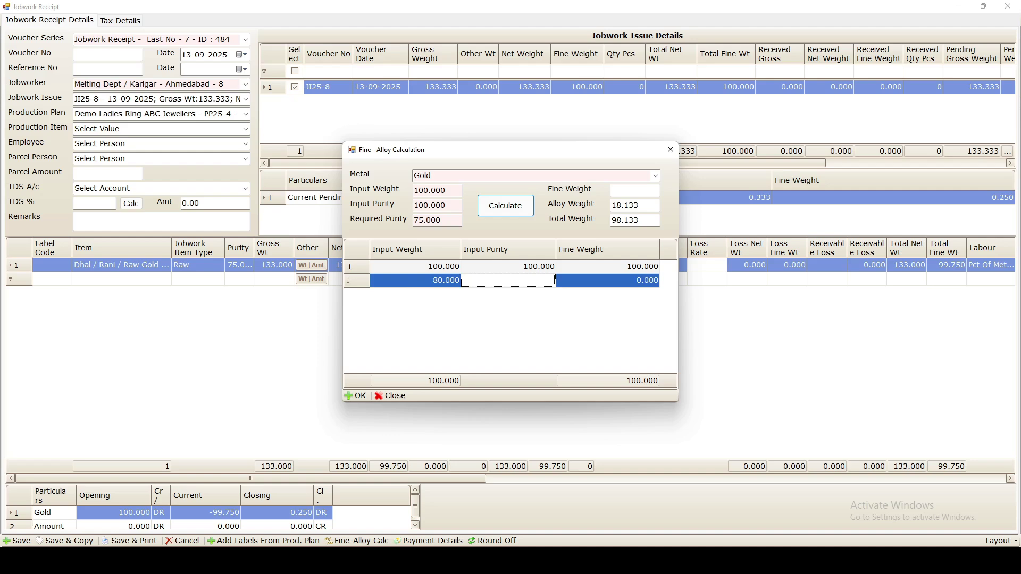
pyautogui.write('92')
pyautogui.press('Tab')
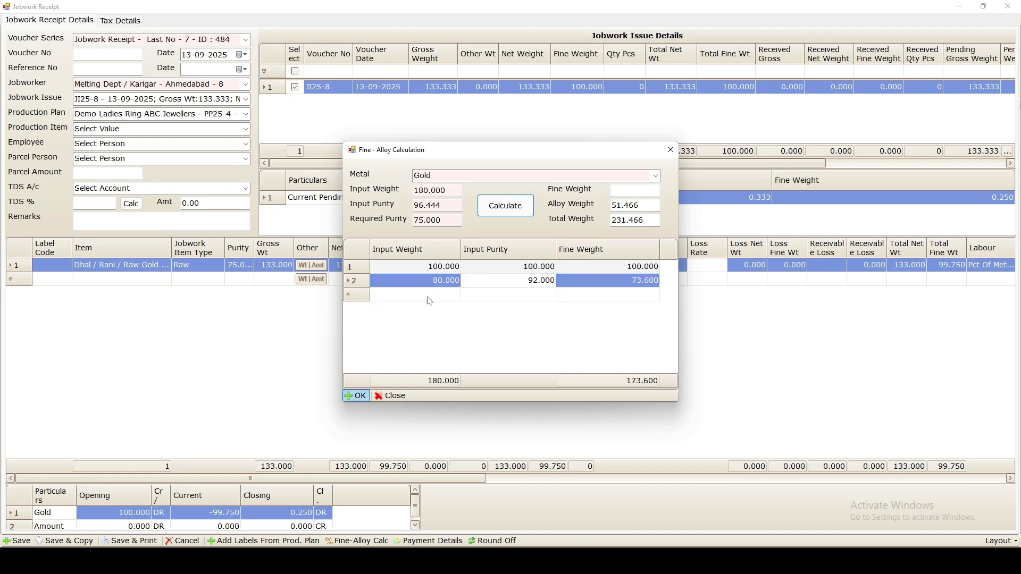
# Step: Add a third row to the calculation table with an input weight of 50 and purity 83.5
pyautogui.click(430, 296)
pyautogui.write('50.000')
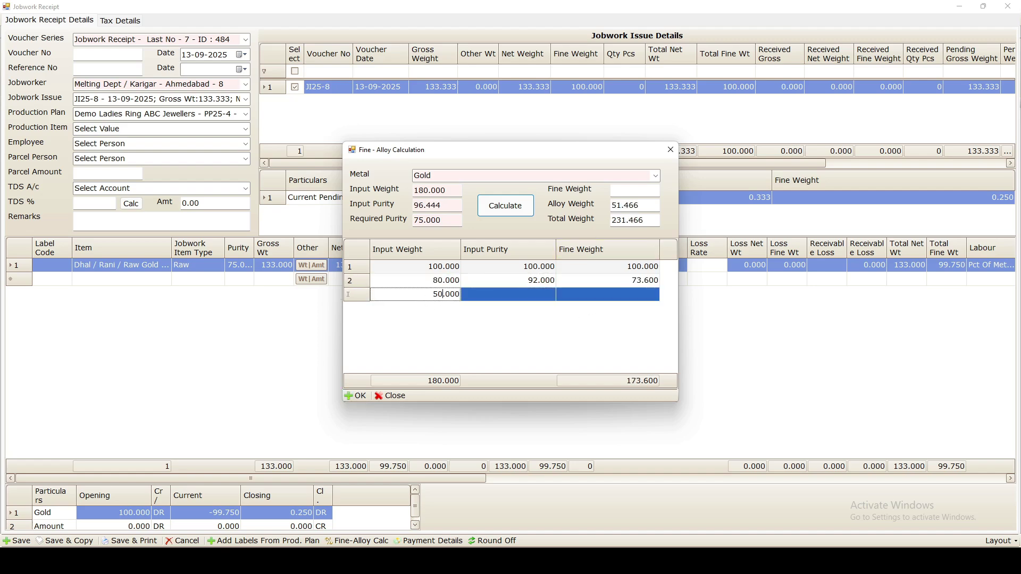
pyautogui.press('Tab')
pyautogui.write('8')
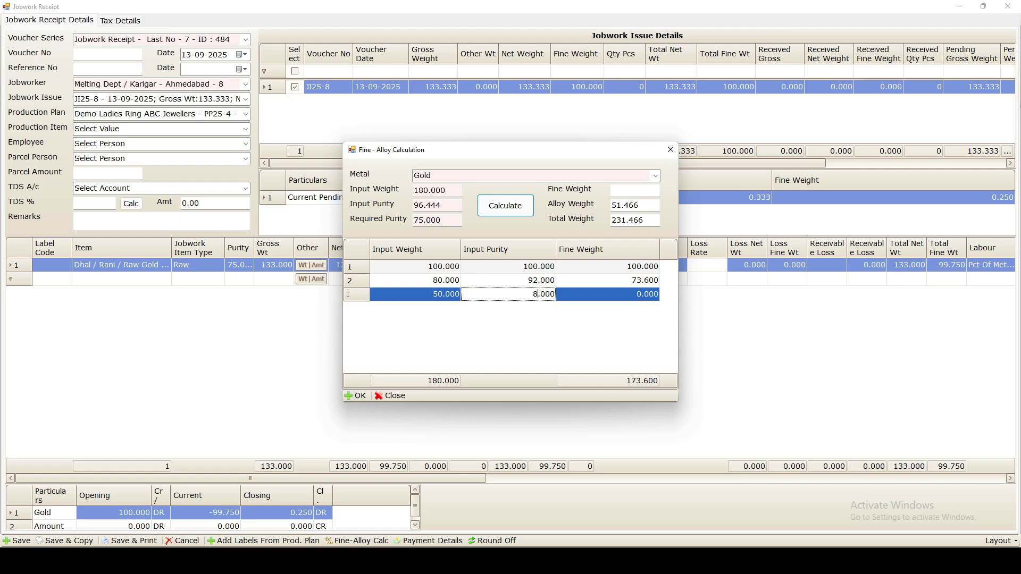
pyautogui.write('3.5')
pyautogui.click(563, 323)
pyautogui.click(611, 301)
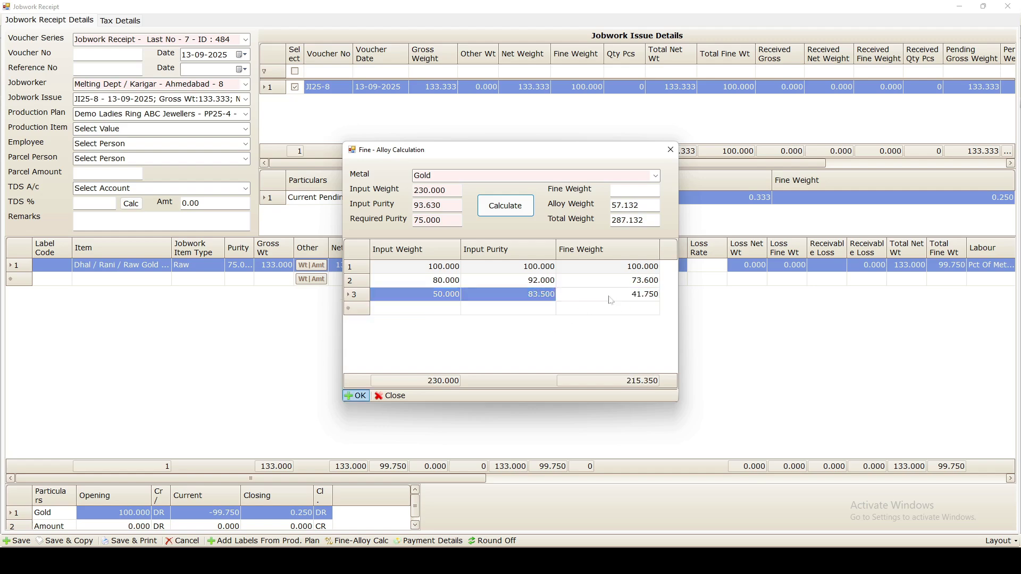
# Step: Add a fourth calculation row with an input weight of 50 at 75 purity, and close the calculator without applying it
pyautogui.click(431, 309)
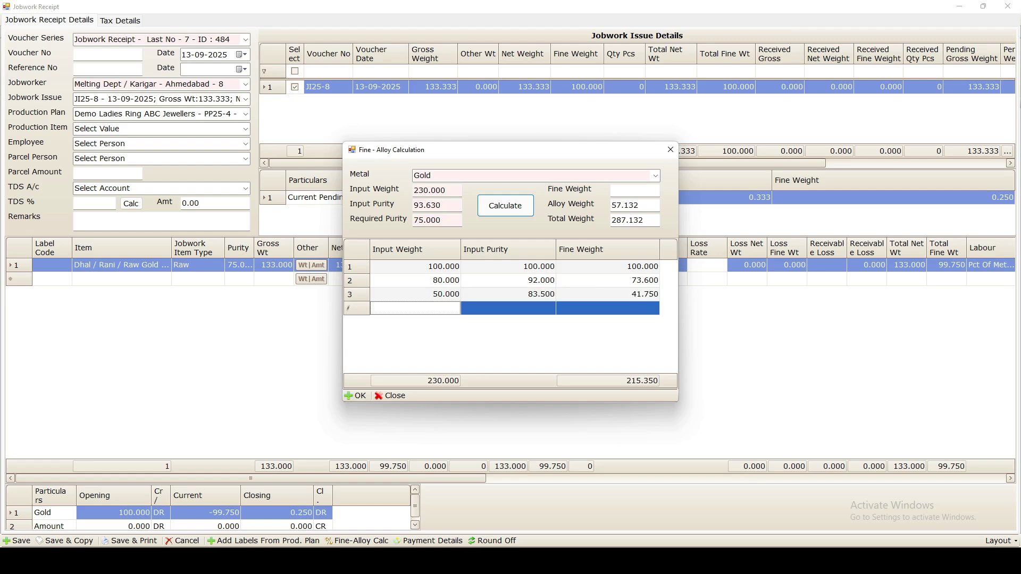
pyautogui.write('50.000')
pyautogui.click(521, 314)
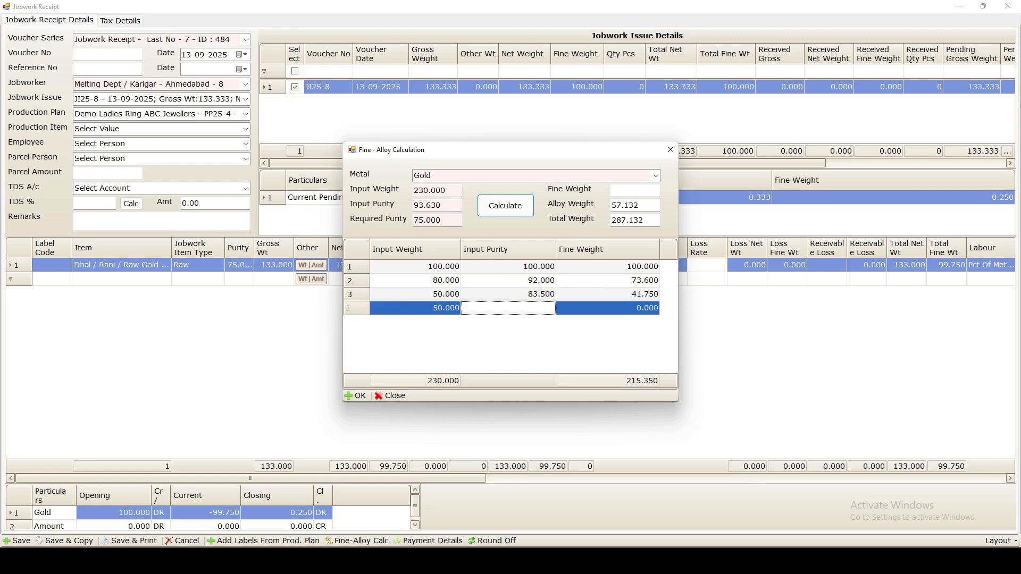
pyautogui.write('75')
pyautogui.click(604, 356)
pyautogui.click(672, 151)
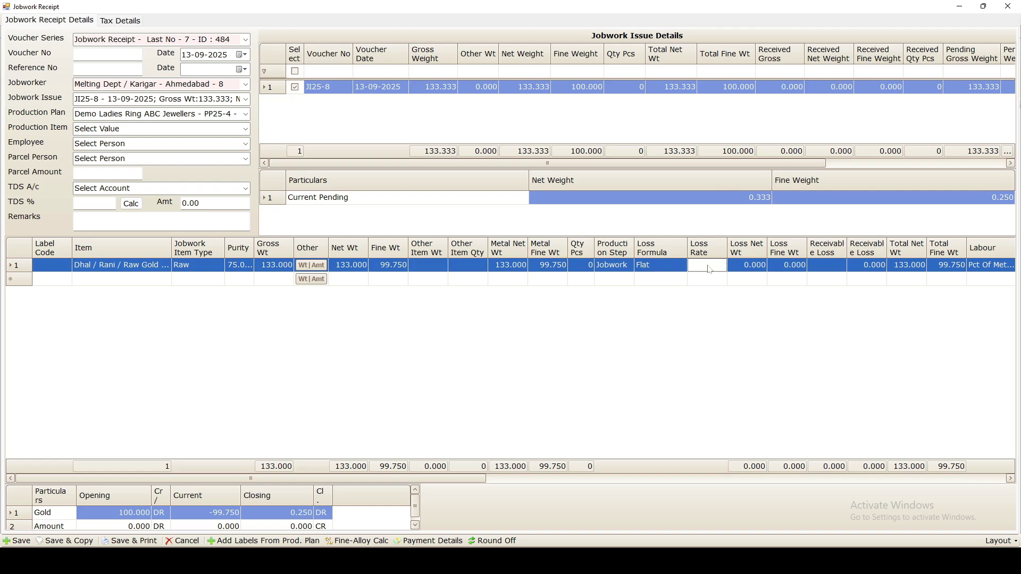
# Step: Set the loss net weight of the received raw gold to 0.333 and save the jobwork receipt
pyautogui.click(740, 270)
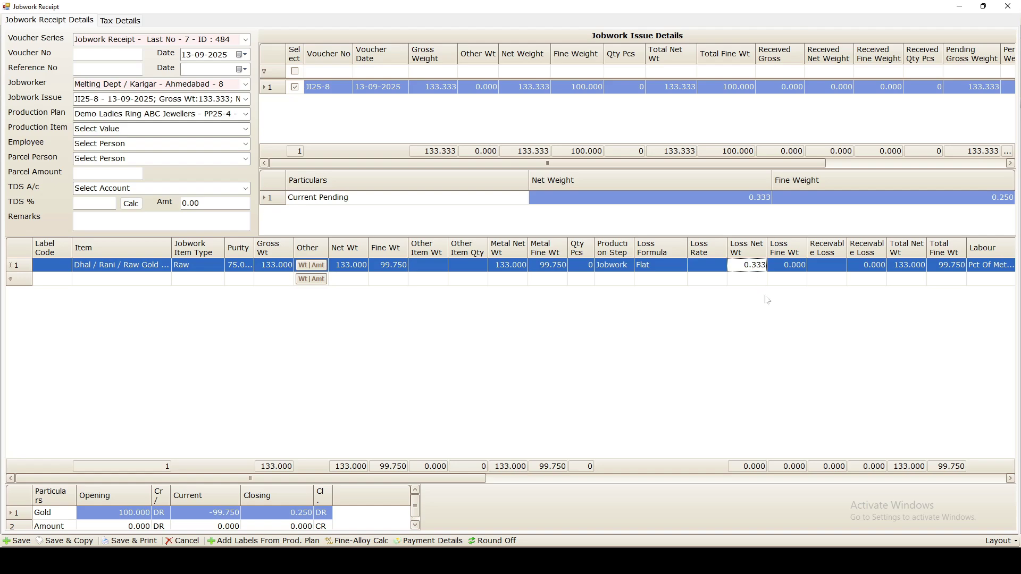
pyautogui.press('Return')
pyautogui.scroll(-1, 346, 524)
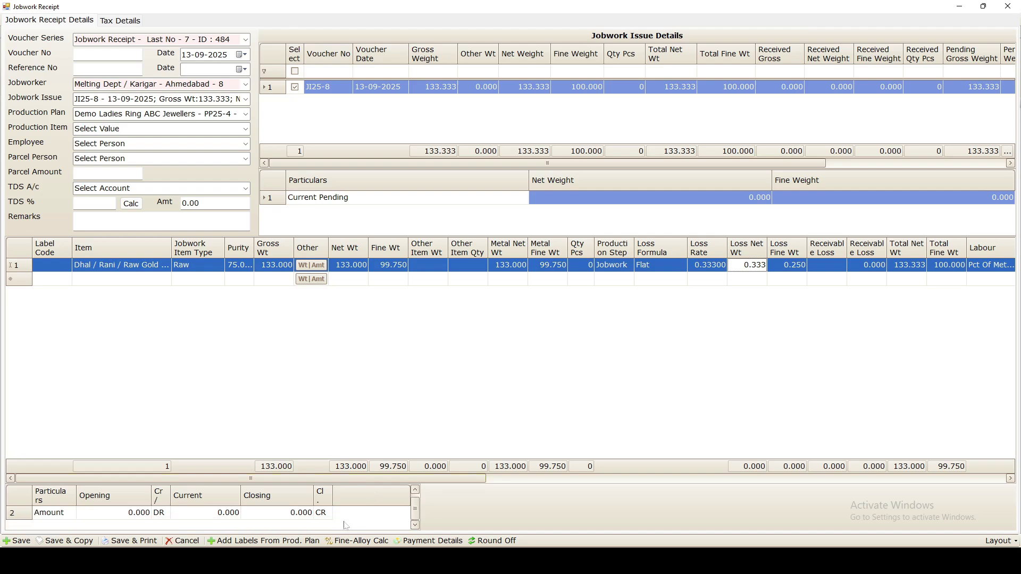
pyautogui.click(20, 541)
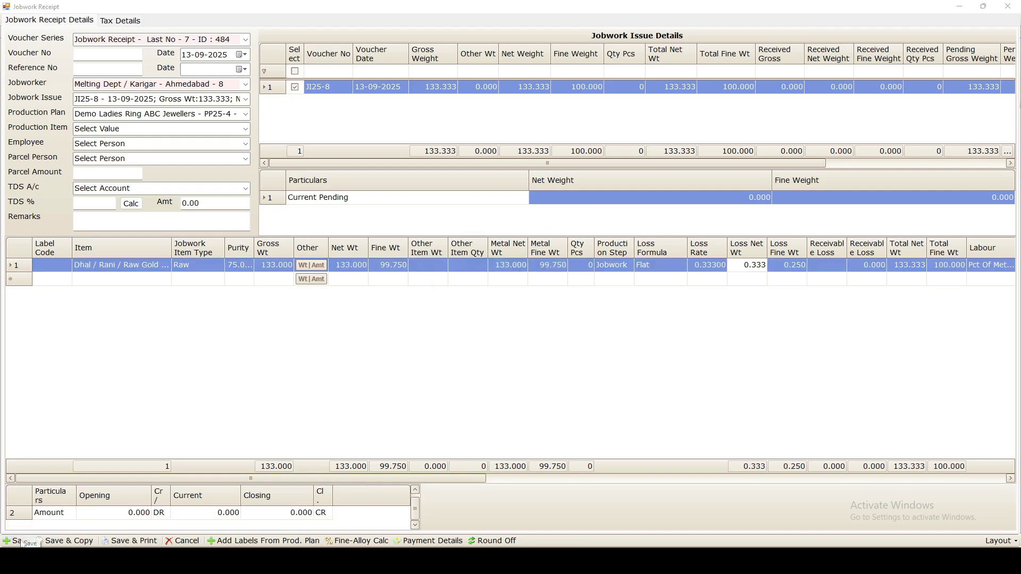
pyautogui.click(557, 327)
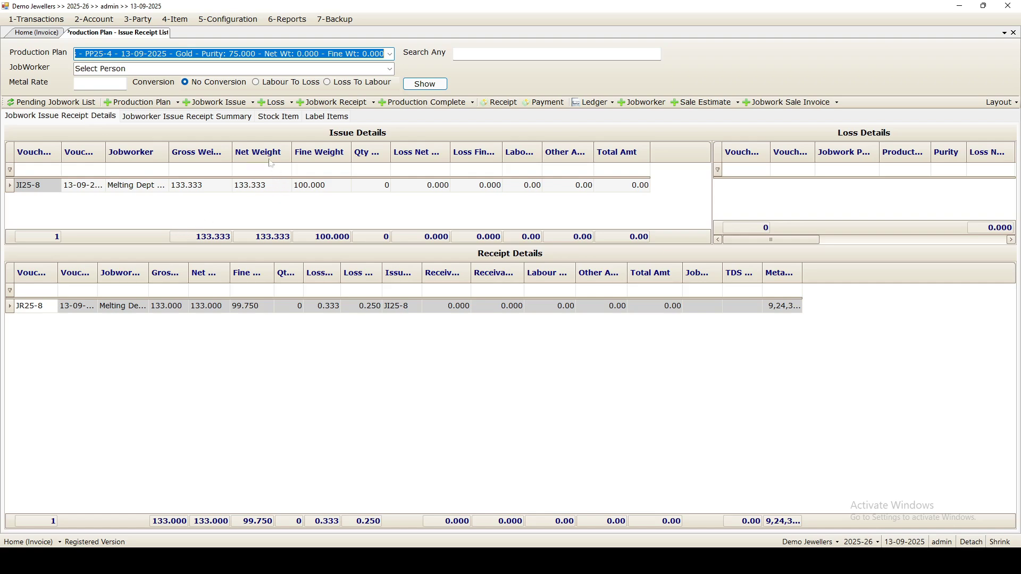
# Step: Start a new jobwork issue with Casting Dept / Karigar - Ahmedabad - 9 as the jobworker
pyautogui.click(223, 107)
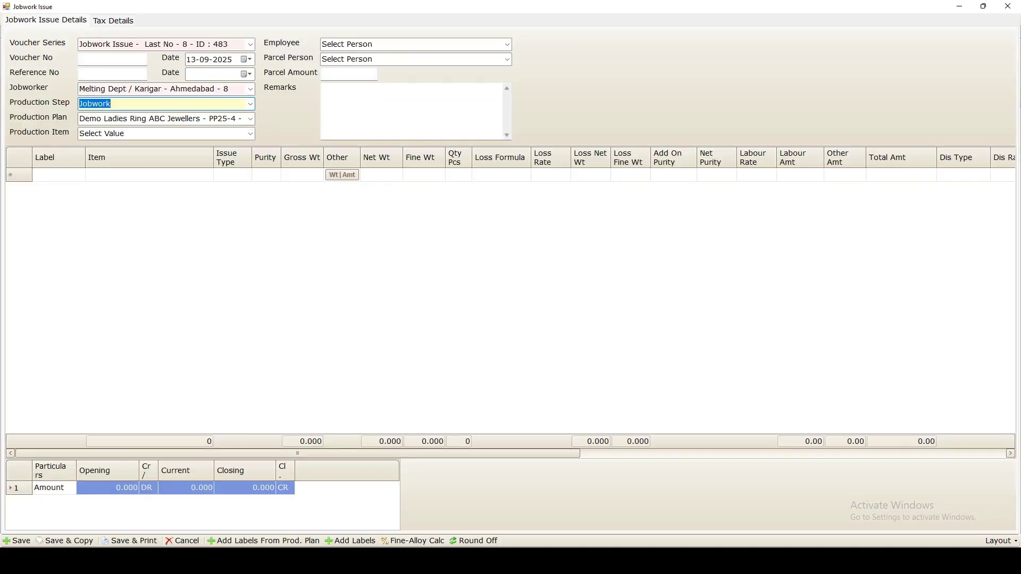
pyautogui.click(160, 88)
pyautogui.write('casting Dept /')
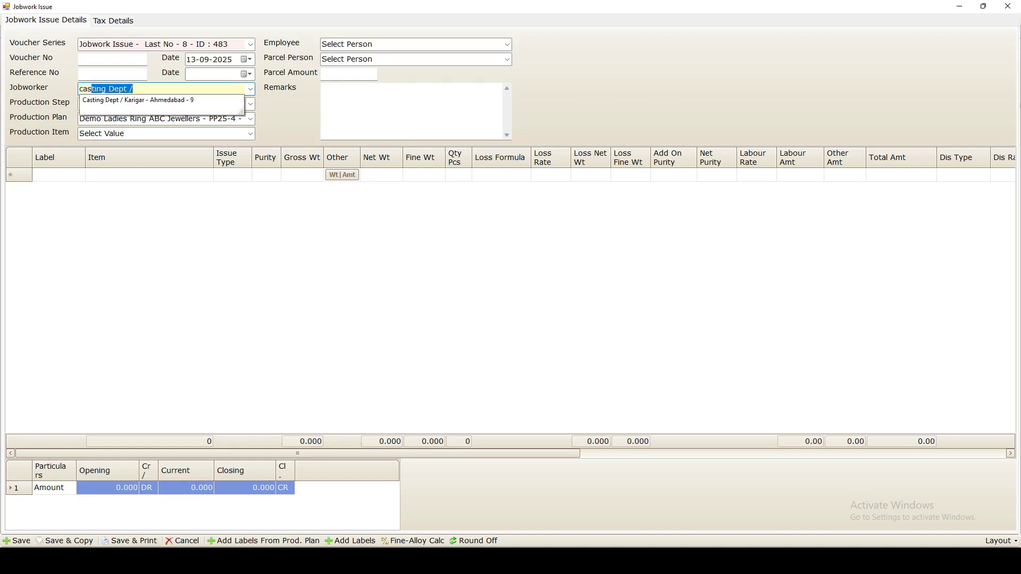
pyautogui.click(174, 101)
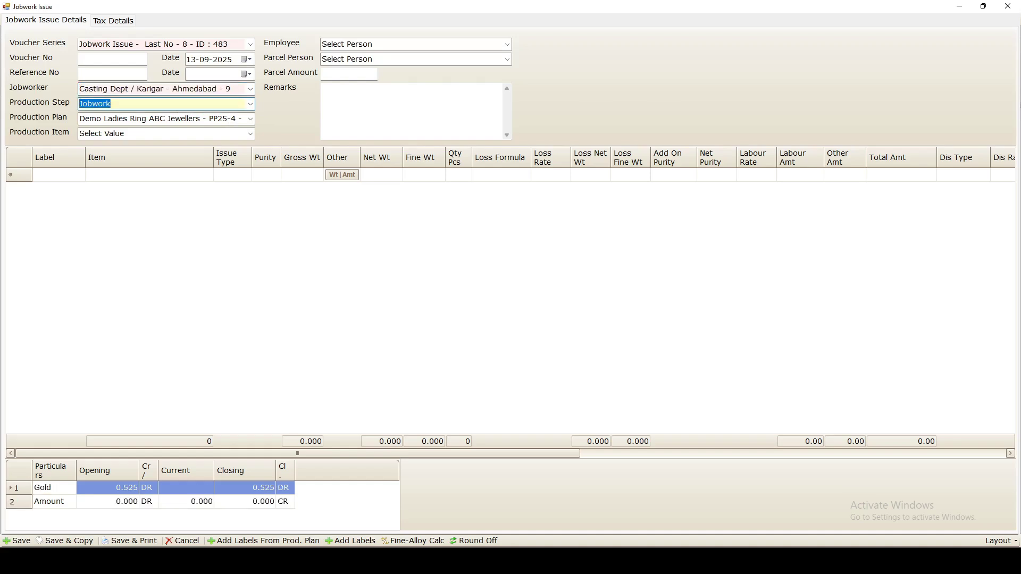
# Step: Add Dhal / Rani / Raw Gold - Gold - 44 as the issue item with a gross weight of 133
pyautogui.click(140, 176)
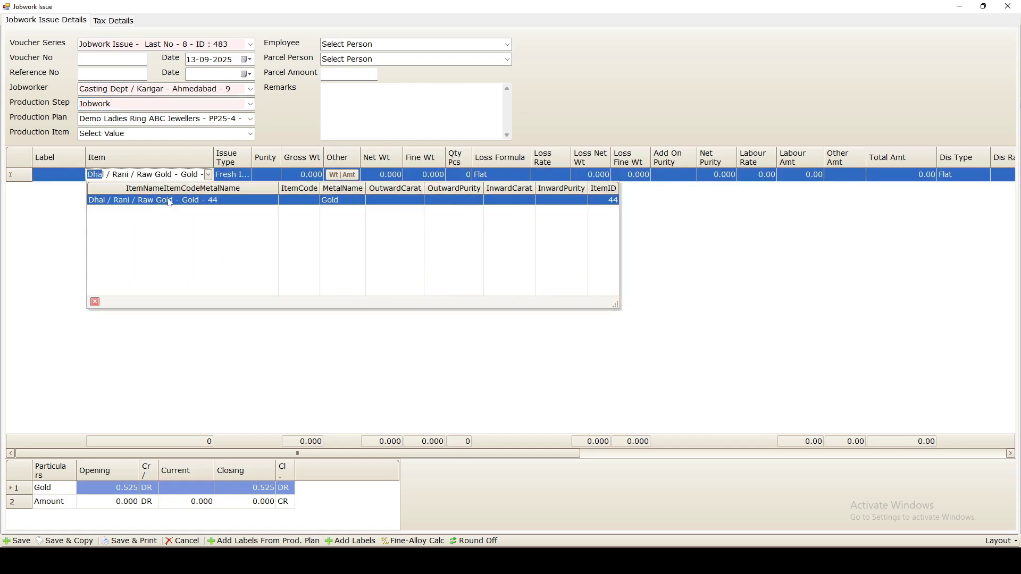
pyautogui.click(170, 201)
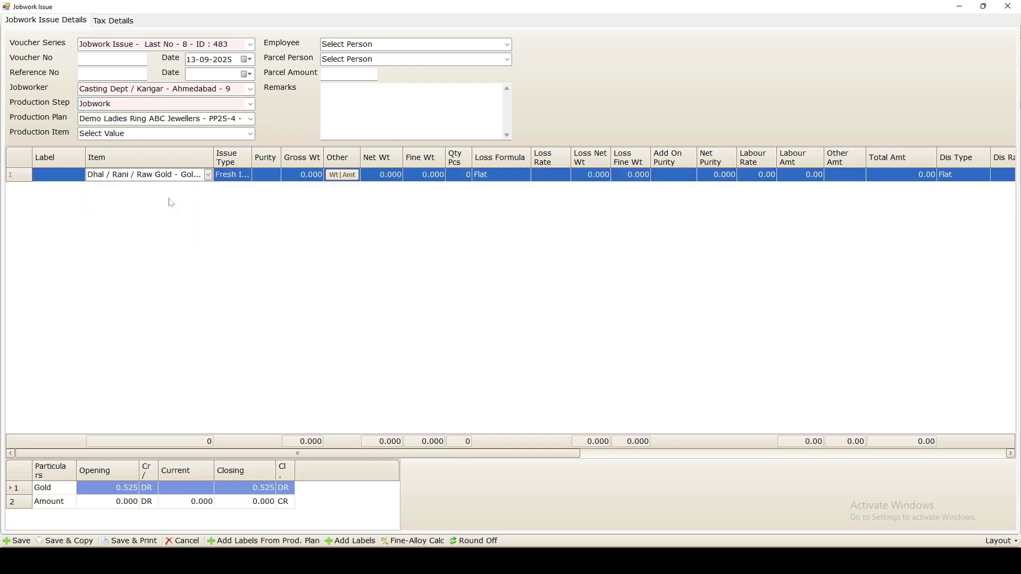
pyautogui.click(292, 176)
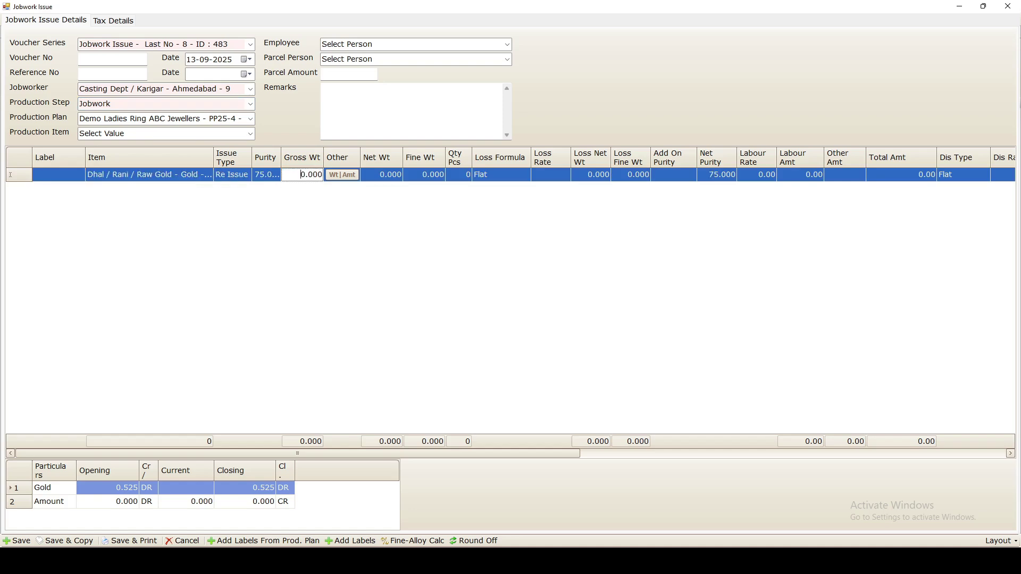
pyautogui.write('133')
pyautogui.press('Delete')
pyautogui.click(53, 176)
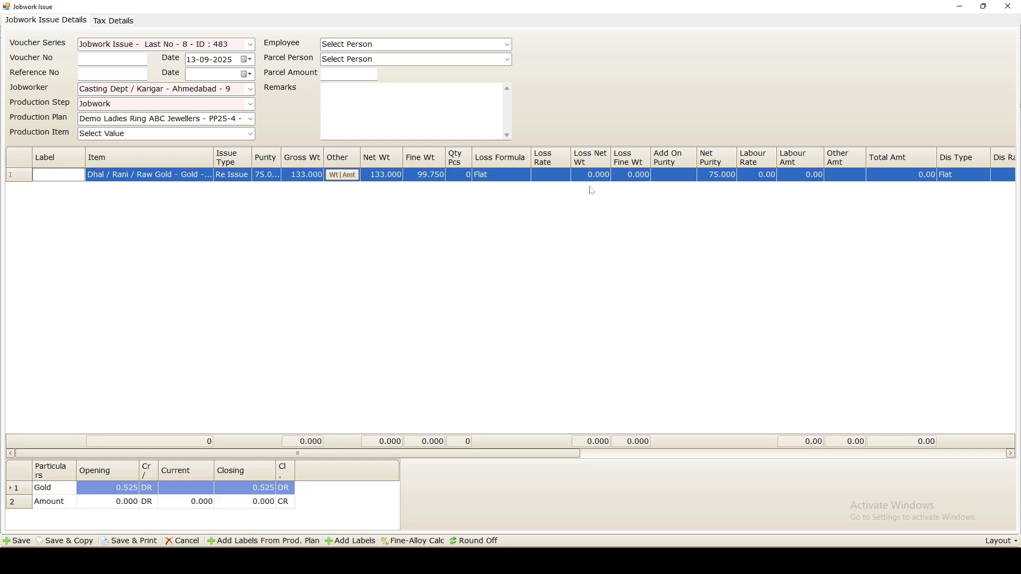
# Step: Complete the raw gold issue row, keeping the discount type Flat and leaving the remaining fields at their defaults
pyautogui.click(968, 176)
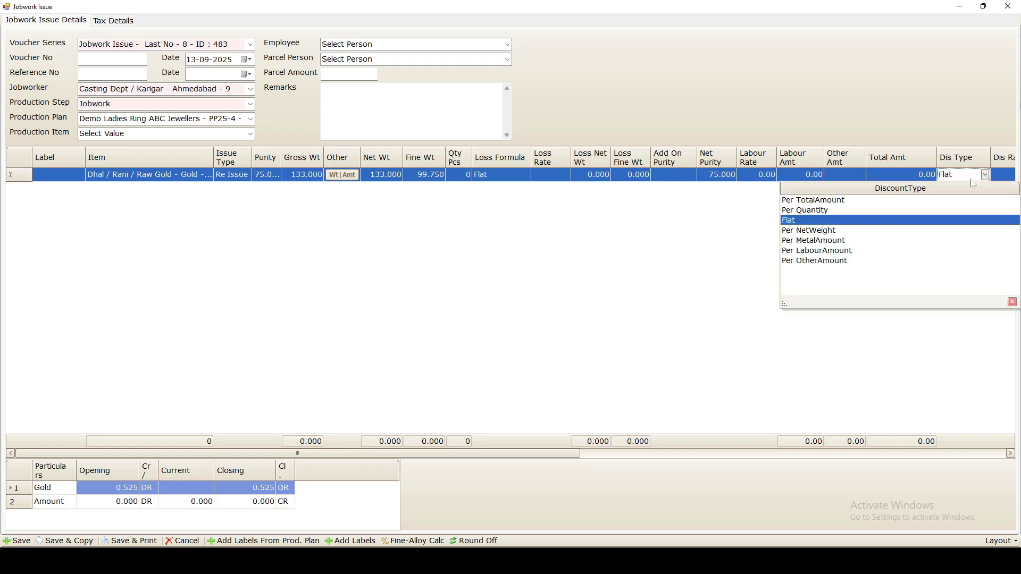
pyautogui.press('Return')
pyautogui.press('Tab')
pyautogui.press('Tab')
pyautogui.press('Tab')
pyautogui.press('Tab')
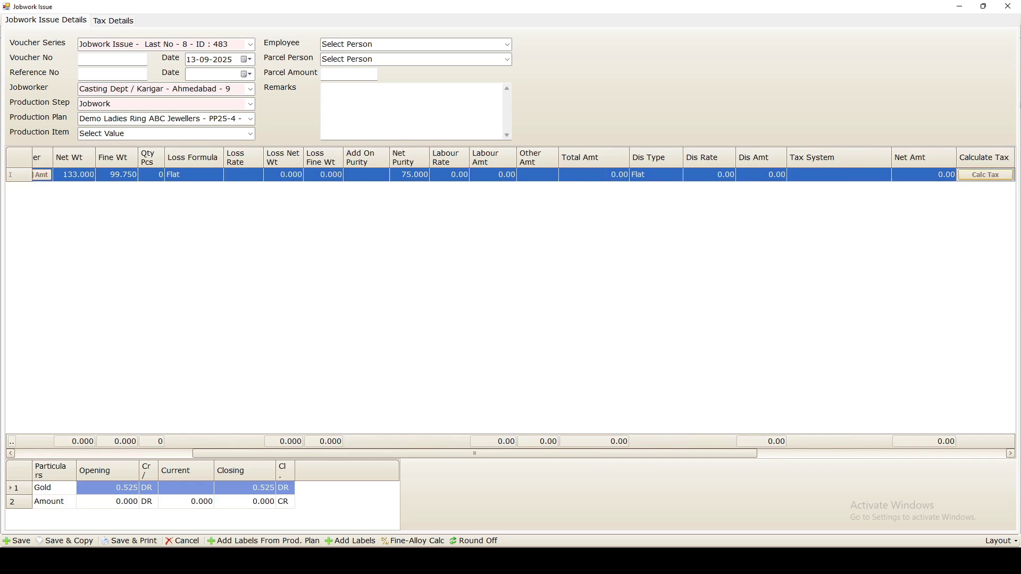
pyautogui.press('Tab')
pyautogui.press('Tab')
pyautogui.press('Tab')
pyautogui.press('Tab')
pyautogui.press('Tab')
pyautogui.press('Tab')
pyautogui.press('Tab')
pyautogui.press('Tab')
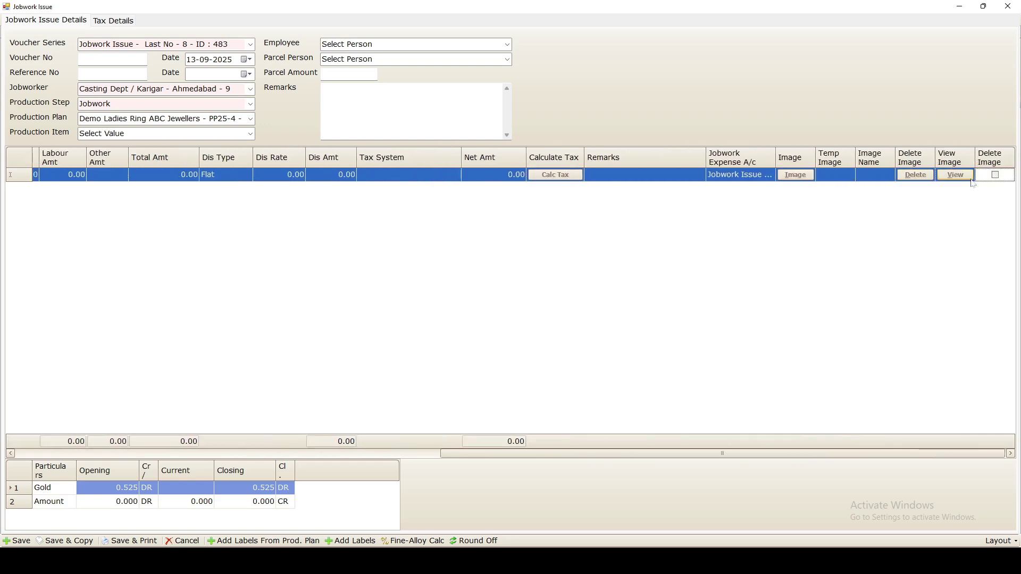
pyautogui.press('Tab')
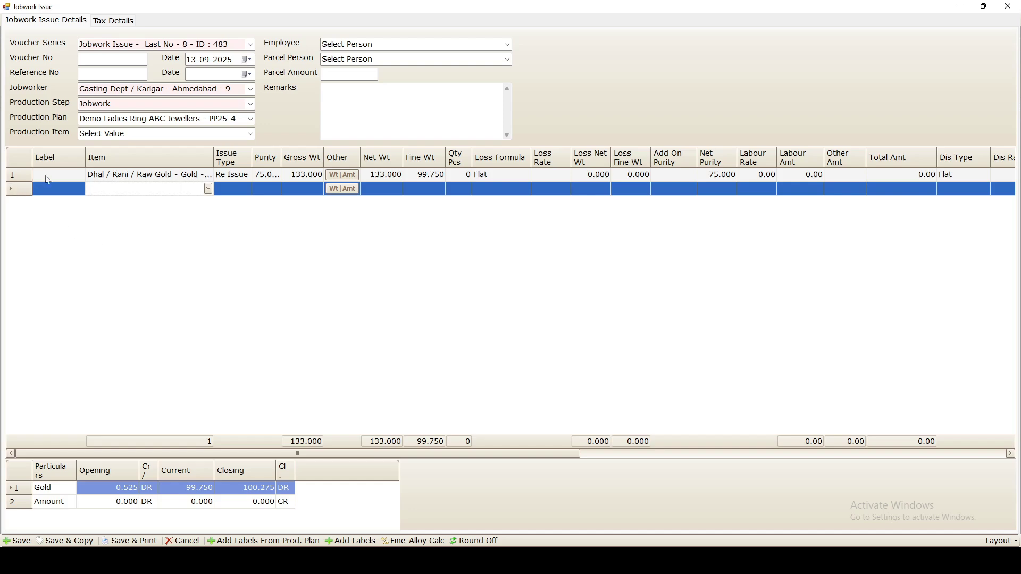
# Step: Save the raw gold jobwork issue to the casting department and decline adding another record
pyautogui.click(349, 503)
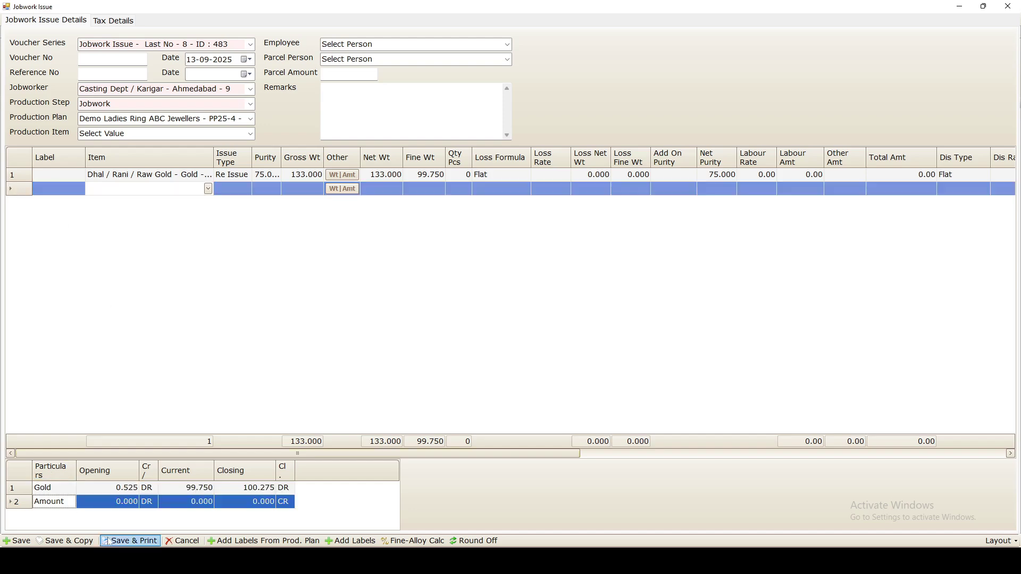
pyautogui.click(16, 542)
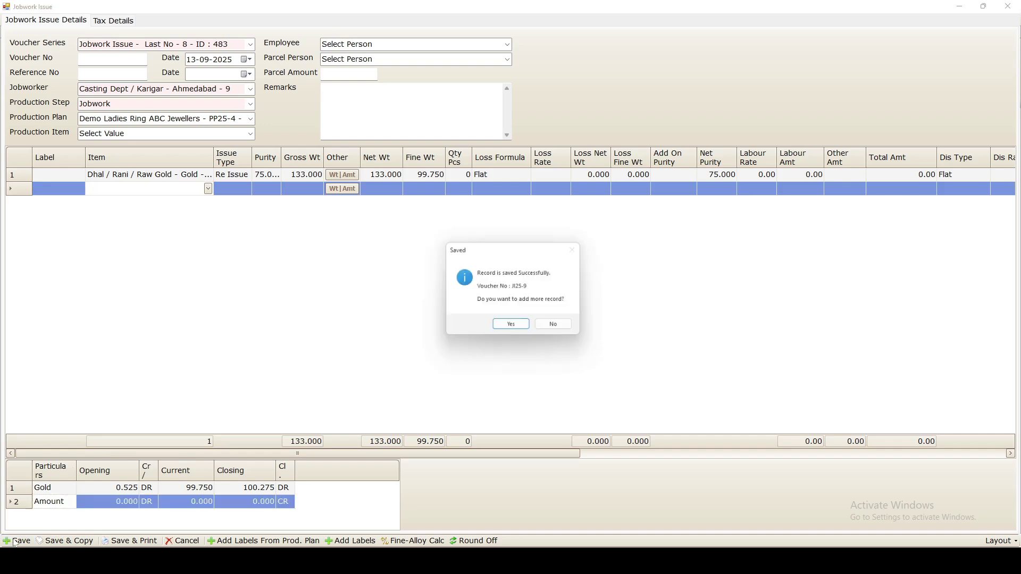
pyautogui.click(558, 327)
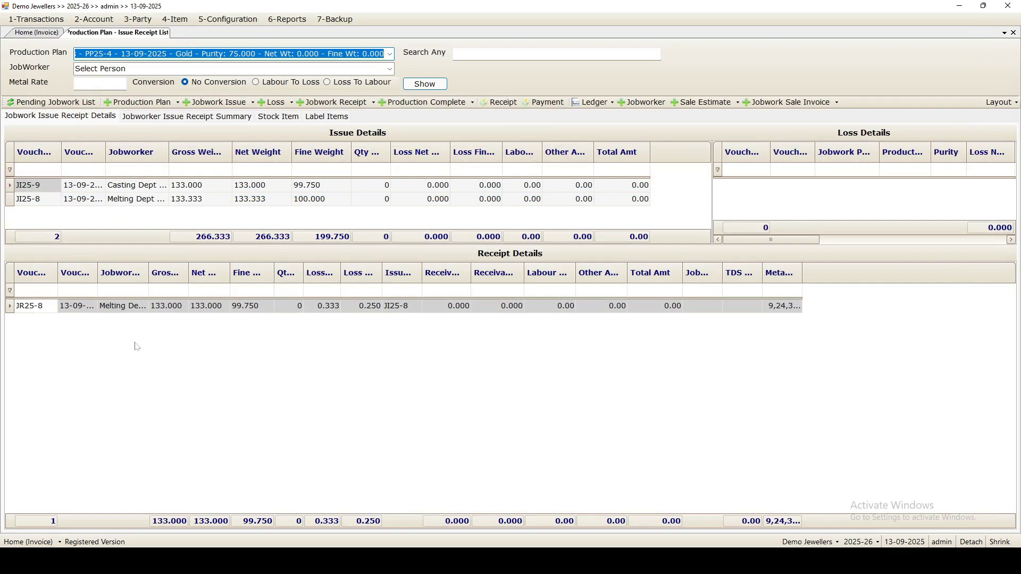
# Step: Start a jobwork receipt for Casting Dept / Karigar - Ahmedabad - 9 against both pending issue vouchers
pyautogui.click(354, 106)
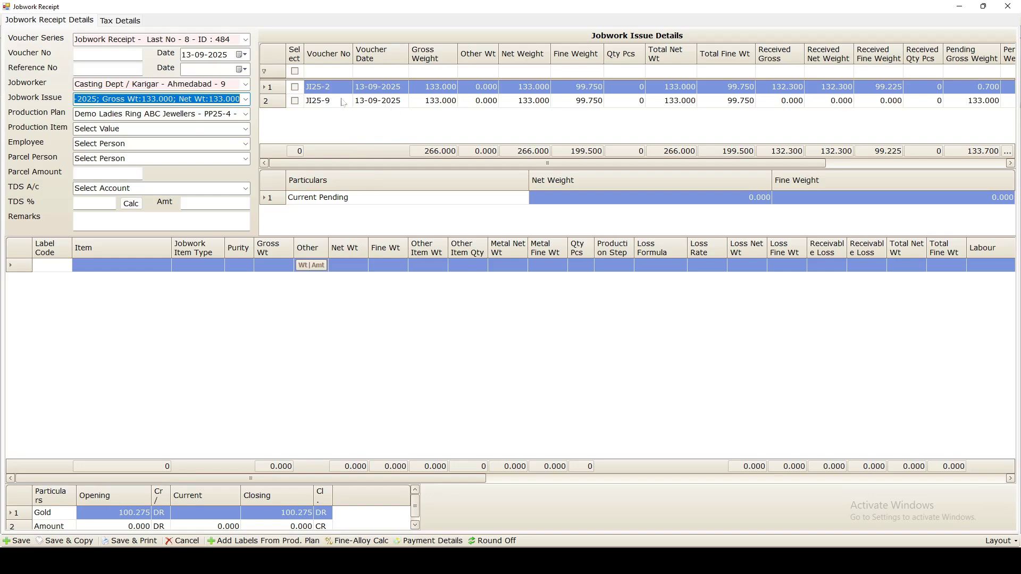
pyautogui.click(296, 87)
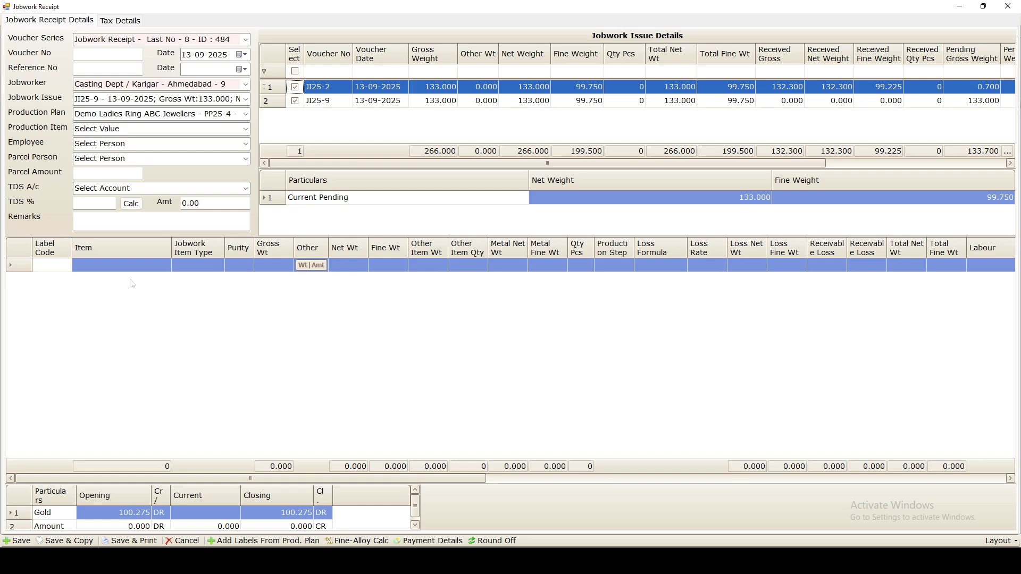
# Step: Add Unfinish Ornaments - UO - Gold - 45 as a receipt item with a gross weight of 90
pyautogui.click(143, 269)
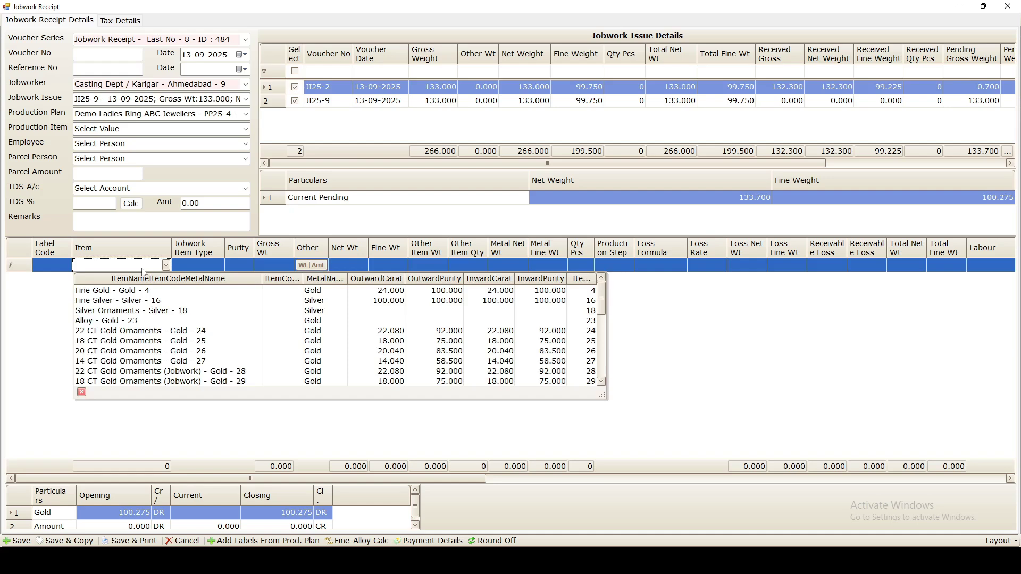
pyautogui.write('Unfinish Ornaments - U')
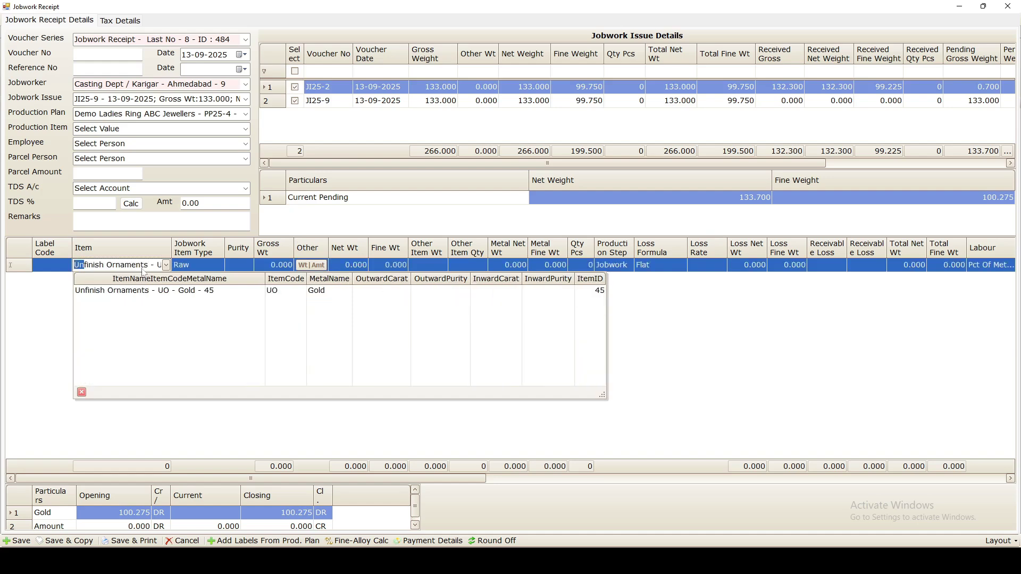
pyautogui.click(194, 292)
pyautogui.press('Tab')
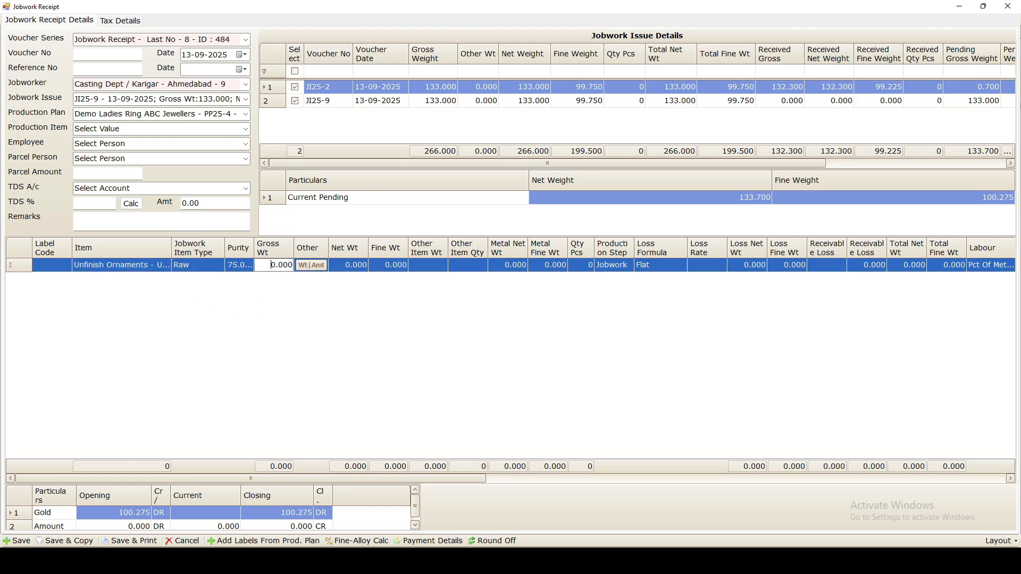
pyautogui.write('9')
pyautogui.press('Return')
pyautogui.click(466, 265)
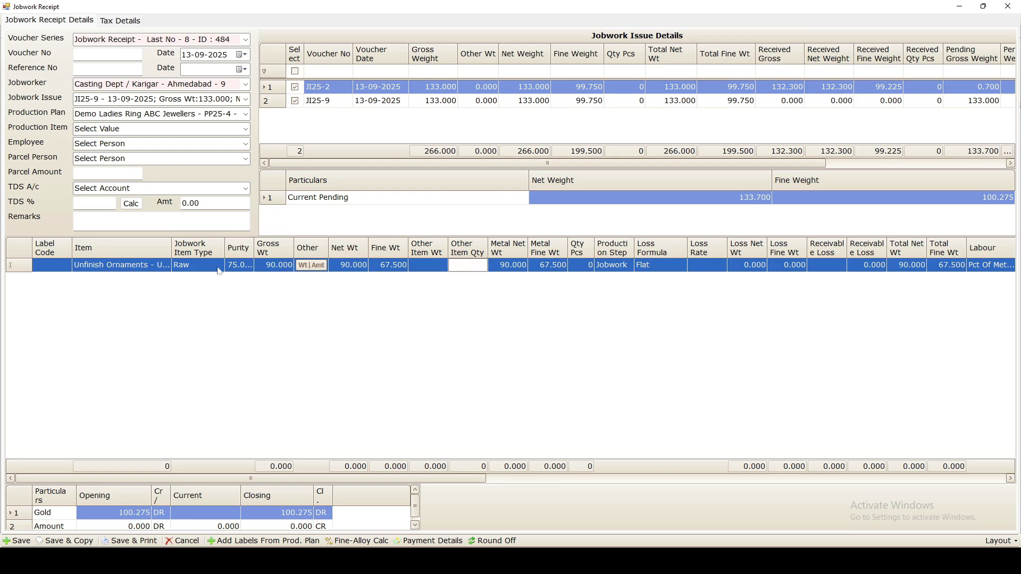
pyautogui.click(326, 288)
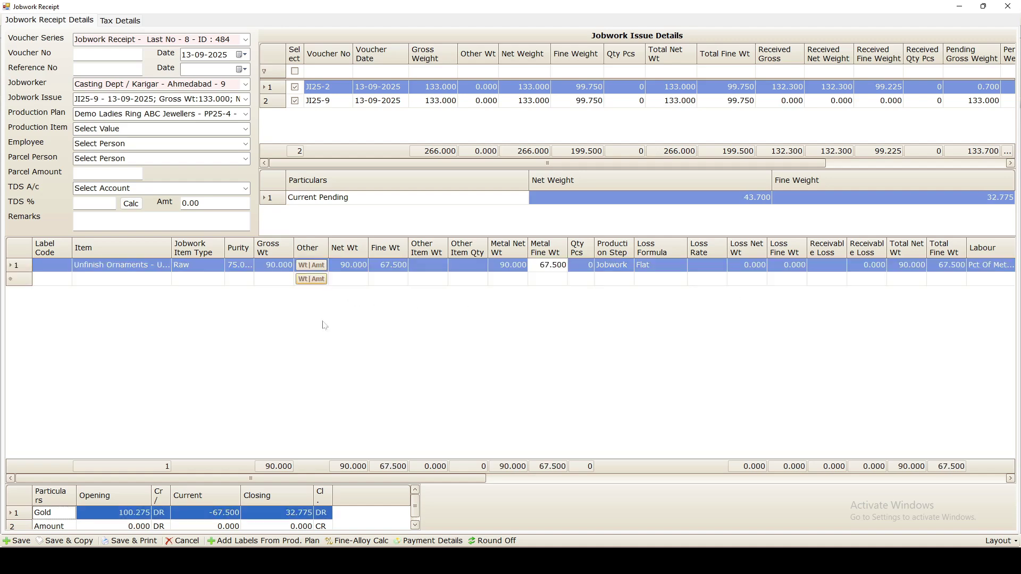
# Step: Add Scrap - Gold - 47 as a second receipt item with a gross weight of 42.3
pyautogui.click(141, 282)
pyautogui.write('Scrap - Gold - 47')
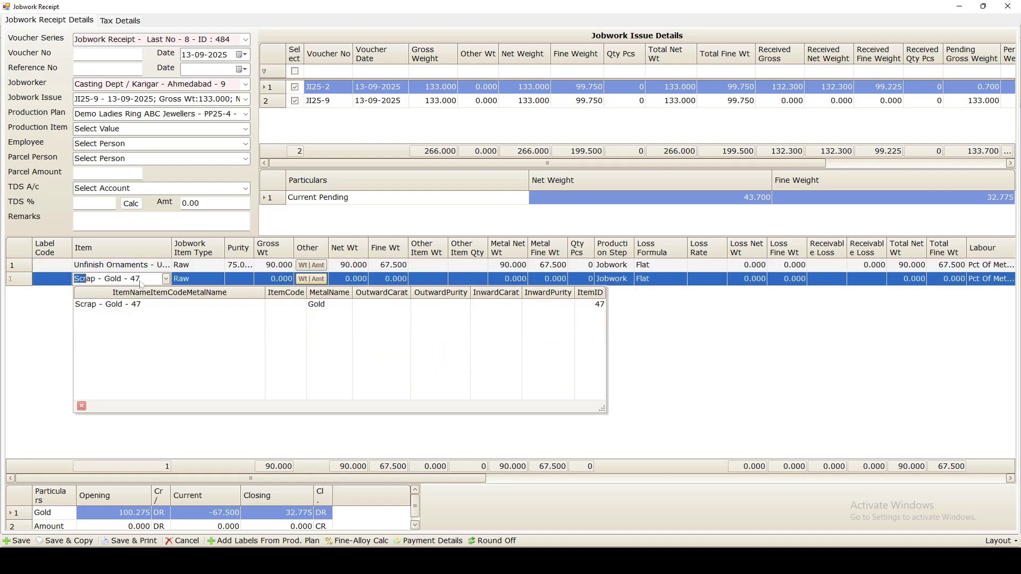
pyautogui.click(130, 309)
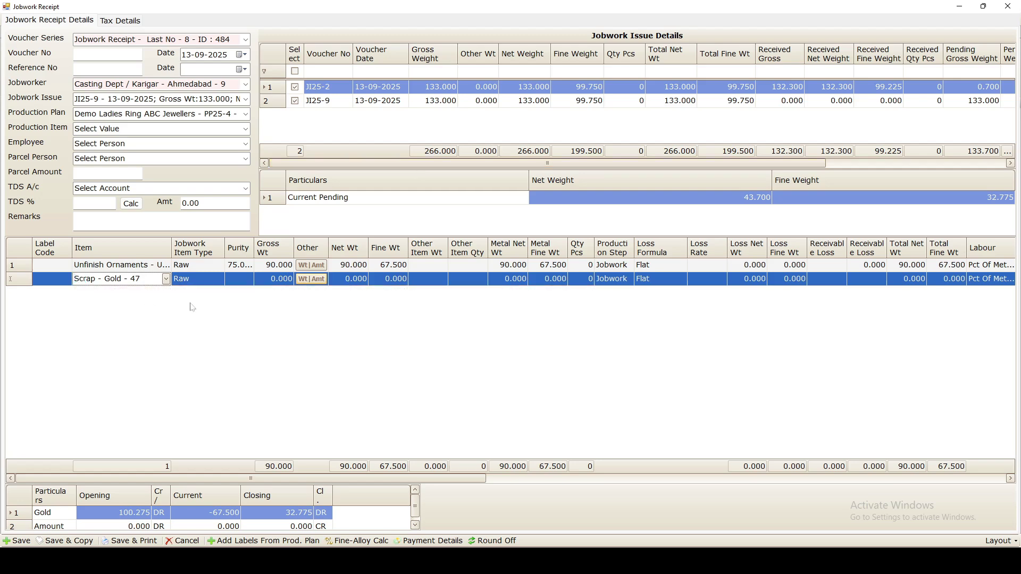
pyautogui.click(271, 279)
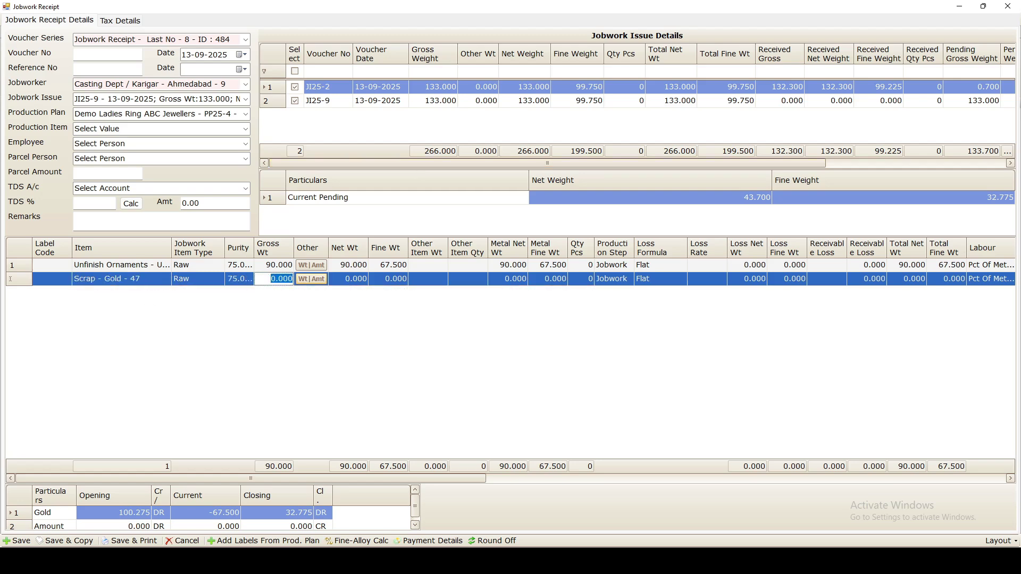
pyautogui.write('42')
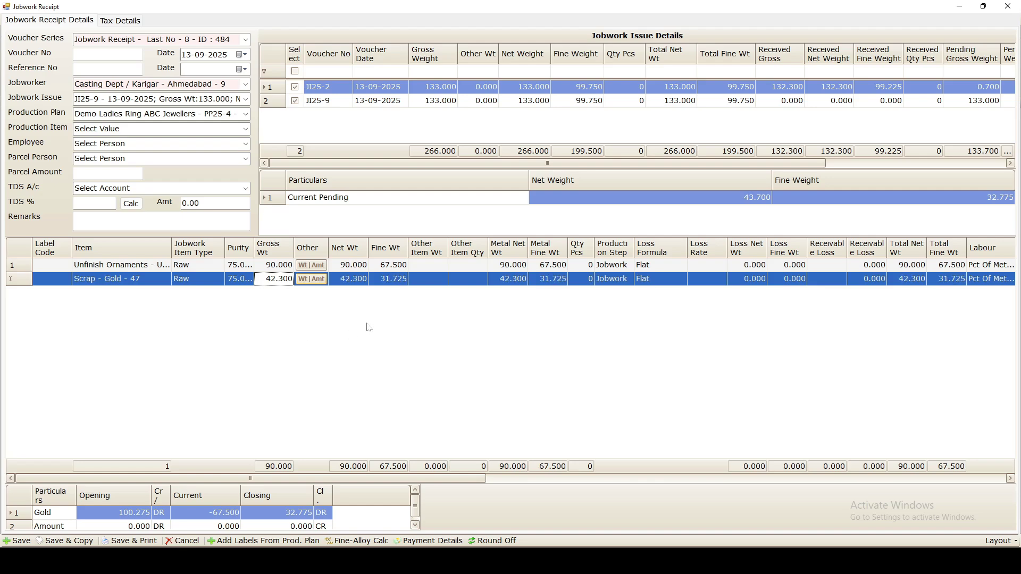
pyautogui.click(373, 517)
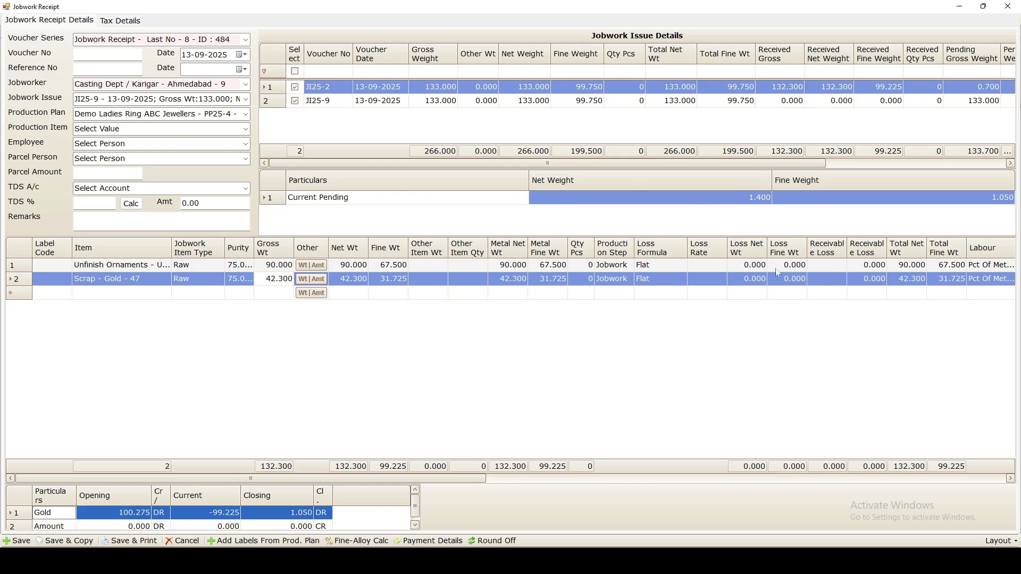
# Step: Set the receivable loss weight of the Unfinish Ornaments row to 1.4 and save the jobwork receipt without adding another record
pyautogui.click(826, 269)
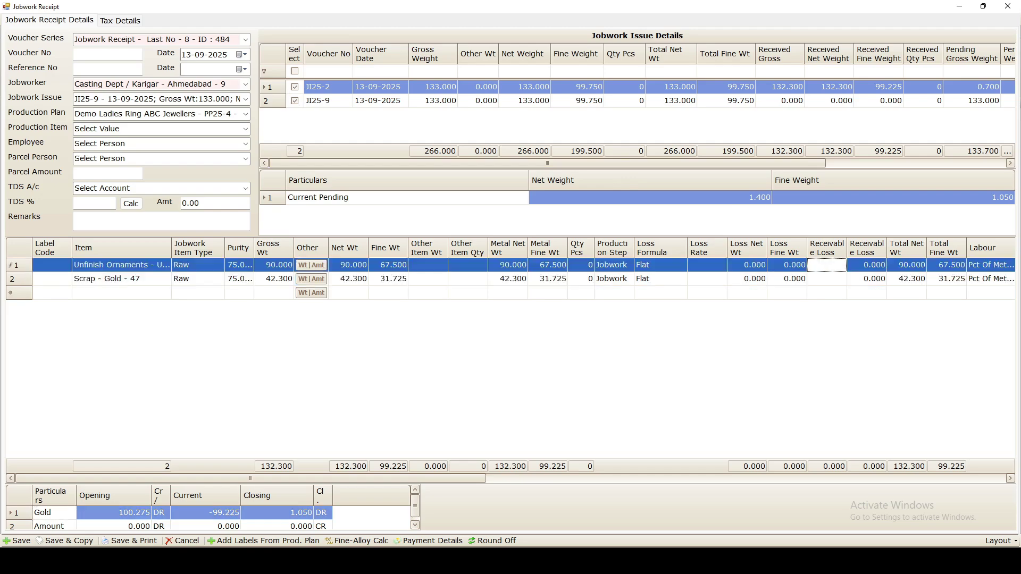
pyautogui.write('1.4')
pyautogui.press('Return')
pyautogui.click(366, 526)
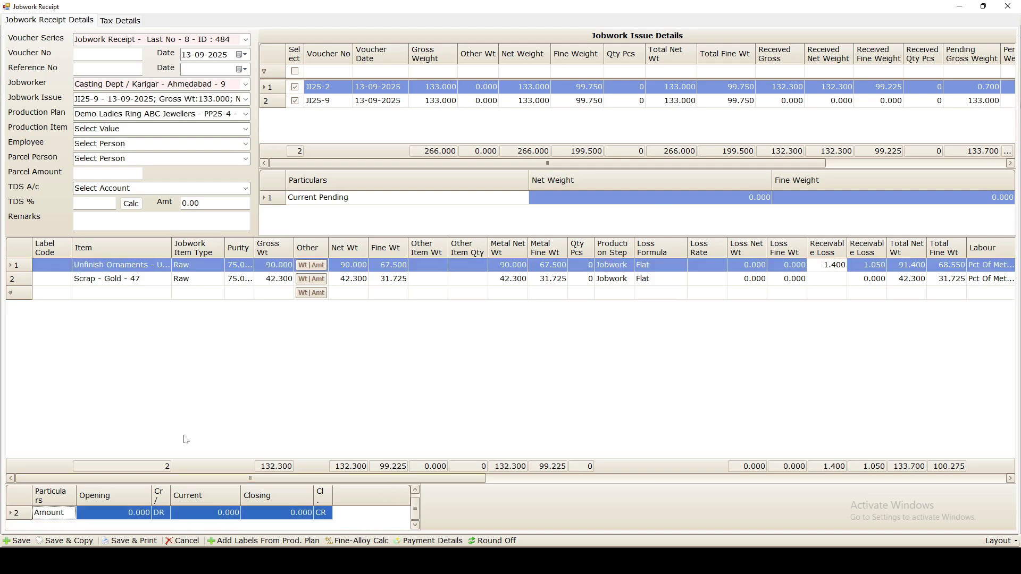
pyautogui.click(19, 541)
pyautogui.click(22, 541)
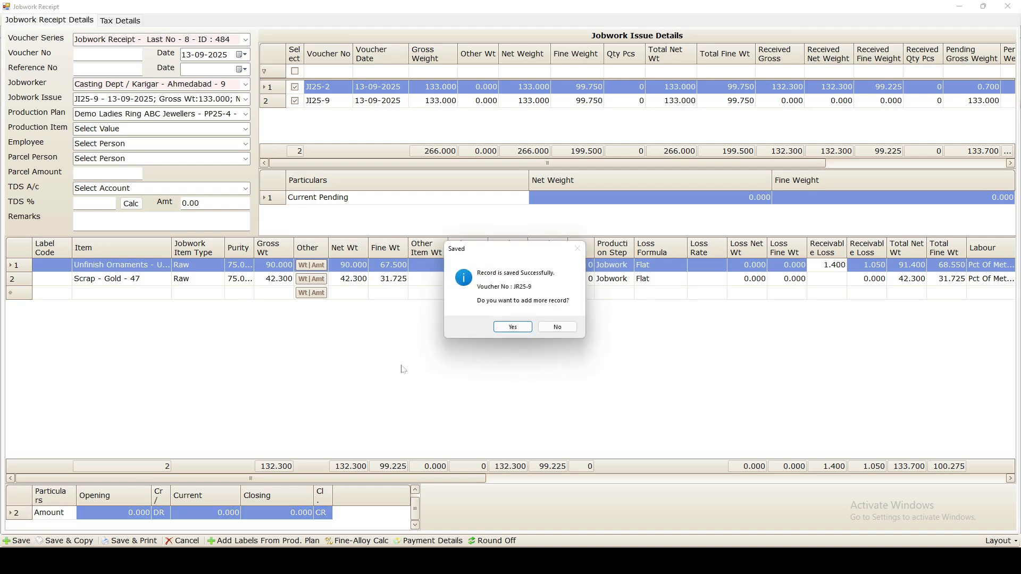
pyautogui.click(553, 328)
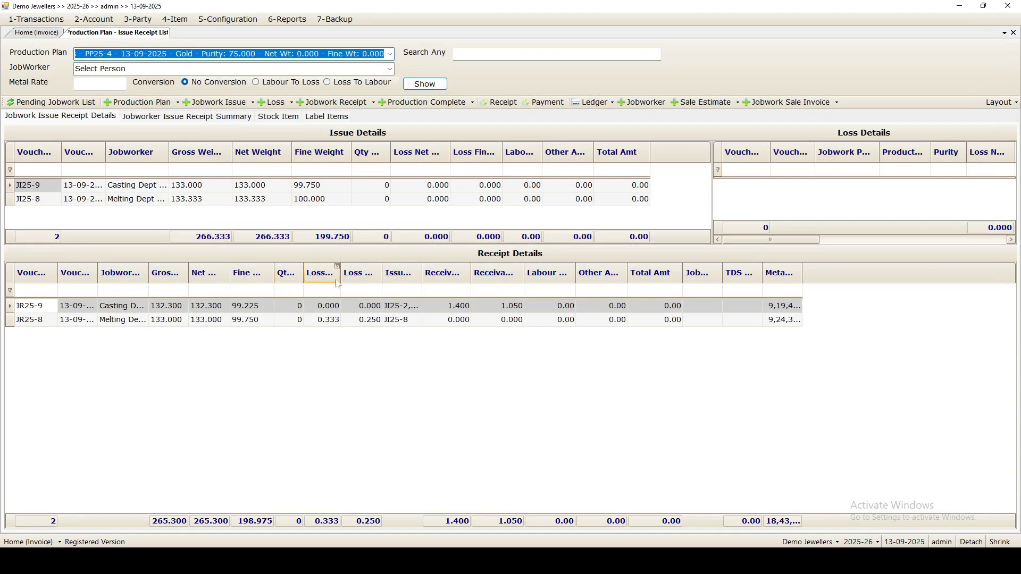
# Step: Start a new jobwork issue with Filing Dept / Karigar - Ahmedabad - 10 as the jobworker
pyautogui.click(223, 104)
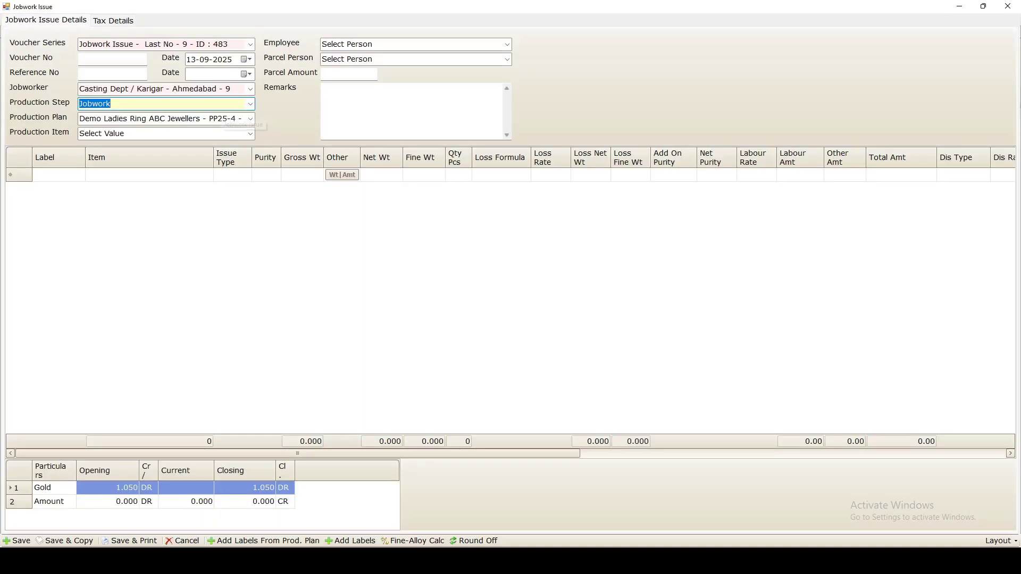
pyautogui.hotkey('shift', 'Tab')
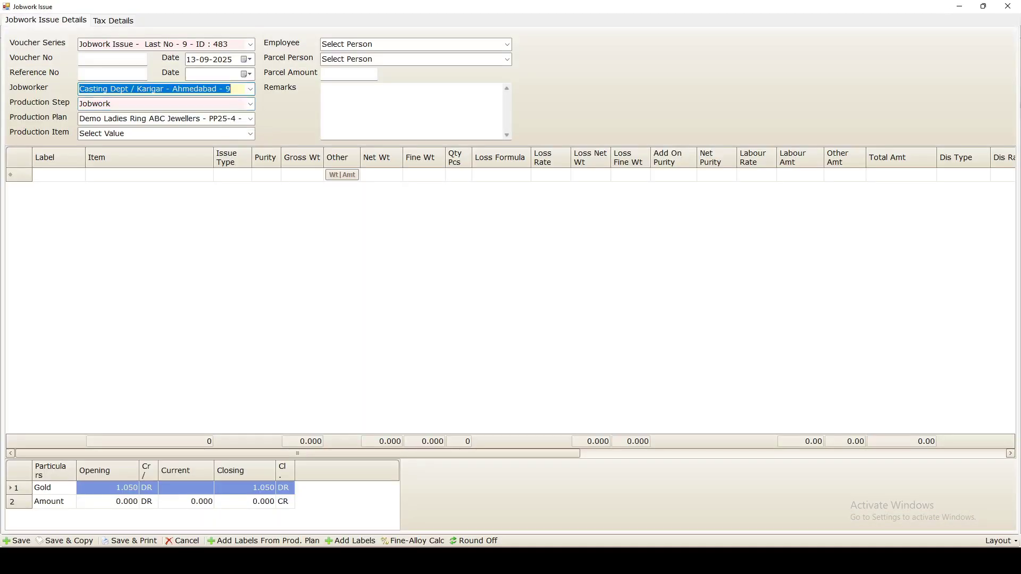
pyautogui.write('filing Dept /')
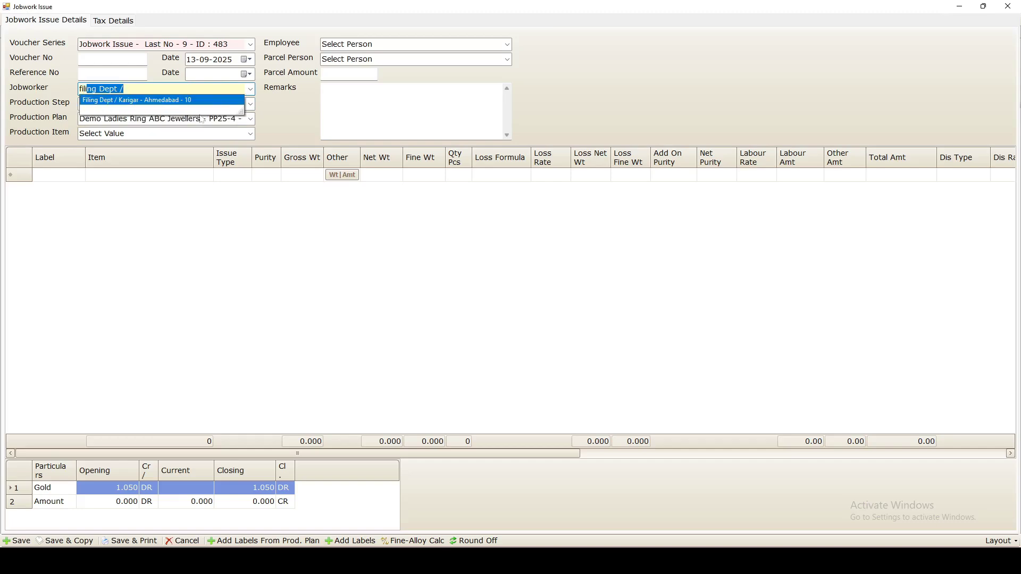
pyautogui.click(159, 105)
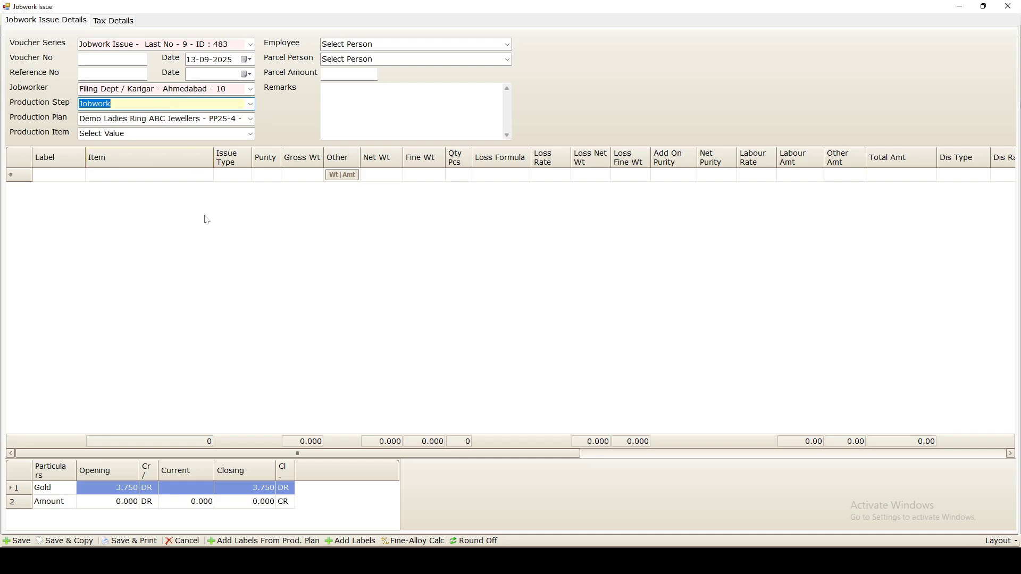
# Step: Add Unfinish Ornaments - UO - Gold - 45 as the issue item with a gross weight of 90
pyautogui.click(140, 175)
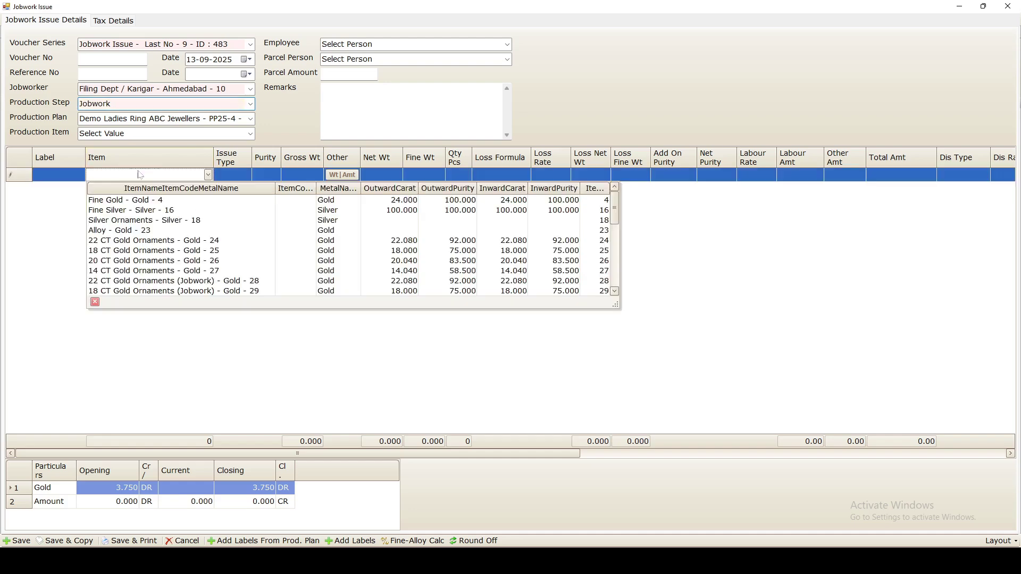
pyautogui.write('u')
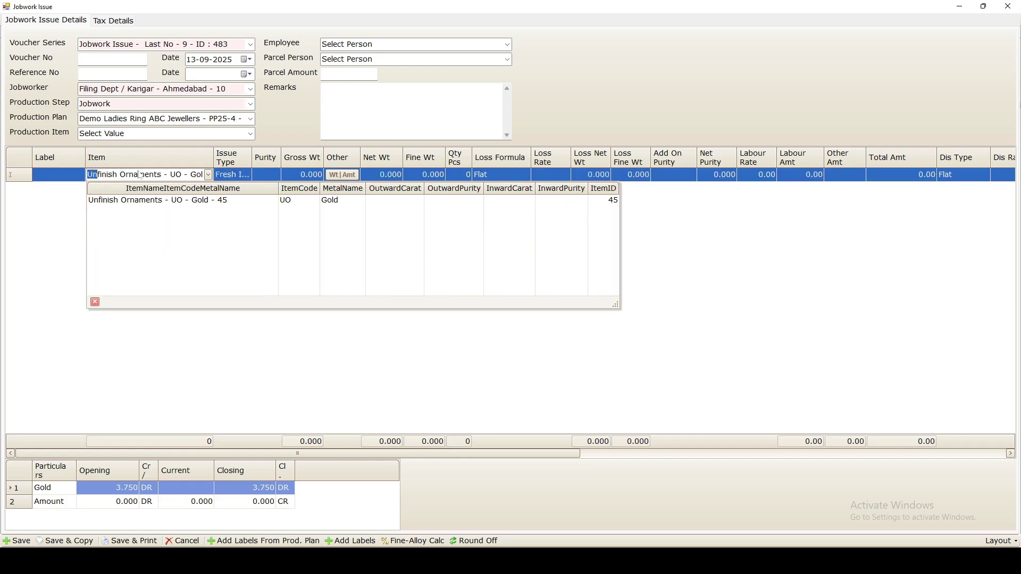
pyautogui.click(160, 201)
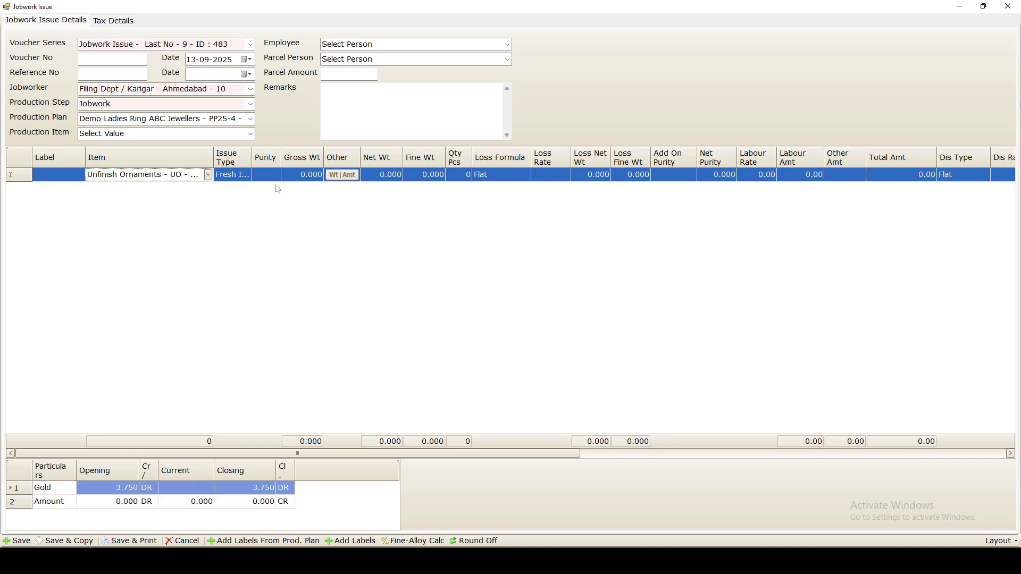
pyautogui.click(301, 175)
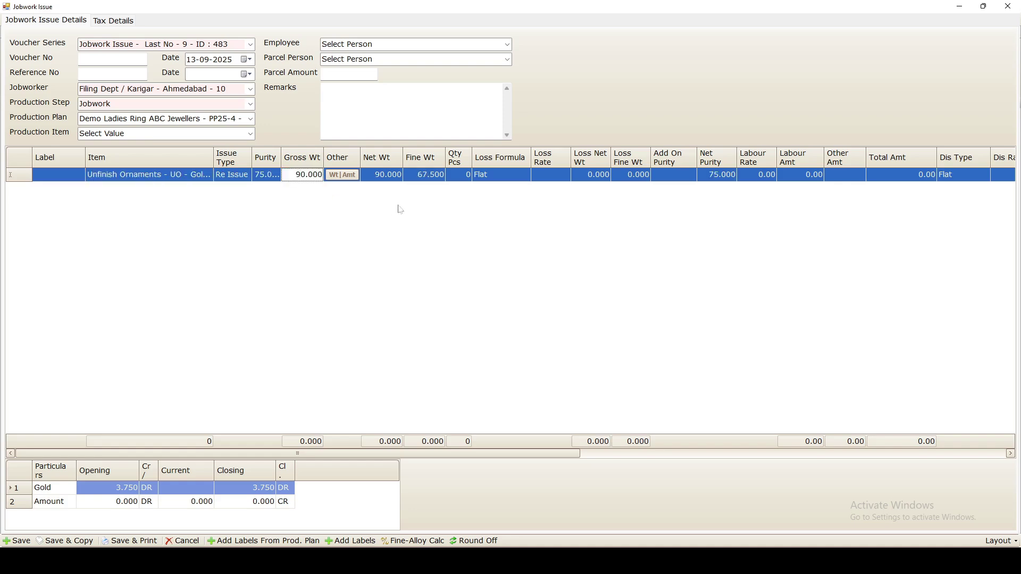
pyautogui.click(240, 189)
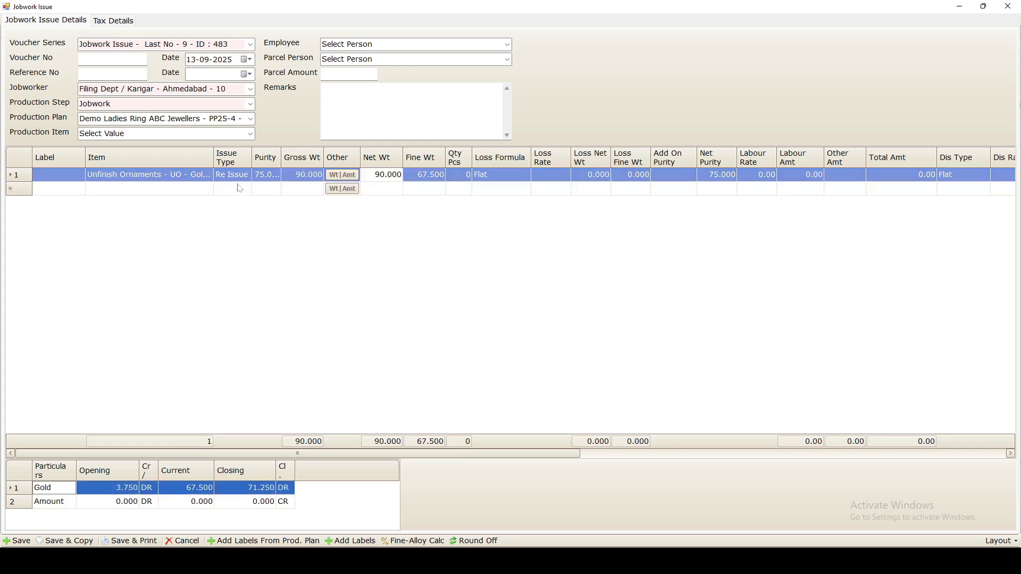
# Step: Add KDM - Gold - 48 as a second issue item with a gross weight of 10 and save the jobwork issue without adding another record
pyautogui.click(197, 191)
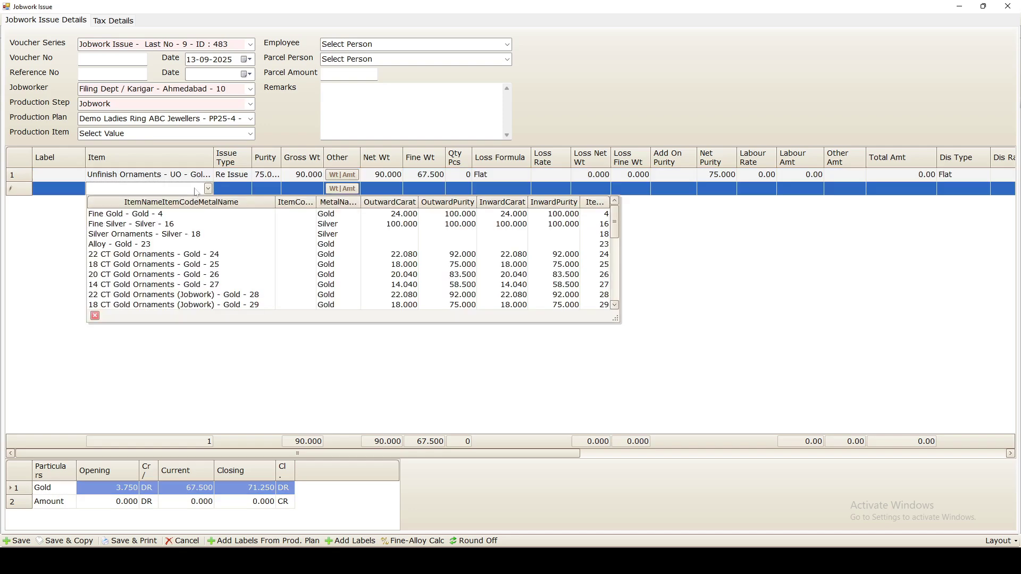
pyautogui.write('k')
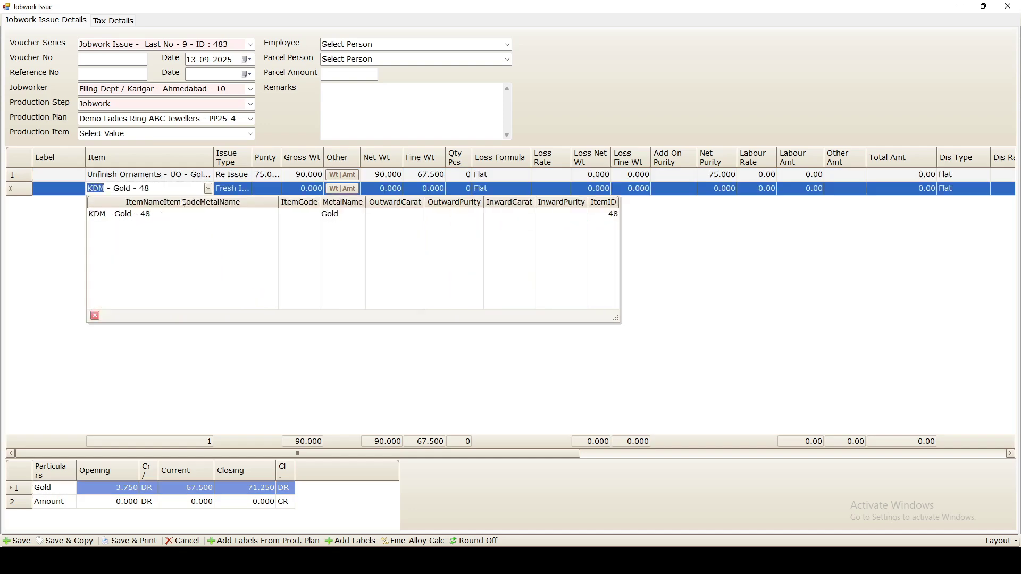
pyautogui.click(126, 215)
pyautogui.click(294, 190)
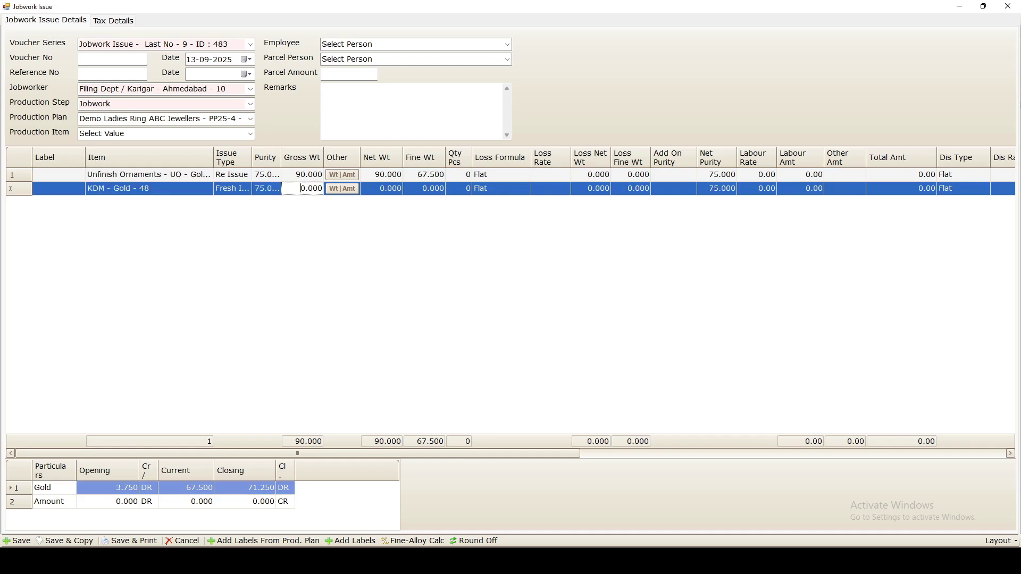
pyautogui.click(377, 257)
pyautogui.click(346, 485)
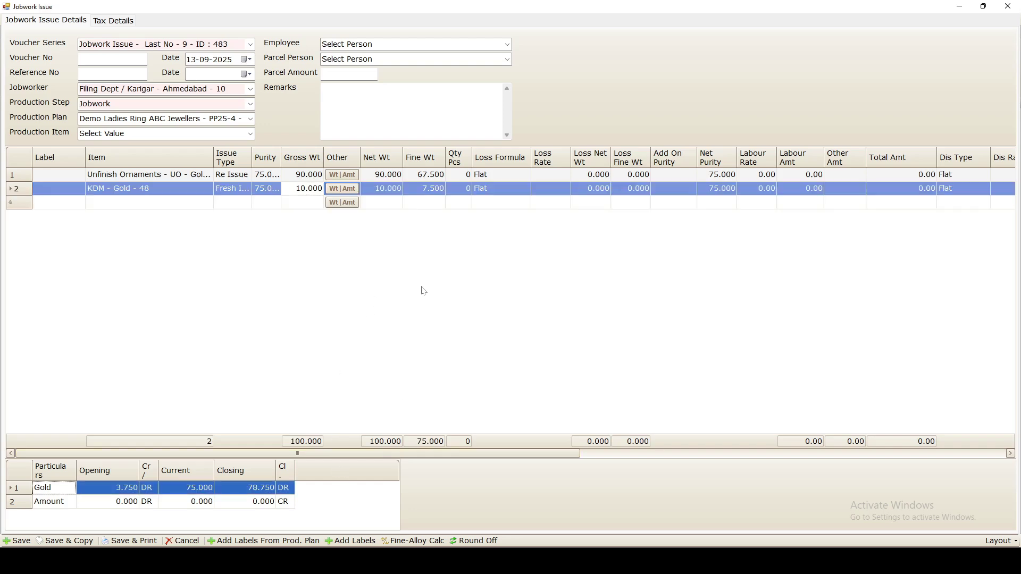
pyautogui.click(17, 542)
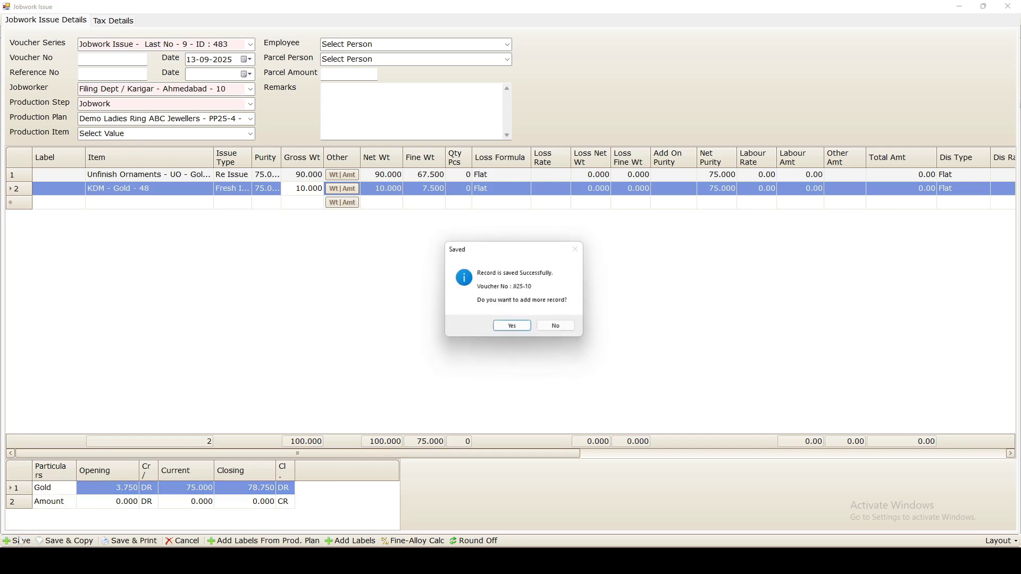
pyautogui.click(553, 326)
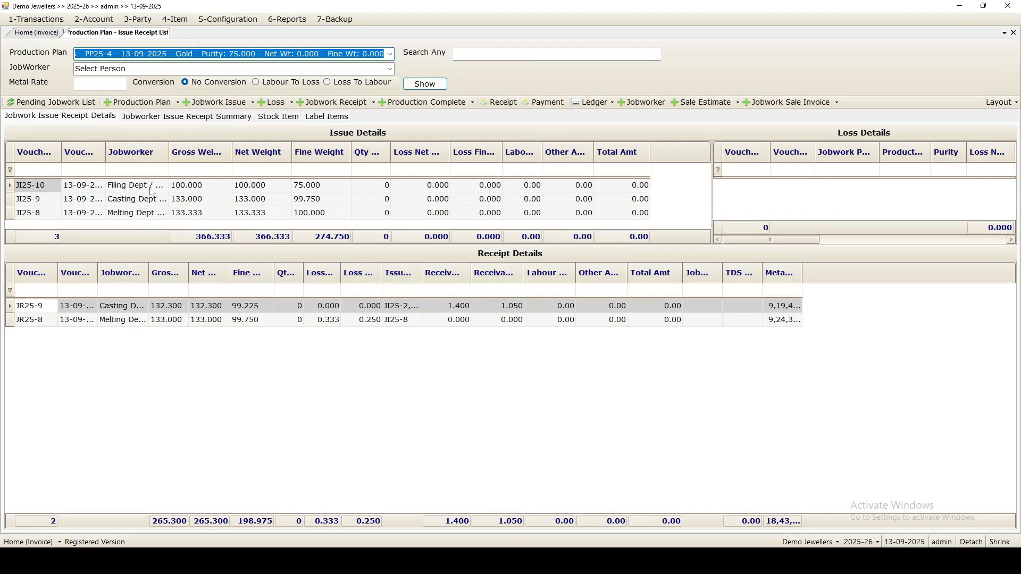
# Step: Start a jobwork receipt against issue JI25-10 and add Unfinish Ornaments - UO - Gold - 45 with a gross weight of 92
pyautogui.click(343, 101)
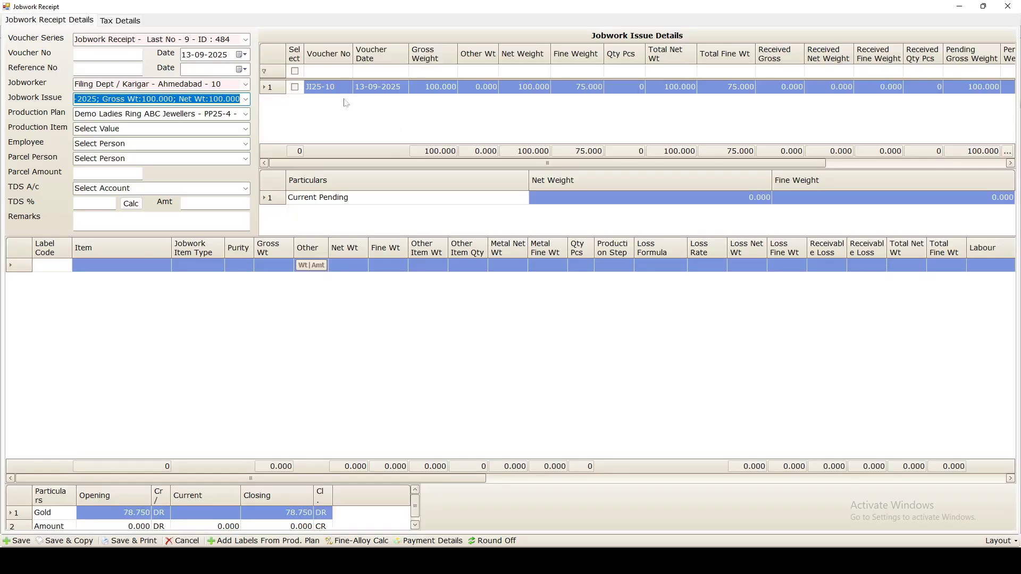
pyautogui.click(296, 88)
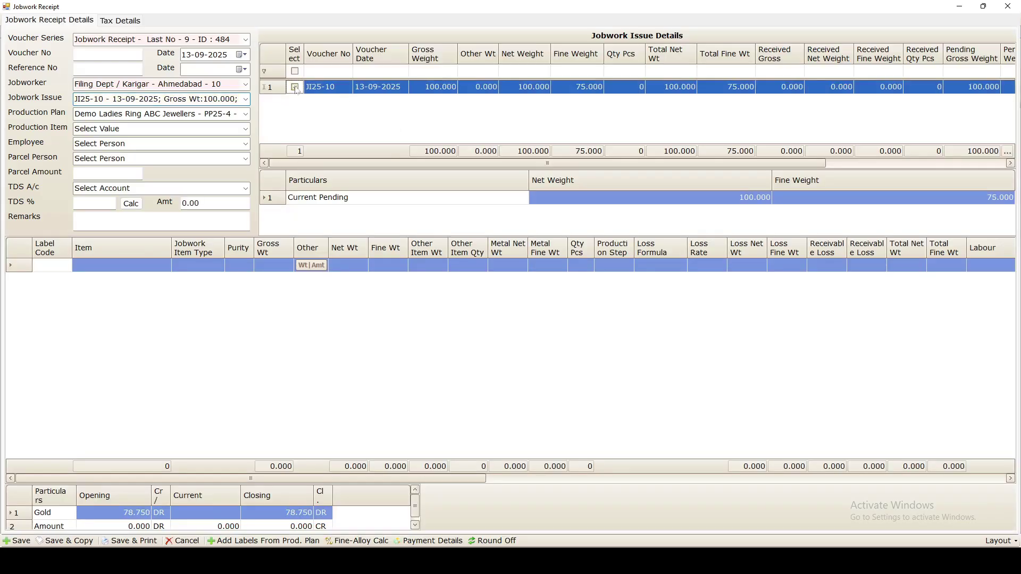
pyautogui.click(158, 266)
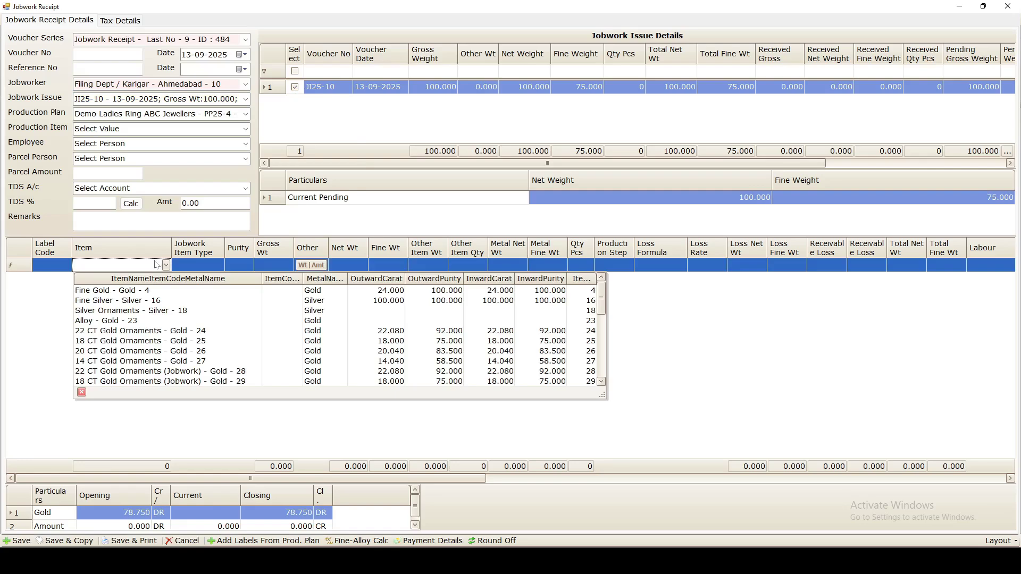
pyautogui.write('Unfinish Ornaments - U')
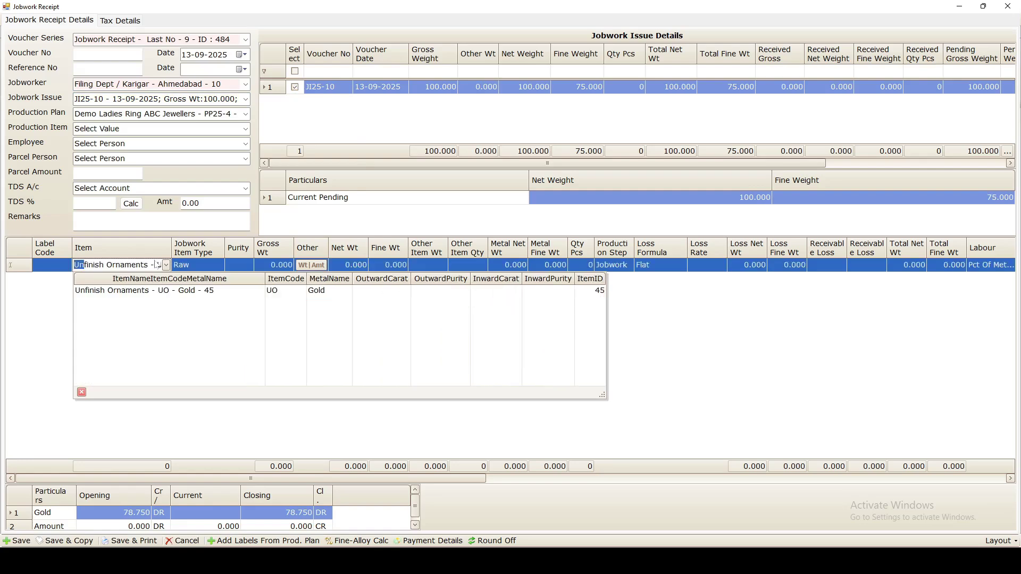
pyautogui.click(177, 291)
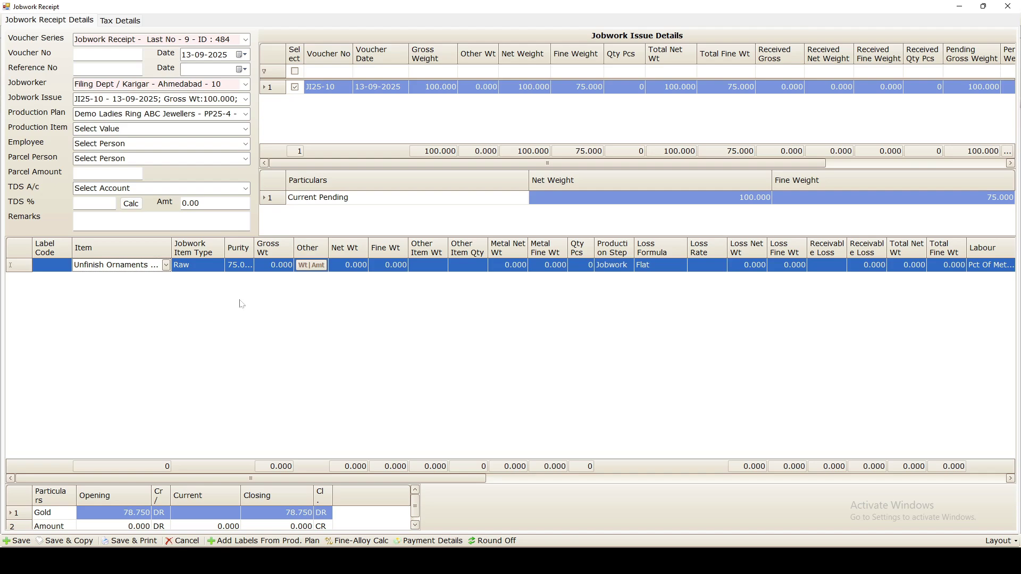
pyautogui.click(271, 265)
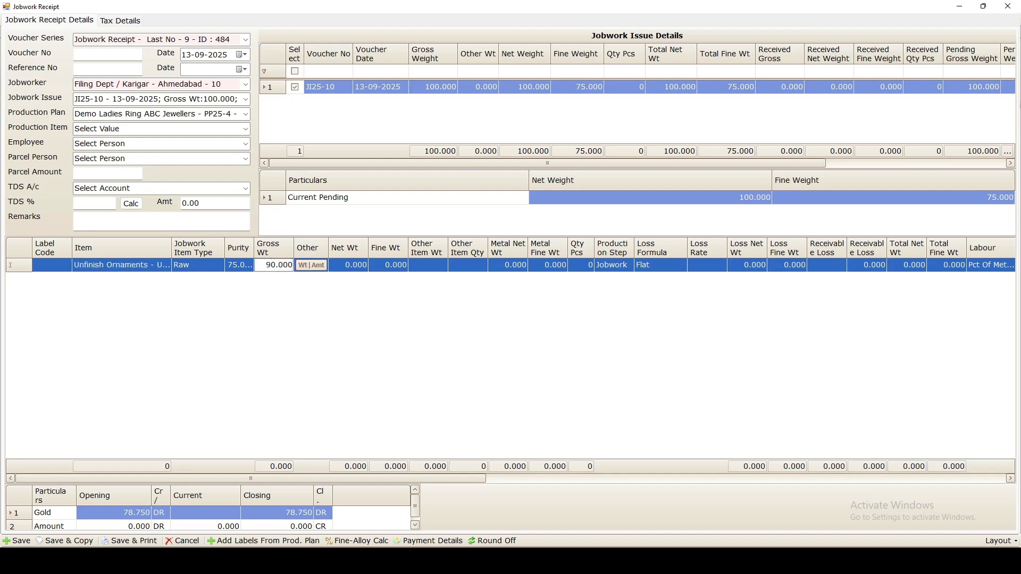
pyautogui.write('92')
pyautogui.press('Delete')
pyautogui.click(587, 341)
pyautogui.click(385, 512)
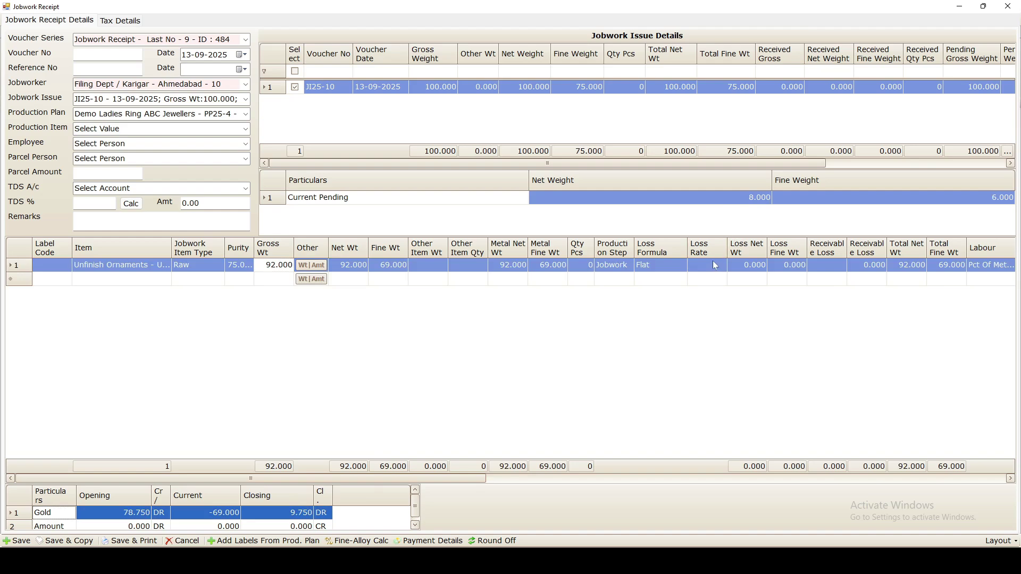
# Step: Set the receivable loss weight of the Unfinish Ornaments row to 8 and save the receipt without adding another record
pyautogui.click(819, 264)
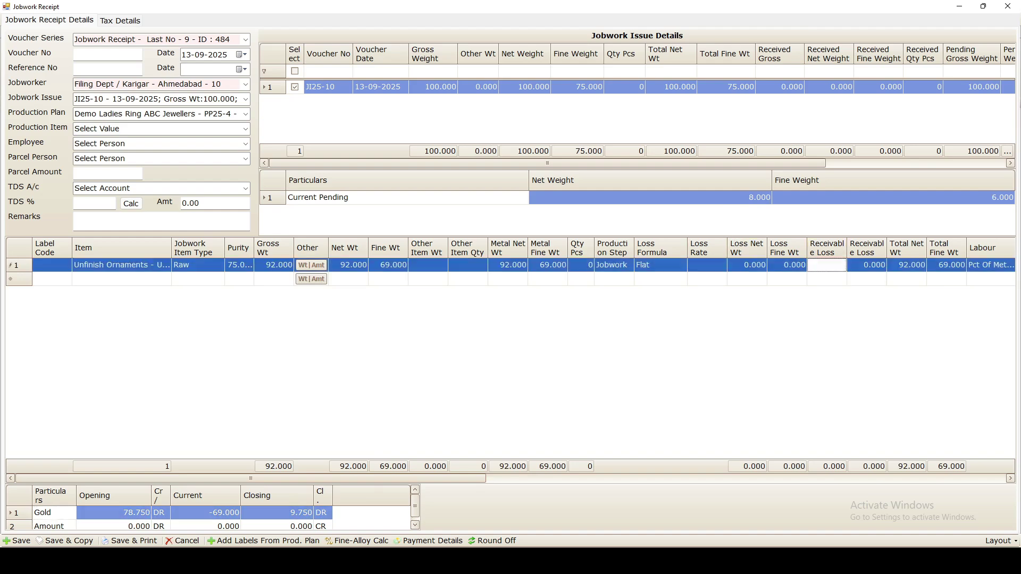
pyautogui.write('8')
pyautogui.click(379, 513)
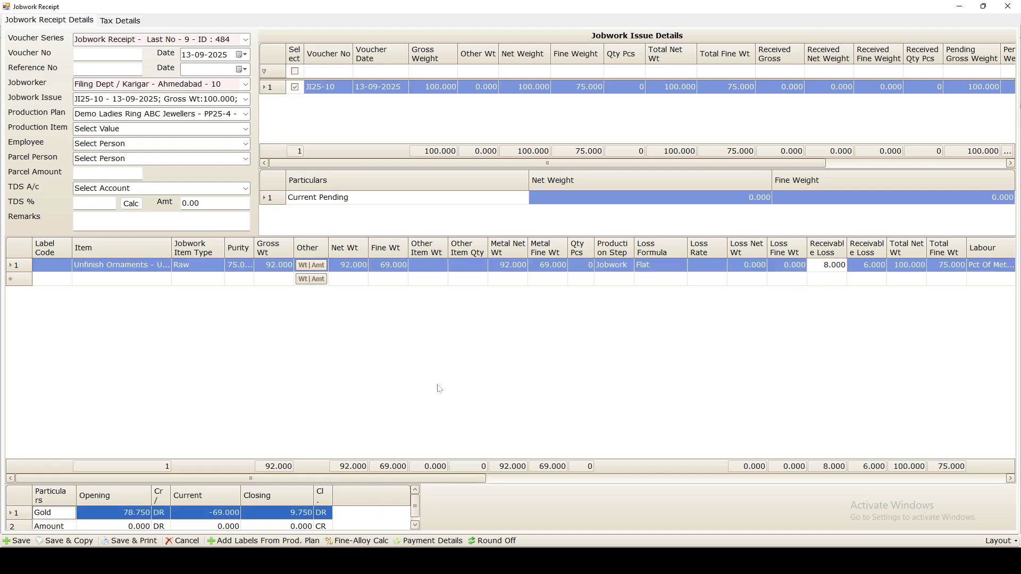
pyautogui.click(17, 541)
pyautogui.click(556, 327)
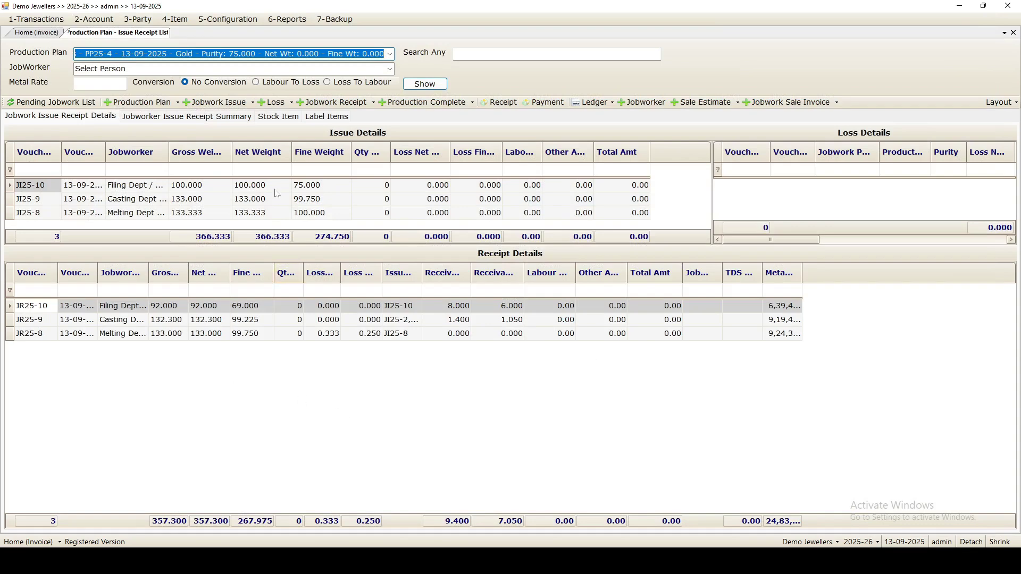
# Step: Start a new jobwork issue with Pre-Polish Dept / Karigar - Ahmedabad - 11 as the jobworker
pyautogui.click(230, 106)
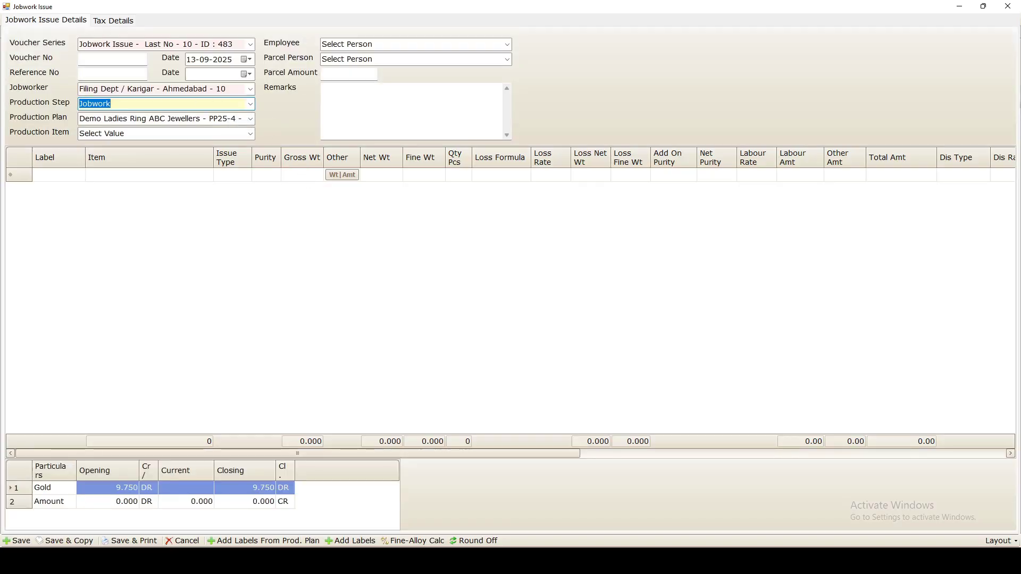
pyautogui.click(153, 89)
pyautogui.write('pre-Polish Dept /')
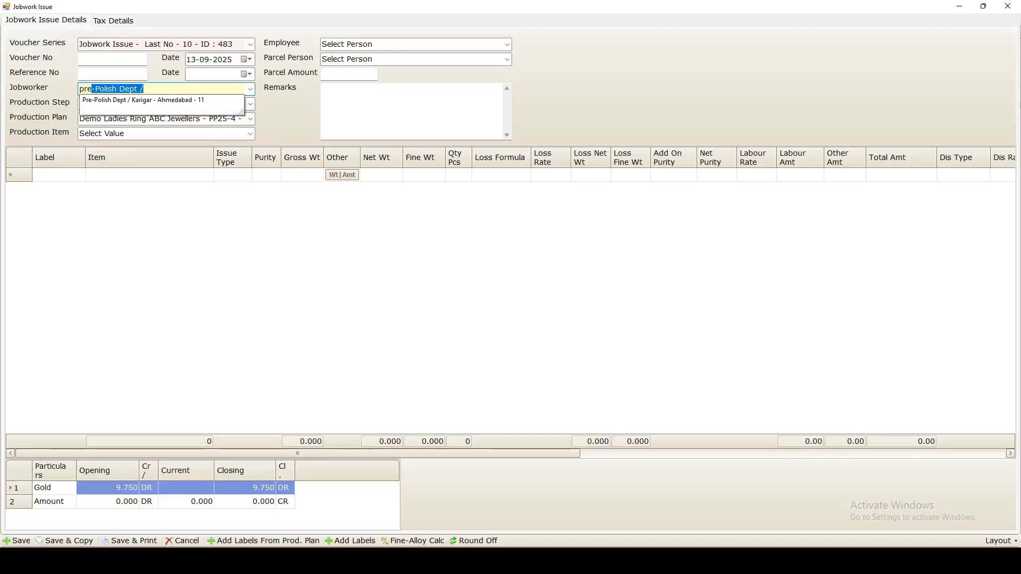
pyautogui.press('Return')
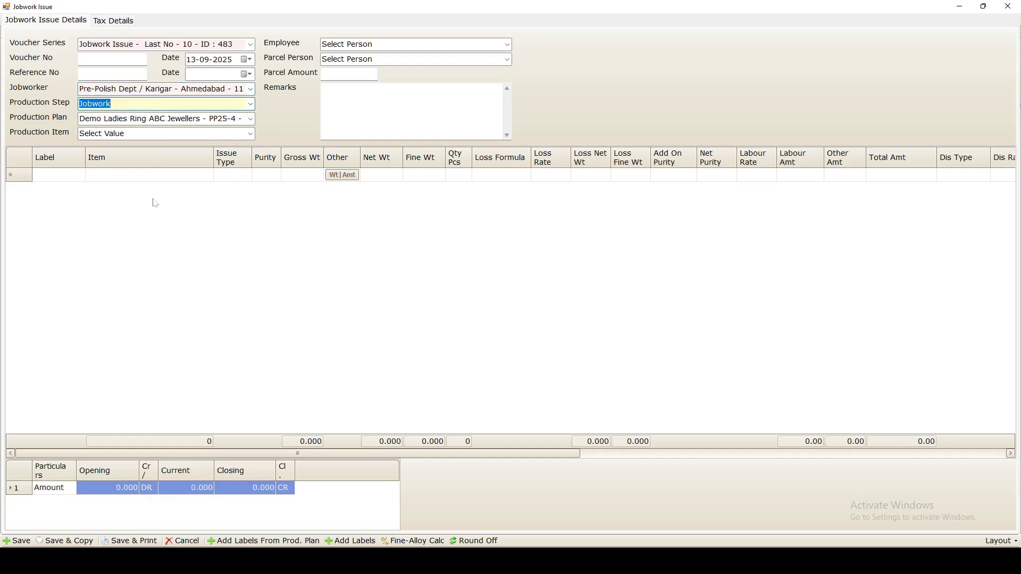
# Step: Add Unfinish Ornaments - UO - Gold - 45 with a gross weight of 90 and save the jobwork issue without adding another record
pyautogui.click(149, 175)
pyautogui.write('un')
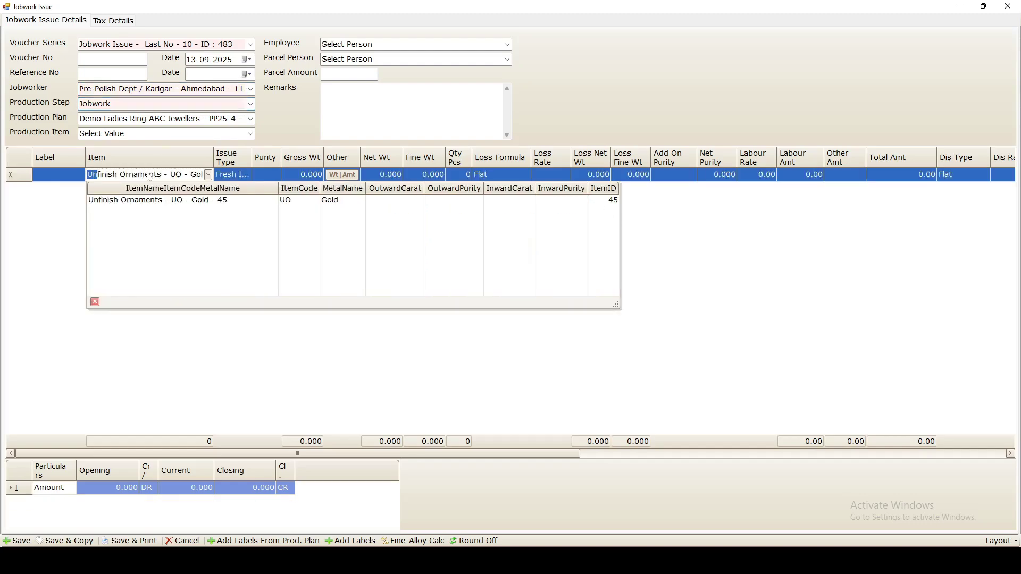
pyautogui.press('Return')
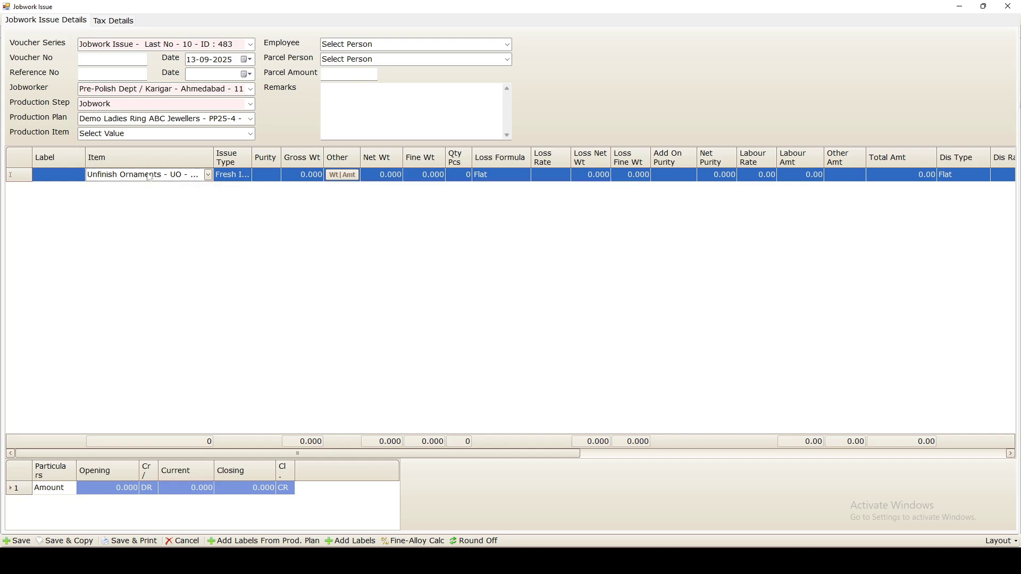
pyautogui.click(302, 175)
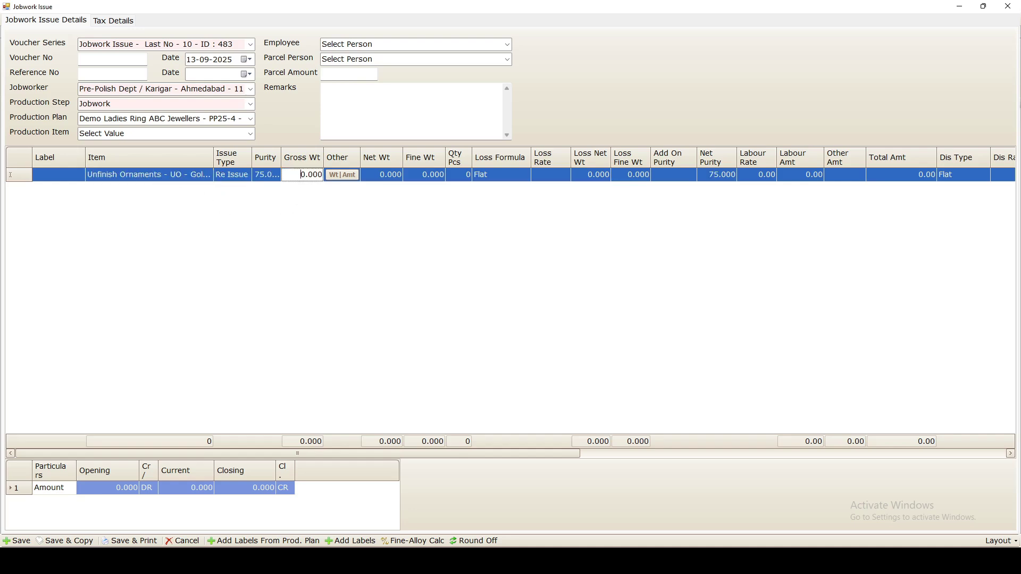
pyautogui.write('9')
pyautogui.click(202, 490)
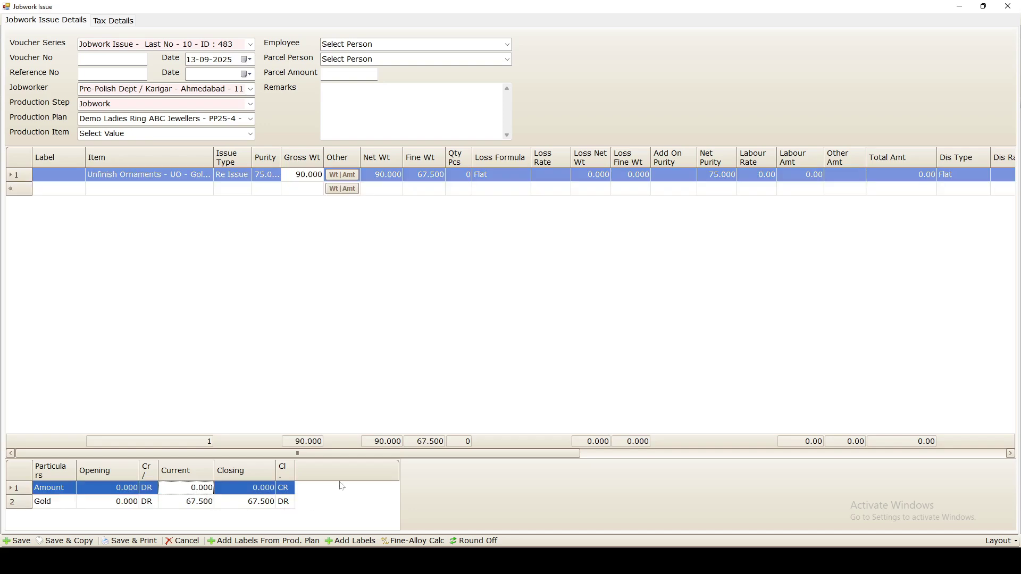
pyautogui.click(20, 541)
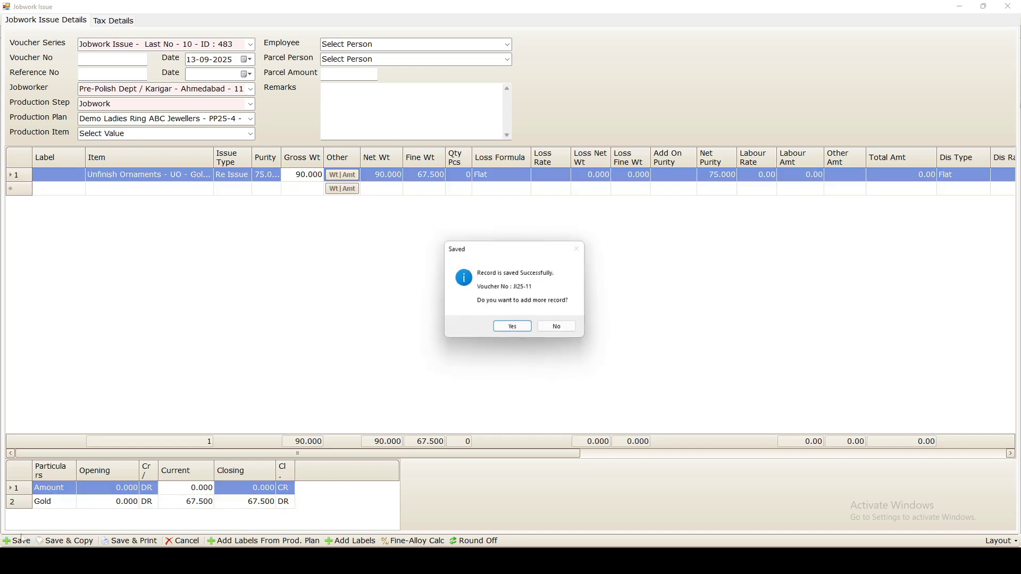
pyautogui.click(557, 327)
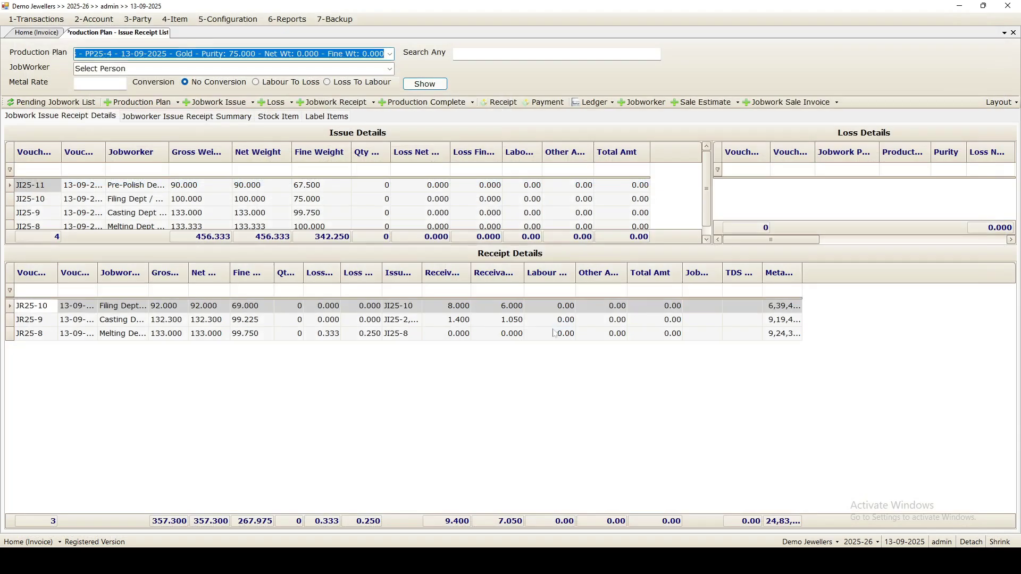
# Step: Start a jobwork receipt against issue JI25-11 and add Unfinish Ornaments - UO - Gold - 45 with a gross weight of 85
pyautogui.click(340, 104)
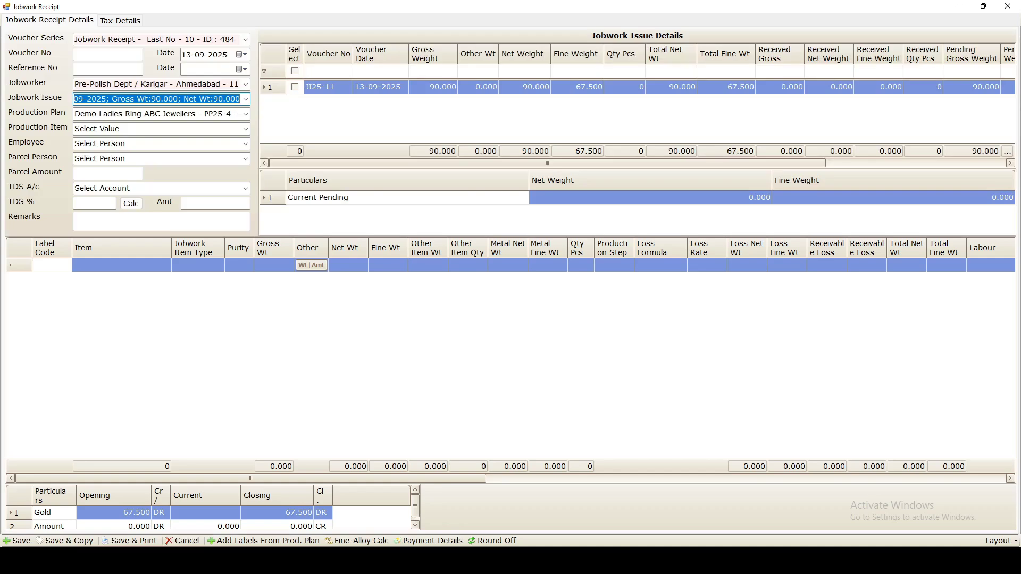
pyautogui.click(296, 87)
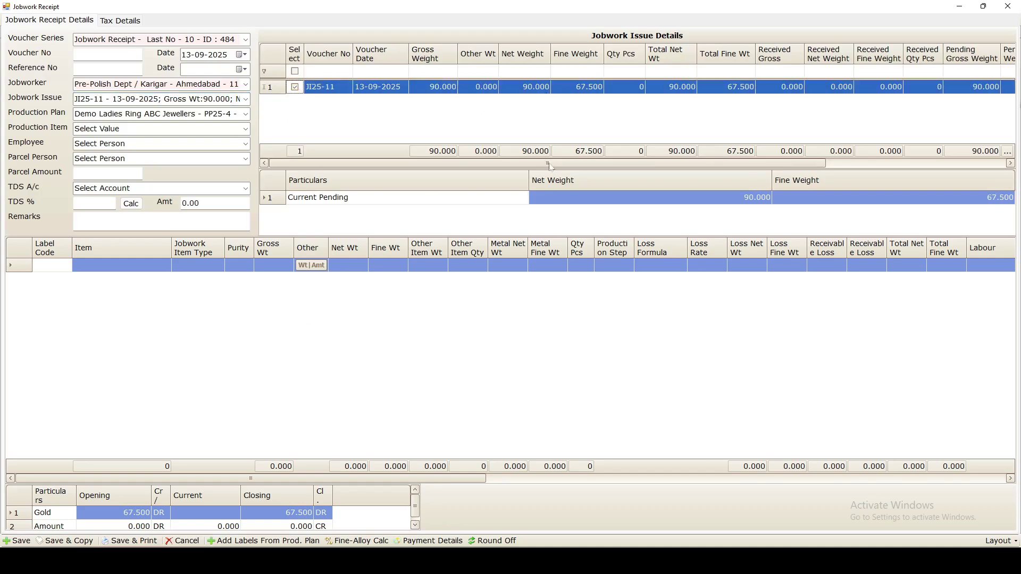
pyautogui.click(129, 266)
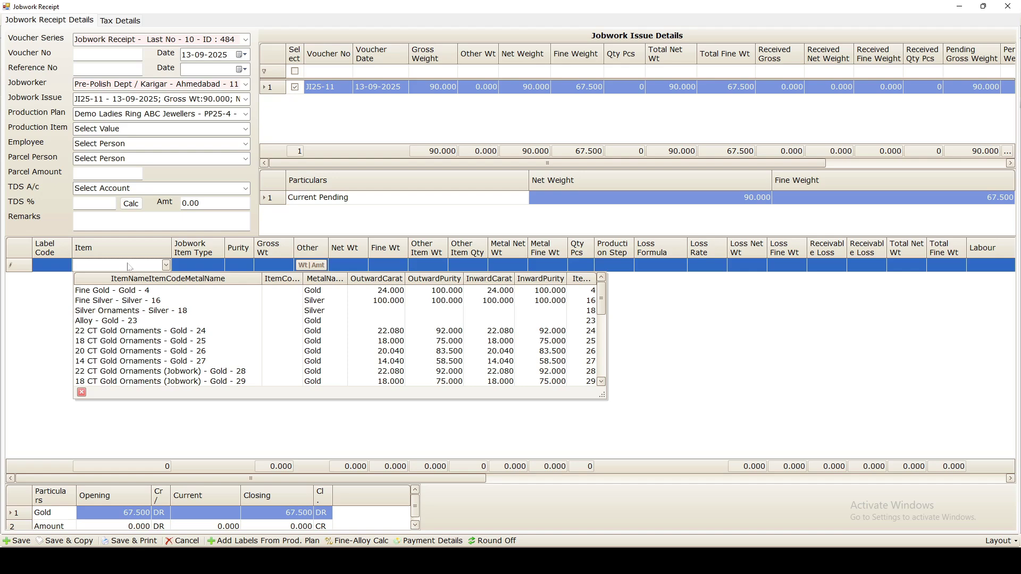
pyautogui.write('u')
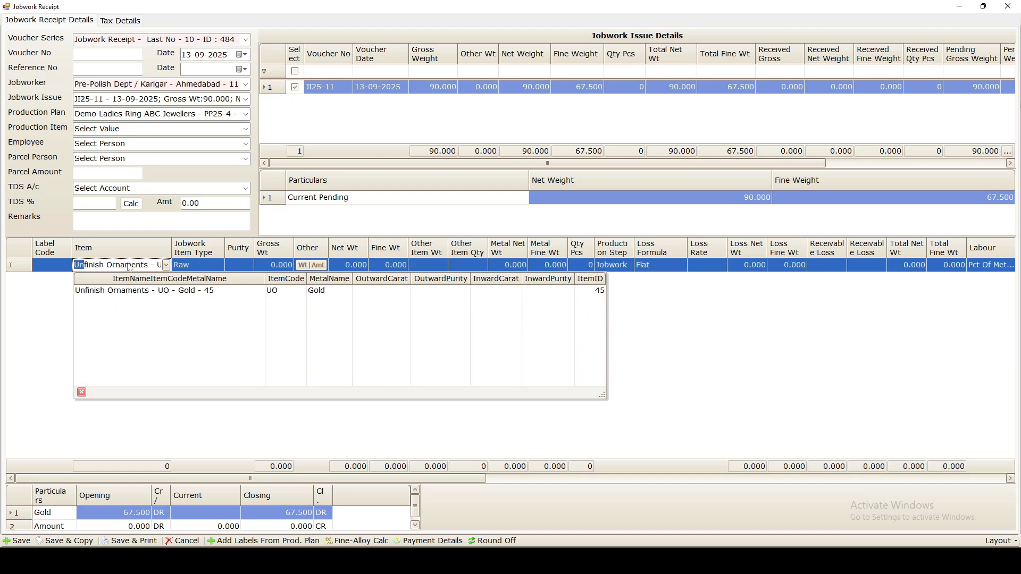
pyautogui.click(153, 292)
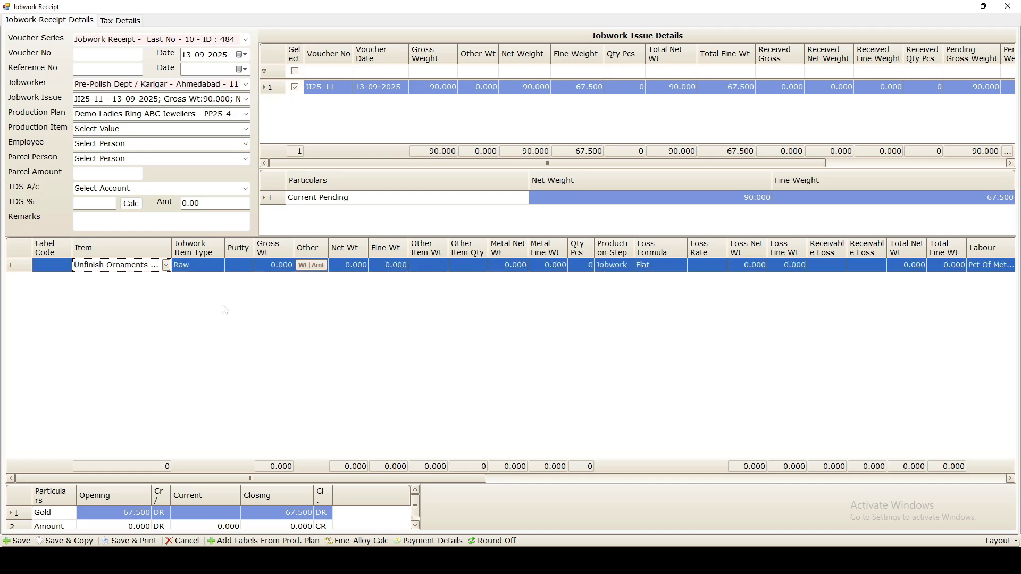
pyautogui.click(276, 267)
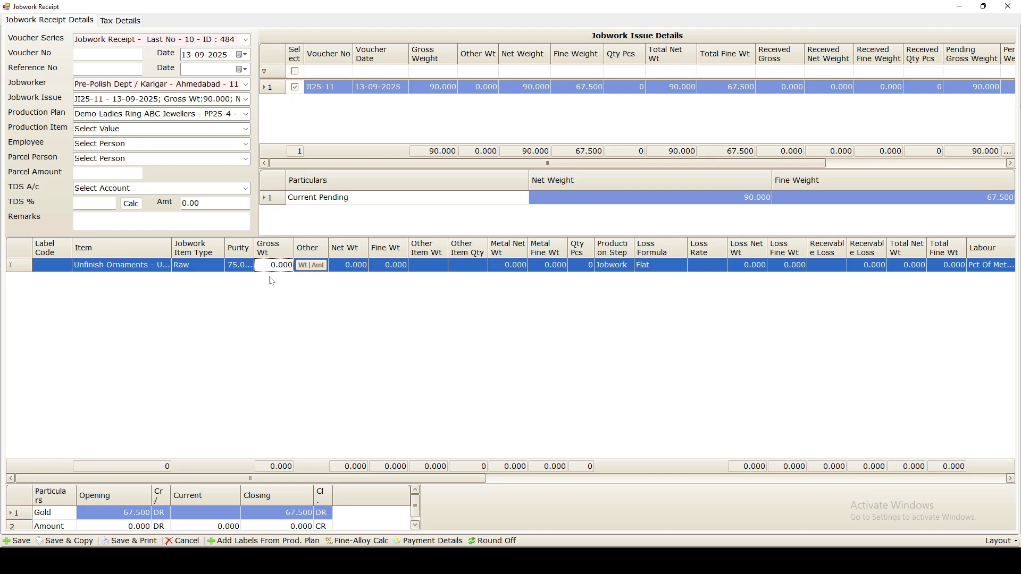
pyautogui.write('850')
pyautogui.click(410, 333)
pyautogui.click(372, 513)
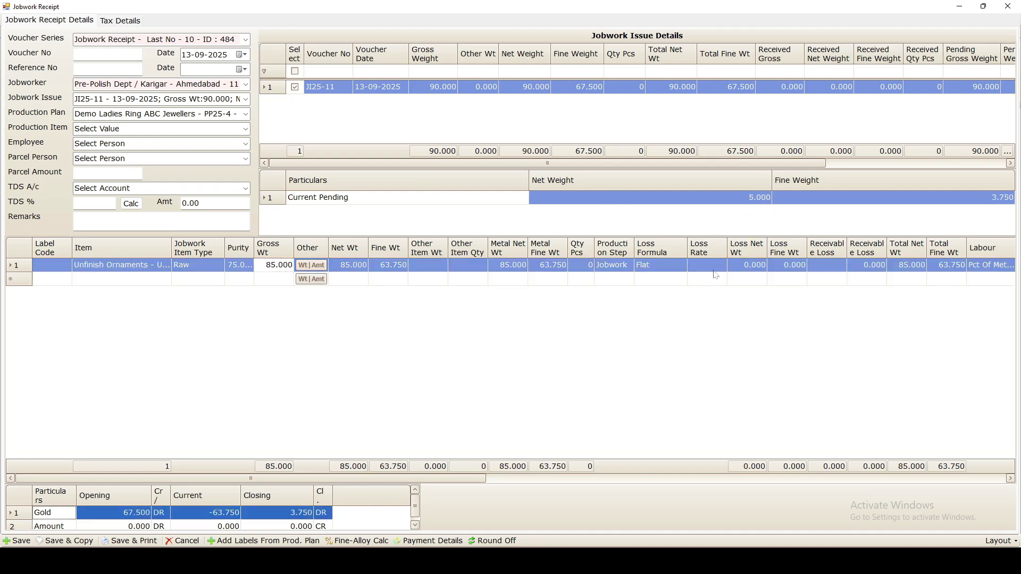
# Step: Set the receivable loss weight of the Unfinish Ornaments row to 5 and save the receipt without adding another record
pyautogui.click(844, 266)
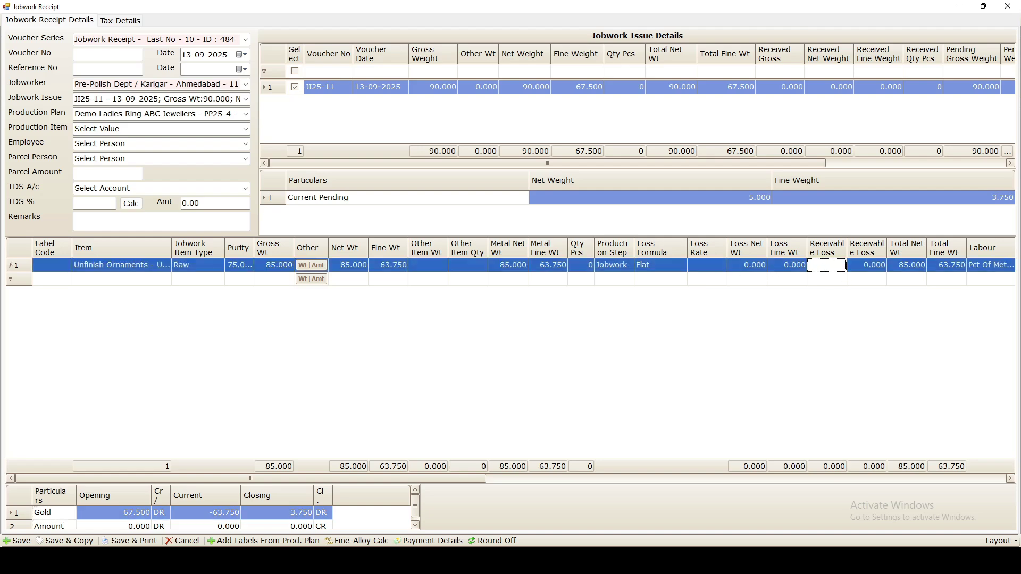
pyautogui.write('5')
pyautogui.click(17, 542)
pyautogui.click(558, 328)
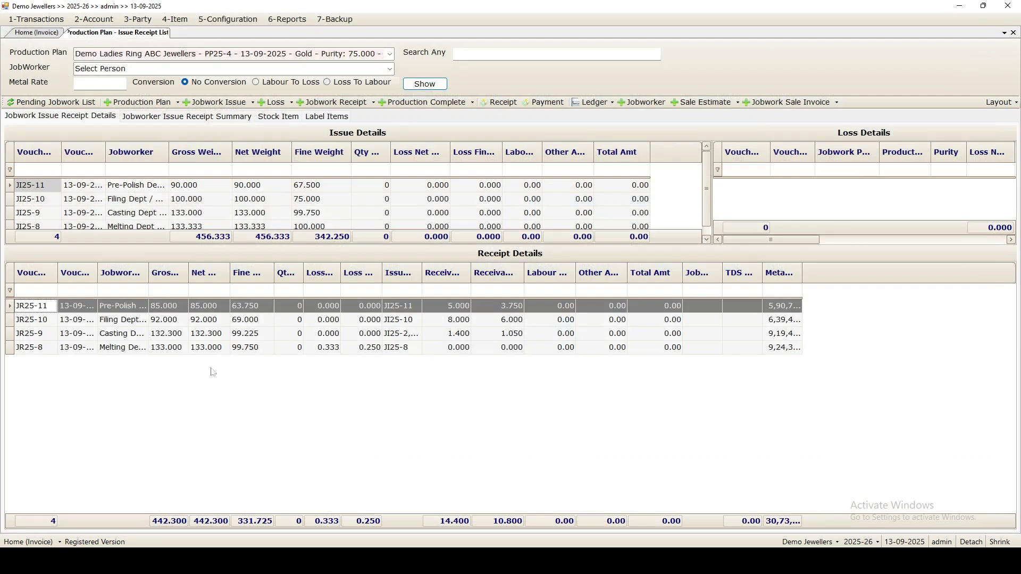
# Step: Start a new jobwork issue with Stone Setting Dept / Karigar - Ahmedabad - 12 as the jobworker
pyautogui.click(216, 102)
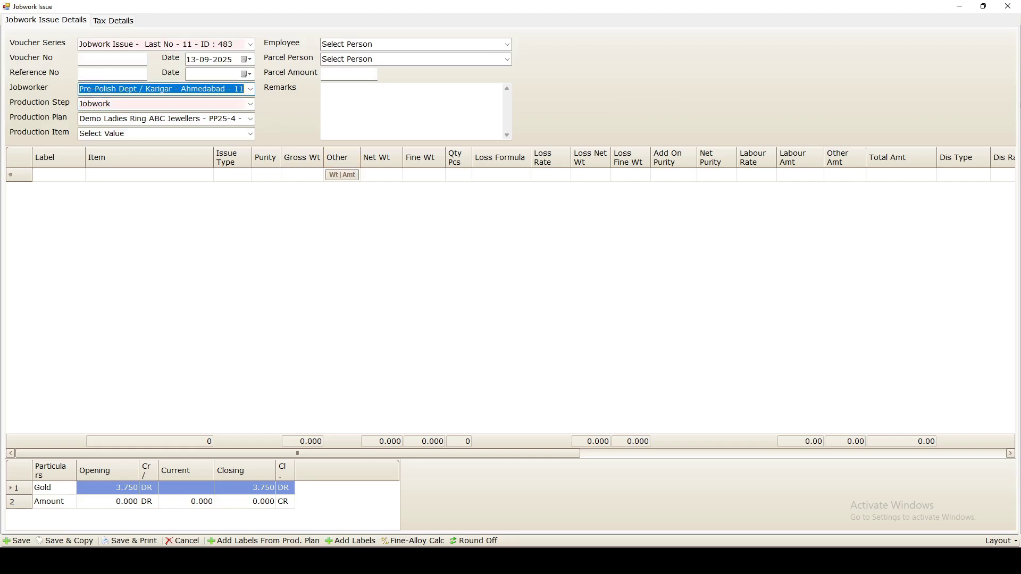
pyautogui.write('ston')
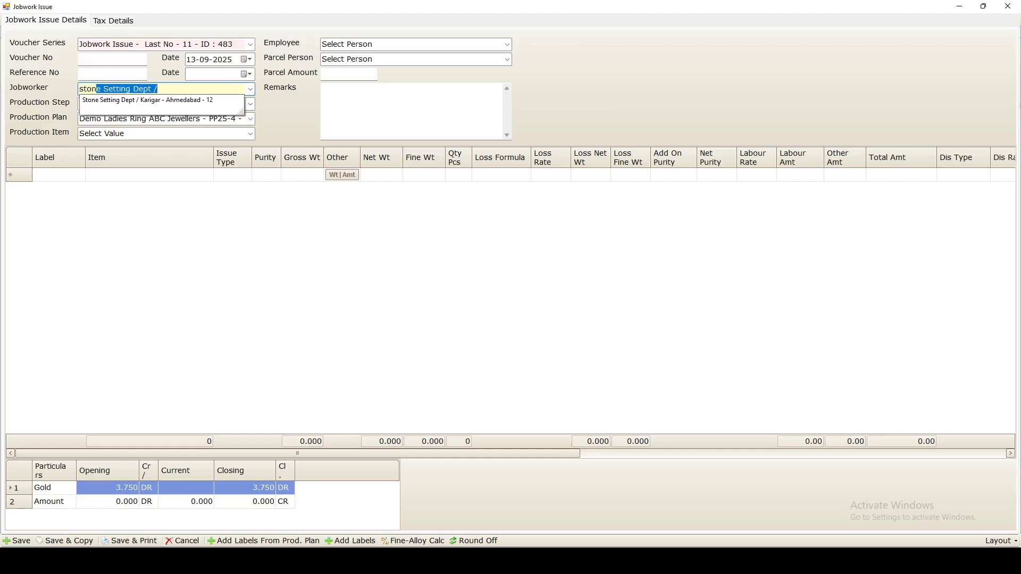
pyautogui.click(173, 100)
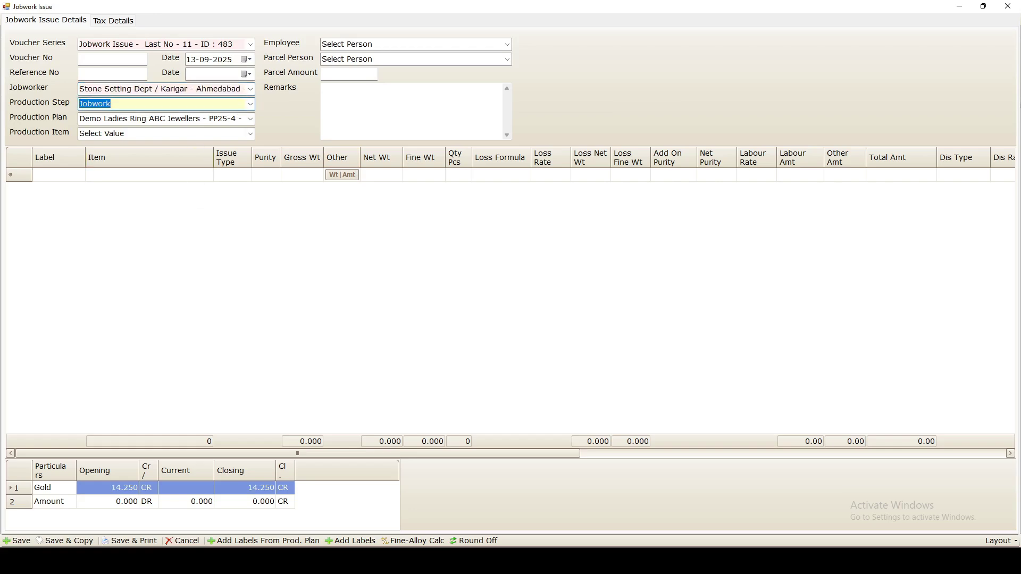
# Step: Add Unfinish Ornaments - UO - Gold - 45 to the jobwork issue with a gross weight of 85
pyautogui.click(112, 178)
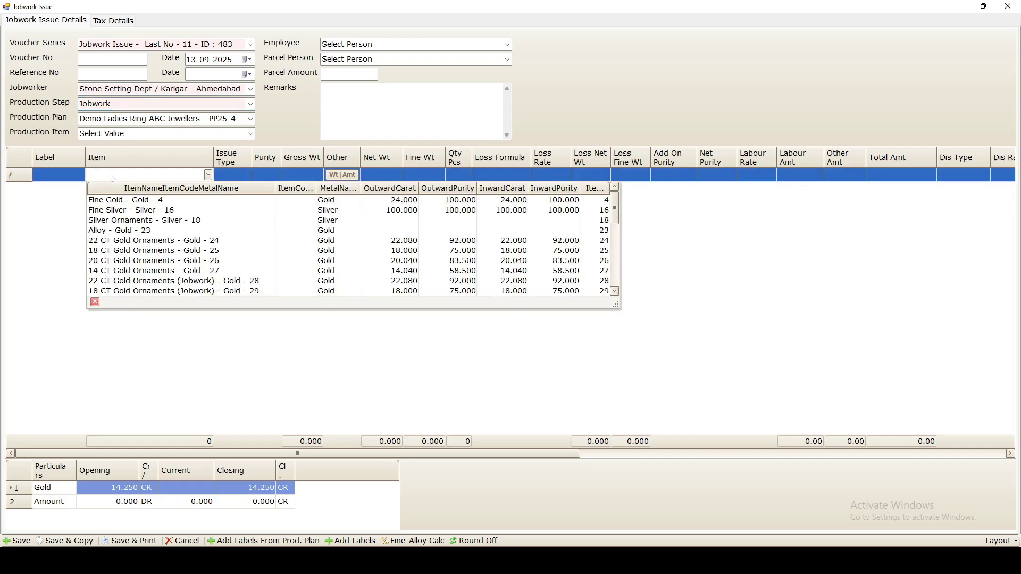
pyautogui.write('u')
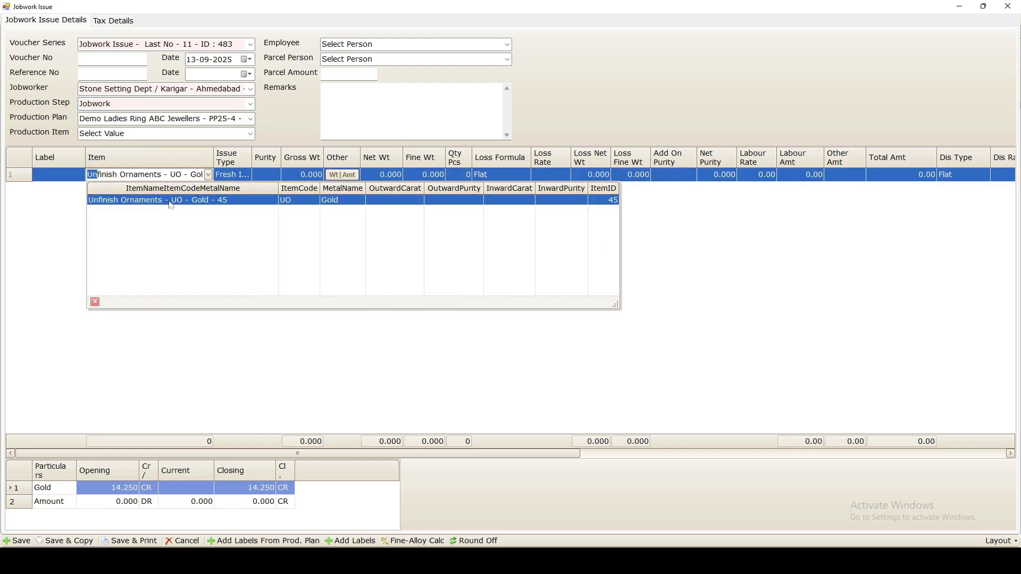
pyautogui.click(169, 201)
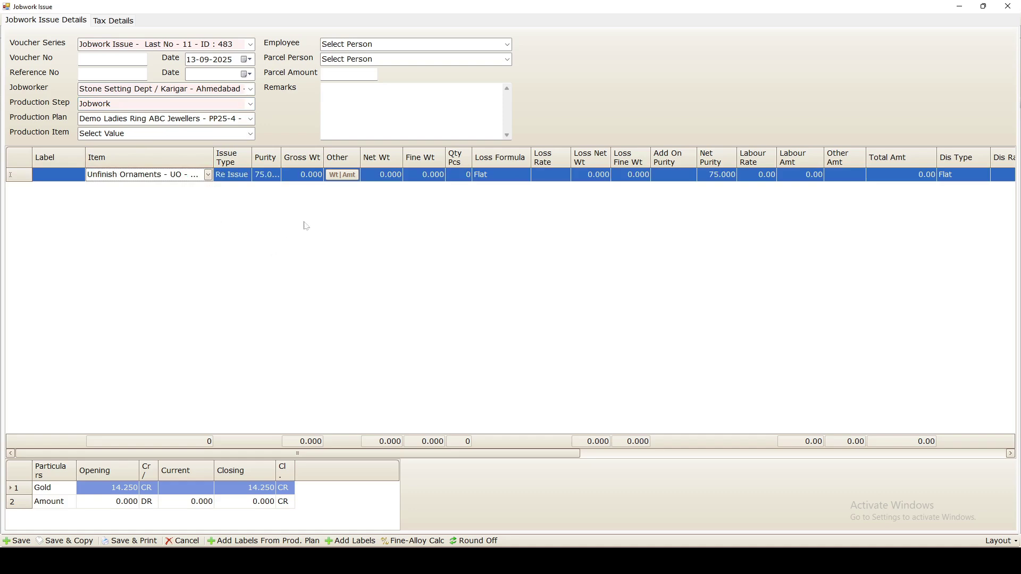
pyautogui.click(309, 177)
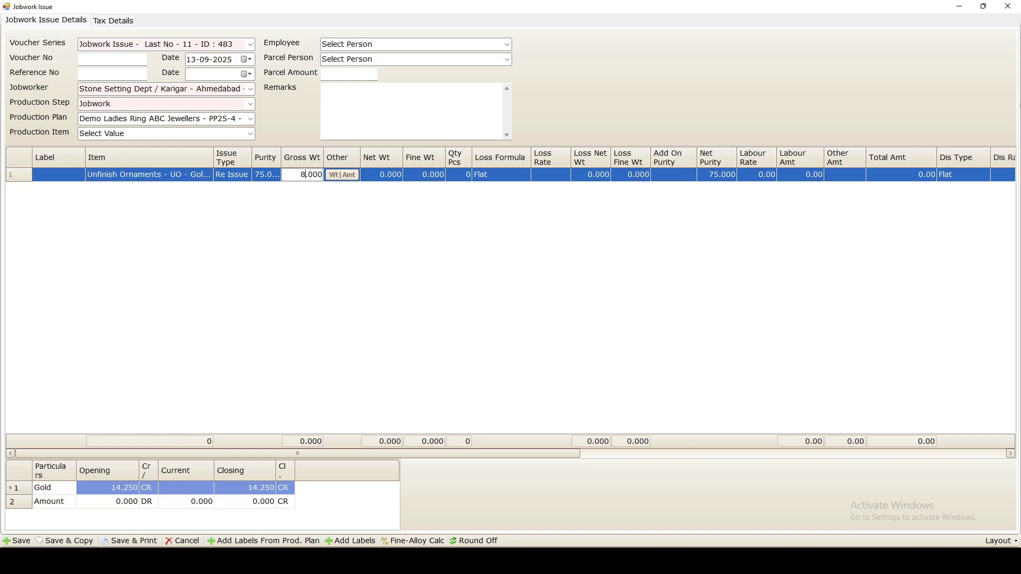
pyautogui.click(355, 236)
# Step: Add Stone - Gold - 46 with a gross weight of 10 and save the jobwork issue without adding another record
pyautogui.click(185, 193)
pyautogui.click(185, 192)
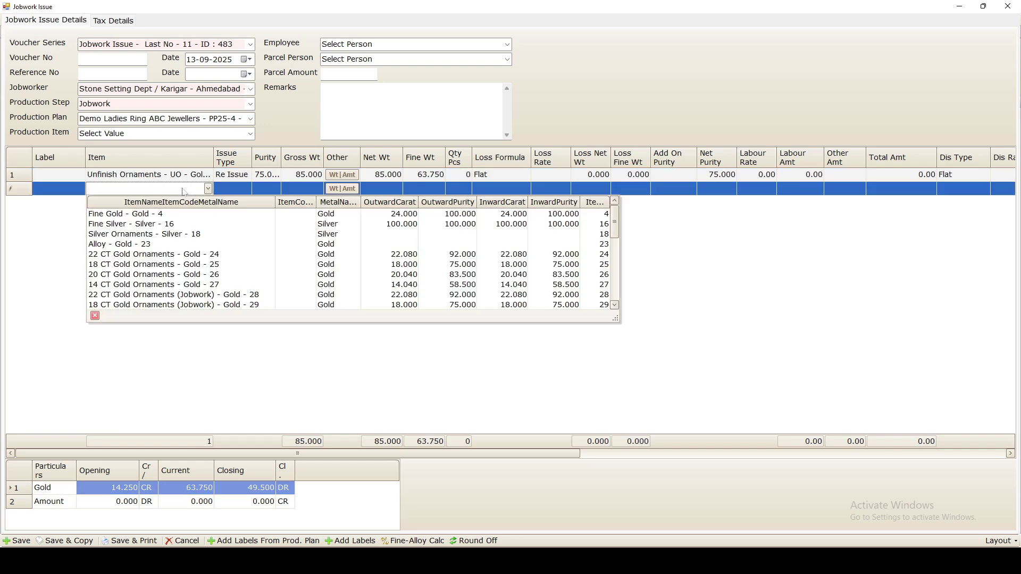
pyautogui.write('stone')
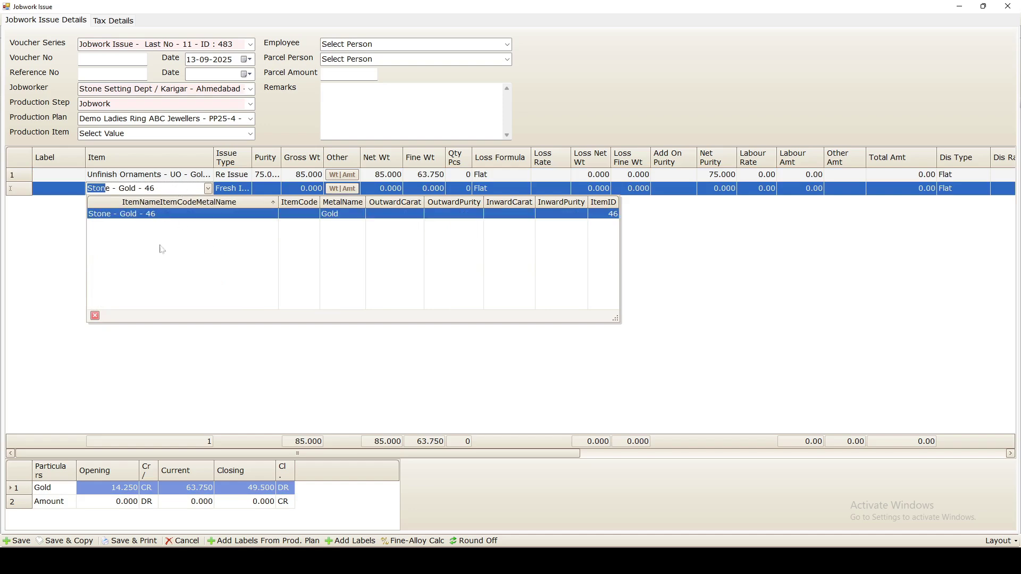
pyautogui.click(155, 215)
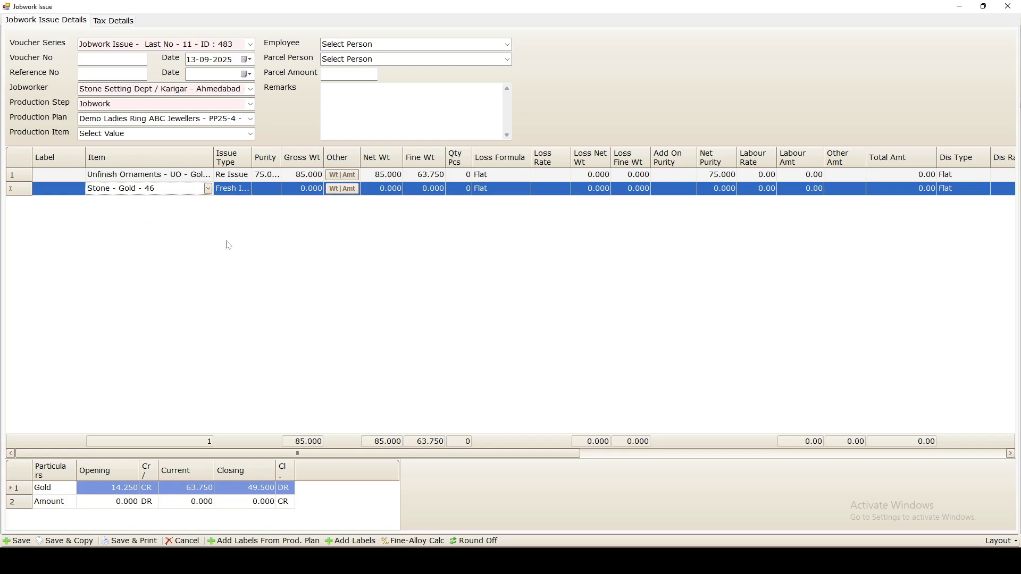
pyautogui.click(302, 189)
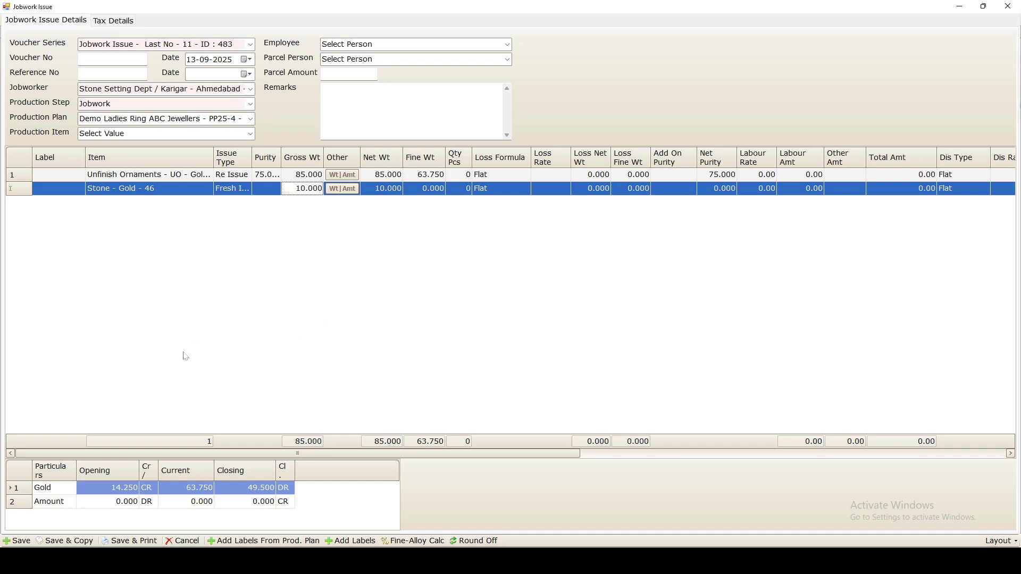
pyautogui.click(55, 501)
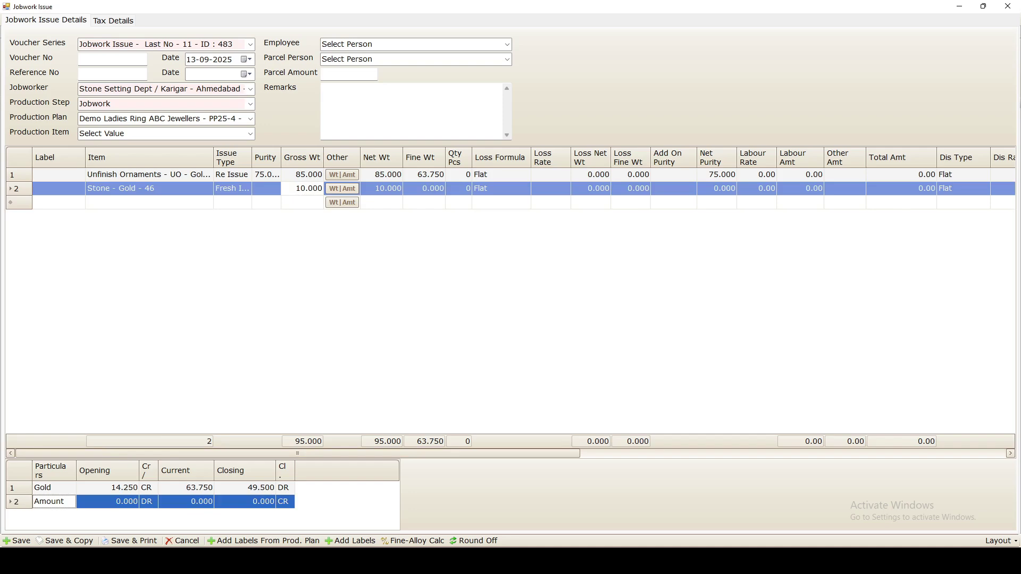
pyautogui.click(24, 542)
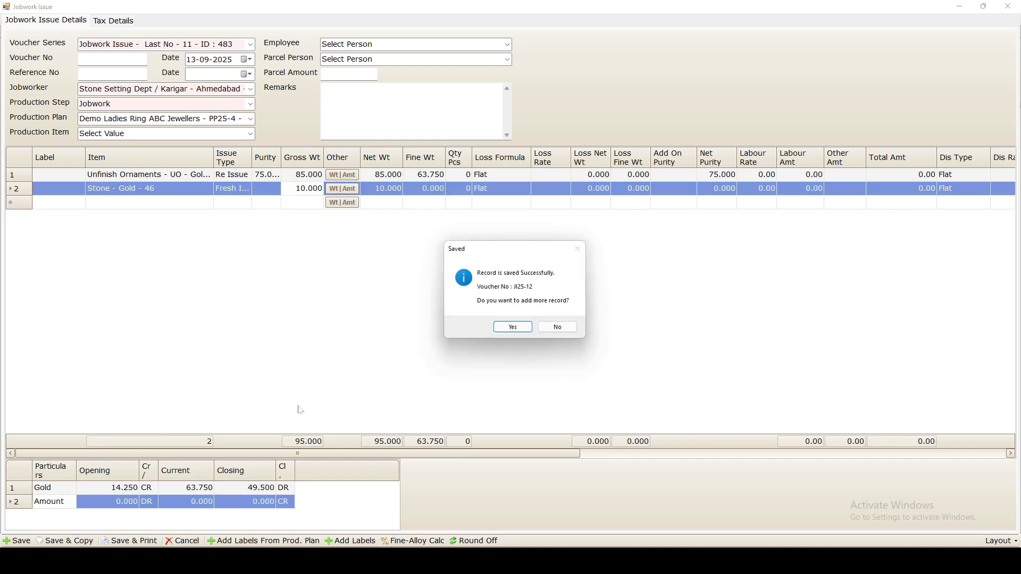
pyautogui.click(548, 330)
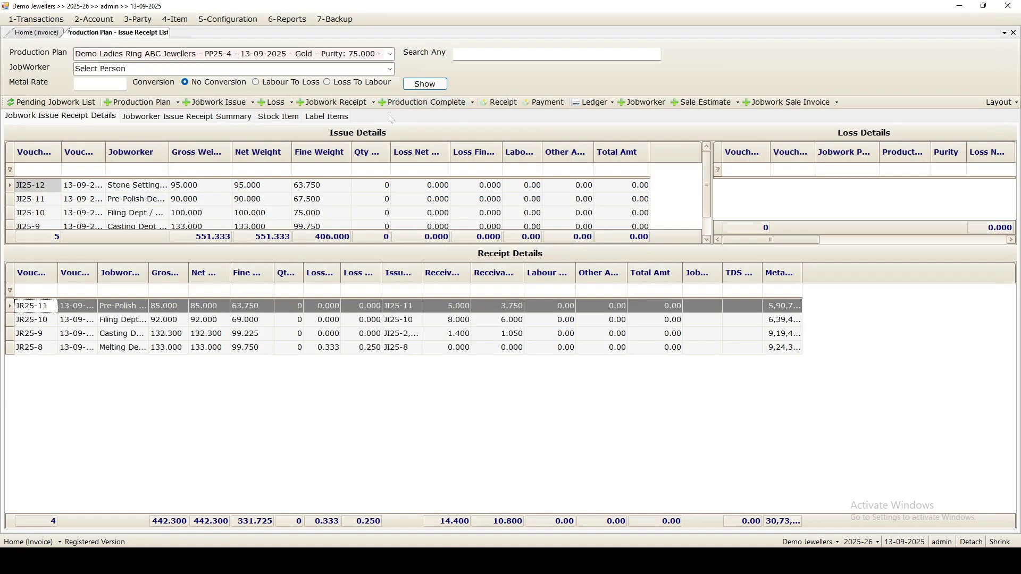
# Step: Start a jobwork receipt against issue JI25-12 and add Unfinish Ornaments - UO - Gold - 45 with a gross weight of 90
pyautogui.click(354, 102)
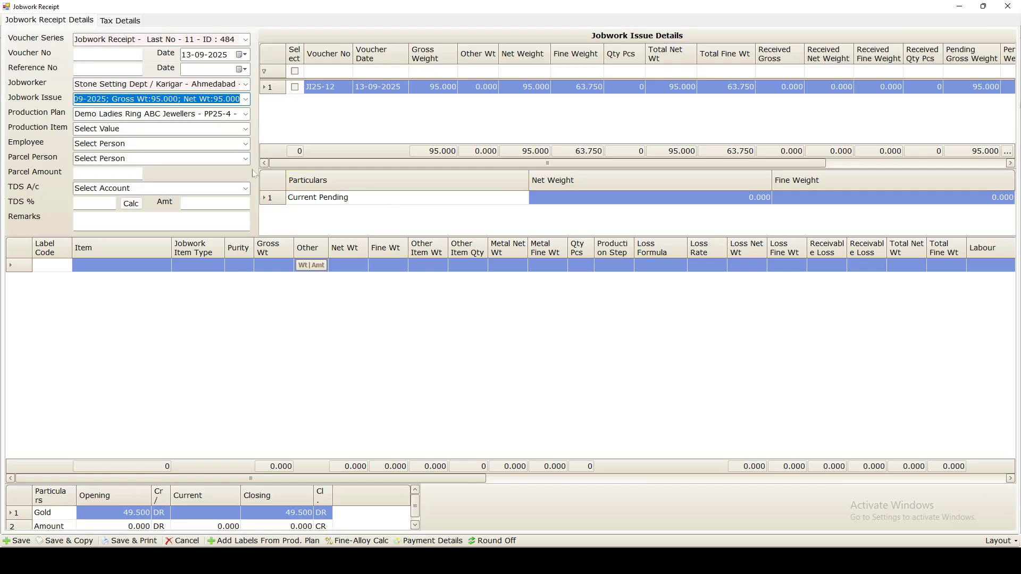
pyautogui.click(296, 87)
pyautogui.click(154, 269)
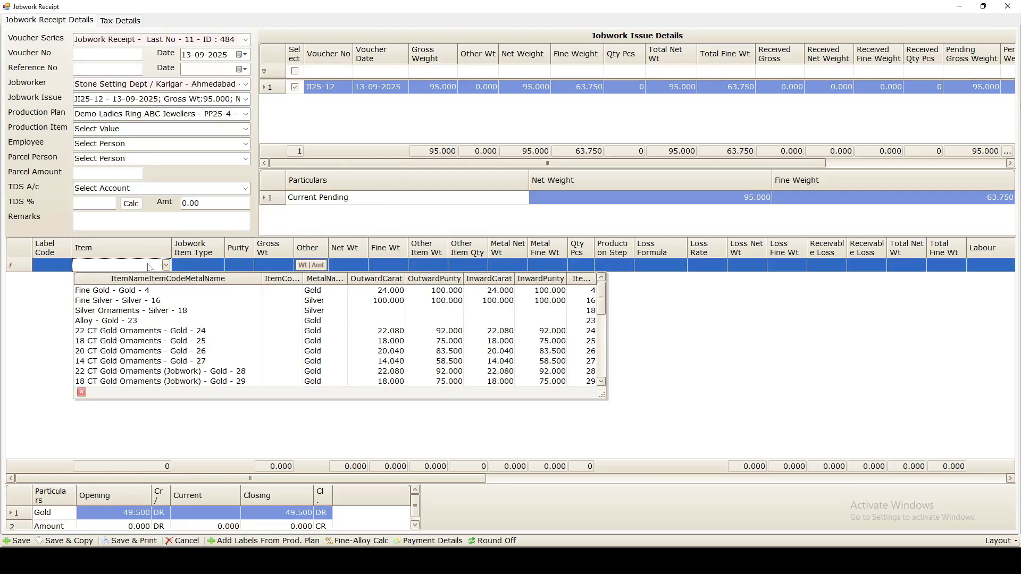
pyautogui.write('s')
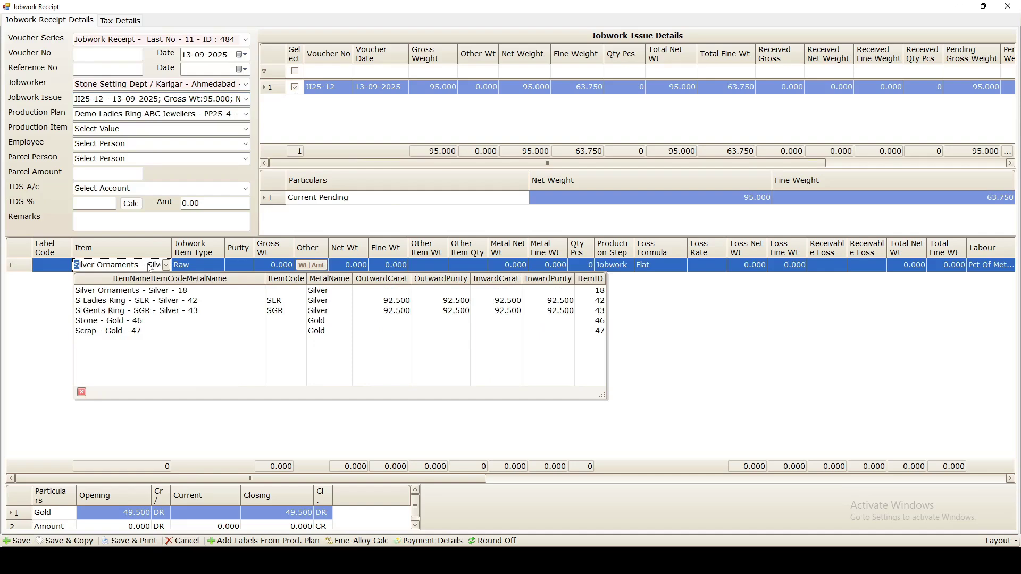
pyautogui.press('BackSpace')
pyautogui.write('u')
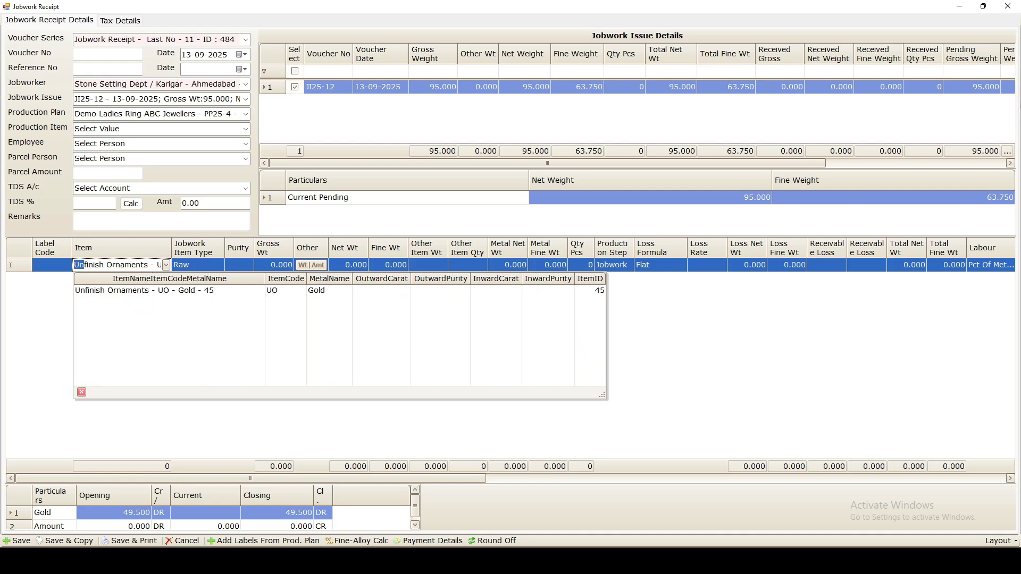
pyautogui.click(184, 292)
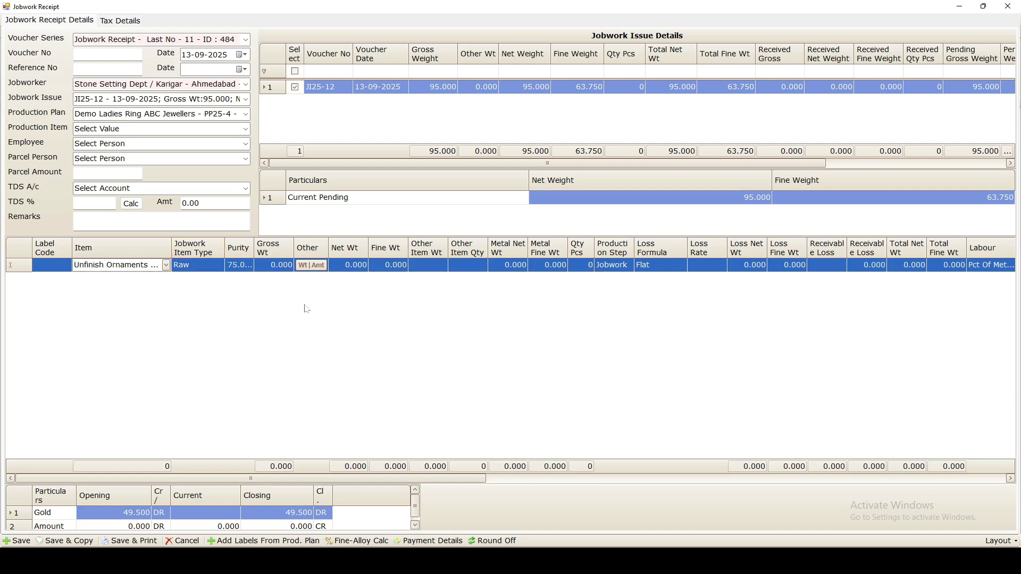
pyautogui.click(274, 265)
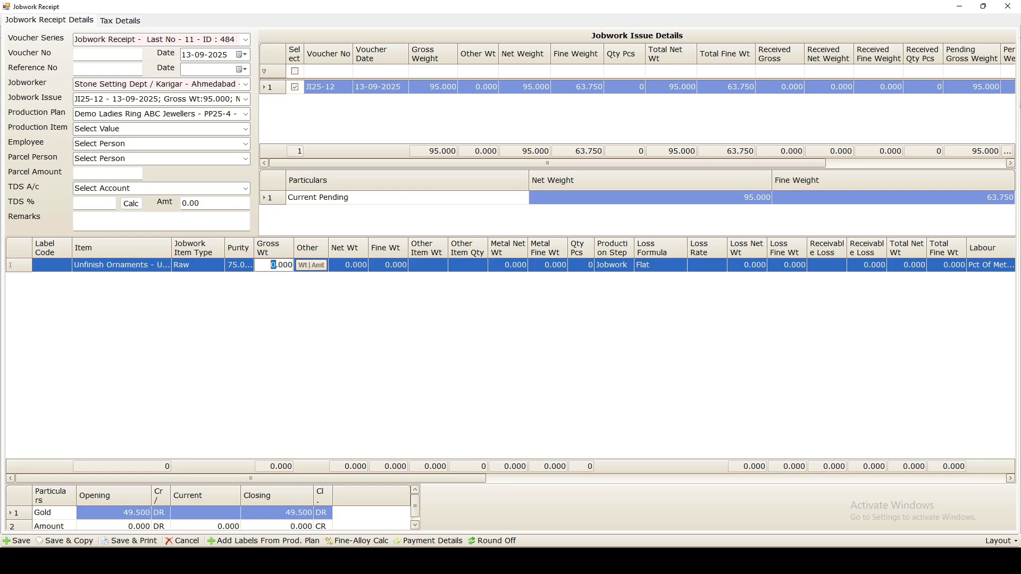
pyautogui.write('90')
pyautogui.press('Down')
# Step: Add Scrap - Gold - 47 to the jobwork receipt with a gross weight of 4
pyautogui.click(119, 283)
pyautogui.write('scr')
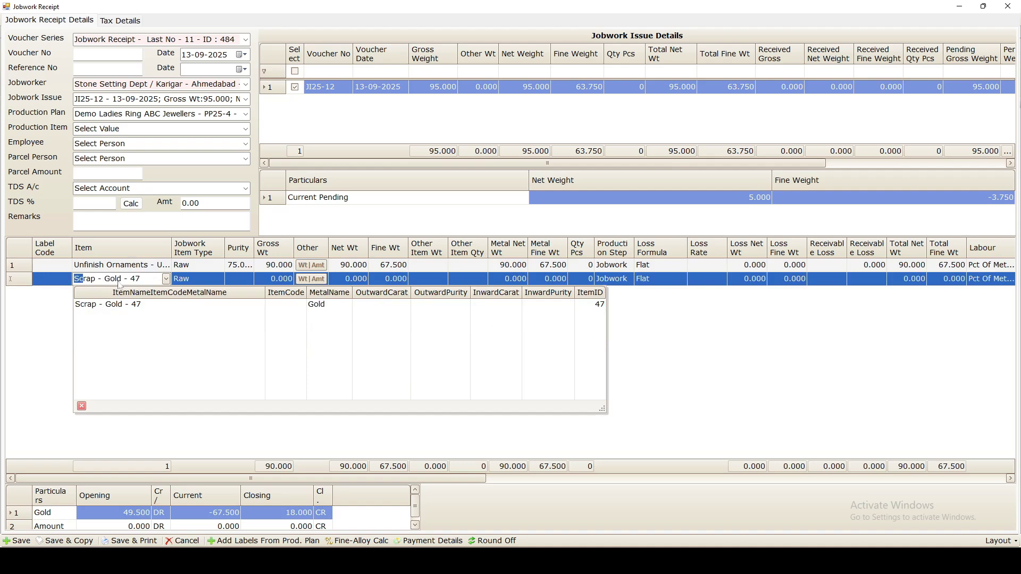
pyautogui.click(118, 305)
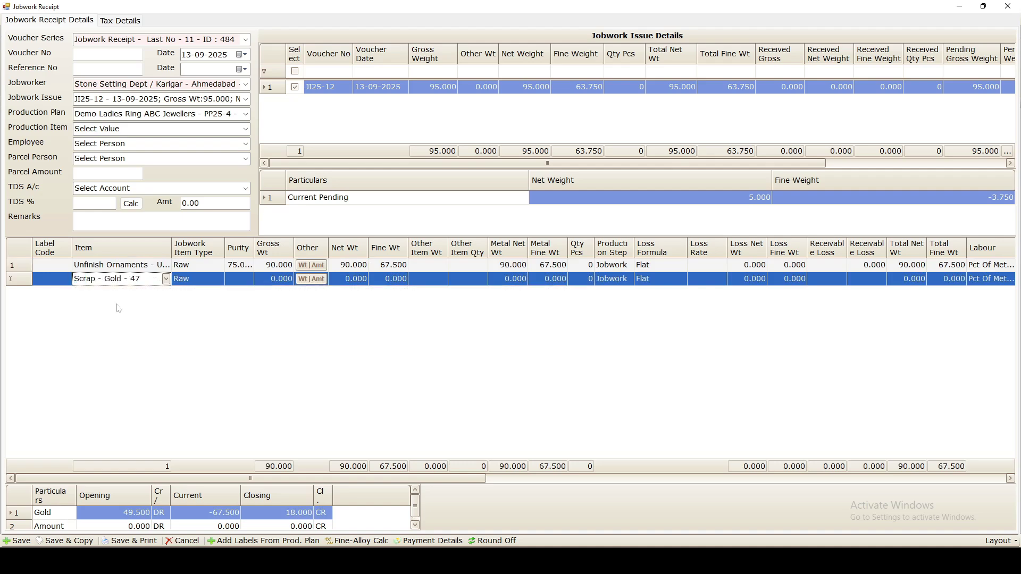
pyautogui.click(277, 282)
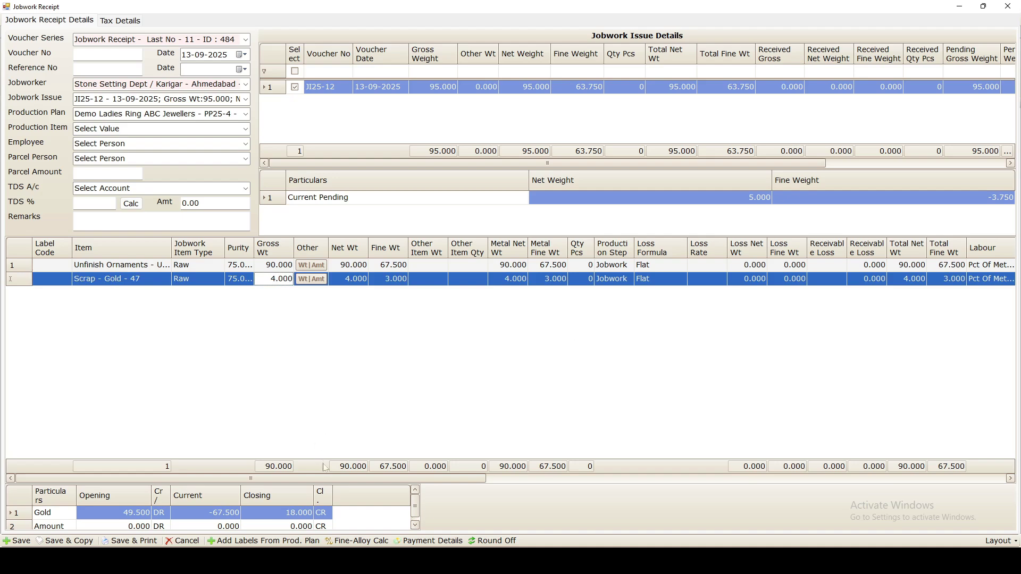
pyautogui.click(375, 516)
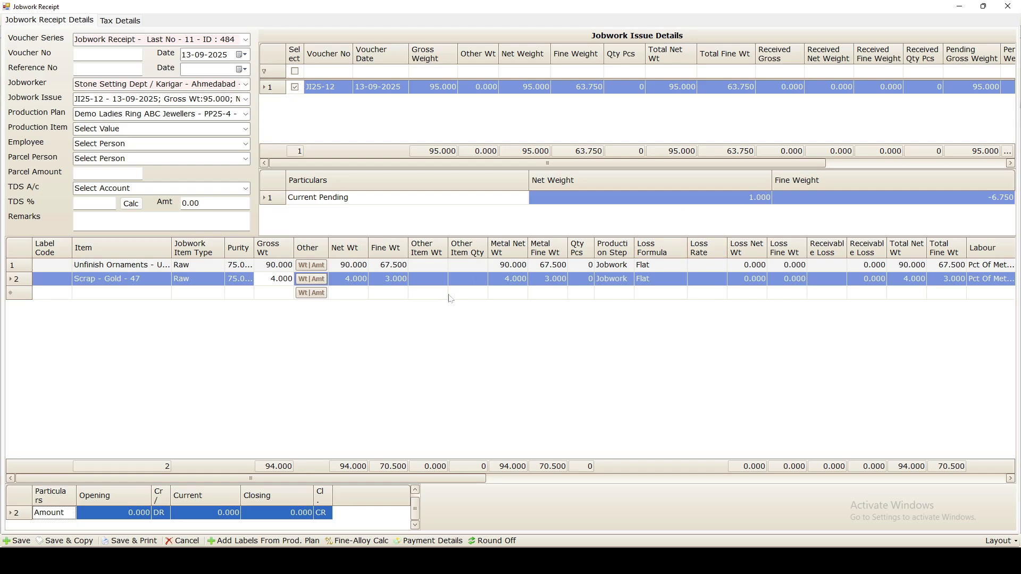
# Step: Set the receivable loss weight of the Unfinish Ornaments row to 1 and save the receipt without adding another record
pyautogui.click(837, 266)
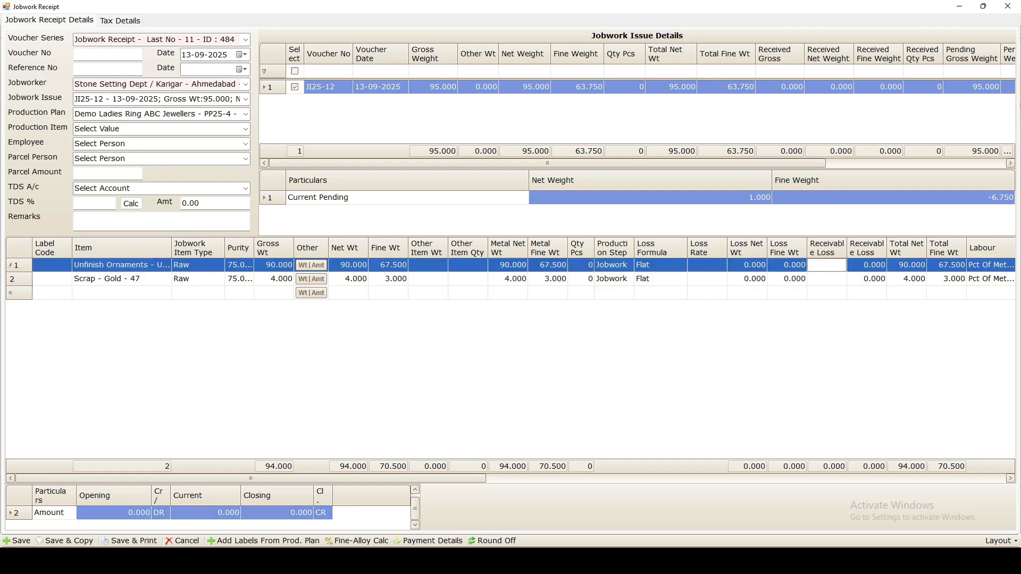
pyautogui.write('1')
pyautogui.press('Return')
pyautogui.click(24, 542)
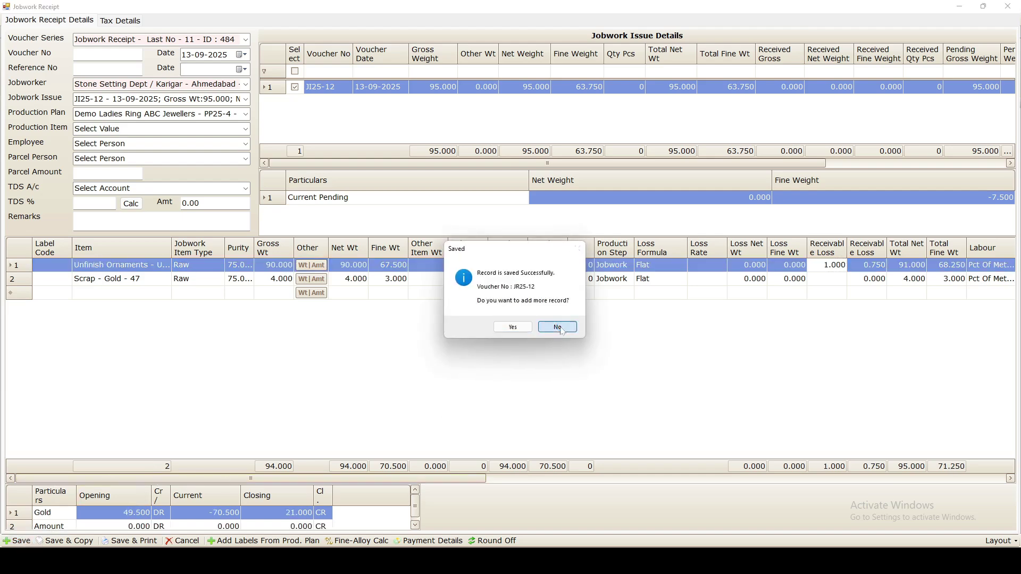
pyautogui.click(562, 329)
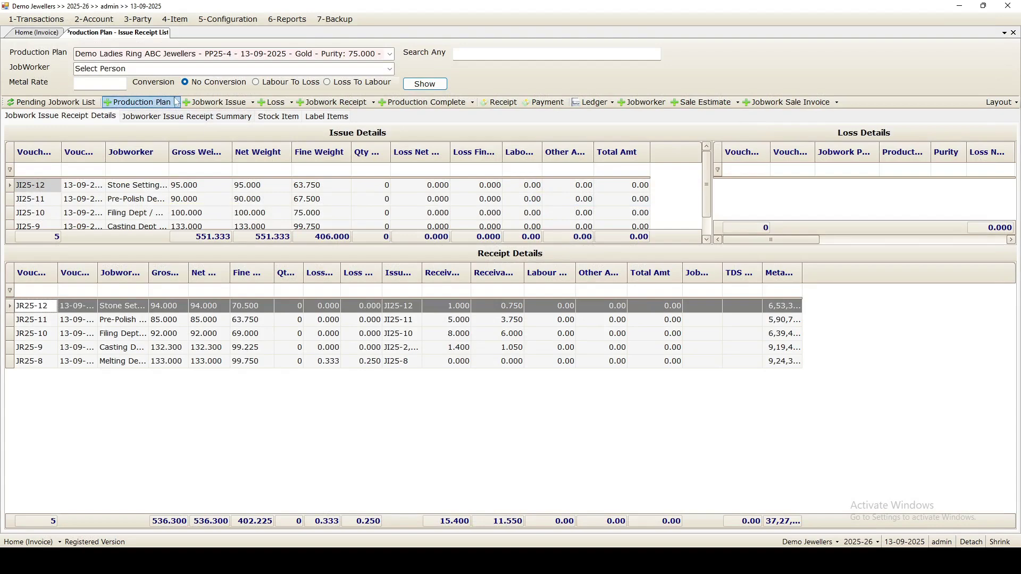
# Step: Start a new jobwork issue with Final Polish Dept / Karigar - Ahmedabad - 13 as the jobworker
pyautogui.click(223, 103)
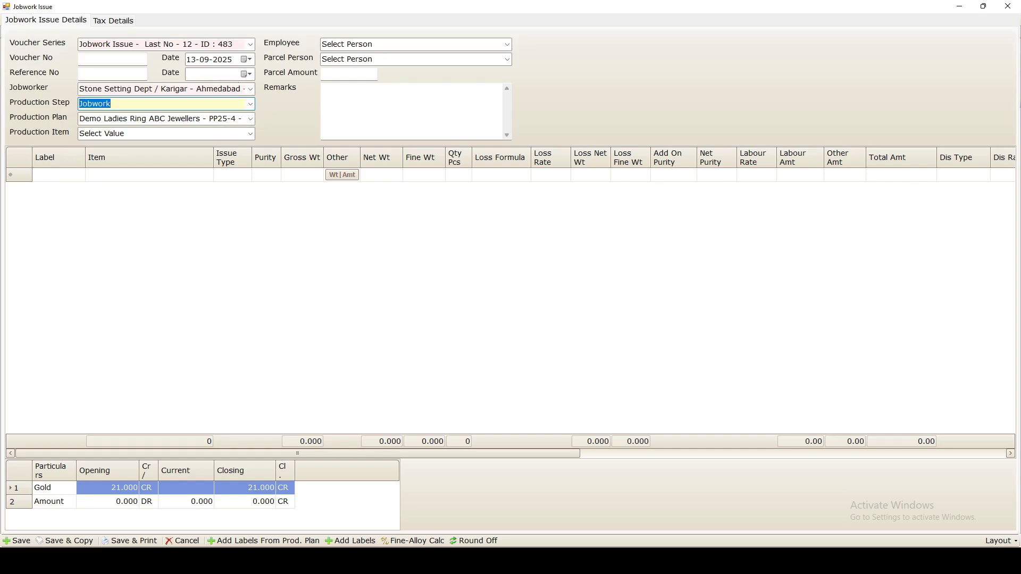
pyautogui.click(160, 89)
pyautogui.write('final Polish Dept /')
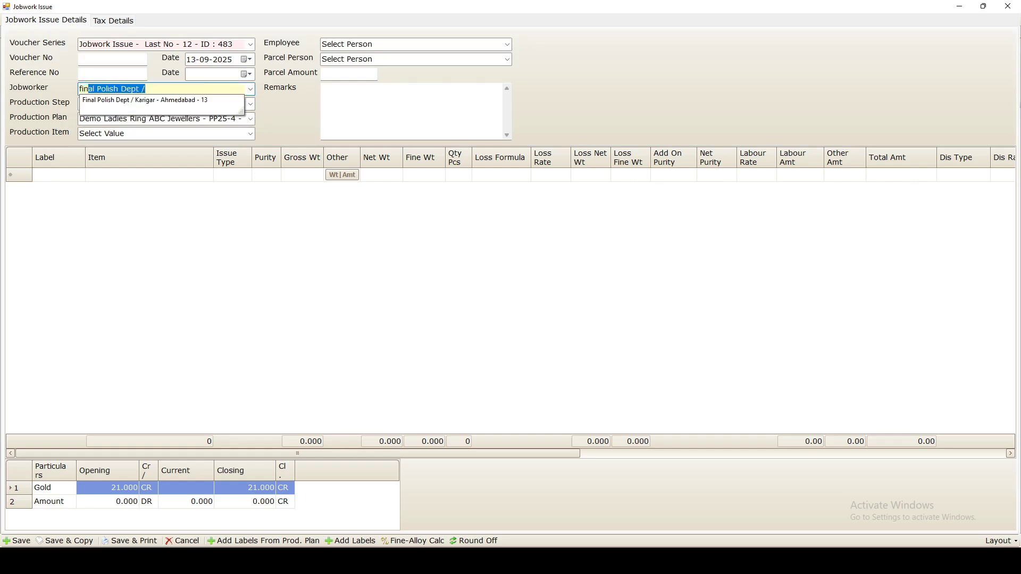
pyautogui.click(139, 101)
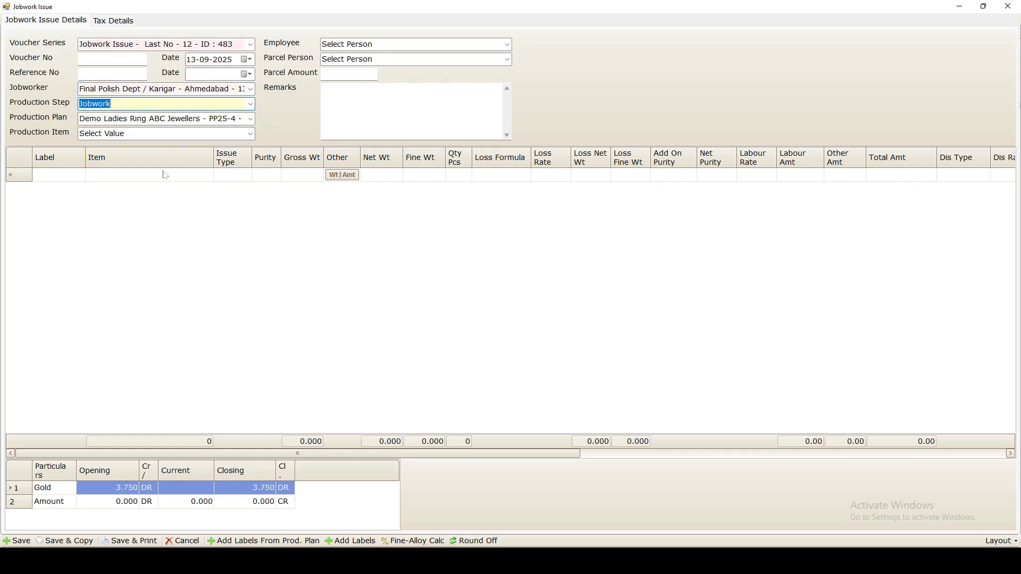
# Step: Add Unfinish Ornaments - UO - Gold - 45 with a gross weight of 90 and save the final polish issue without adding another record
pyautogui.click(118, 175)
pyautogui.write('u')
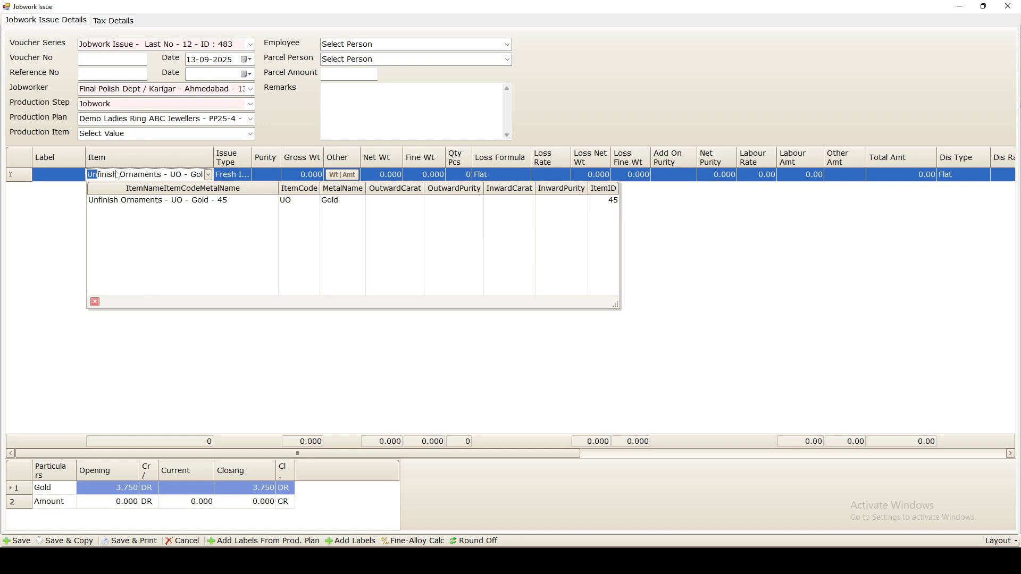
pyautogui.click(164, 199)
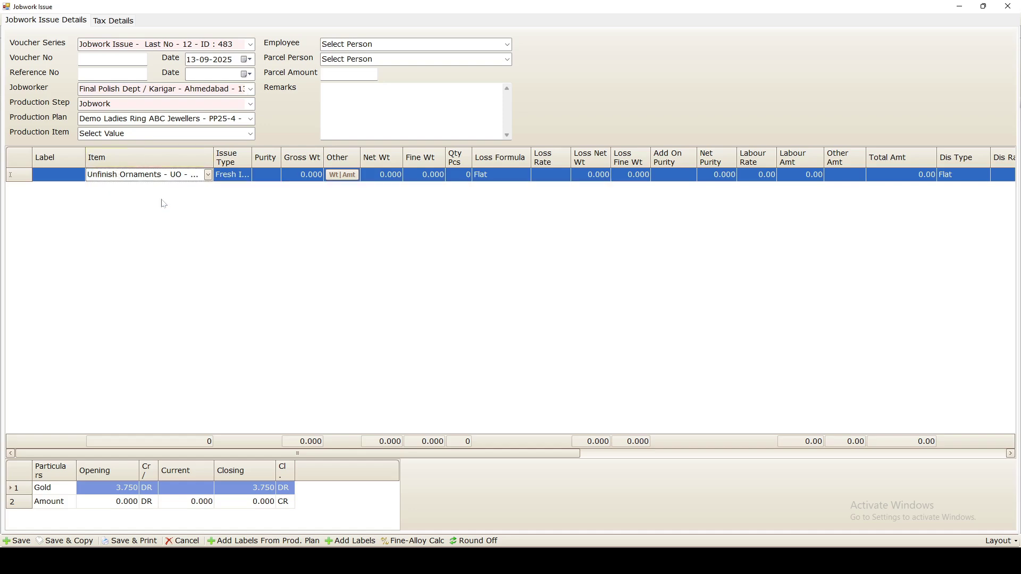
pyautogui.click(302, 177)
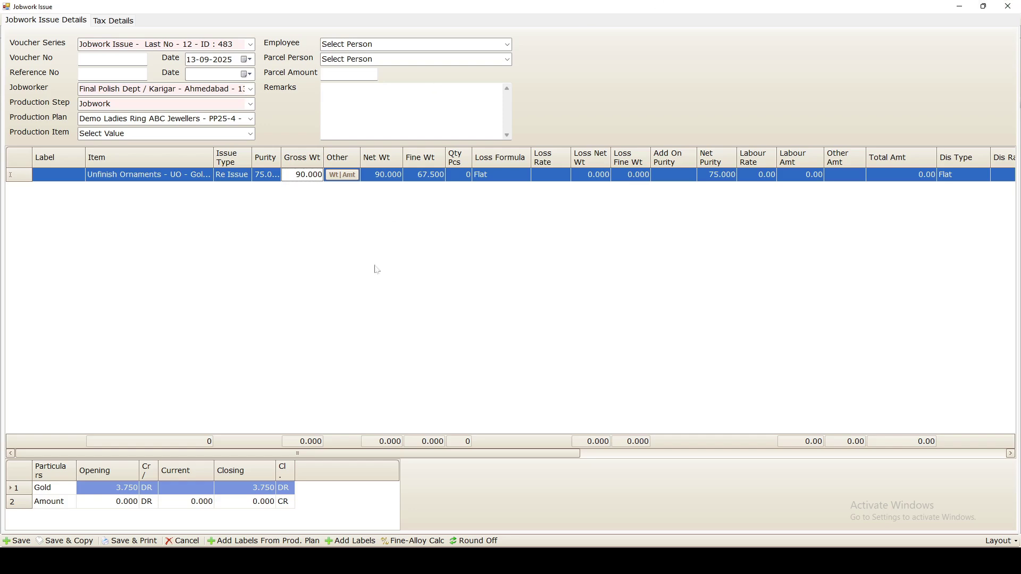
pyautogui.click(326, 513)
pyautogui.click(39, 543)
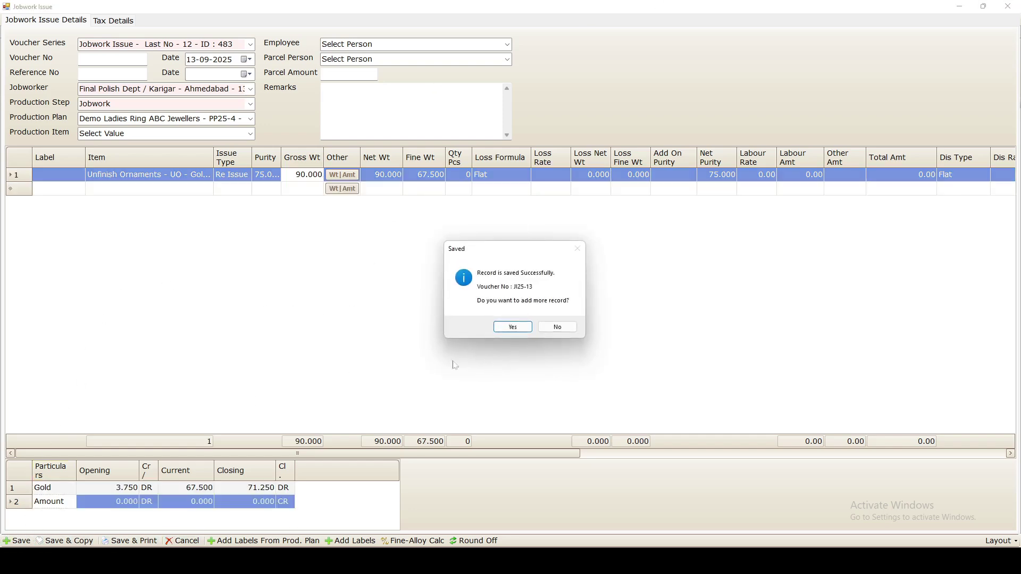
pyautogui.click(551, 326)
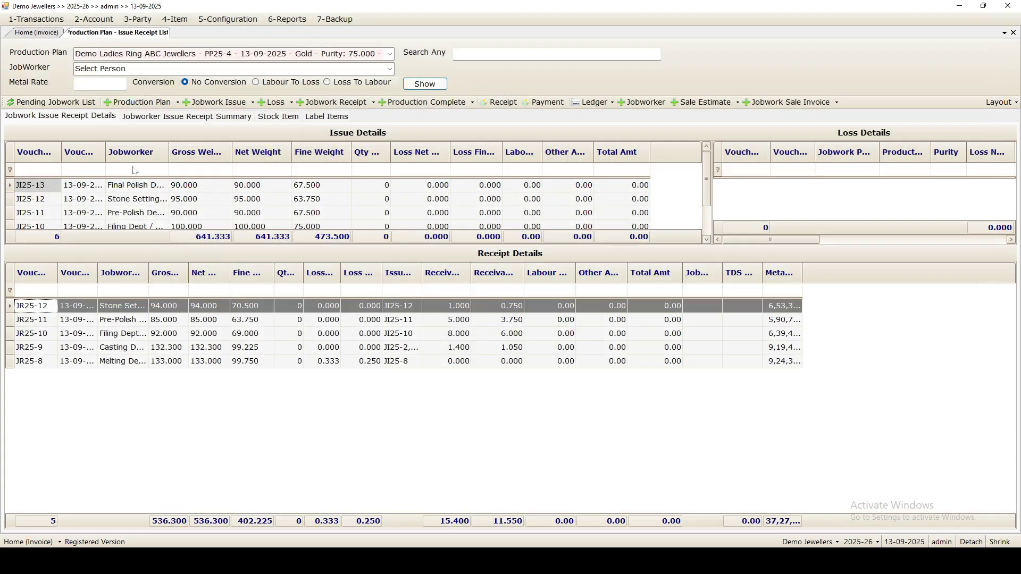
# Step: Start a jobwork receipt against issue JI25-13 and add Unfinish Ornaments - UO - Gold - 45 with a gross weight of 85
pyautogui.click(338, 103)
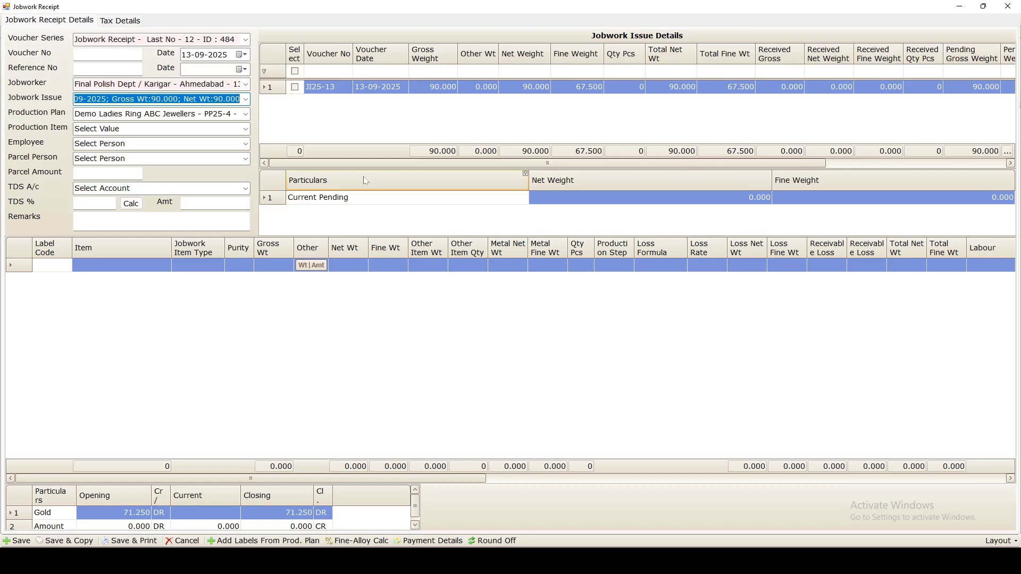
pyautogui.click(296, 87)
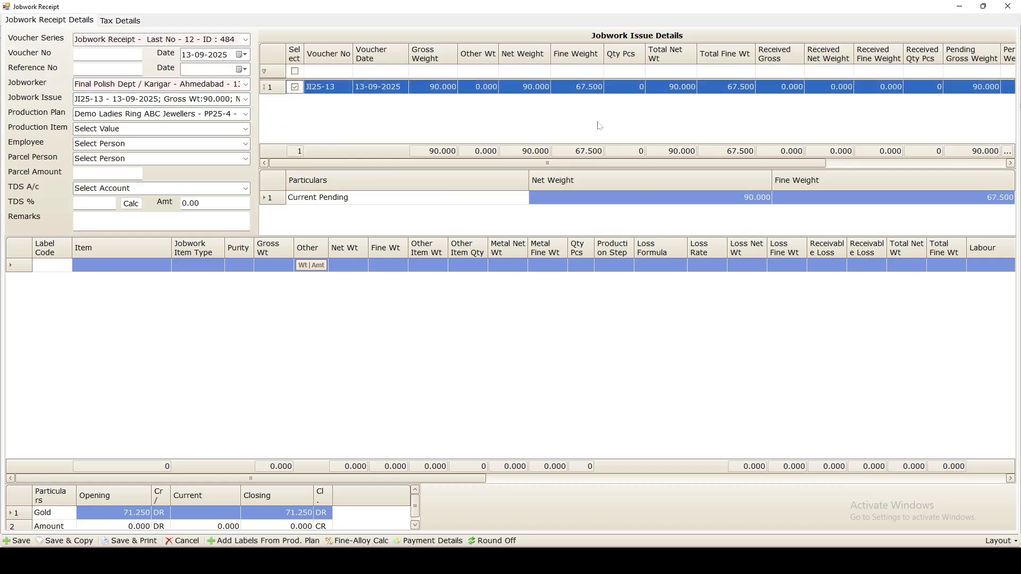
pyautogui.click(127, 266)
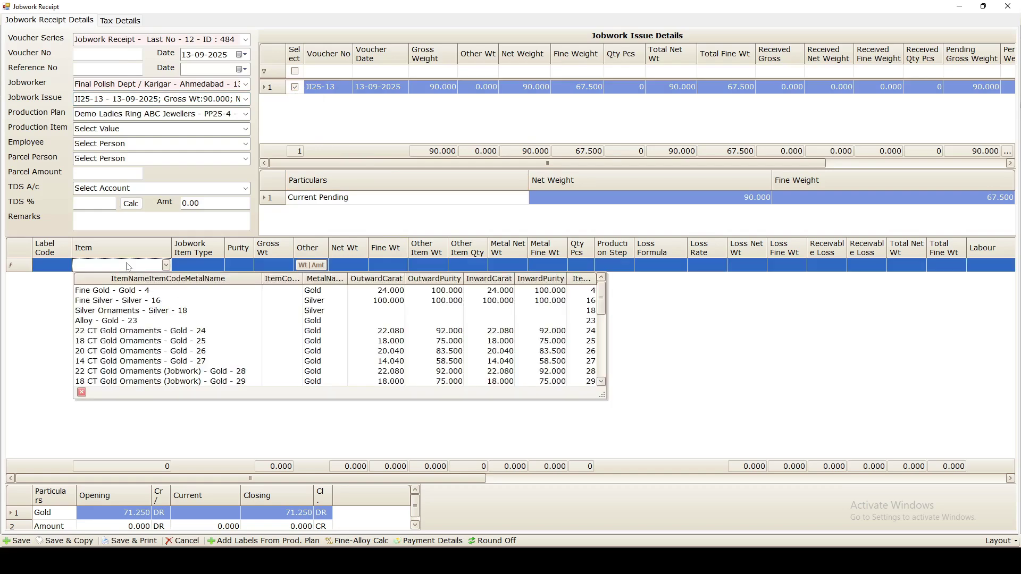
pyautogui.write('Unfinish Ornaments - U')
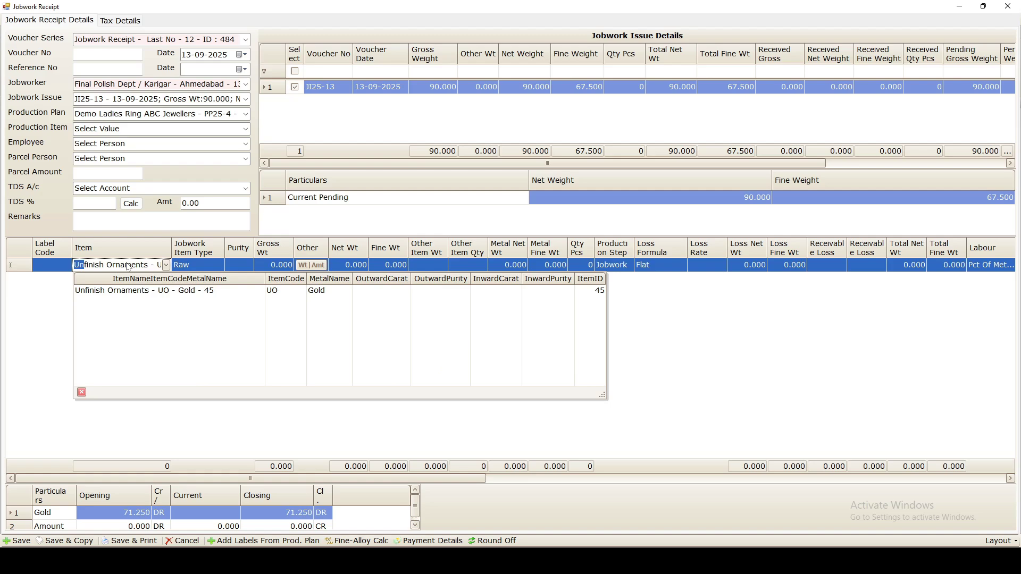
pyautogui.click(163, 292)
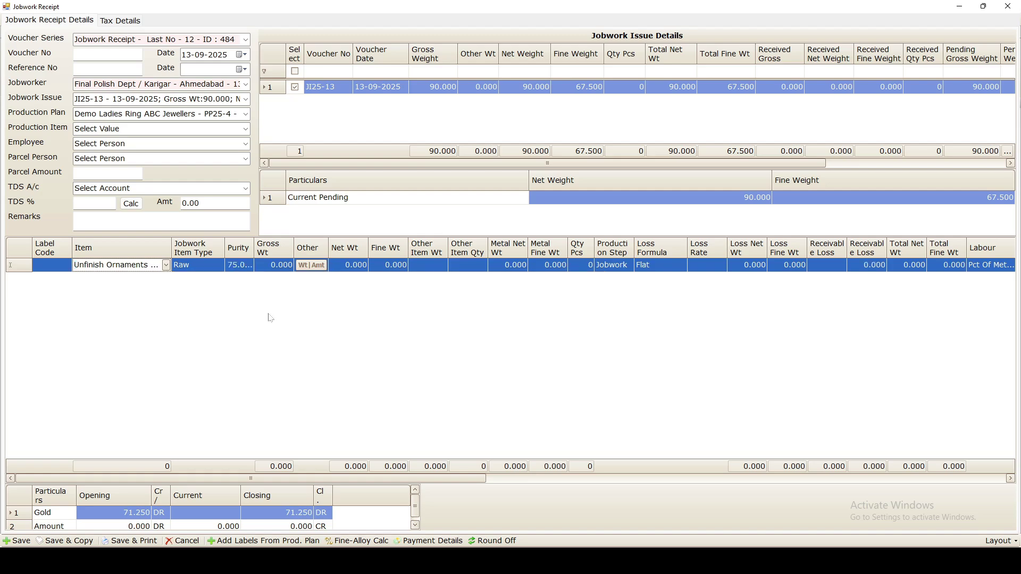
pyautogui.click(274, 265)
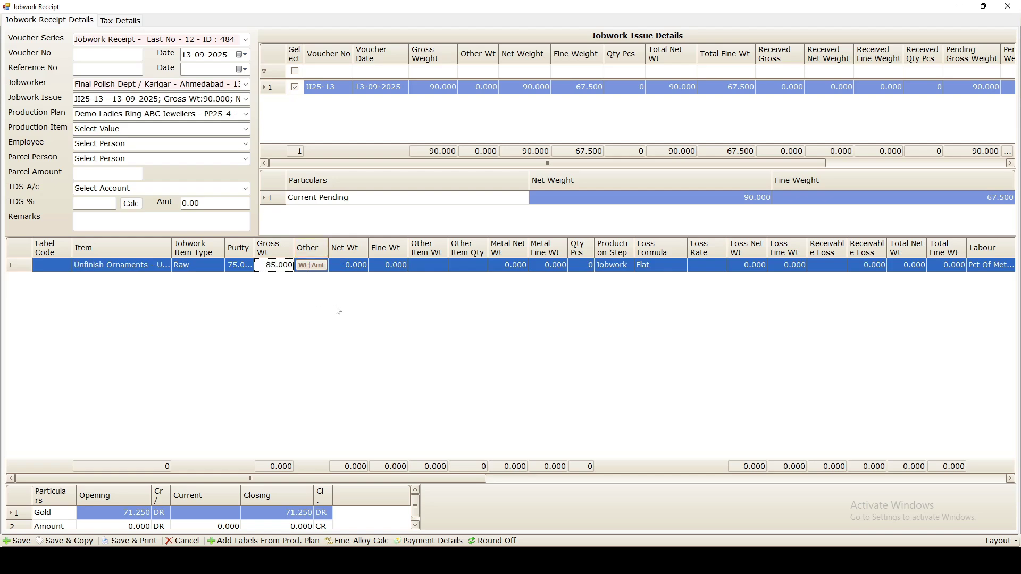
pyautogui.press('Return')
pyautogui.click(363, 512)
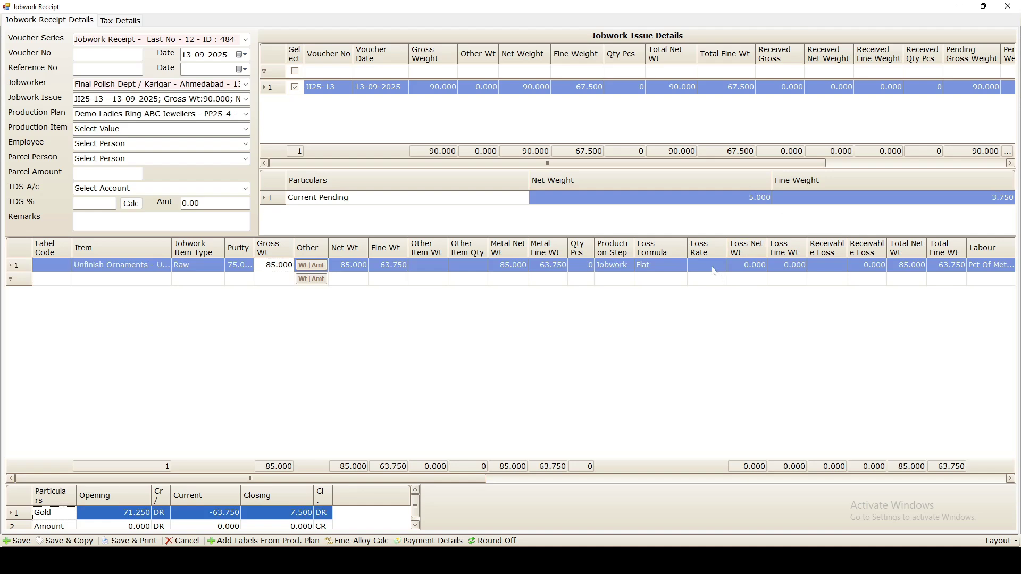
# Step: Set the receivable loss weight of the Unfinish Ornaments row to 5 and save the final polish receipt without adding another record
pyautogui.click(826, 265)
pyautogui.write('5')
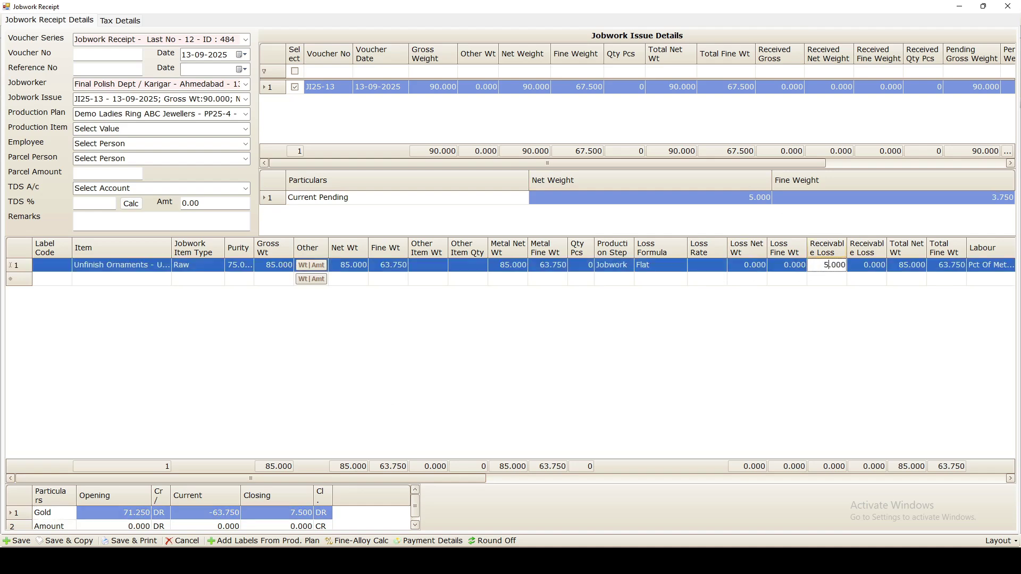
pyautogui.press('Return')
pyautogui.click(367, 516)
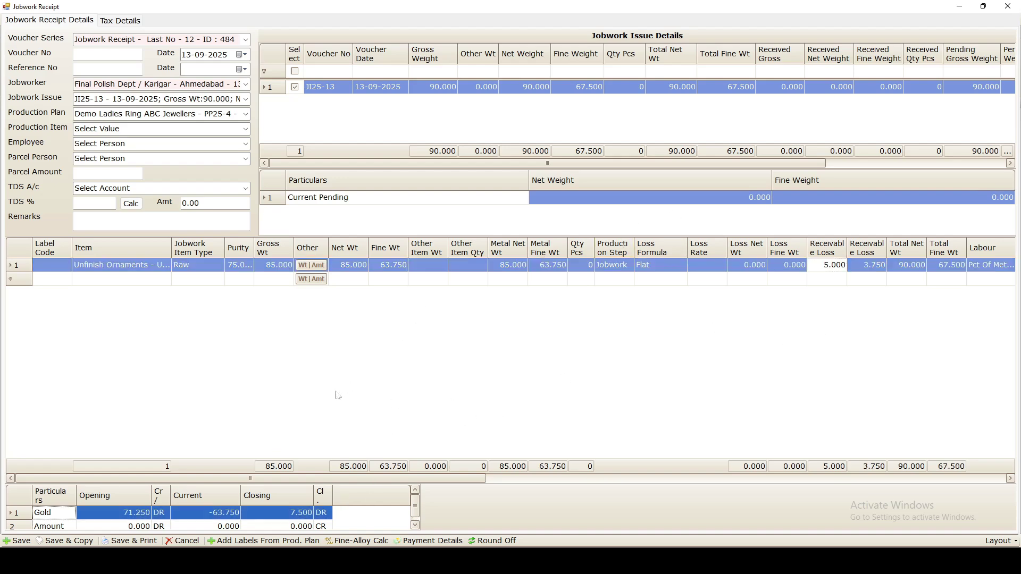
pyautogui.click(17, 541)
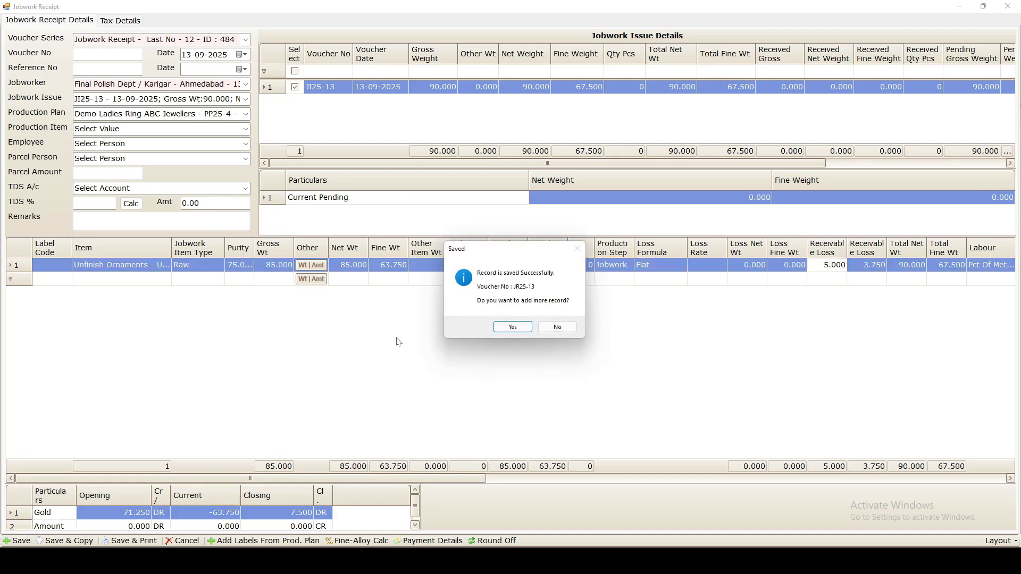
pyautogui.click(557, 327)
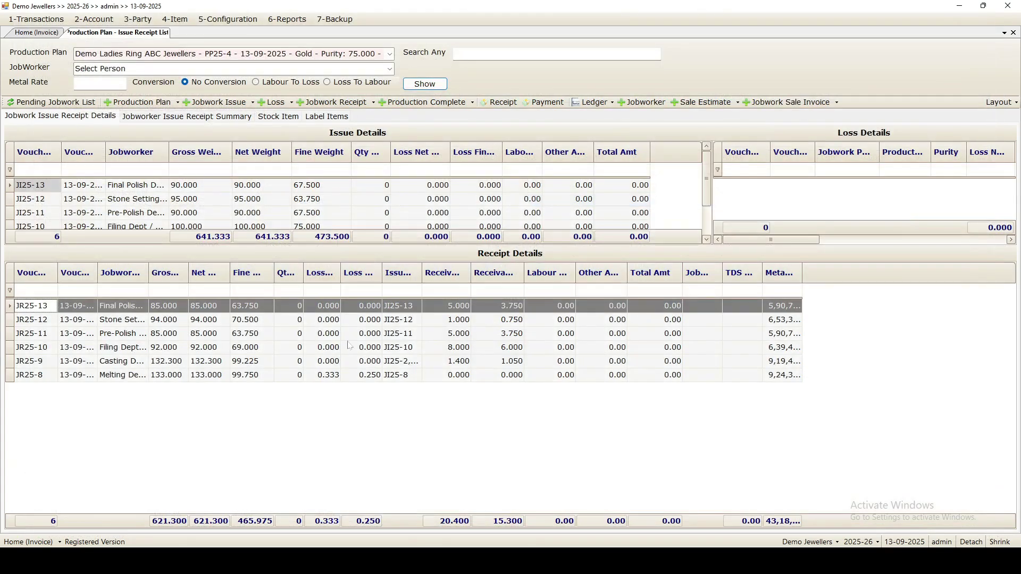
# Step: Start a new jobwork issue with Gilet + Rodiyam - Ahmedabad - 14 as the jobworker
pyautogui.click(233, 104)
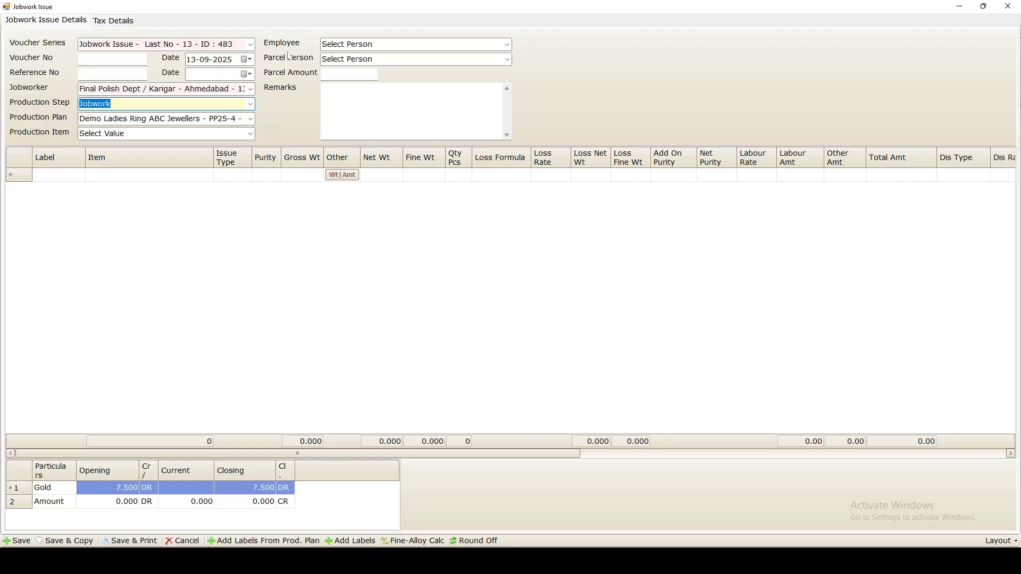
pyautogui.click(83, 89)
pyautogui.write('g')
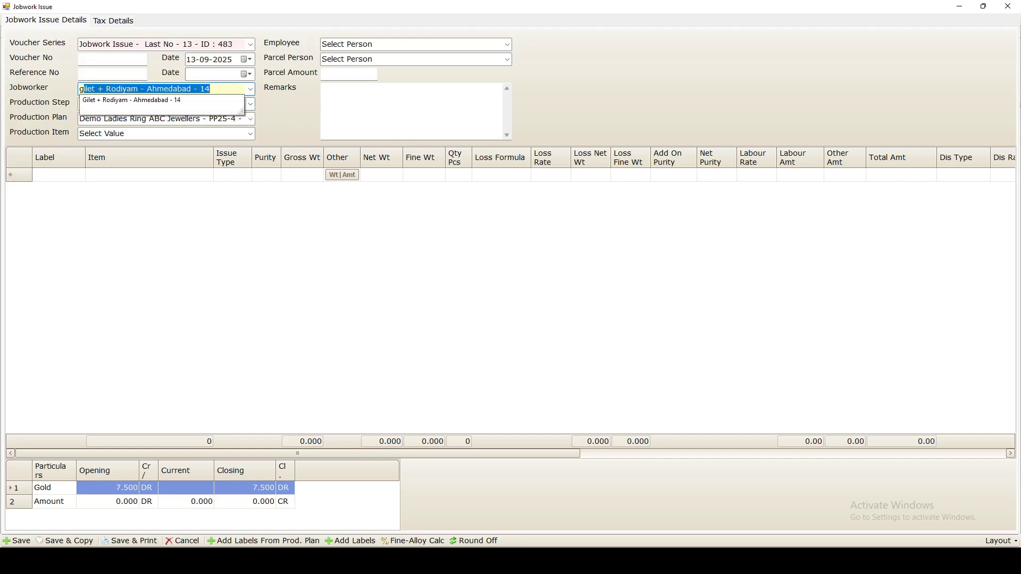
pyautogui.press('Down')
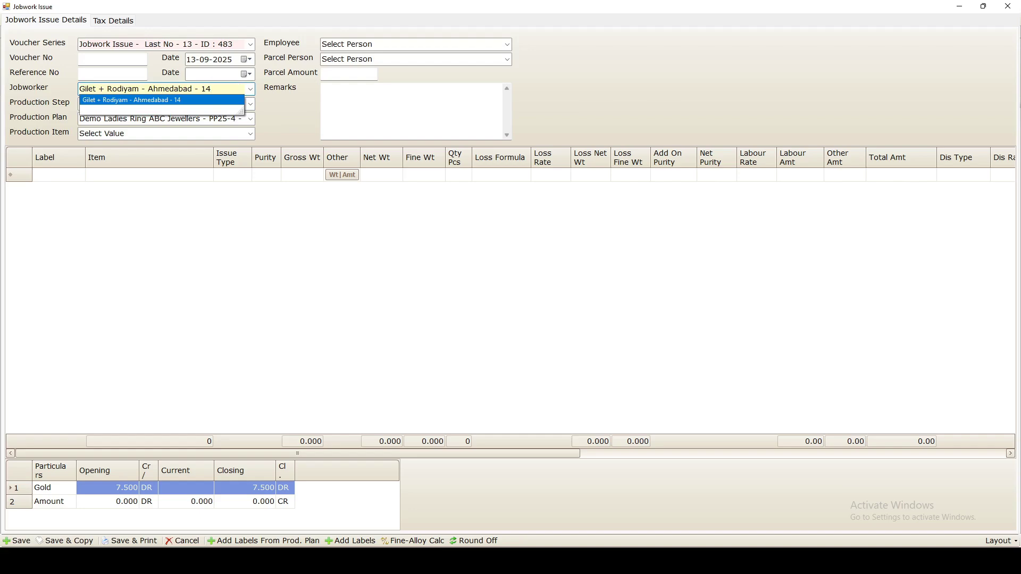
pyautogui.press('Return')
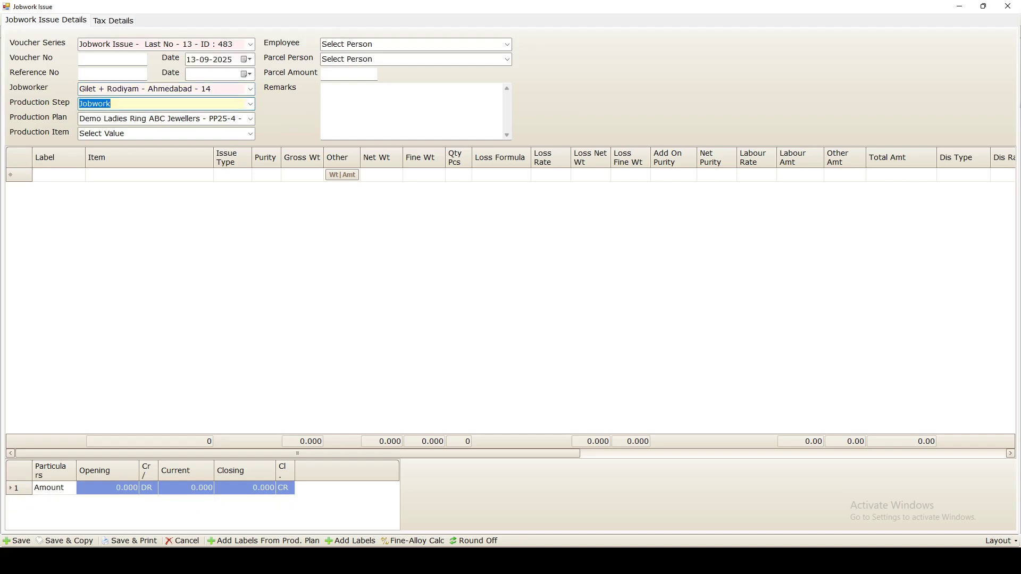
# Step: Add Unfinish Ornaments - UO - Gold - 45 with a gross weight of 85 and save the issue without adding another record
pyautogui.click(144, 180)
pyautogui.click(144, 180)
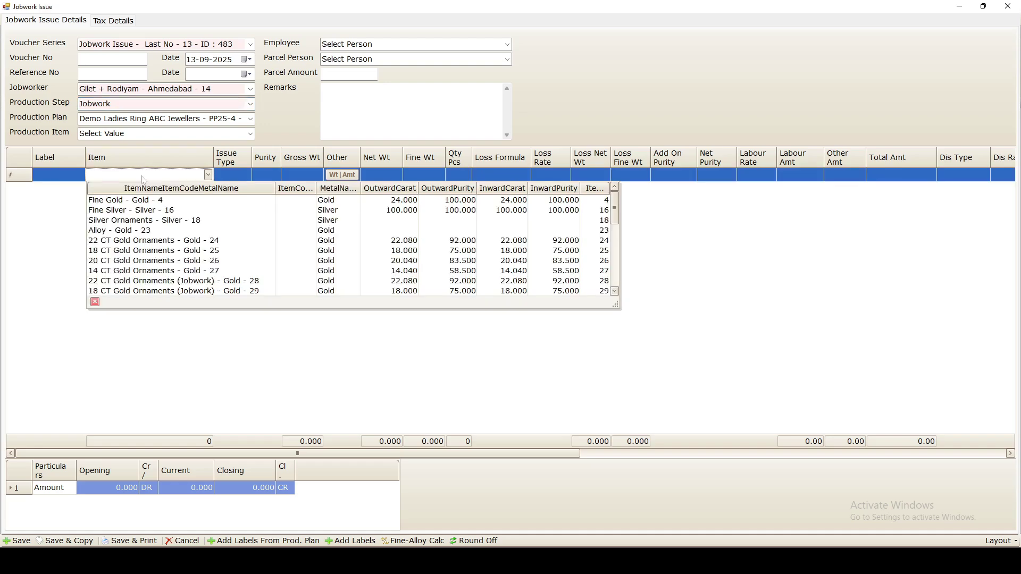
pyautogui.write('u')
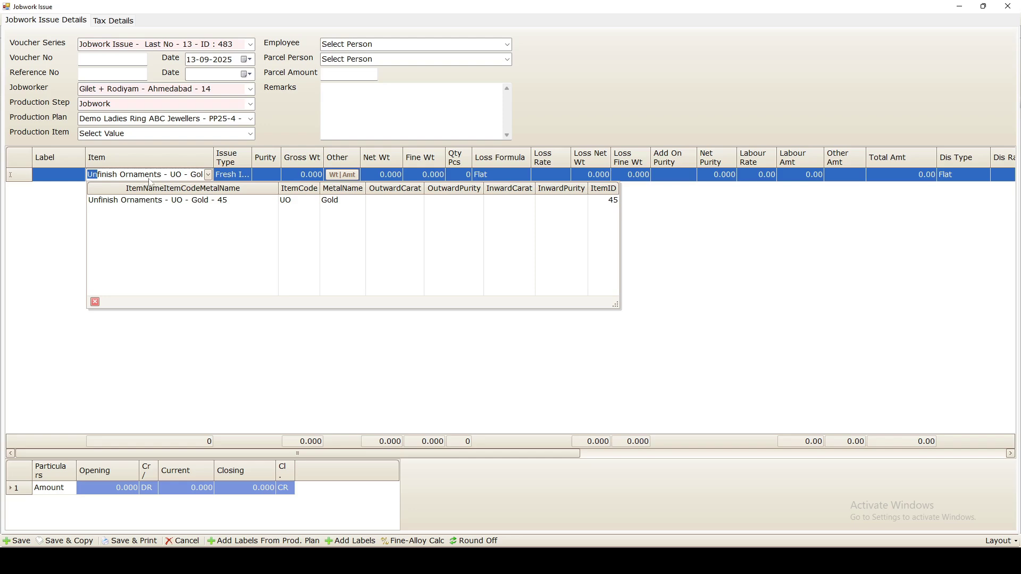
pyautogui.click(173, 202)
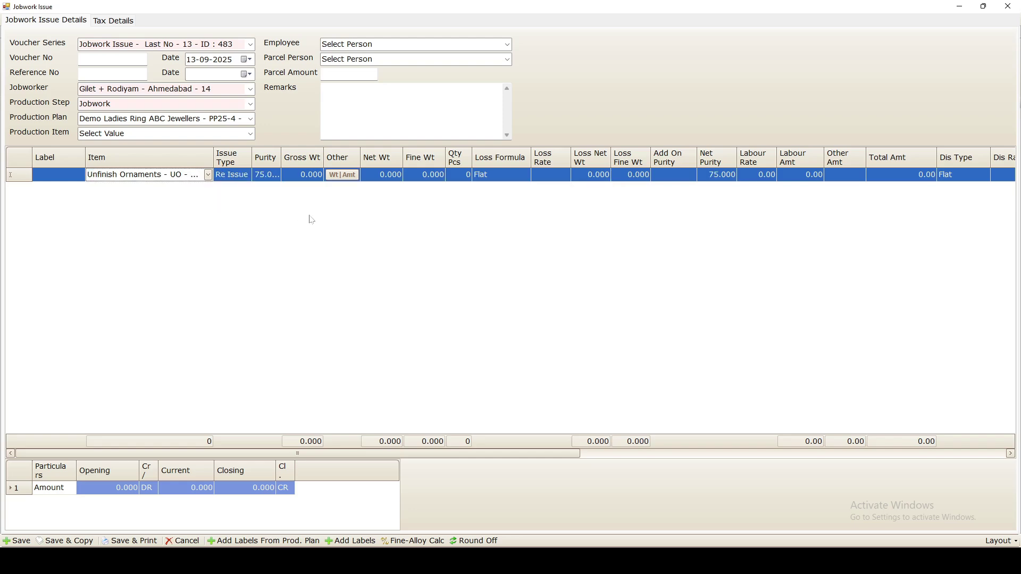
pyautogui.click(301, 175)
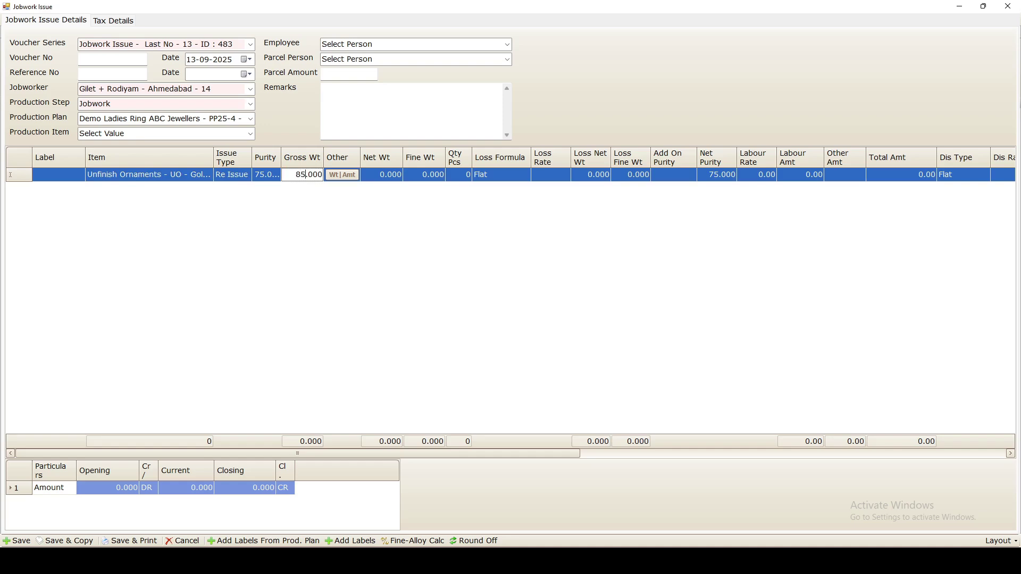
pyautogui.press('Return')
pyautogui.click(118, 509)
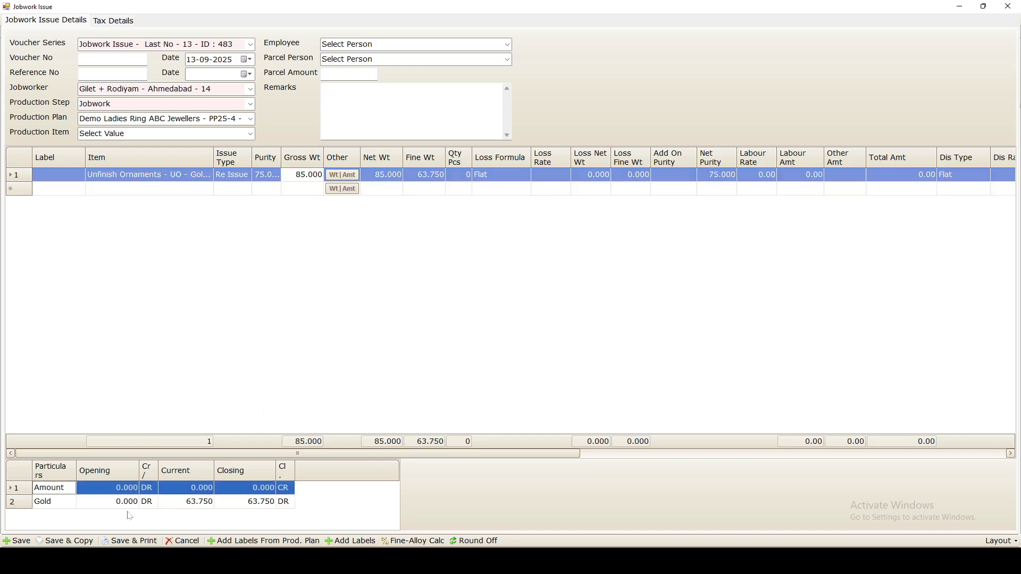
pyautogui.click(18, 542)
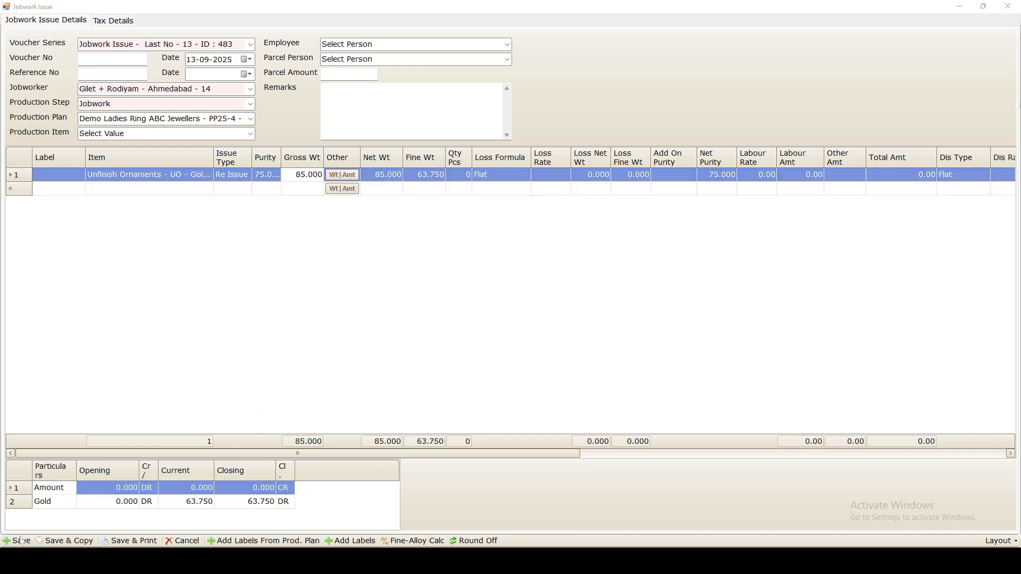
pyautogui.click(559, 328)
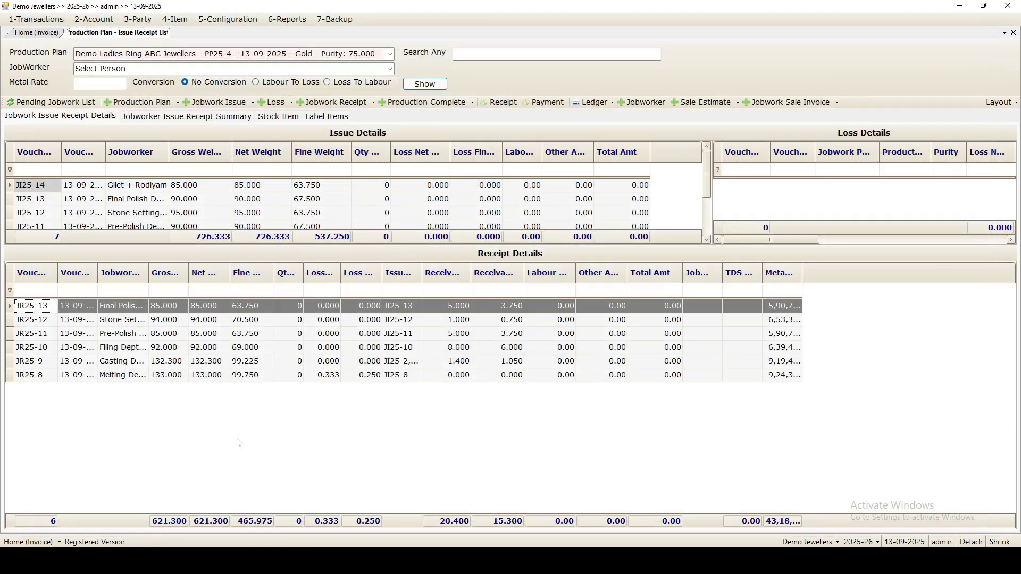
# Step: Start a jobwork receipt against issue JI25-14 and add the item Ladies Ring - LR - Gold - 41
pyautogui.click(351, 101)
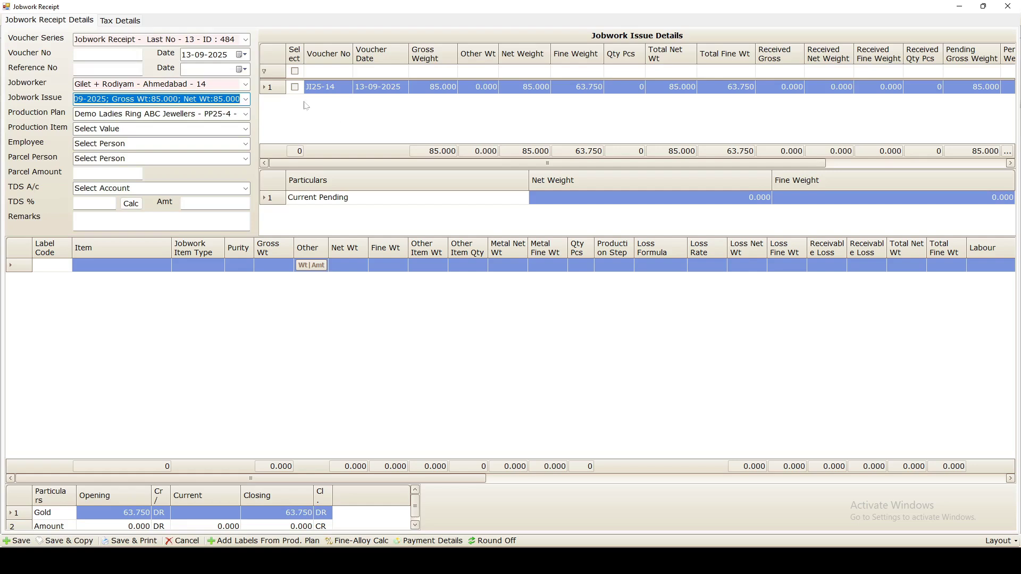
pyautogui.click(296, 87)
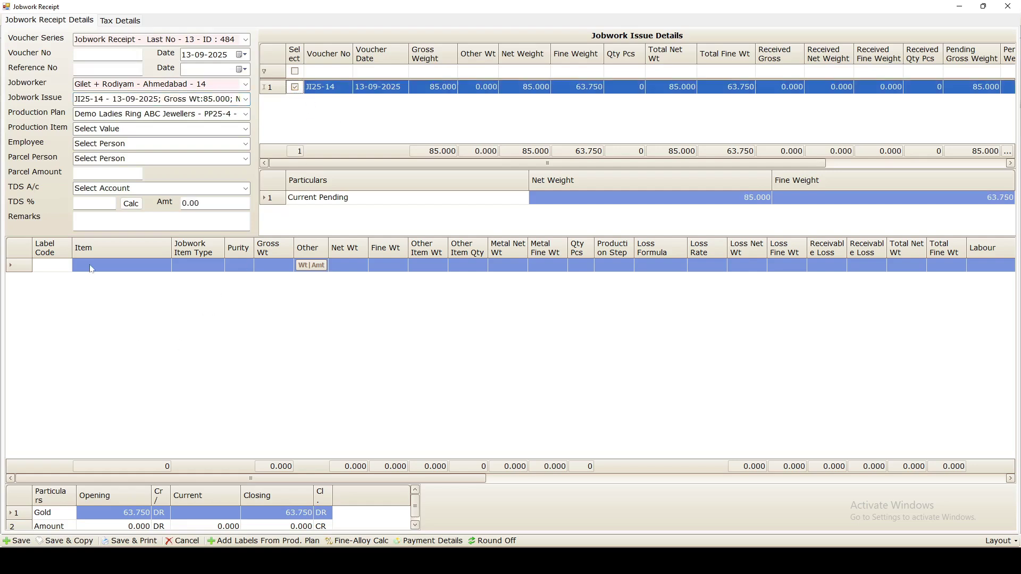
pyautogui.click(105, 264)
pyautogui.write('ld')
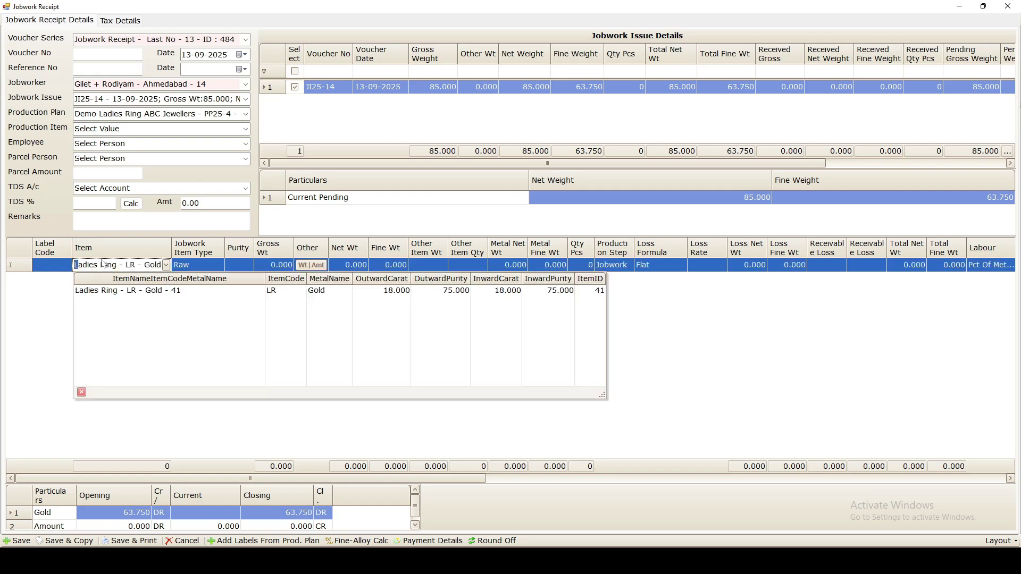
pyautogui.click(139, 292)
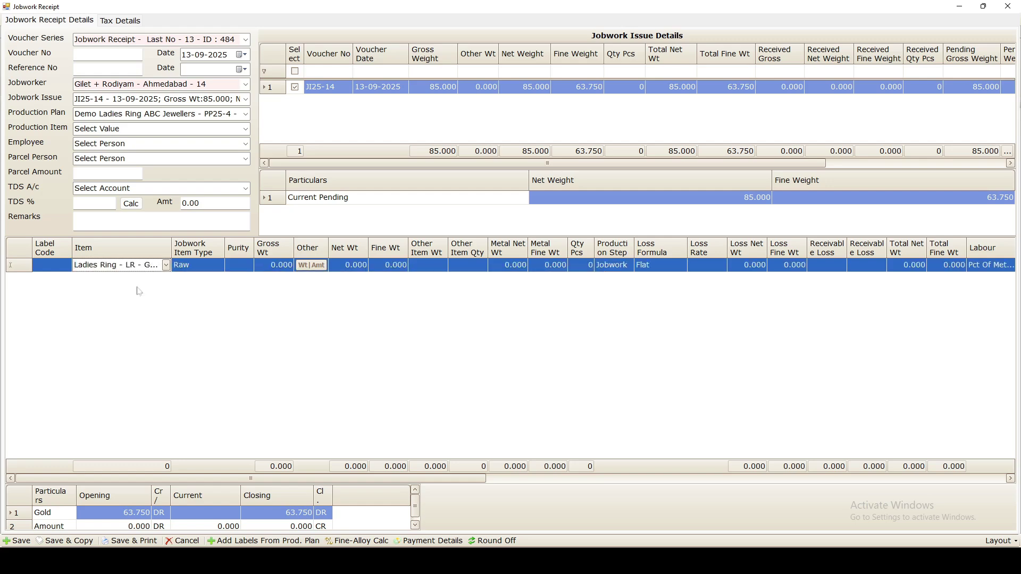
# Step: Set the Ladies Ring gross weight to 85 and save the receipt without adding another record
pyautogui.click(264, 266)
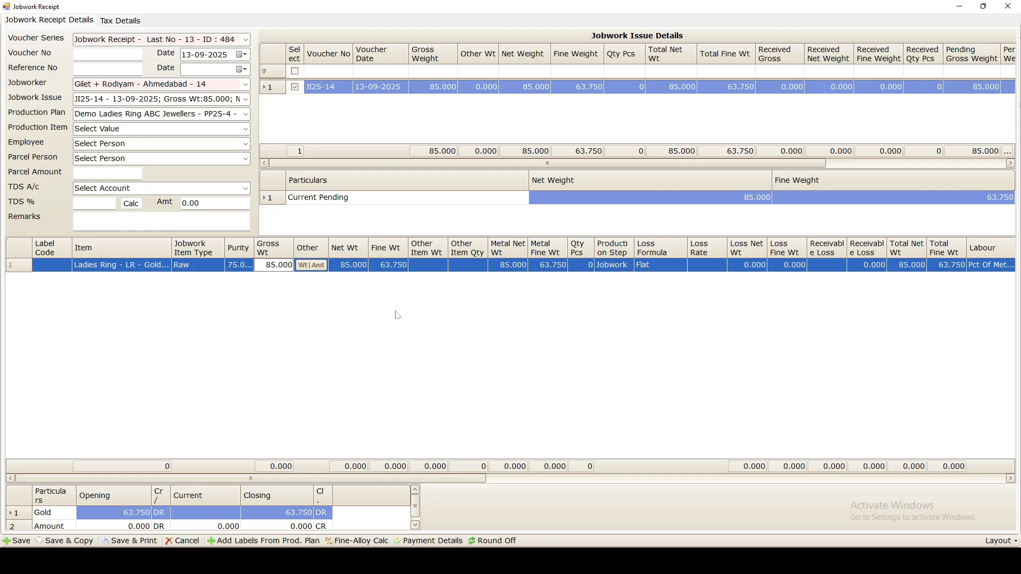
pyautogui.click(385, 520)
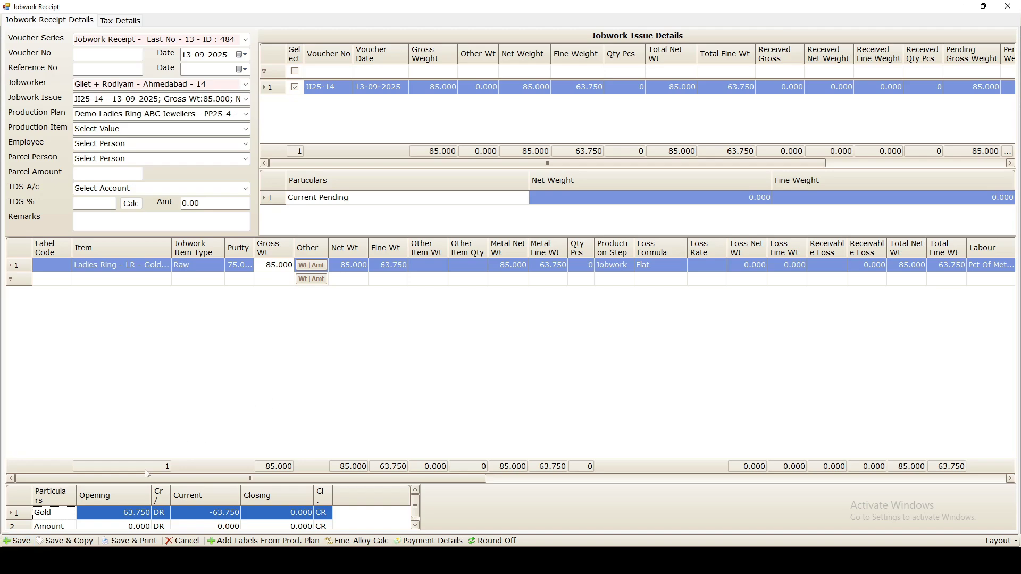
pyautogui.click(19, 541)
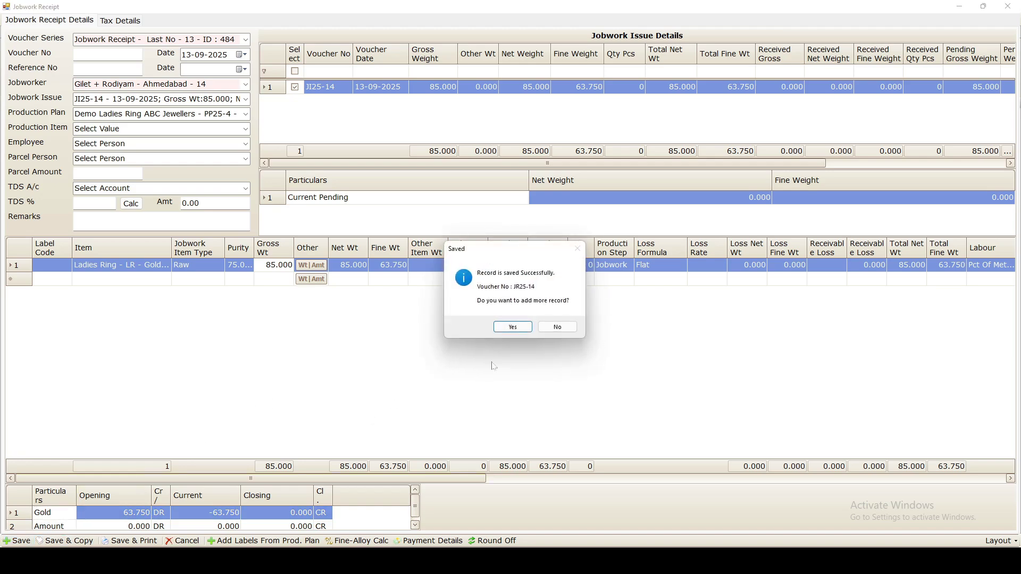
pyautogui.click(557, 329)
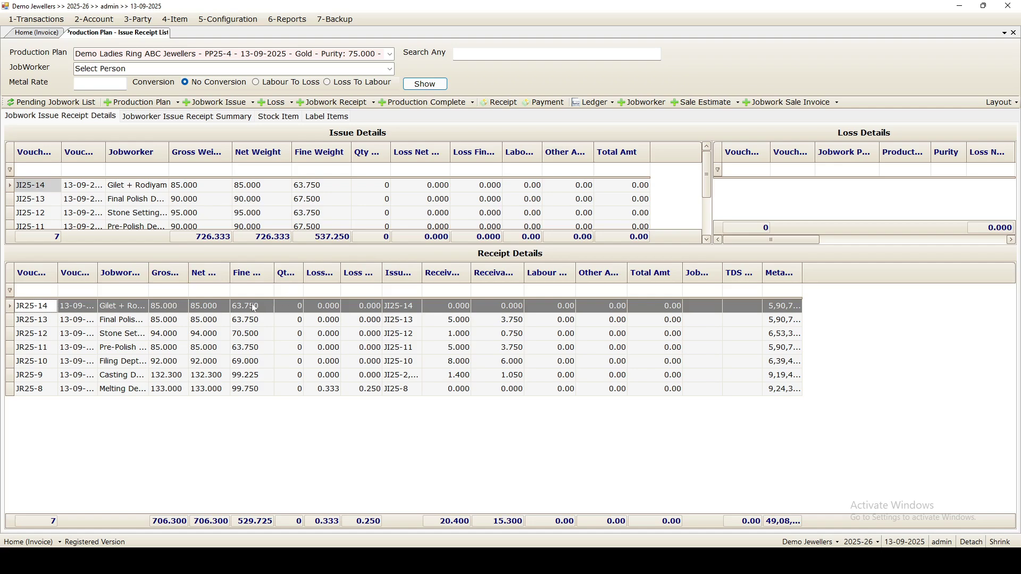
# Step: Show the Production Plan Register report for all pages, displayed at 150%
pyautogui.click(287, 19)
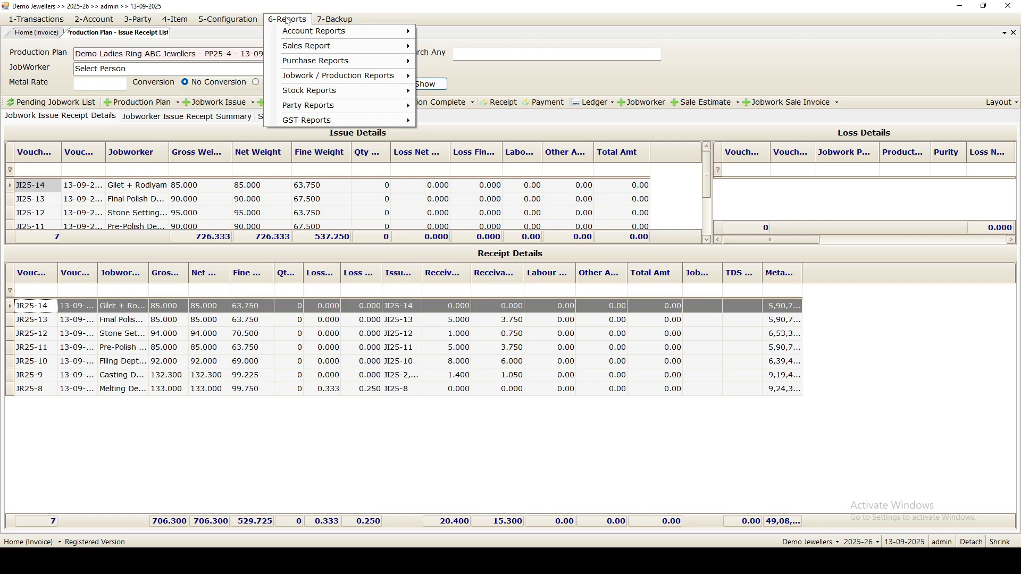
pyautogui.moveTo(357, 76)
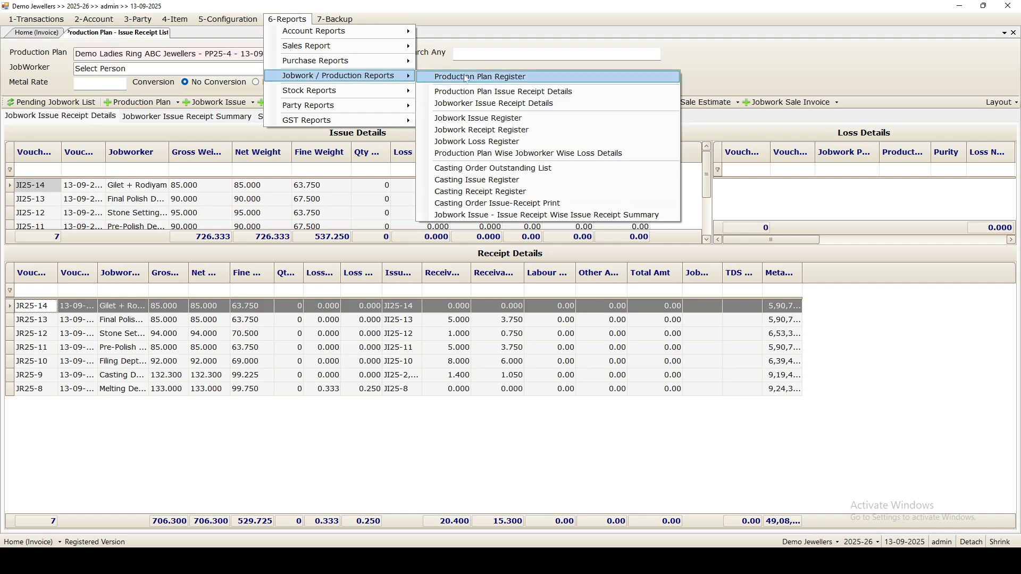
pyautogui.click(516, 78)
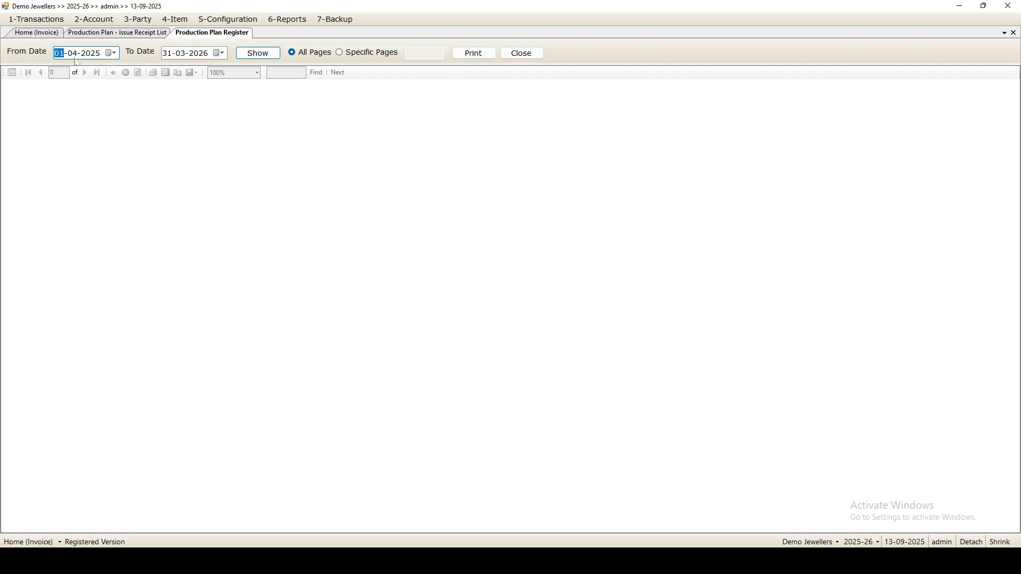
pyautogui.click(274, 56)
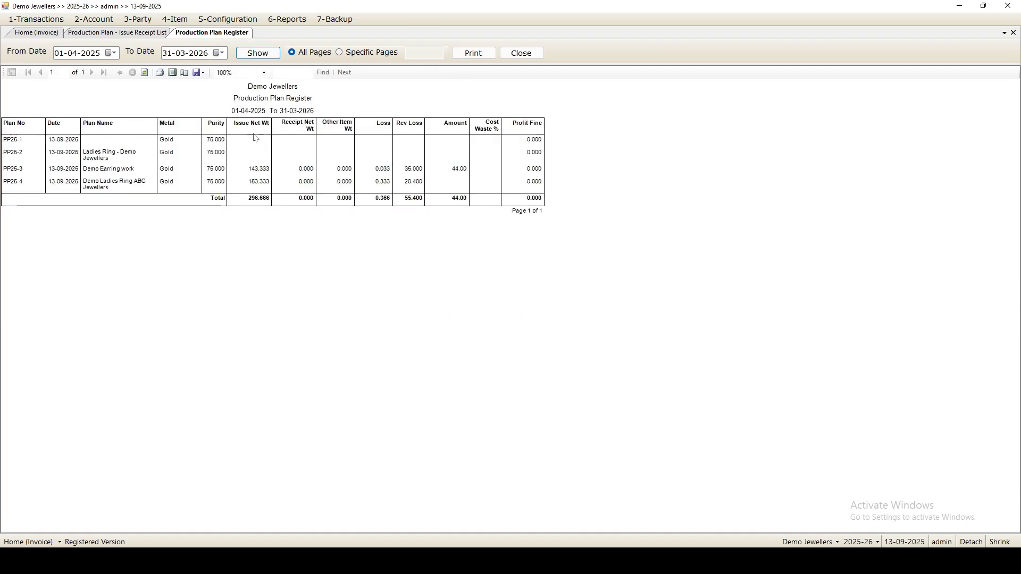
pyautogui.click(264, 73)
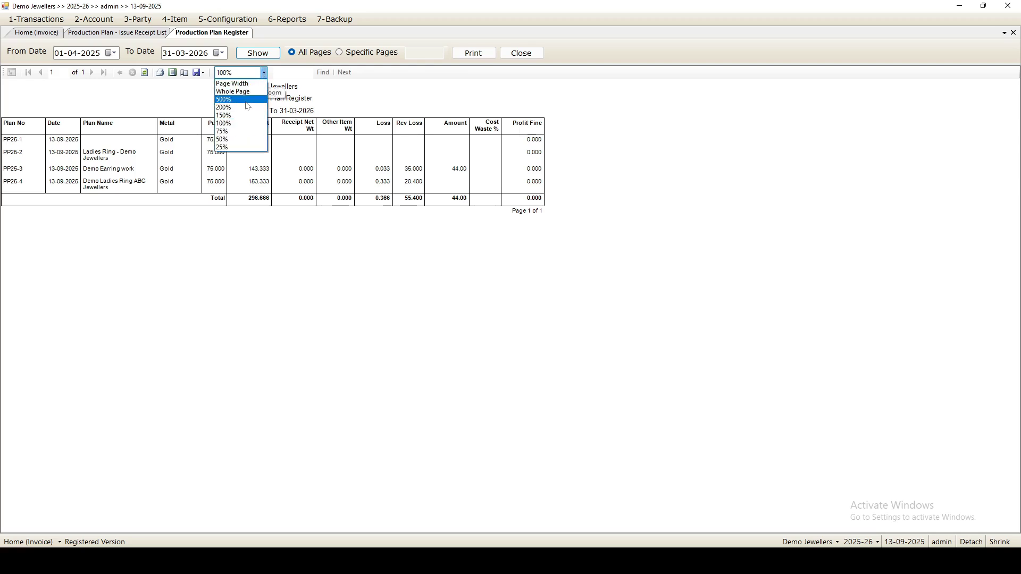
pyautogui.click(239, 113)
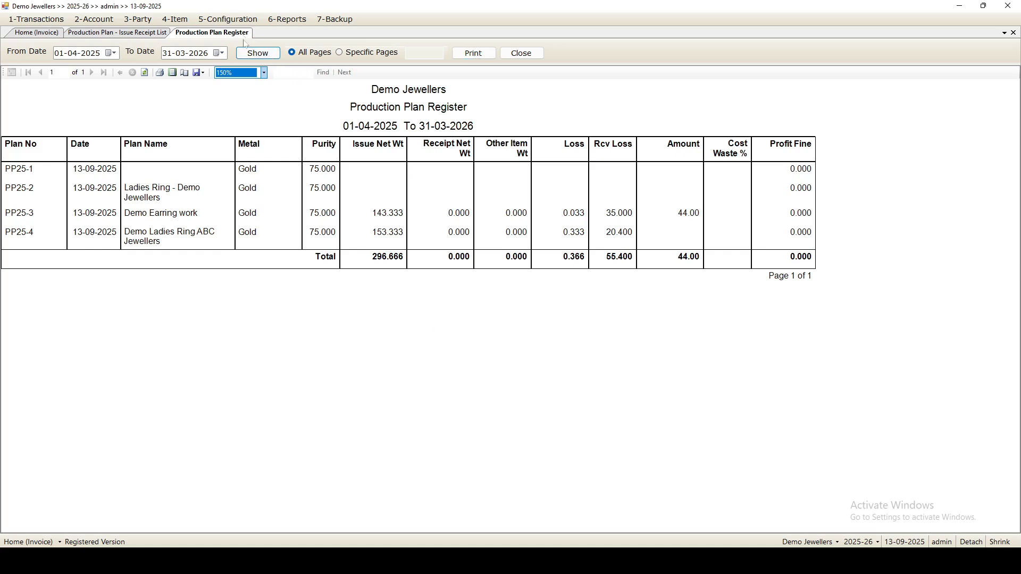
# Step: Show the Jobwork Loss Register for production plan Demo Ladies Ring ABC Jewellers - PP25-4, displayed at 150%
pyautogui.click(289, 17)
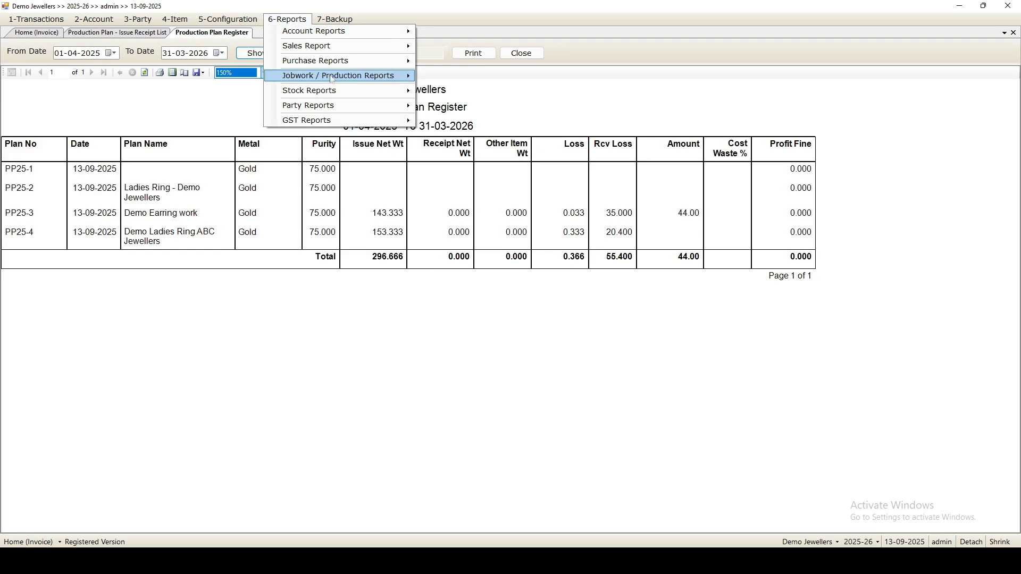
pyautogui.moveTo(348, 76)
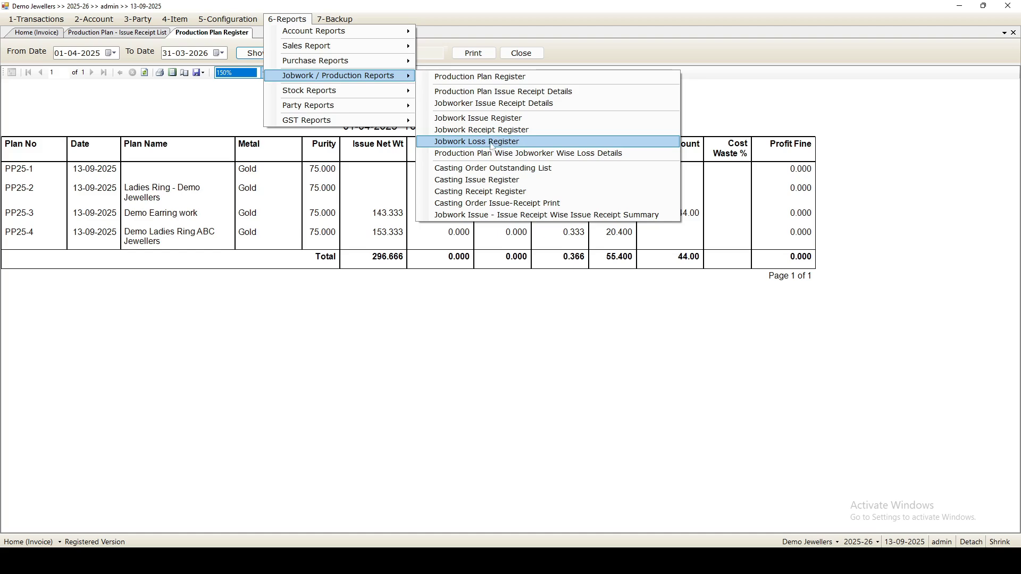
pyautogui.click(490, 143)
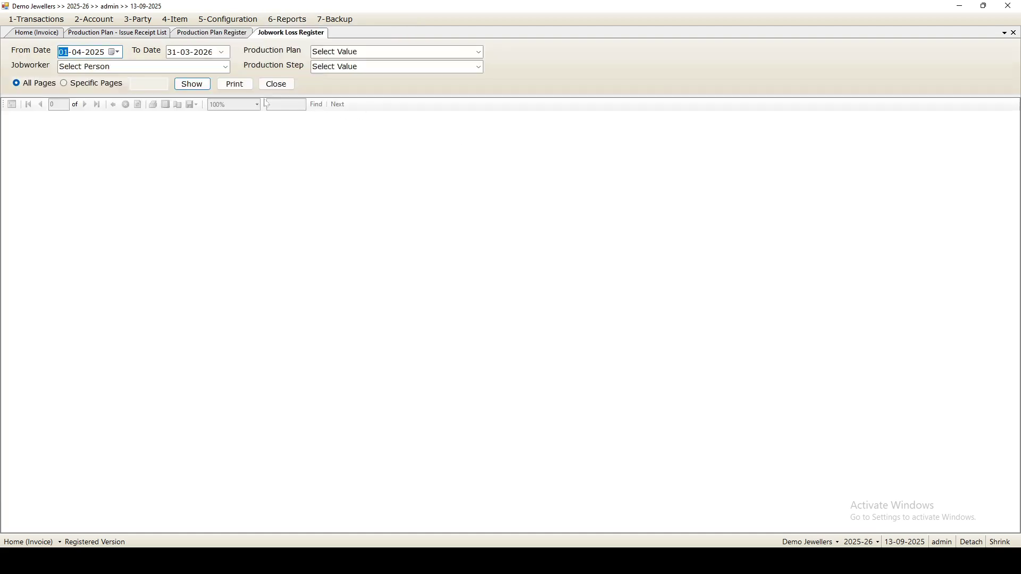
pyautogui.click(435, 51)
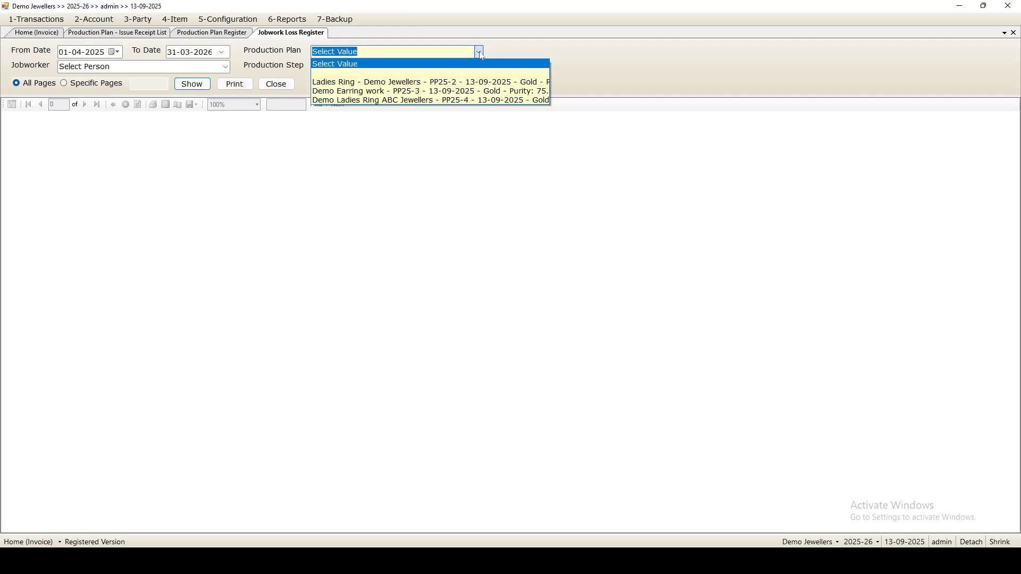
pyautogui.click(425, 101)
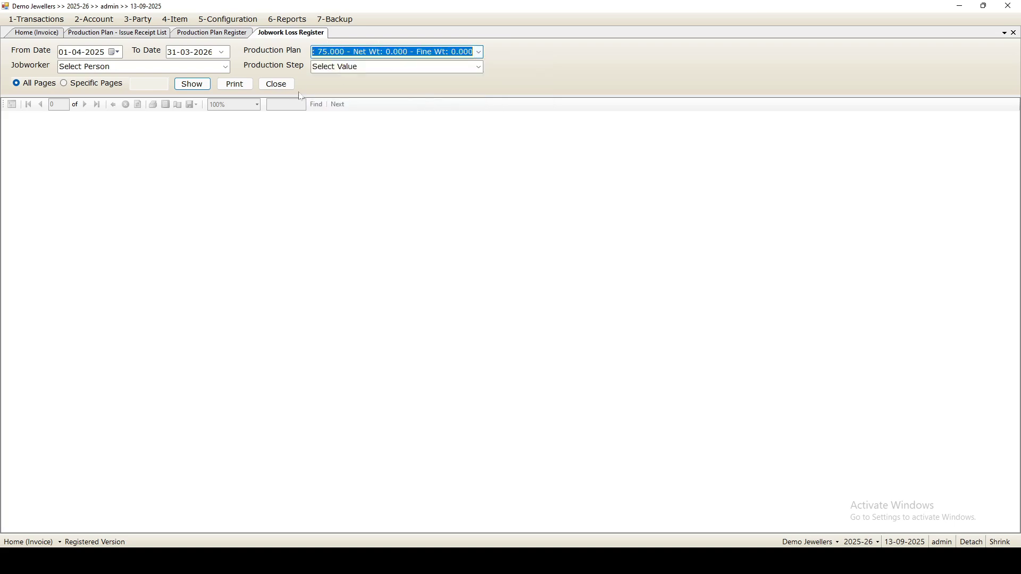
pyautogui.click(192, 84)
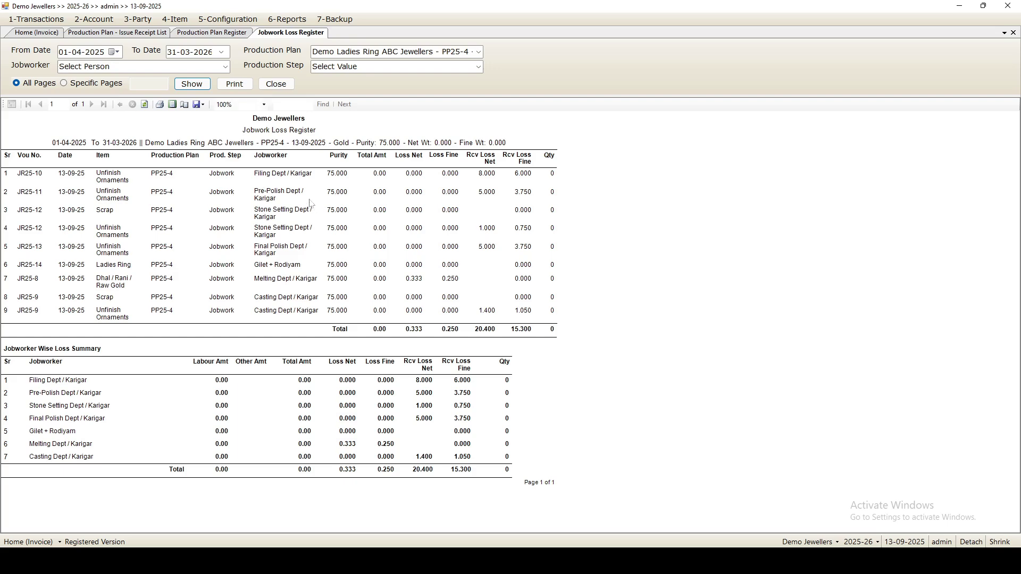
pyautogui.click(264, 104)
pyautogui.click(234, 142)
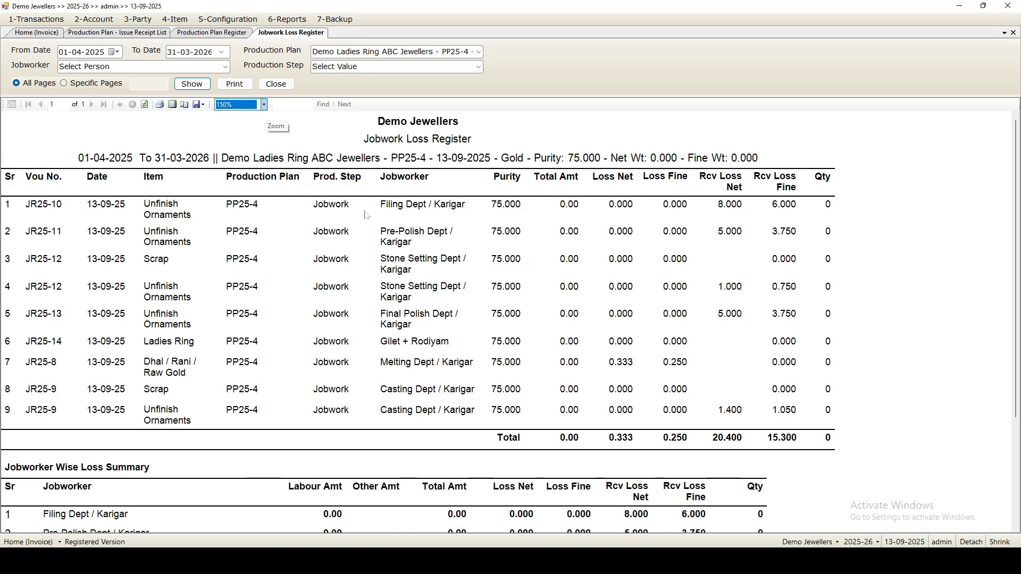
# Step: Review the jobwork loss entries and the jobworker-wise loss summary, and check which export formats the report offers
pyautogui.scroll(-3, 365, 214)
pyautogui.scroll(3, 320, 211)
pyautogui.scroll(-1, 800, 429)
pyautogui.scroll(-3, 804, 425)
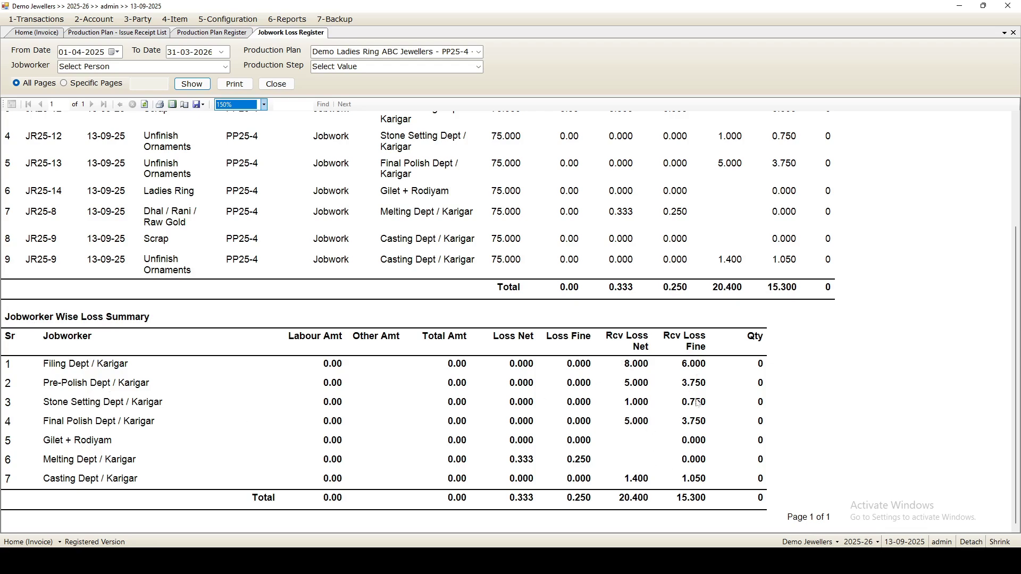
pyautogui.scroll(5, 509, 436)
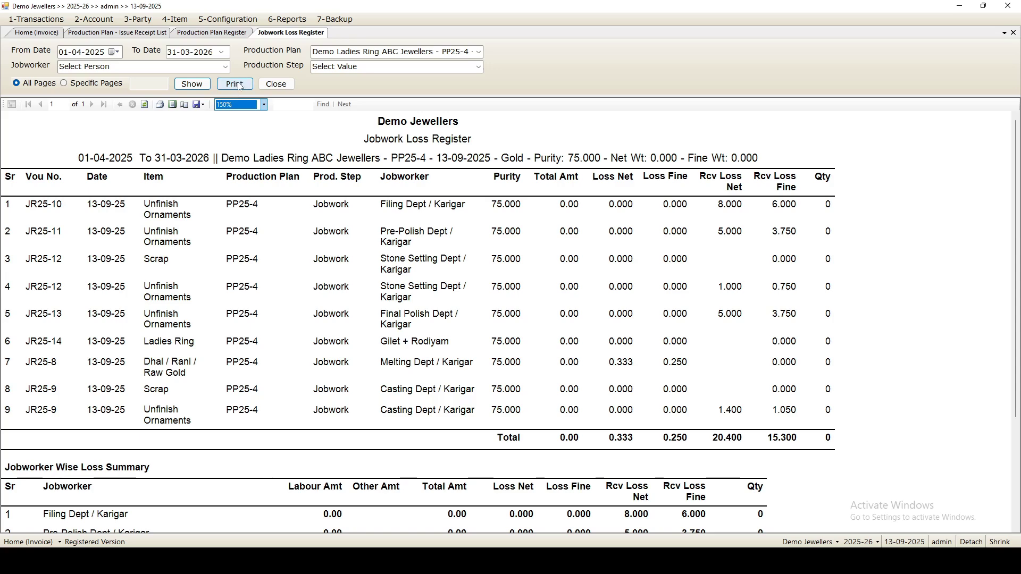
pyautogui.click(203, 105)
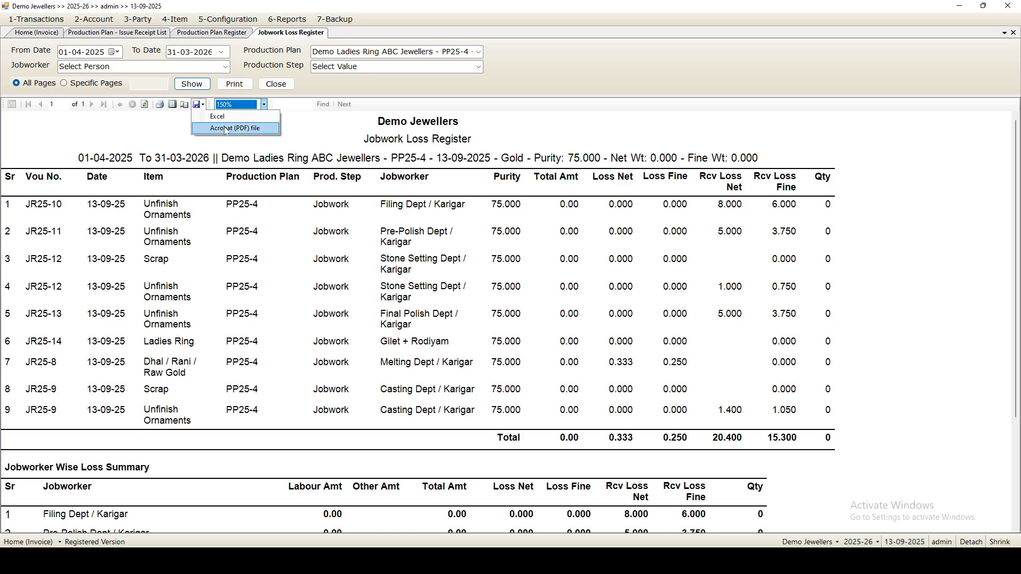
pyautogui.click(321, 136)
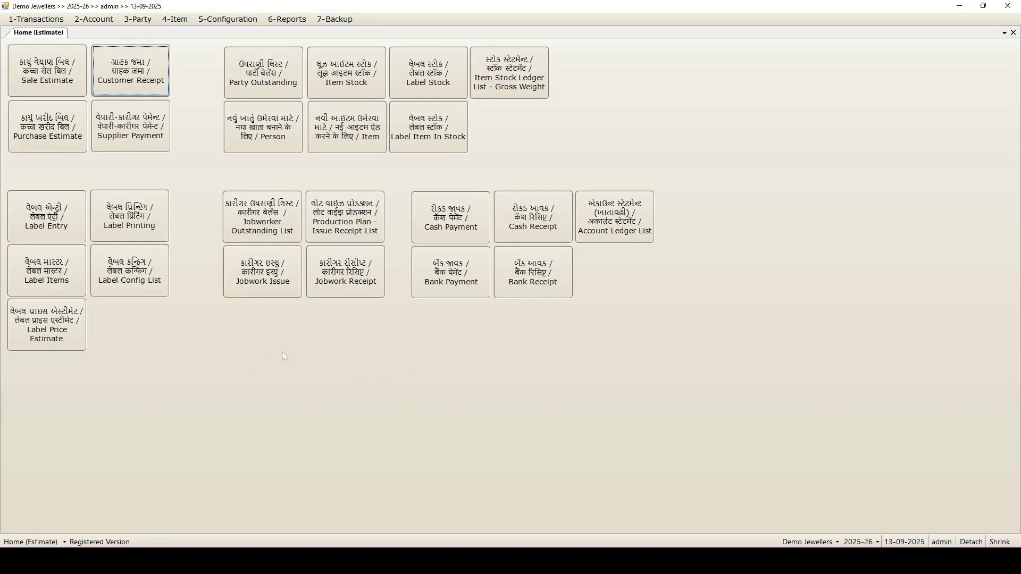
# Step: Start a new item design for the item Ladies Ring - LR - Gold - 41
pyautogui.click(177, 21)
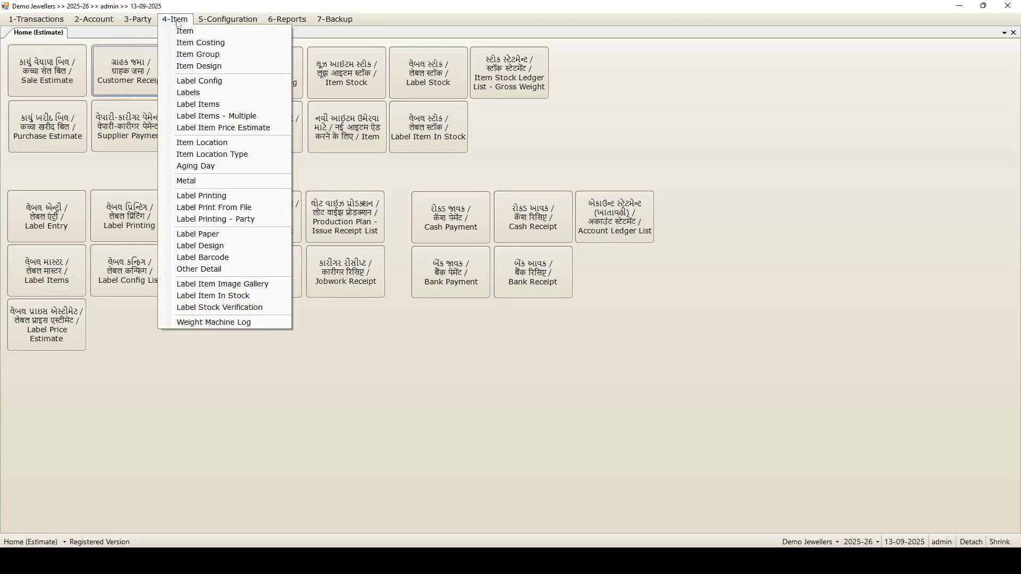
pyautogui.click(206, 68)
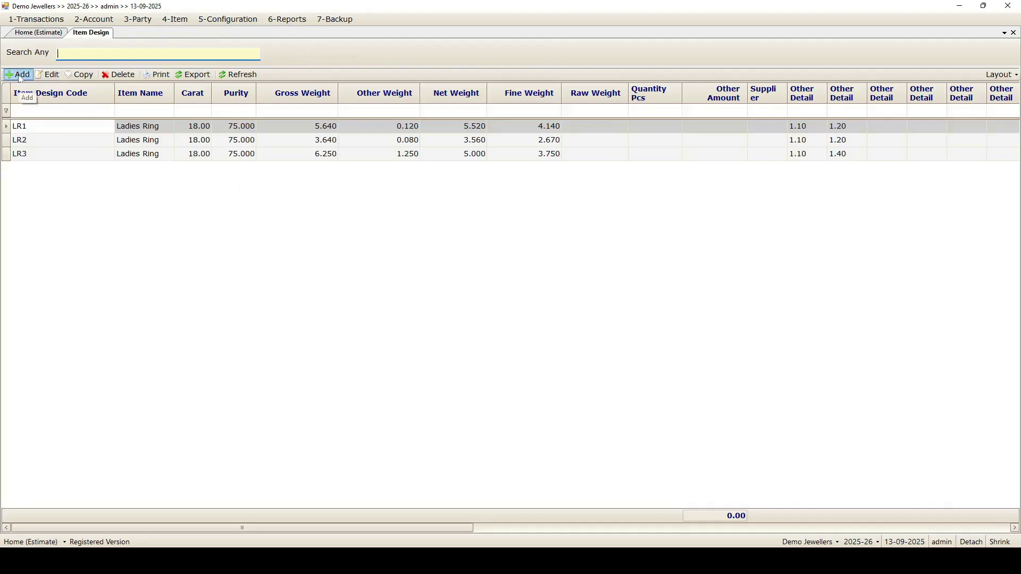
pyautogui.click(19, 75)
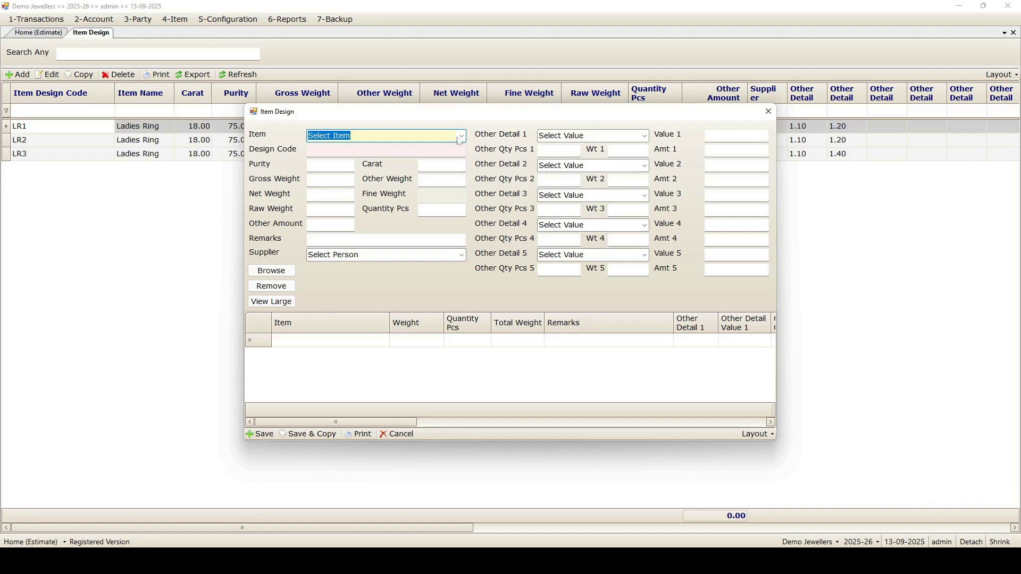
pyautogui.write('ladies Ring - LR - Gold - 41')
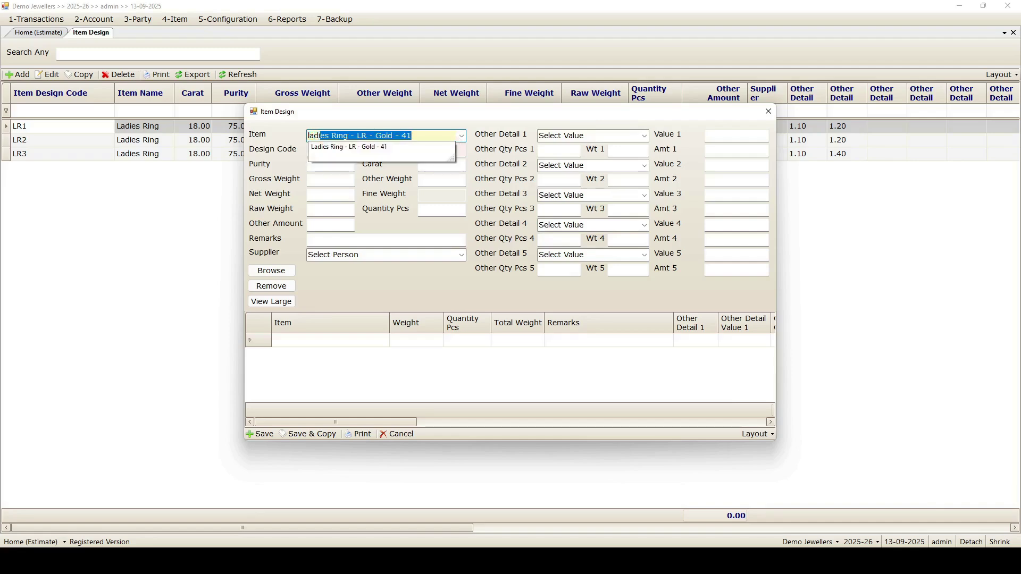
pyautogui.click(387, 136)
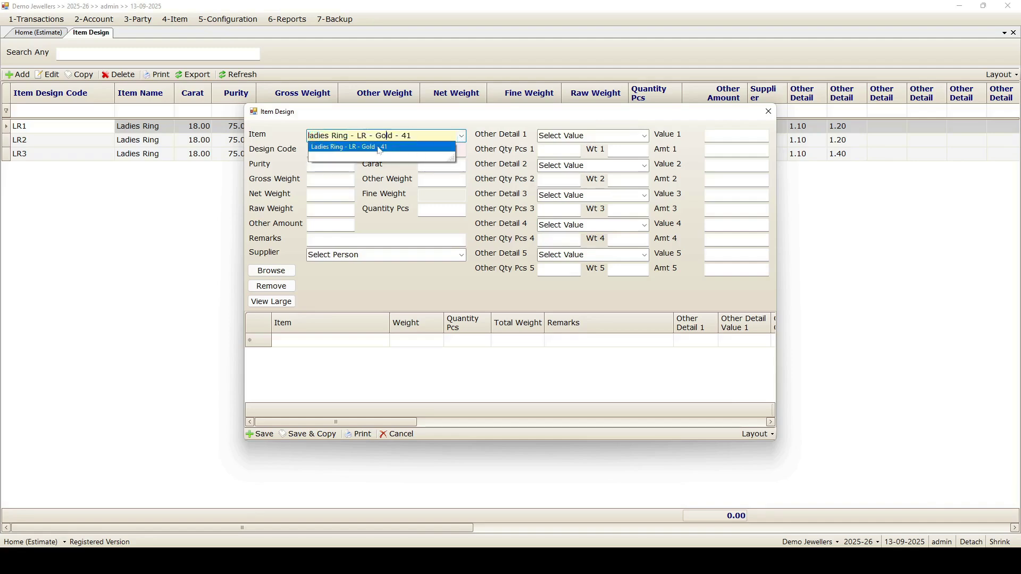
pyautogui.press('Return')
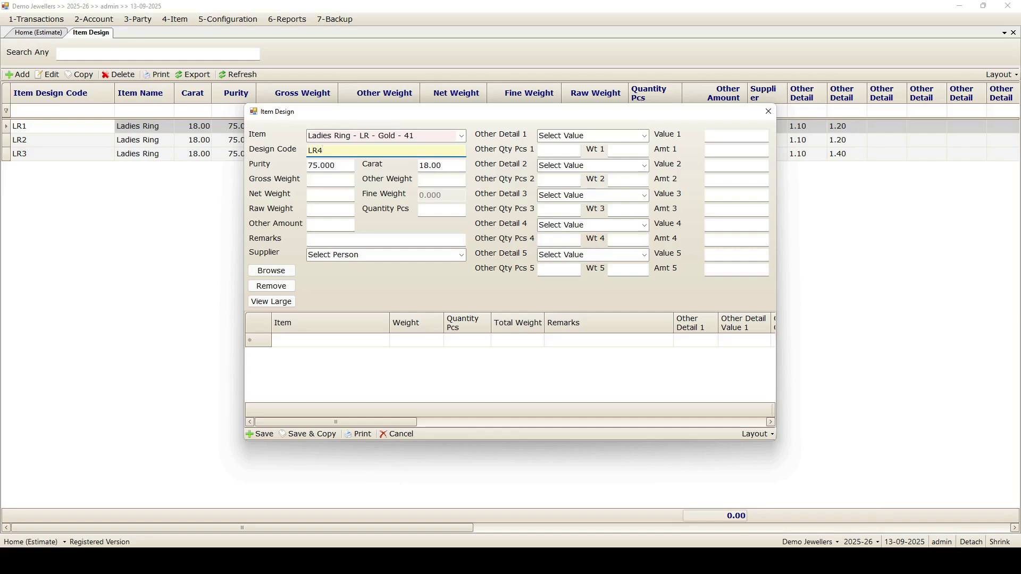
# Step: Set the new design's gross weight to 2.5 and its other weight to 1.25
pyautogui.press('Tab')
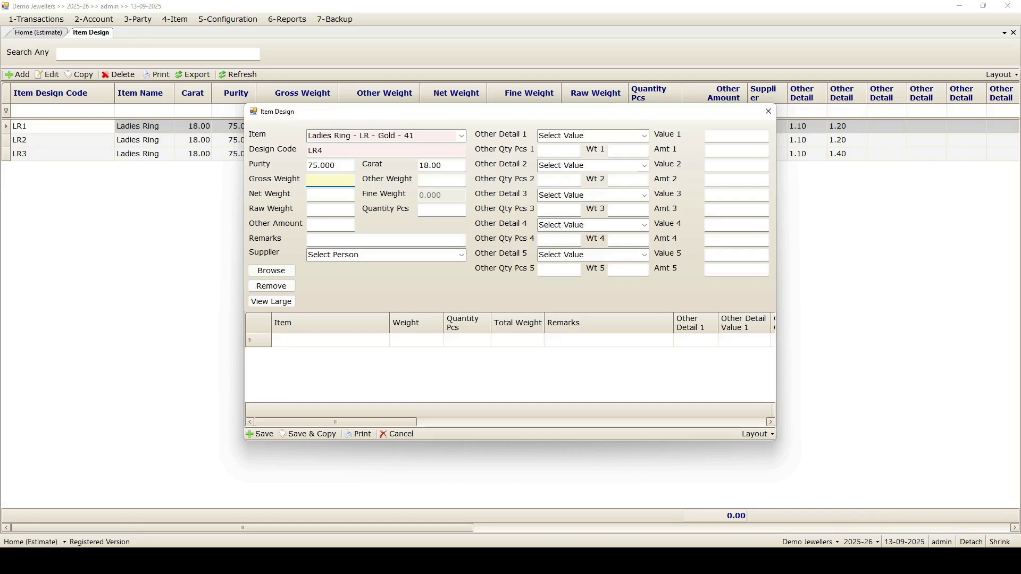
pyautogui.write('2.5')
pyautogui.press('Tab')
pyautogui.press('Tab')
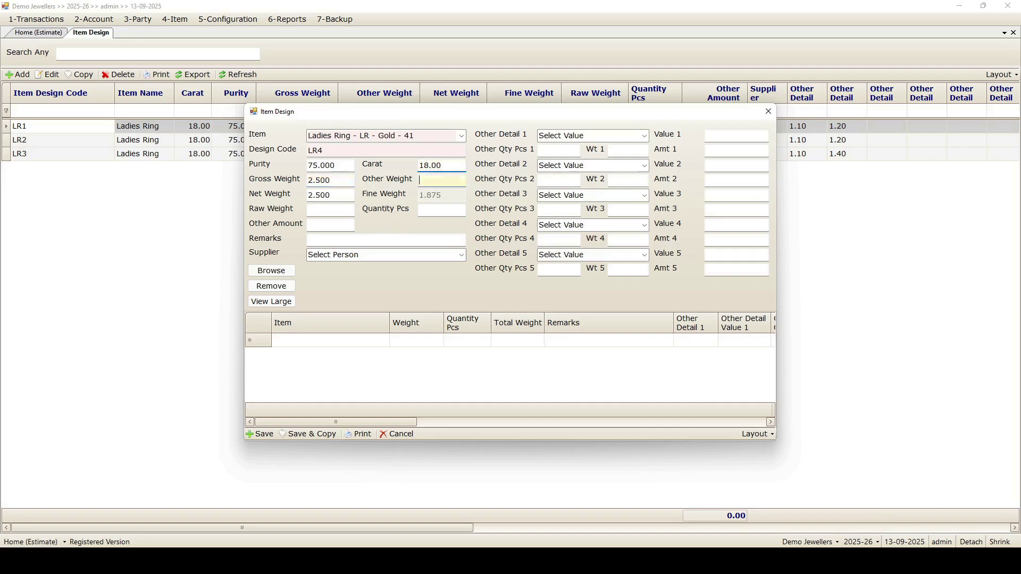
pyautogui.write('1.25')
# Step: Set the design's Other Detail 1 to 1.10 with a quantity of 5 pieces and a weight of 0.020
pyautogui.click(645, 136)
pyautogui.click(582, 155)
pyautogui.press('Tab')
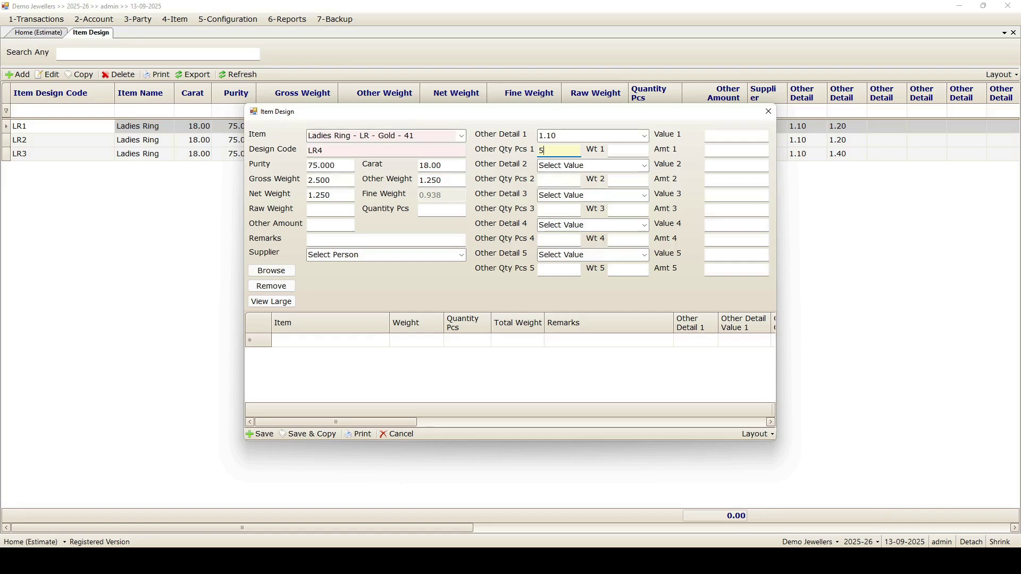
pyautogui.click(611, 150)
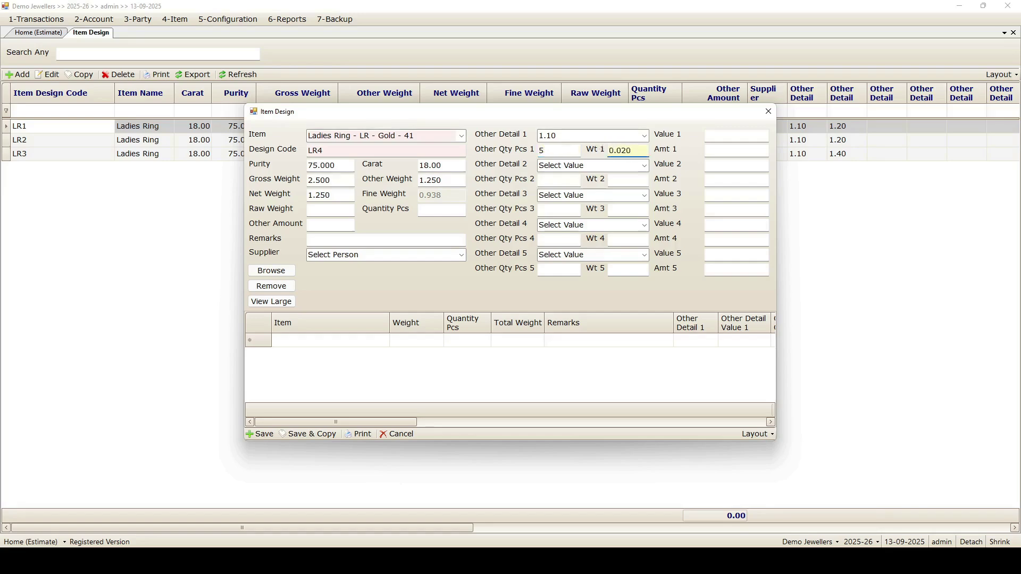
pyautogui.press('Tab')
# Step: Set the design's Other Detail 2 to 1.30 with a quantity of 3 pieces and a weight of 0.025
pyautogui.click(644, 165)
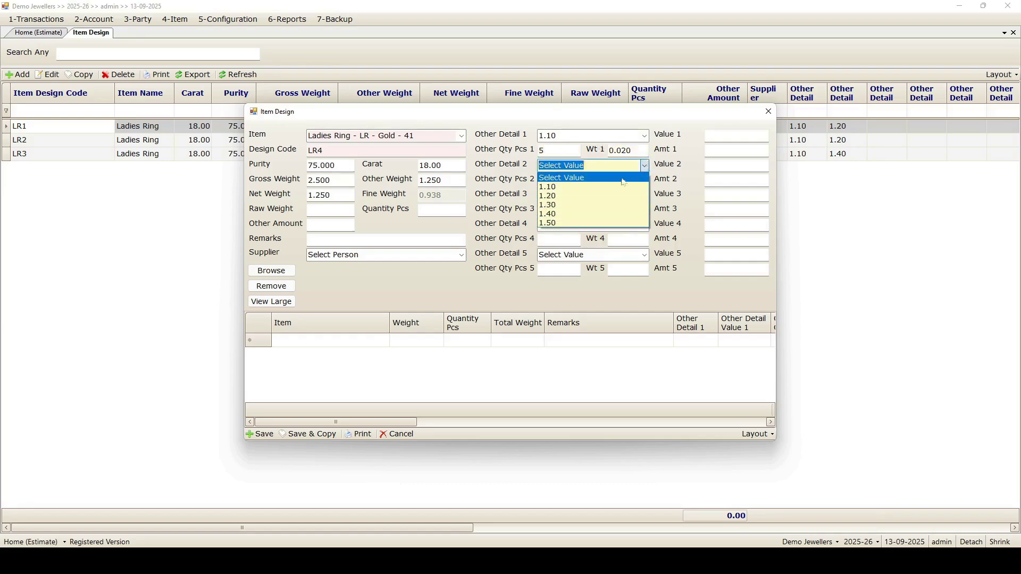
pyautogui.click(623, 205)
pyautogui.press('Tab')
pyautogui.write('3')
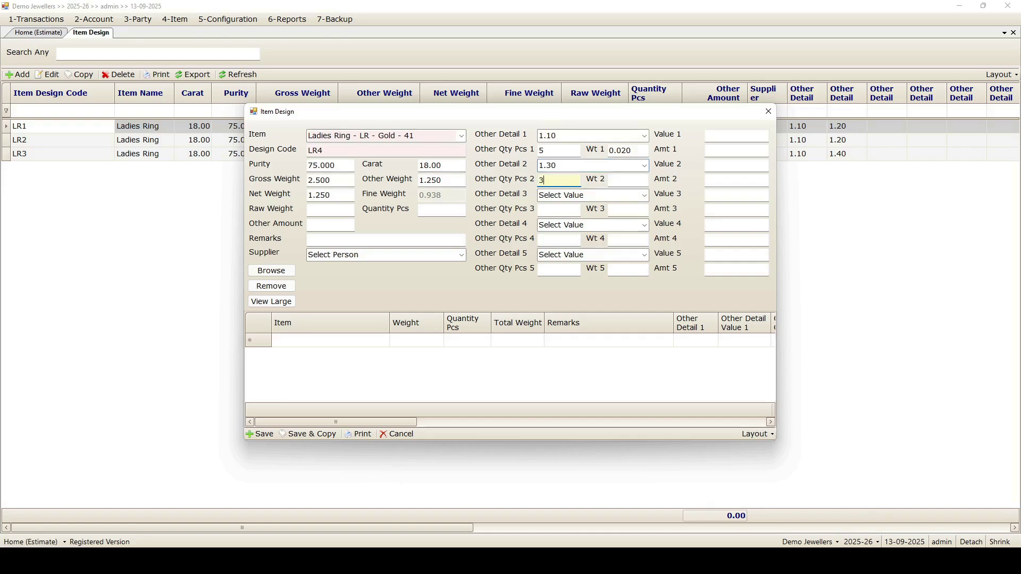
pyautogui.click(612, 180)
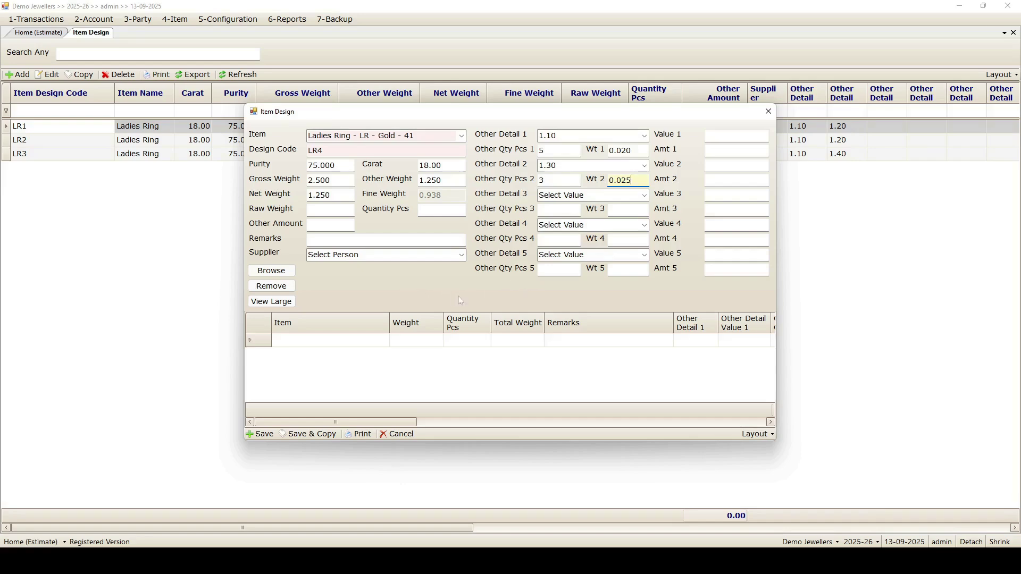
# Step: Attach the gold ring picture to the design, save it without adding another record, and return to the home page
pyautogui.click(271, 270)
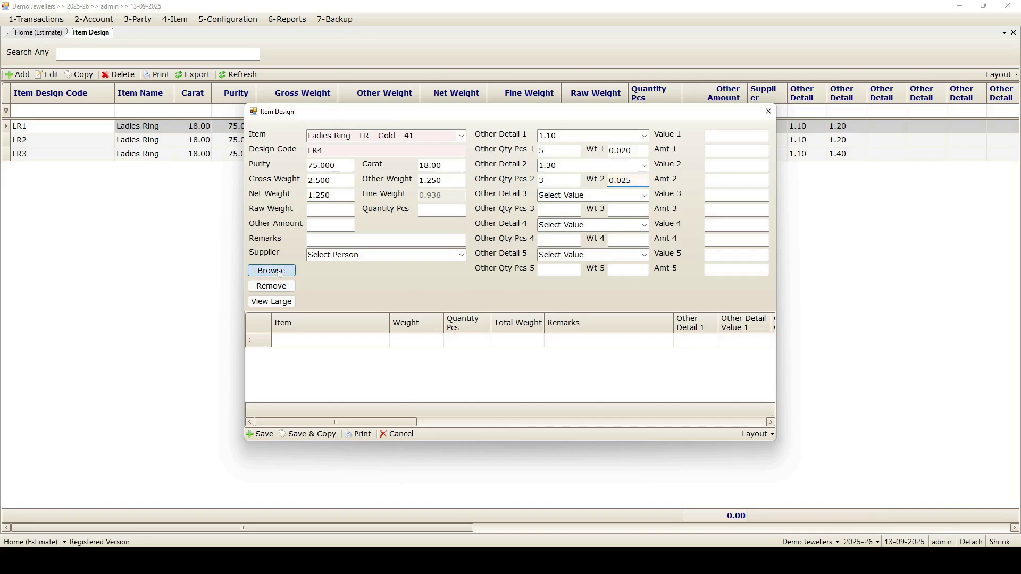
pyautogui.doubleClick(432, 218)
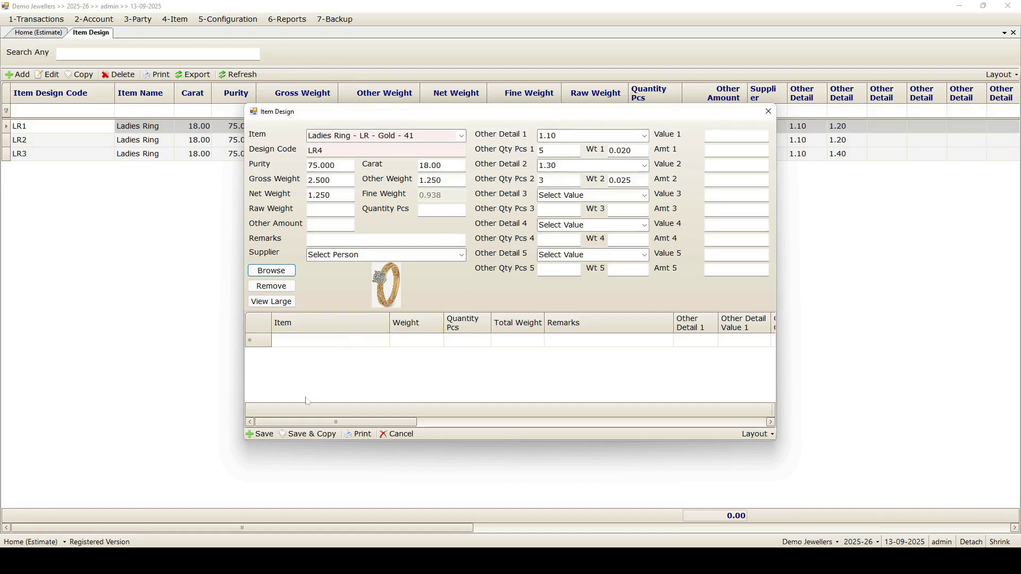
pyautogui.click(266, 434)
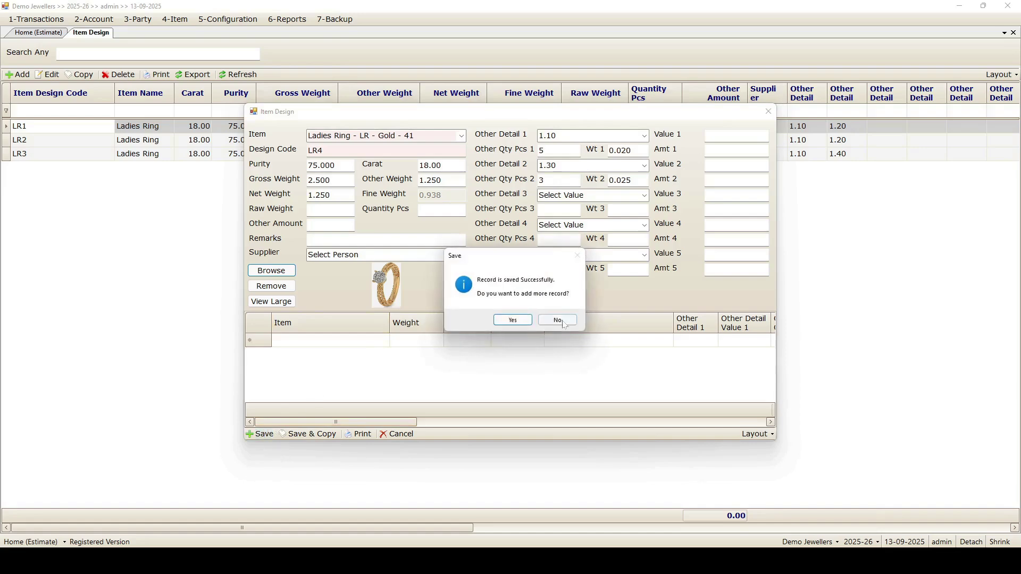
pyautogui.click(561, 322)
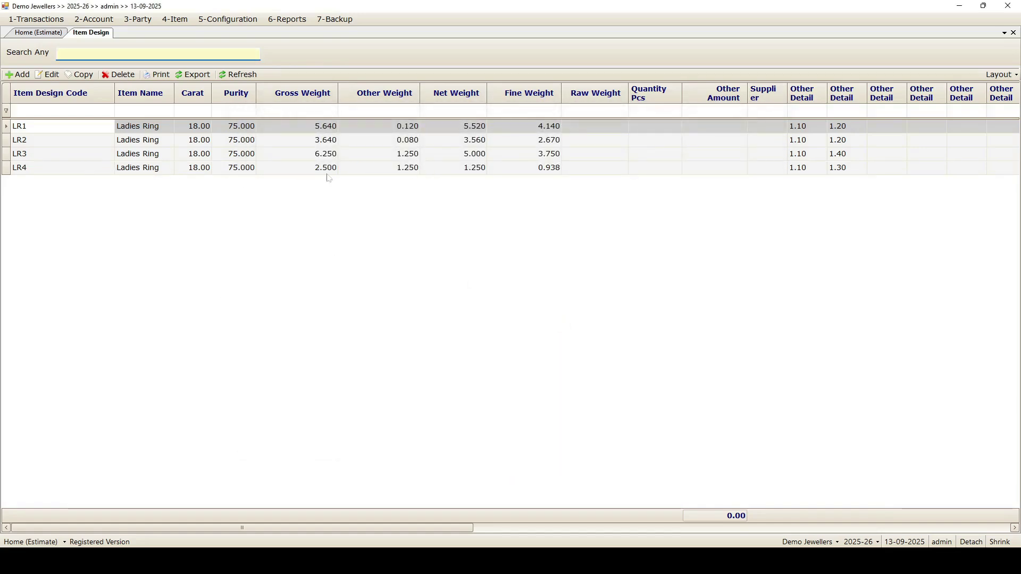
pyautogui.hotkey('ctrl', 'Tab')
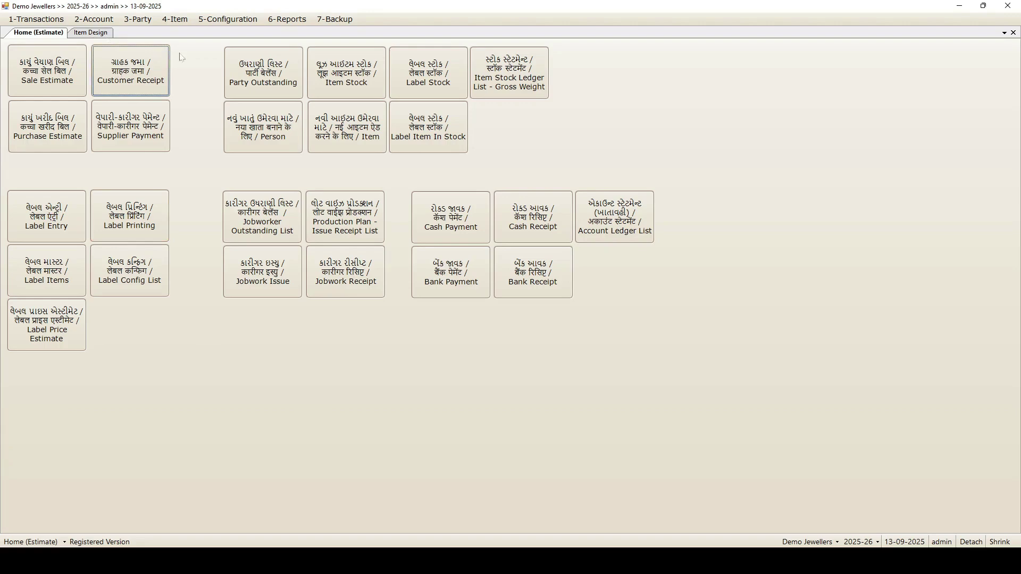
# Step: Start a new casting order from the Jobwork / Production transactions and assign it to Demo Customer 2
pyautogui.click(53, 22)
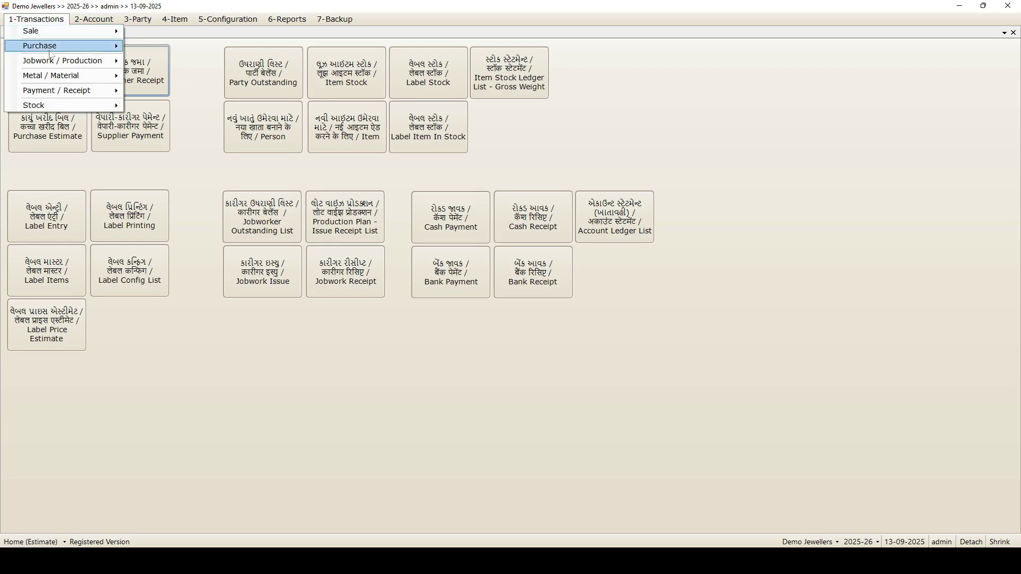
pyautogui.moveTo(61, 63)
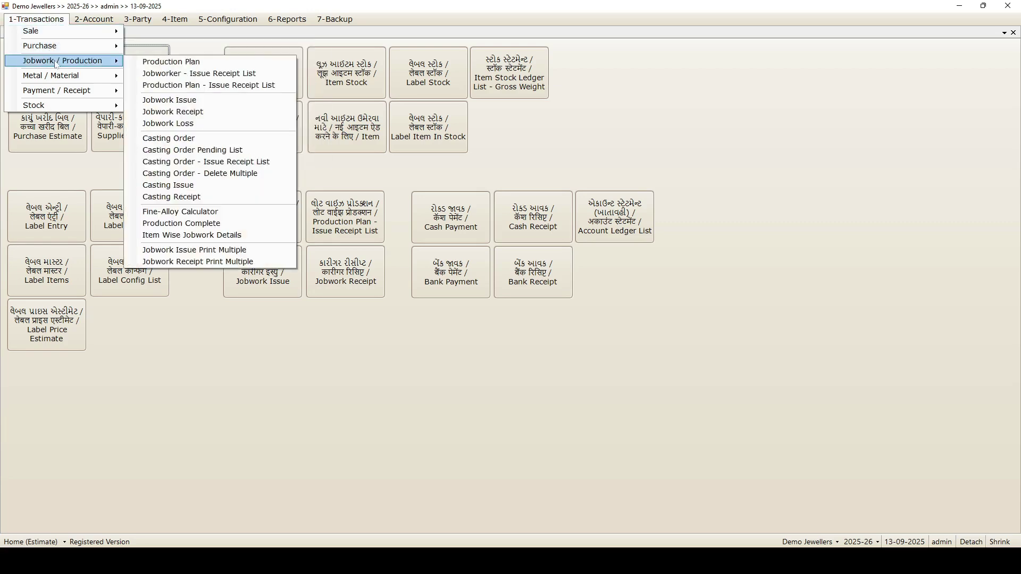
pyautogui.click(192, 140)
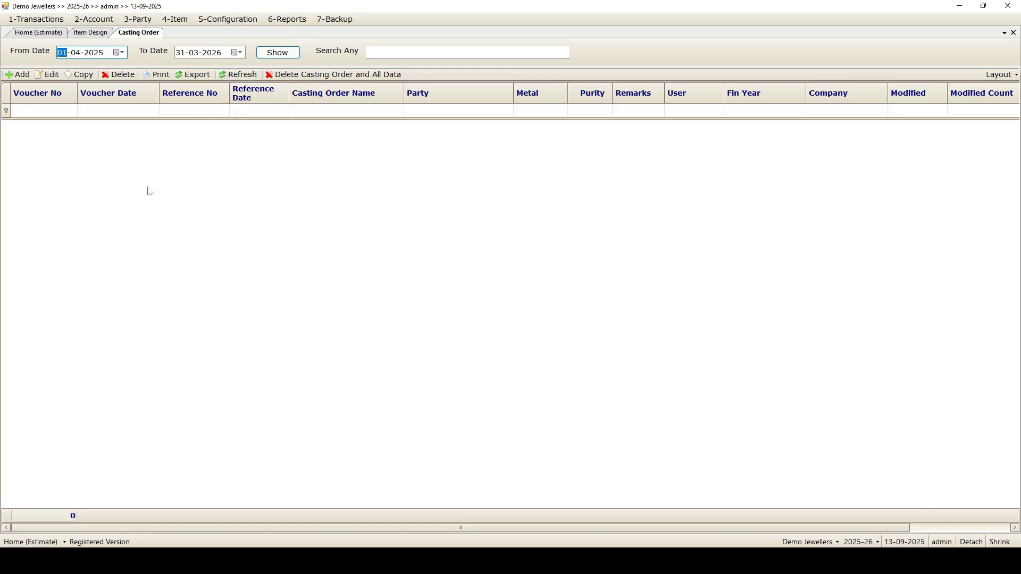
pyautogui.click(19, 76)
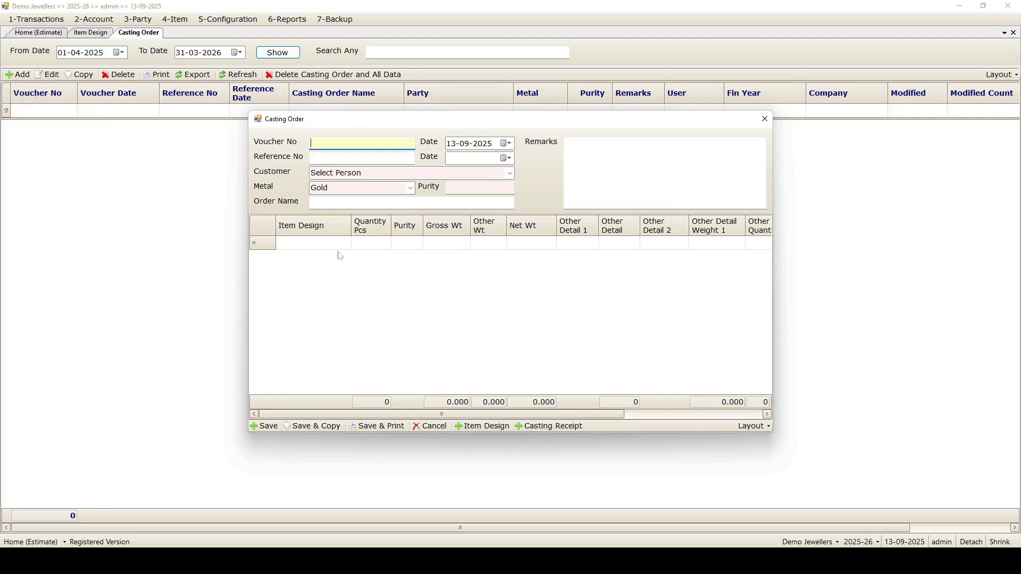
pyautogui.click(510, 174)
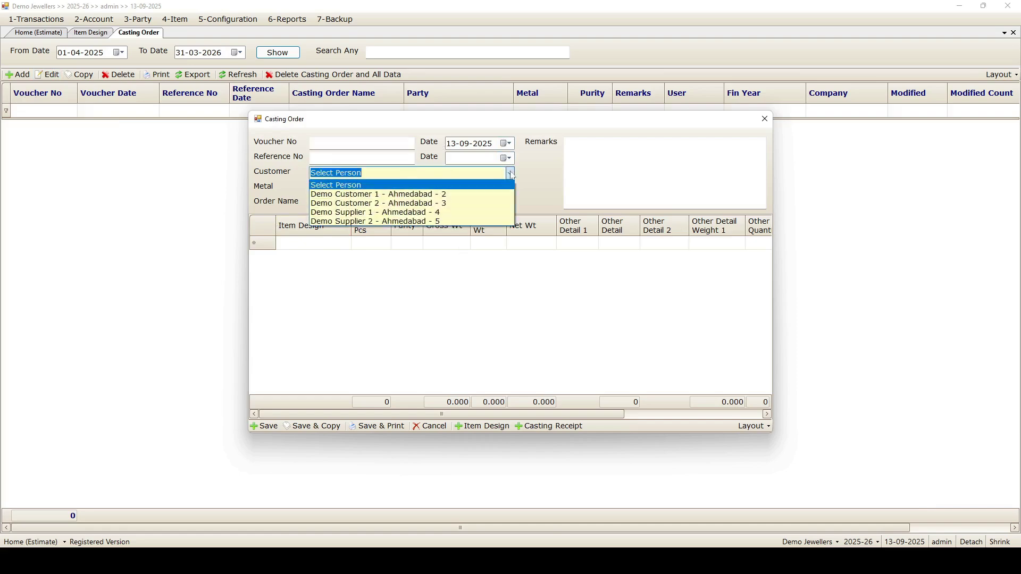
pyautogui.click(462, 204)
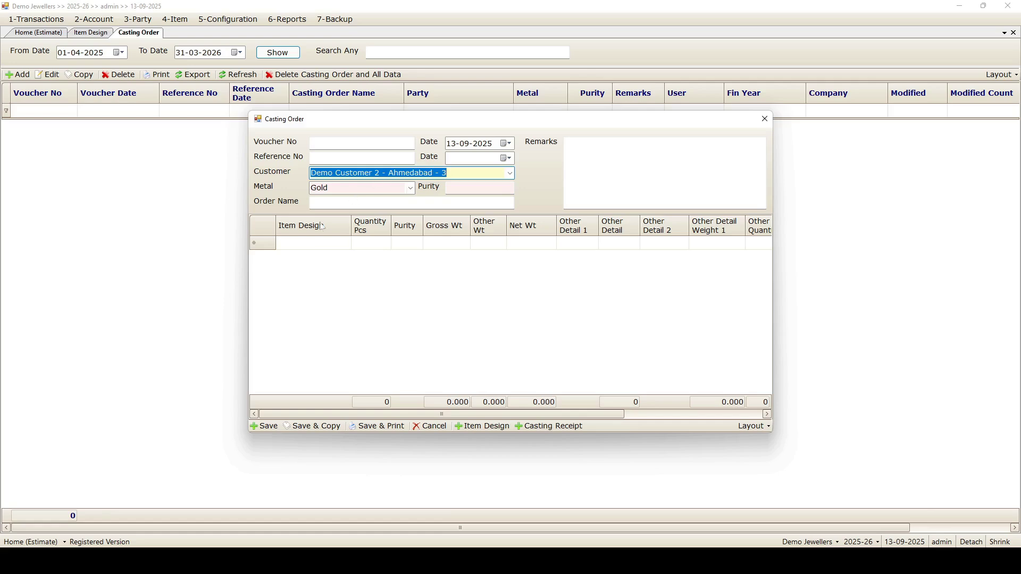
# Step: Add item design LR3 to the first line of the casting order
pyautogui.click(311, 243)
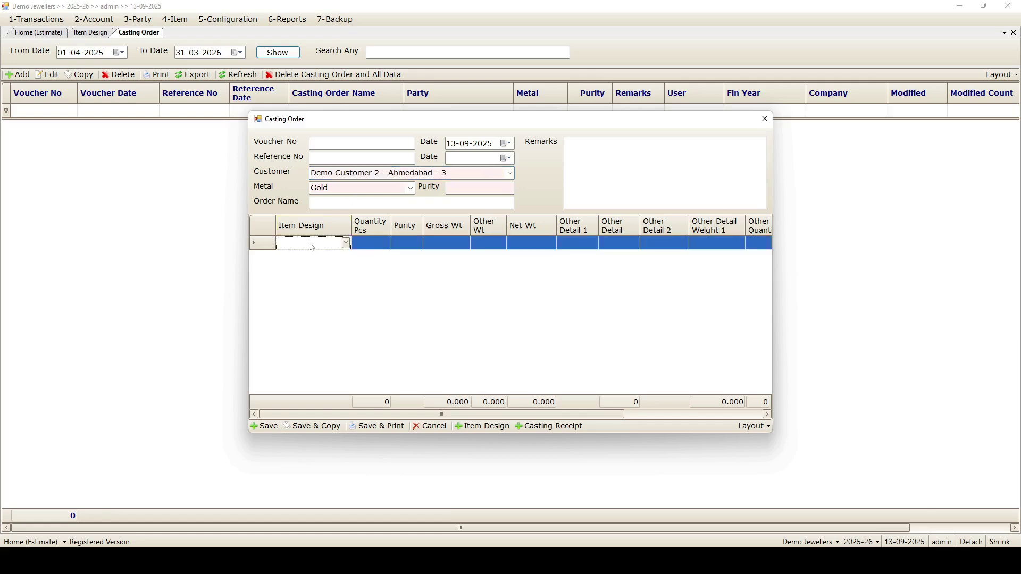
pyautogui.click(347, 243)
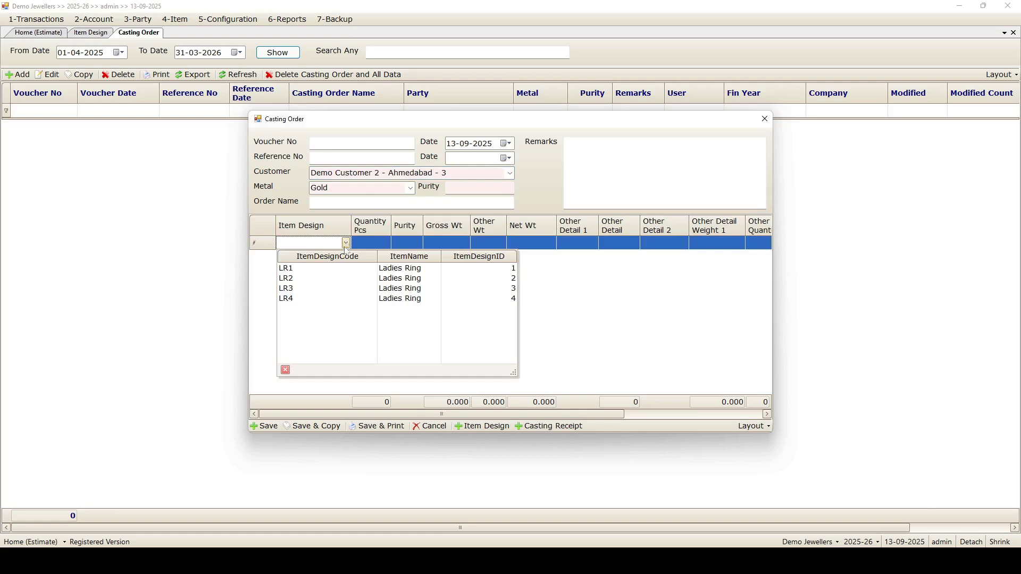
pyautogui.click(300, 290)
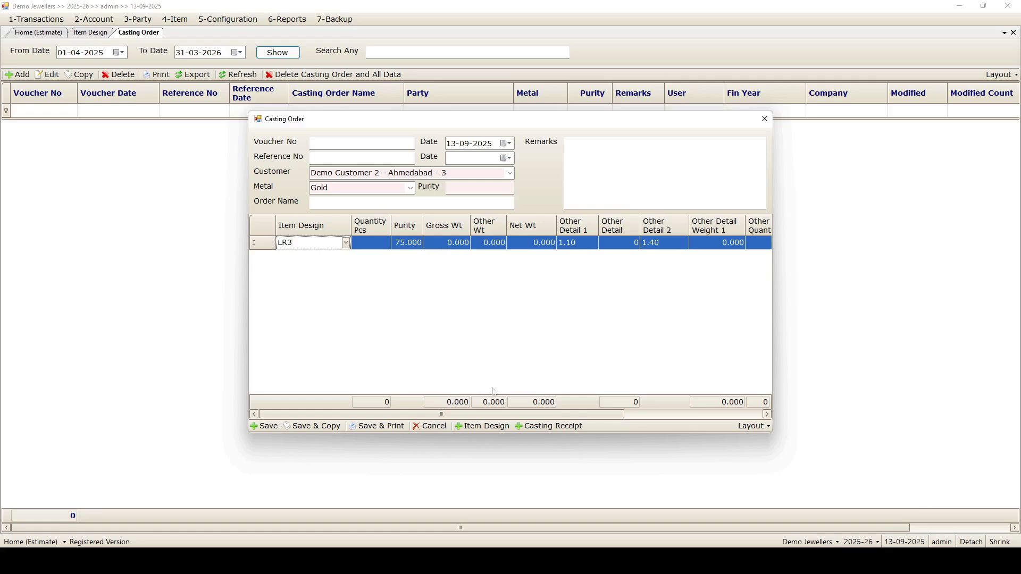
pyautogui.moveTo(493, 416)
pyautogui.mouseDown()
pyautogui.moveTo(572, 412)
pyautogui.moveTo(498, 413)
pyautogui.mouseUp()
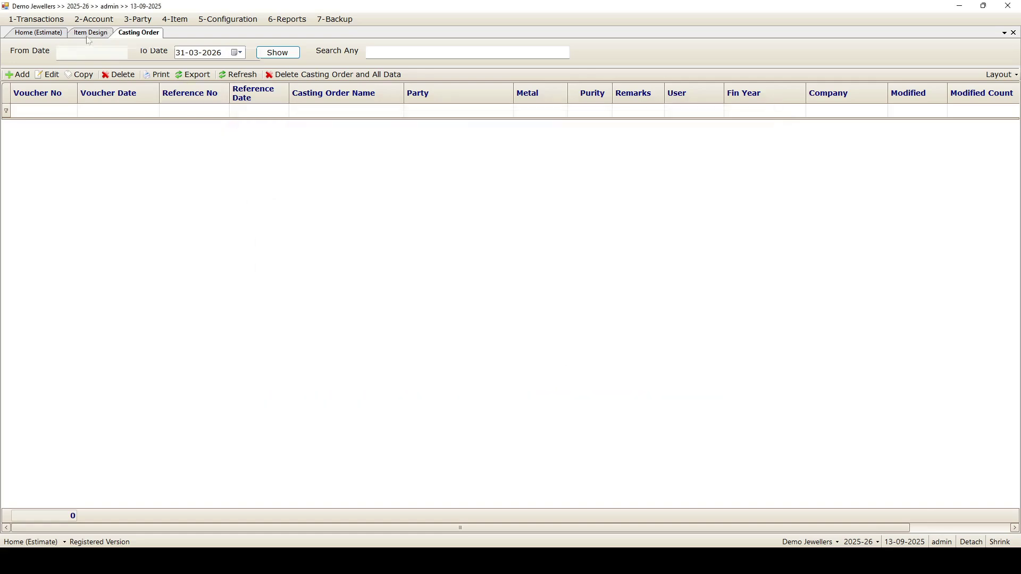
# Step: Check the registered details of design LR3 in the Item Design list and return to the open casting order form
pyautogui.click(91, 32)
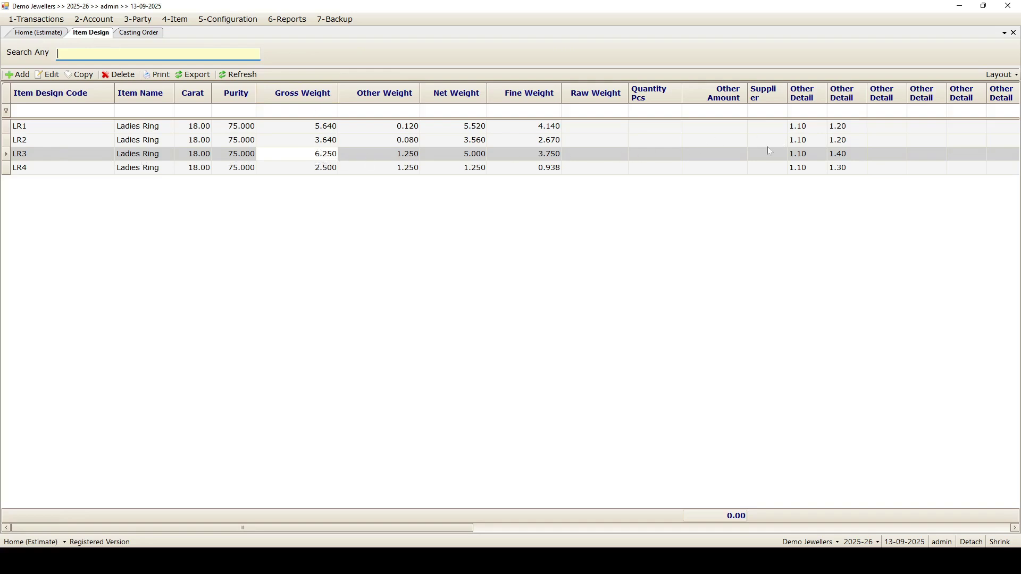
pyautogui.click(144, 33)
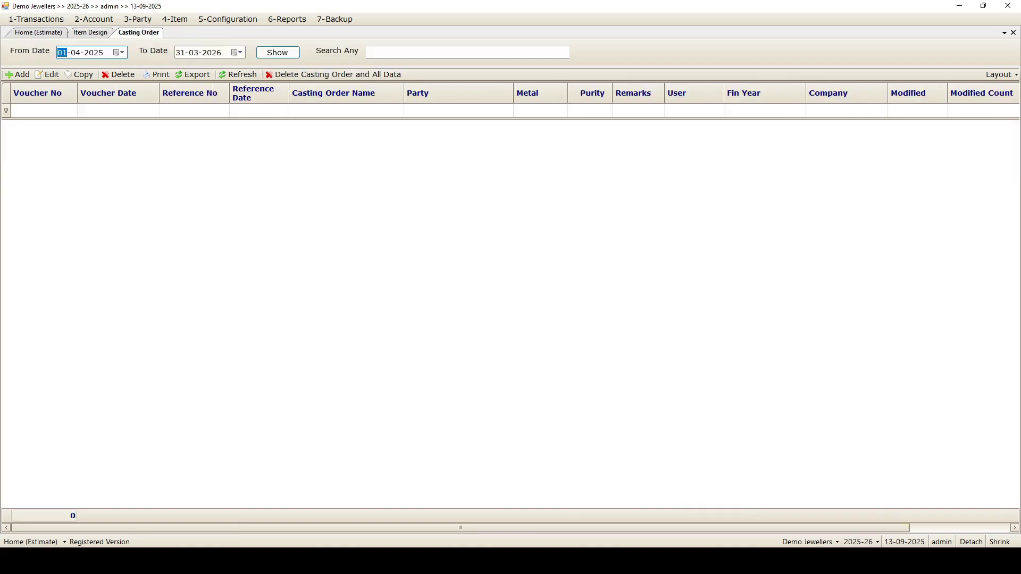
pyautogui.moveTo(548, 562)
pyautogui.click(592, 516)
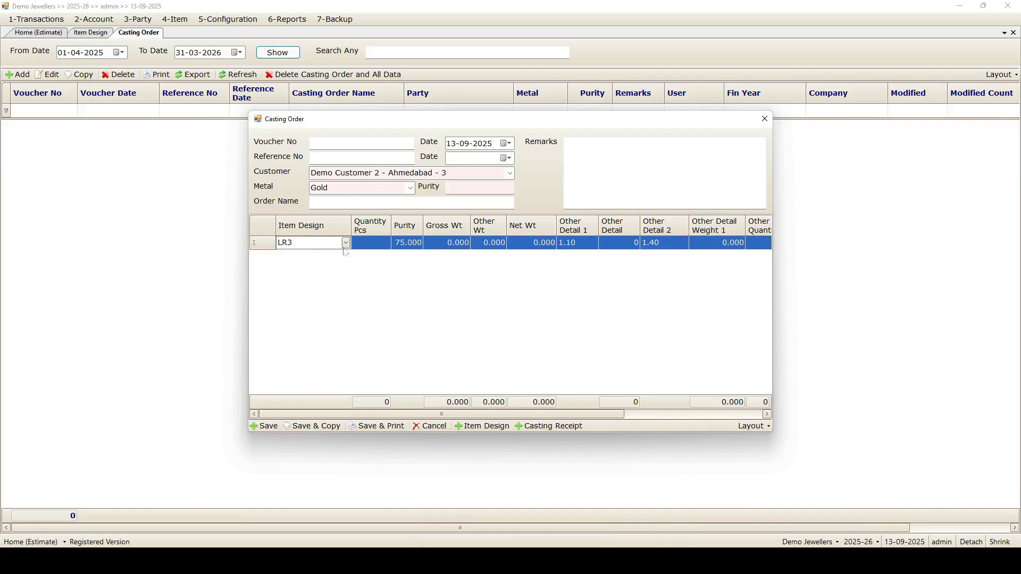
# Step: Set the LR3 line's quantity to 10 pieces and review the line's weights and other details
pyautogui.click(373, 243)
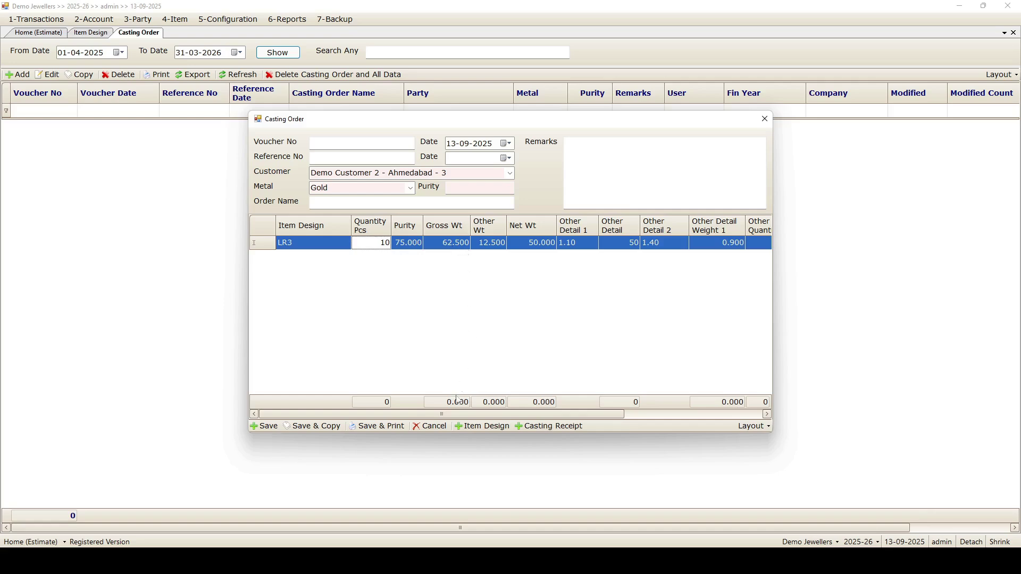
pyautogui.moveTo(459, 414); pyautogui.dragTo(559, 408)
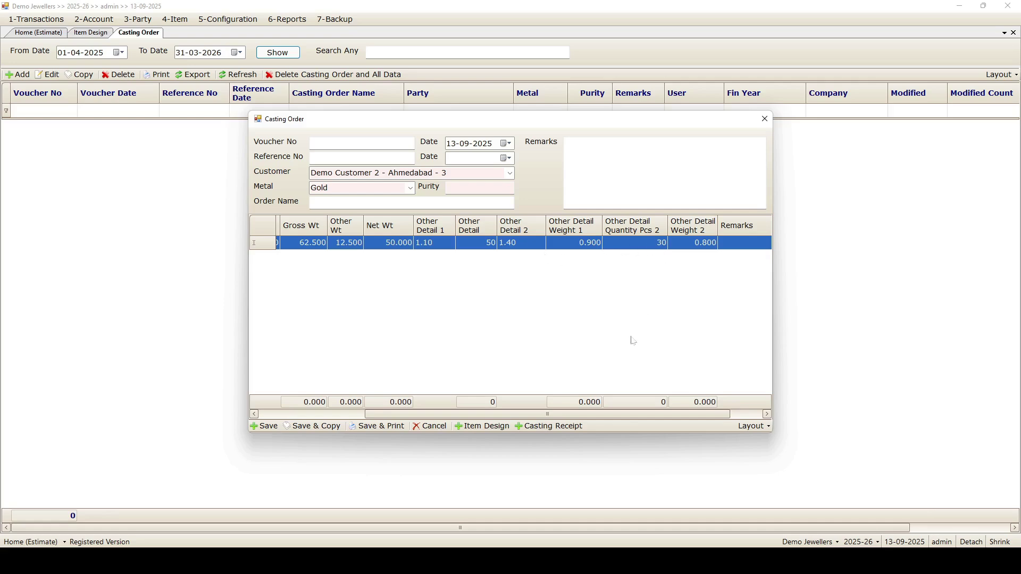
pyautogui.moveTo(627, 414)
pyautogui.mouseDown()
pyautogui.moveTo(574, 413)
pyautogui.moveTo(660, 409)
pyautogui.moveTo(509, 418)
pyautogui.moveTo(638, 414)
pyautogui.mouseUp()
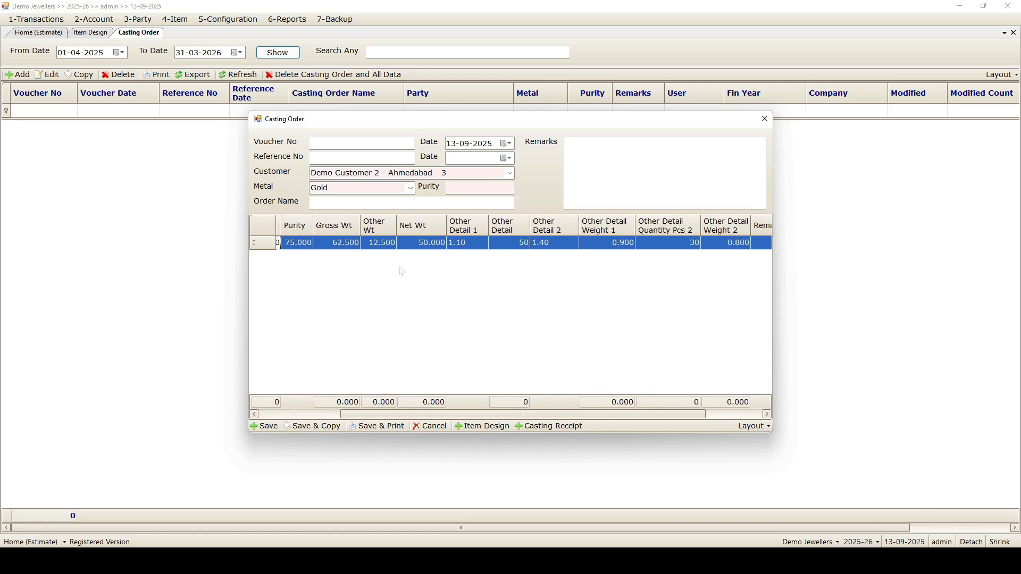
pyautogui.moveTo(480, 414); pyautogui.dragTo(385, 414)
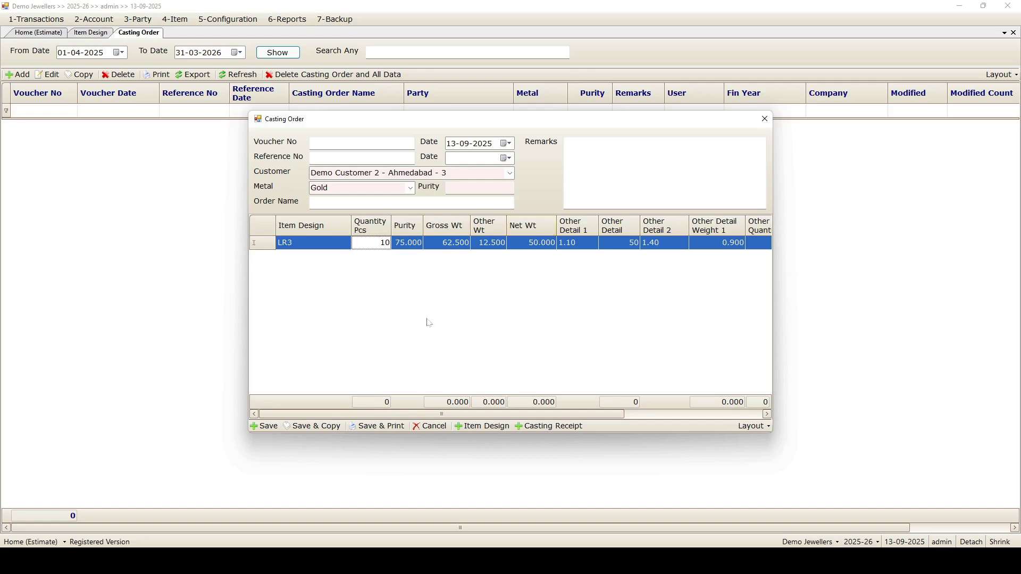
# Step: Set the casting order's purity to 75 and save it with the print option, without adding another record
pyautogui.click(377, 429)
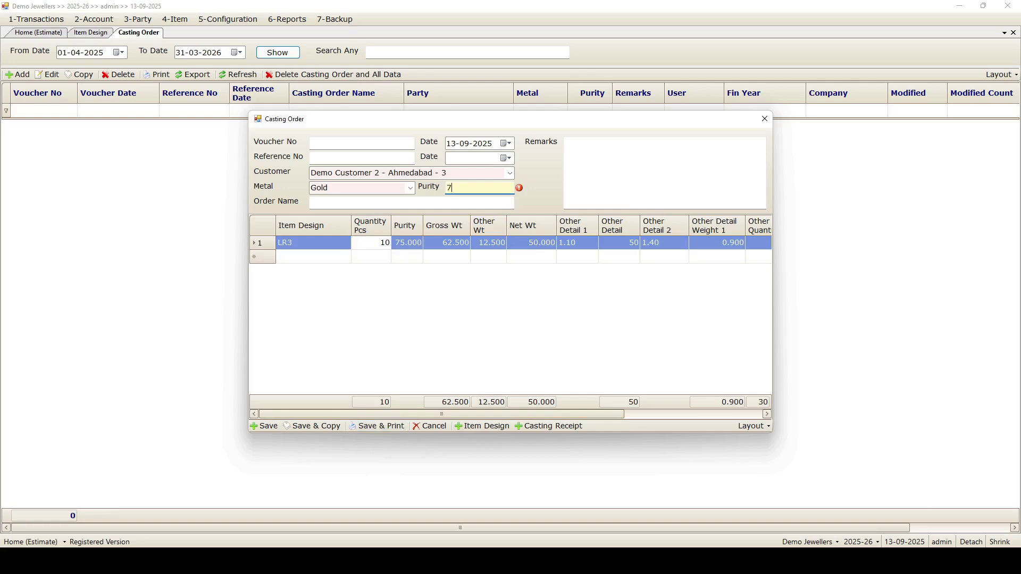
pyautogui.click(481, 302)
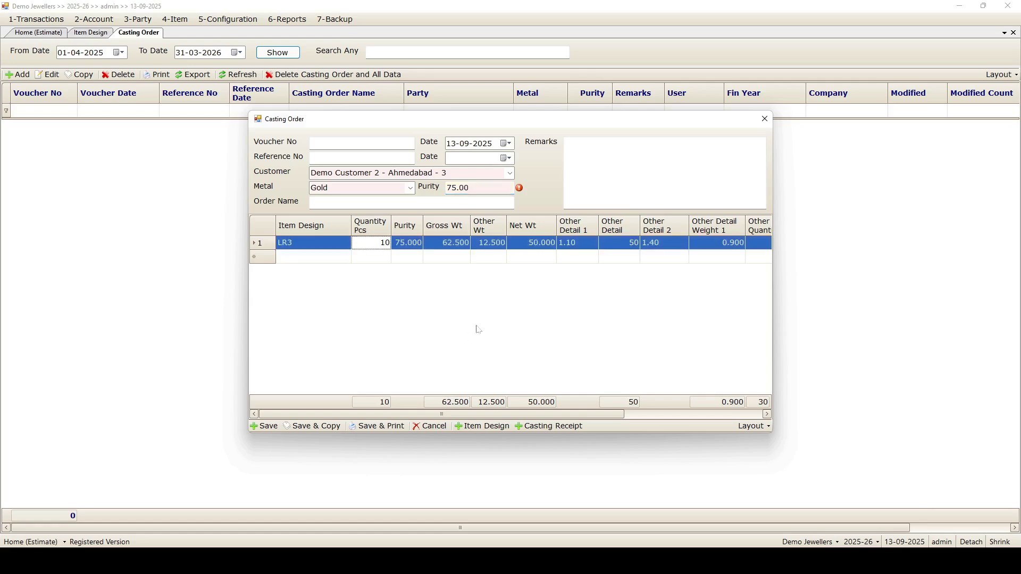
pyautogui.click(391, 426)
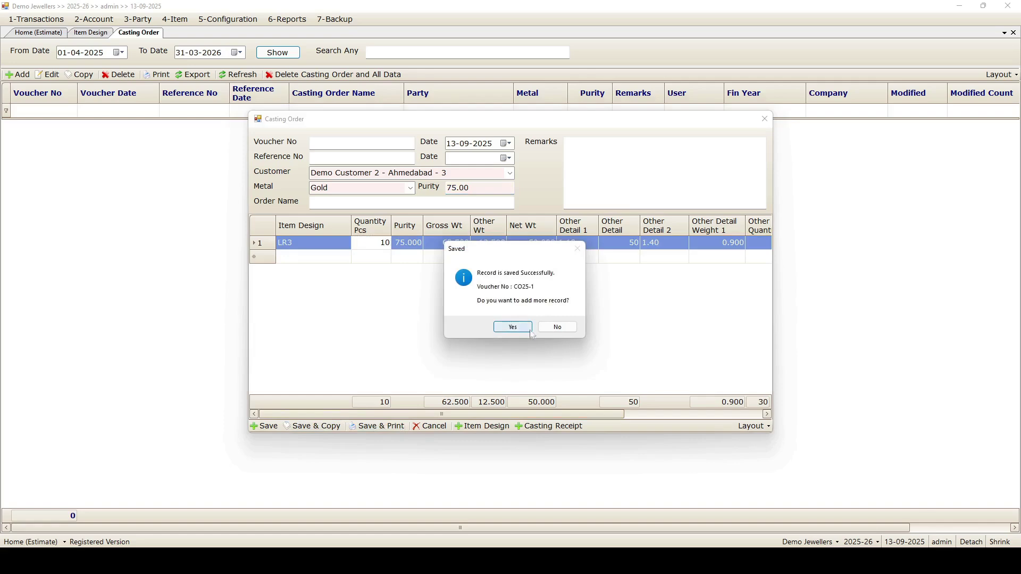
pyautogui.click(556, 328)
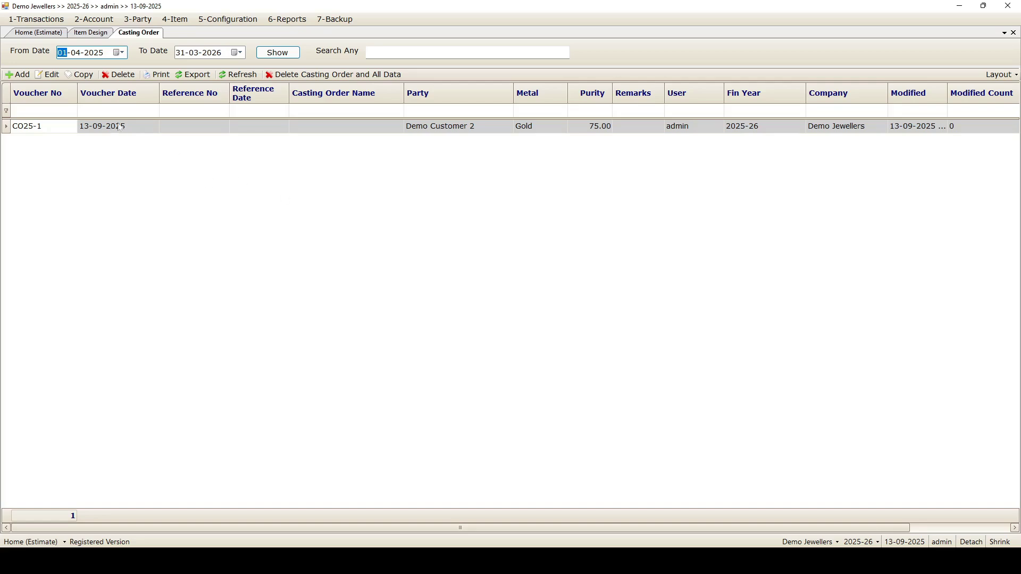
# Step: Preview the saved casting order's print in the JSpark Default report format at 150% zoom
pyautogui.click(193, 127)
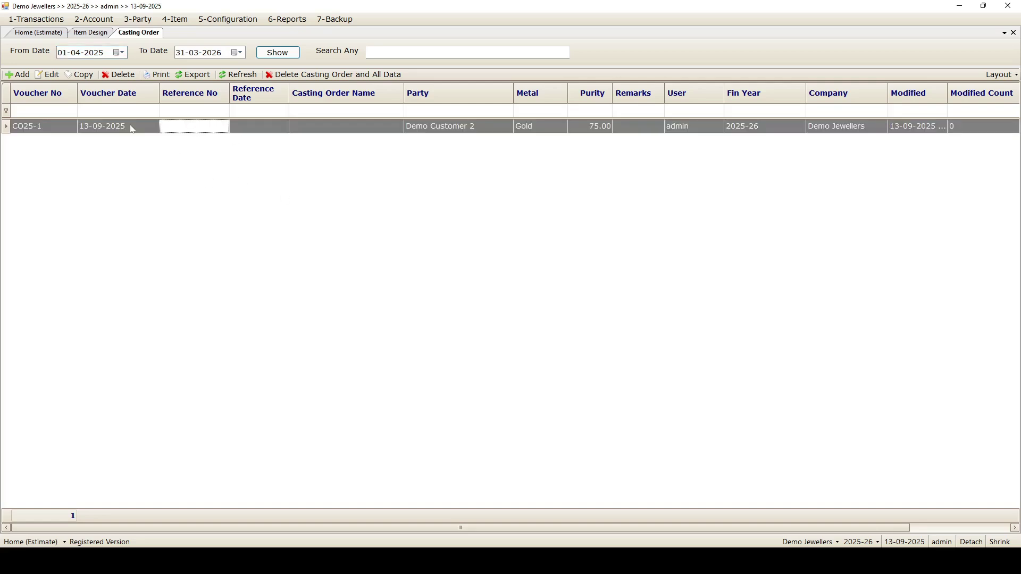
pyautogui.click(161, 75)
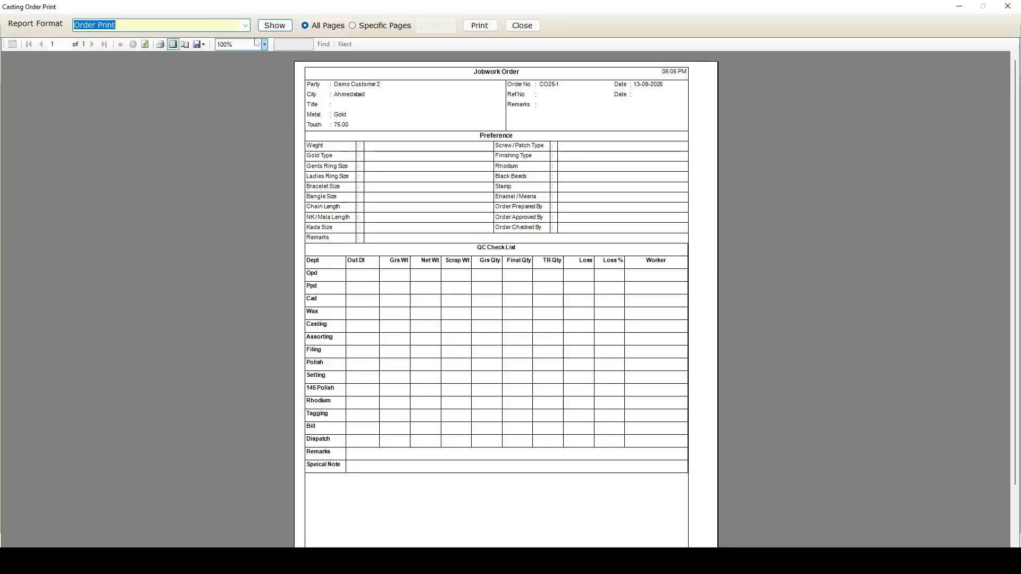
pyautogui.click(246, 26)
pyautogui.click(190, 47)
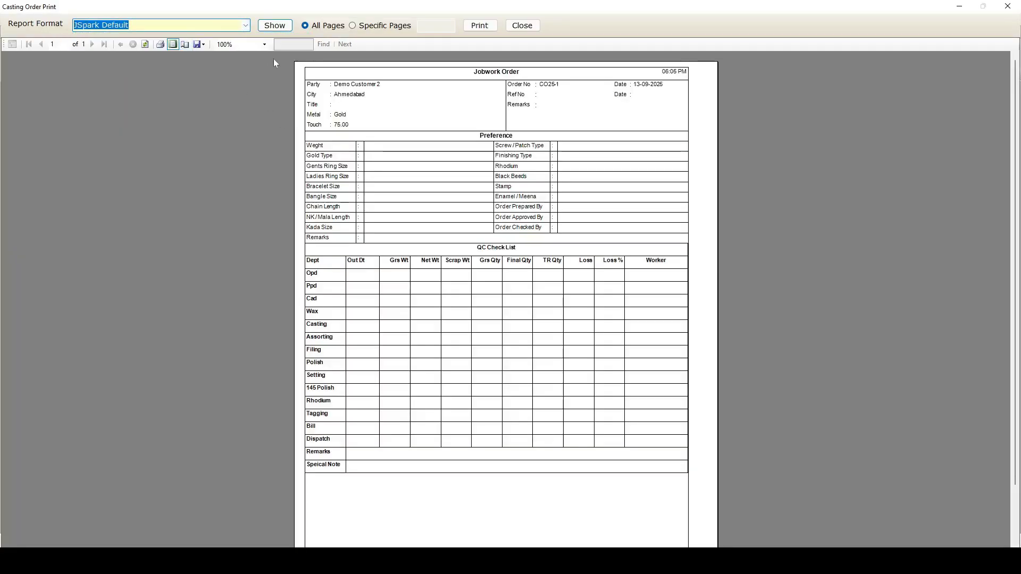
pyautogui.click(275, 26)
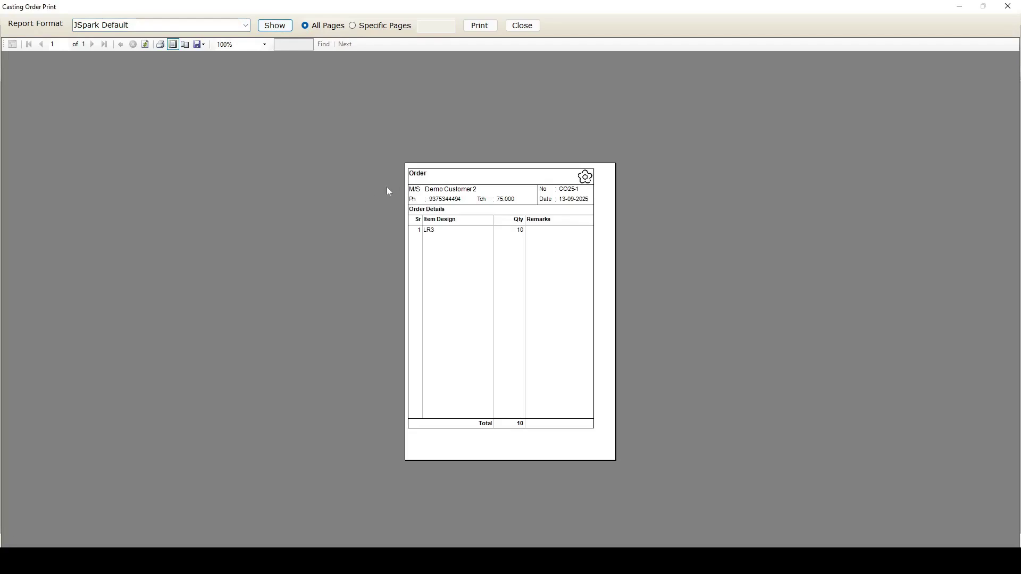
pyautogui.click(265, 44)
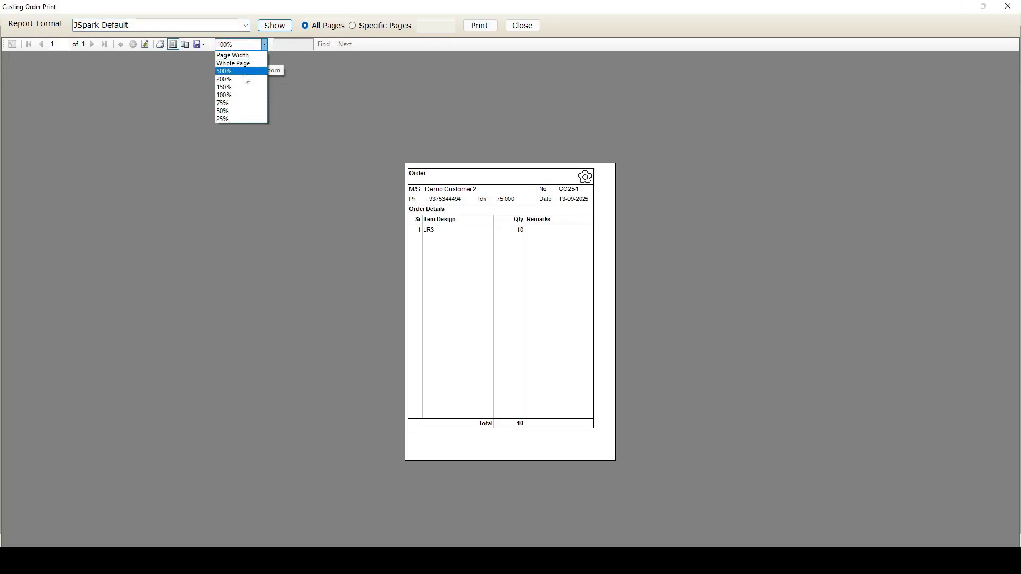
pyautogui.click(236, 87)
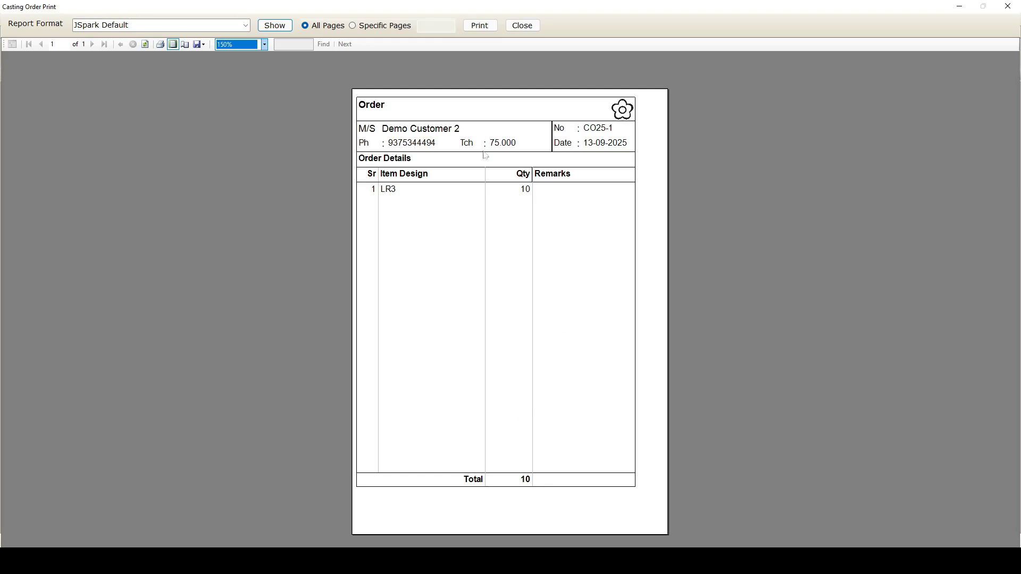
# Step: Show the casting order print in the Image List report format
pyautogui.click(245, 25)
pyautogui.click(175, 54)
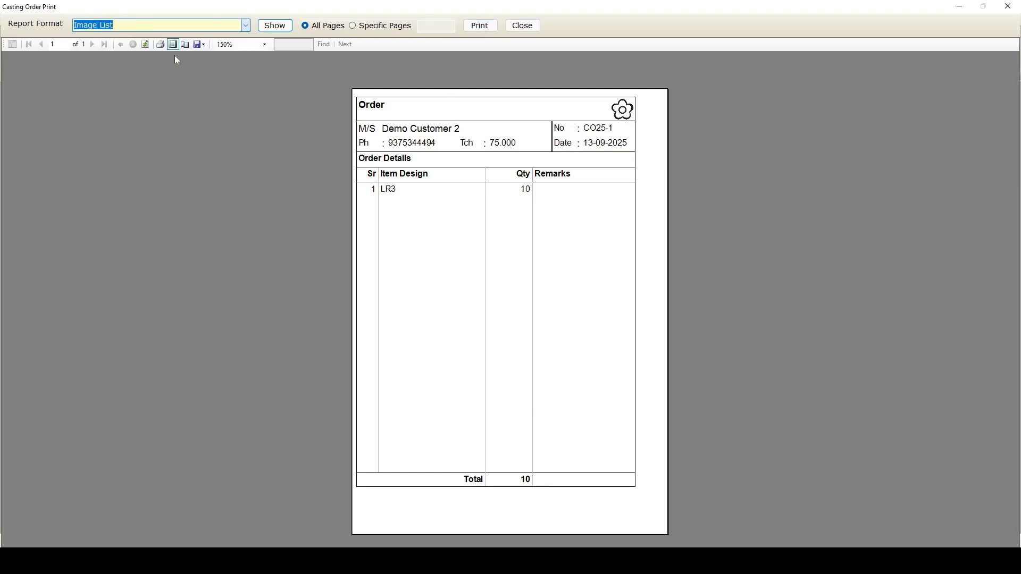
pyautogui.click(275, 25)
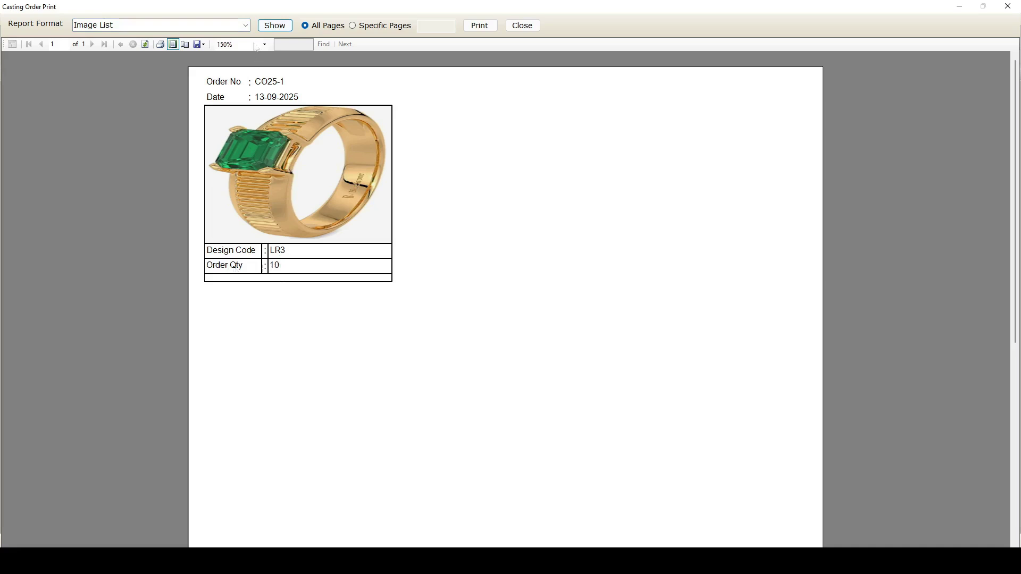
# Step: Show the casting order in the Order Print format and examine its preference section and QC check list
pyautogui.click(246, 25)
pyautogui.click(180, 62)
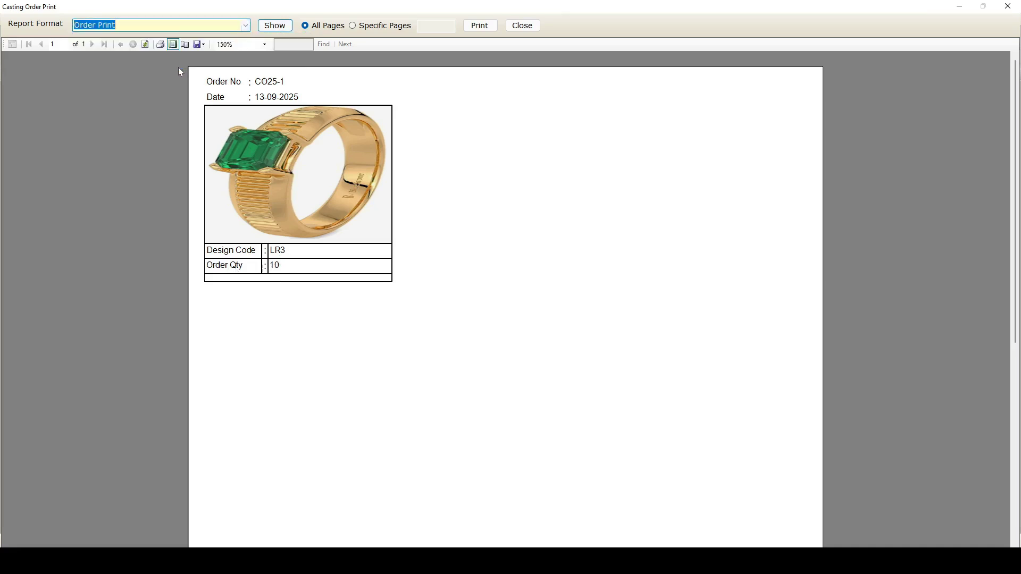
pyautogui.click(275, 25)
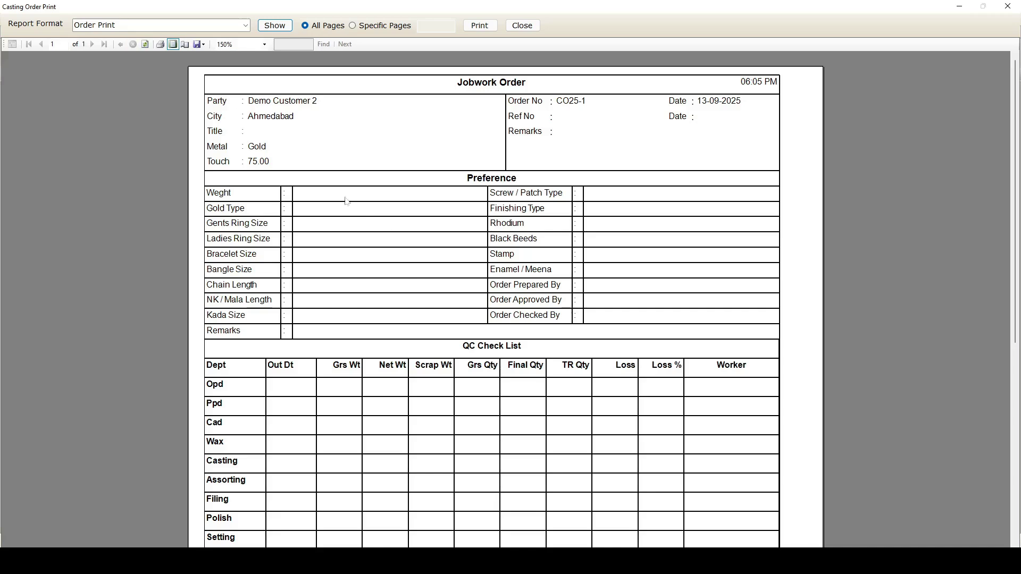
pyautogui.scroll(-1, 471, 197)
pyautogui.scroll(1, 471, 197)
pyautogui.scroll(-1, 593, 163)
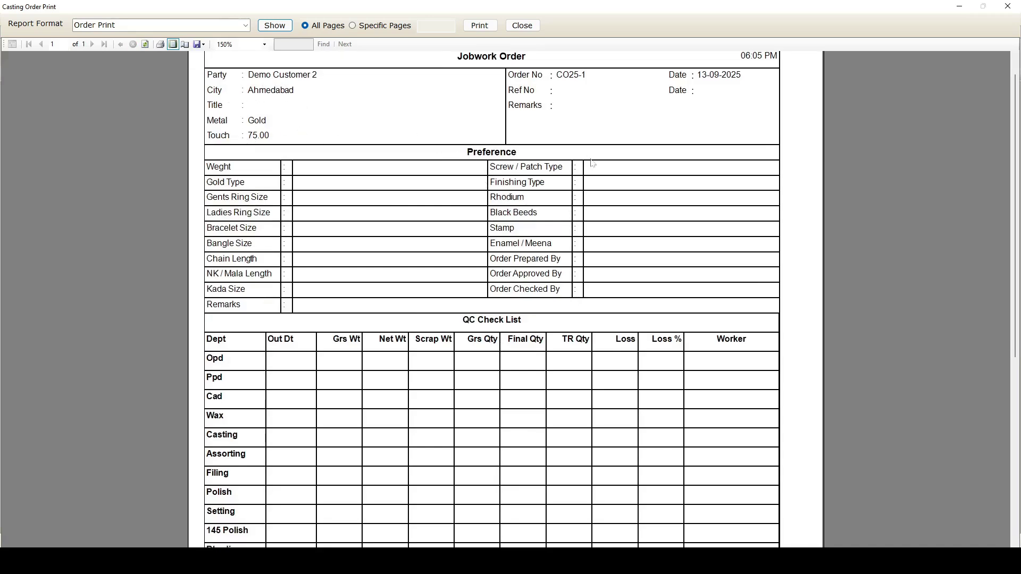
pyautogui.scroll(1, 593, 163)
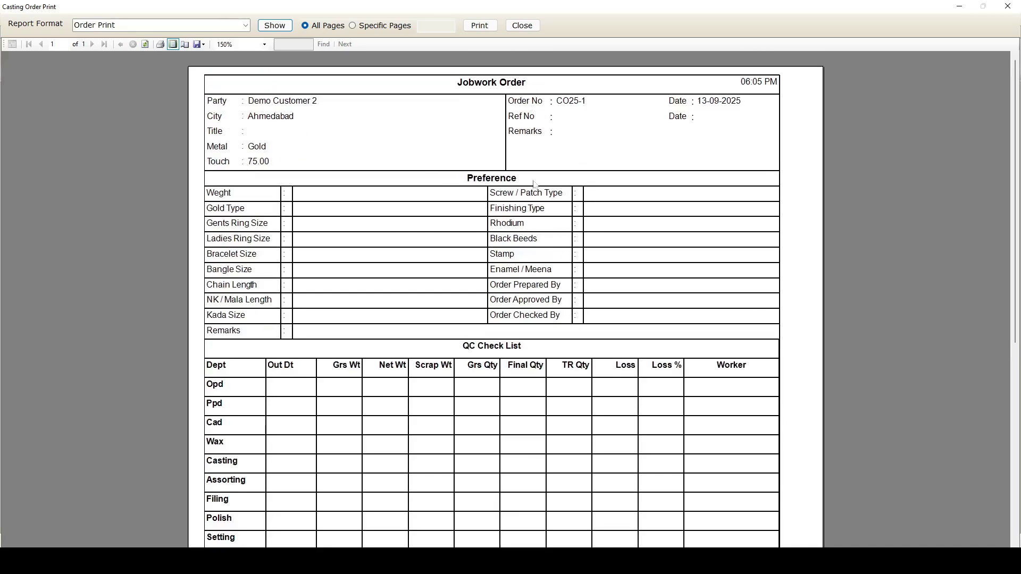
pyautogui.scroll(-12, 531, 187)
pyautogui.scroll(5, 529, 192)
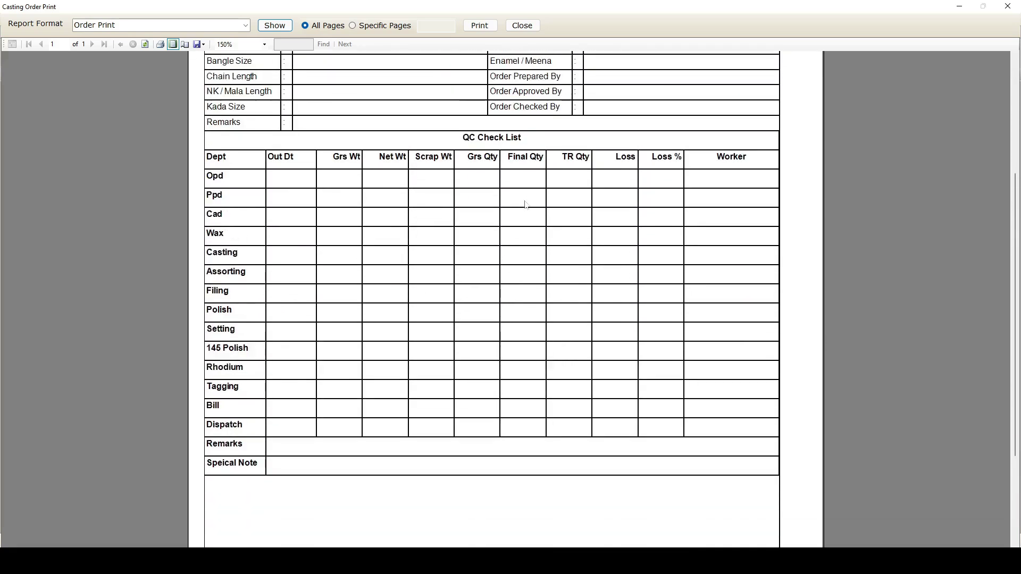
pyautogui.scroll(8, 525, 205)
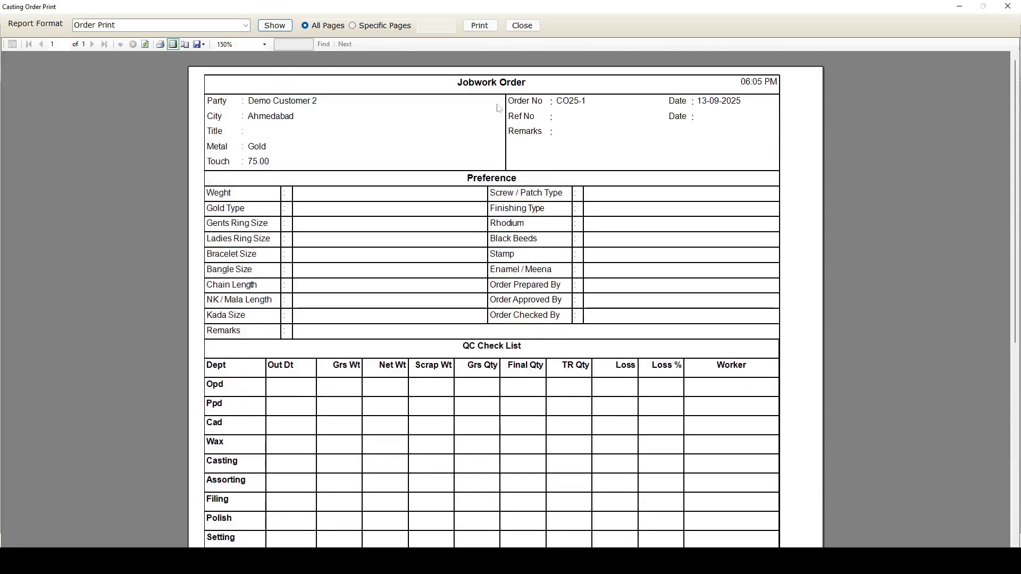
# Step: Close the casting order print preview and start a new purchase estimate
pyautogui.press('Escape')
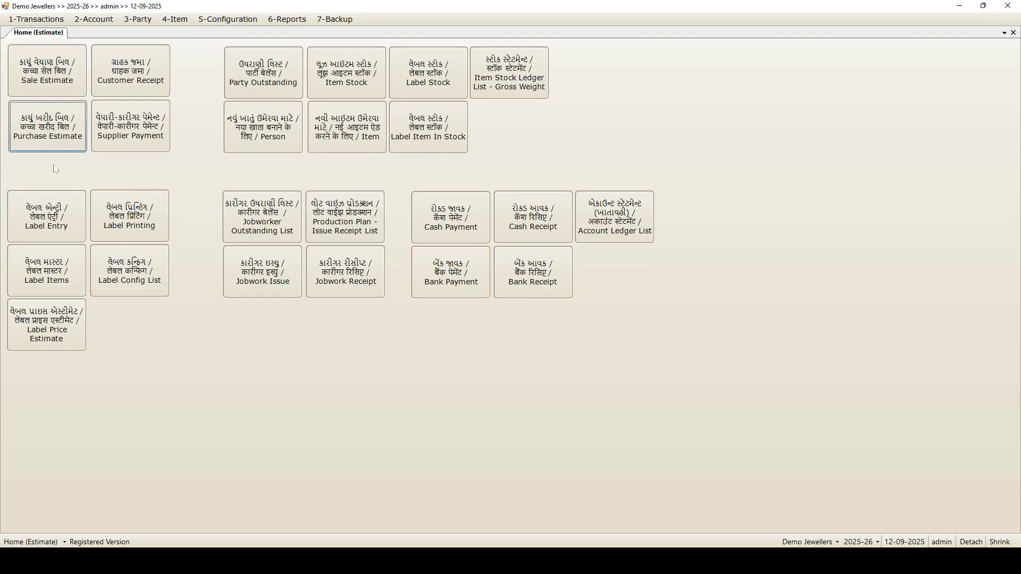
pyautogui.click(51, 132)
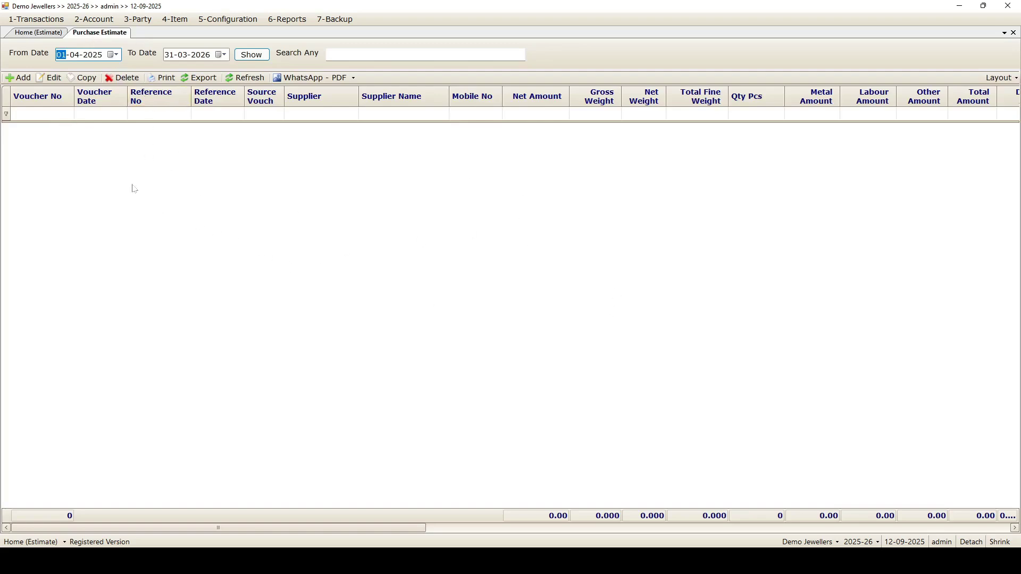
pyautogui.click(19, 78)
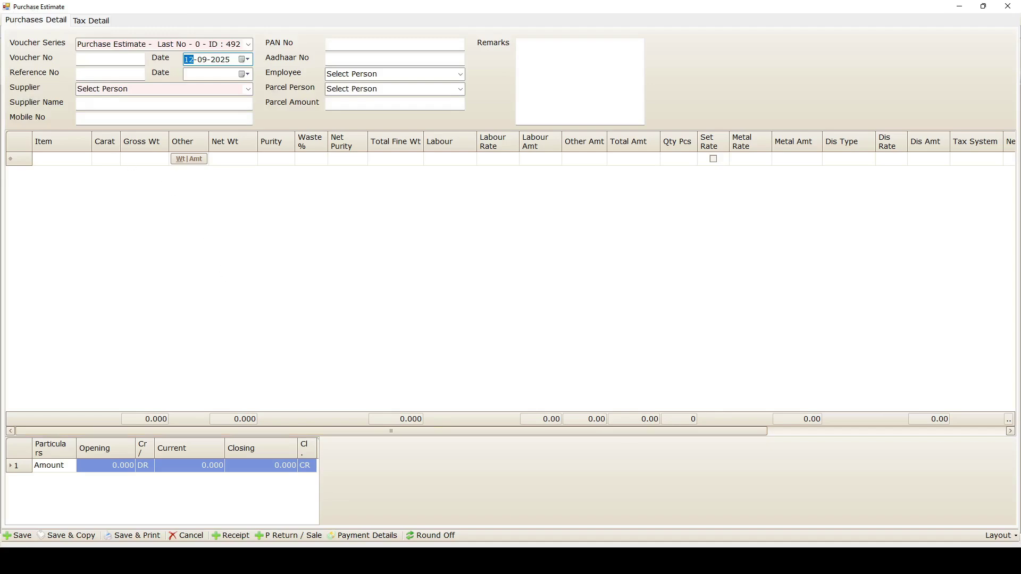
pyautogui.click(111, 59)
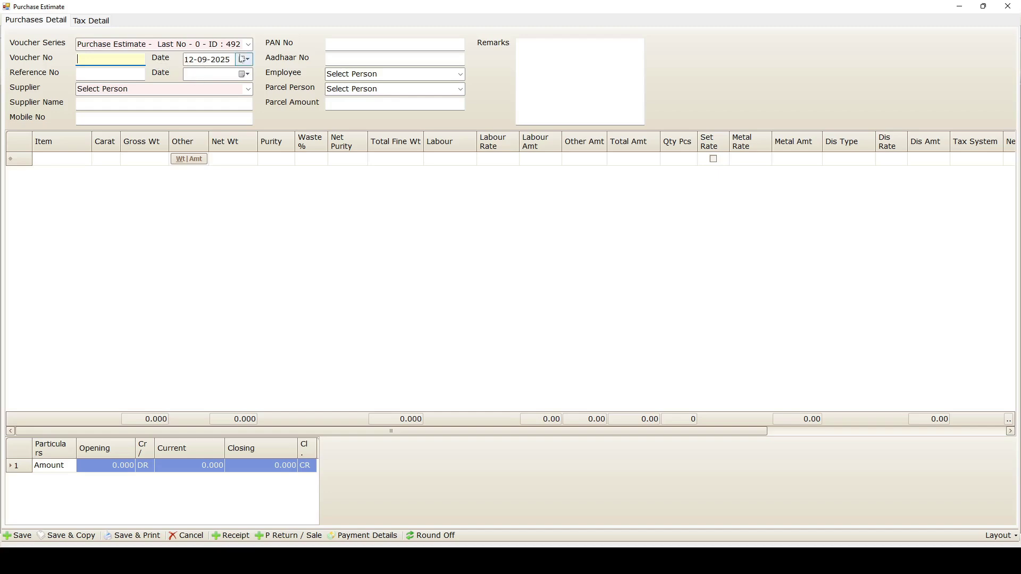
# Step: Try 03-09-2025 and 17-09-2025 as the purchase estimate's voucher date and return it to 12-09-2025
pyautogui.click(248, 59)
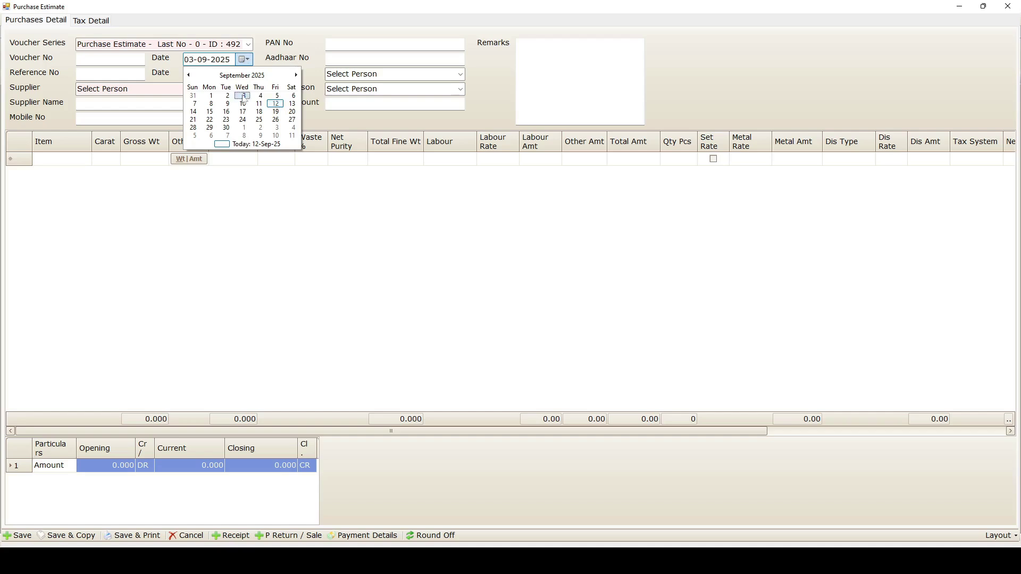
pyautogui.click(243, 96)
pyautogui.click(248, 59)
pyautogui.click(243, 112)
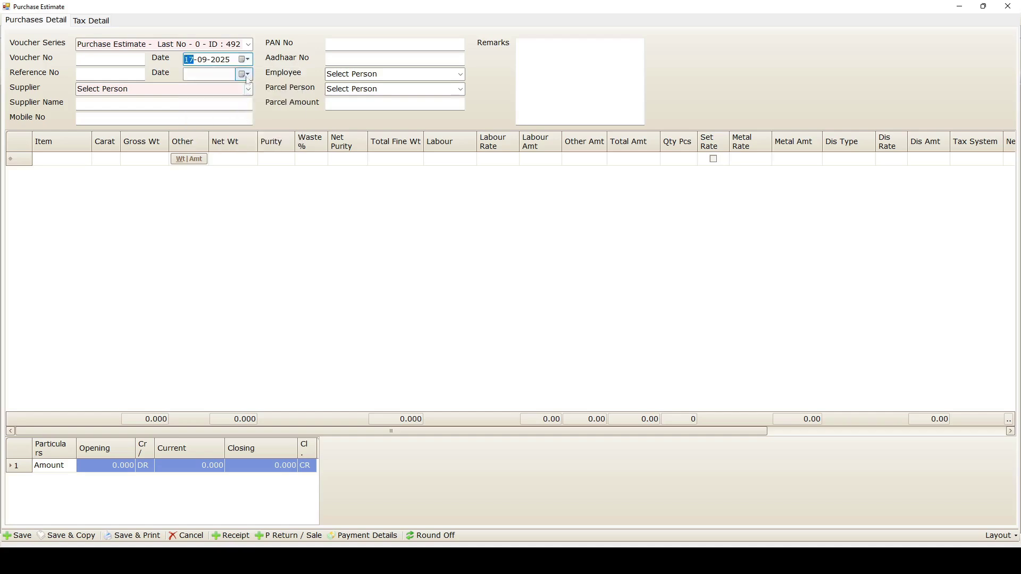
pyautogui.click(248, 59)
pyautogui.click(276, 104)
# Step: Select Demo Supplier 1 - Ahmedabad as the supplier of the purchase estimate
pyautogui.click(135, 88)
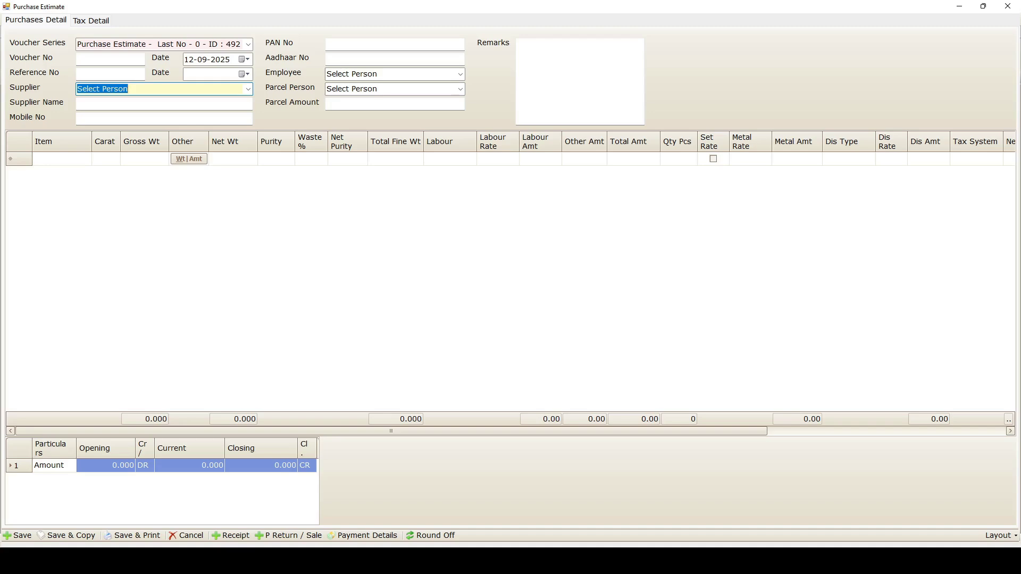
pyautogui.click(248, 90)
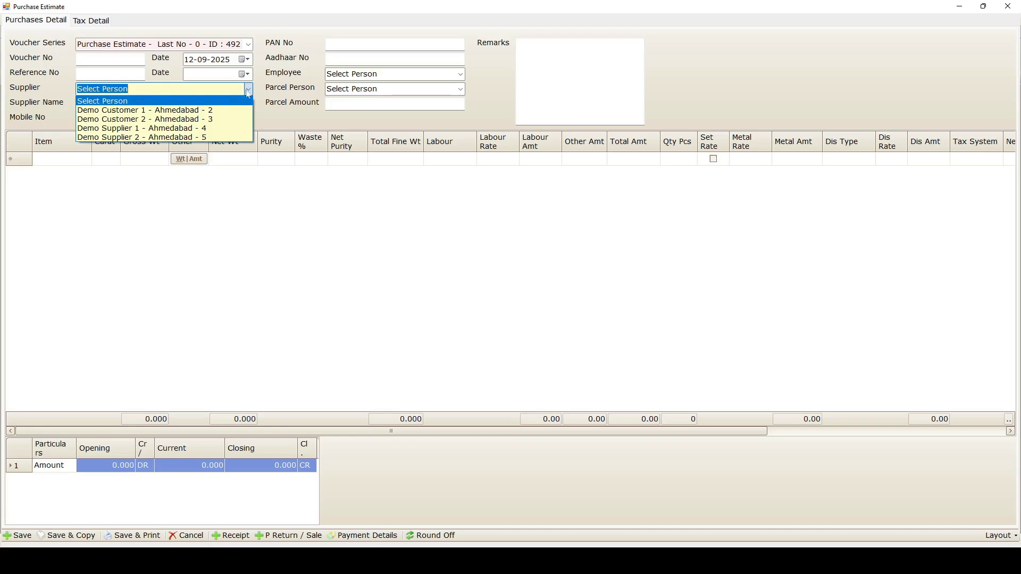
pyautogui.click(203, 129)
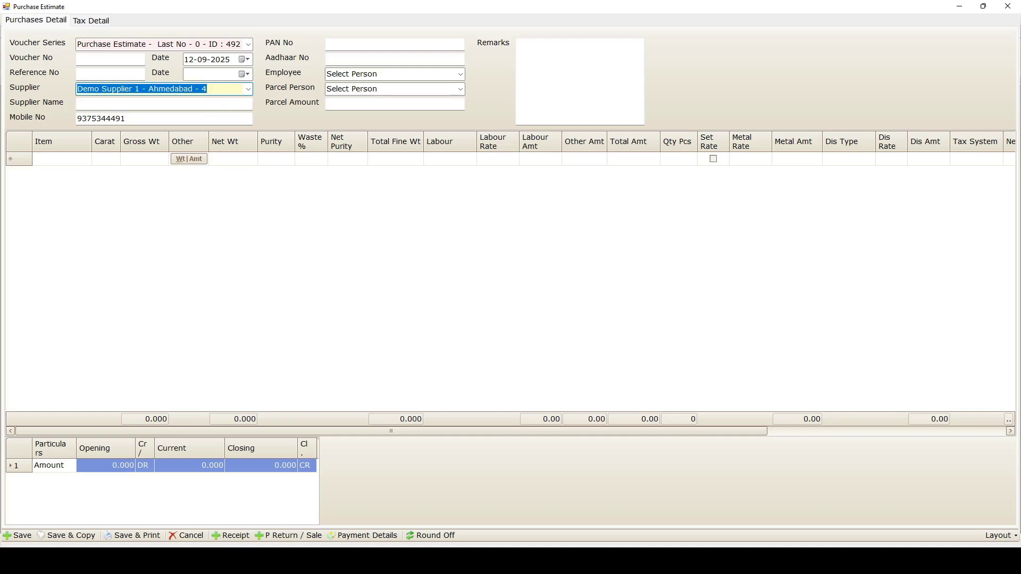
# Step: Open a blank person form from the Supplier field, look through its fields and close it without saving
pyautogui.click(213, 89)
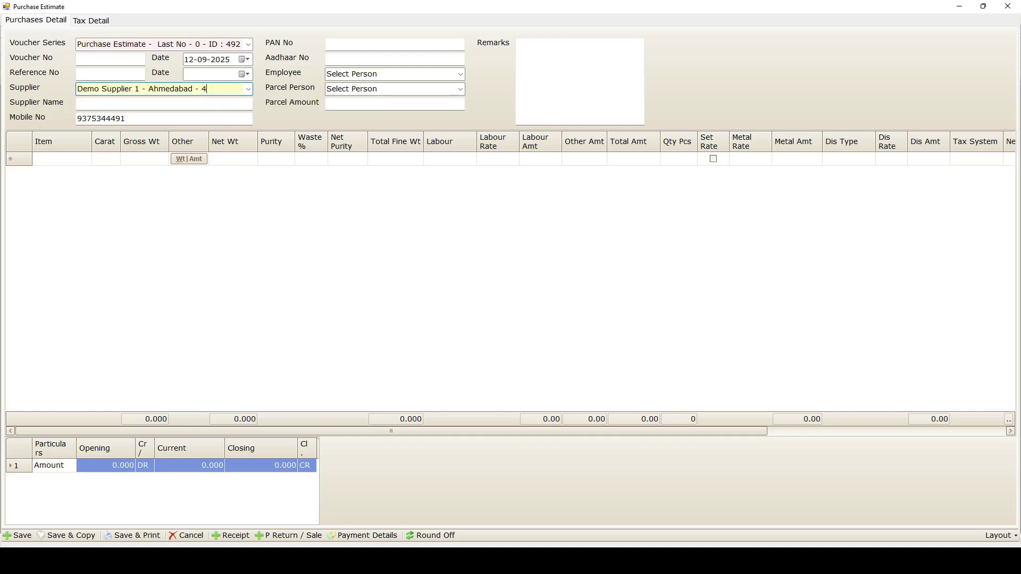
pyautogui.press('F2')
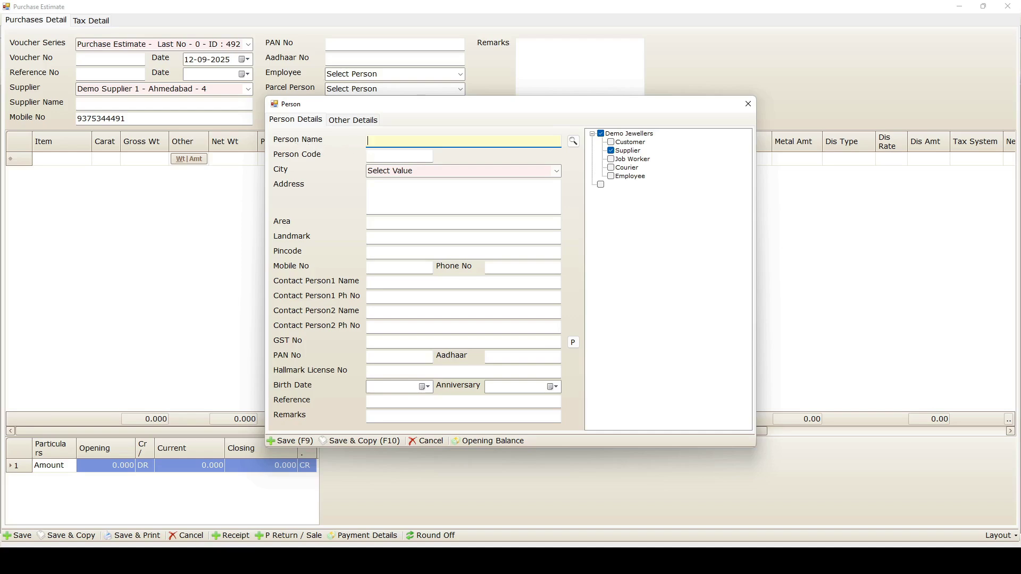
pyautogui.press('Return')
pyautogui.press('Return')
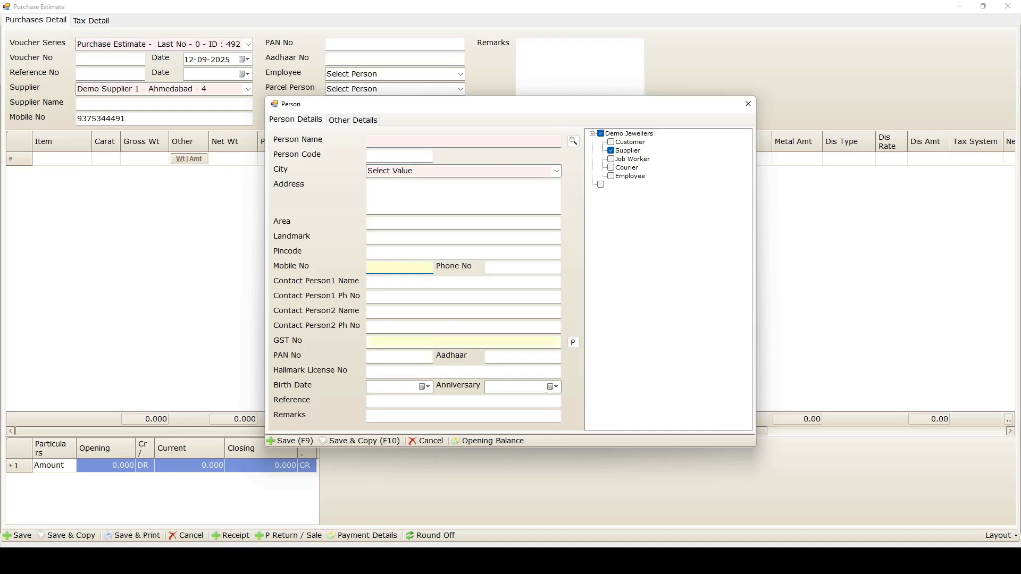
pyautogui.press('Return')
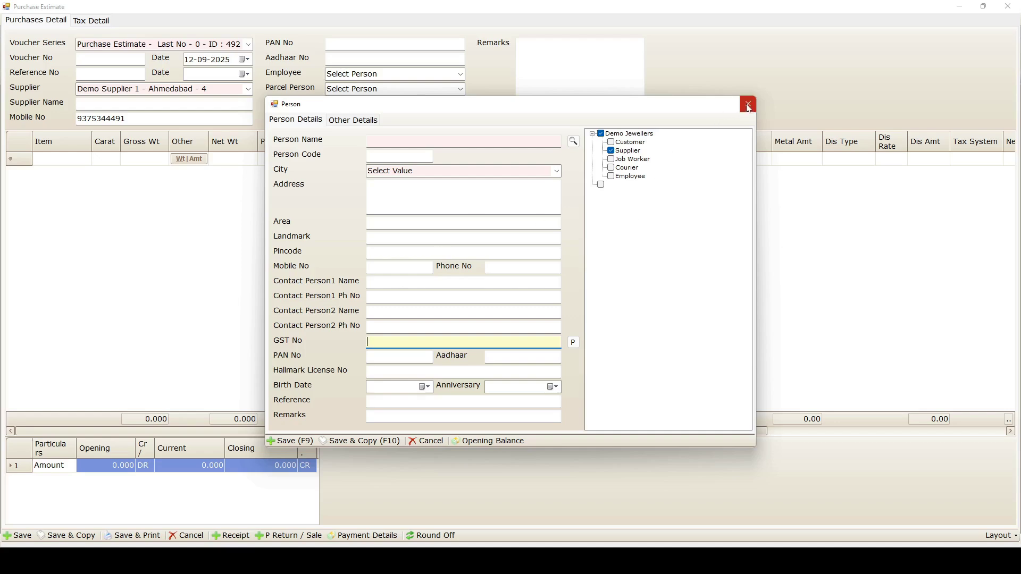
pyautogui.click(748, 104)
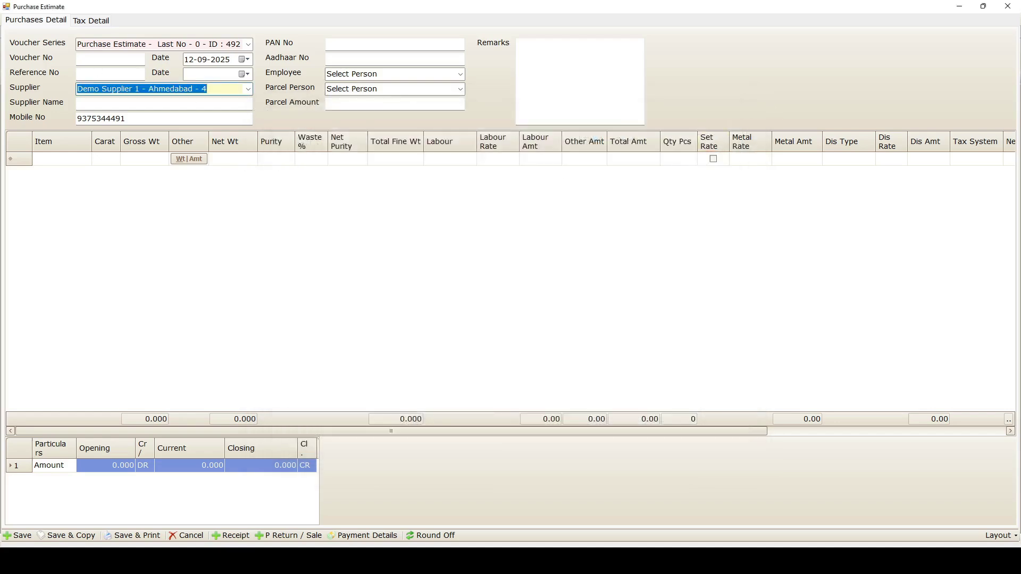
# Step: Add Fine Gold as the first item of the estimate with a gross weight of 100
pyautogui.click(80, 160)
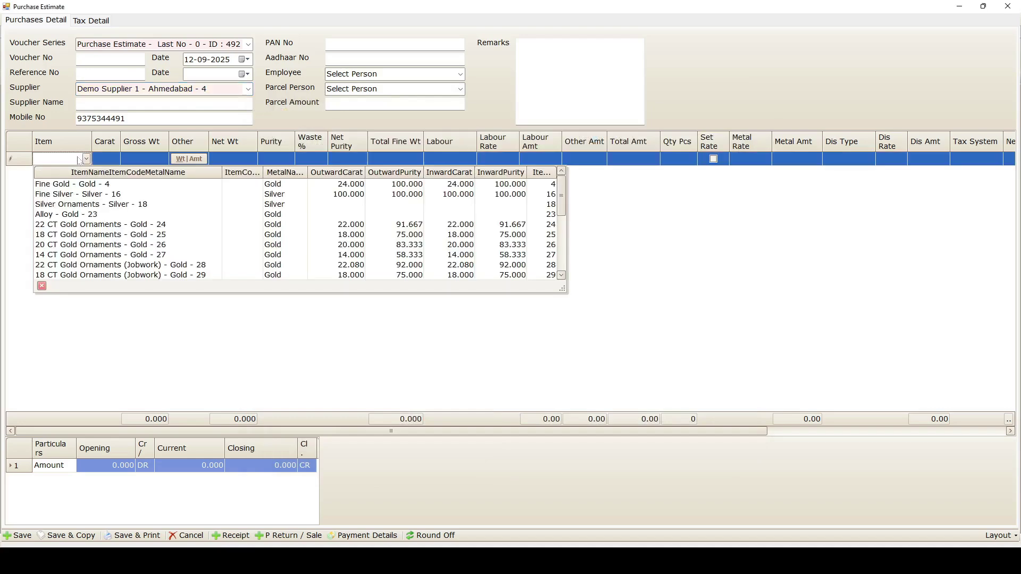
pyautogui.click(80, 186)
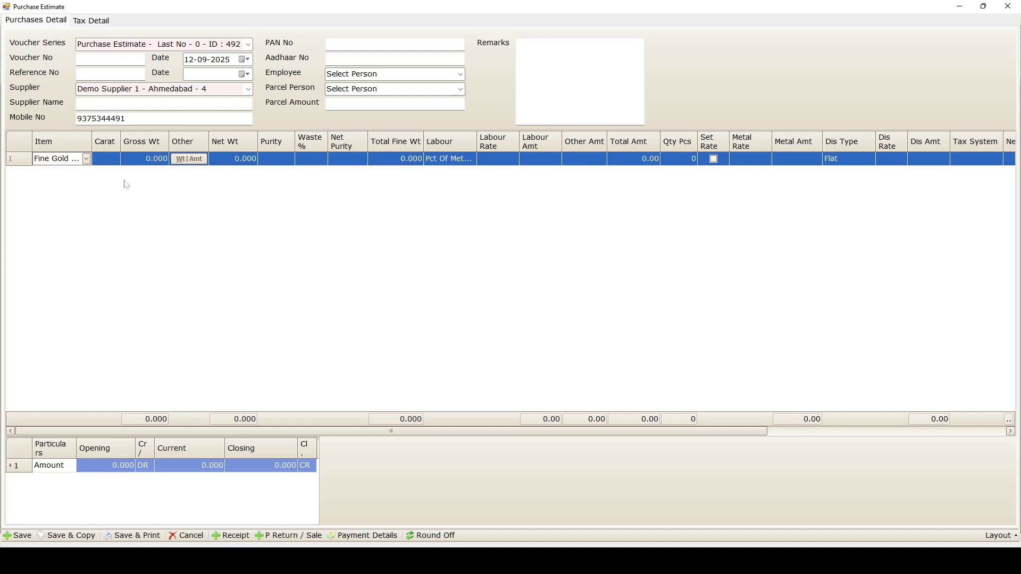
pyautogui.click(144, 159)
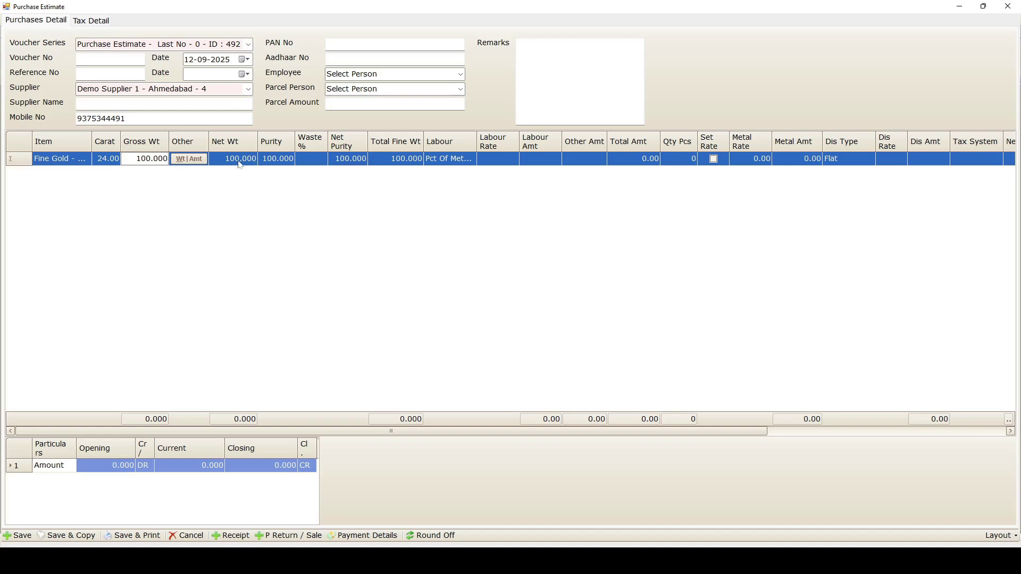
# Step: Add a Stone charge to the Fine Gold item with an item weight of 5 and an amount of 1500
pyautogui.click(187, 159)
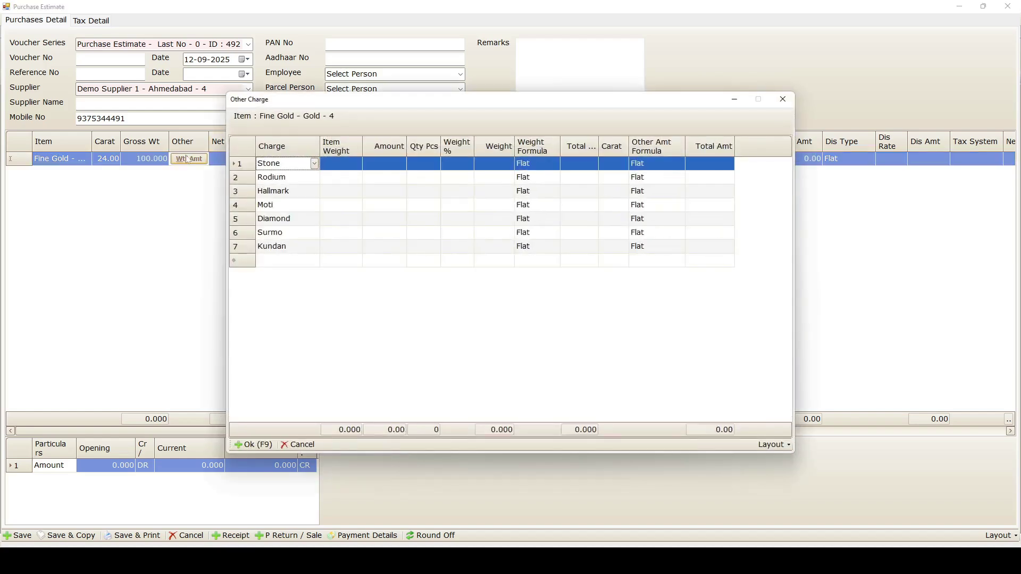
pyautogui.press('Return')
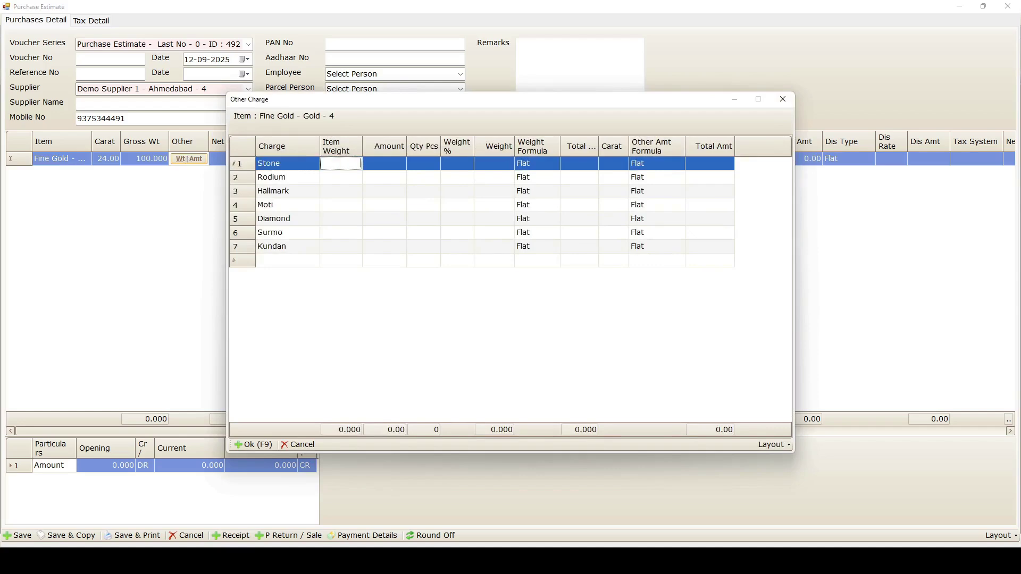
pyautogui.write('5')
pyautogui.press('Return')
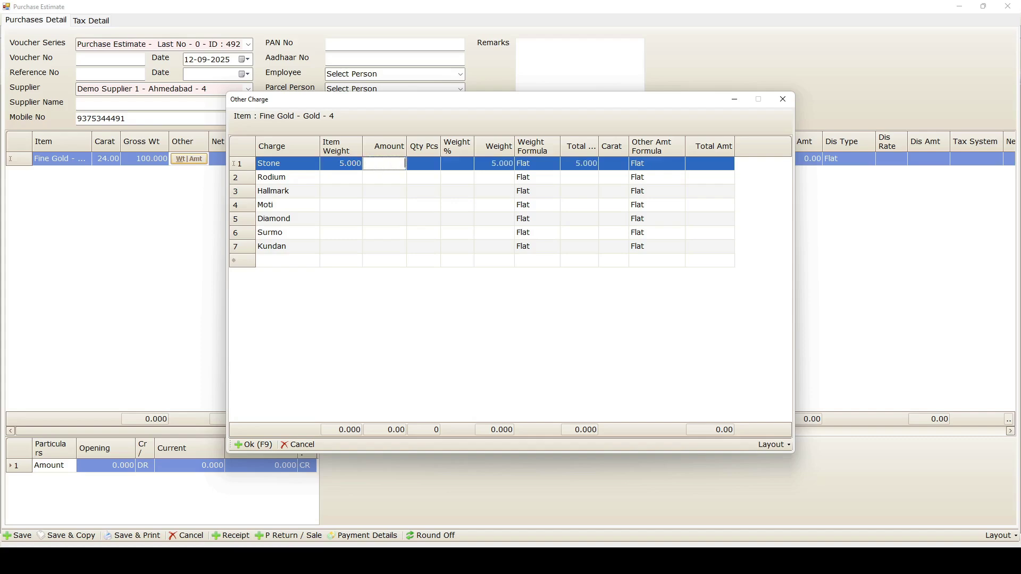
pyautogui.write('1500')
pyautogui.click(255, 445)
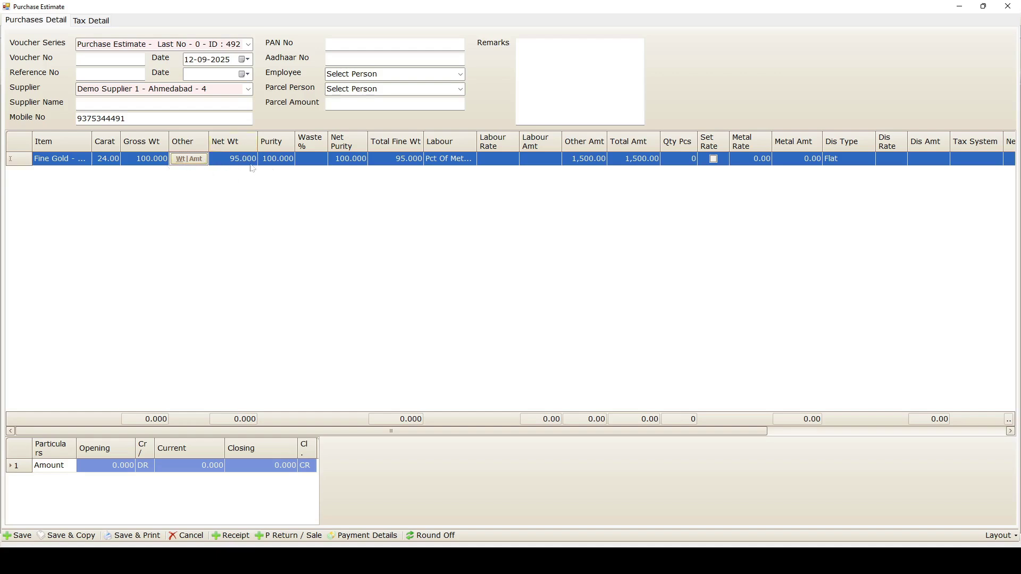
# Step: Set the Fine Gold item's waste to 3% and its labour amount to 2,000, completing the row
pyautogui.click(310, 159)
pyautogui.write('3')
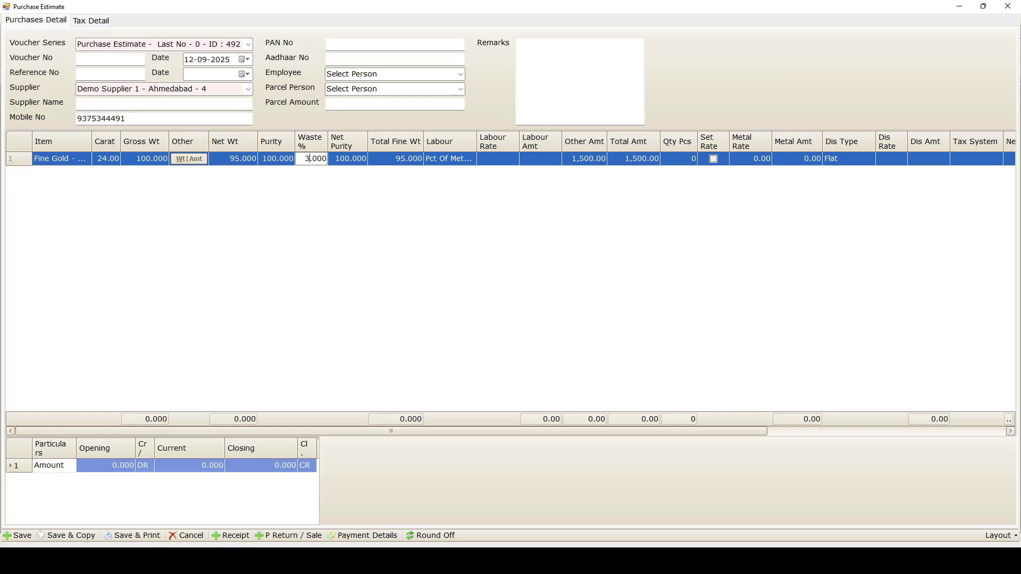
pyautogui.press('Return')
pyautogui.click(534, 159)
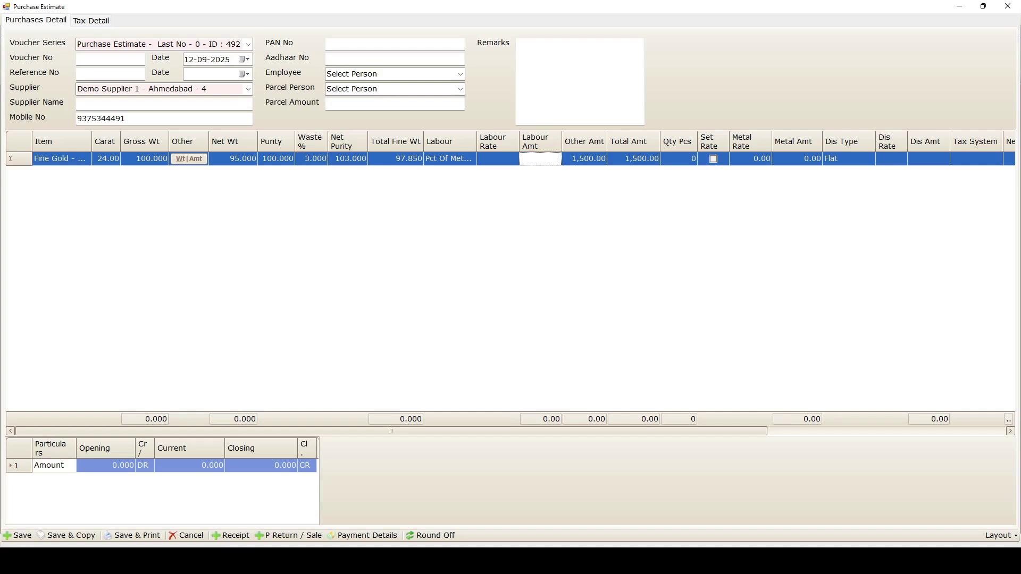
pyautogui.write('20')
pyautogui.click(256, 484)
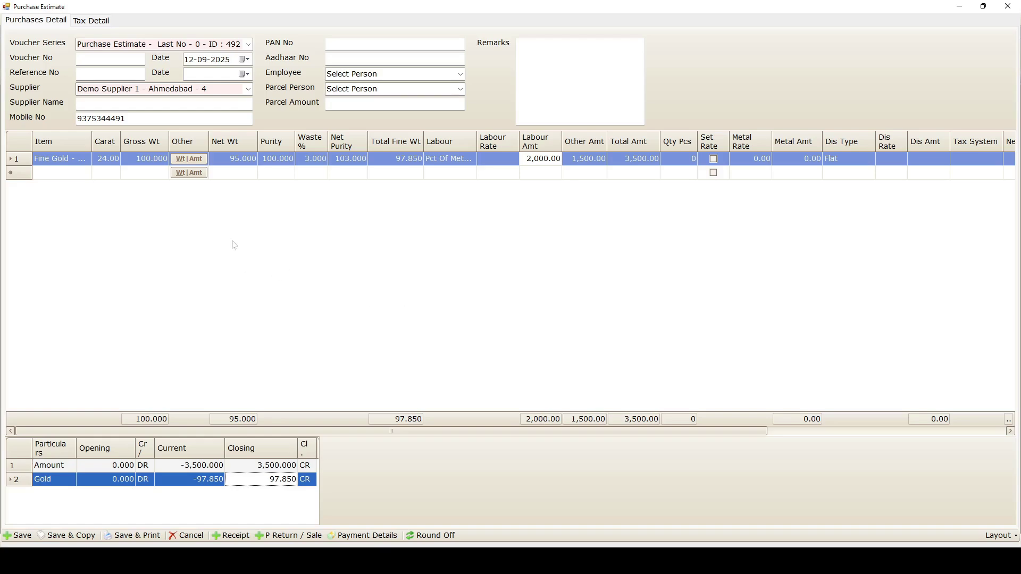
# Step: Open the estimate's supplier payment details and enter an amount payment of 3,500 from the Cash In Hand account
pyautogui.click(364, 536)
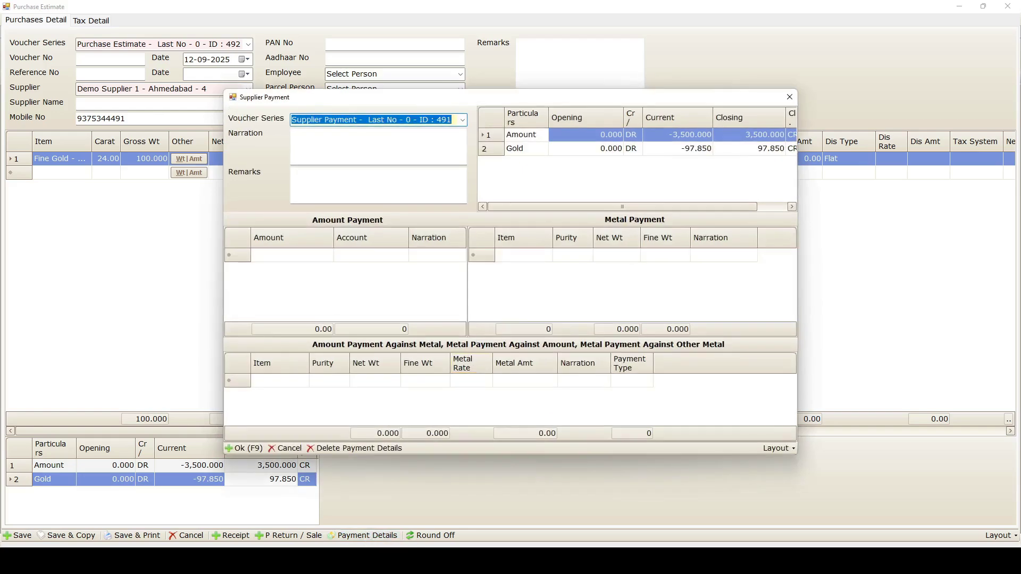
pyautogui.moveTo(476, 99); pyautogui.dragTo(481, 74)
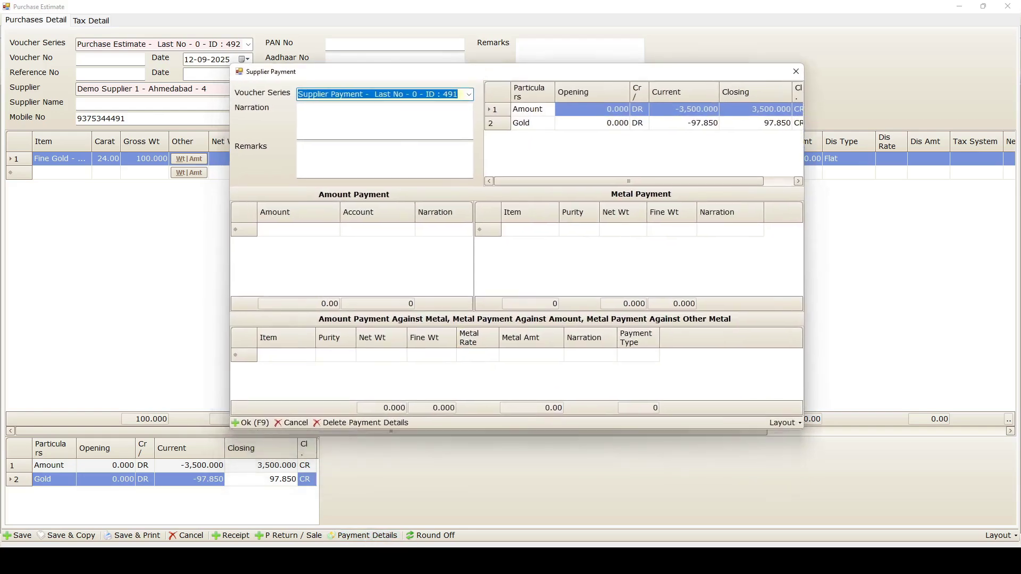
pyautogui.click(572, 171)
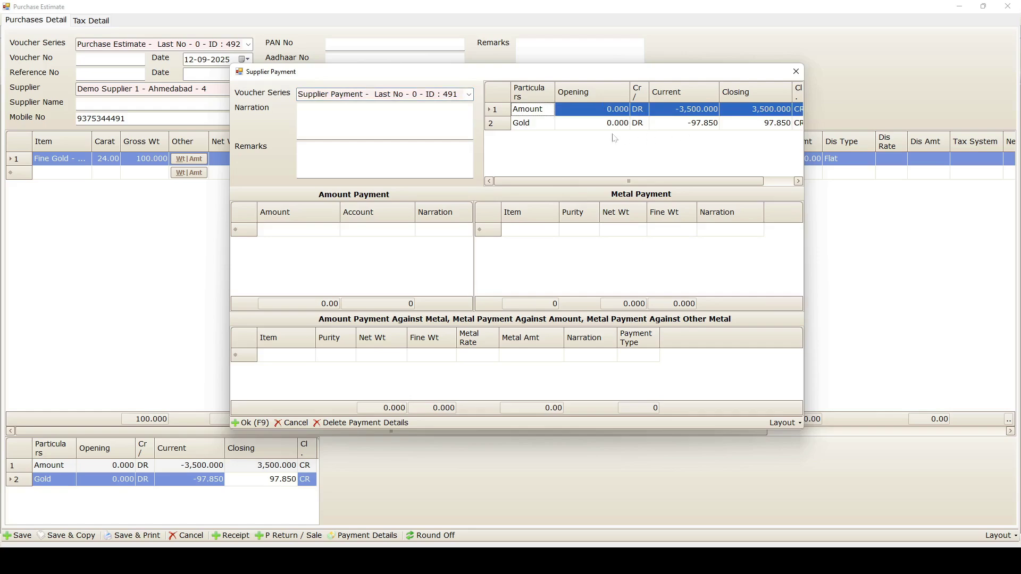
pyautogui.click(312, 231)
pyautogui.write('35')
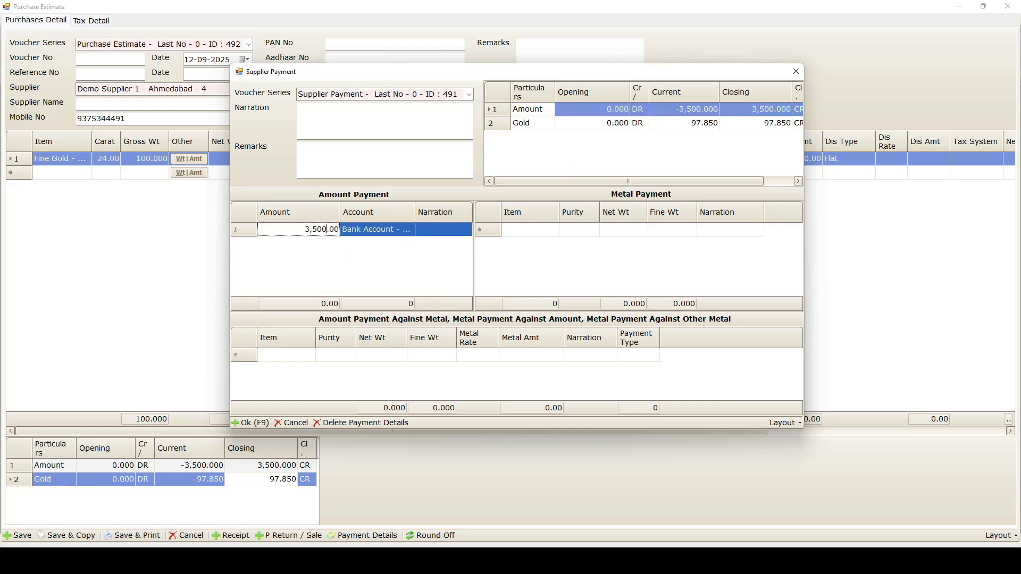
pyautogui.click(370, 235)
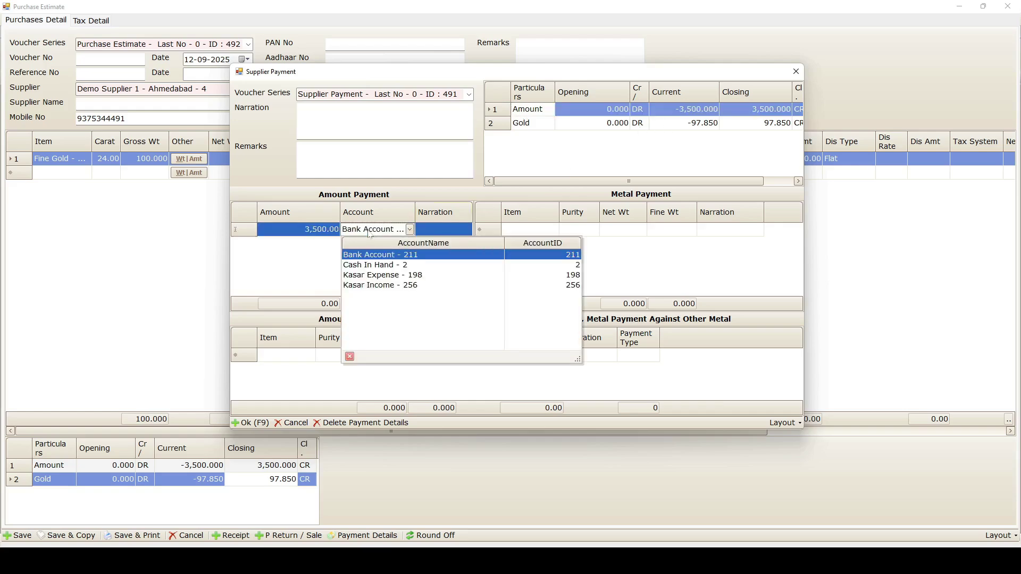
pyautogui.click(364, 265)
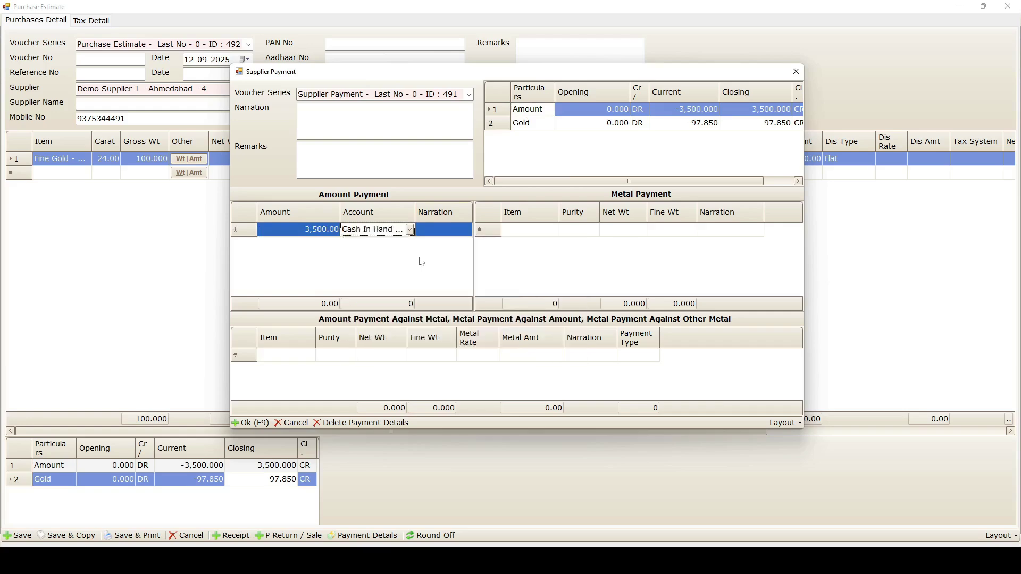
# Step: Add a metal payment of Fine Gold with a net weight of 50 to the supplier payment
pyautogui.click(516, 263)
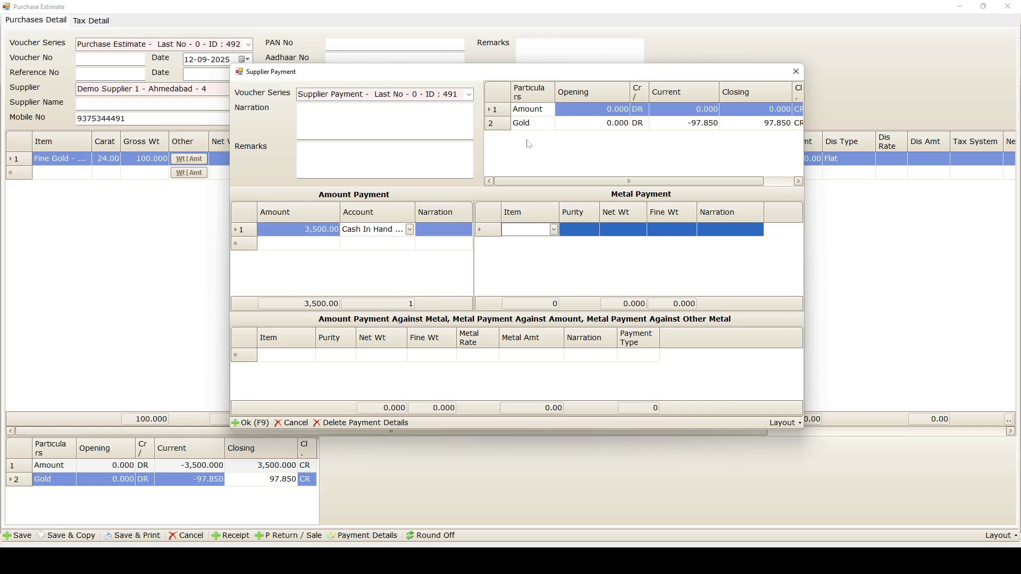
pyautogui.click(554, 230)
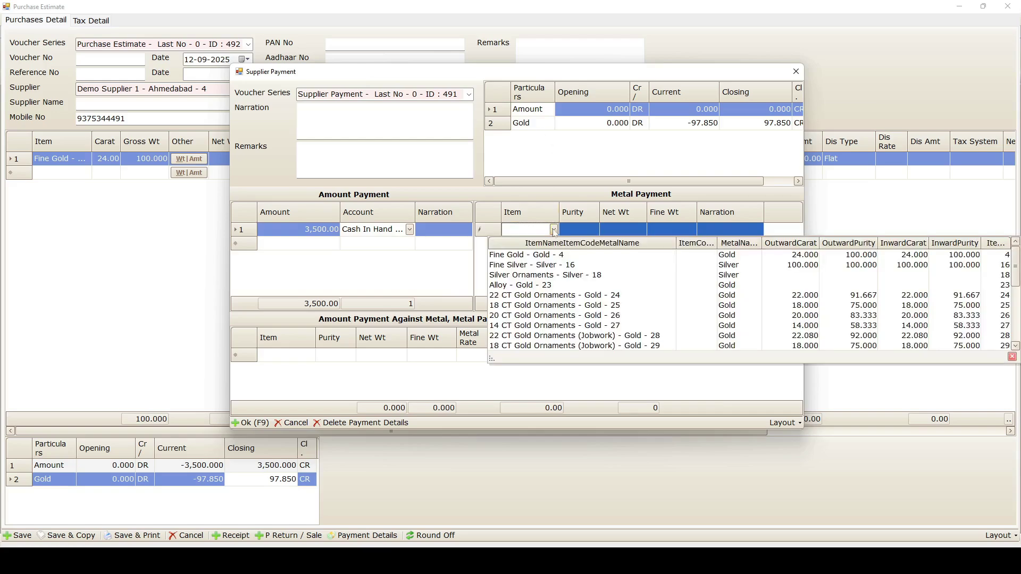
pyautogui.click(557, 254)
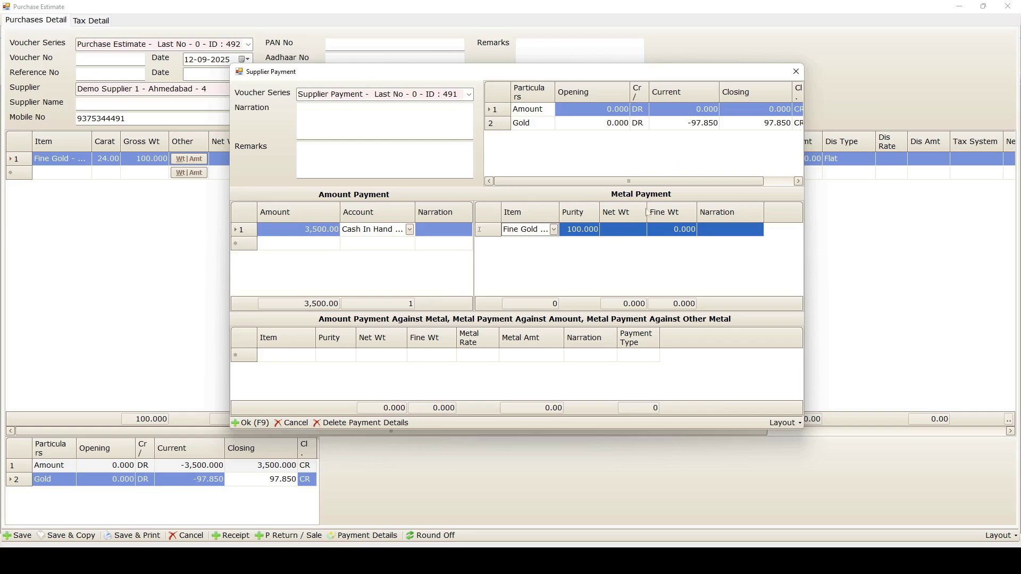
pyautogui.click(626, 233)
pyautogui.write('50')
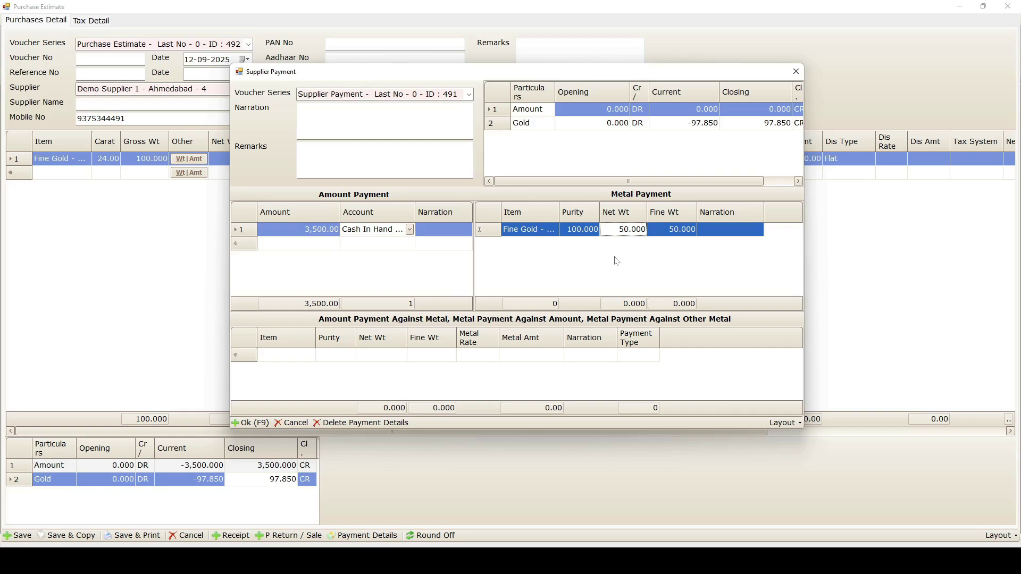
pyautogui.click(425, 374)
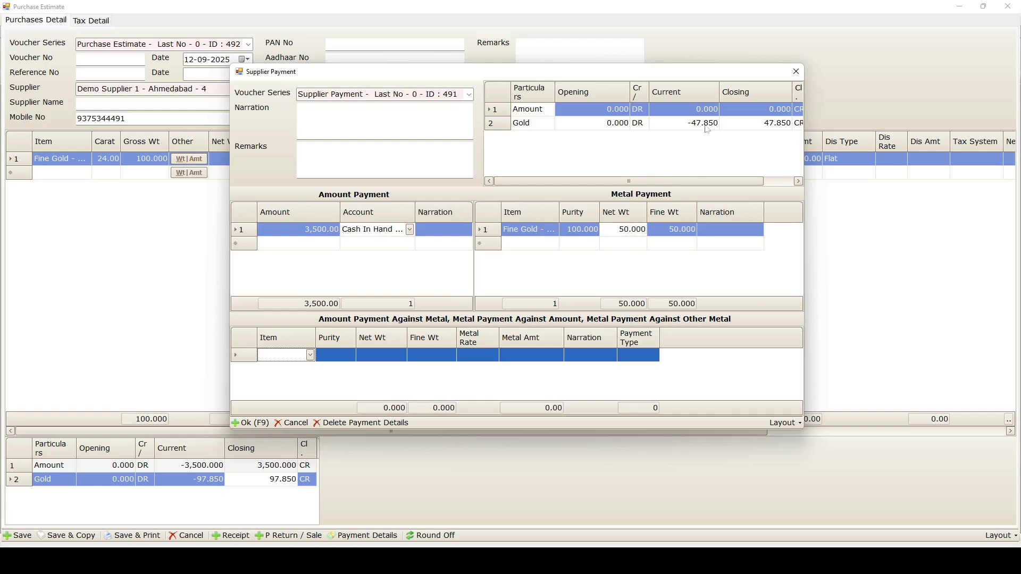
# Step: Add a 22 CT Gold Ornaments - Gold - 24 entry with a net weight of 47 to the payment-against-metal grid
pyautogui.click(311, 356)
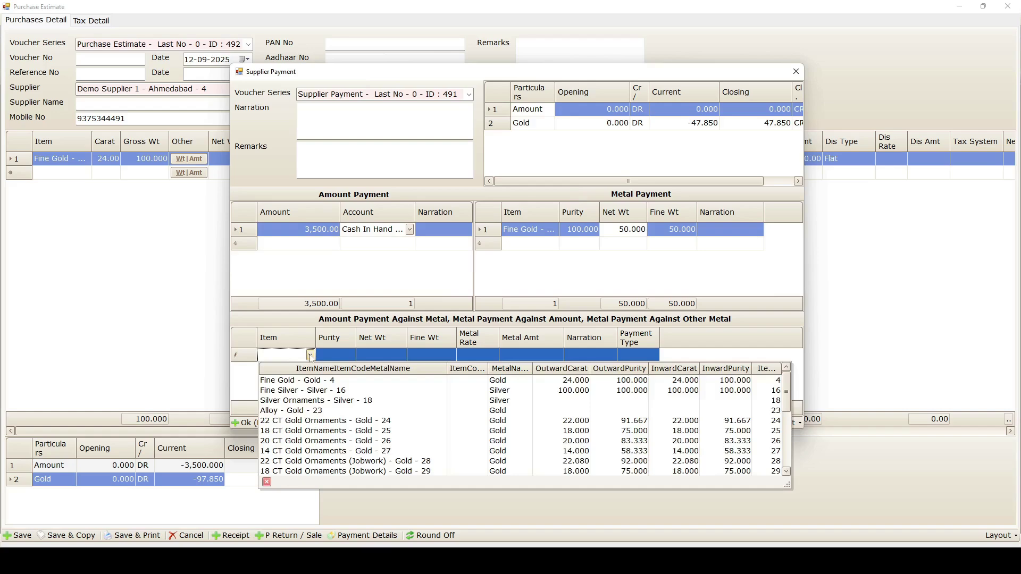
pyautogui.click(312, 424)
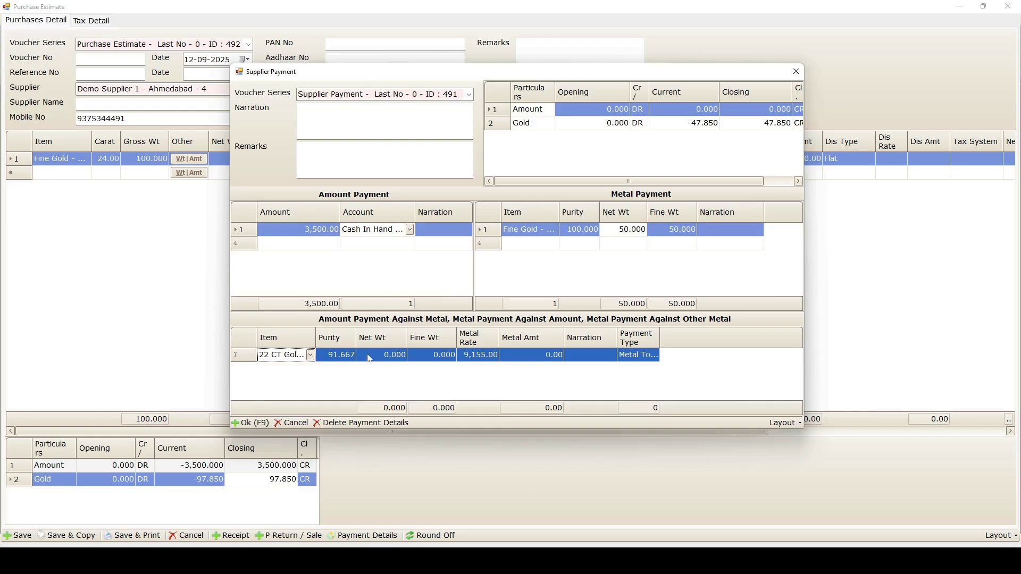
pyautogui.click(370, 359)
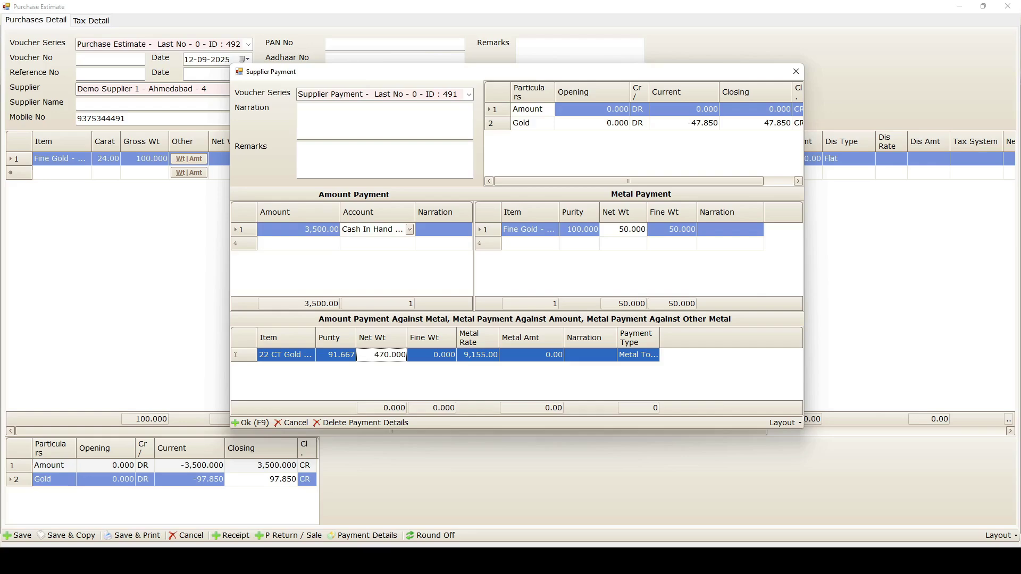
pyautogui.write('47')
pyautogui.press('Delete')
pyautogui.press('Return')
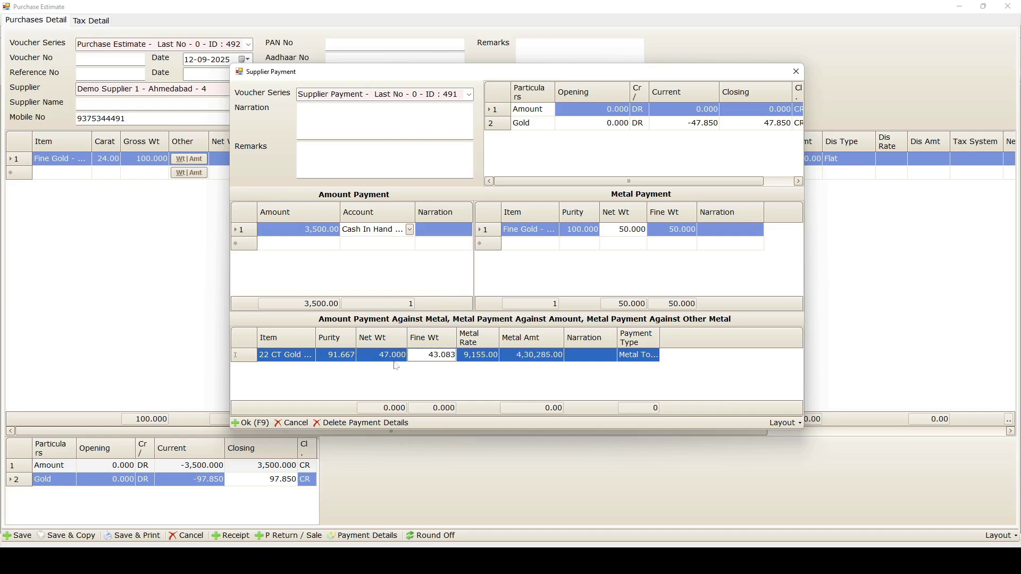
# Step: Set the net weight of the 22 CT Gold Ornaments payment entry to 47.850 and commit the row
pyautogui.click(395, 356)
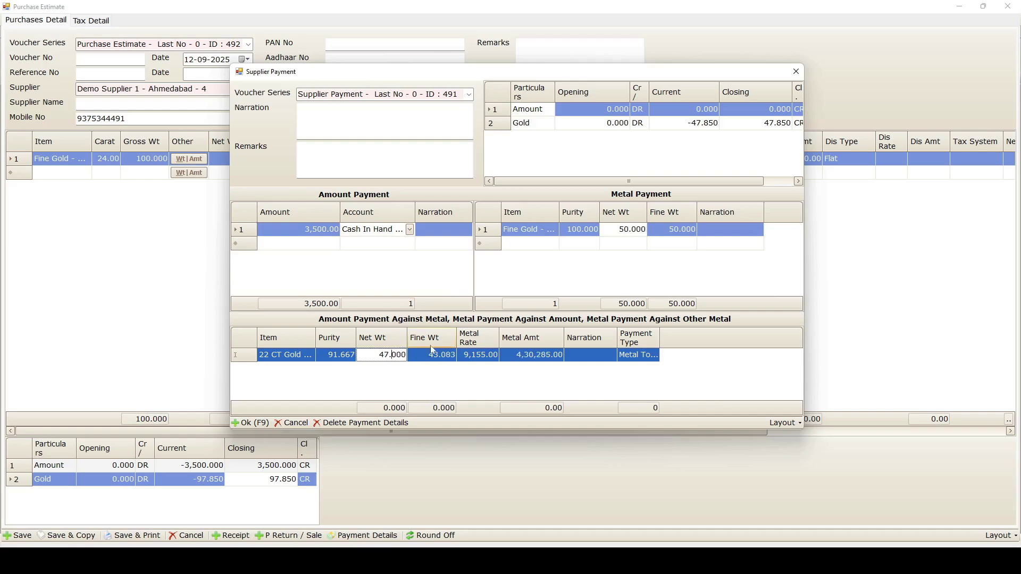
pyautogui.click(395, 355)
pyautogui.write('85')
pyautogui.click(488, 383)
pyautogui.click(626, 282)
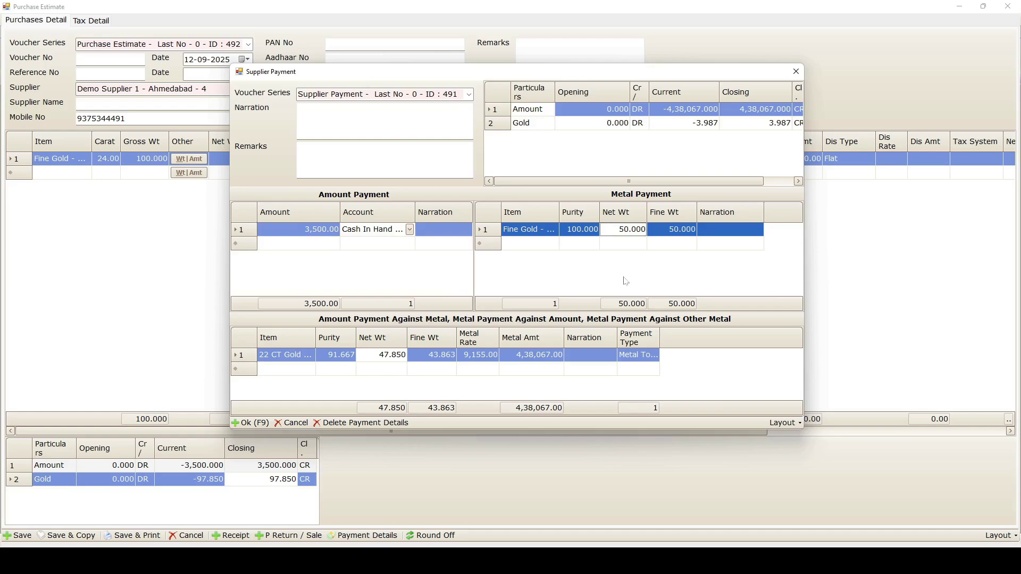
# Step: Change the payment-against-metal entry's item to Fine Gold and commit the row to update the supplier balance
pyautogui.click(308, 356)
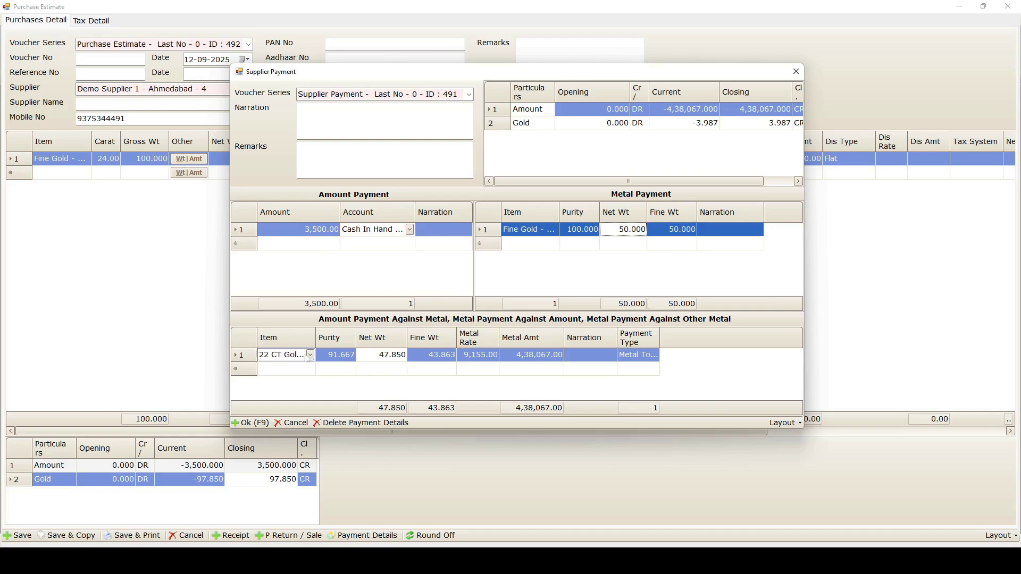
pyautogui.click(308, 355)
pyautogui.click(305, 381)
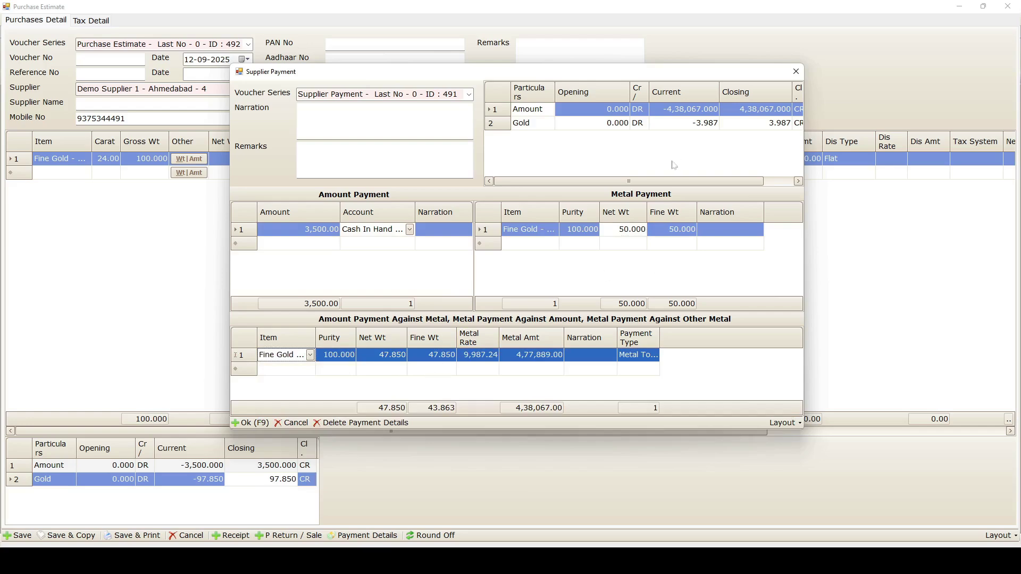
pyautogui.click(485, 370)
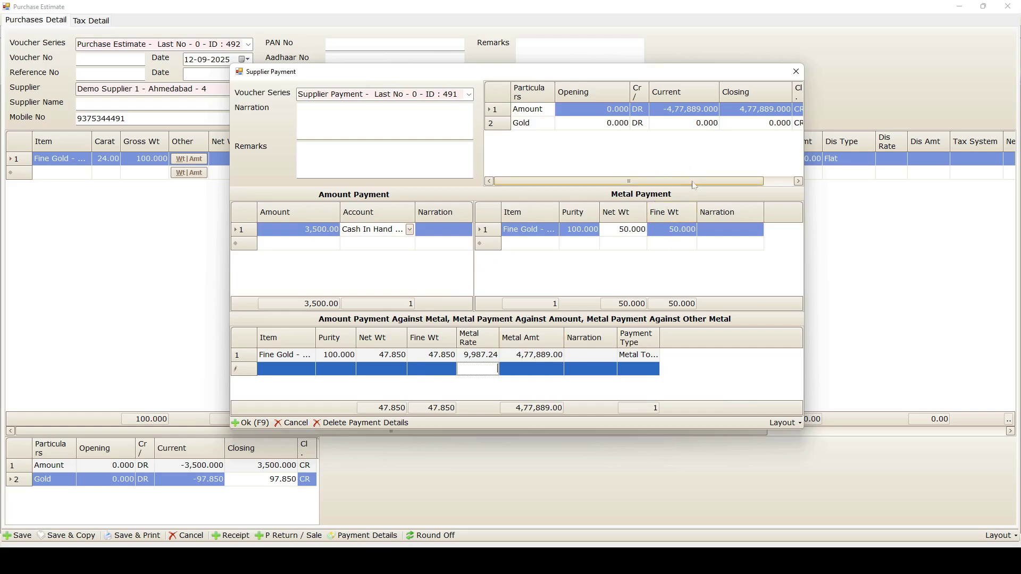
pyautogui.moveTo(695, 185); pyautogui.dragTo(726, 185)
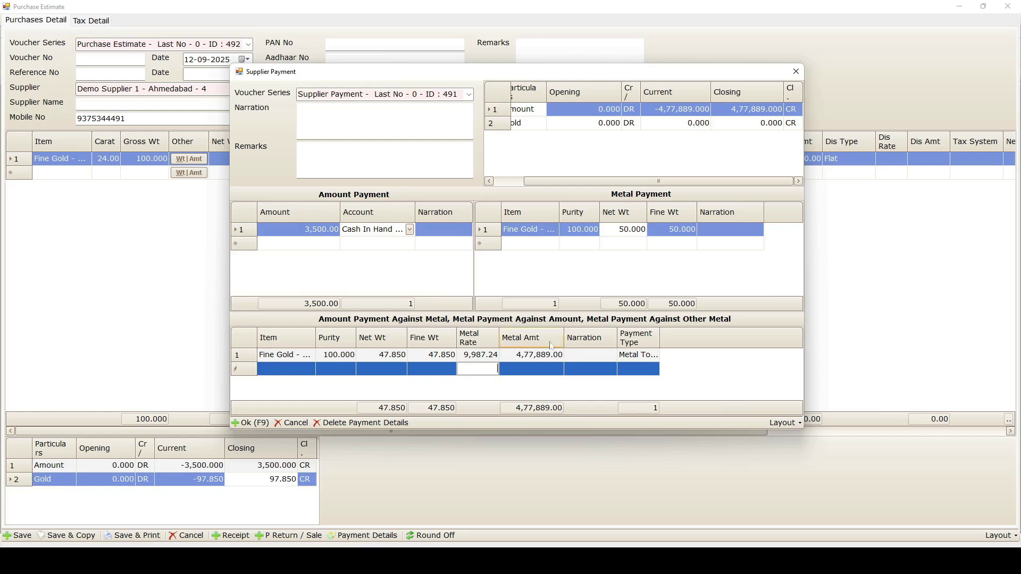
# Step: Add an amount payment of 50,000 from the Bank Account with the narration chq:111
pyautogui.click(306, 244)
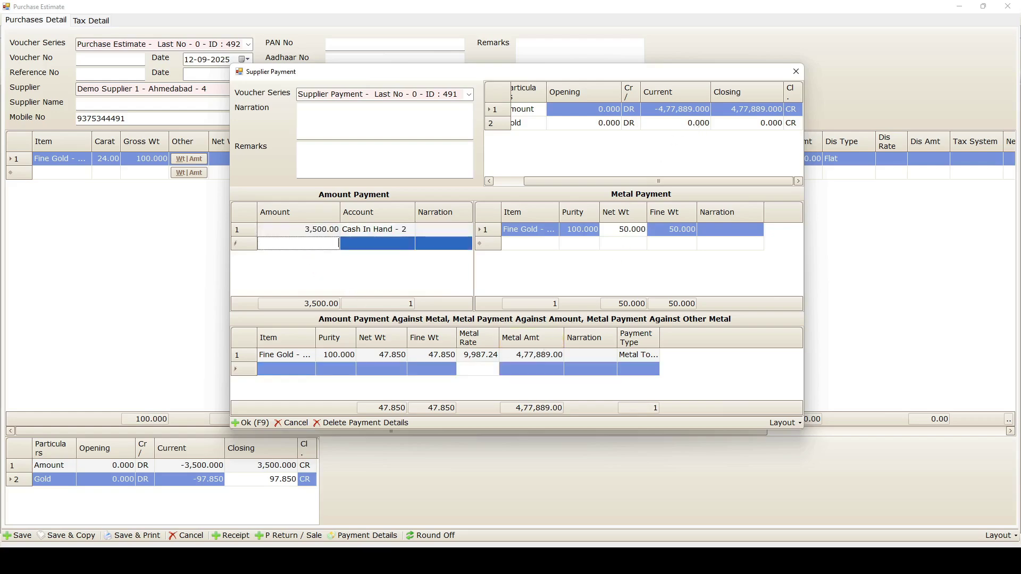
pyautogui.write('500')
pyautogui.click(418, 243)
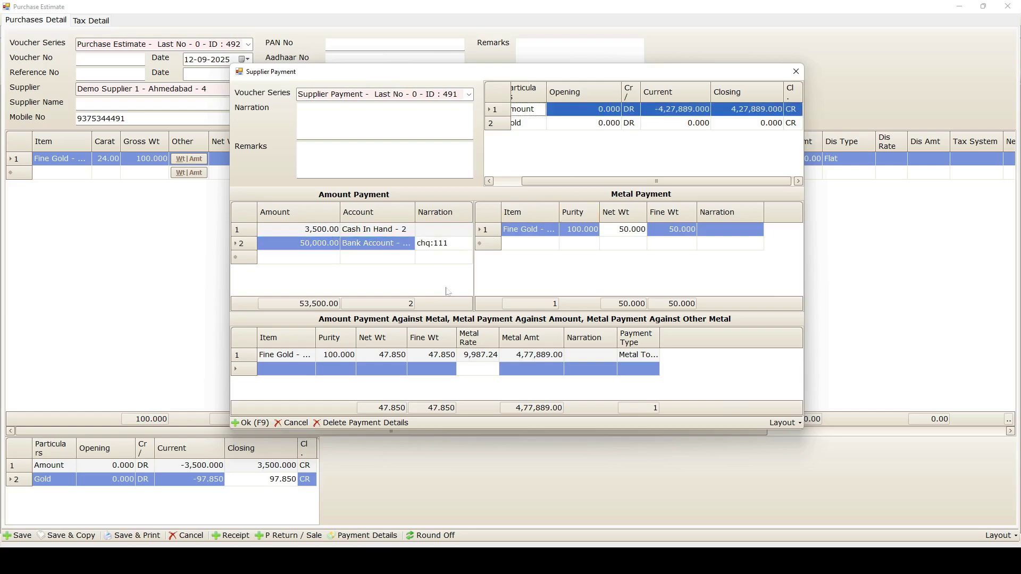
pyautogui.click(479, 284)
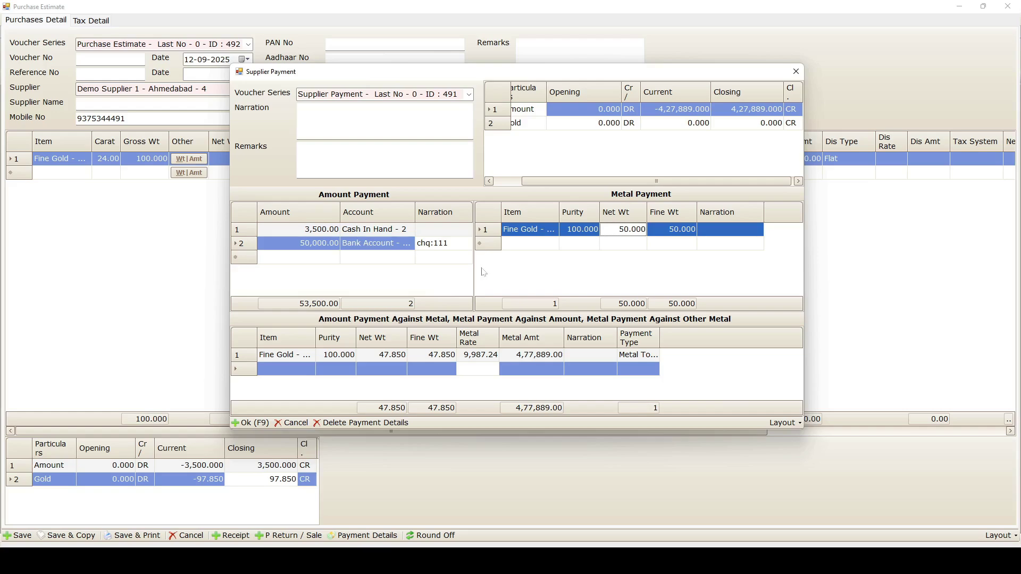
pyautogui.click(407, 288)
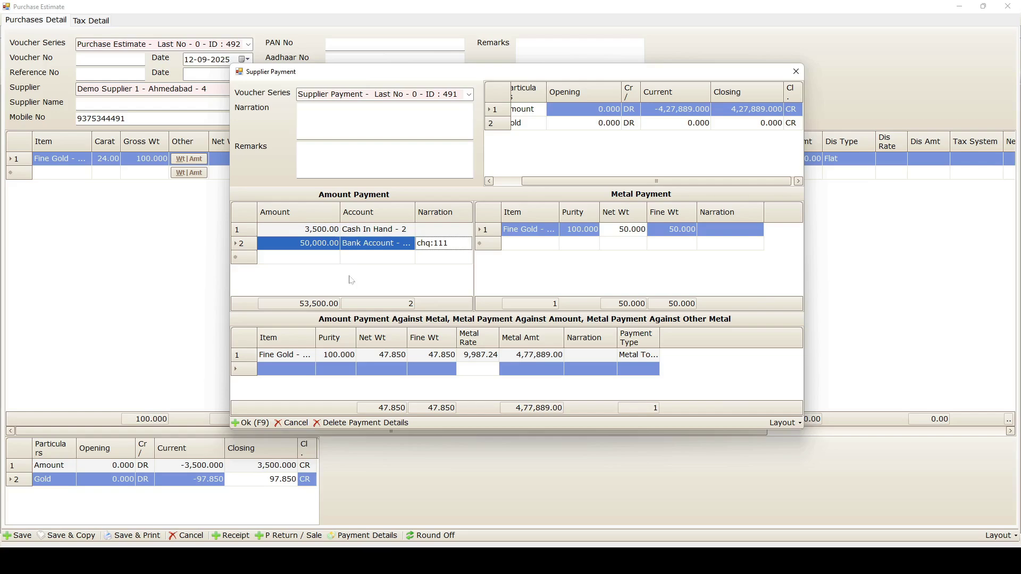
# Step: Add an amount payment of 1,00,000 from the Bank Account with the narration gpay
pyautogui.click(316, 258)
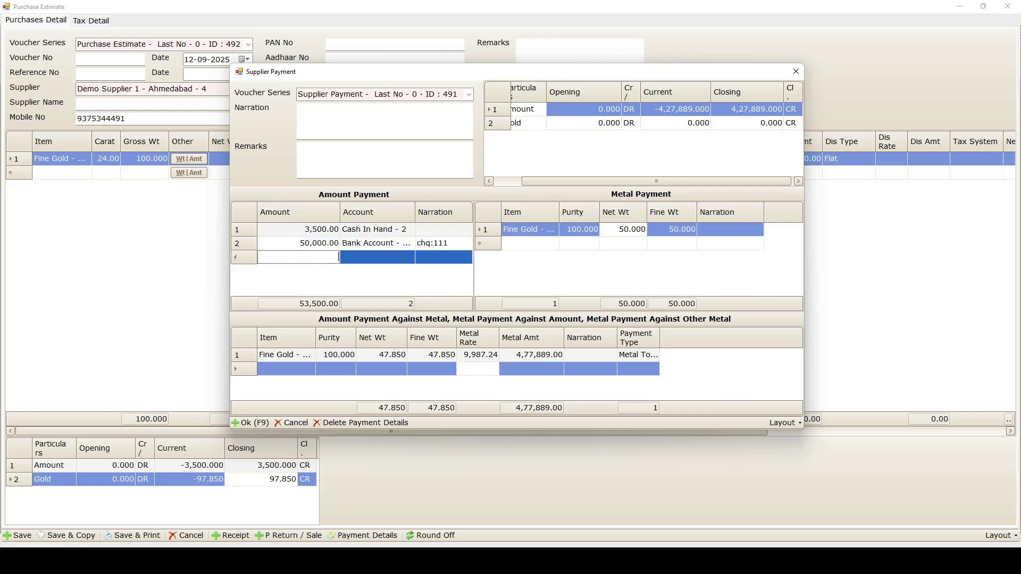
pyautogui.write('1000')
pyautogui.click(420, 258)
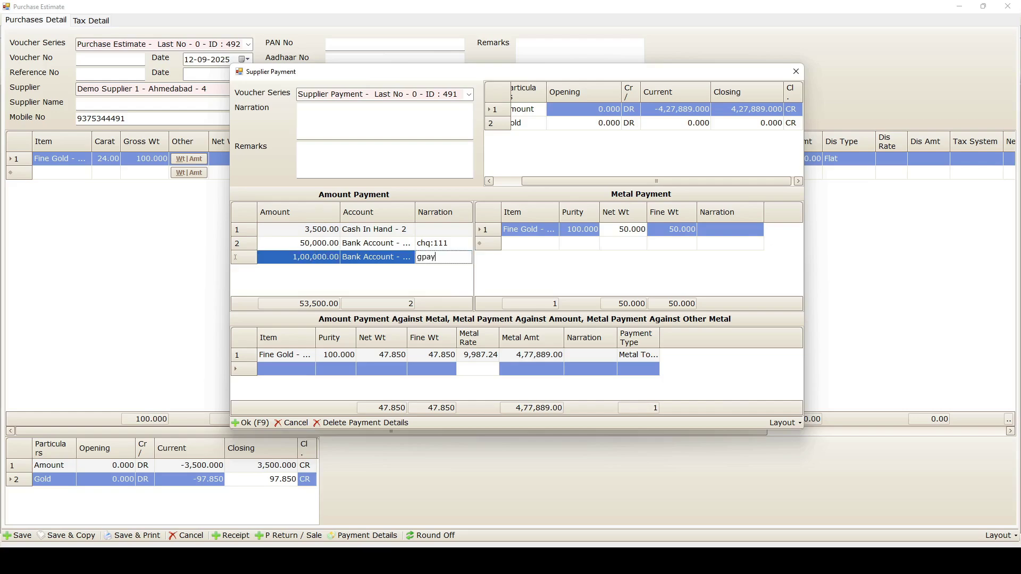
pyautogui.click(494, 273)
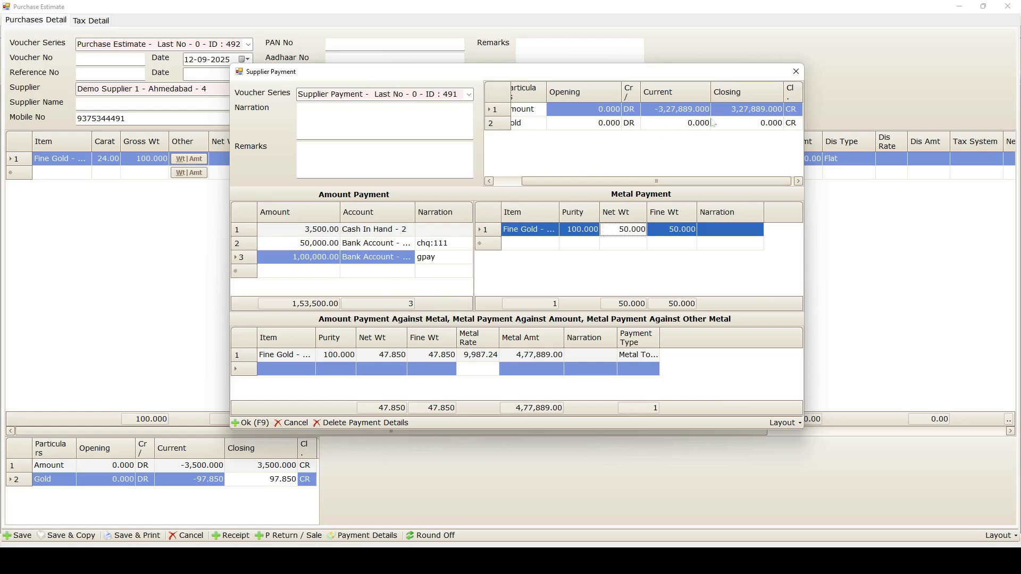
# Step: Accept the supplier payment details and save the purchase estimate without adding another record
pyautogui.click(261, 424)
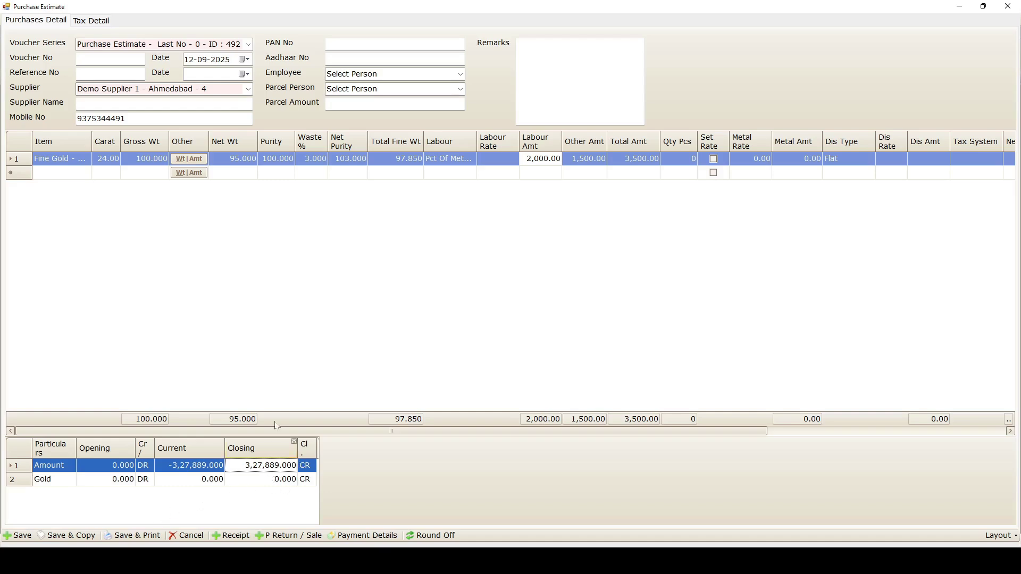
pyautogui.click(25, 536)
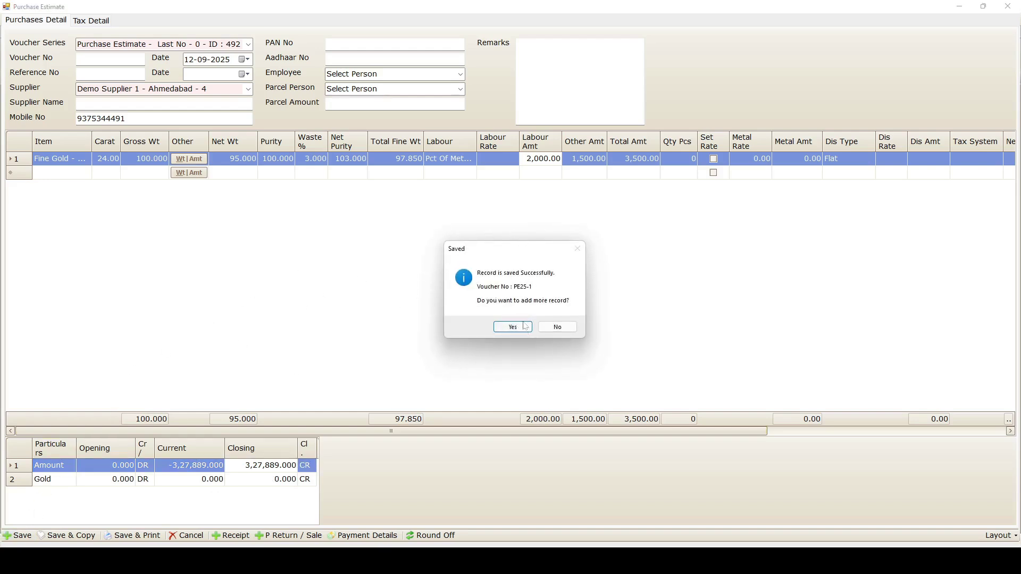
pyautogui.click(556, 328)
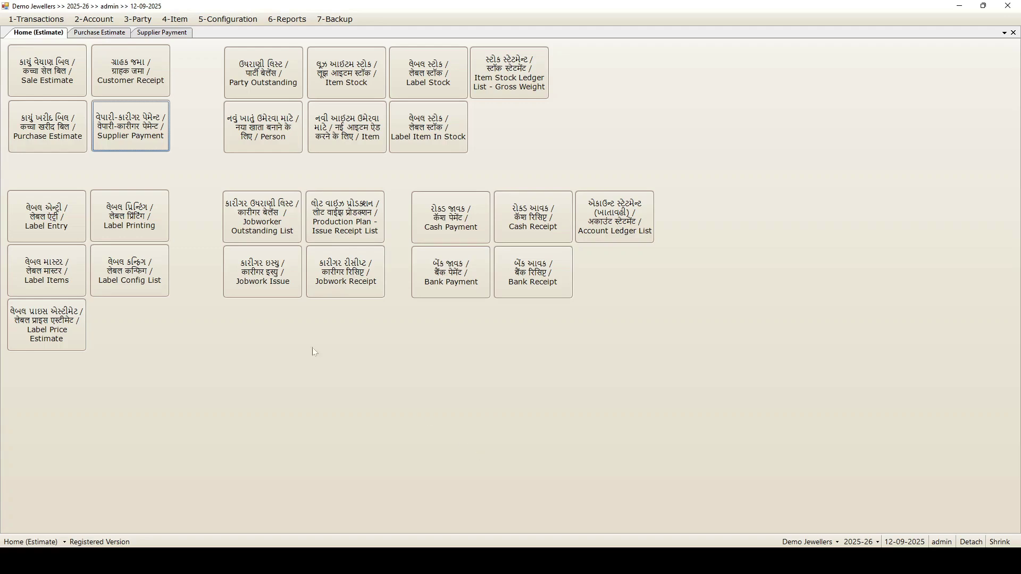
# Step: Reopen the saved Demo Supplier 1 purchase estimate from the list and save it with a print preview
pyautogui.click(111, 34)
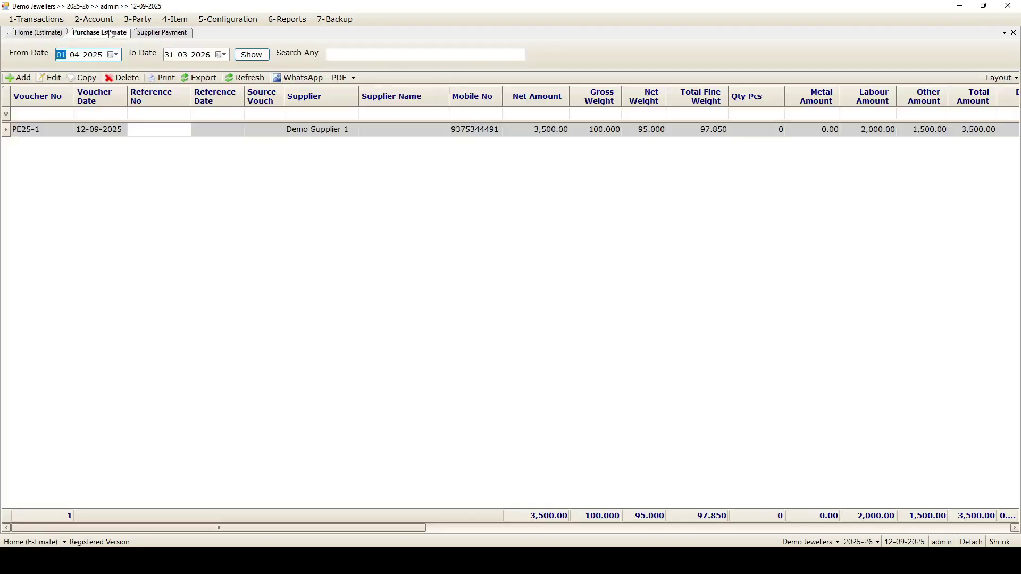
pyautogui.click(66, 131)
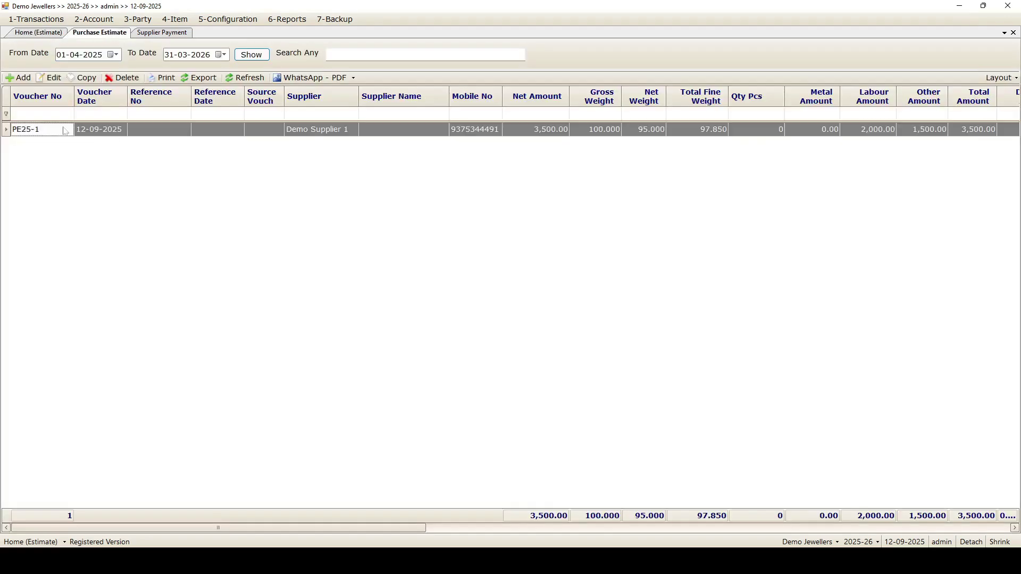
pyautogui.doubleClick(66, 131)
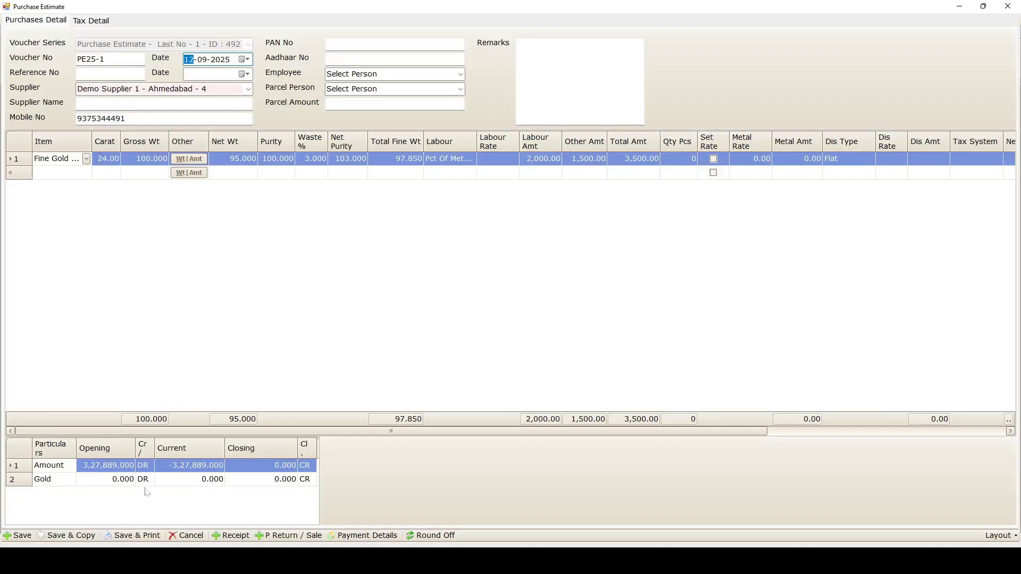
pyautogui.click(133, 539)
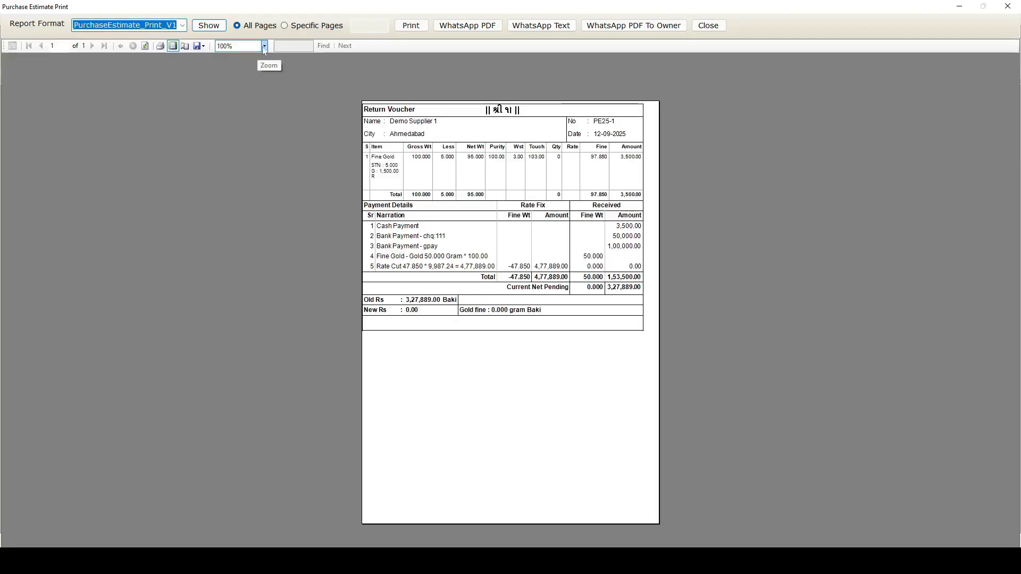
# Step: Enlarge the purchase estimate print preview to 150%, review the item and payment details, and close it
pyautogui.click(264, 47)
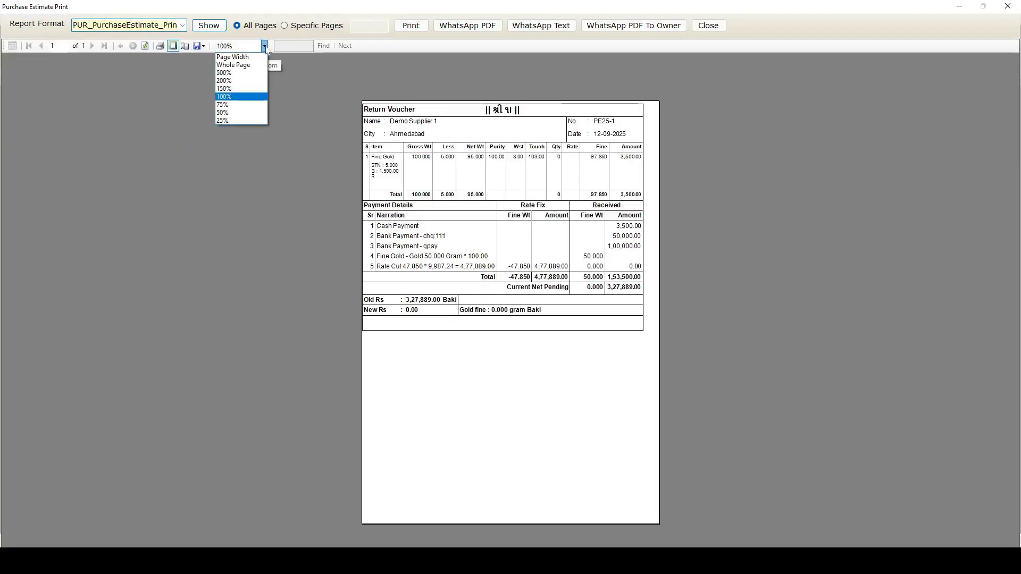
pyautogui.click(229, 89)
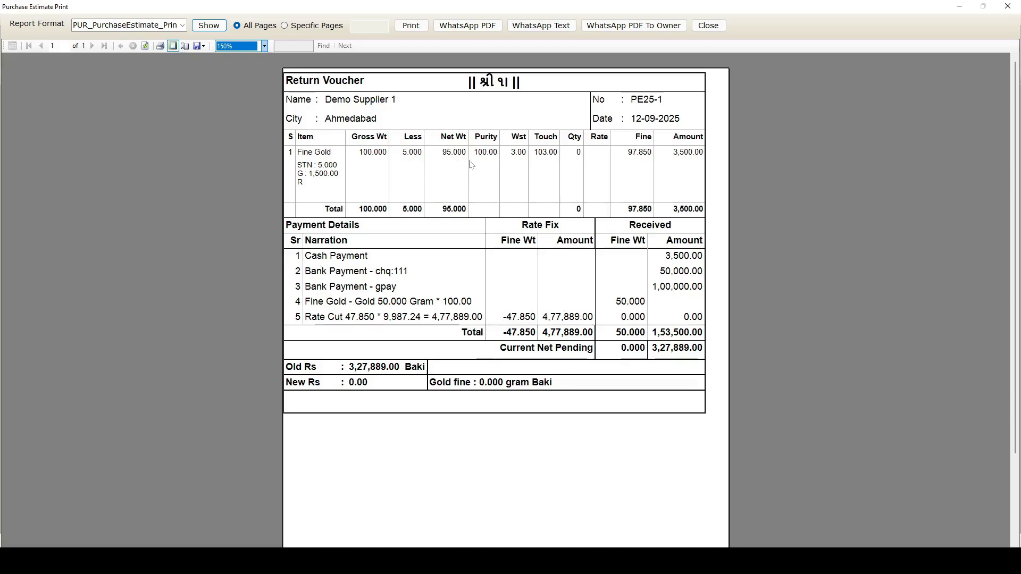
pyautogui.press('Escape')
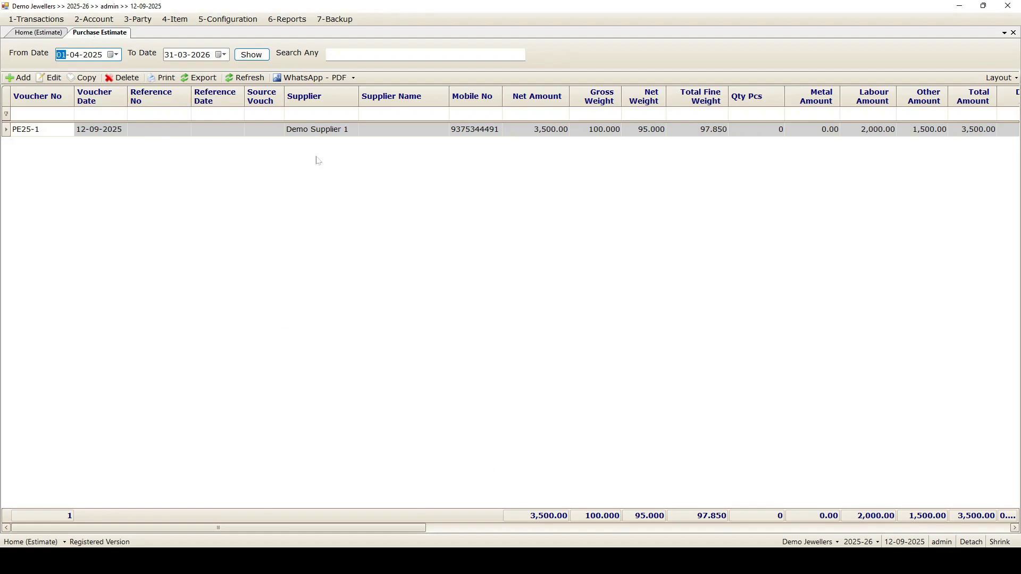
# Step: Open the Supplier Payment list from the home page and start a new supplier payment voucher
pyautogui.click(50, 34)
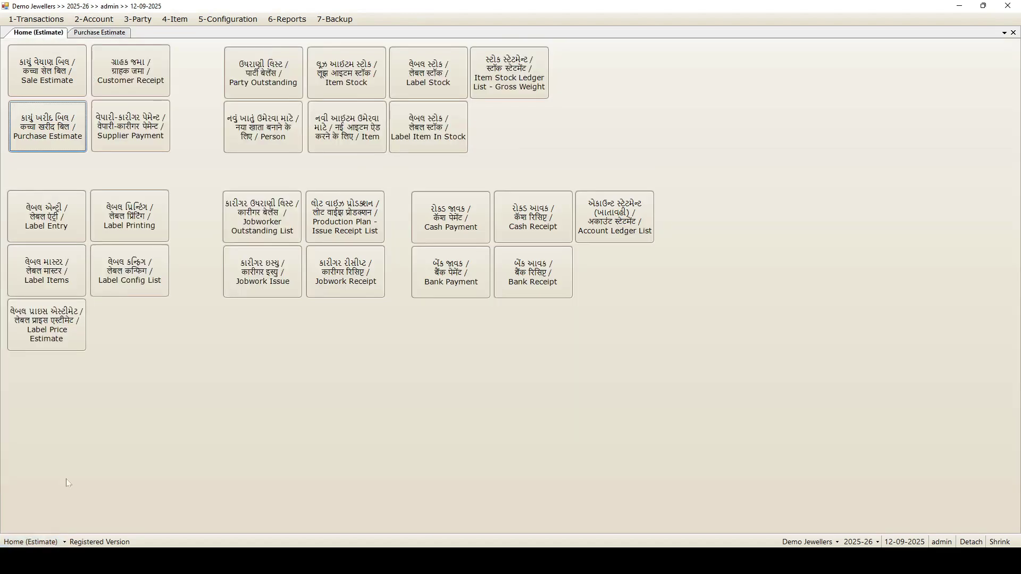
pyautogui.click(134, 128)
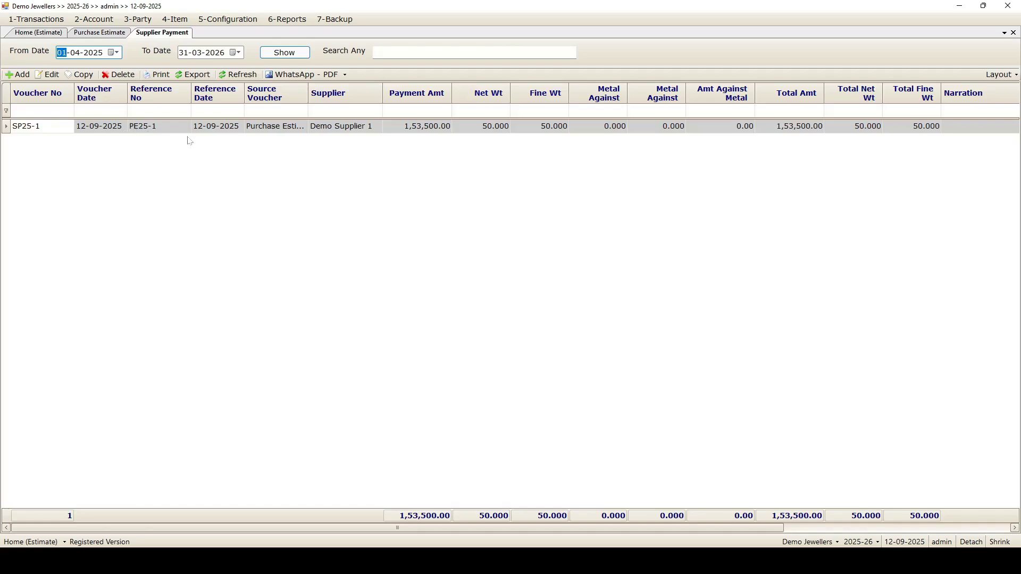
pyautogui.click(219, 166)
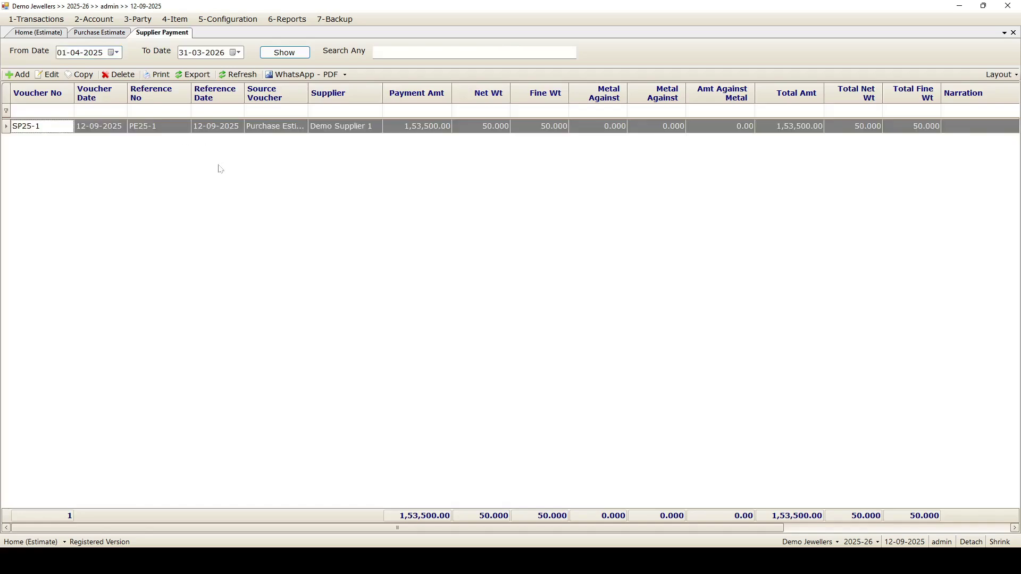
pyautogui.click(26, 76)
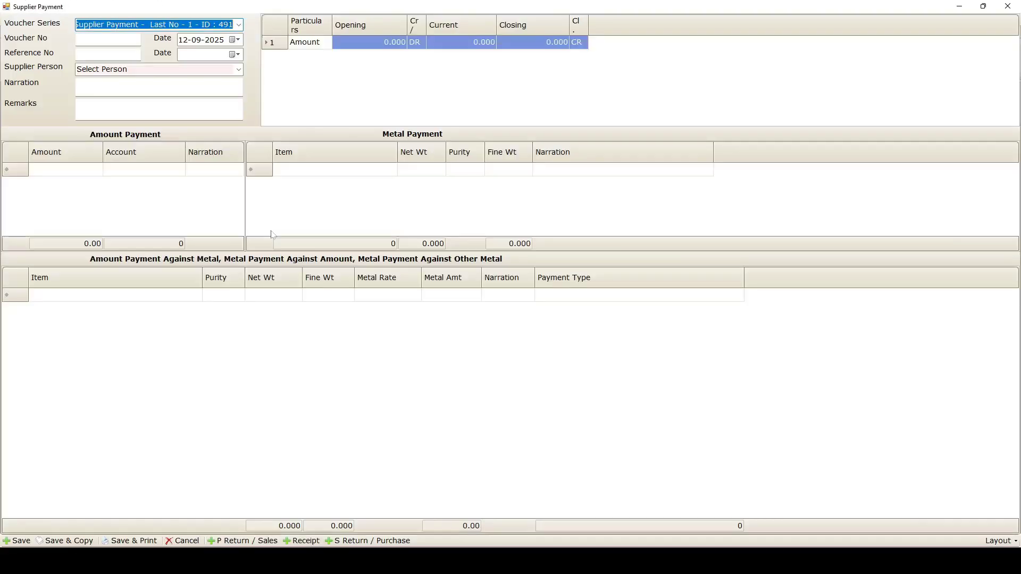
# Step: Choose Demo Supplier 1 - Ahmedabad as the supplier person and check the opening balance for the payment voucher
pyautogui.click(239, 70)
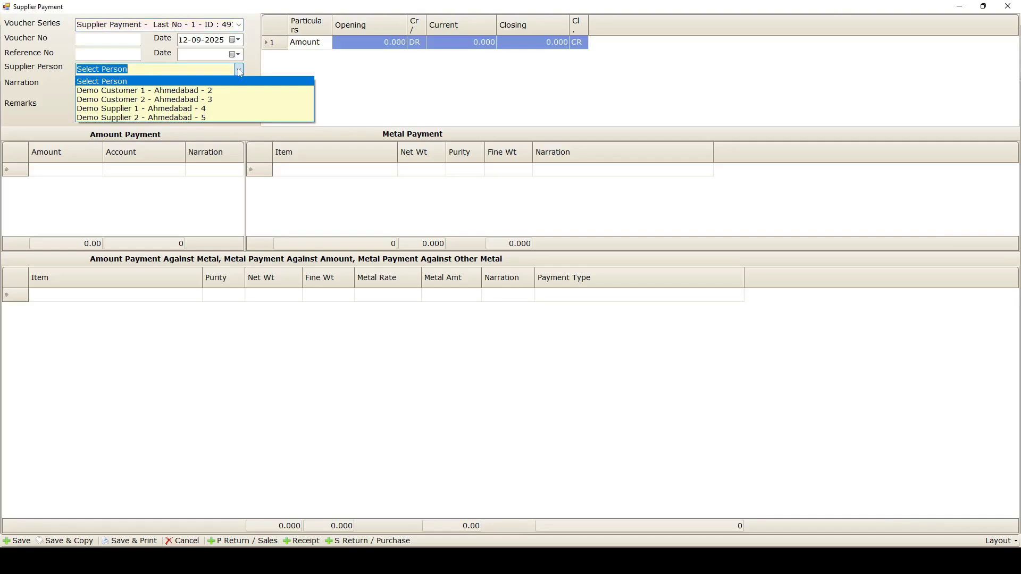
pyautogui.click(214, 110)
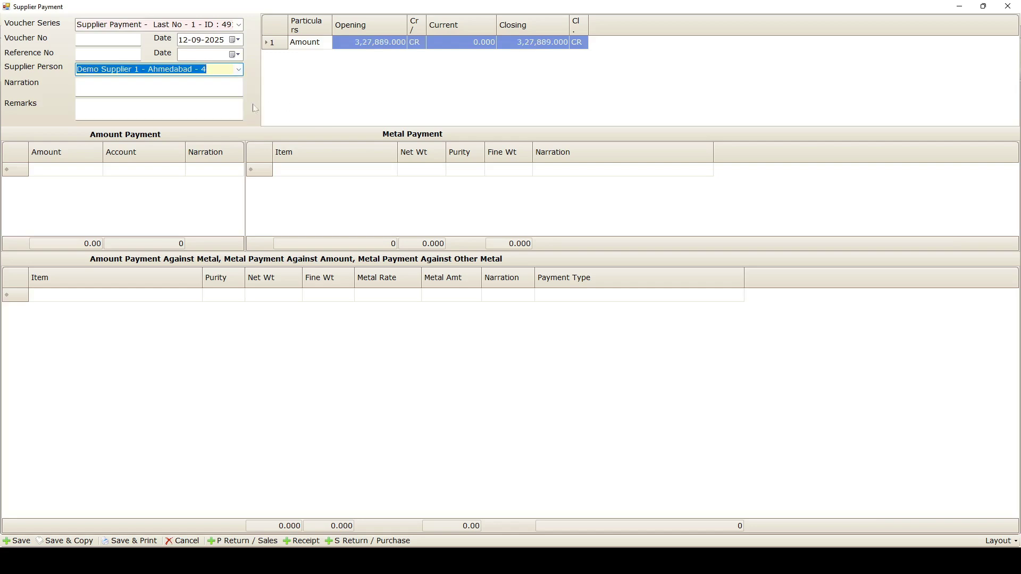
pyautogui.click(323, 77)
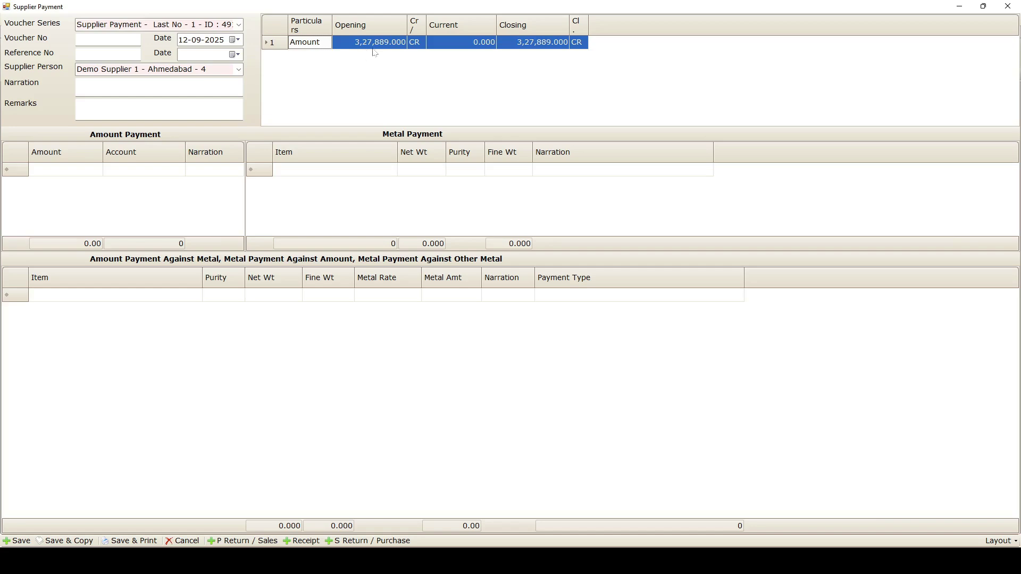
# Step: Add an amount payment of 2,00,000.00 from the Bank Account with the narration chq:112
pyautogui.click(89, 171)
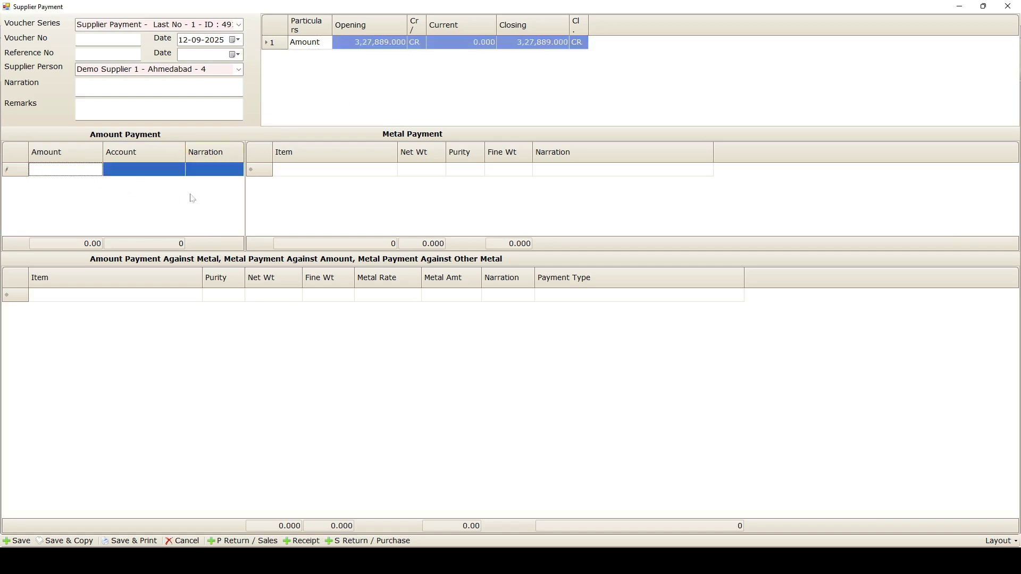
pyautogui.write('200.00')
pyautogui.click(211, 170)
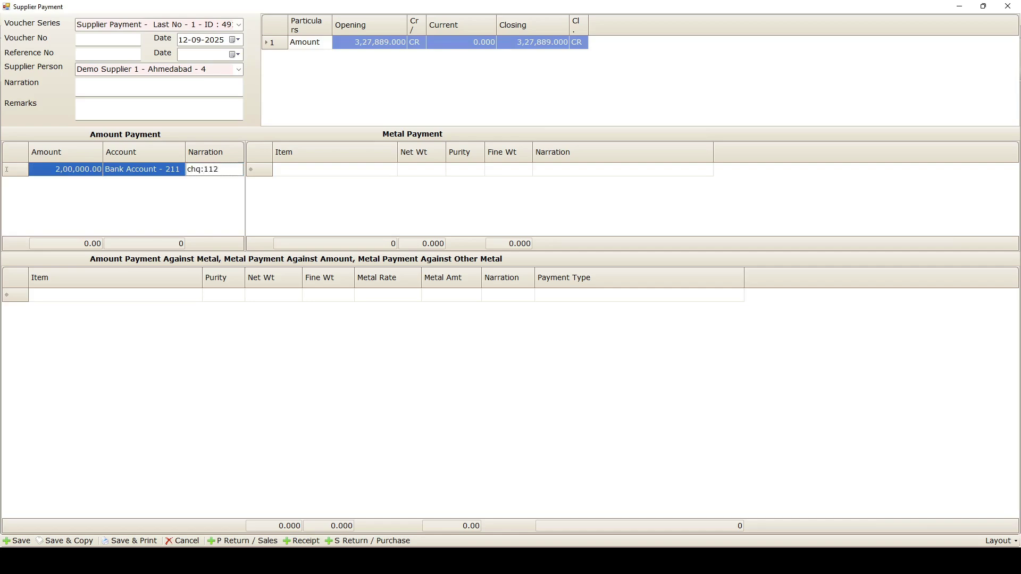
pyautogui.press('Return')
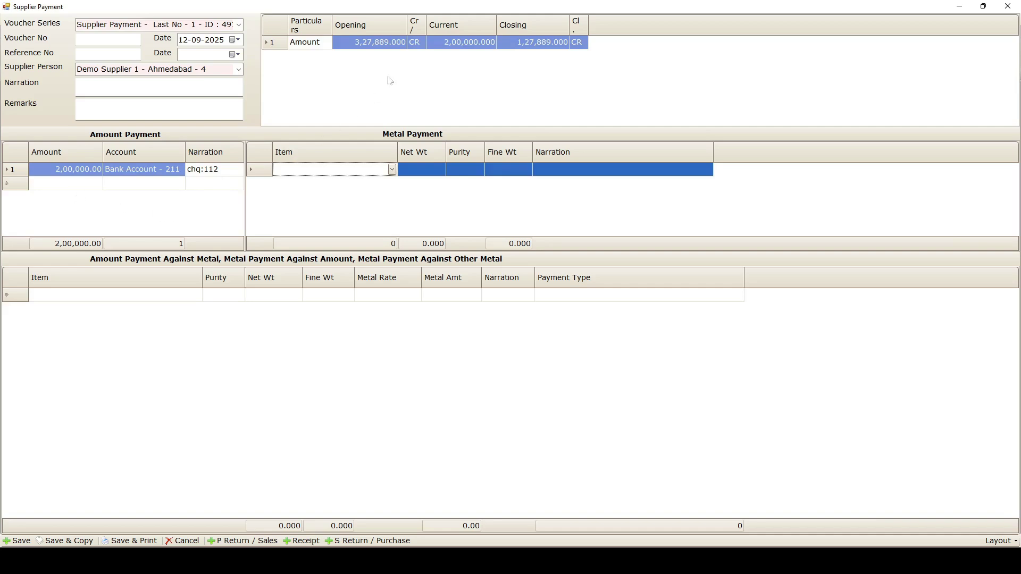
pyautogui.click(184, 229)
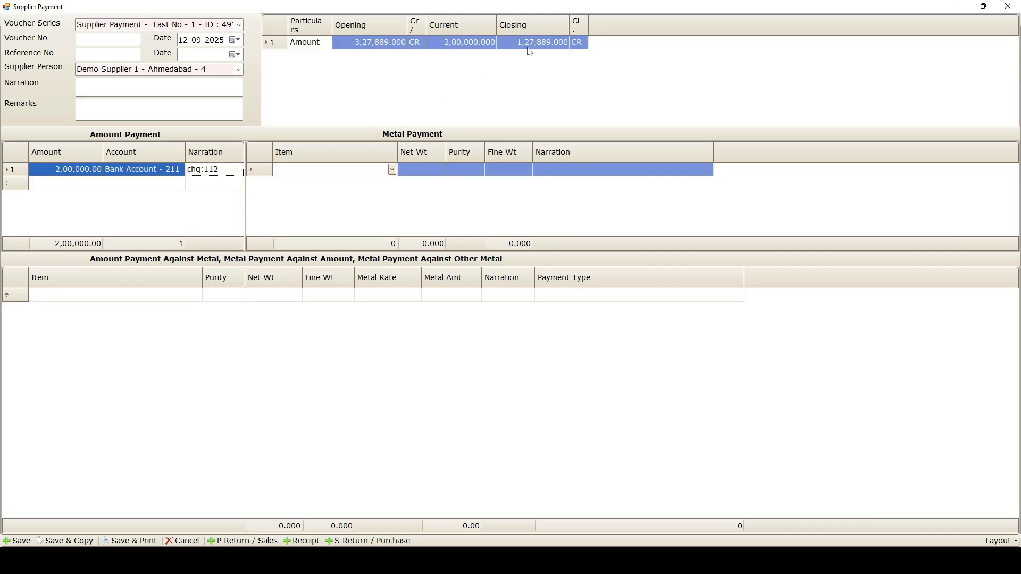
# Step: Add a second amount payment of 1,00,000.00 from the Cash In Hand account
pyautogui.click(83, 186)
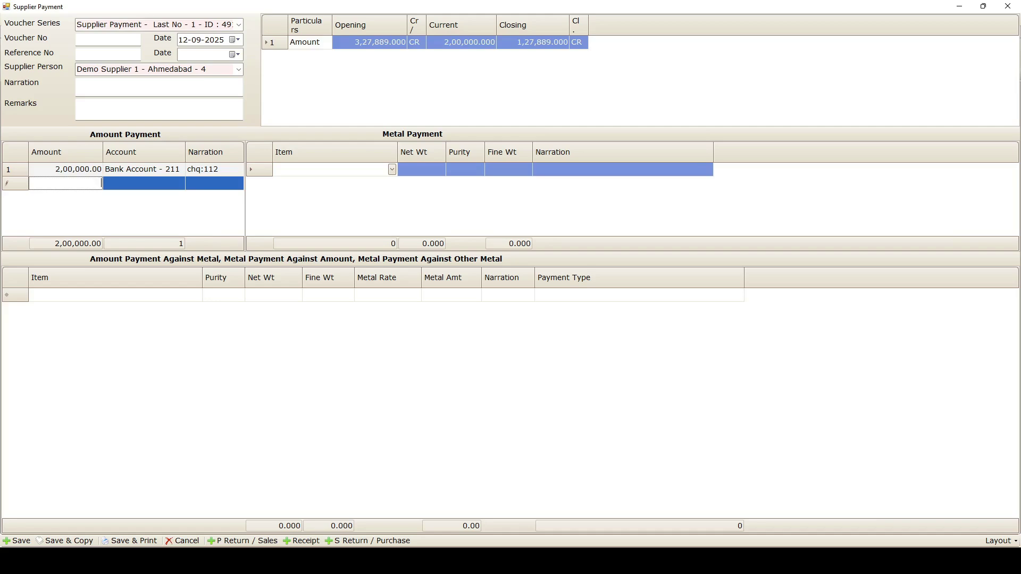
pyautogui.write('10000')
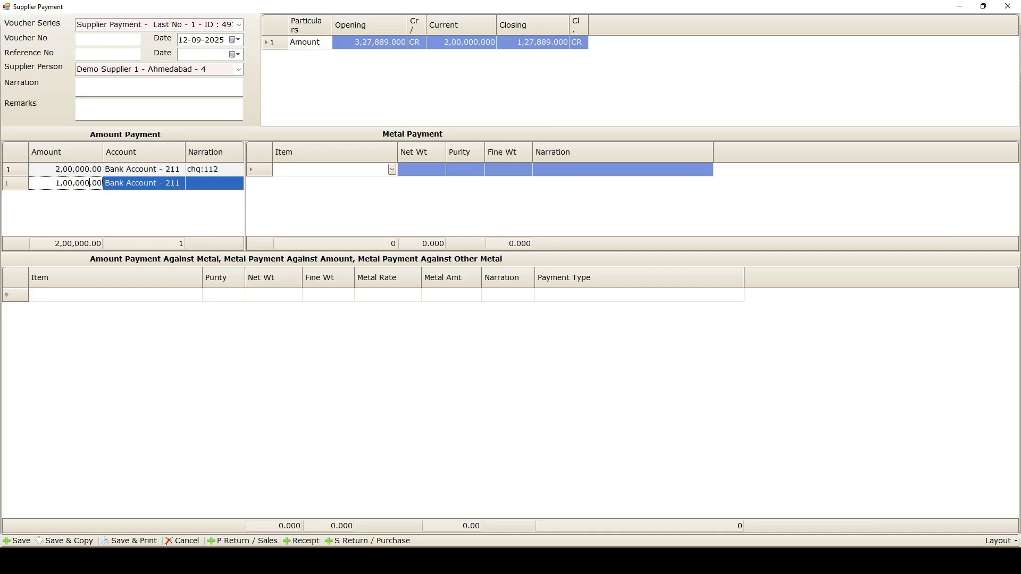
pyautogui.click(155, 183)
pyautogui.click(158, 217)
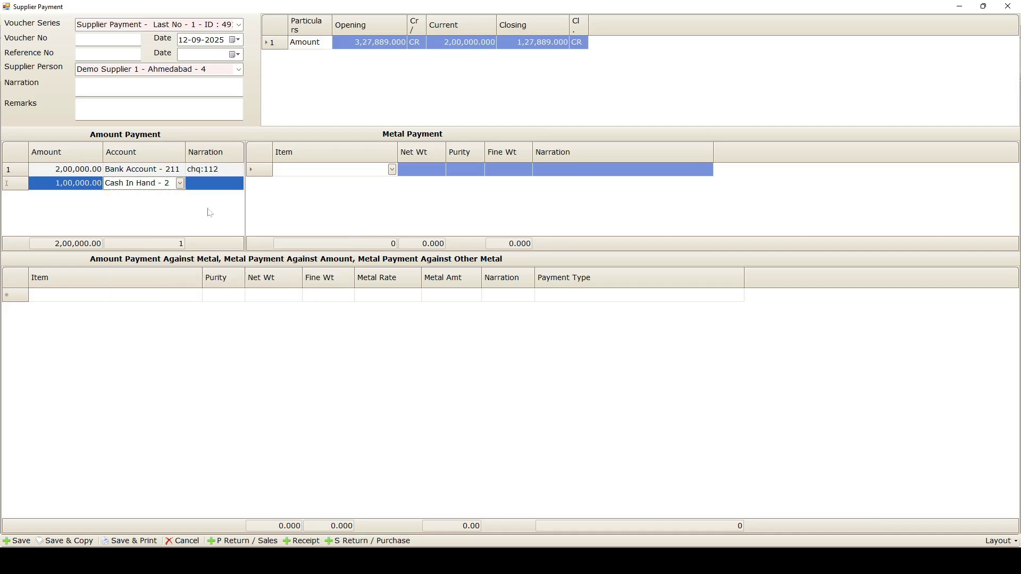
pyautogui.click(441, 93)
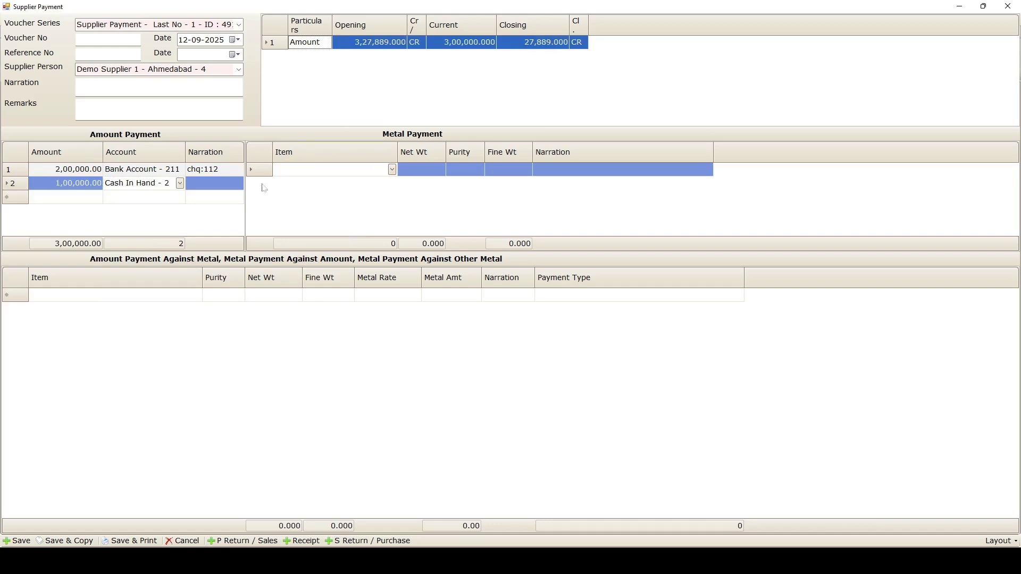
# Step: Add a third amount payment of 27,889.00 from the Bank Account with the narration gpay, and dismiss the virus protection notification
pyautogui.click(79, 198)
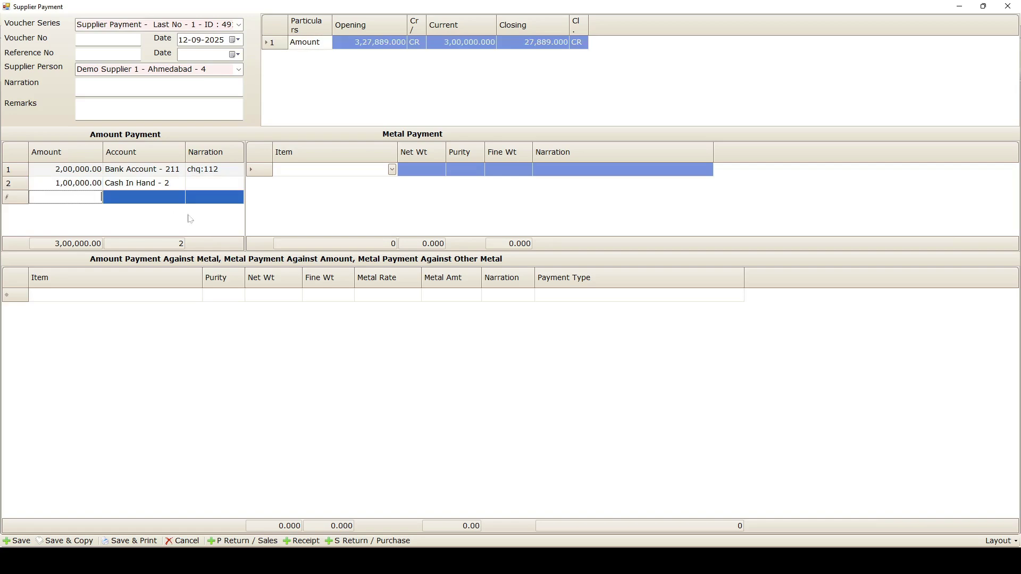
pyautogui.write('2,')
pyautogui.write('7,889.00')
pyautogui.click(207, 196)
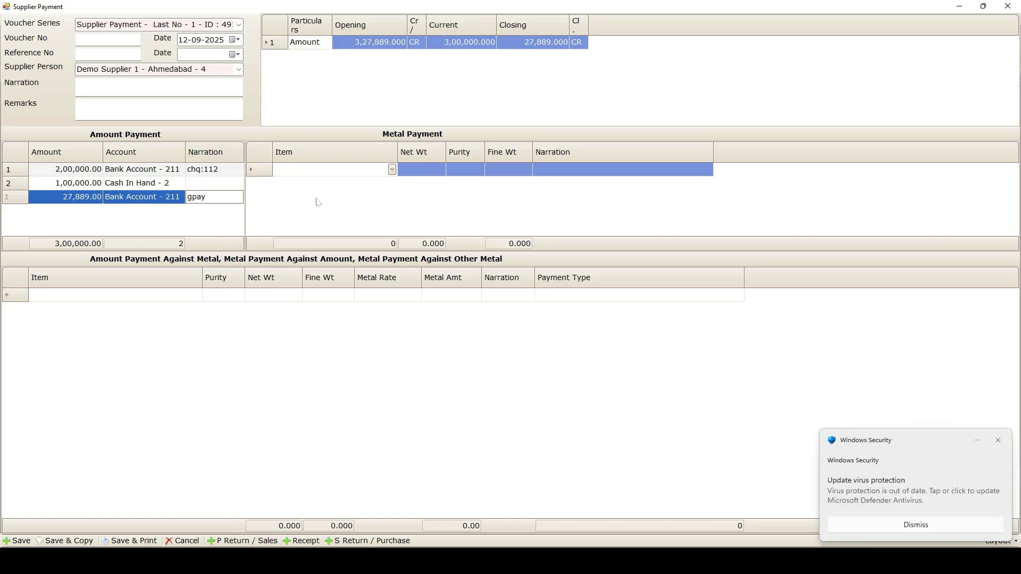
pyautogui.click(348, 213)
pyautogui.click(998, 440)
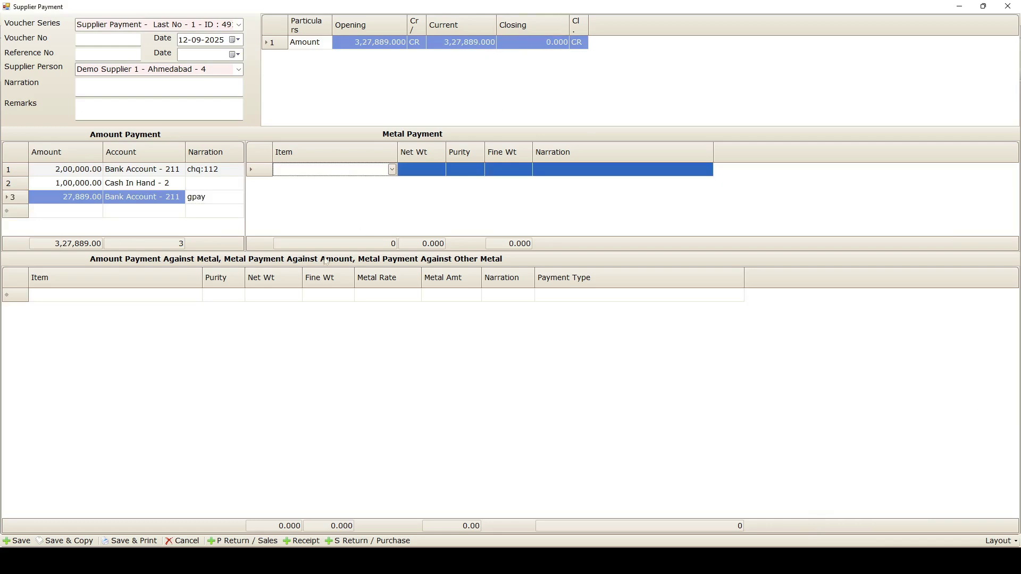
# Step: Save the supplier payment voucher without adding another record
pyautogui.click(309, 372)
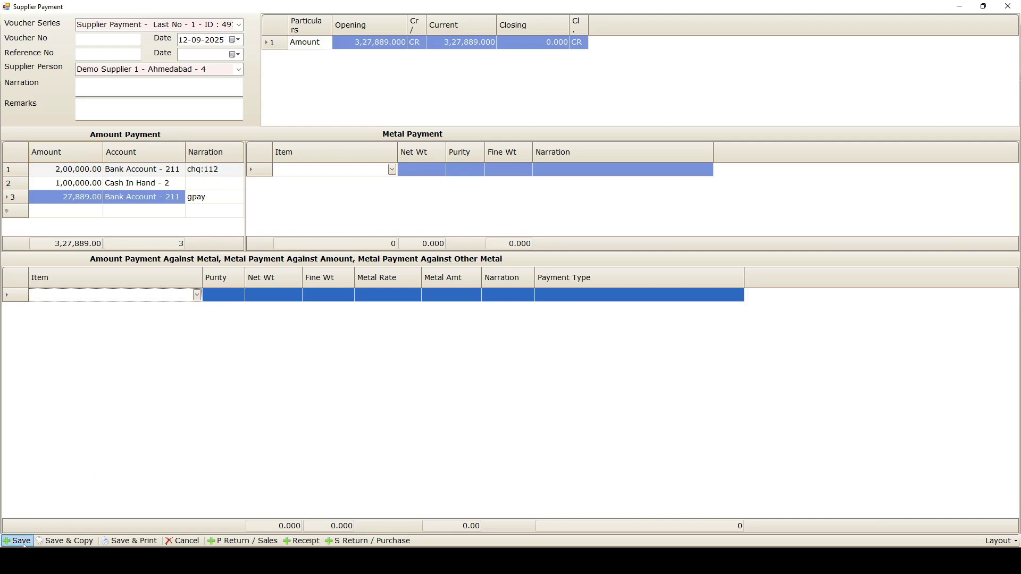
pyautogui.click(19, 541)
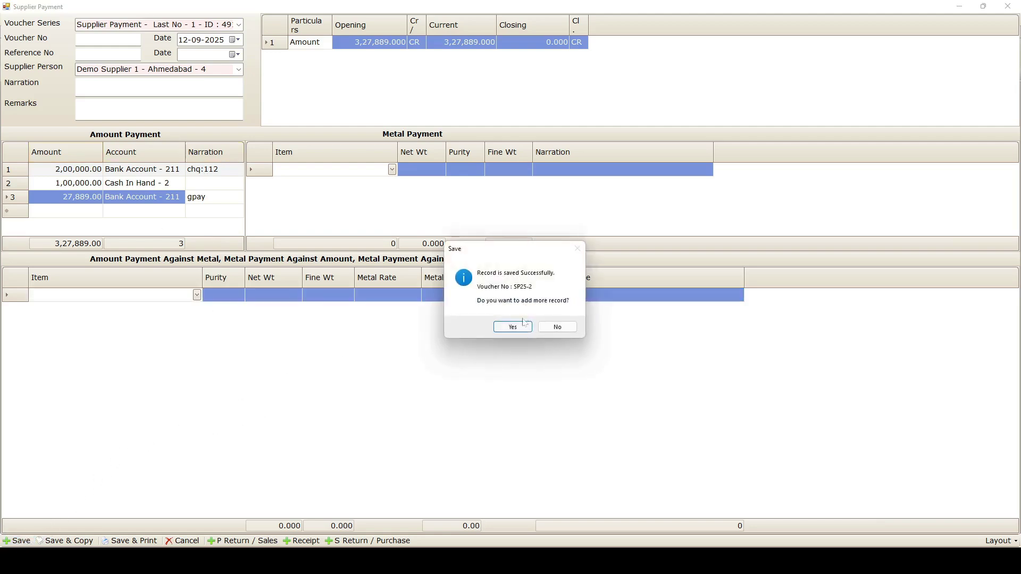
pyautogui.click(558, 327)
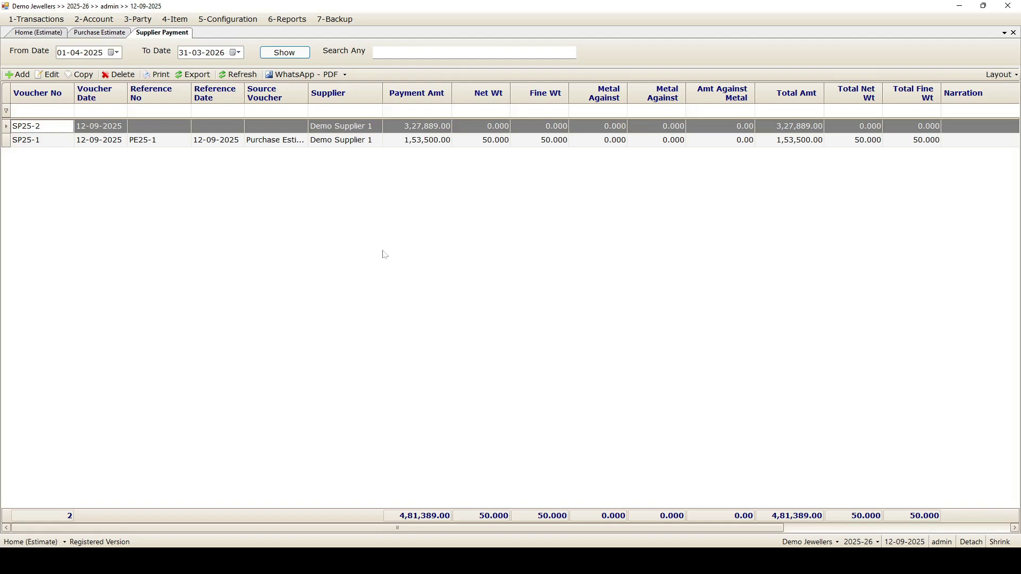
# Step: Reopen the newest Demo Supplier 1 payment voucher from the list and save it with a print preview
pyautogui.press('Tab')
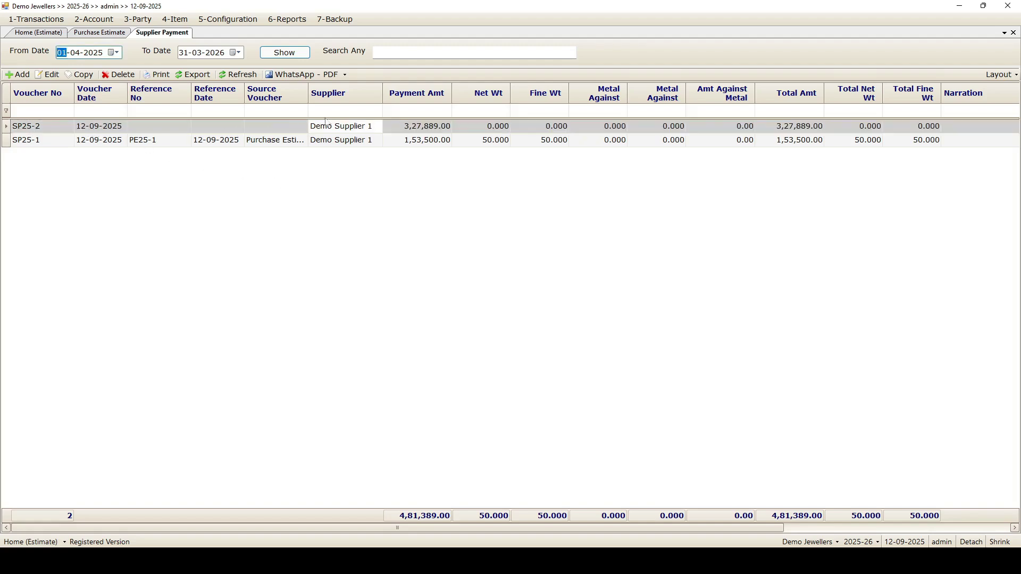
pyautogui.doubleClick(283, 129)
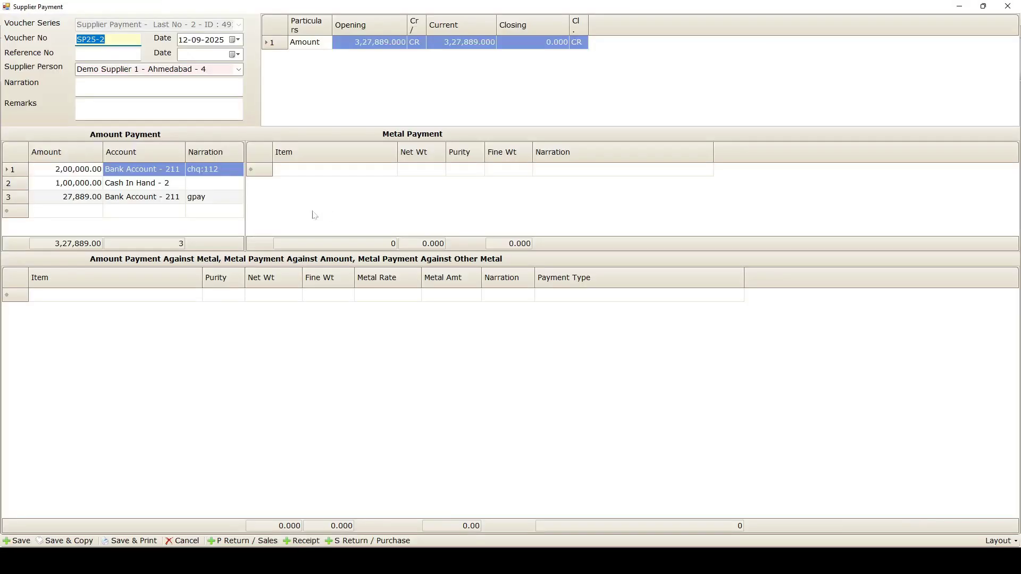
pyautogui.click(129, 542)
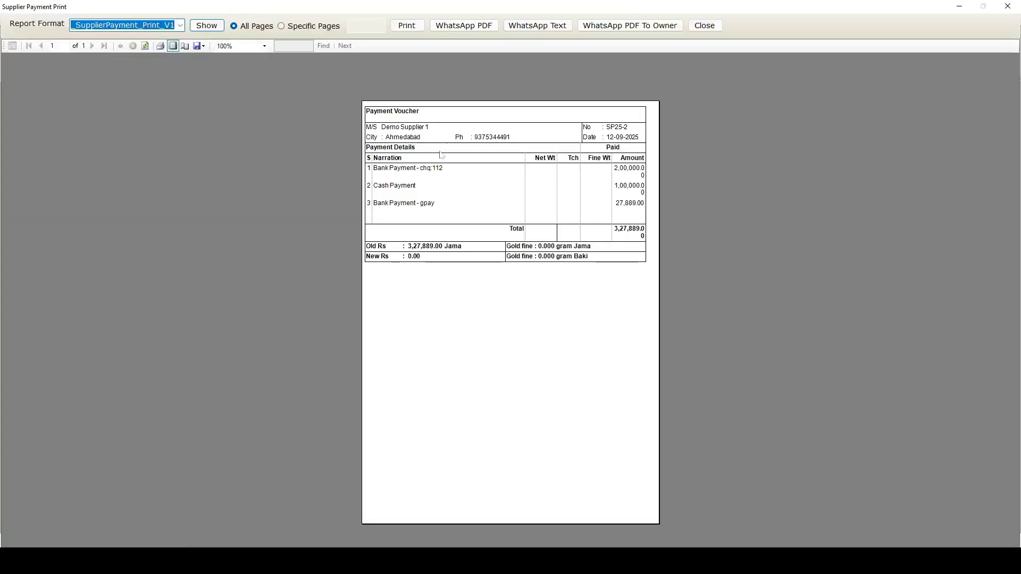
# Step: Open the zoom level choices for the supplier payment voucher's print preview
pyautogui.click(264, 46)
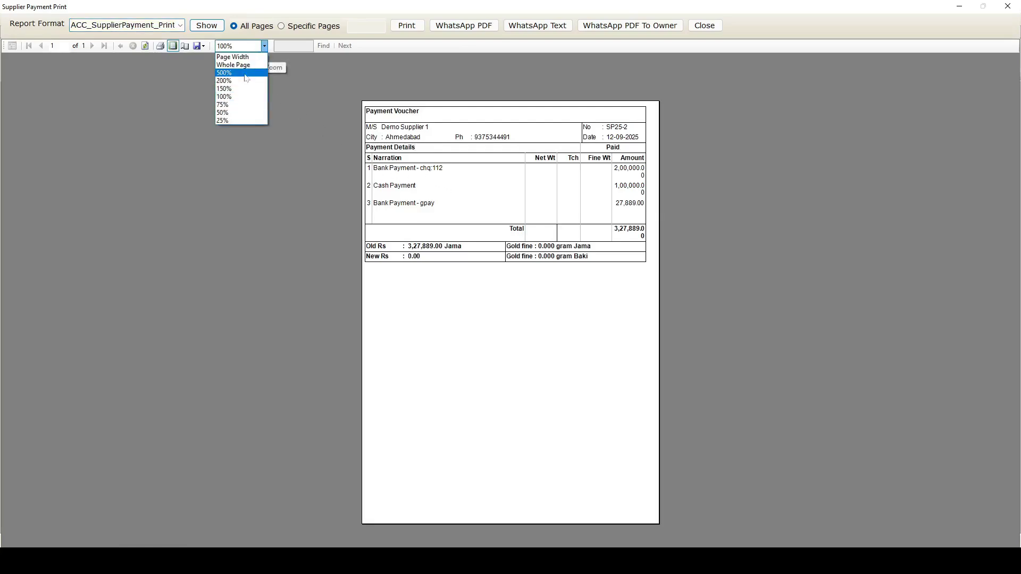
# Step: View the payment voucher preview at 150% zoom and close it
pyautogui.click(231, 90)
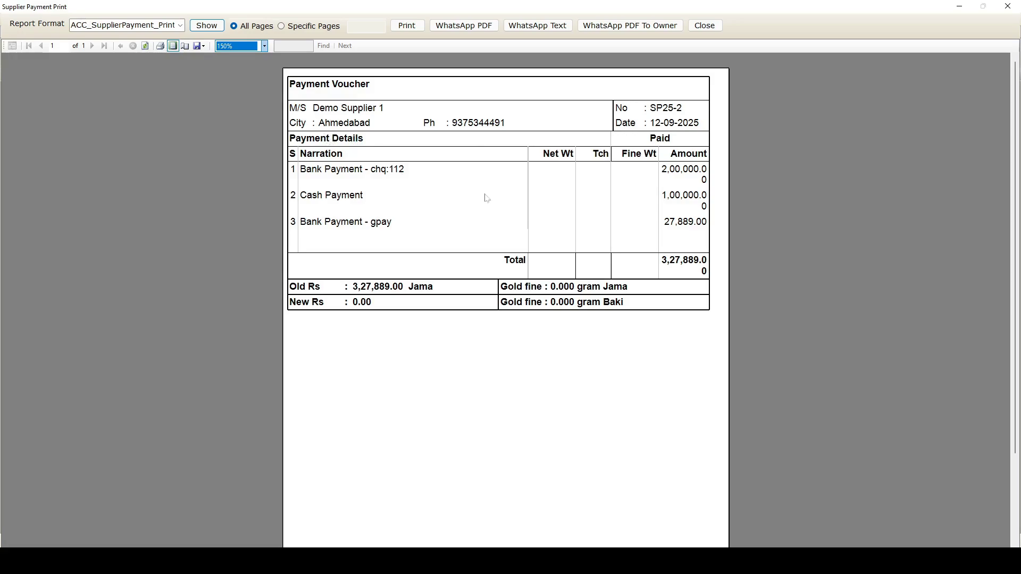
pyautogui.press('Escape')
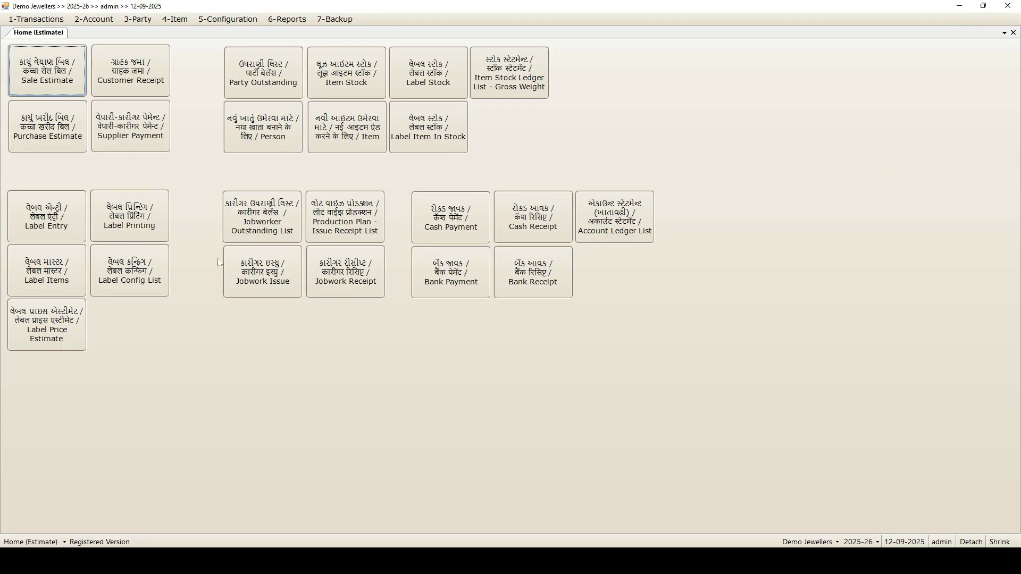
# Step: Start a new sale estimate voucher and choose Demo Customer 1 - Ahmedabad - 2 as the customer
pyautogui.click(44, 73)
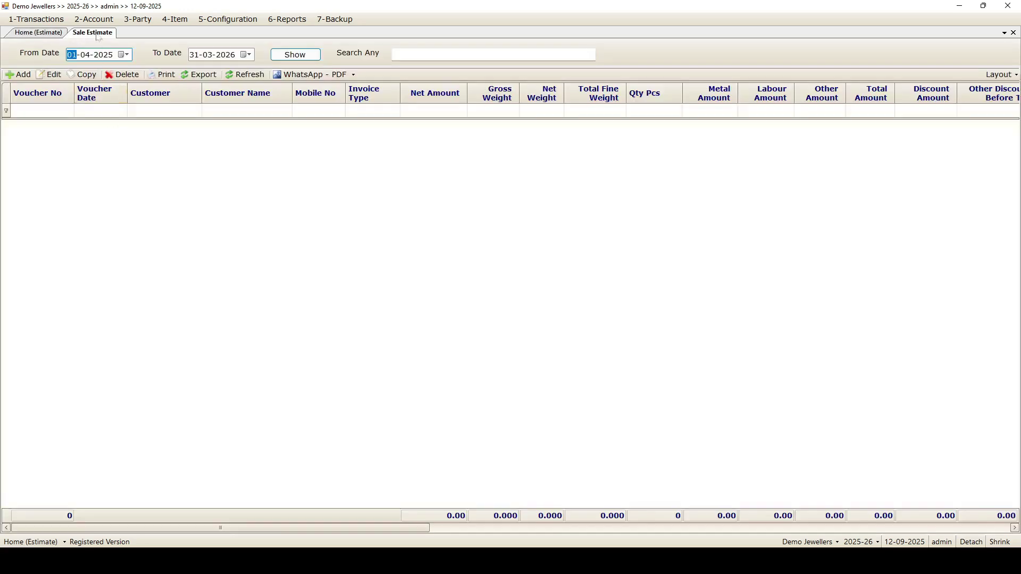
pyautogui.click(22, 75)
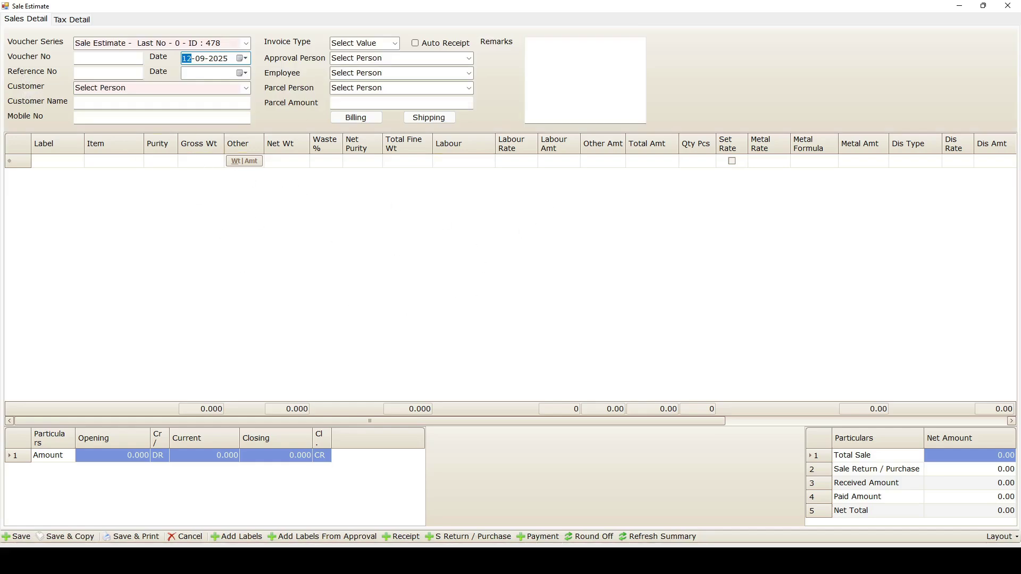
pyautogui.click(108, 58)
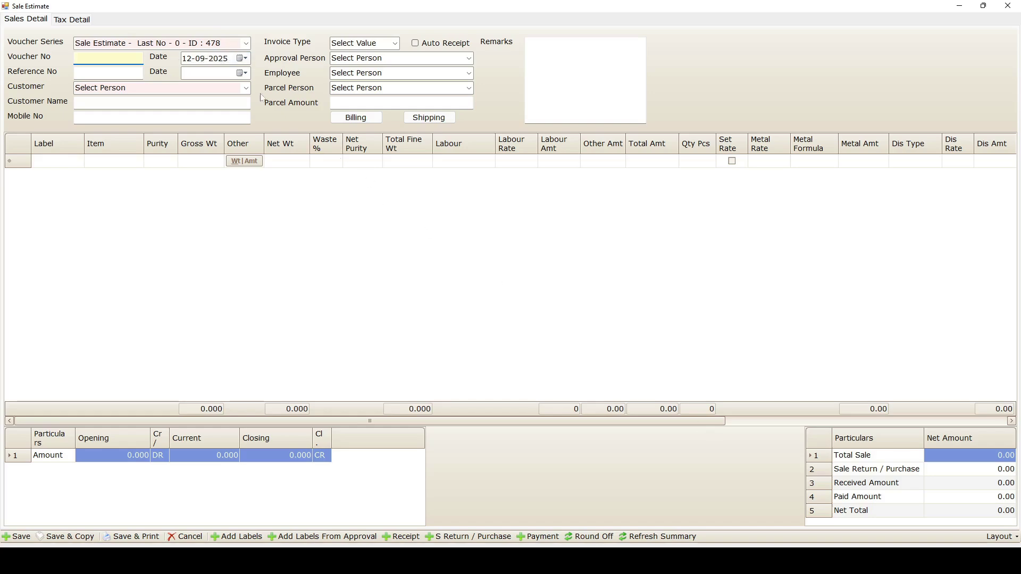
pyautogui.click(245, 59)
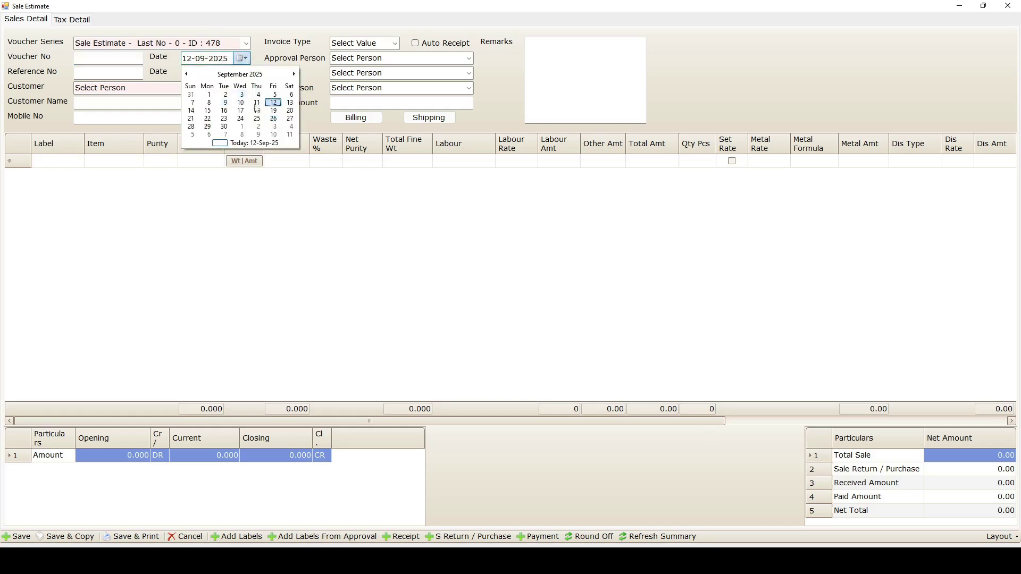
pyautogui.click(260, 50)
pyautogui.press('Tab')
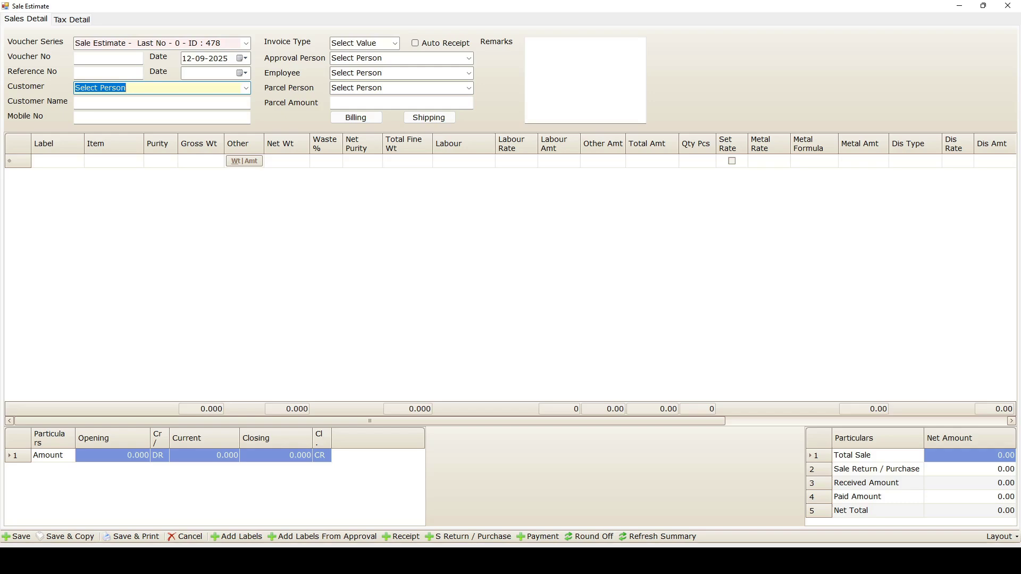
pyautogui.click(246, 88)
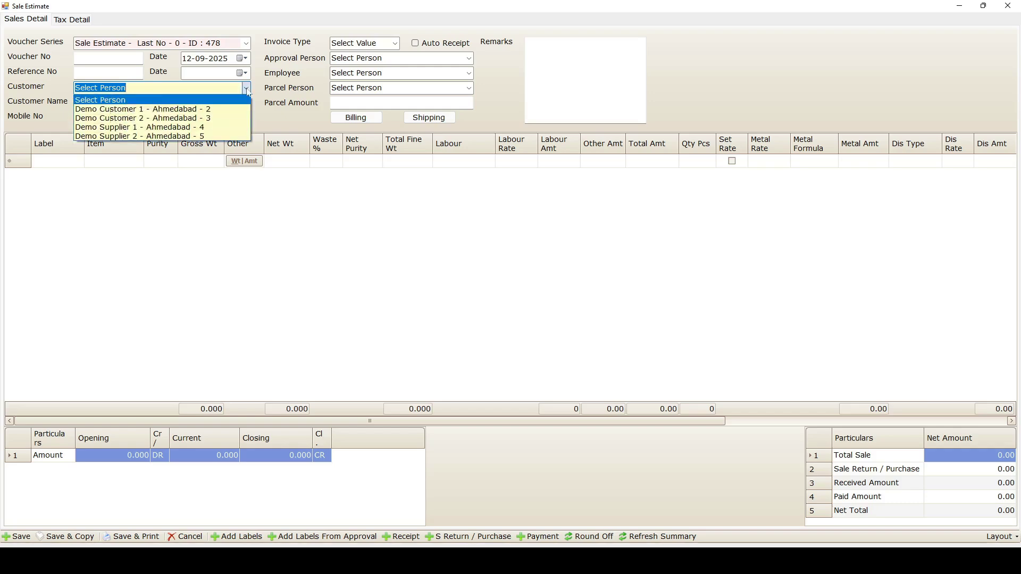
pyautogui.click(207, 109)
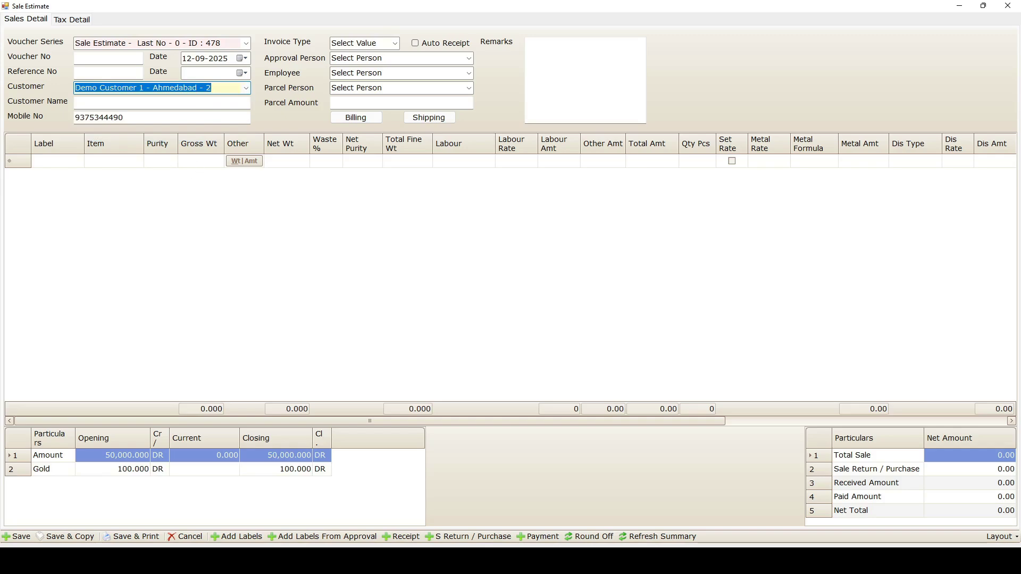
# Step: View the new person entry form from the Customer field and close it without saving
pyautogui.click(162, 88)
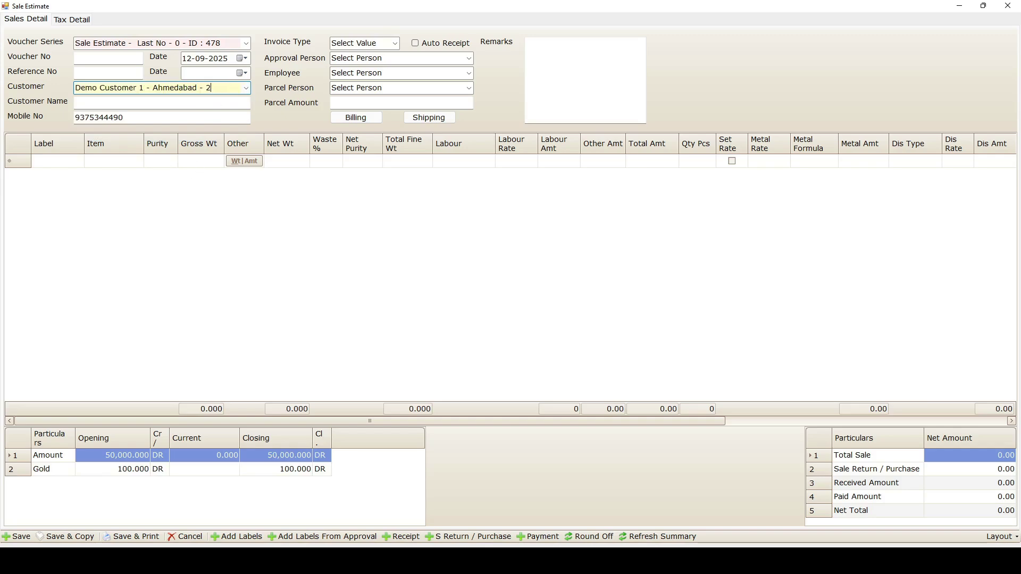
pyautogui.press('F2')
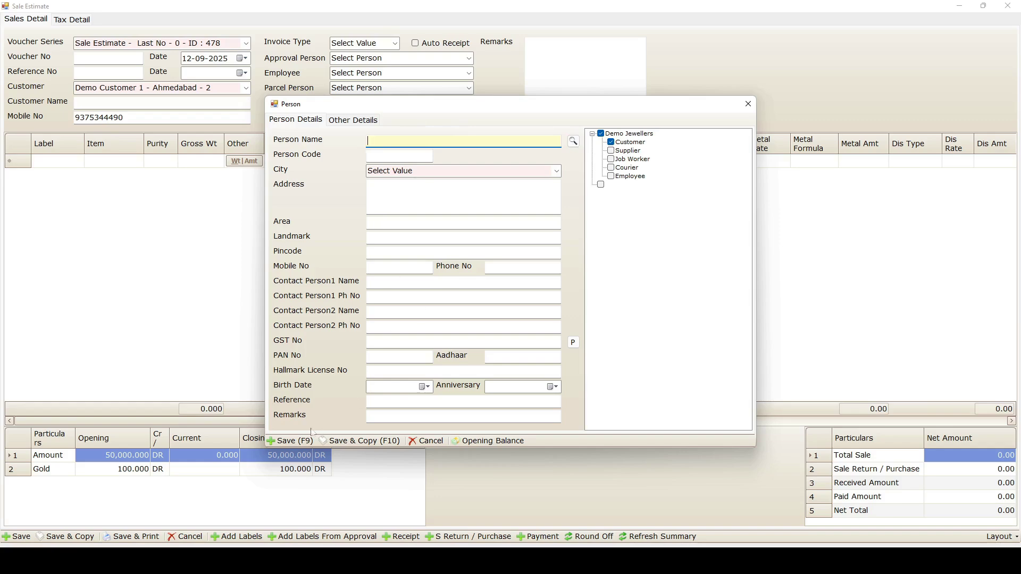
pyautogui.click(749, 104)
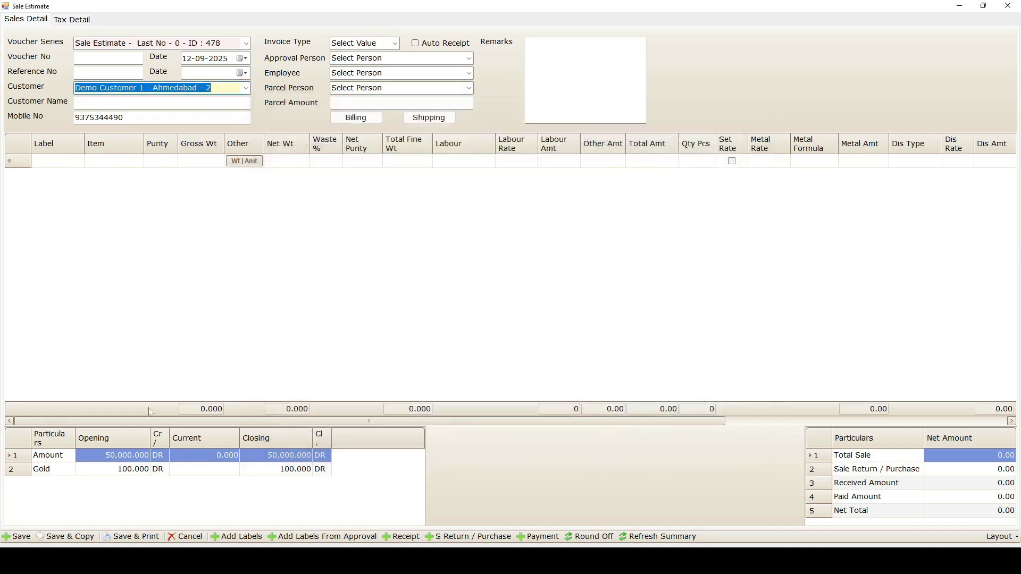
pyautogui.click(183, 491)
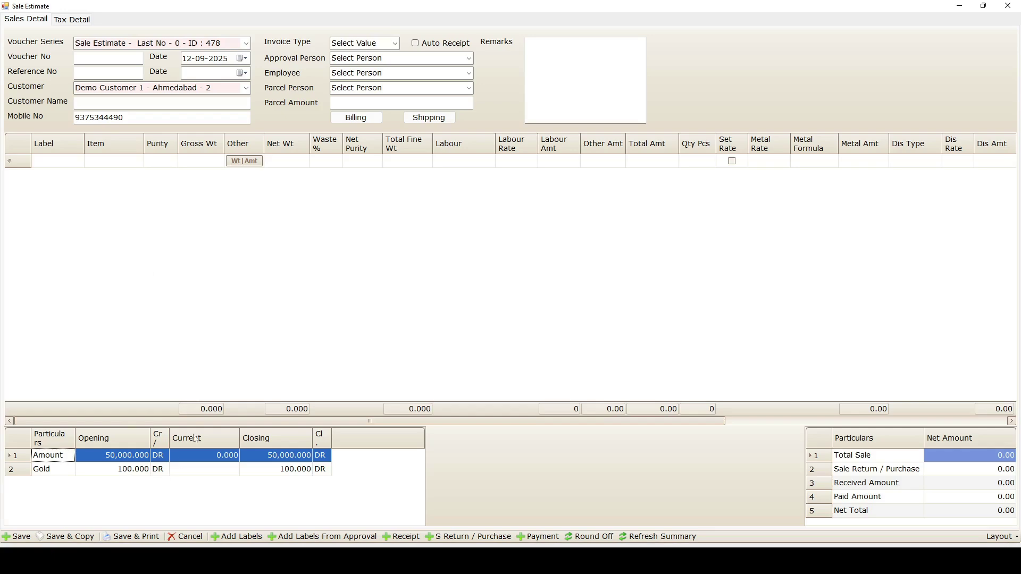
# Step: Add the Ladies Ring - LR - Gold - 41 item to the estimate with a gross weight of 100
pyautogui.click(101, 162)
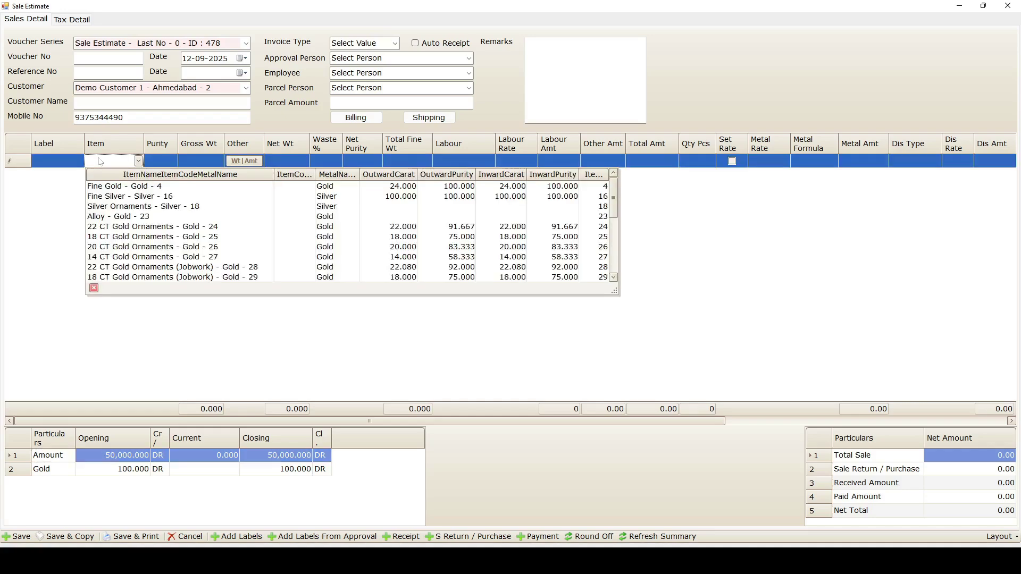
pyautogui.write('l')
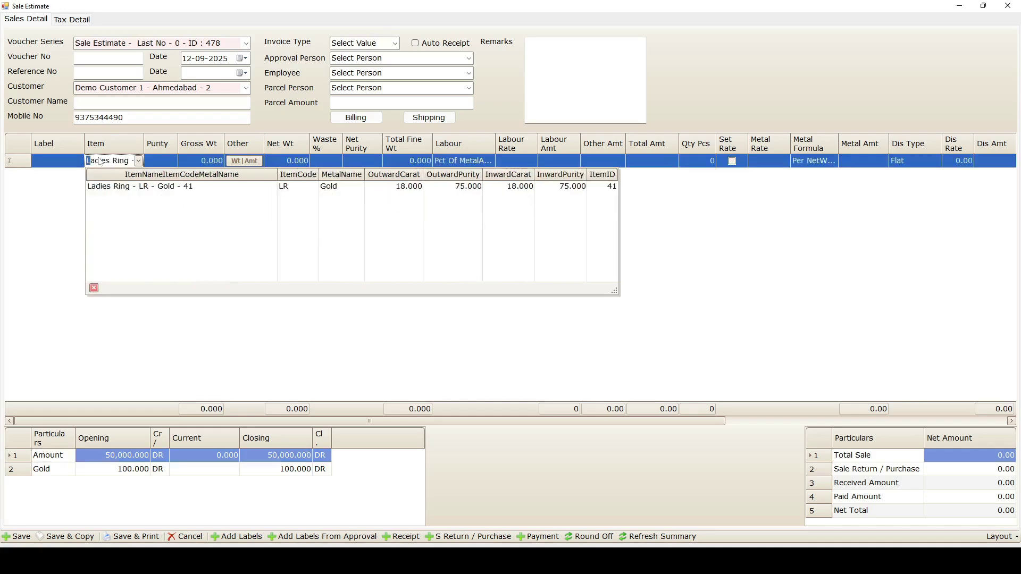
pyautogui.click(137, 188)
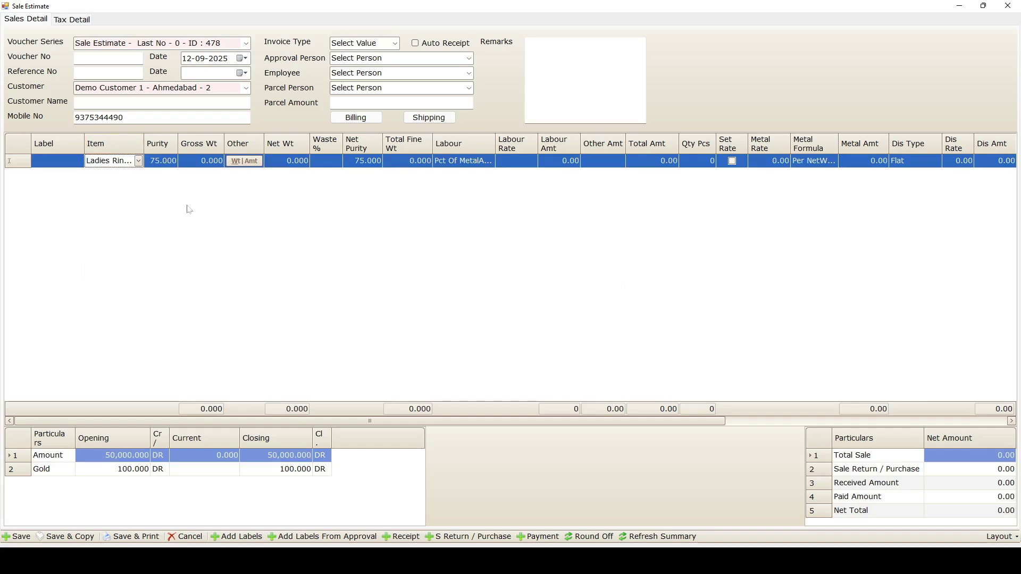
pyautogui.click(196, 162)
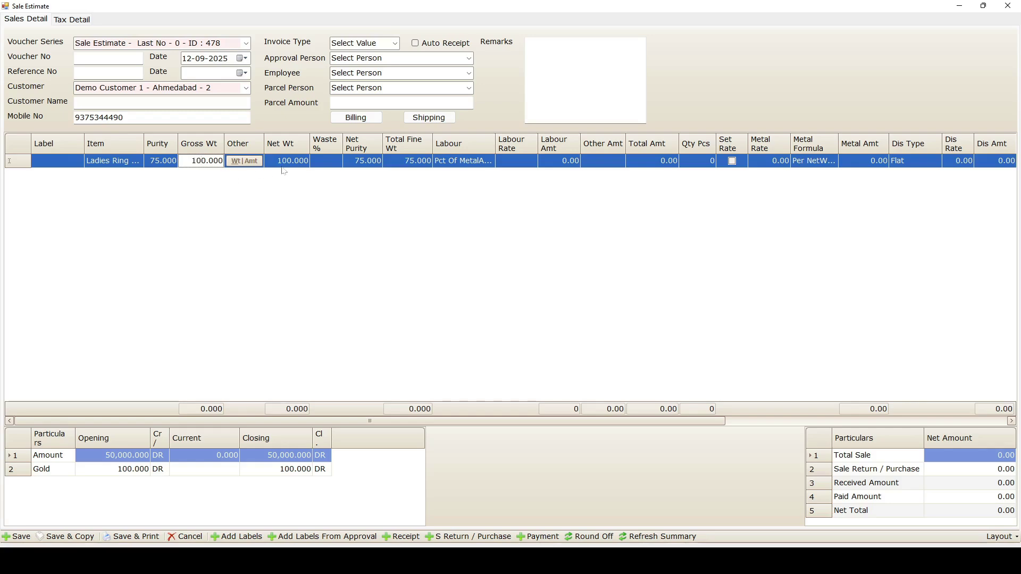
# Step: Add a Stone charge to the Ladies Ring with item weight 5 and amount 1,500
pyautogui.click(246, 163)
pyautogui.click(245, 163)
pyautogui.press('Tab')
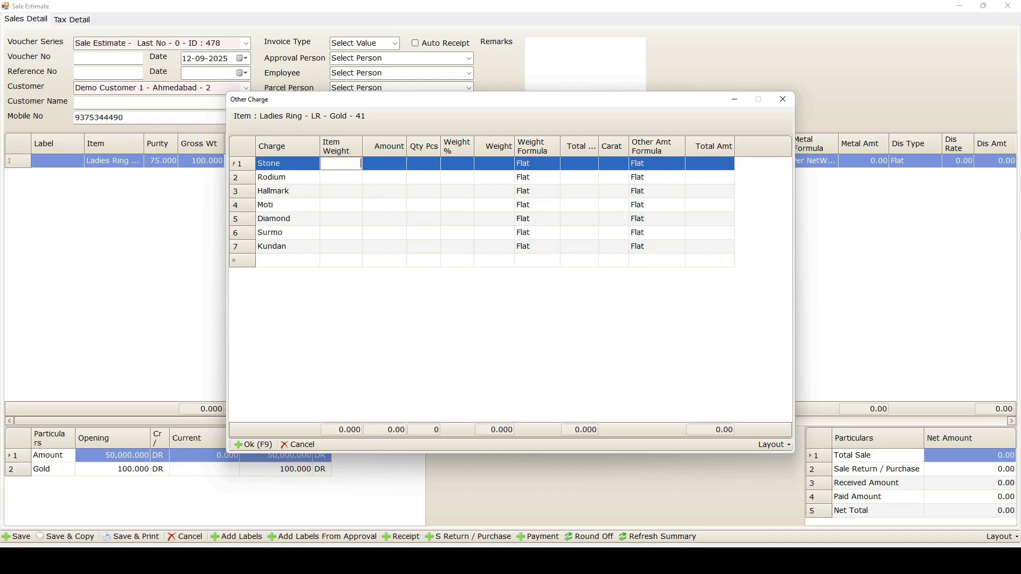
pyautogui.write('5')
pyautogui.click(388, 166)
pyautogui.write('1,')
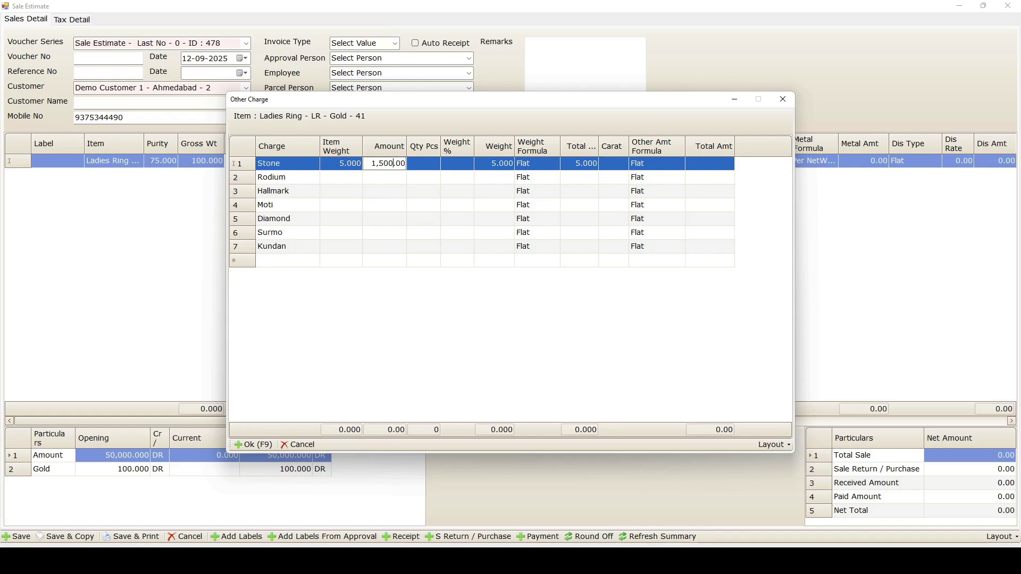
pyautogui.write('500')
pyautogui.press('Return')
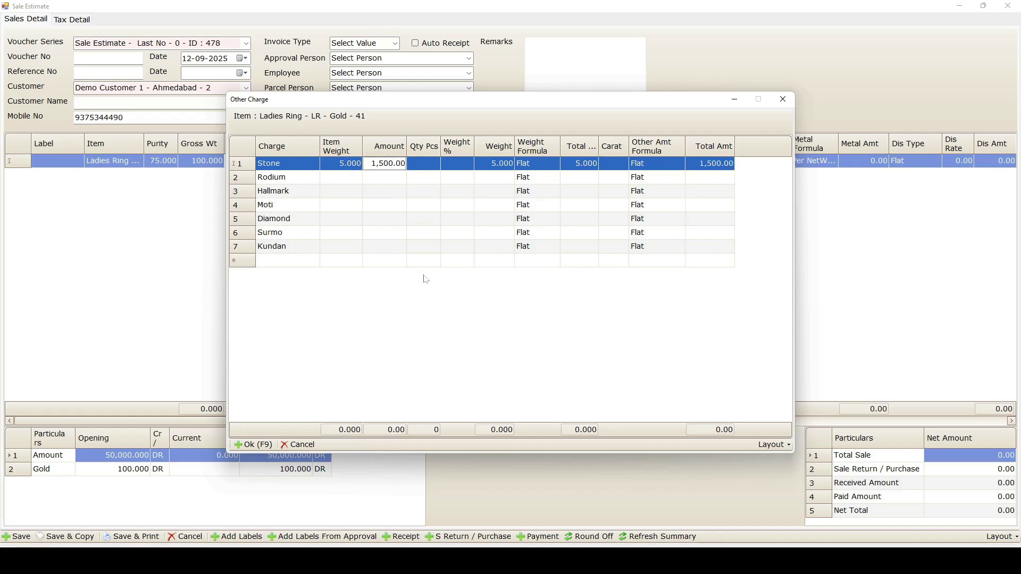
pyautogui.click(266, 449)
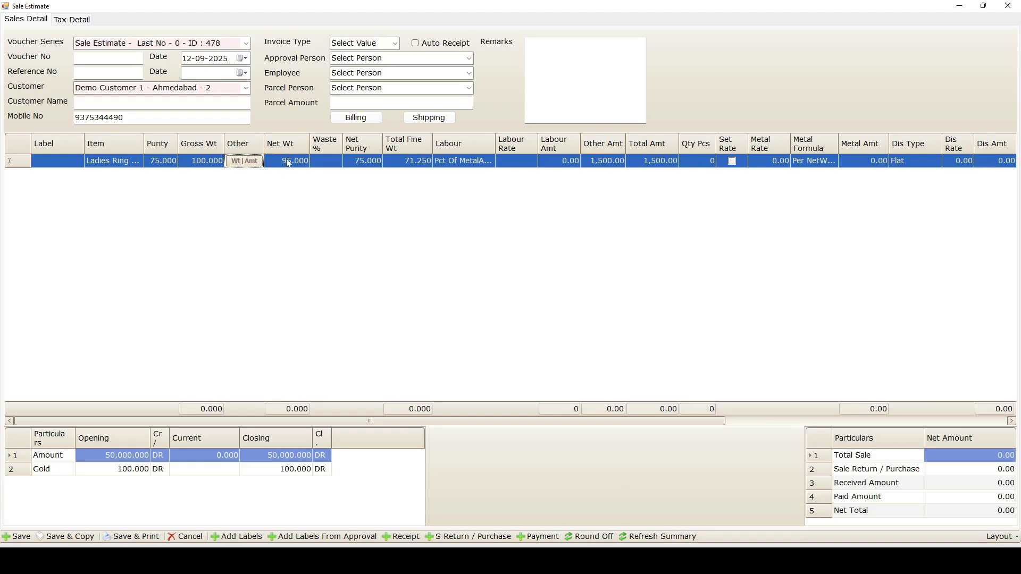
# Step: Set the Ladies Ring's waste to 6% and its labour amount to 2,000, and commit the row
pyautogui.click(329, 163)
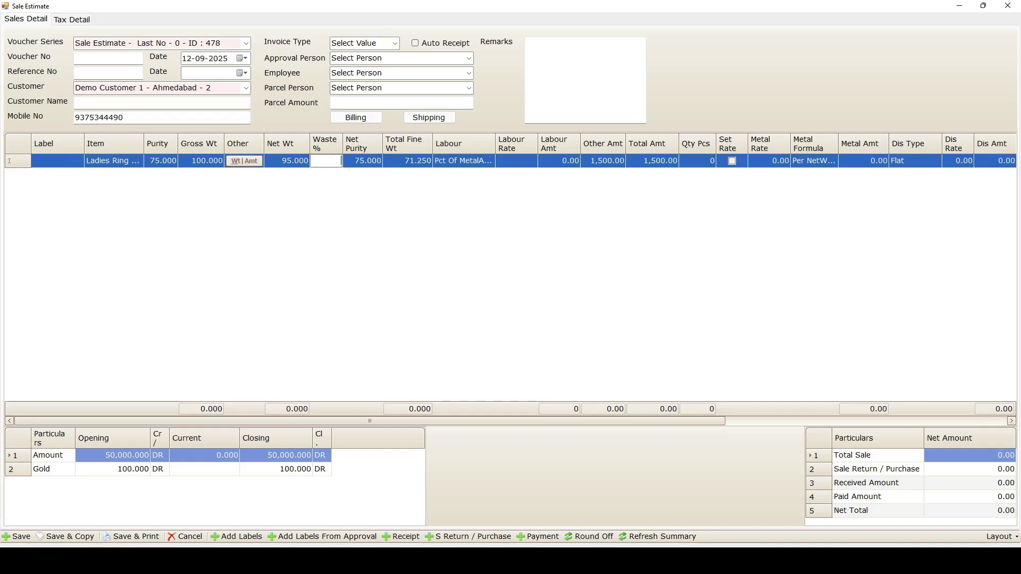
pyautogui.write('6')
pyautogui.click(540, 162)
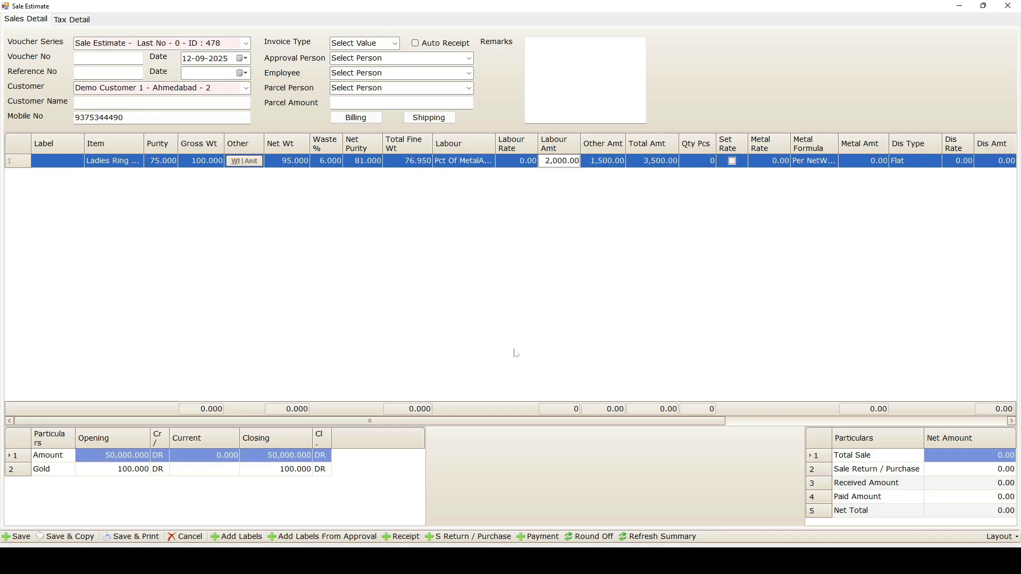
pyautogui.click(392, 485)
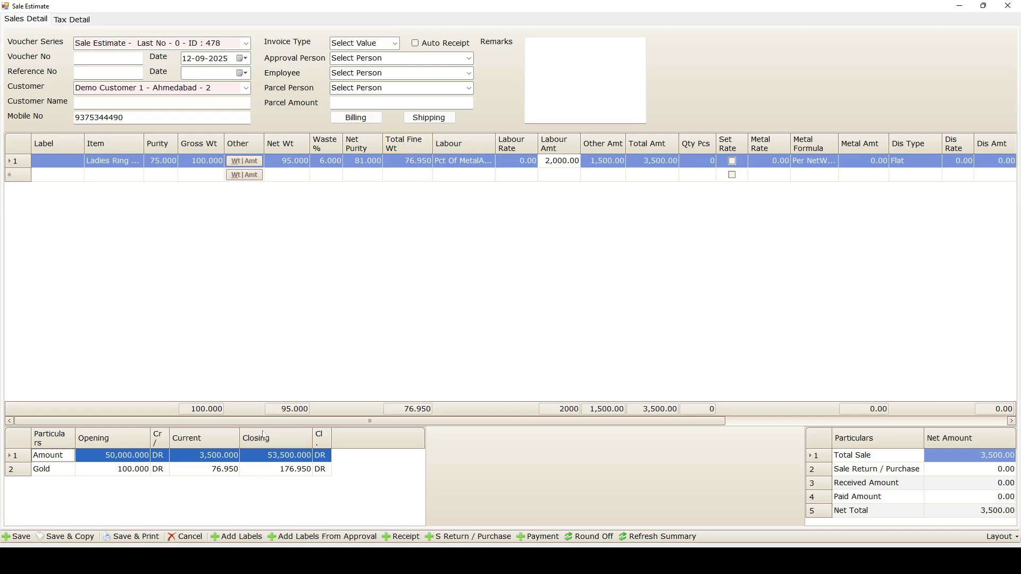
pyautogui.click(267, 300)
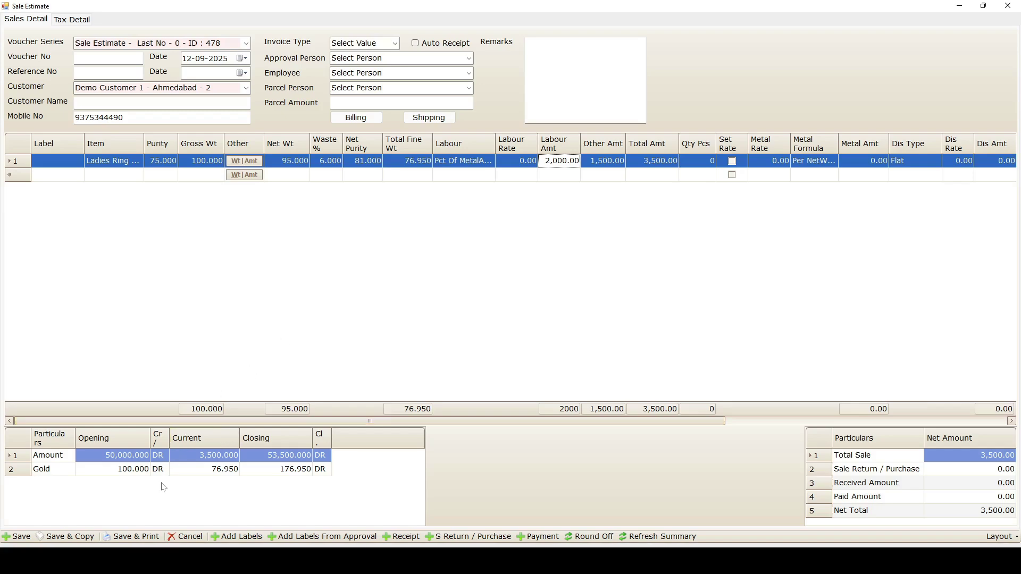
# Step: Save the sale estimate with its print preview and view the Whole Sale format at 150% zoom
pyautogui.click(134, 537)
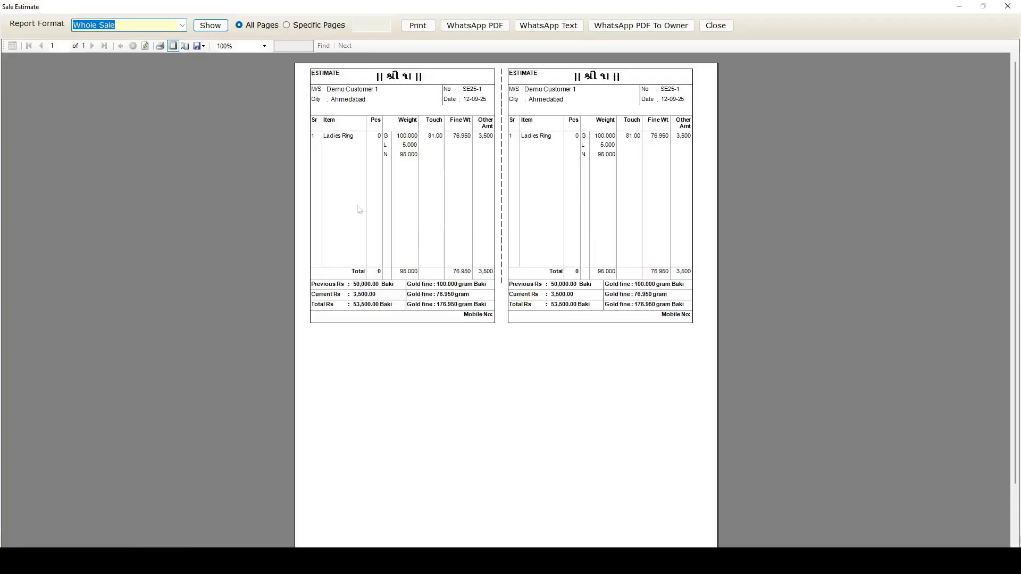
pyautogui.click(265, 46)
pyautogui.click(238, 90)
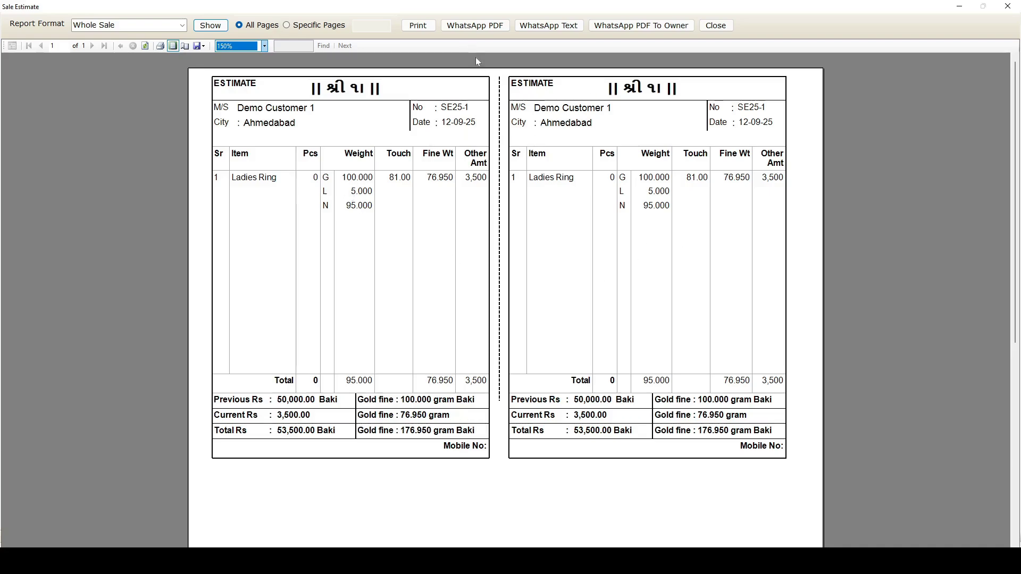
pyautogui.click(203, 47)
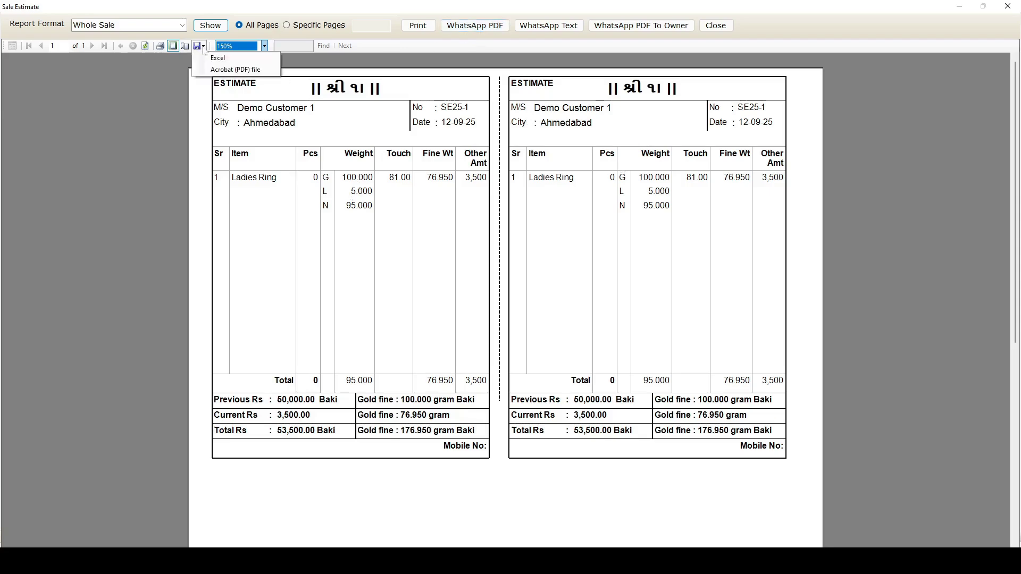
pyautogui.click(239, 70)
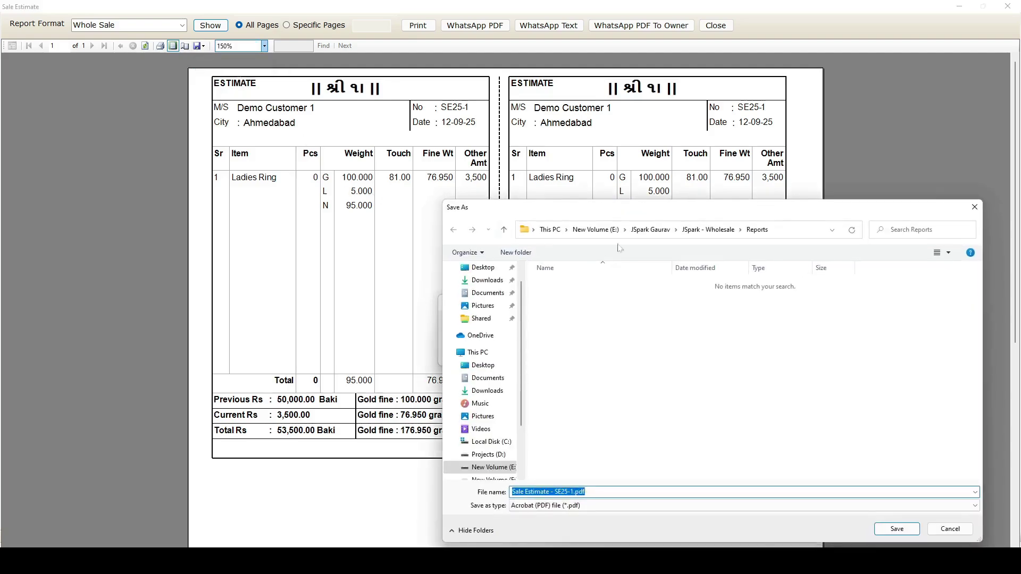
pyautogui.moveTo(678, 211); pyautogui.dragTo(564, 159)
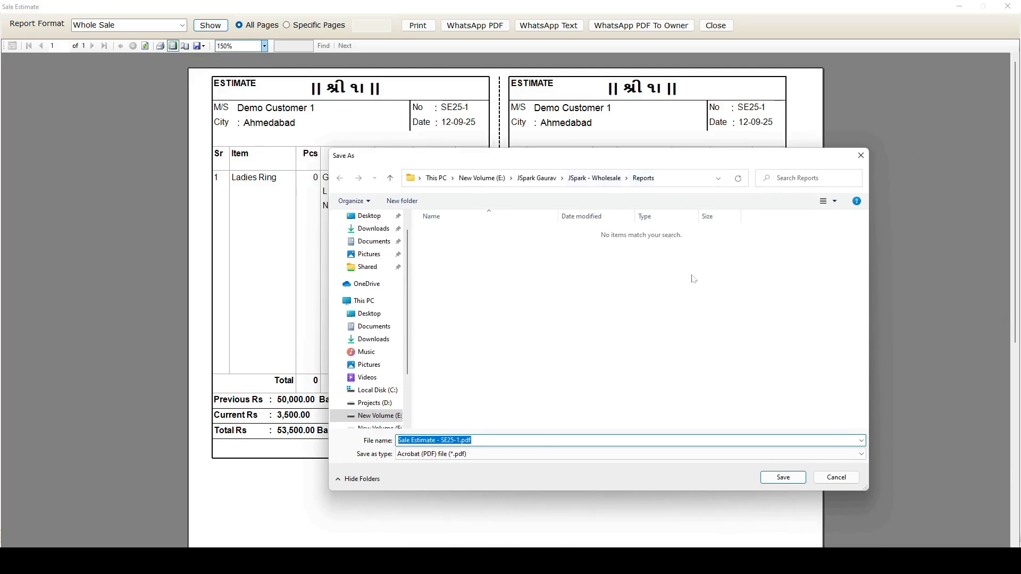
pyautogui.click(837, 478)
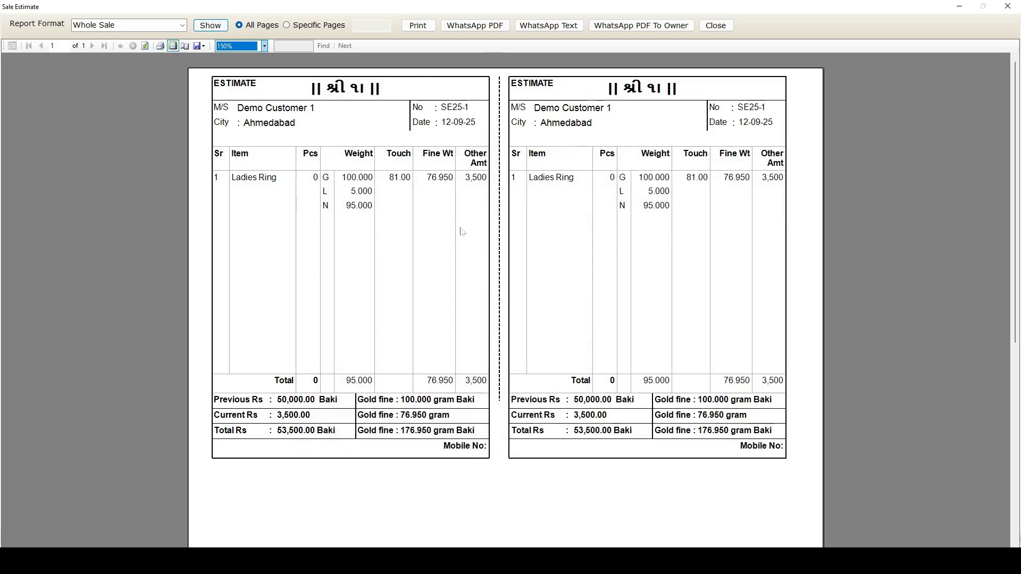
# Step: Close the estimate preview and start a new Customer Receipt voucher
pyautogui.press('Escape')
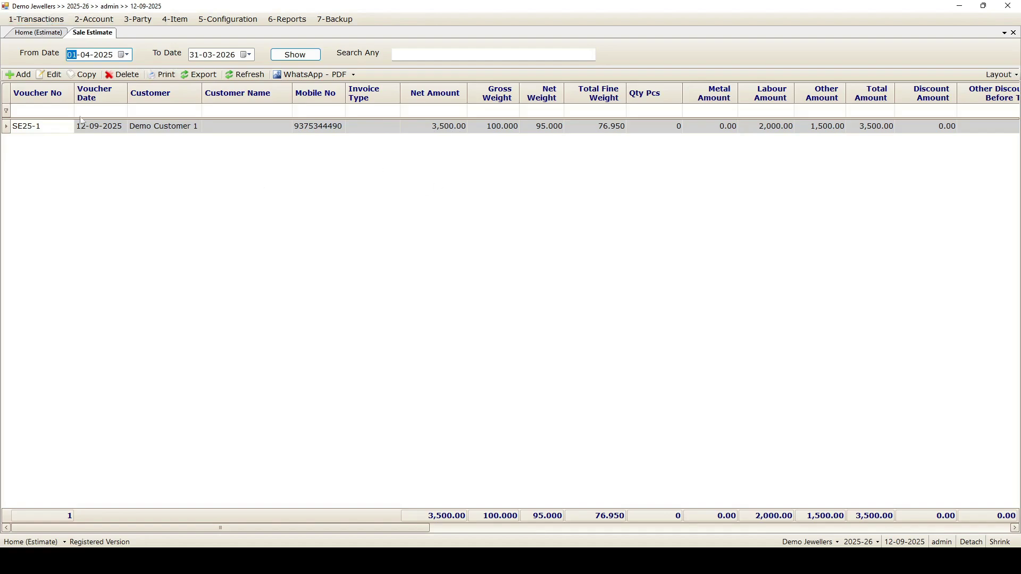
pyautogui.click(31, 542)
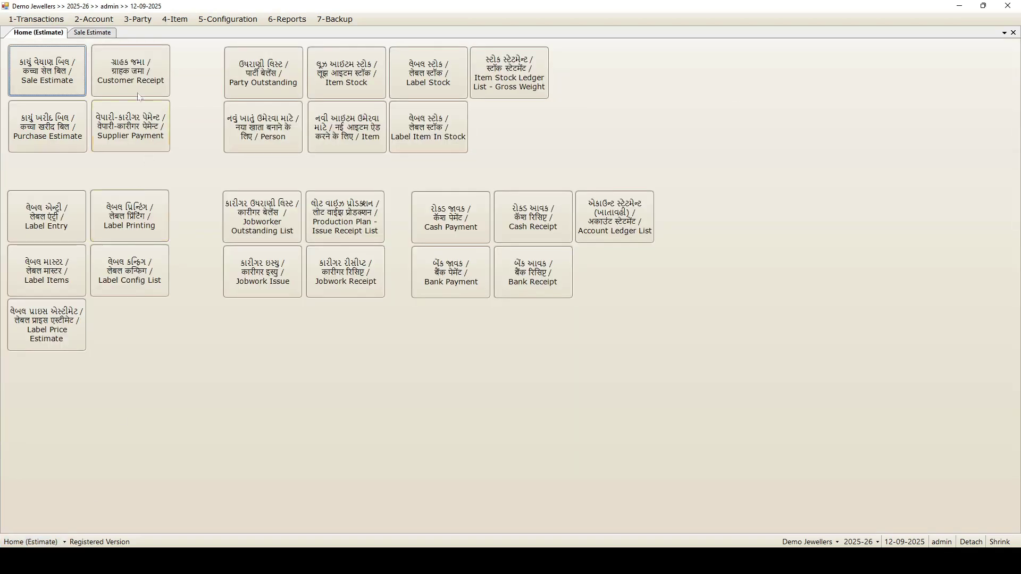
pyautogui.click(133, 76)
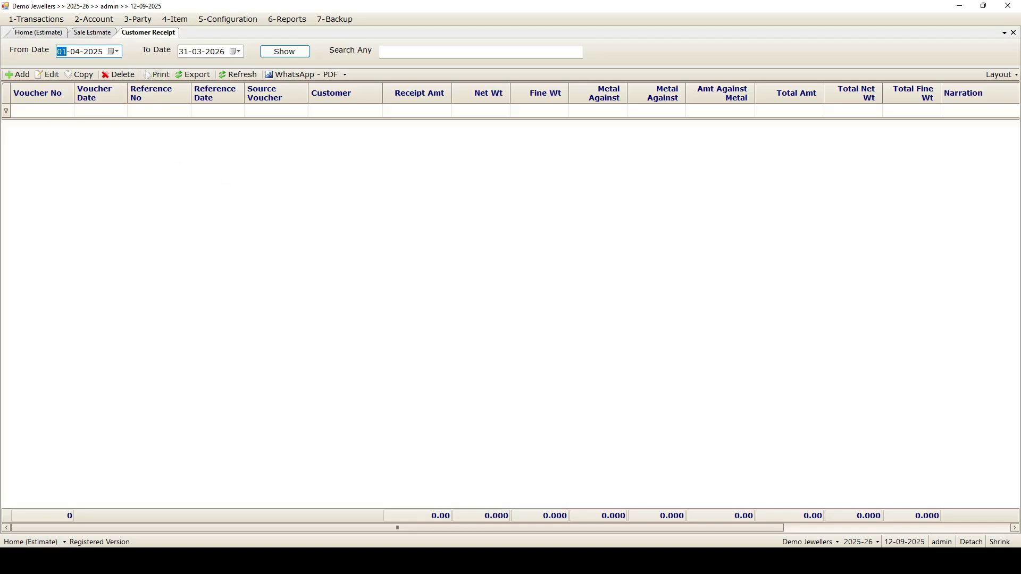
pyautogui.click(23, 75)
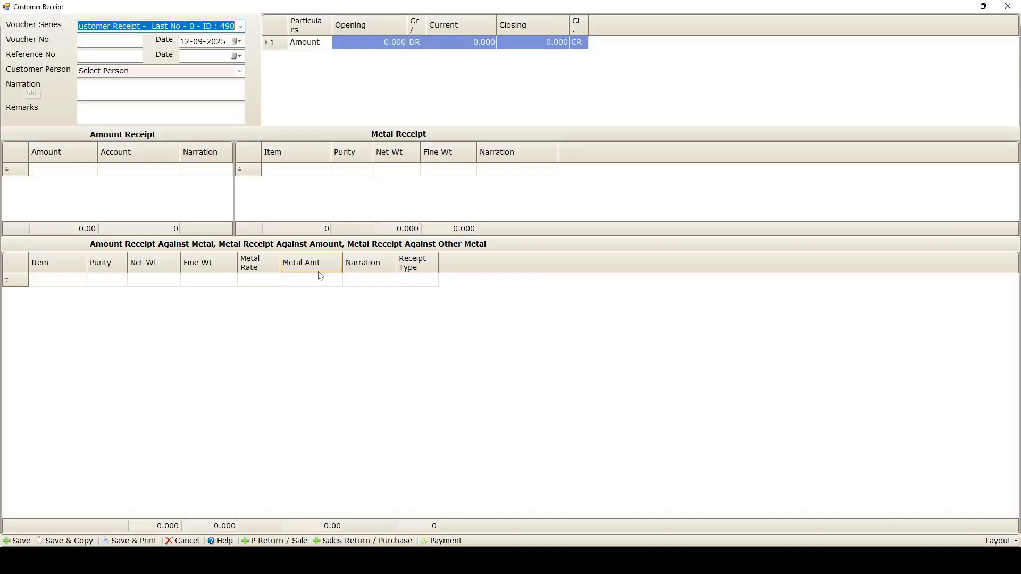
# Step: Select Demo Customer 1 for the receipt and add a Bank Account amount receipt of 53,500 with narration chq:1233
pyautogui.click(240, 72)
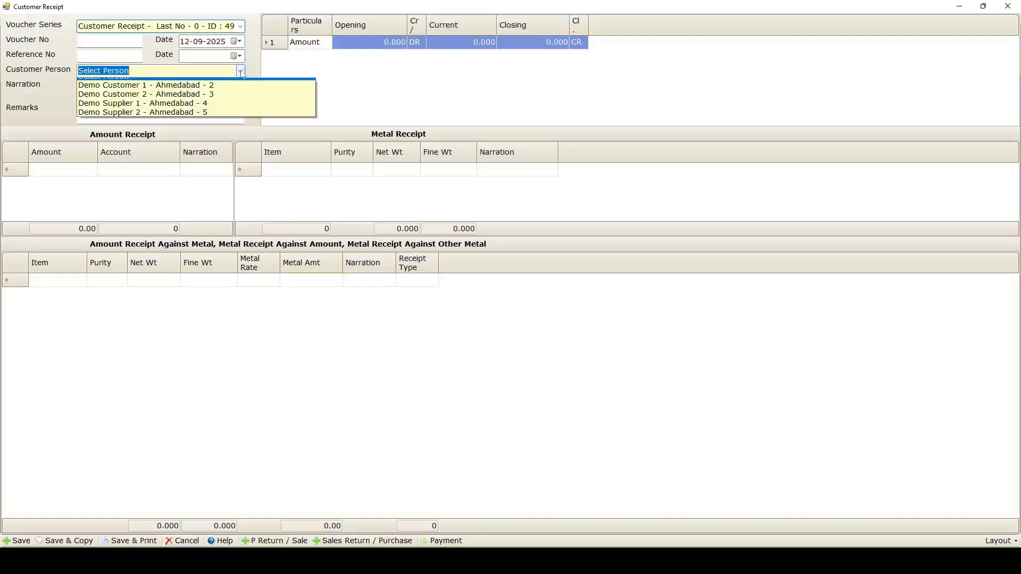
pyautogui.click(215, 91)
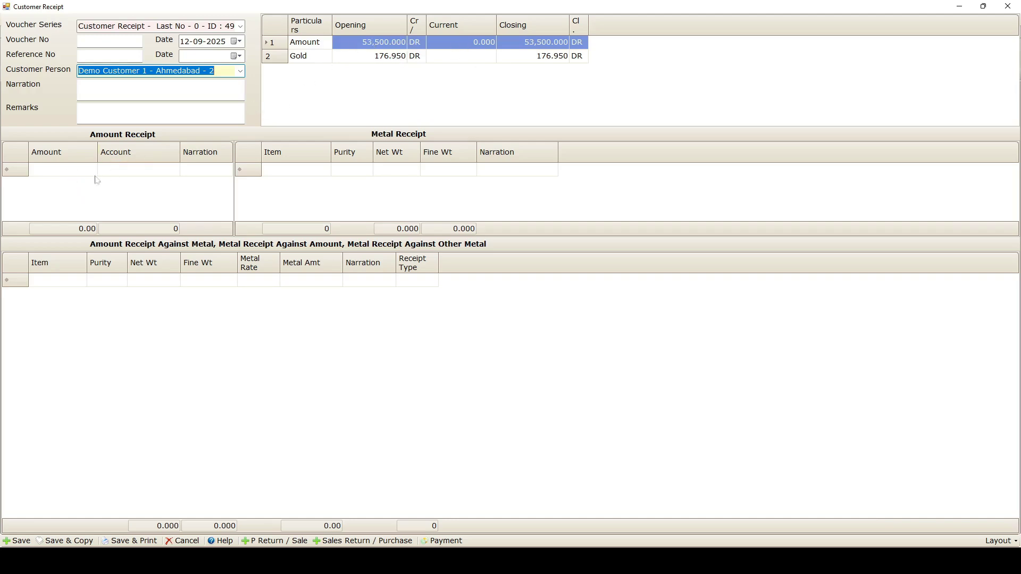
pyautogui.click(74, 169)
pyautogui.write('5,')
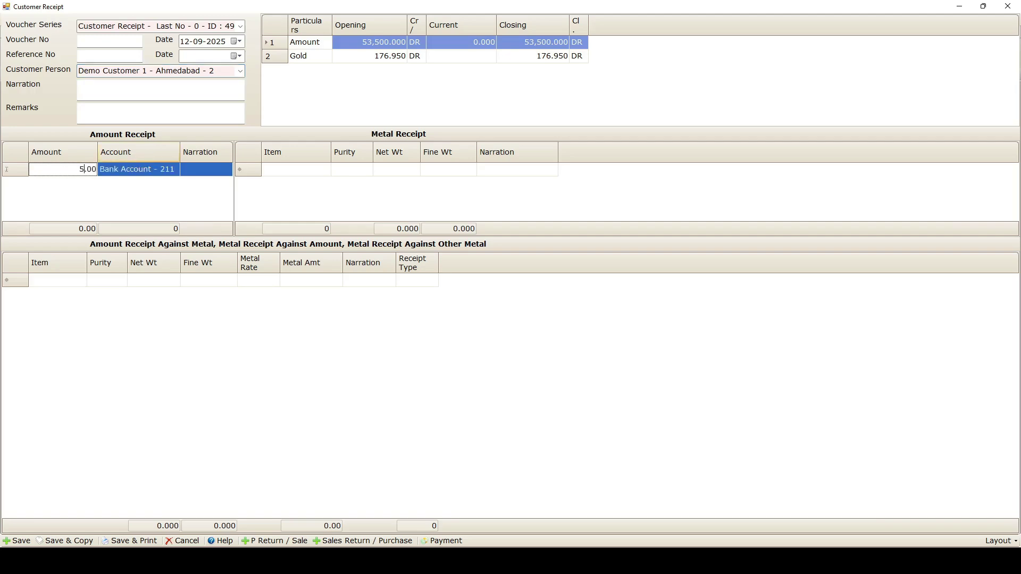
pyautogui.write('350')
pyautogui.click(191, 167)
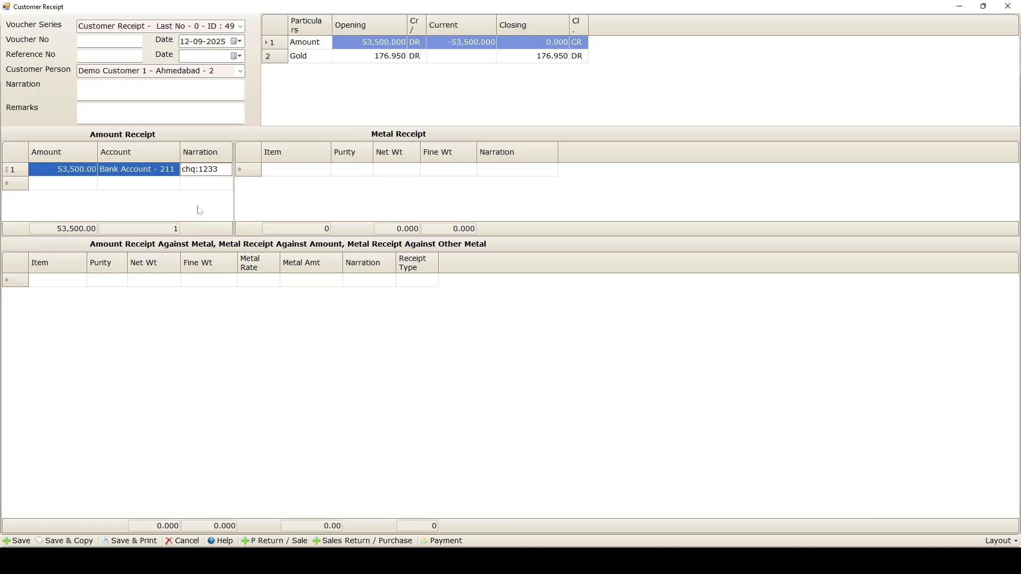
pyautogui.press('Return')
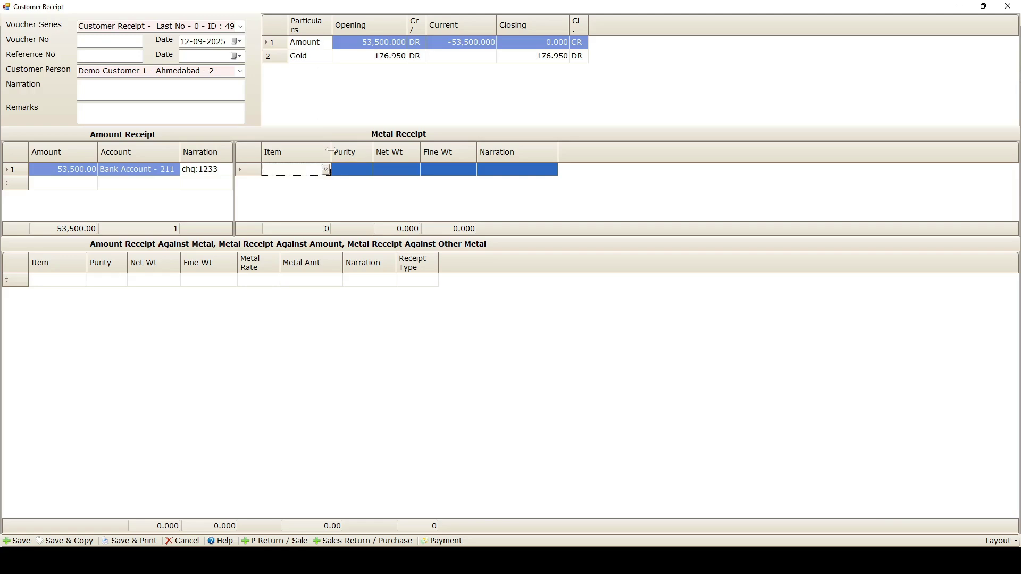
# Step: Add a Fine Gold metal receipt at 100 purity with a net weight of 100.000
pyautogui.click(325, 169)
pyautogui.click(315, 195)
pyautogui.click(359, 169)
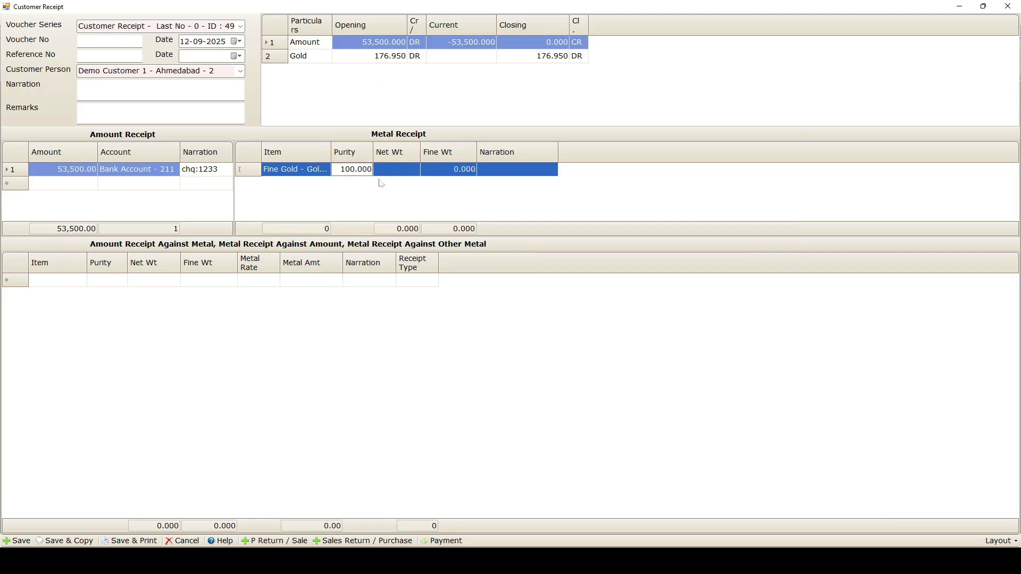
pyautogui.click(391, 168)
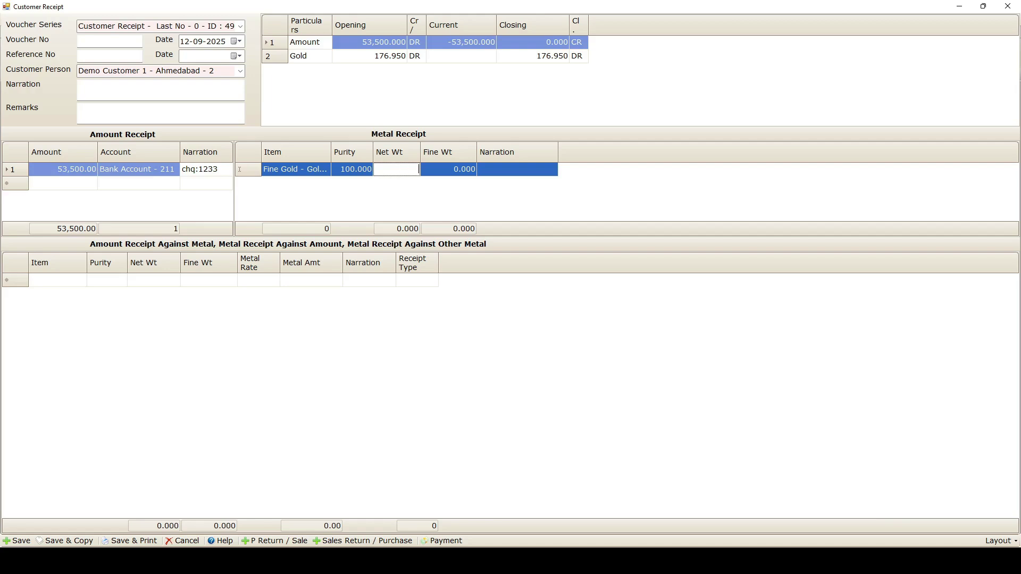
pyautogui.write('100.000')
pyautogui.click(390, 79)
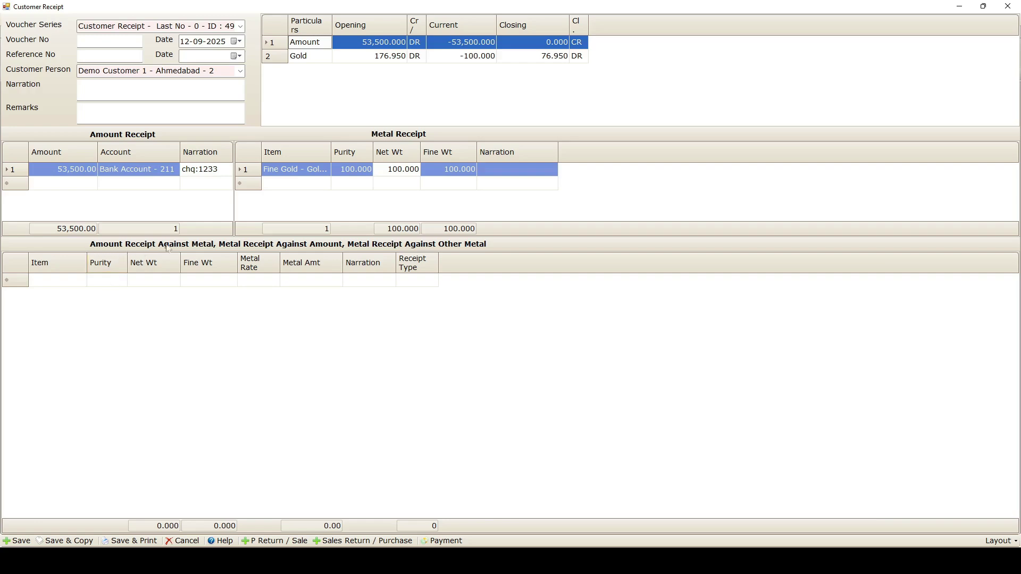
# Step: Add a Fine Gold metal-to-amount rate fix row with net weight 76.950 and metal rate 7,000, and widen the Receipt Type column
pyautogui.click(68, 282)
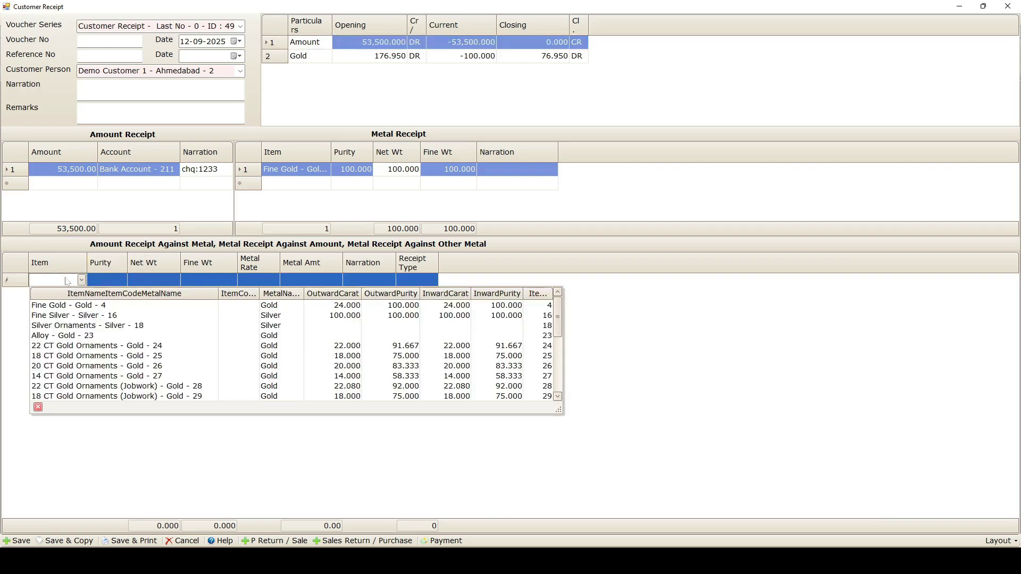
pyautogui.click(60, 307)
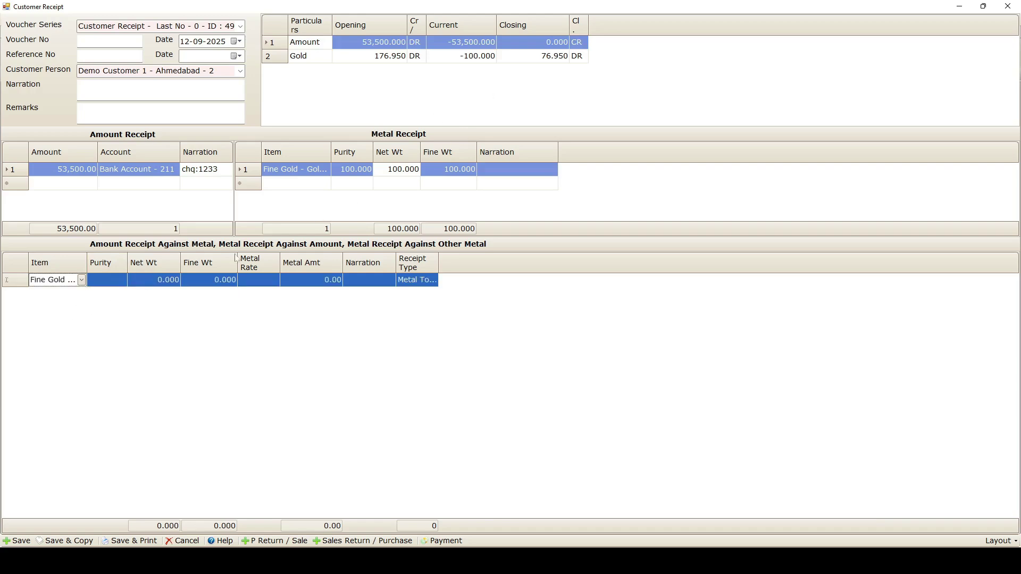
pyautogui.press('Return')
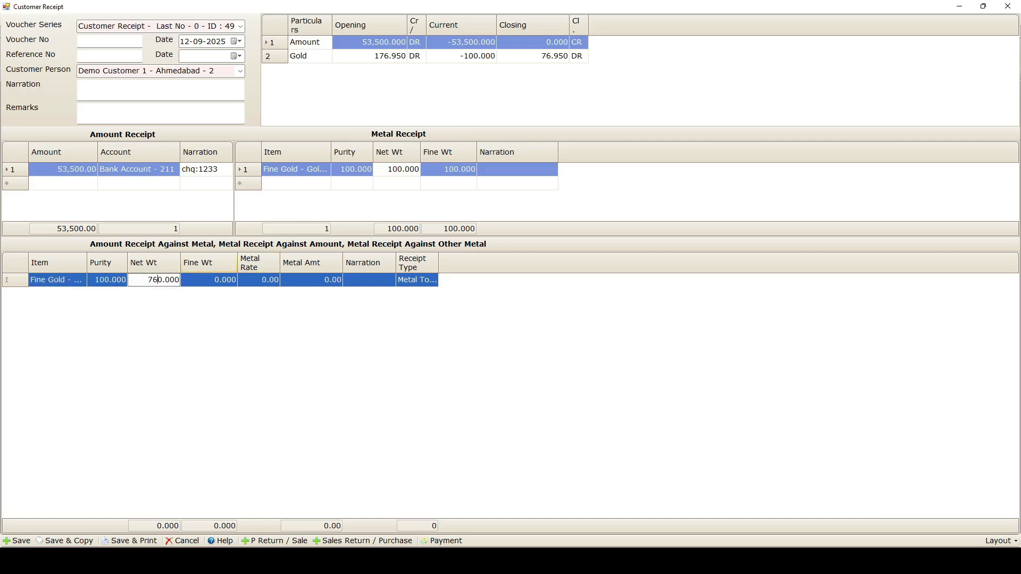
pyautogui.press('BackSpace')
pyautogui.click(251, 282)
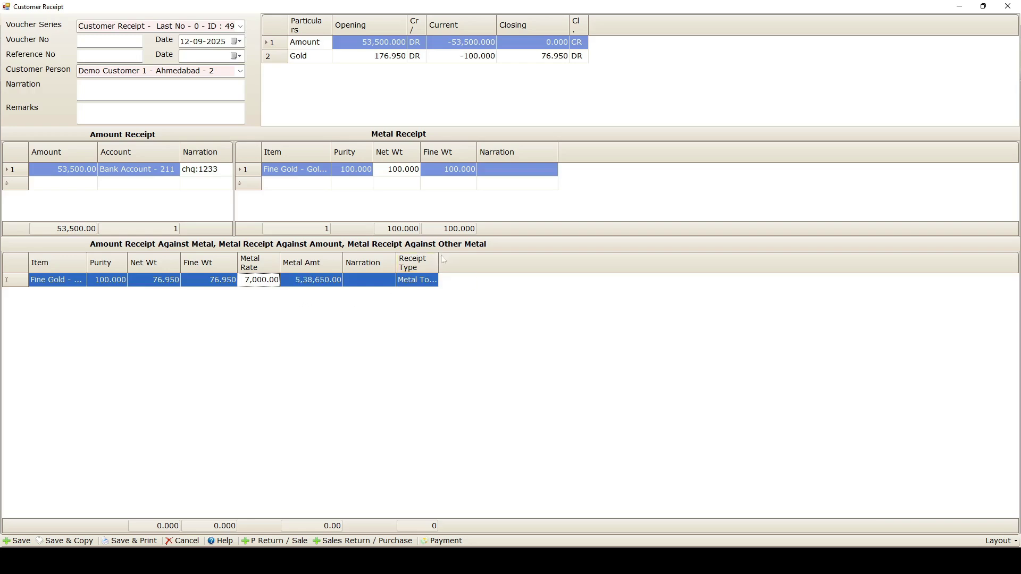
pyautogui.moveTo(439, 262); pyautogui.dragTo(533, 261)
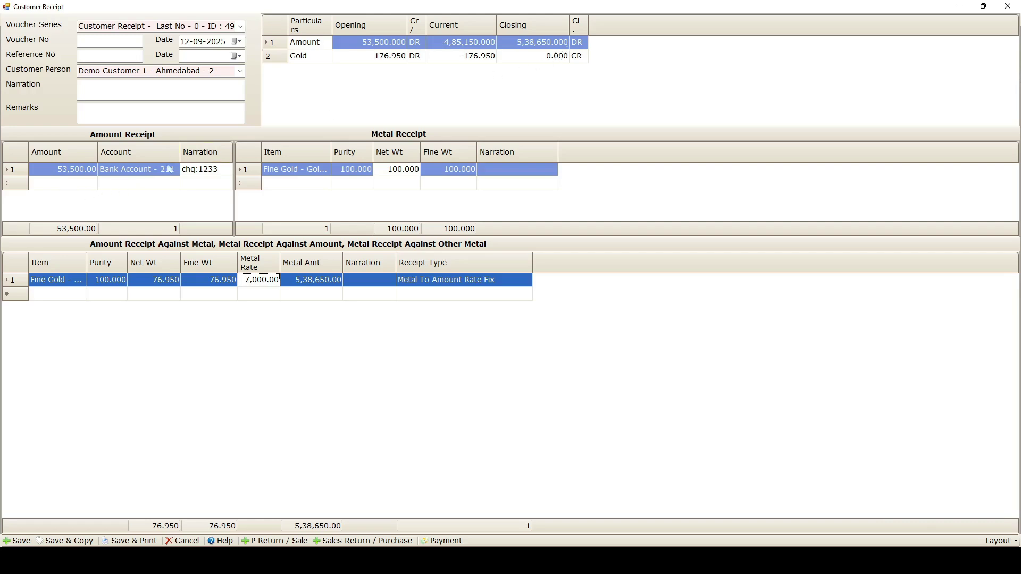
# Step: Add a second amount receipt of 2,00,000 to the Cash In Hand account
pyautogui.click(76, 184)
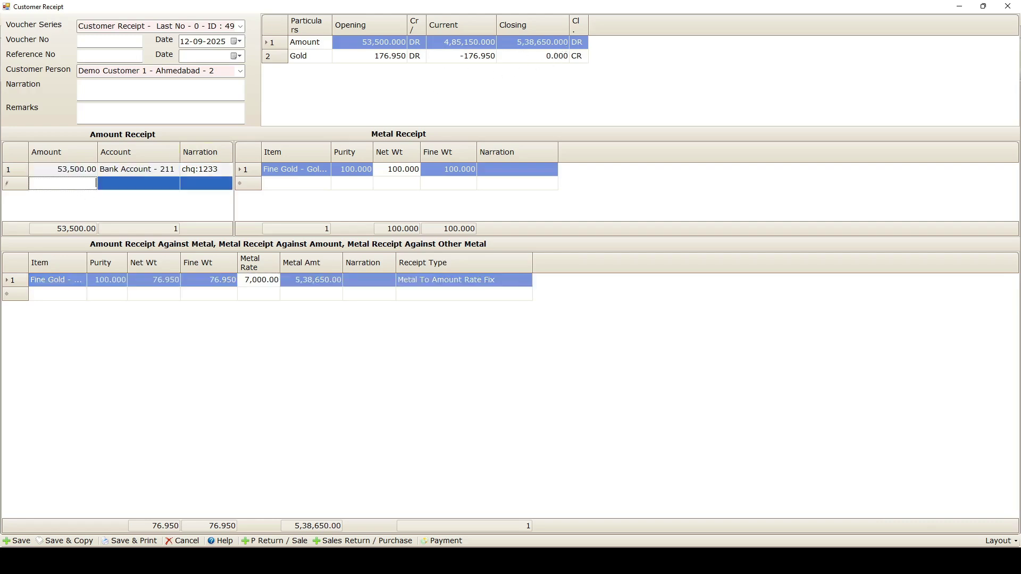
pyautogui.write('20000')
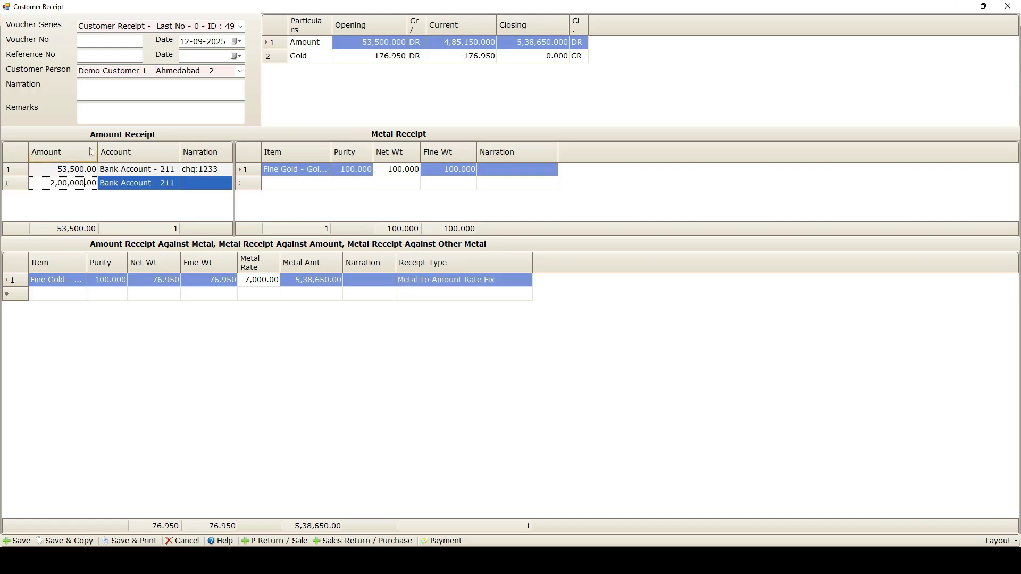
pyautogui.click(140, 187)
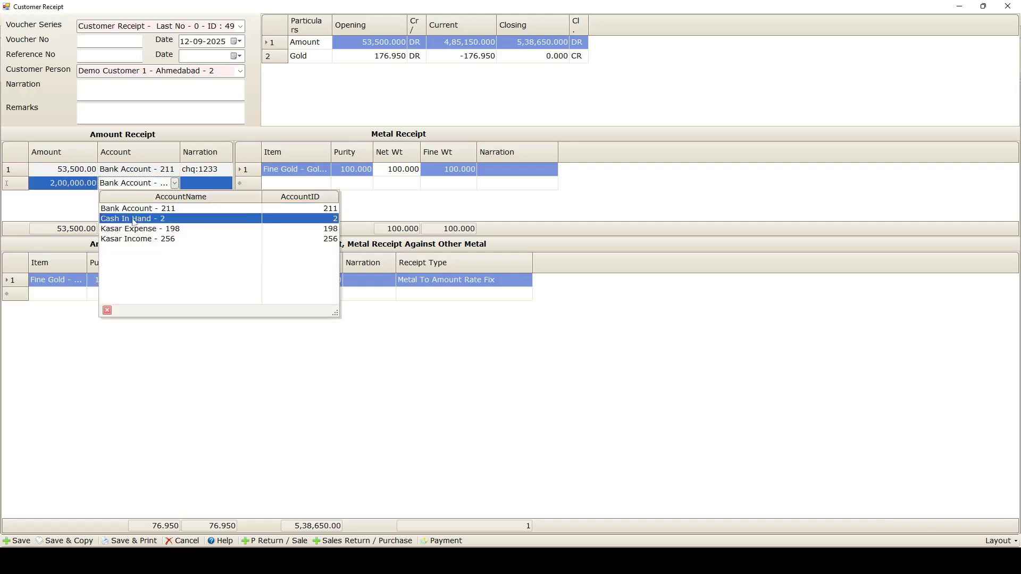
pyautogui.click(137, 218)
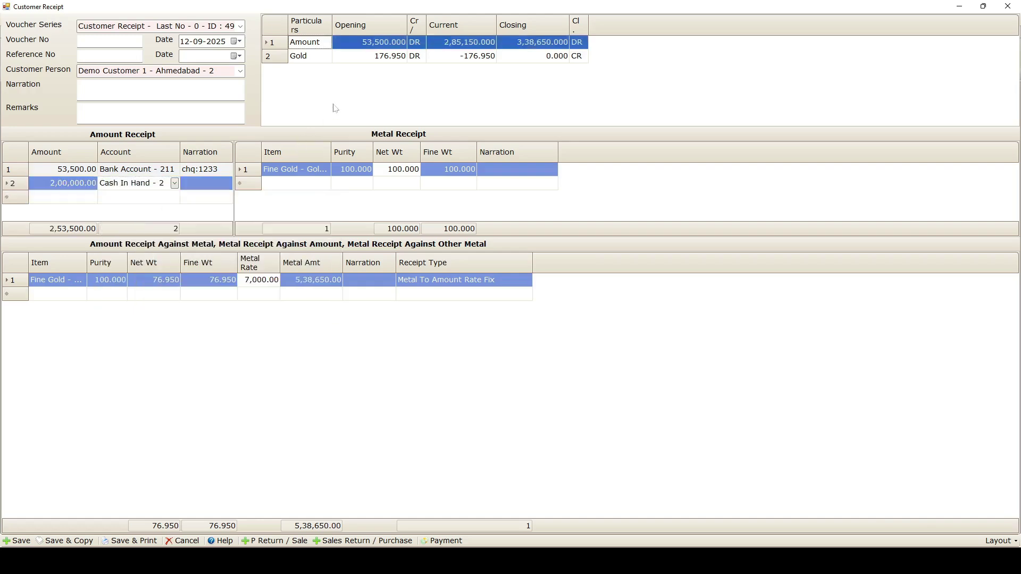
pyautogui.click(326, 114)
# Step: Add a third amount receipt of 3,38,650 to the Bank Account with narration RTGS
pyautogui.click(71, 198)
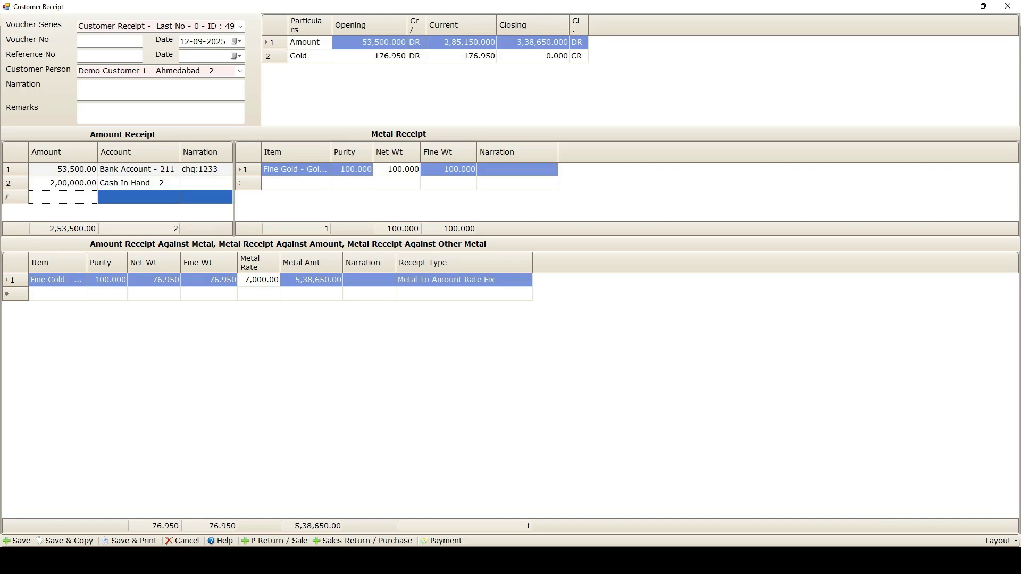
pyautogui.write('3,38,650.00')
pyautogui.click(183, 197)
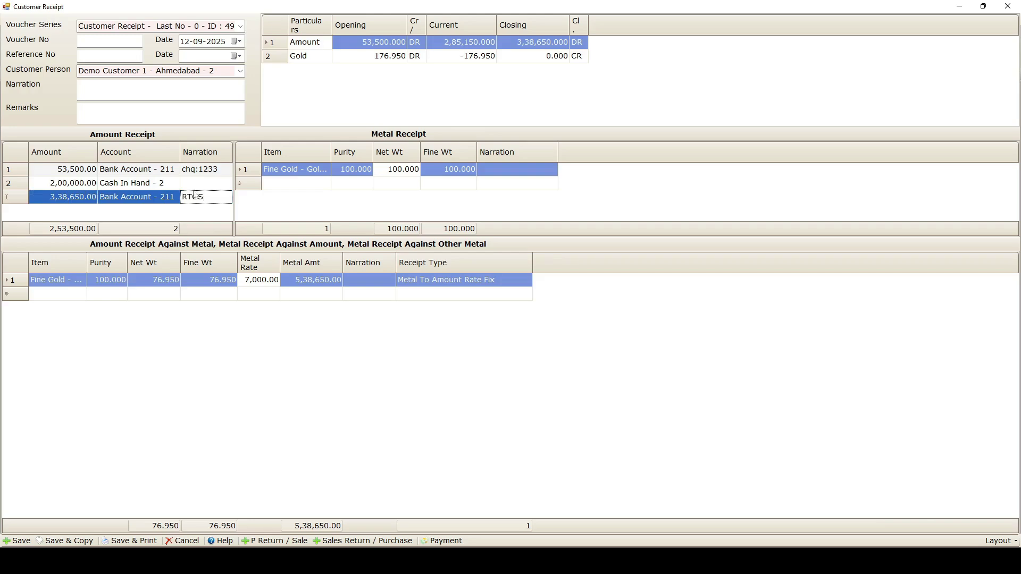
pyautogui.click(267, 206)
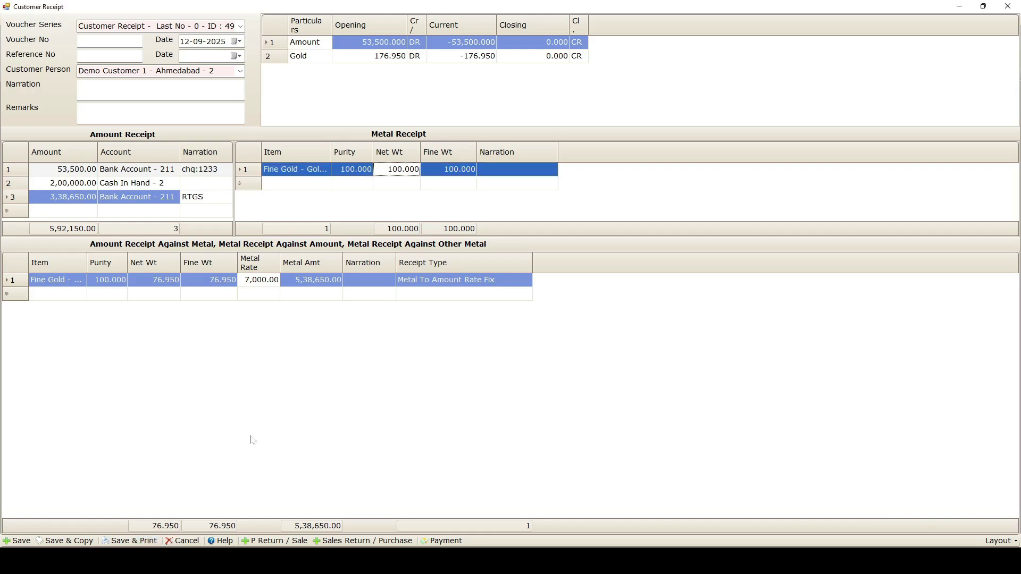
# Step: Save the customer receipt with its print preview and view the voucher at 150% zoom
pyautogui.click(129, 540)
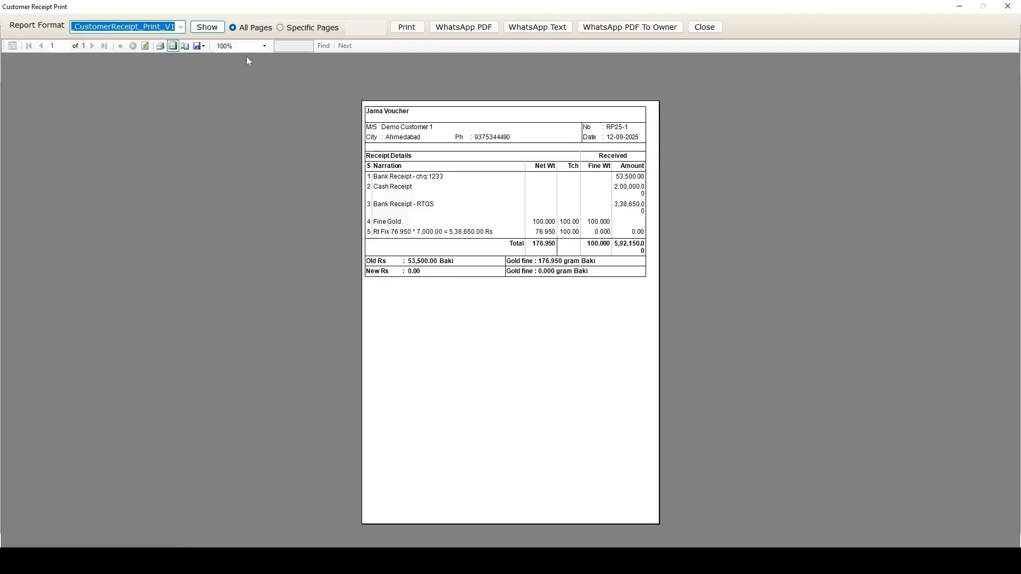
pyautogui.click(264, 46)
pyautogui.click(236, 89)
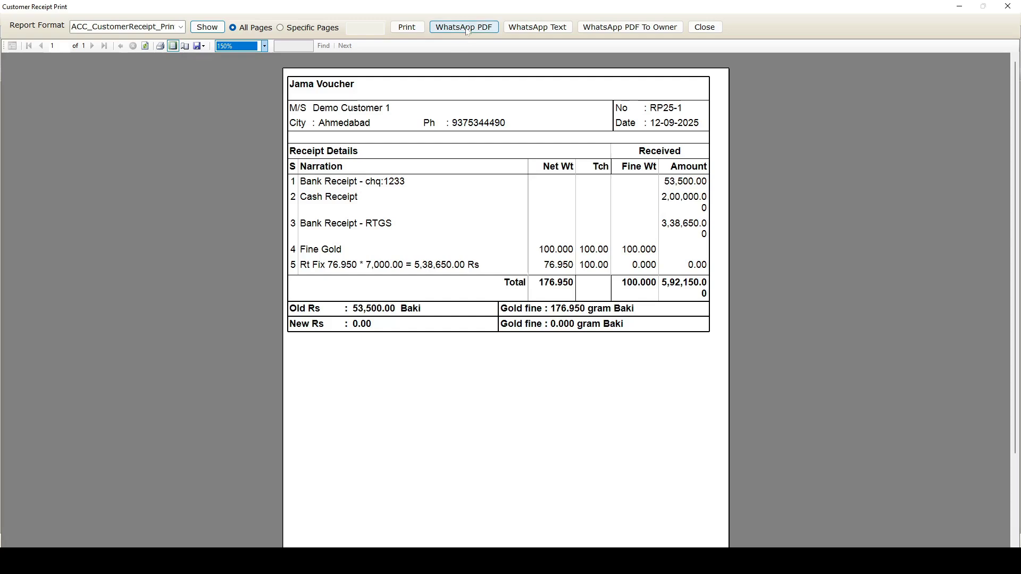
# Step: Check the export formats offered for the receipt voucher and close its print preview
pyautogui.click(468, 29)
pyautogui.click(202, 46)
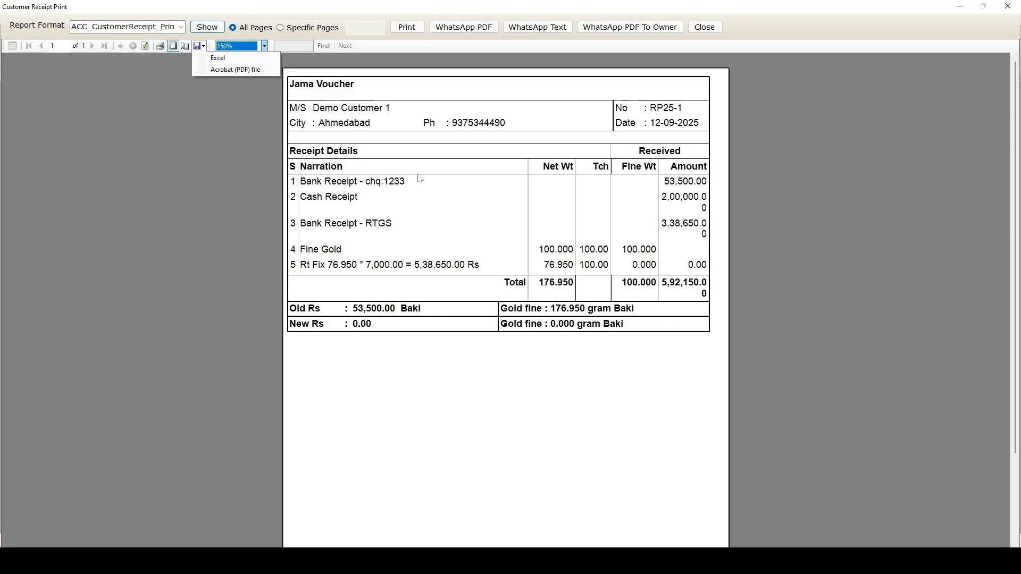
pyautogui.click(440, 158)
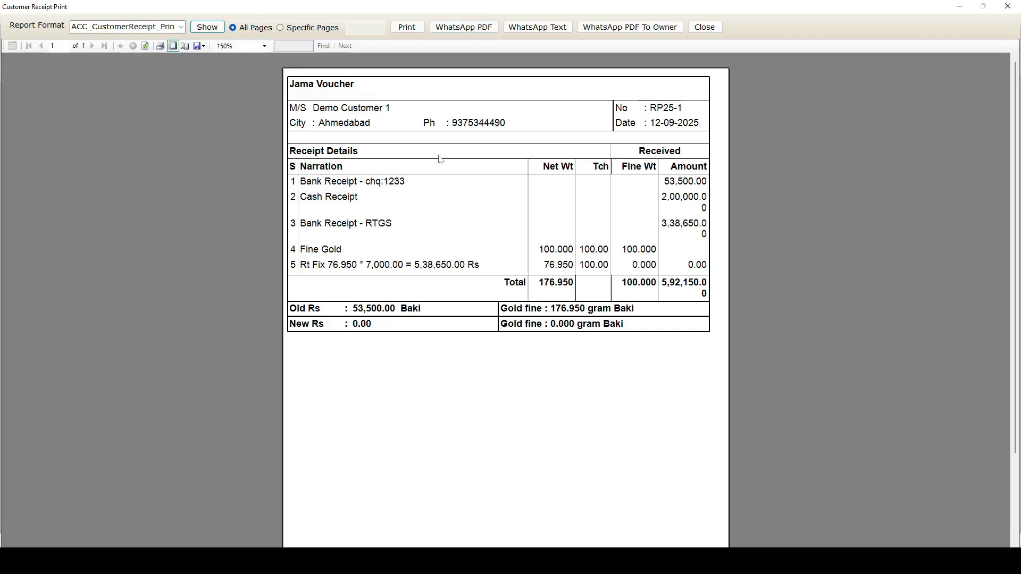
pyautogui.press('Escape')
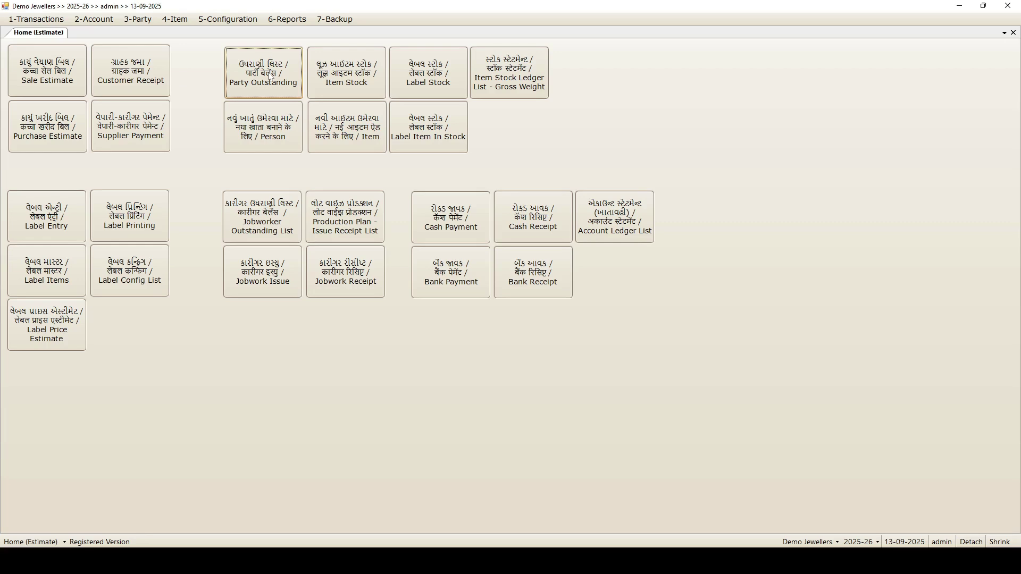
# Step: Open the Party Outstanding list dated 13-09-2025, display it by fine weight and examine the receivable customers
pyautogui.click(272, 78)
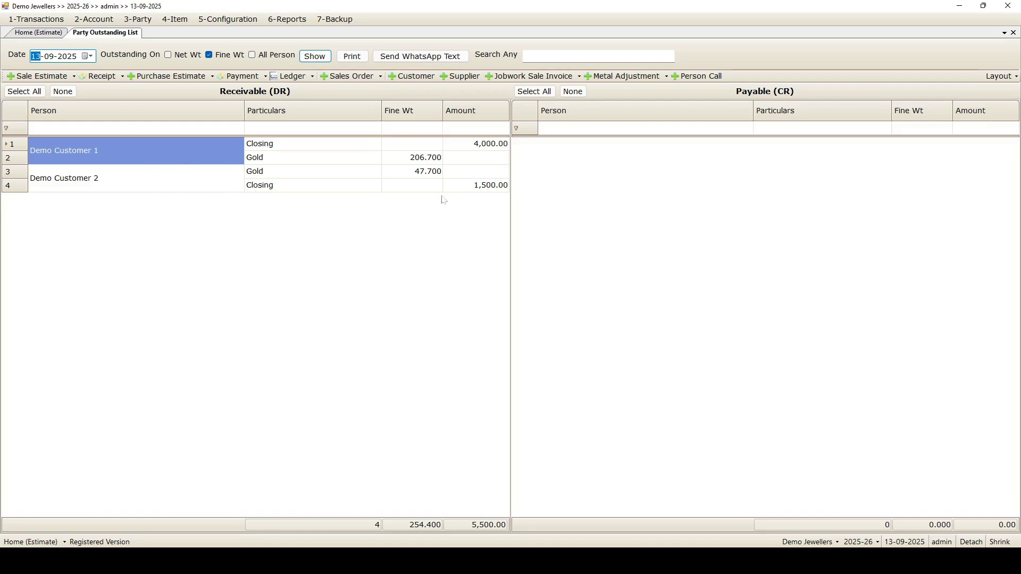
pyautogui.click(315, 56)
pyautogui.click(49, 167)
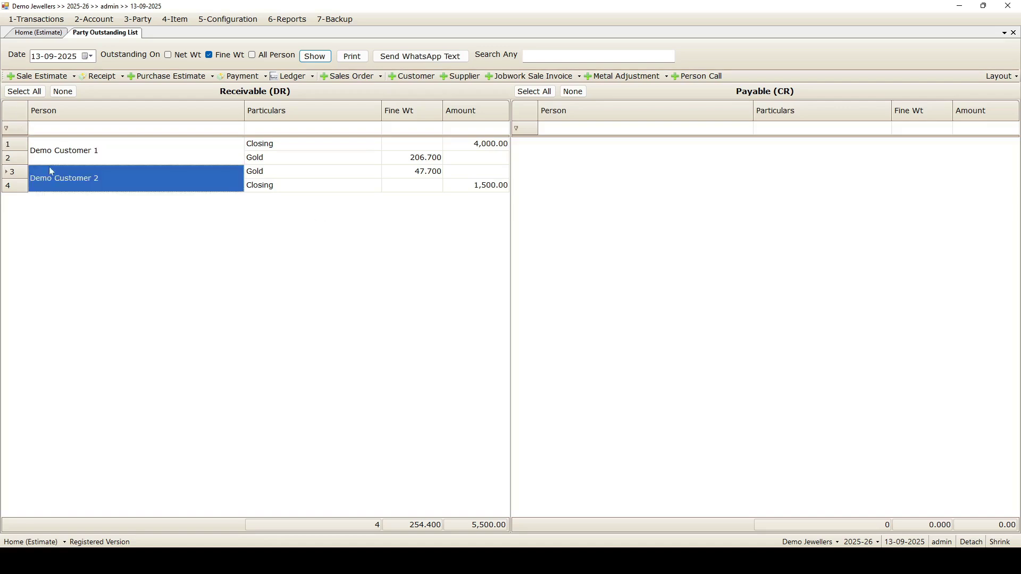
pyautogui.click(25, 91)
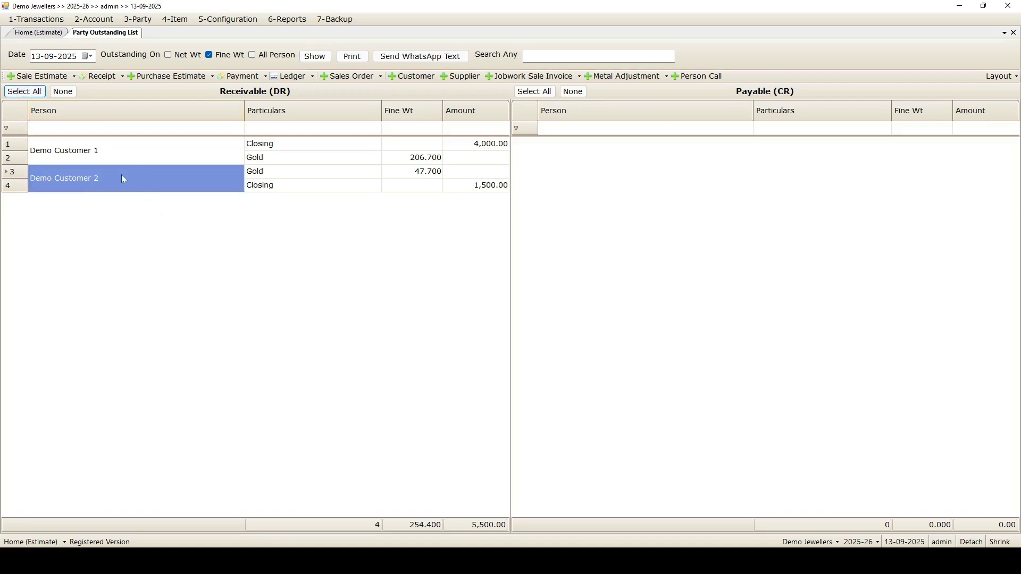
pyautogui.click(153, 135)
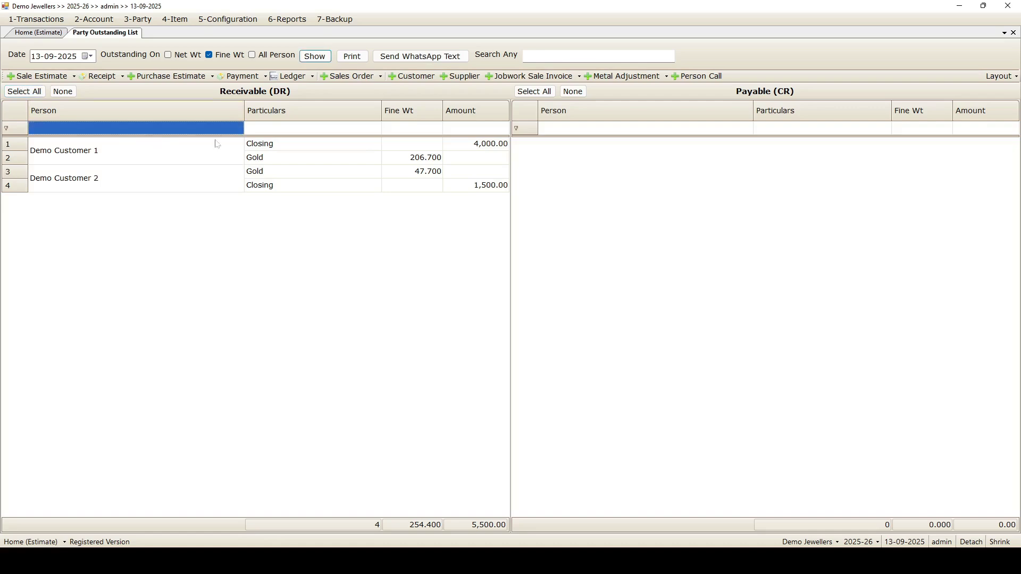
# Step: Open the Metal And Account Summary Ledger and display Demo Customer 1 - Ahmedabad's entries for Gold
pyautogui.click(313, 77)
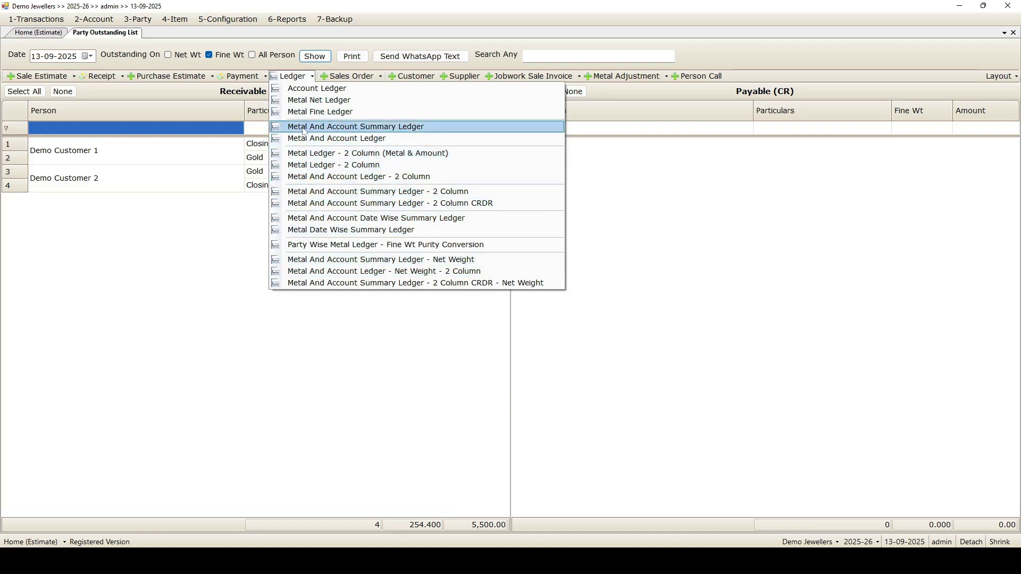
pyautogui.click(390, 127)
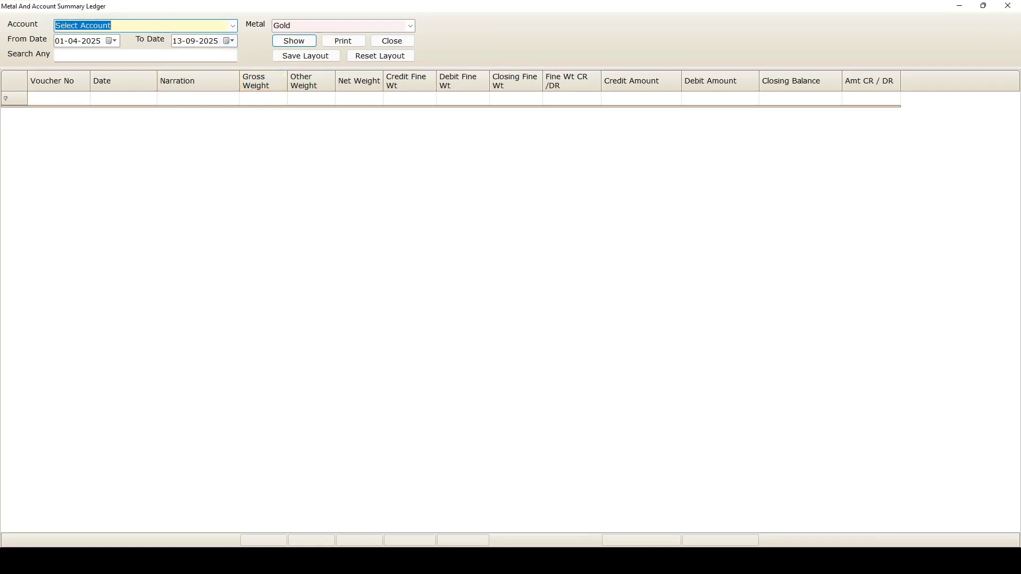
pyautogui.click(234, 26)
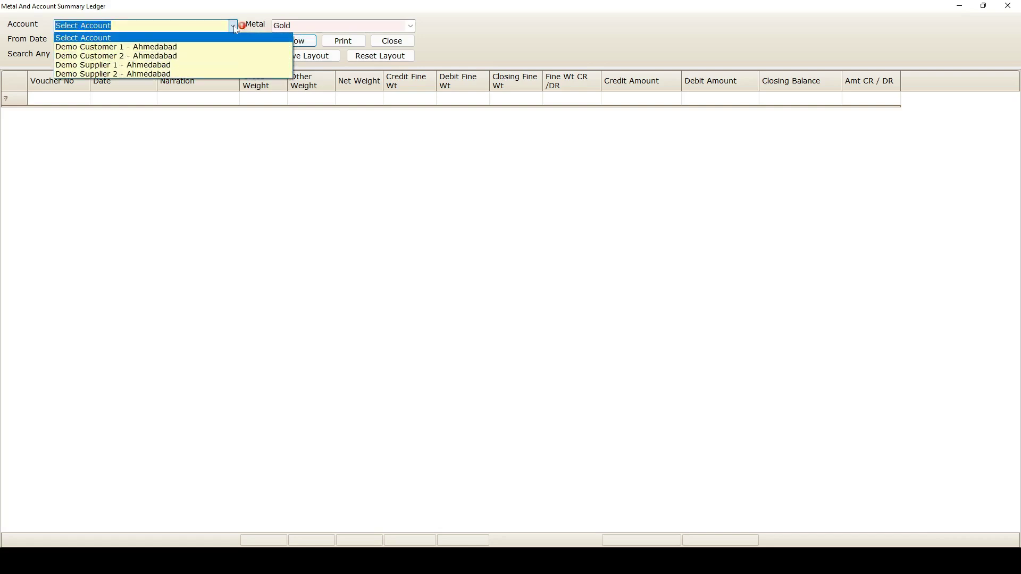
pyautogui.click(180, 48)
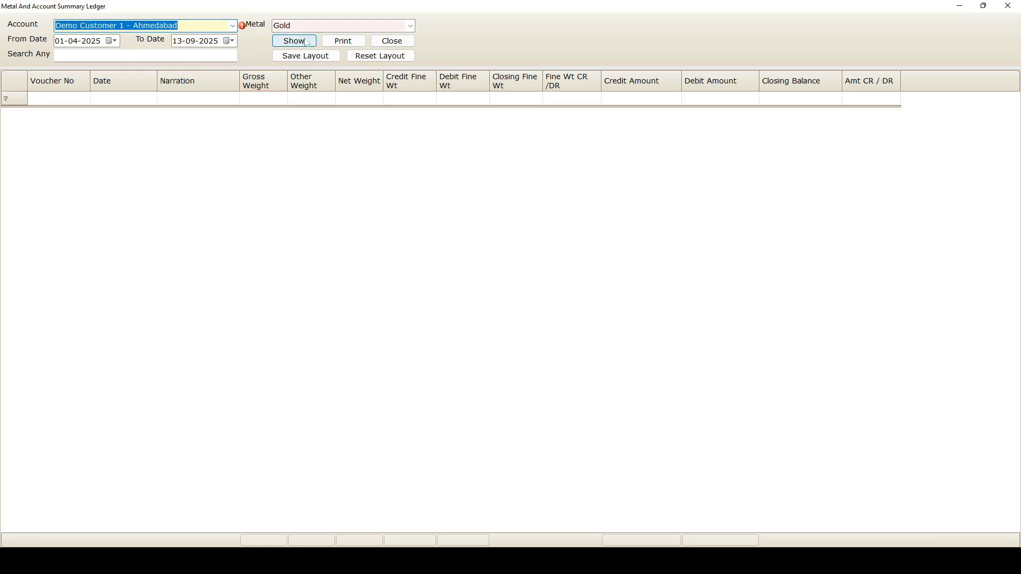
pyautogui.click(411, 26)
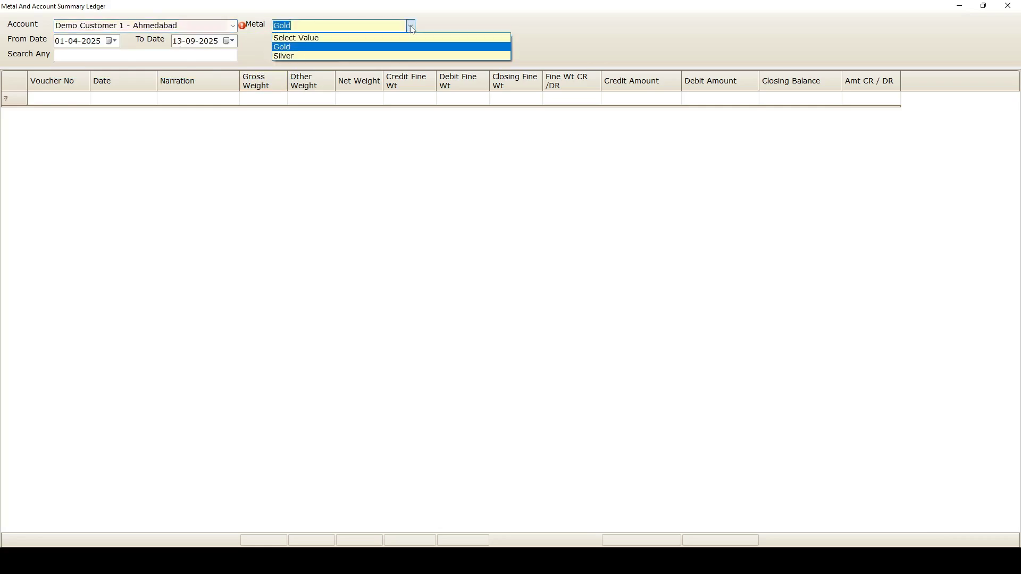
pyautogui.click(413, 28)
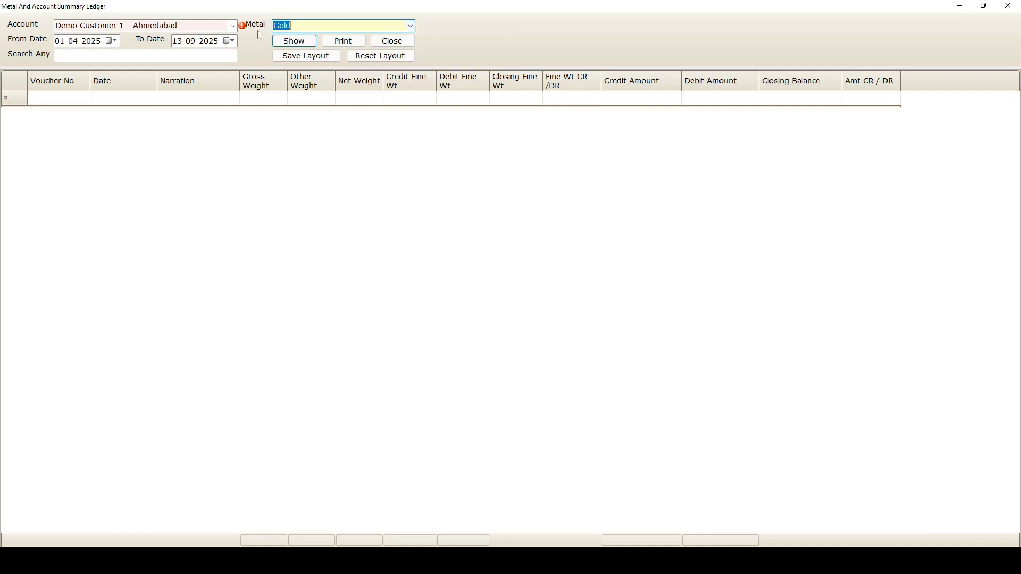
pyautogui.click(299, 42)
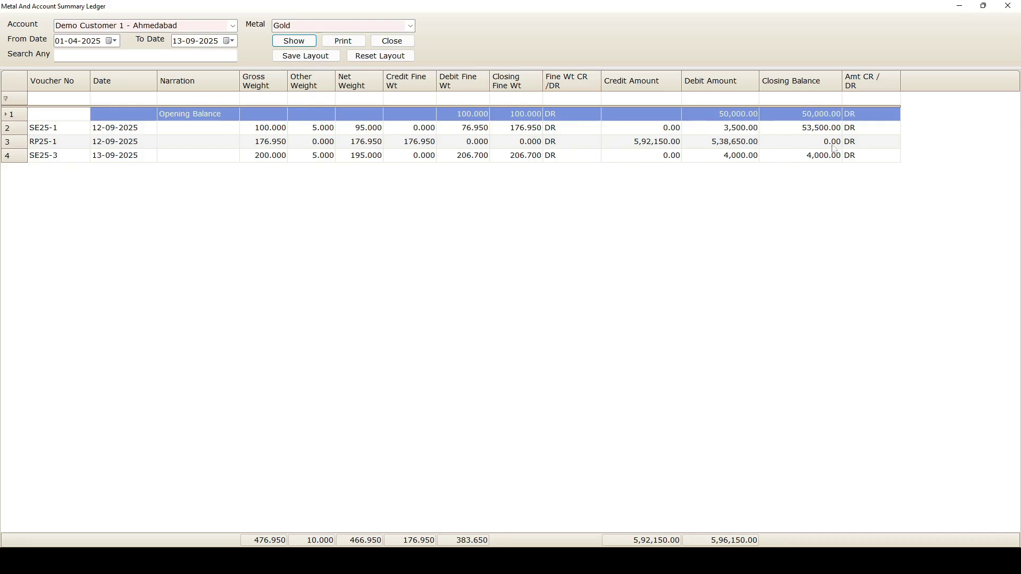
# Step: Open the print preview of the customer's summary ledger and view it at 150% zoom
pyautogui.click(347, 42)
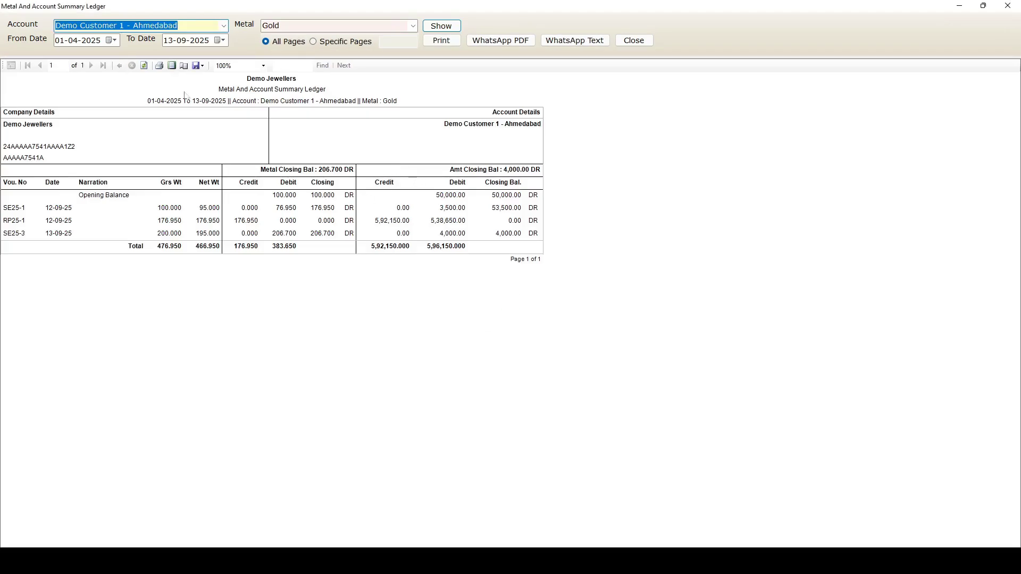
pyautogui.click(263, 66)
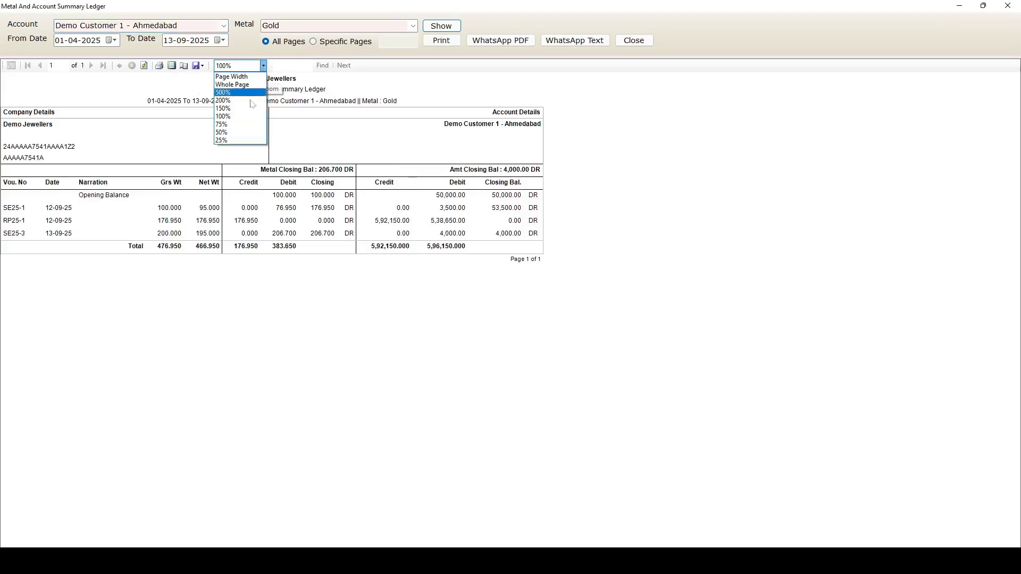
pyautogui.click(238, 107)
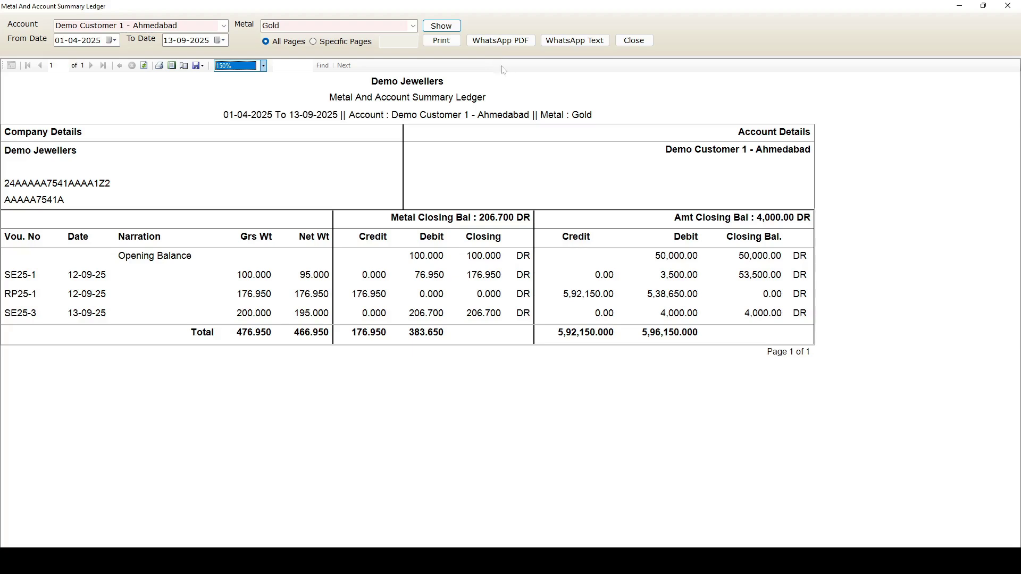
# Step: Check the export formats offered for the summary ledger, then close its print preview and the ledger
pyautogui.click(203, 66)
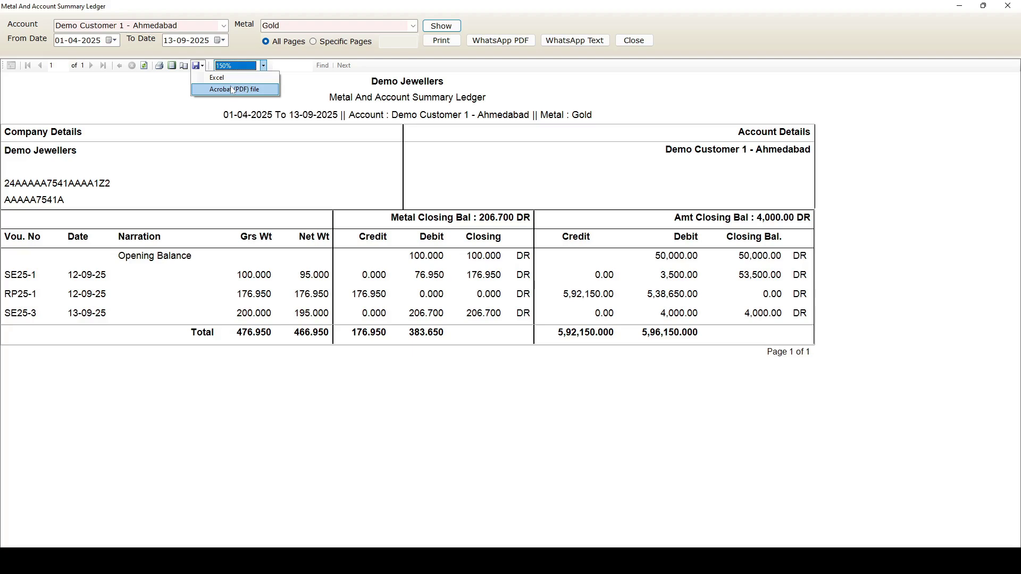
pyautogui.click(280, 161)
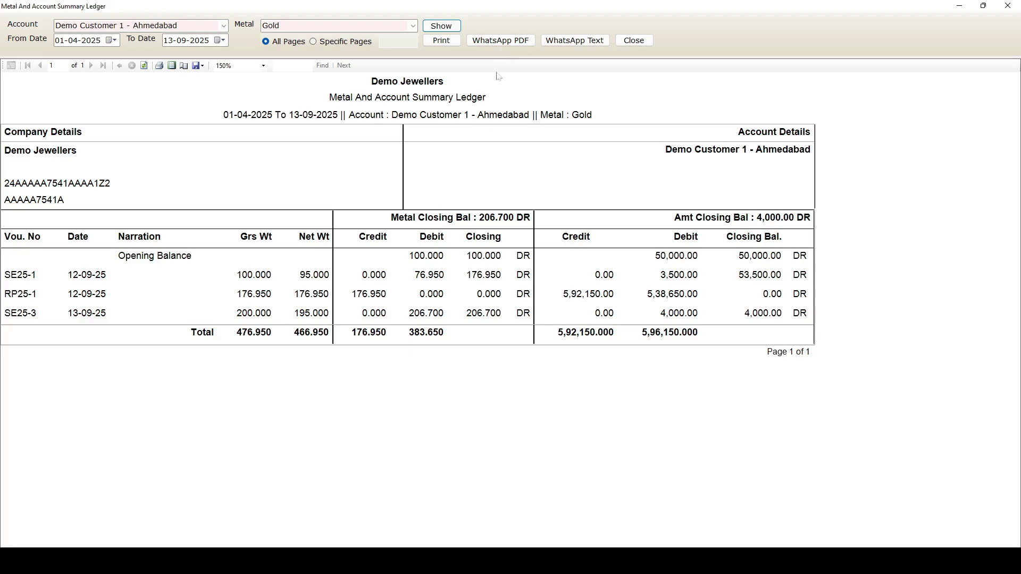
pyautogui.click(634, 40)
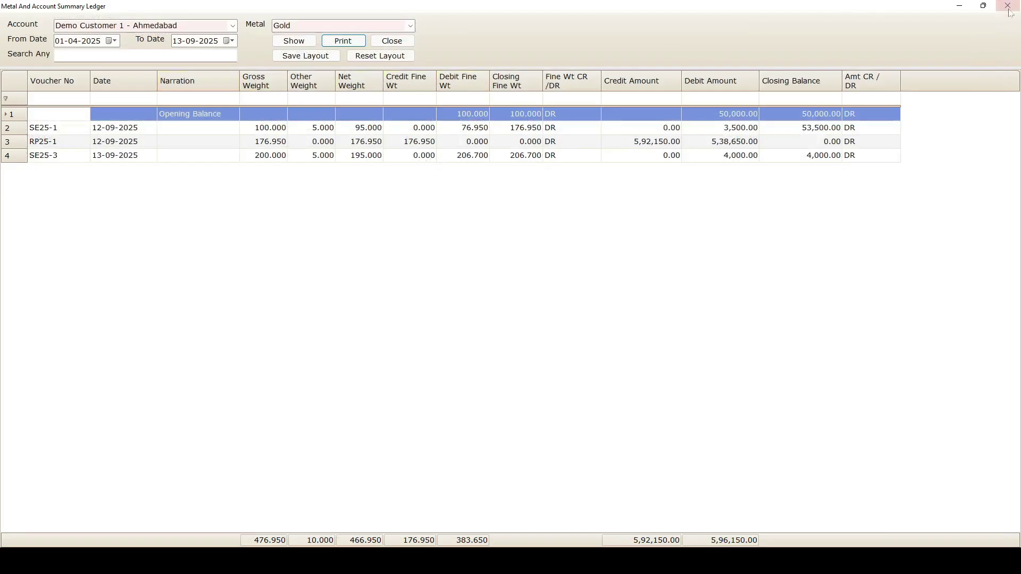
pyautogui.click(1008, 6)
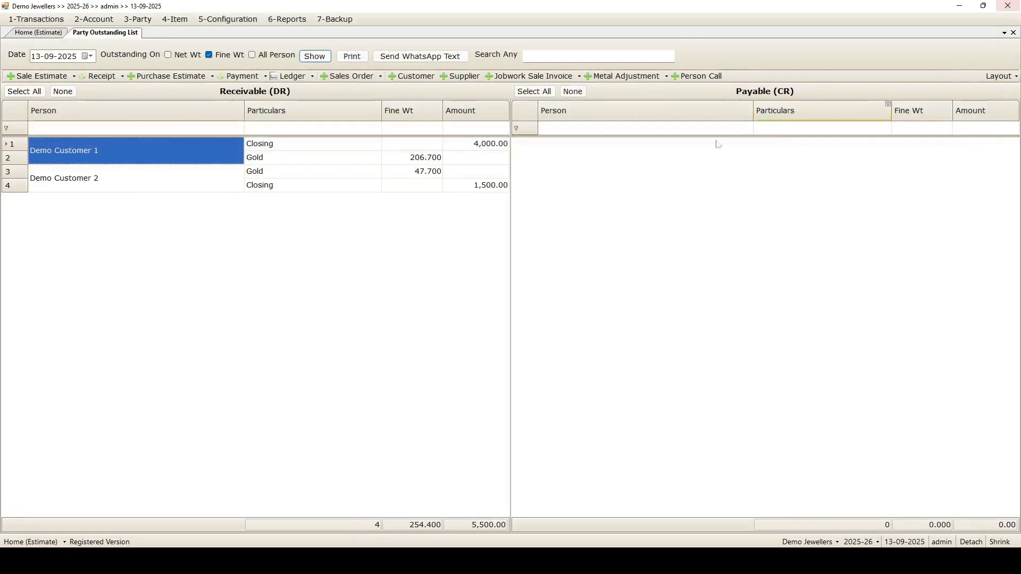
# Step: Open the Metal And Account Ledger and show Demo Customer 1's Gold entries in the JSpark Default format
pyautogui.click(313, 77)
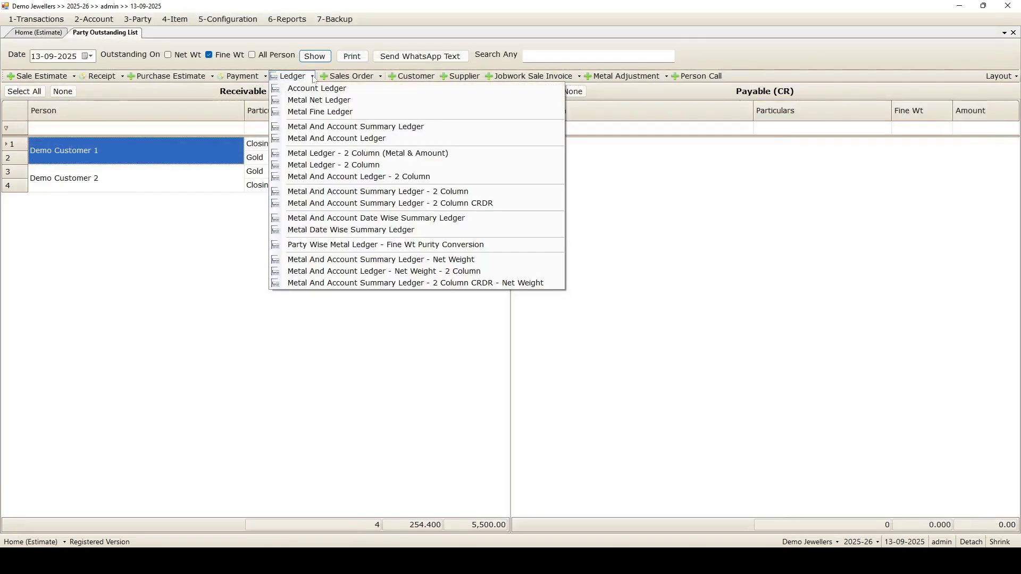
pyautogui.click(345, 139)
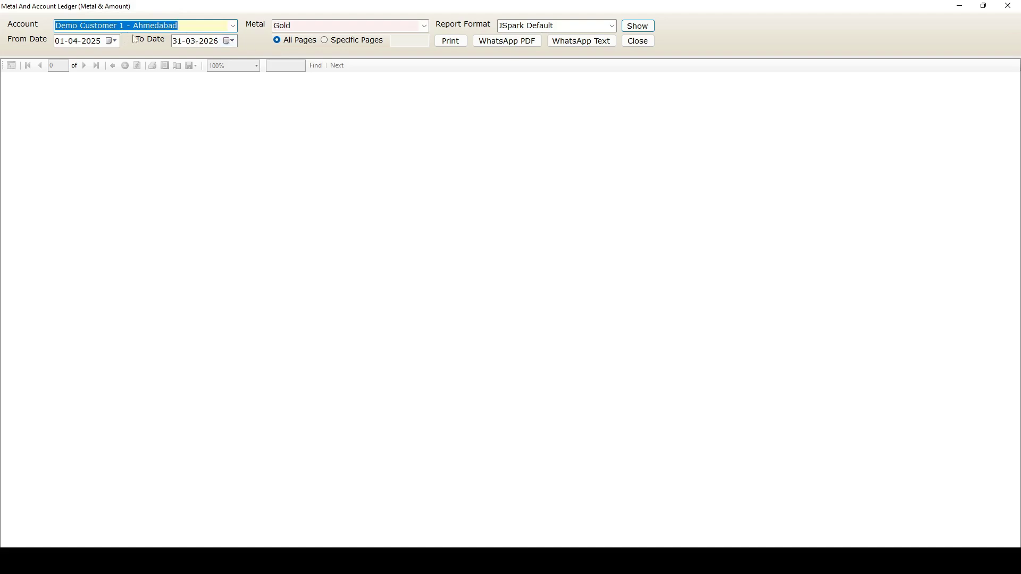
pyautogui.click(642, 27)
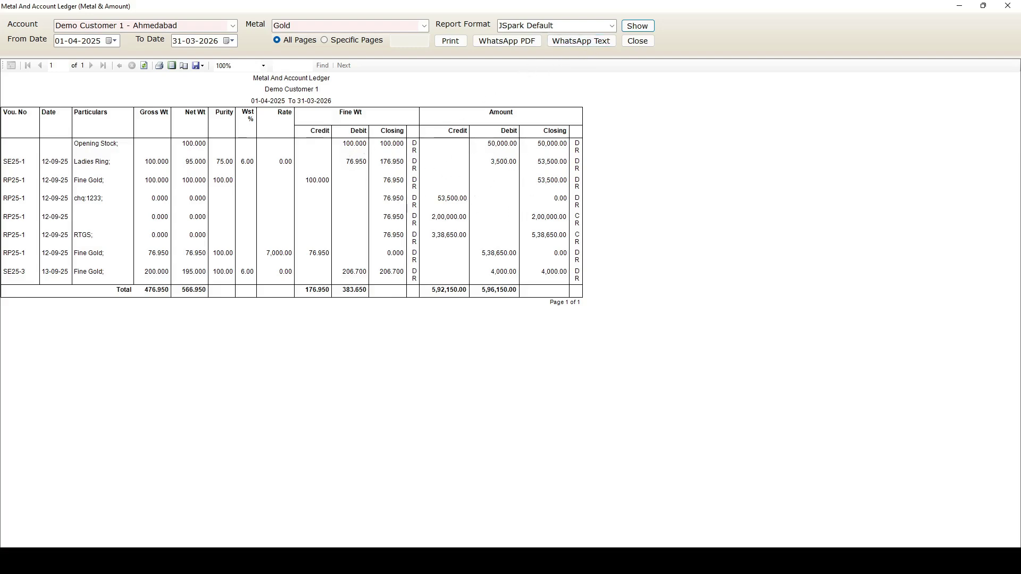
# Step: Show the customer's ledger in report Format A and view it at 150% zoom
pyautogui.click(612, 25)
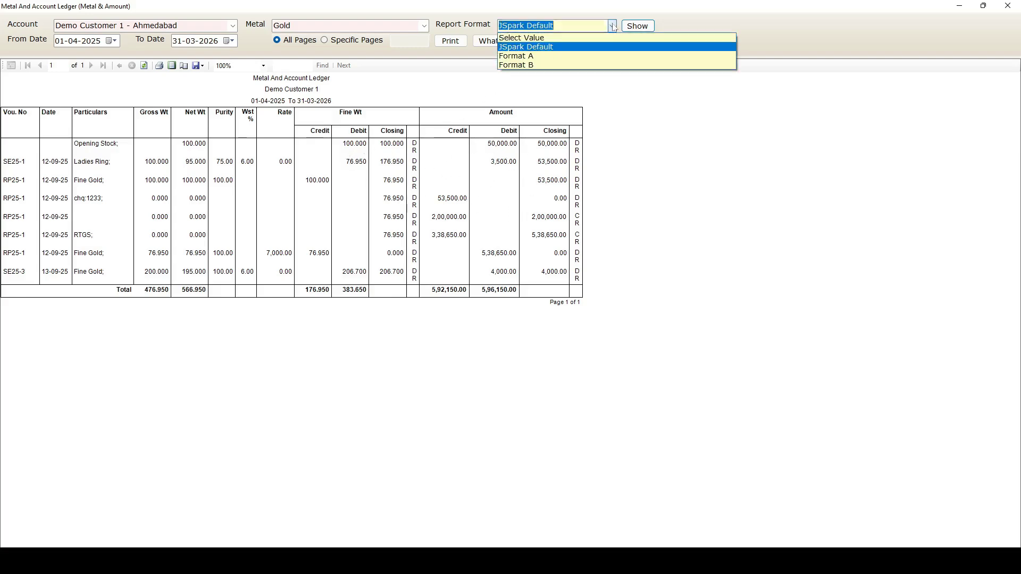
pyautogui.click(545, 56)
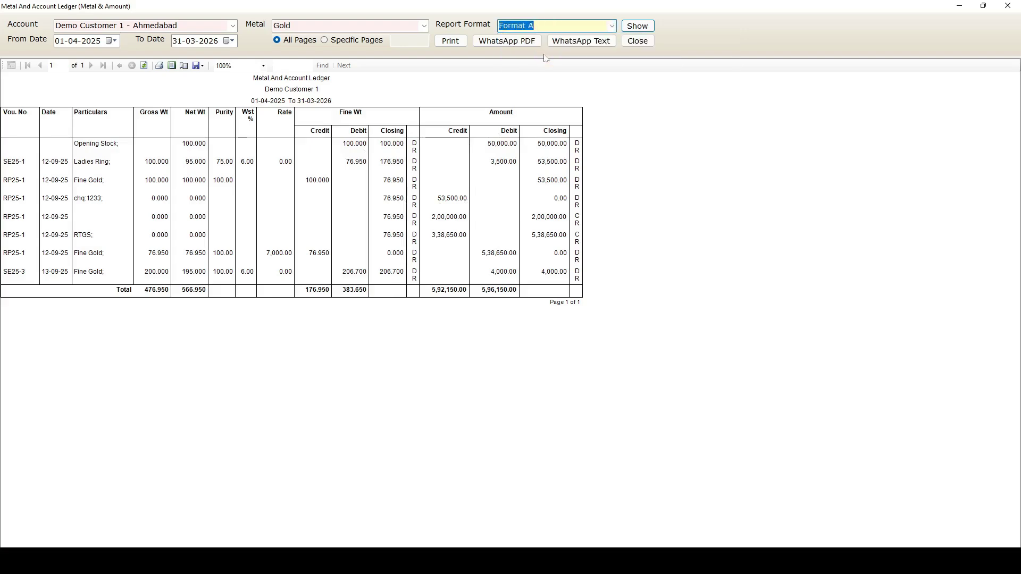
pyautogui.click(626, 32)
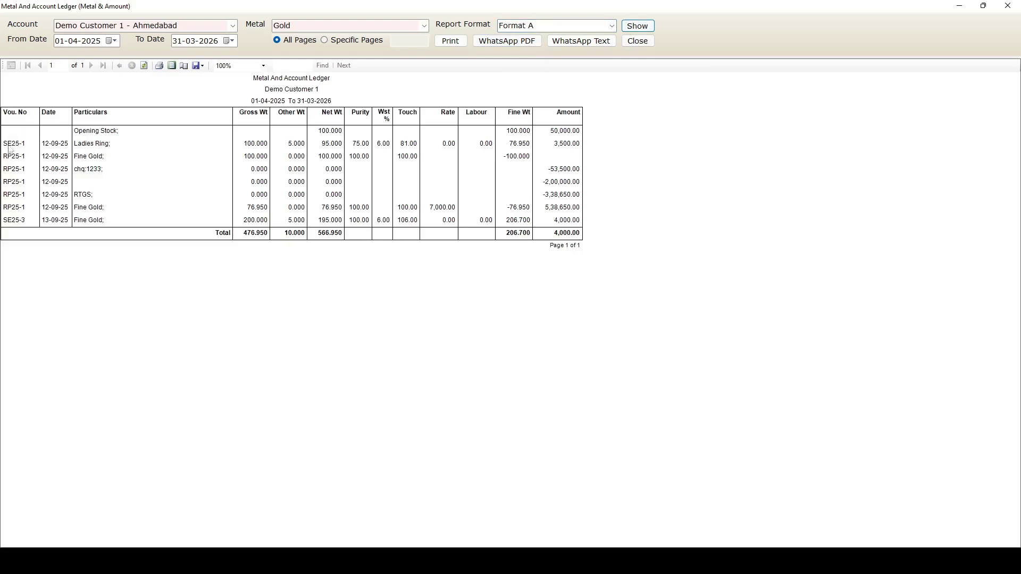
pyautogui.click(263, 66)
pyautogui.click(243, 112)
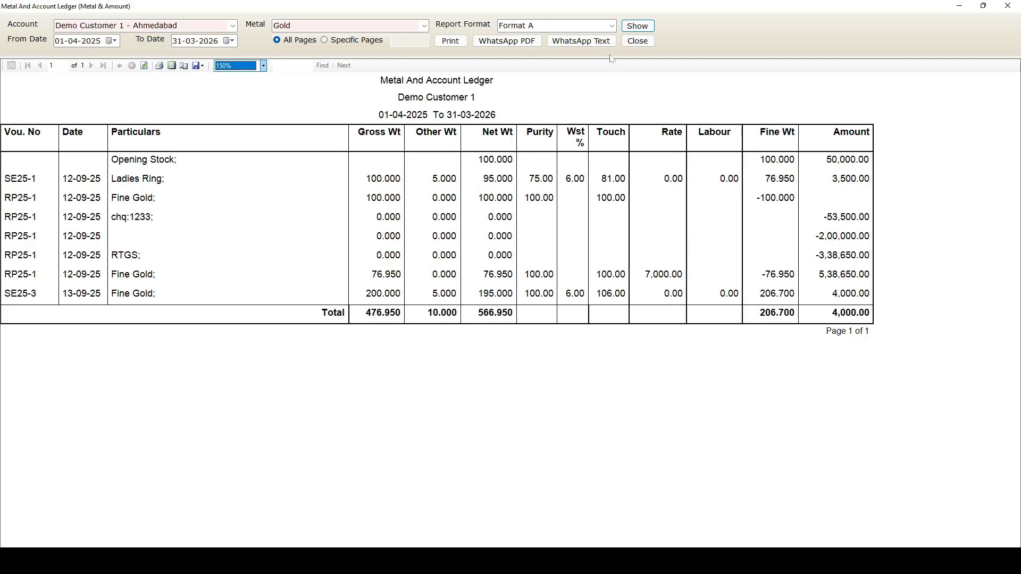
# Step: Show the customer's ledger in report Format B and check the export formats offered for it
pyautogui.click(613, 25)
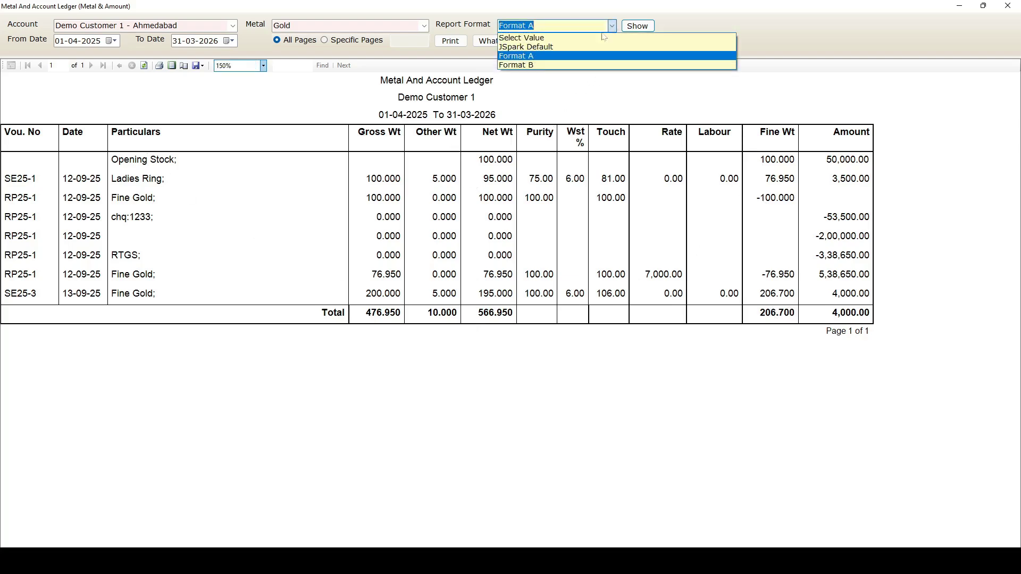
pyautogui.click(547, 66)
pyautogui.click(639, 26)
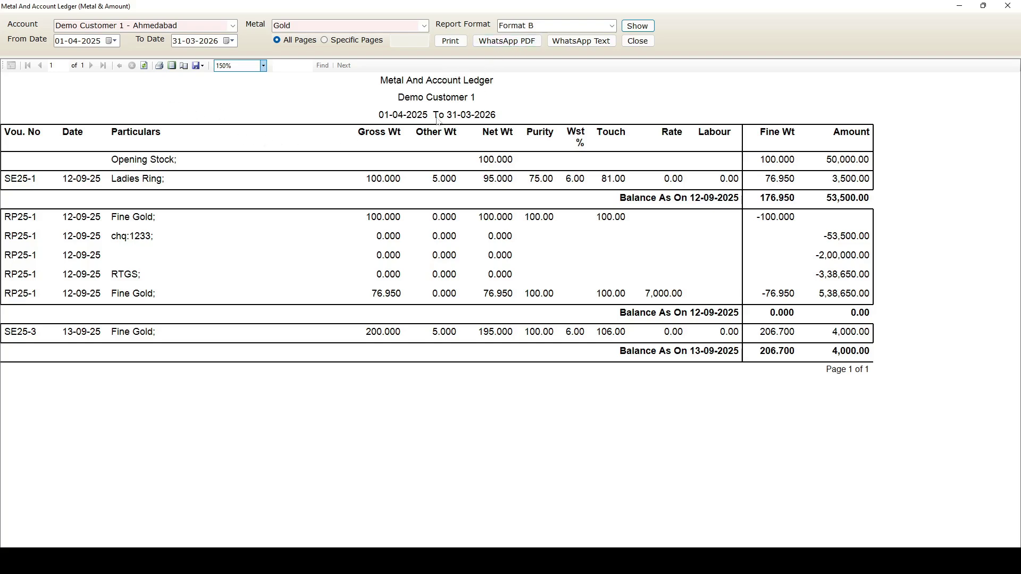
pyautogui.click(203, 66)
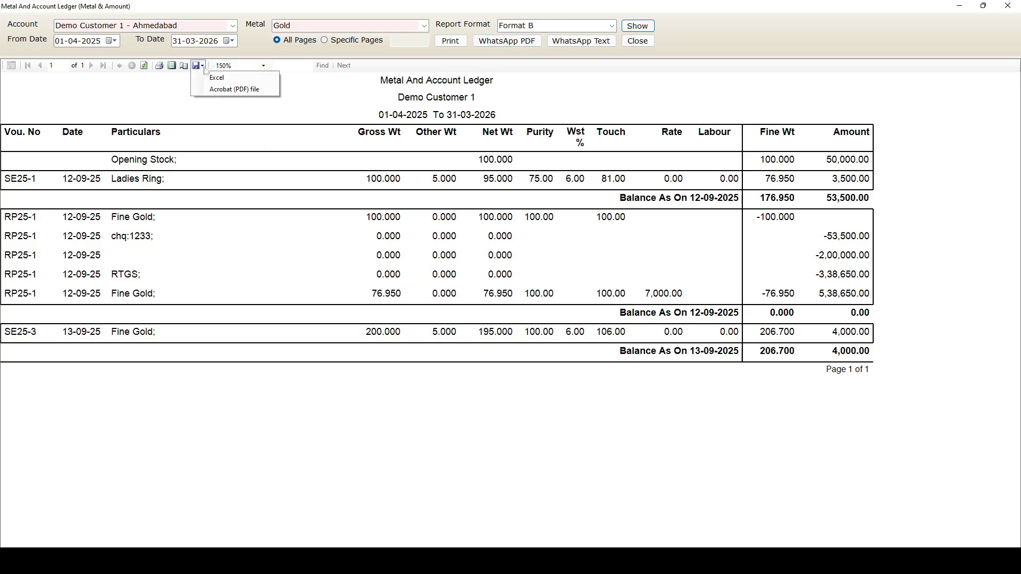
pyautogui.click(352, 105)
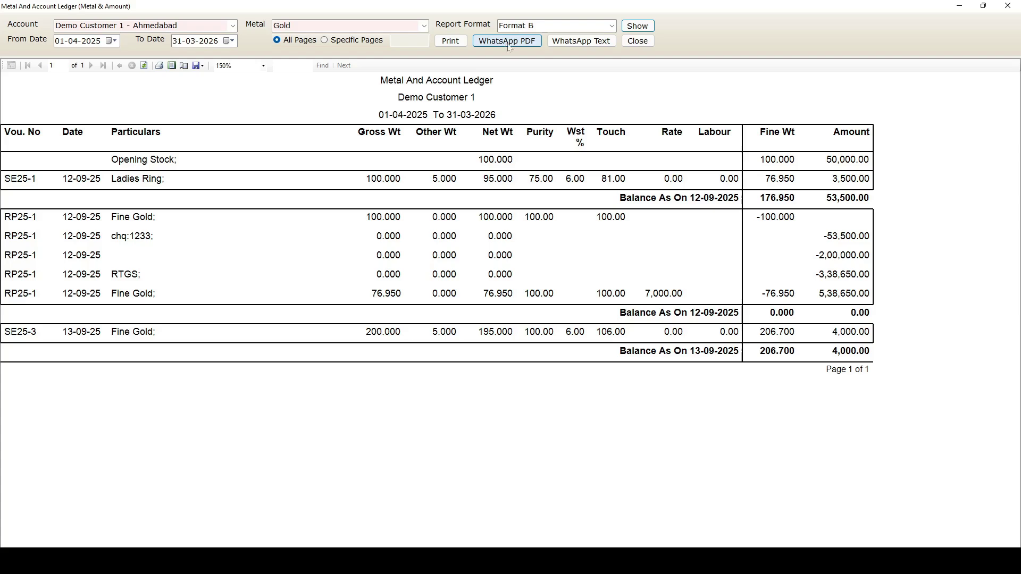
# Step: Display the Metal And Account Ledger of Demo Supplier 1 - Ahmedabad in Format B
pyautogui.click(234, 26)
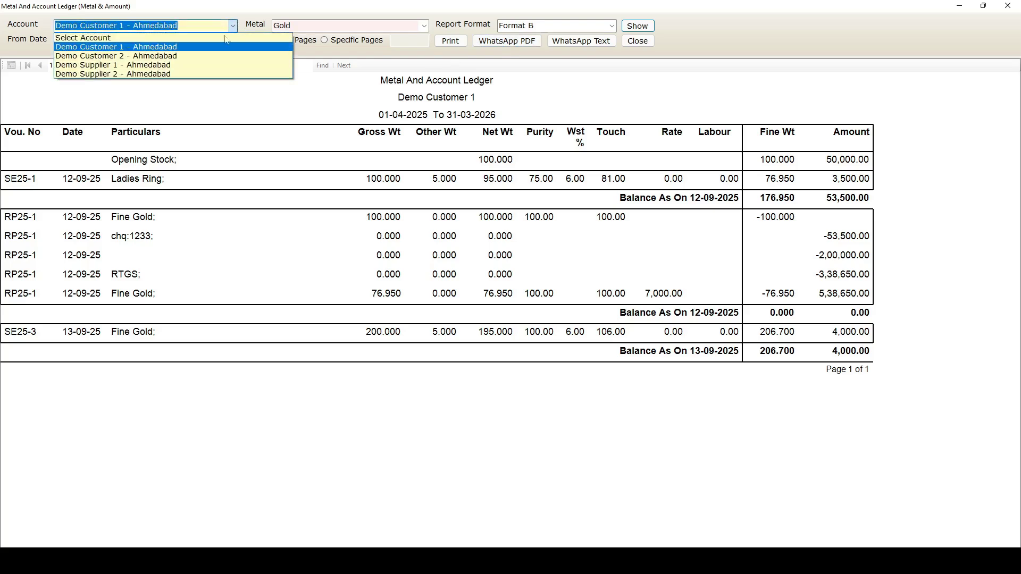
pyautogui.click(189, 68)
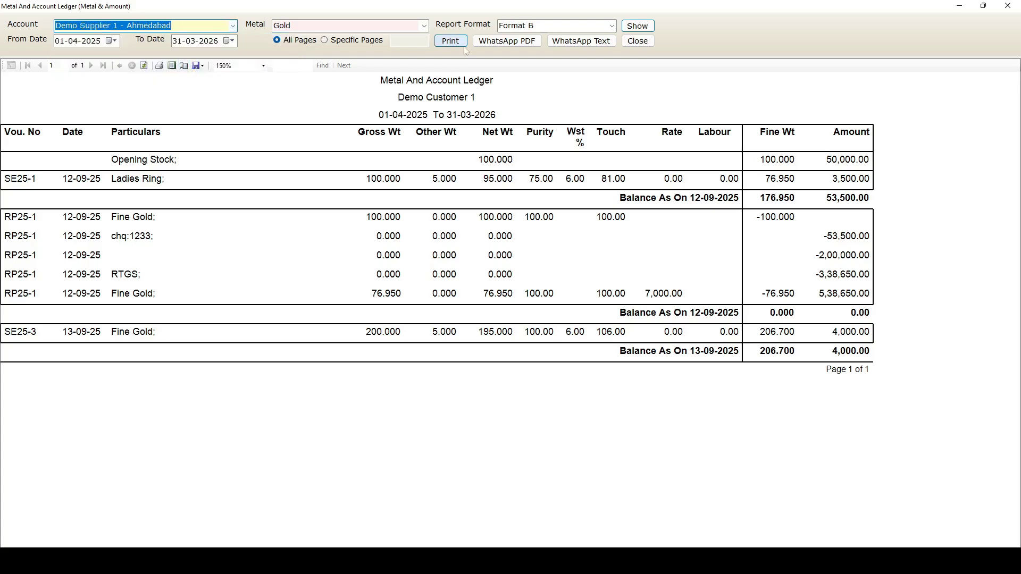
pyautogui.click(636, 27)
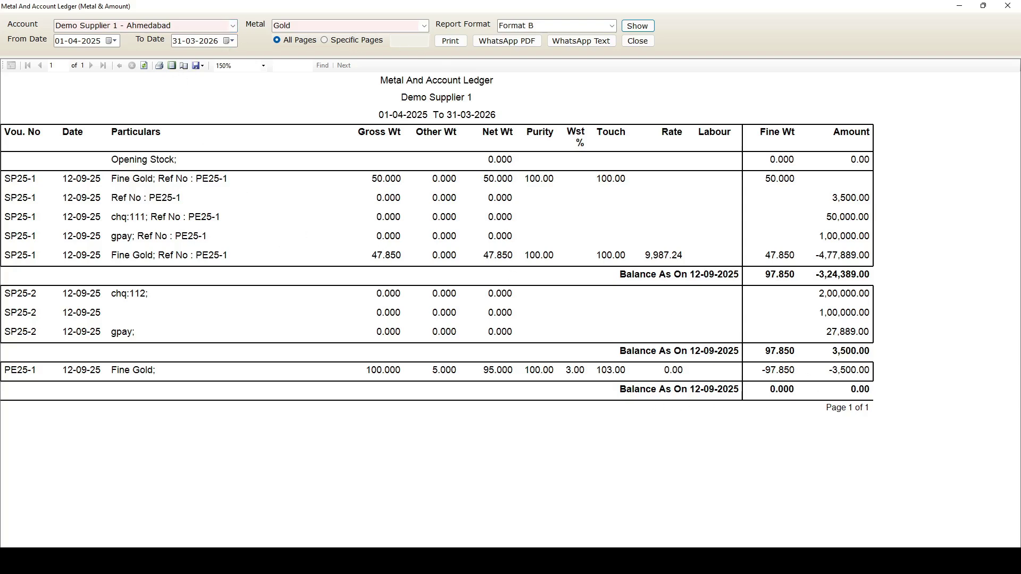
# Step: Check the account and metal choices for the supplier's ledger, try the Silver option and close the ledger
pyautogui.click(233, 25)
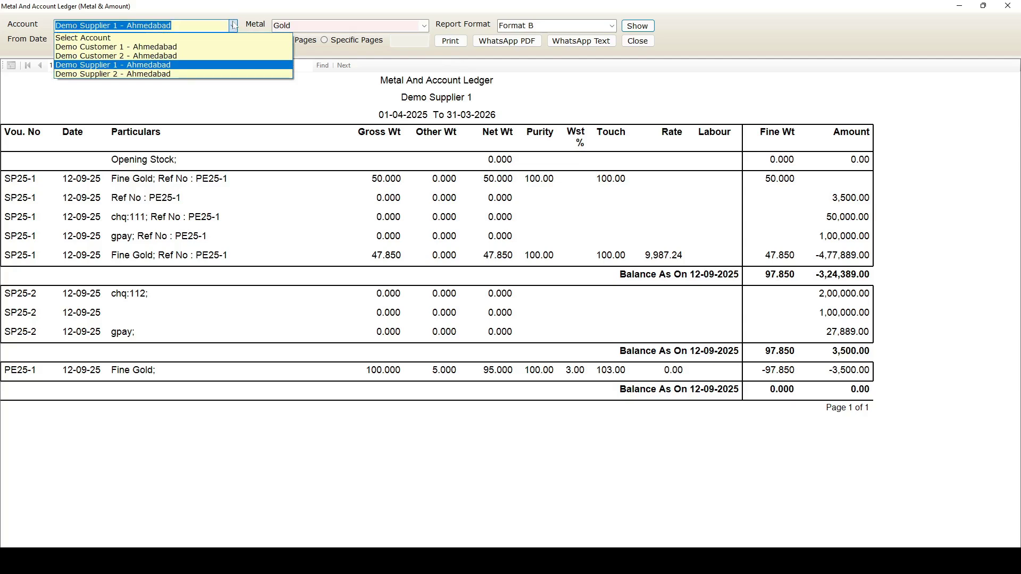
pyautogui.click(235, 26)
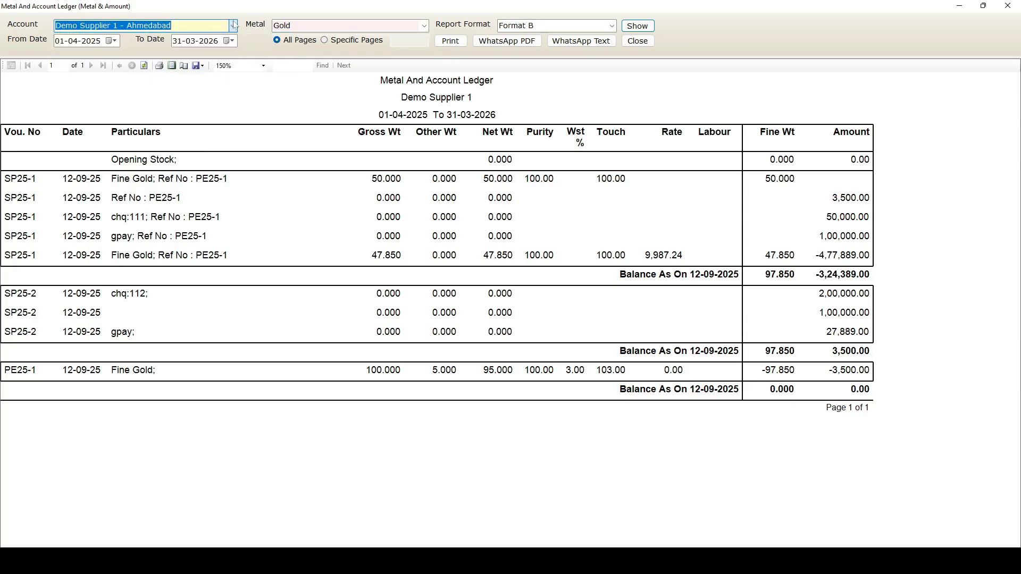
pyautogui.click(425, 26)
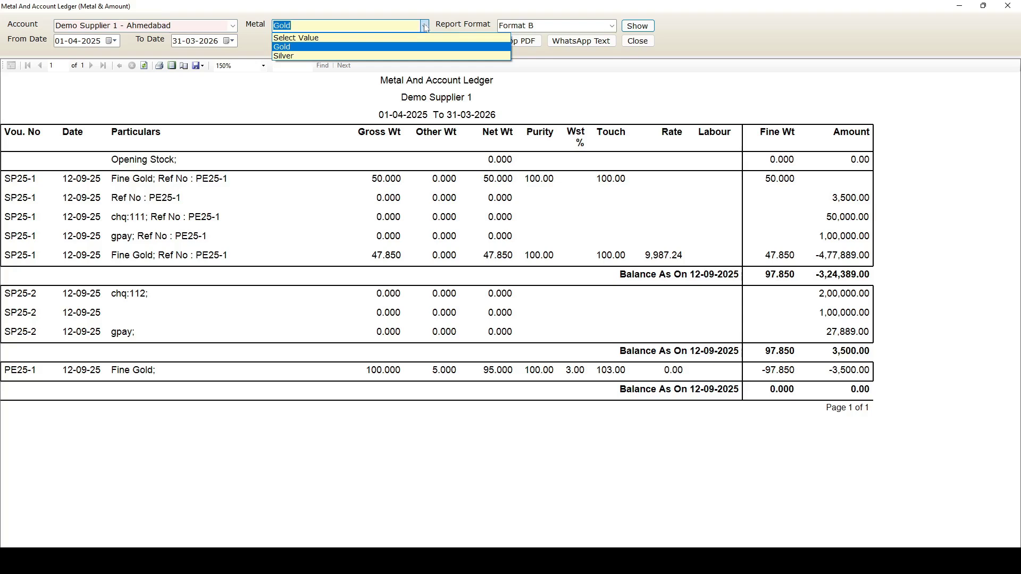
pyautogui.click(317, 56)
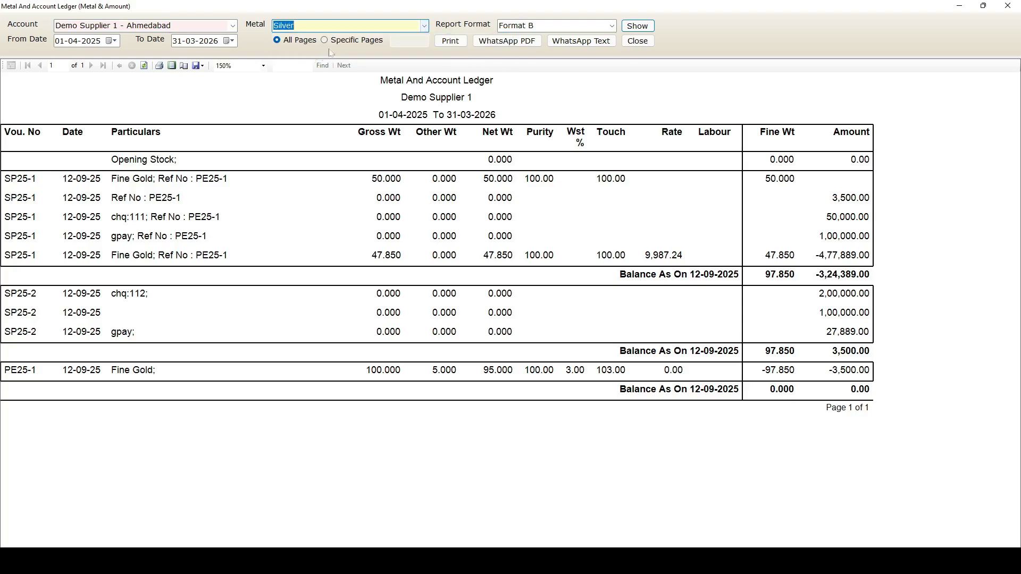
pyautogui.click(426, 26)
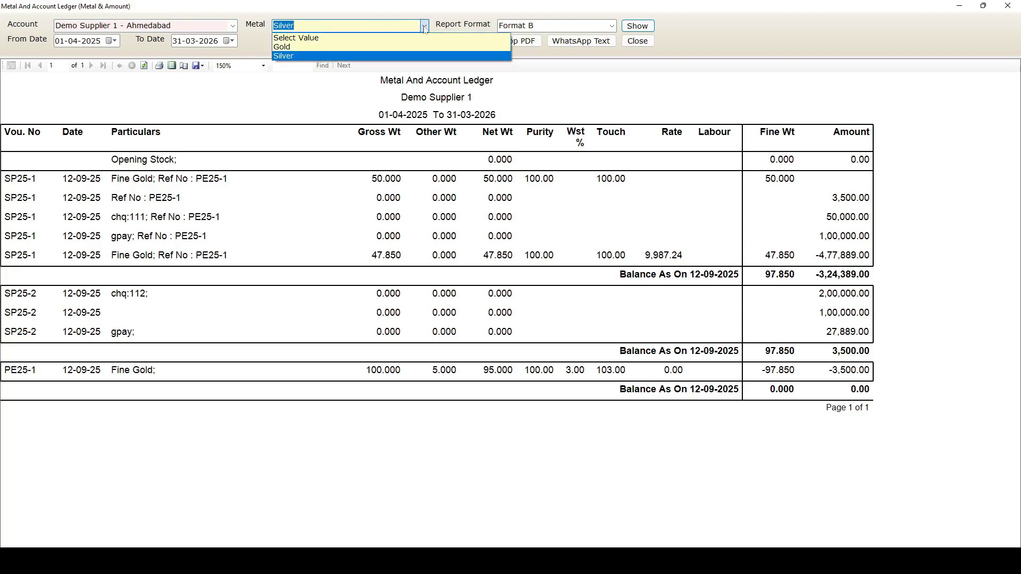
pyautogui.click(426, 25)
pyautogui.click(427, 25)
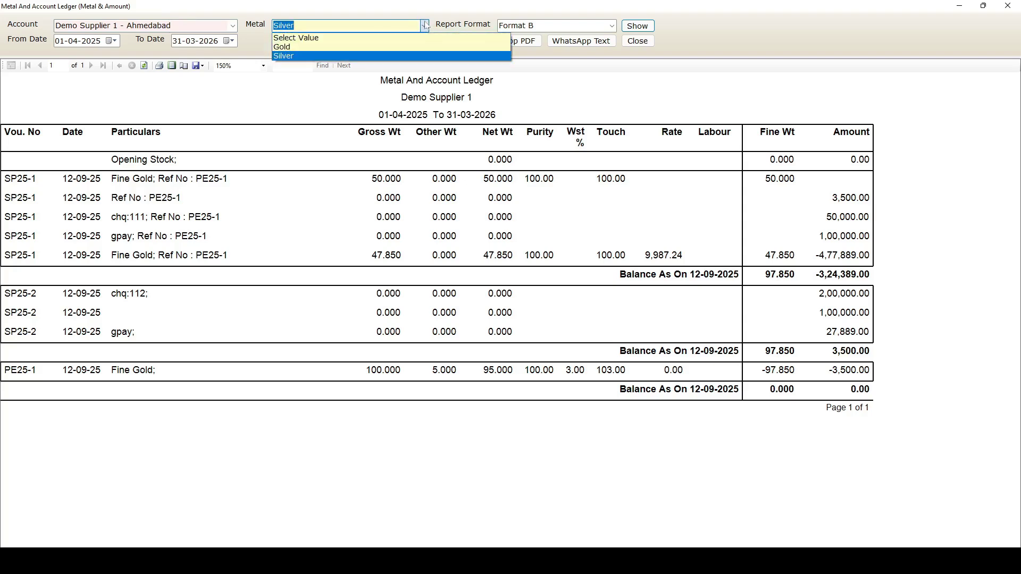
pyautogui.click(394, 46)
pyautogui.click(638, 41)
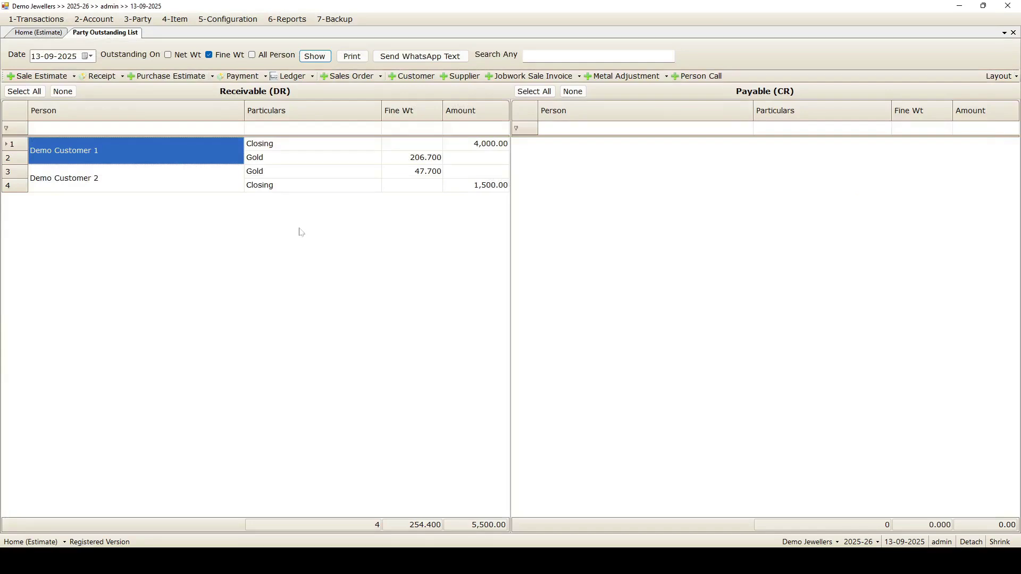
# Step: Close the outstanding list and start a label entry for Ladies Ring - LR - Gold - 41 with a gross weight of 5.000
pyautogui.press('Escape')
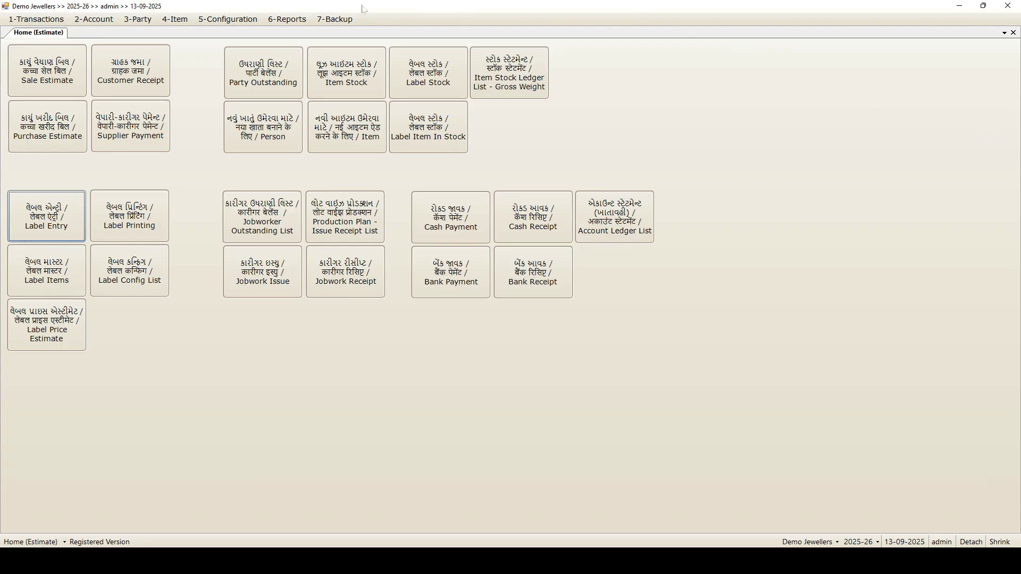
pyautogui.click(49, 217)
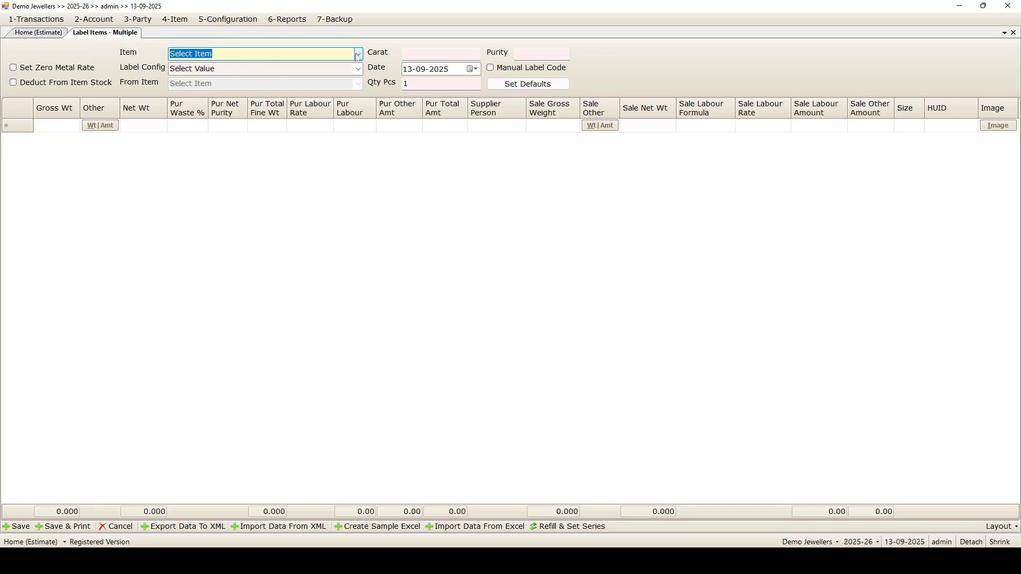
pyautogui.click(358, 55)
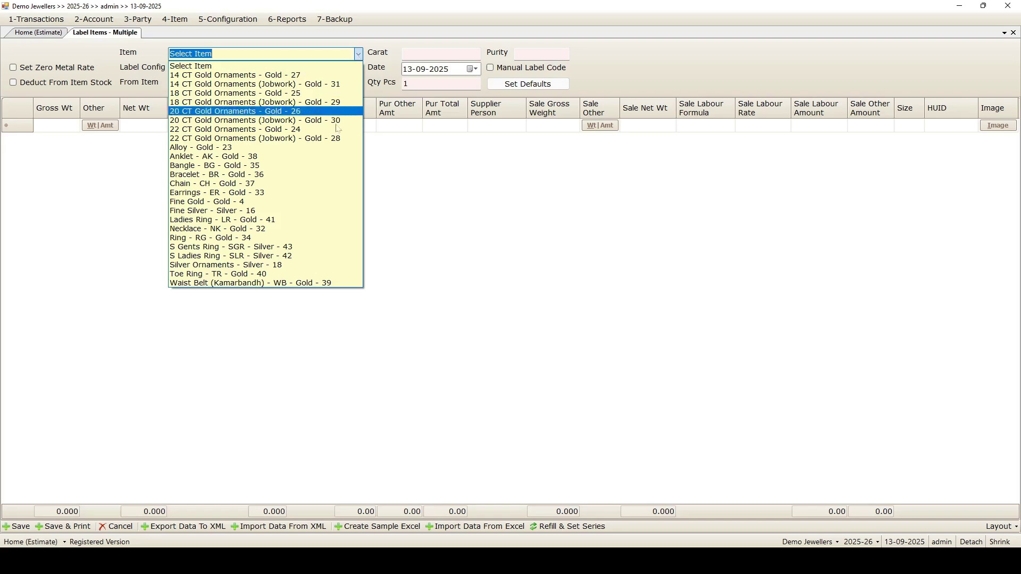
pyautogui.click(267, 223)
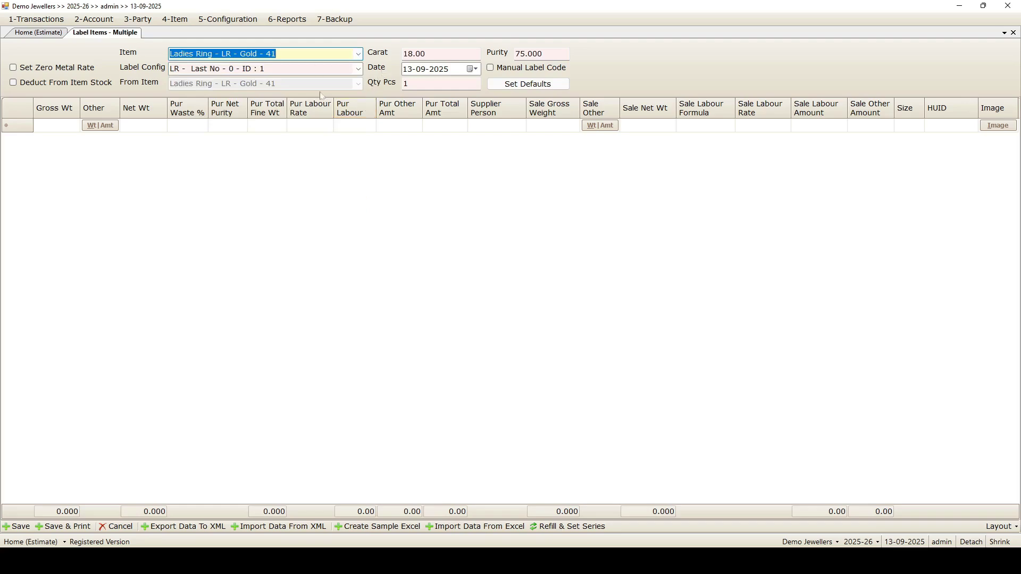
pyautogui.press('Return')
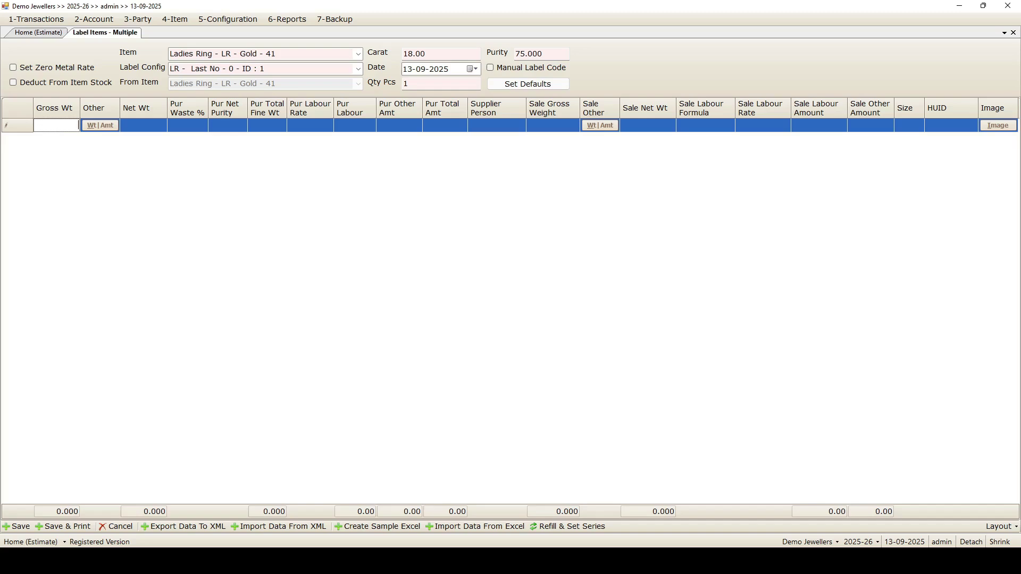
pyautogui.write('5')
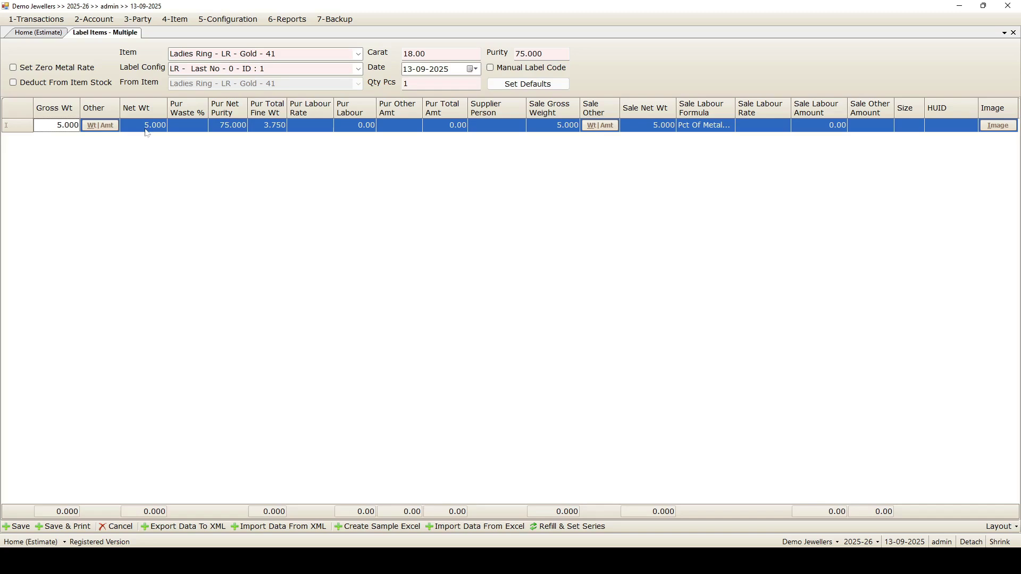
# Step: Add a purchase Stone charge to the first ring with item weight 0.080 and amount 500.00
pyautogui.click(101, 126)
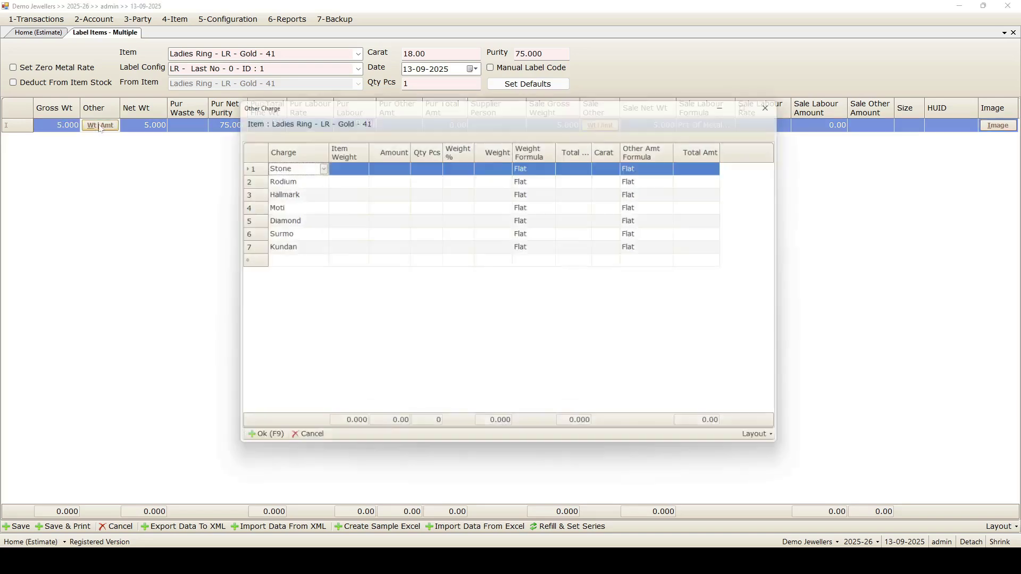
pyautogui.click(336, 164)
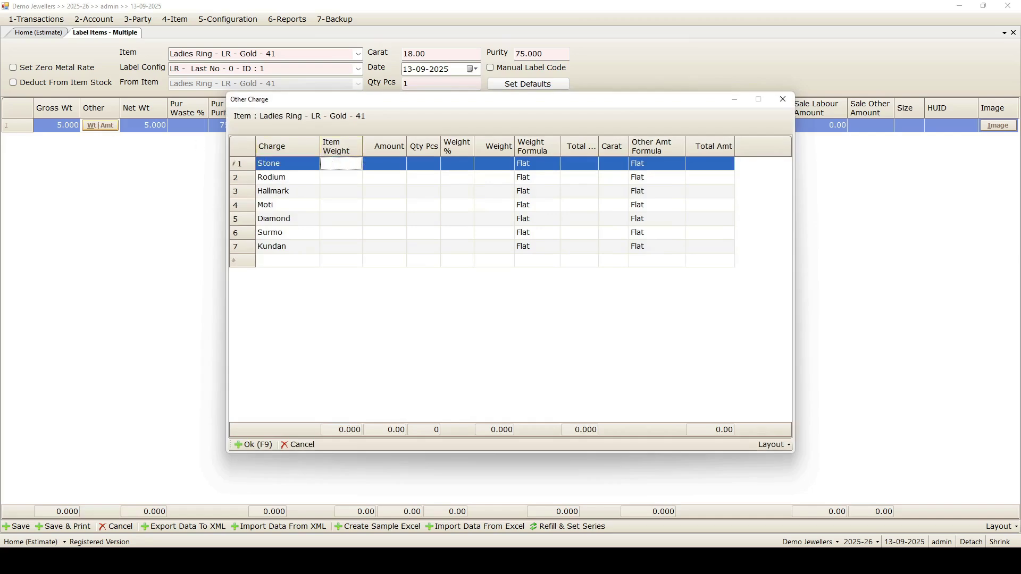
pyautogui.write('0.080')
pyautogui.click(385, 165)
pyautogui.write('50')
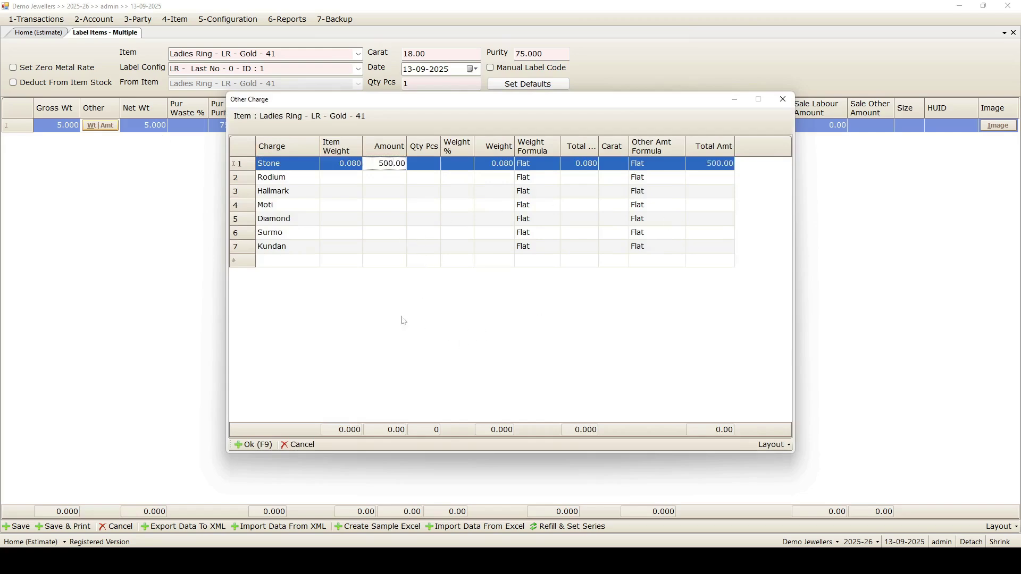
pyautogui.click(256, 446)
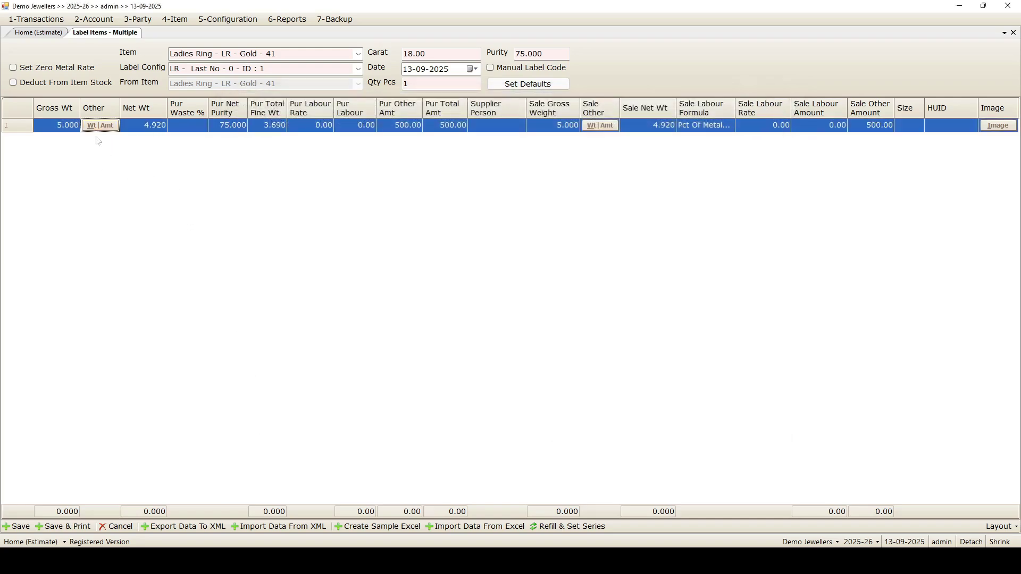
# Step: Set the first ring's purchase waste to 3% and its supplier to ABC Jewellers
pyautogui.click(190, 126)
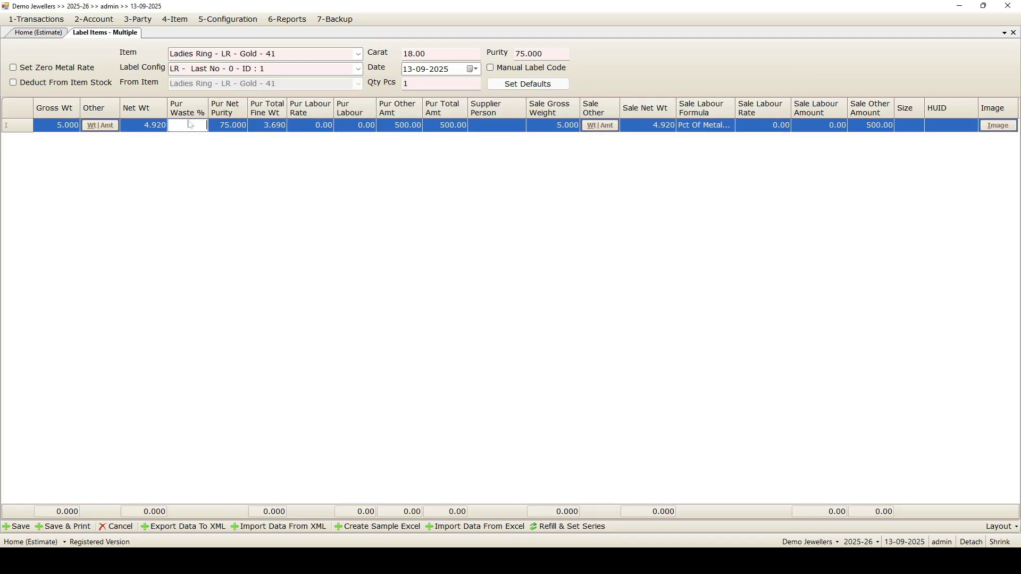
pyautogui.write('3')
pyautogui.click(498, 127)
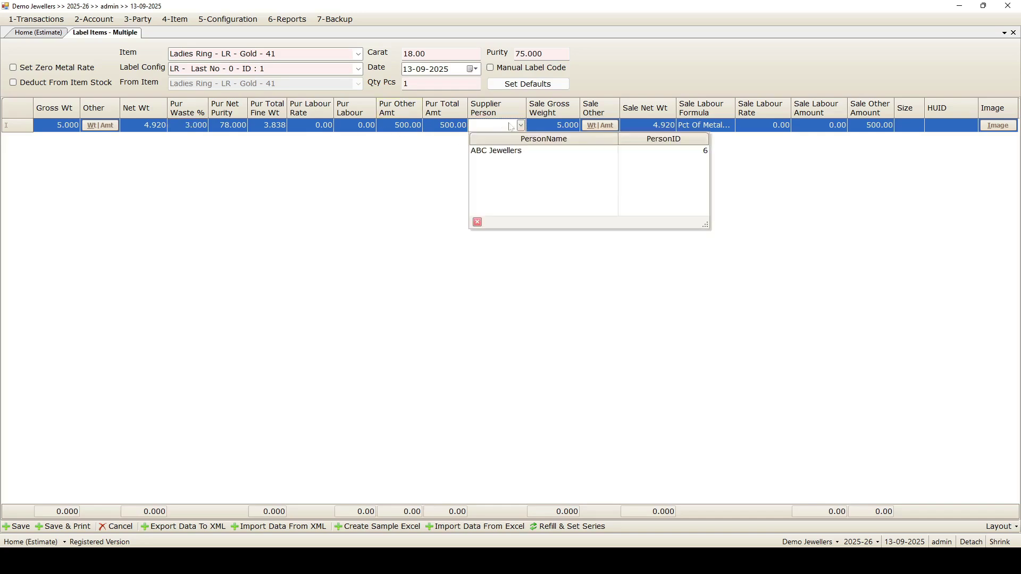
pyautogui.click(501, 151)
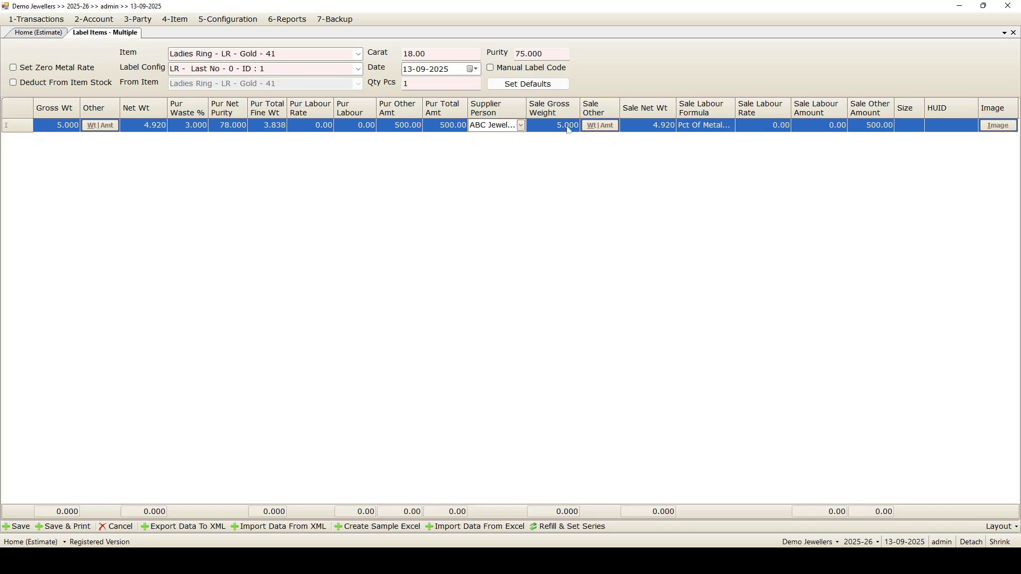
# Step: Set the weight percentage of the first ring's sale Stone charge to 80
pyautogui.click(601, 126)
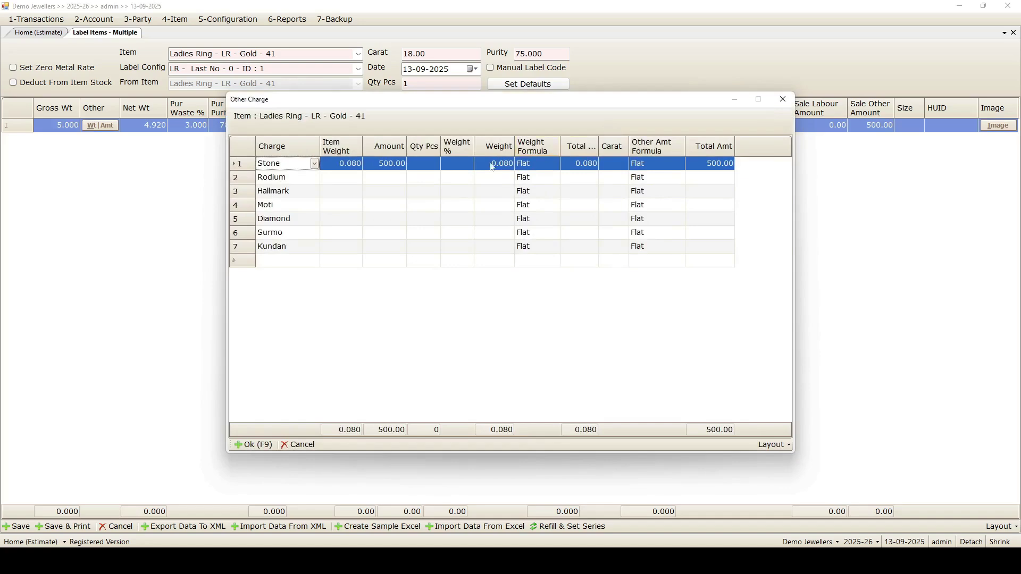
pyautogui.click(461, 165)
pyautogui.write('8')
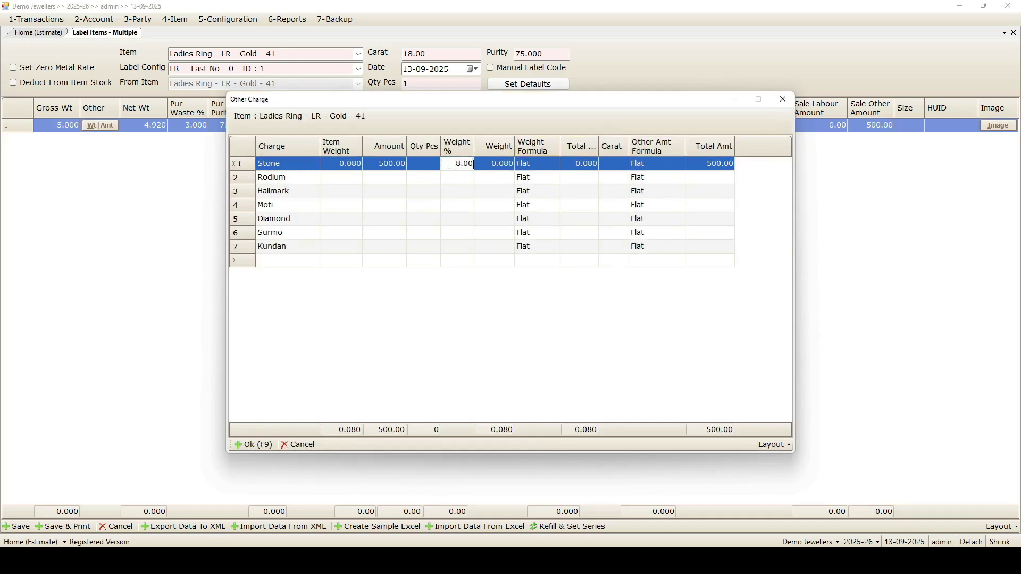
pyautogui.write('0')
pyautogui.press('Return')
pyautogui.click(253, 445)
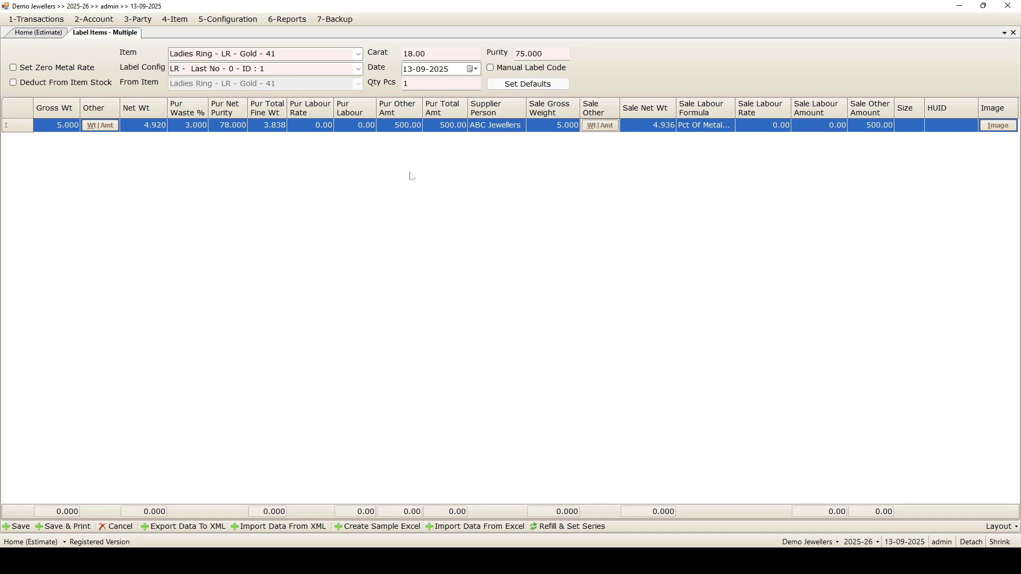
# Step: Give the first ring size 14 and HUID LRJ12, attach an image and complete the row
pyautogui.click(906, 126)
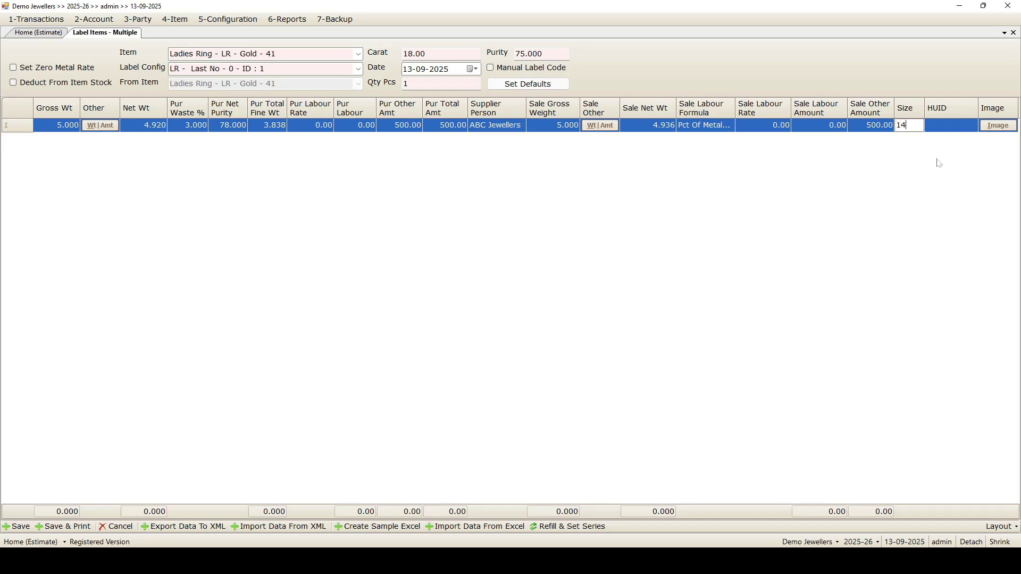
pyautogui.click(939, 133)
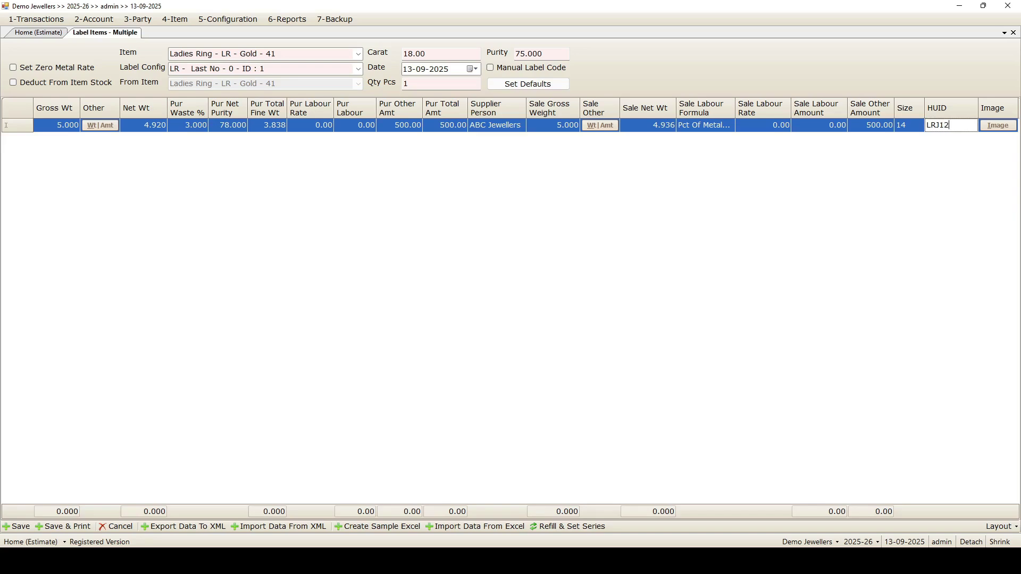
pyautogui.click(998, 126)
pyautogui.doubleClick(321, 243)
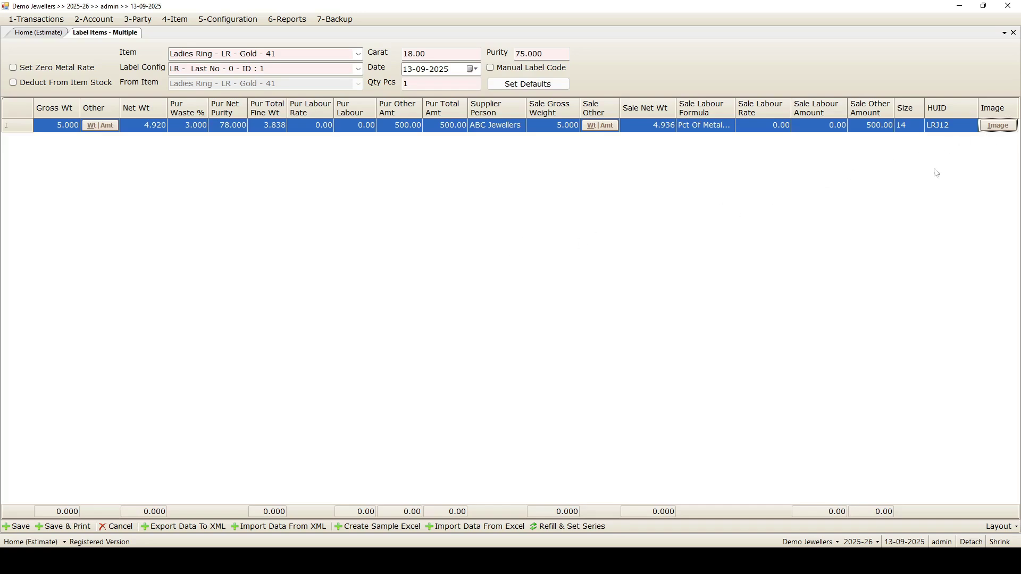
pyautogui.press('Tab')
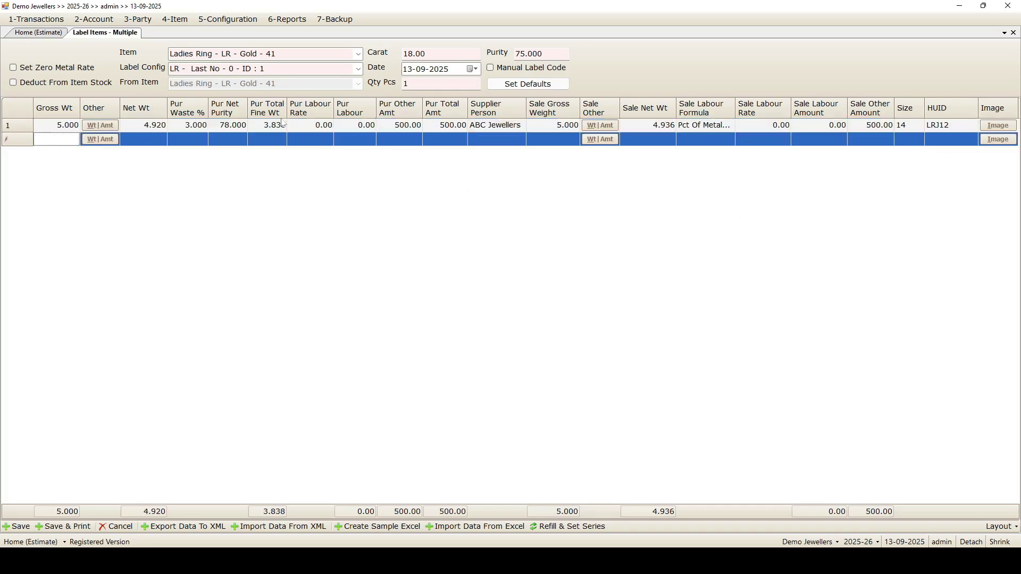
# Step: Add a second ring with gross weight 10.000 and a purchase Stone charge of item weight 0.080 and amount 500.00
pyautogui.write('10.000')
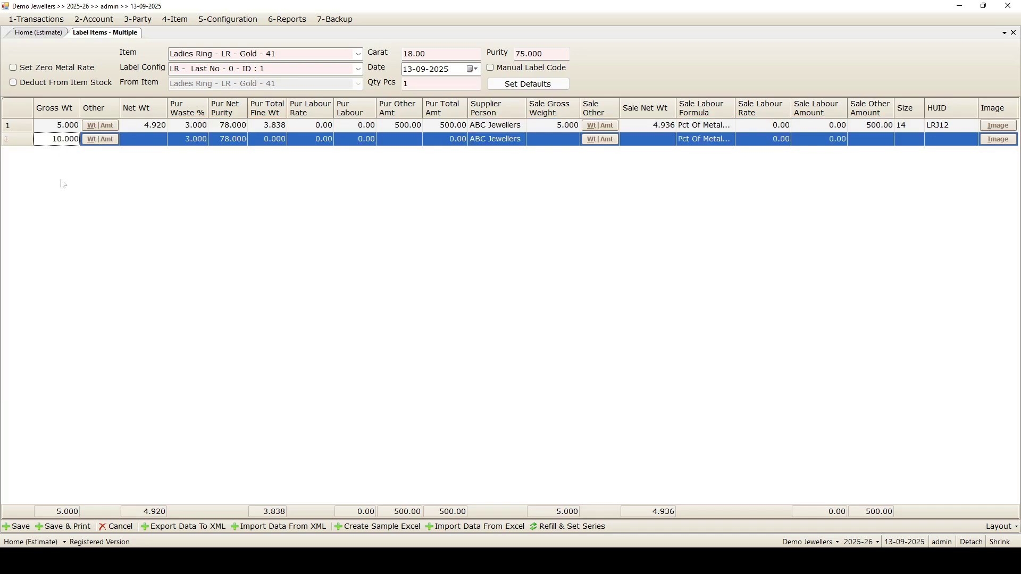
pyautogui.click(104, 141)
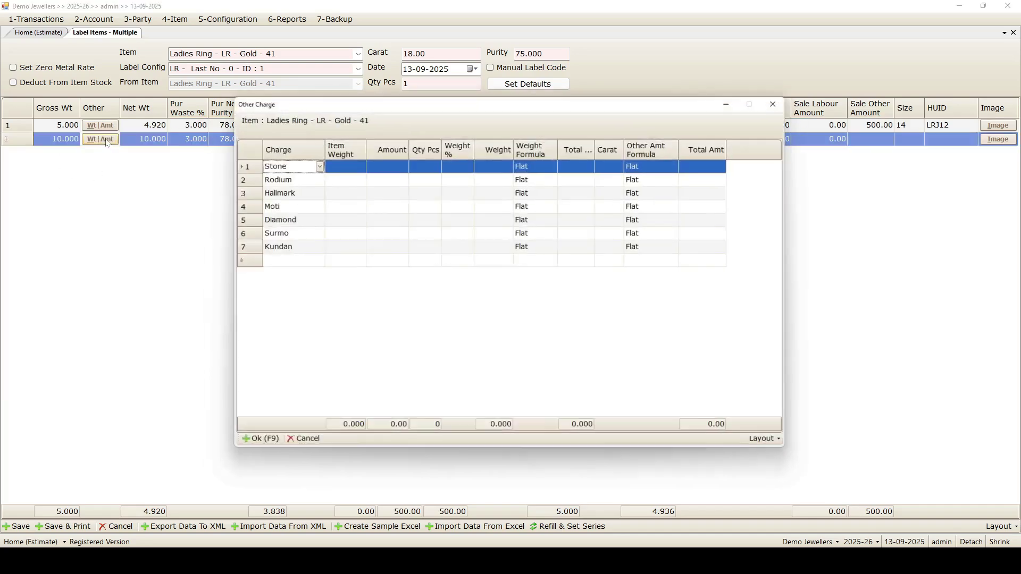
pyautogui.click(335, 162)
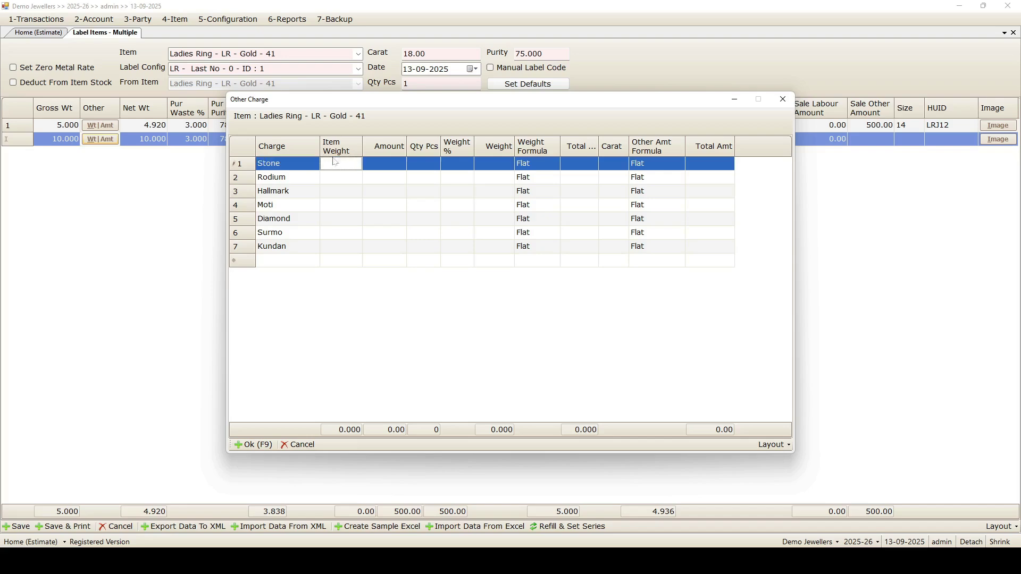
pyautogui.write('0.080')
pyautogui.press('Tab')
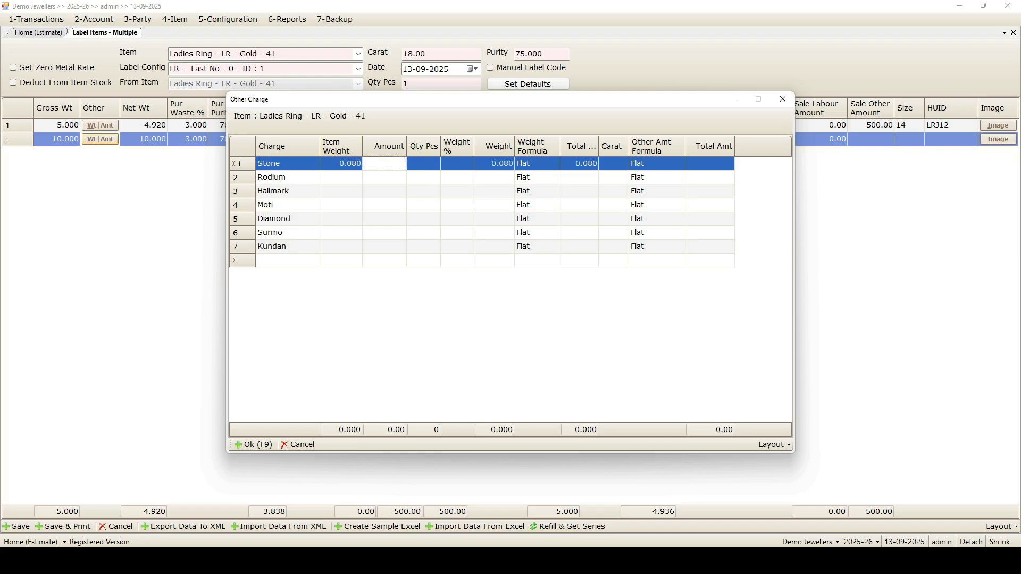
pyautogui.write('500.00')
pyautogui.click(252, 444)
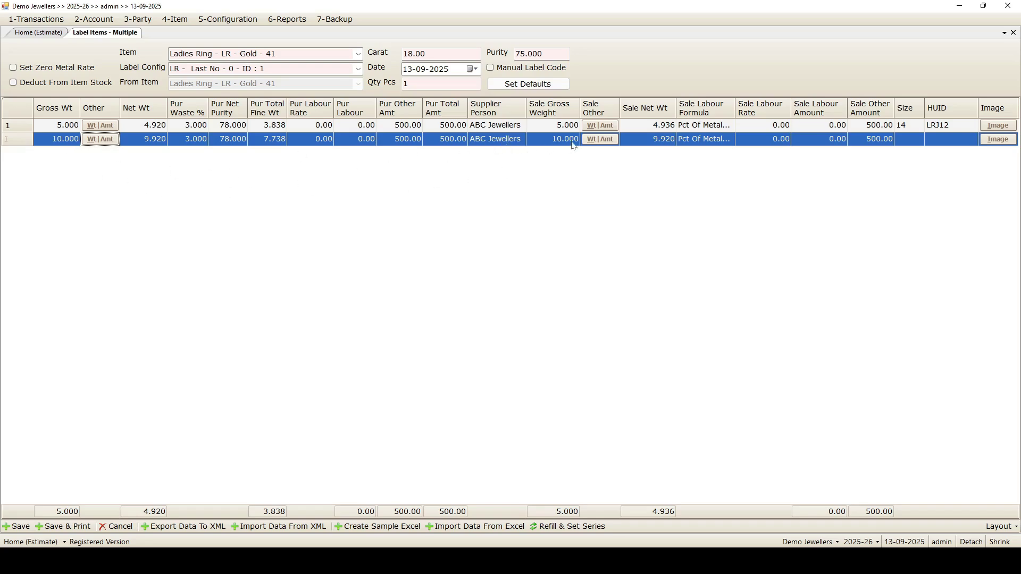
# Step: Set the weight percentage of the second ring's sale Stone charge to 70
pyautogui.click(603, 140)
pyautogui.click(603, 140)
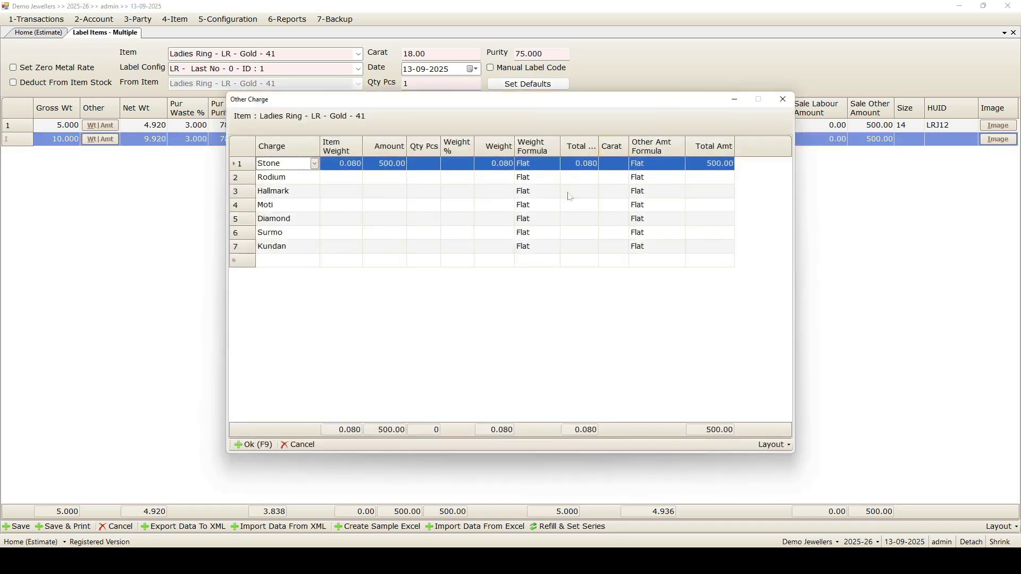
pyautogui.click(459, 164)
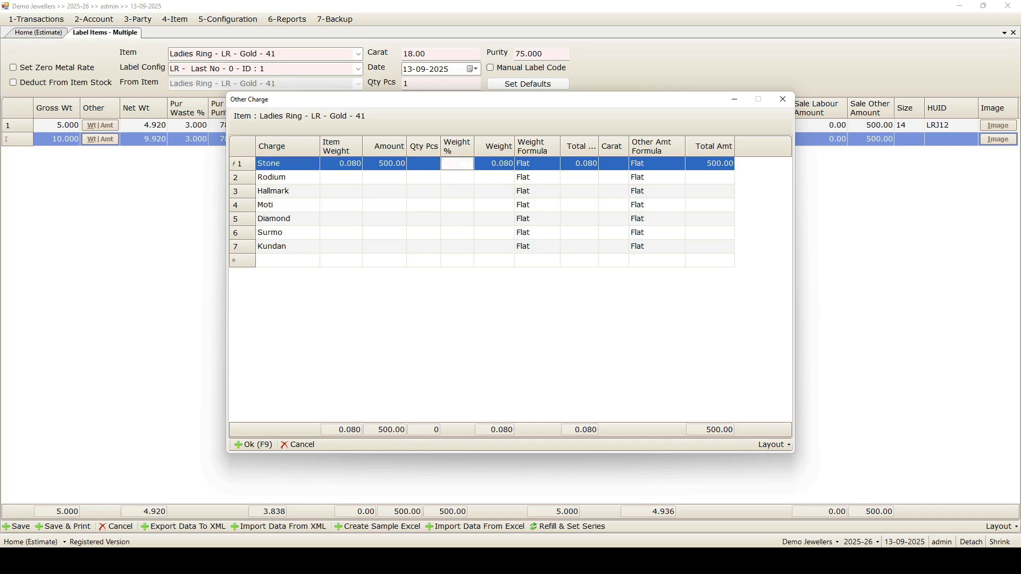
pyautogui.write('70')
pyautogui.click(485, 207)
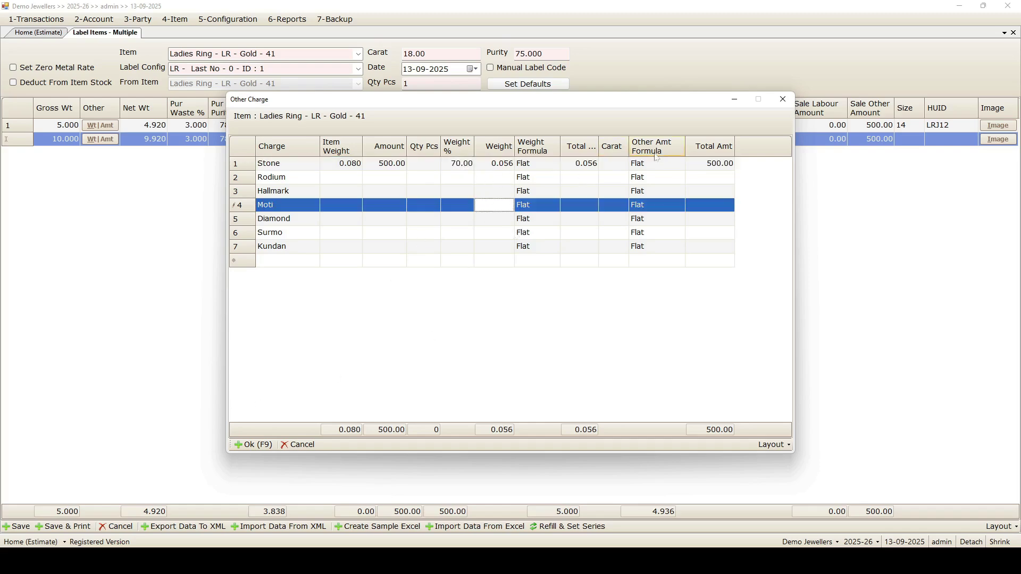
pyautogui.click(260, 445)
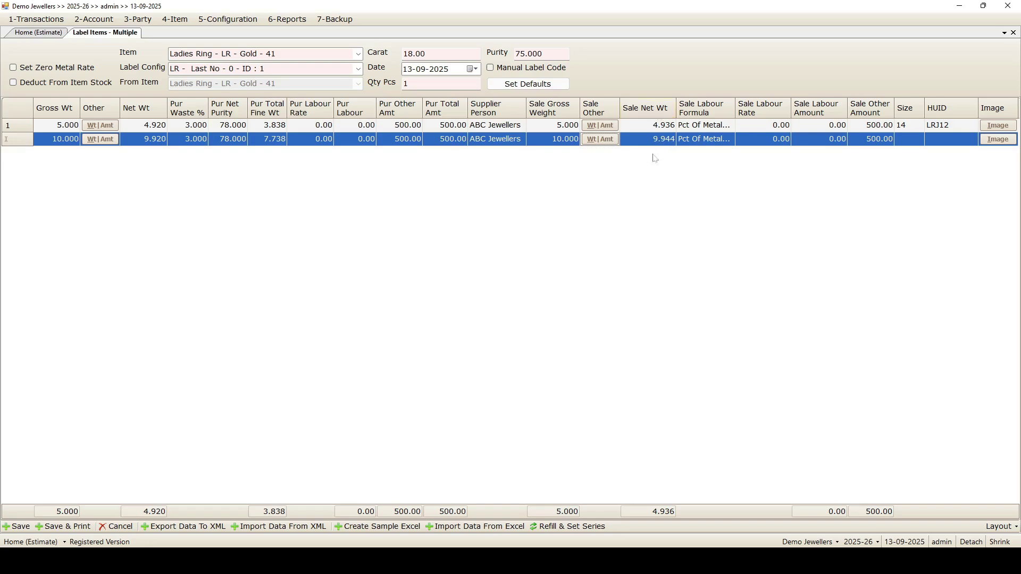
# Step: Give the second ring size 16, enter its HUIDs beginning with LRJ13, and attach an image
pyautogui.click(903, 141)
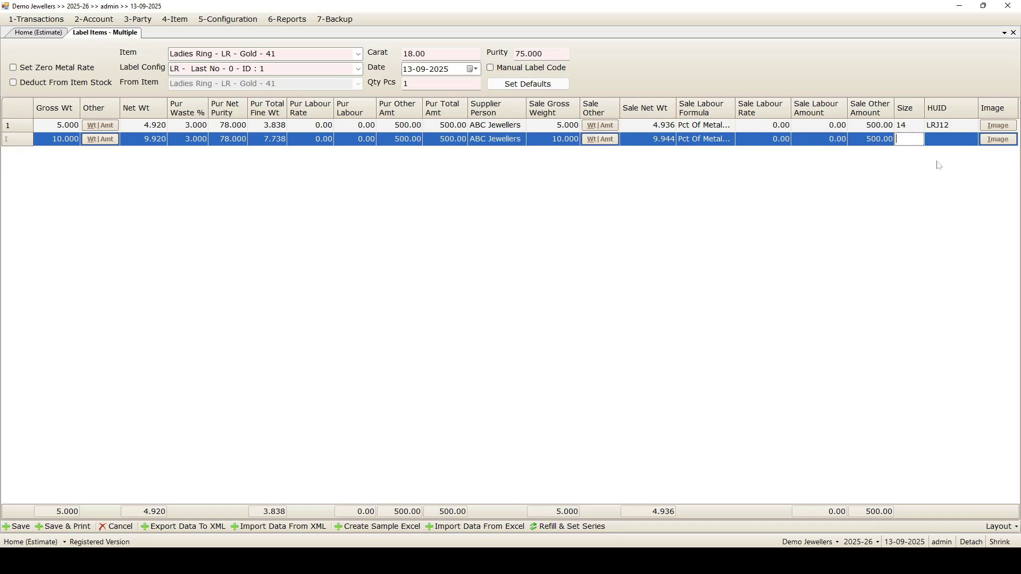
pyautogui.write('16')
pyautogui.click(939, 139)
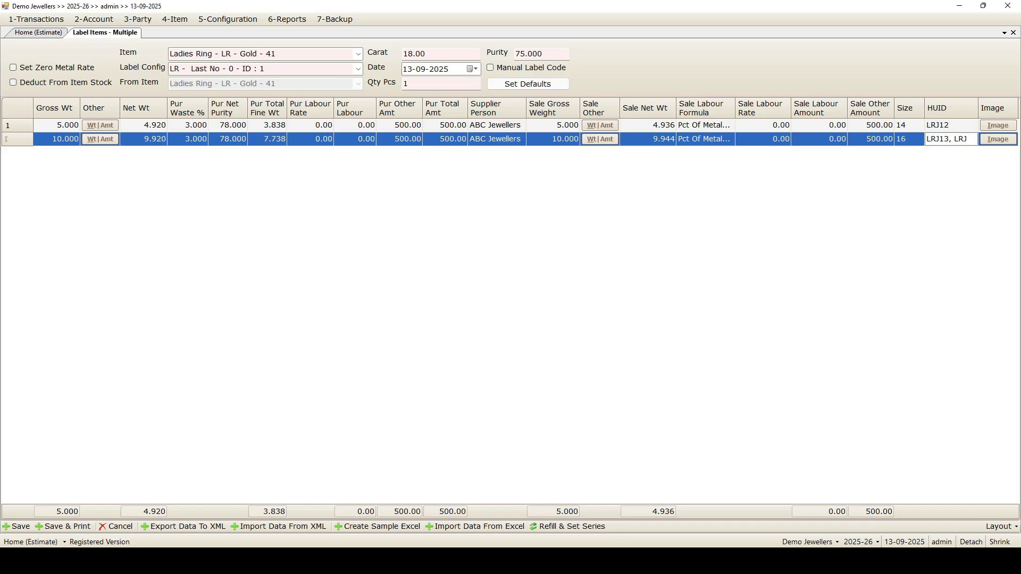
pyautogui.write(',')
pyautogui.write('ERS12')
pyautogui.click(999, 140)
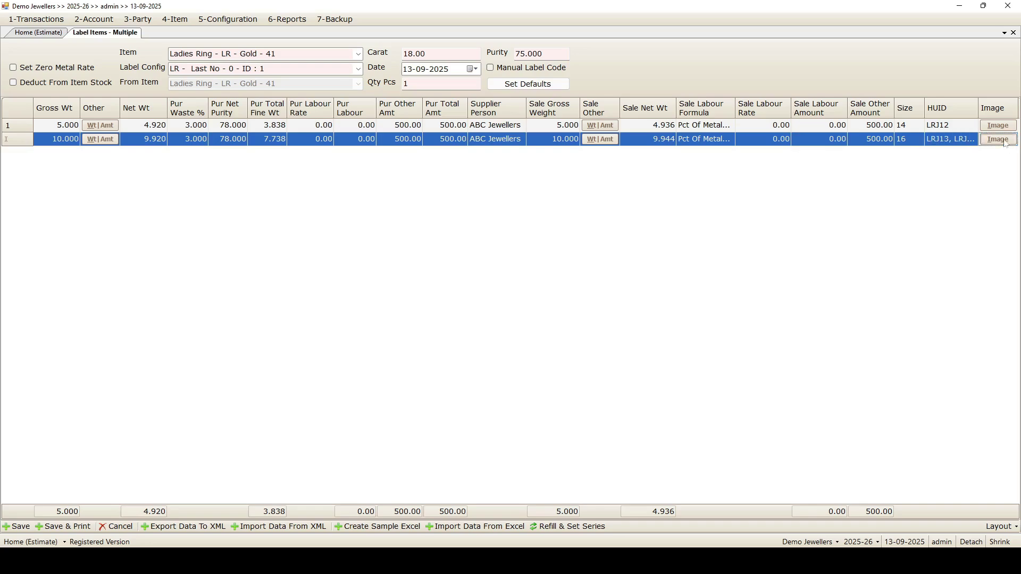
pyautogui.doubleClick(370, 272)
# Step: Save both label items and preview their labels on the 2x11 sticker sheet with Gold Design 11x2
pyautogui.click(69, 529)
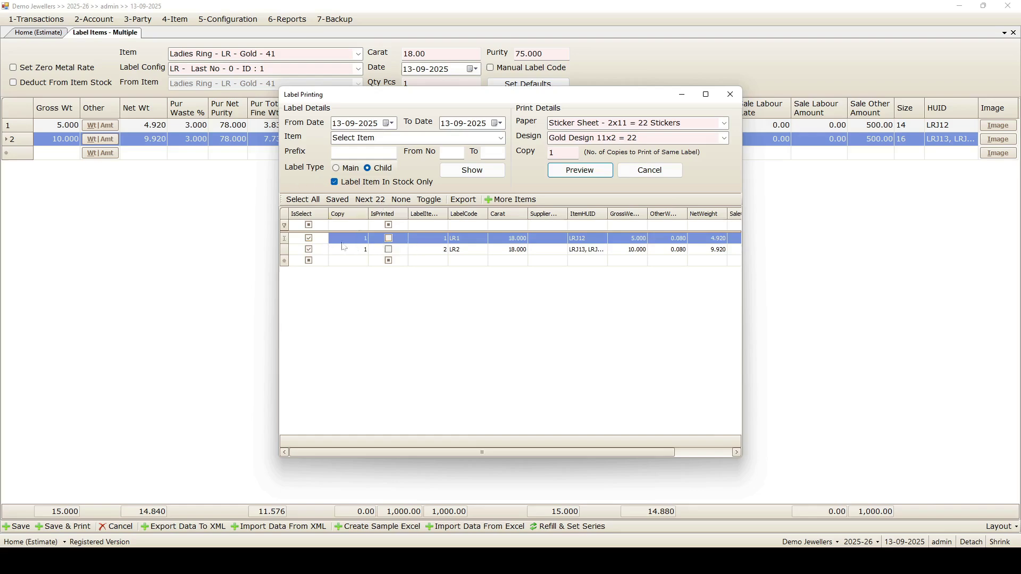
pyautogui.click(581, 172)
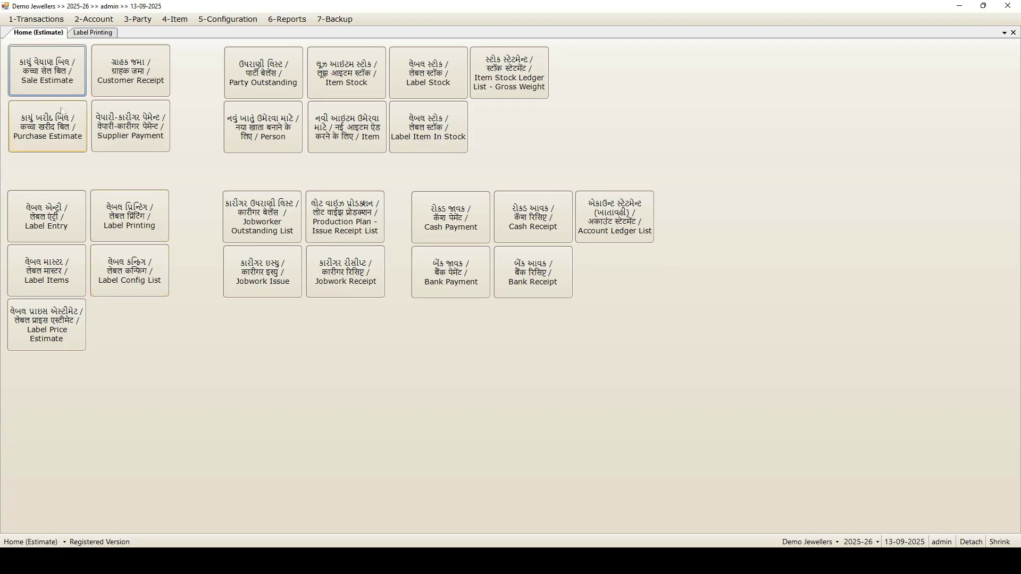
# Step: Start a new sale estimate for Demo Customer 1
pyautogui.click(57, 71)
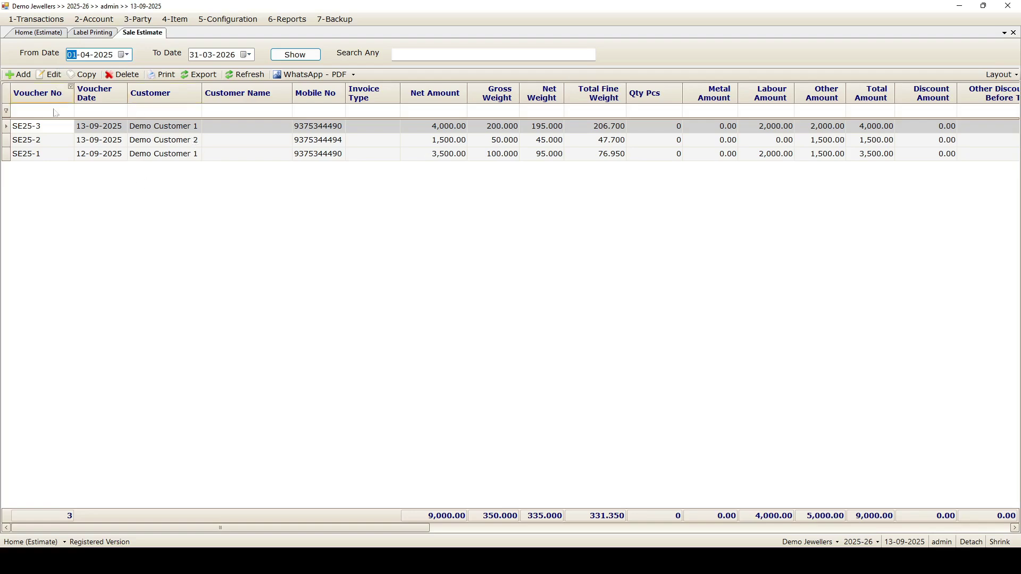
pyautogui.click(17, 74)
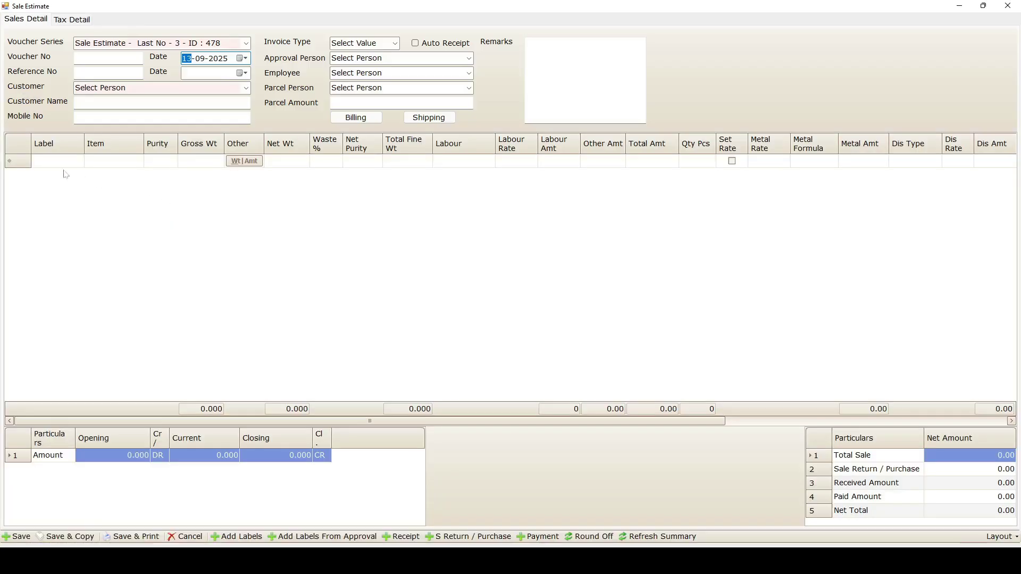
pyautogui.click(247, 89)
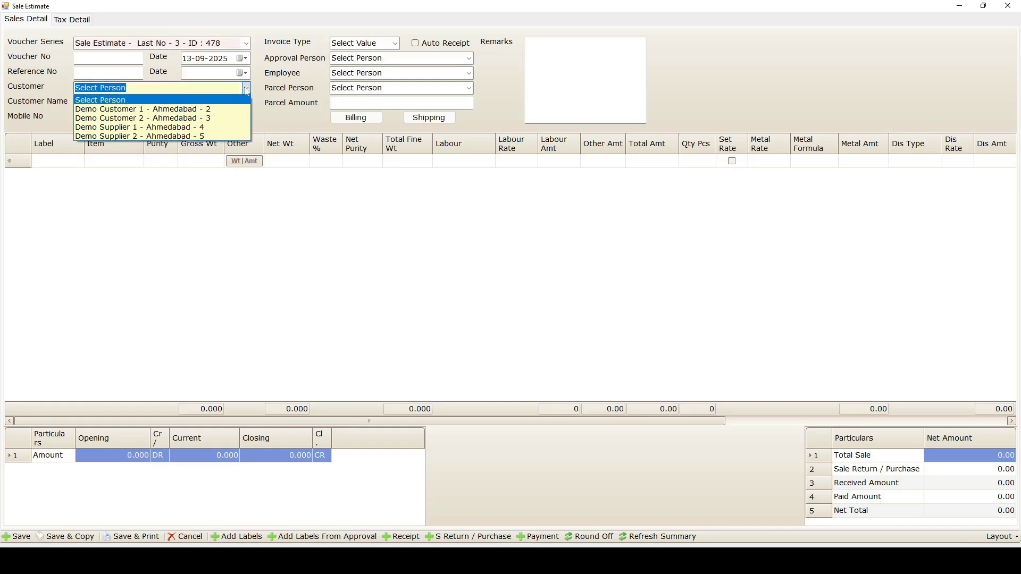
pyautogui.click(175, 112)
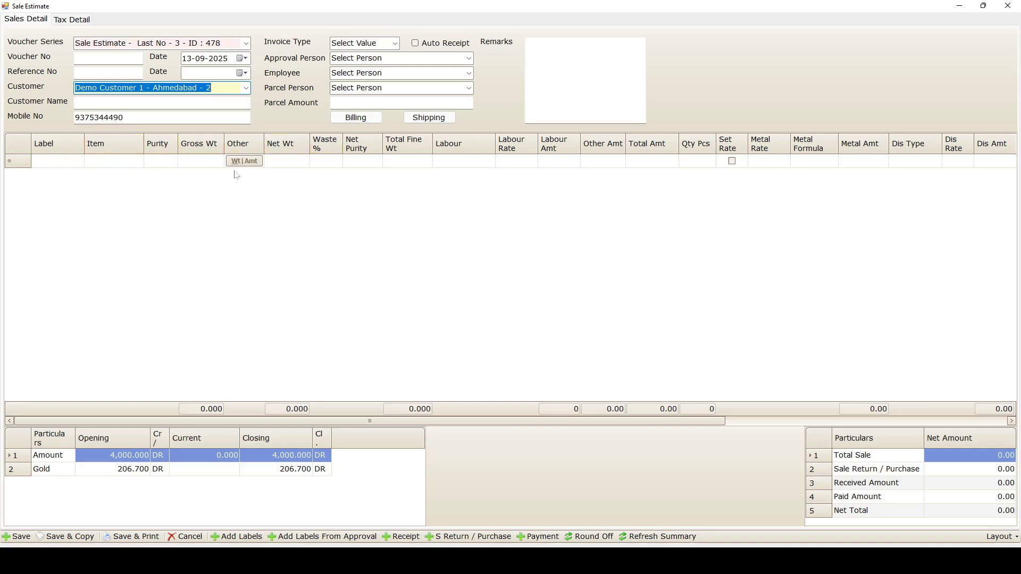
# Step: Add labels LR1 and LR2 to the sale estimate and save it without adding another record
pyautogui.click(235, 538)
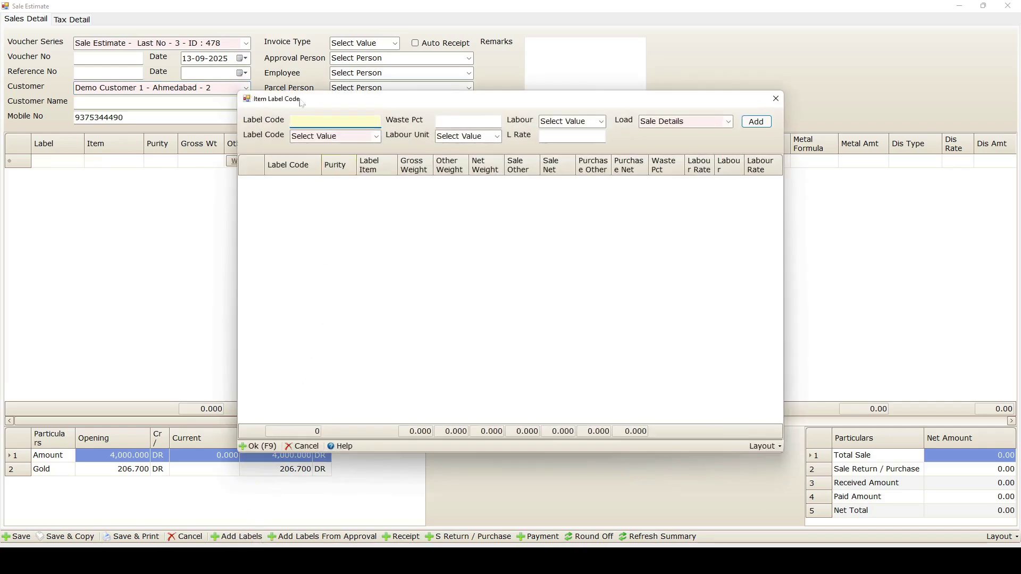
pyautogui.click(377, 136)
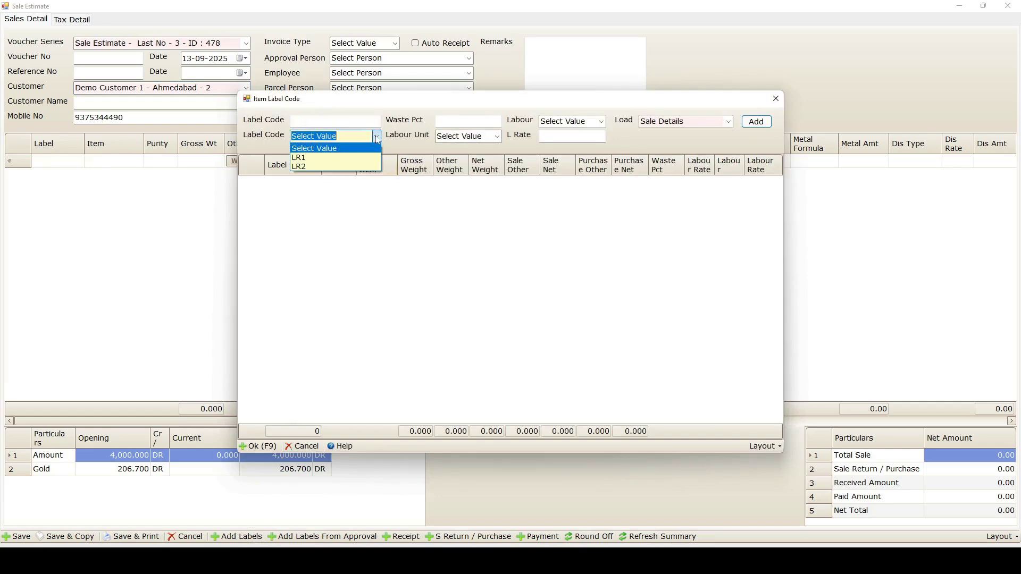
pyautogui.click(328, 158)
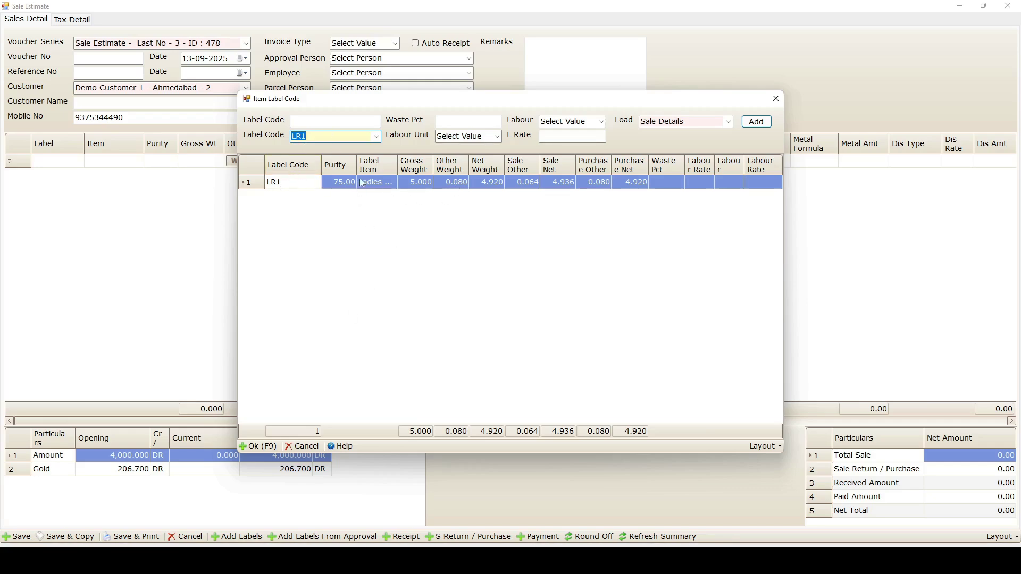
pyautogui.click(377, 137)
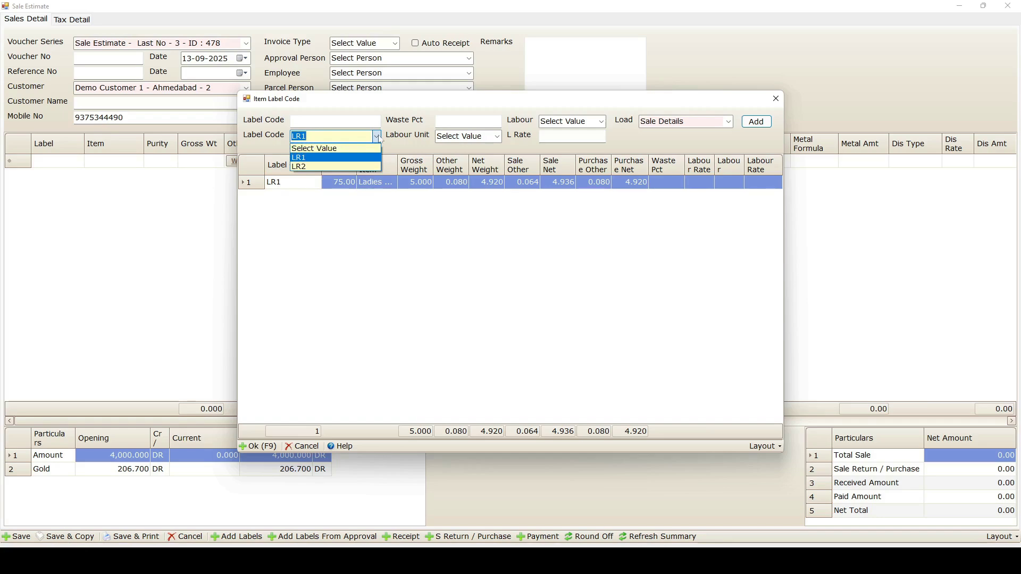
pyautogui.click(336, 166)
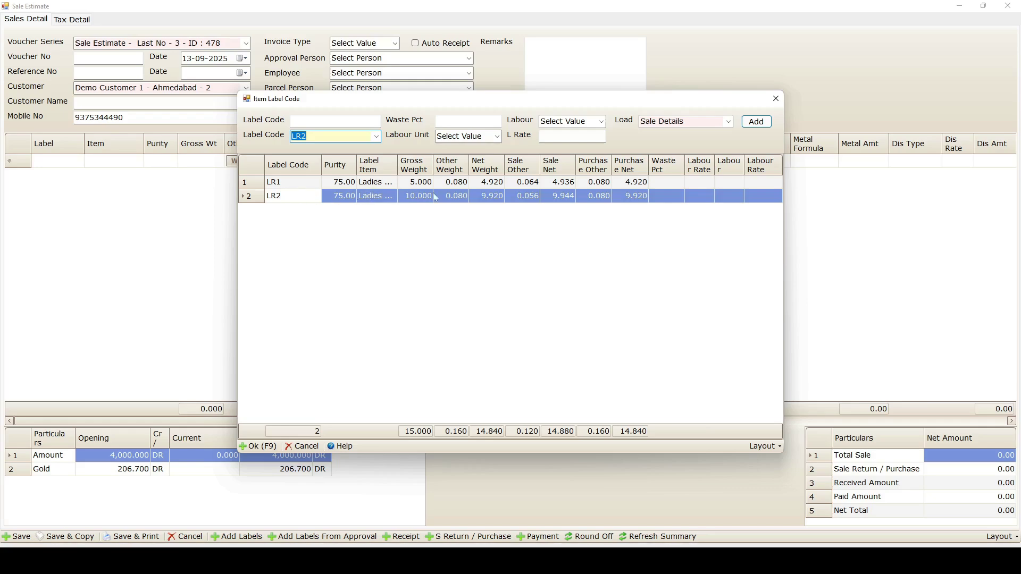
pyautogui.click(258, 447)
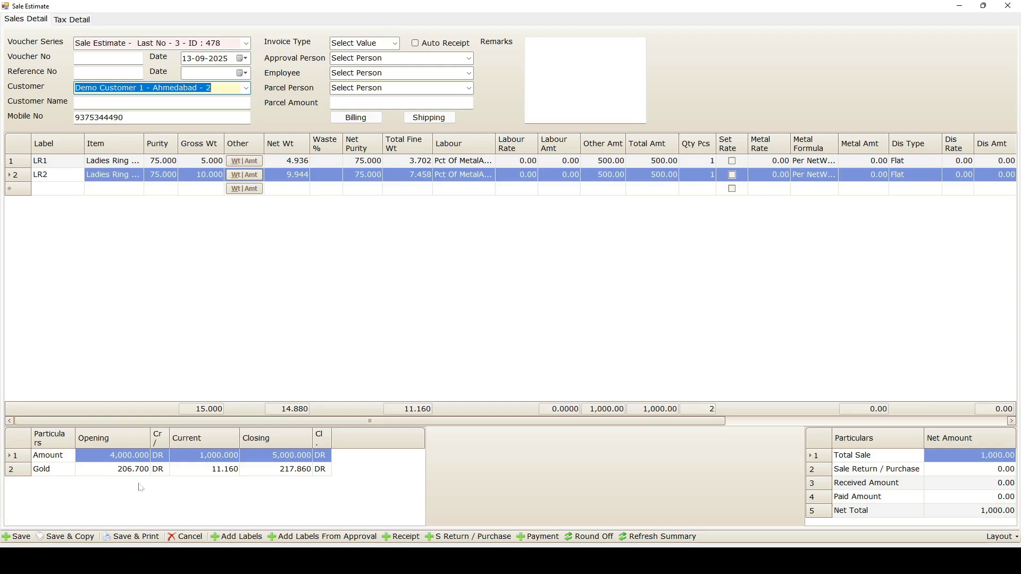
pyautogui.click(17, 537)
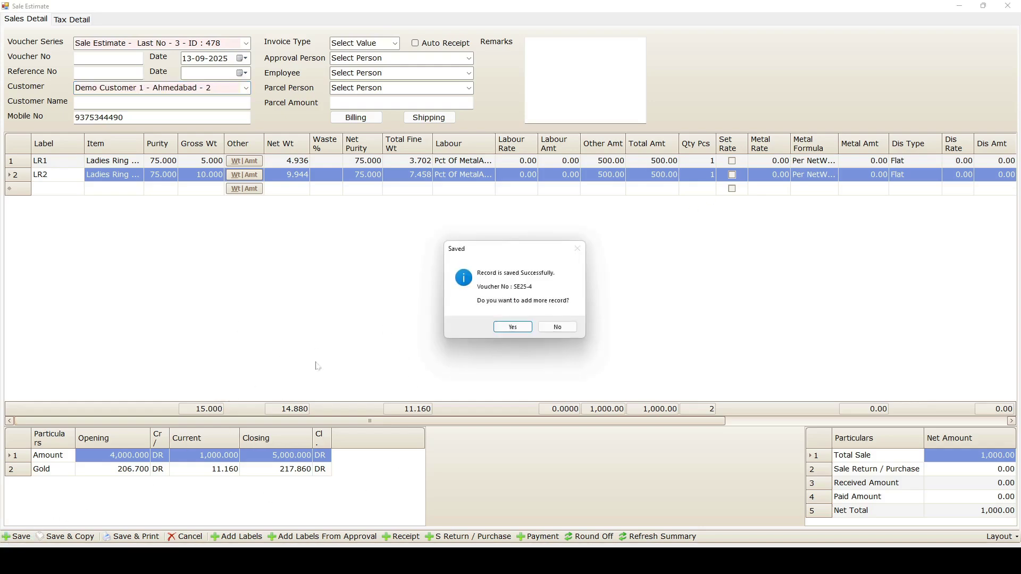
pyautogui.click(556, 327)
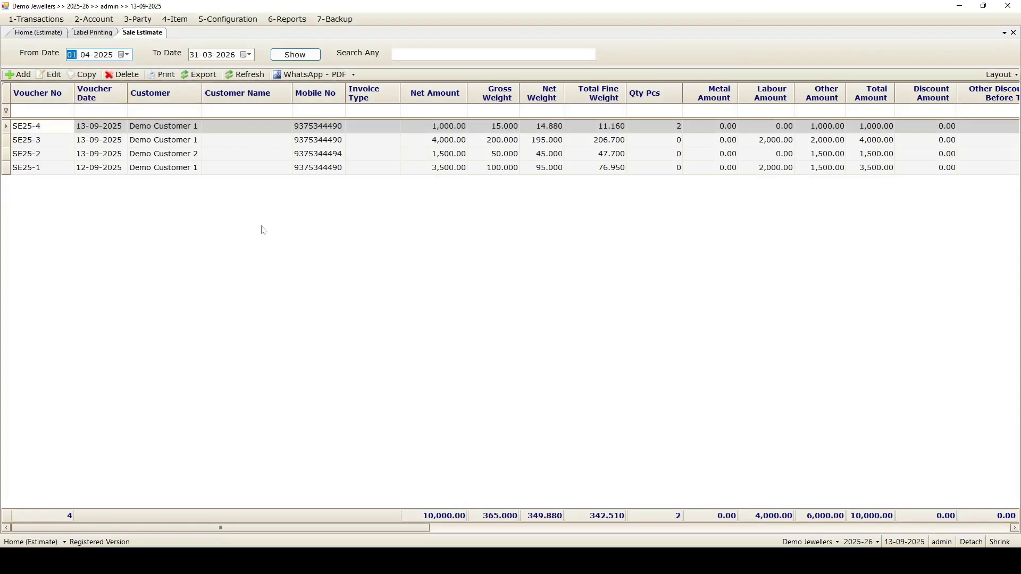
# Step: Show the Label Item Sale Register from 01-04-2025 to 31-03-2026, including invoices, estimates and challans
pyautogui.click(287, 19)
pyautogui.moveTo(309, 49)
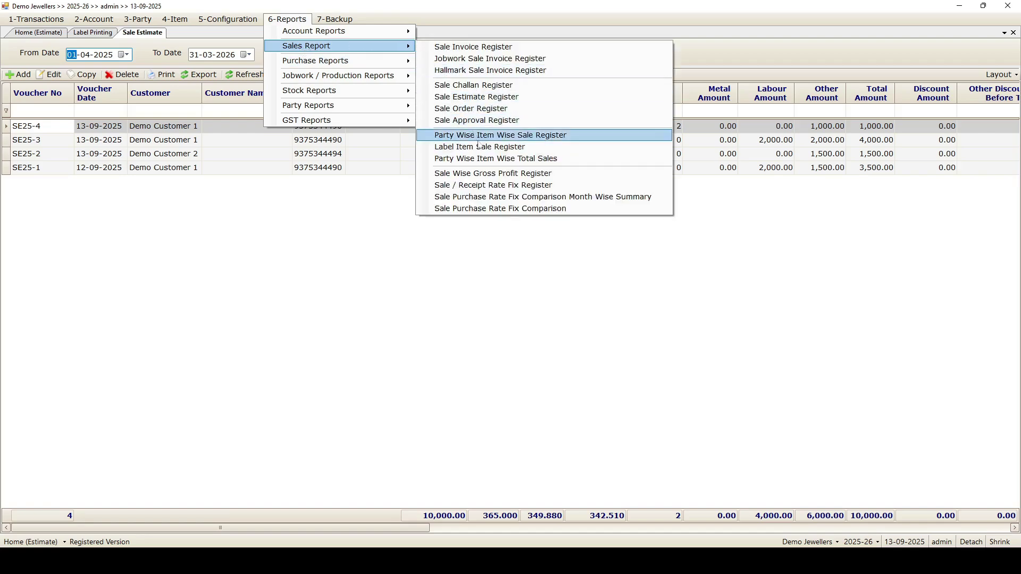
pyautogui.click(511, 151)
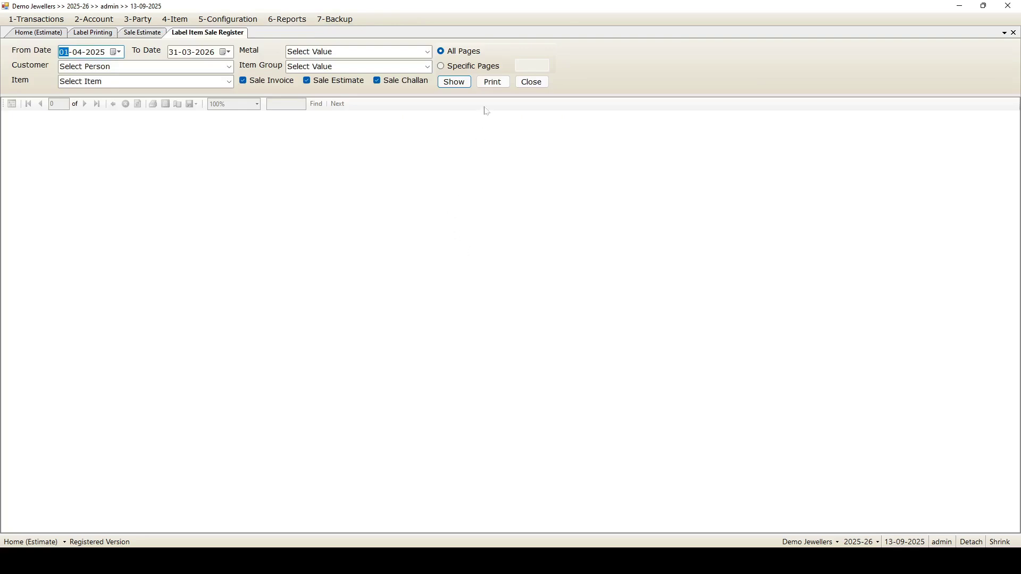
pyautogui.click(455, 82)
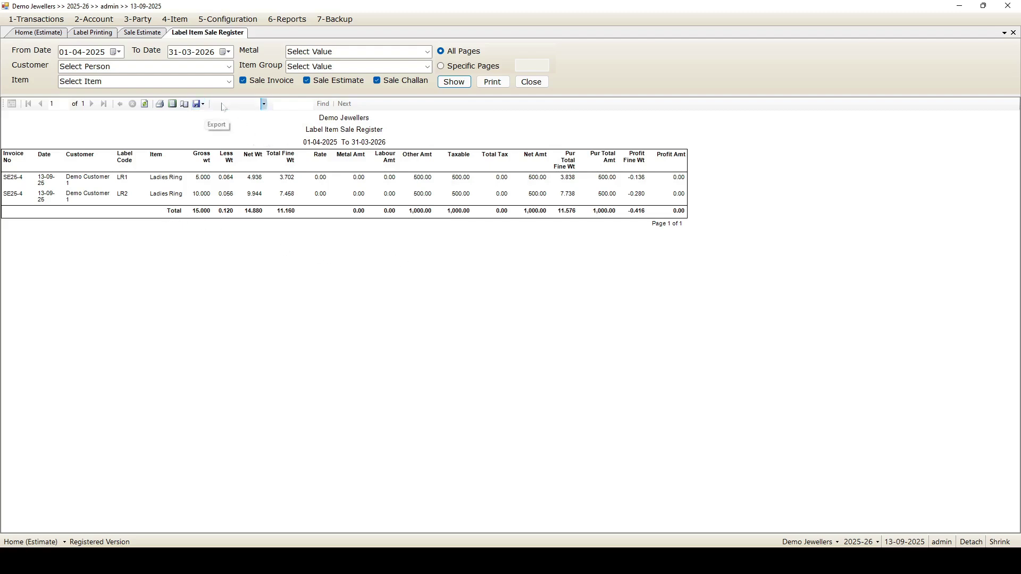
# Step: Enlarge the sale register to 150%, examine its columns through Profit Amt, and check the available export formats
pyautogui.click(264, 104)
pyautogui.click(234, 147)
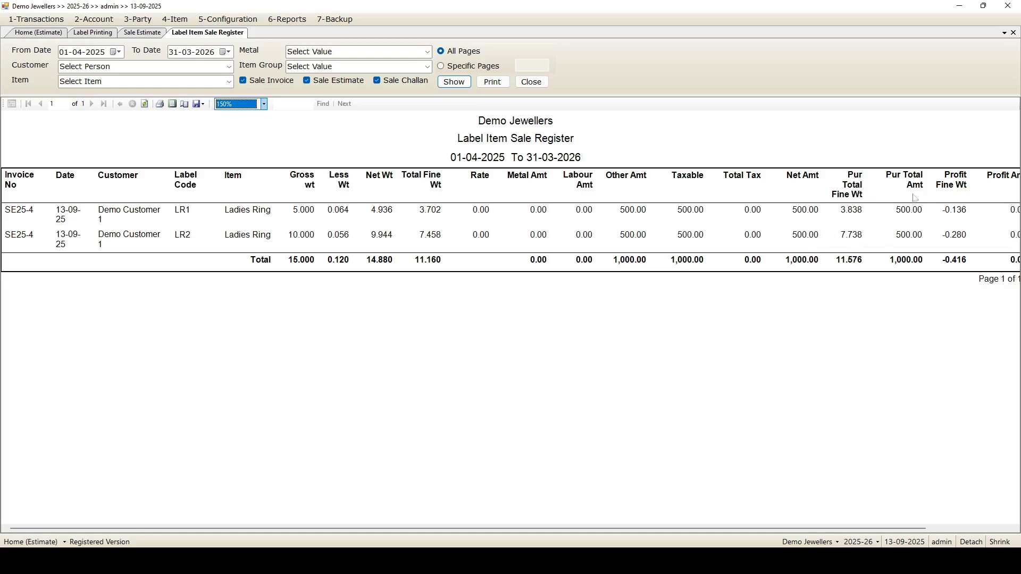
pyautogui.moveTo(904, 533); pyautogui.dragTo(993, 531)
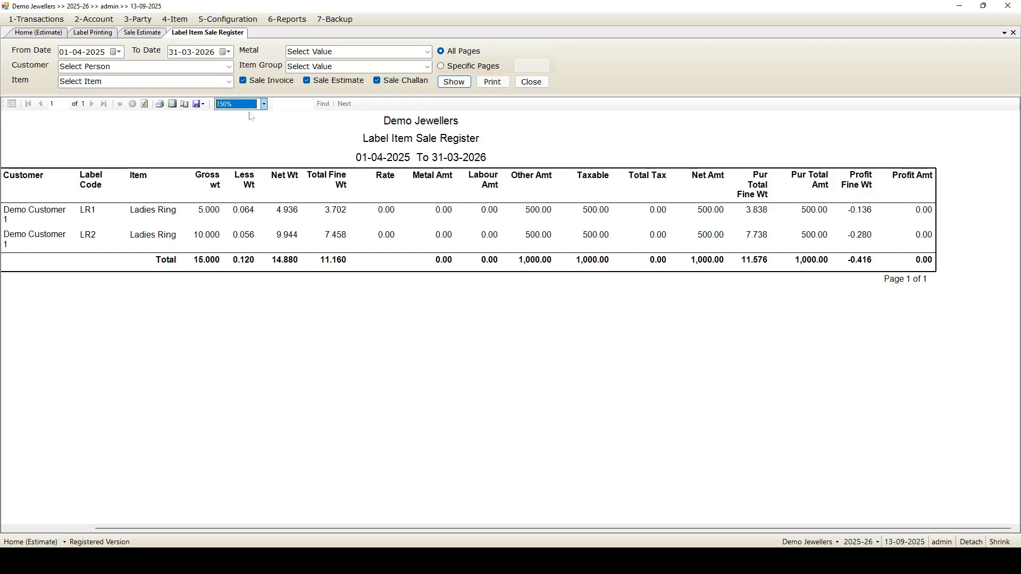
pyautogui.click(203, 104)
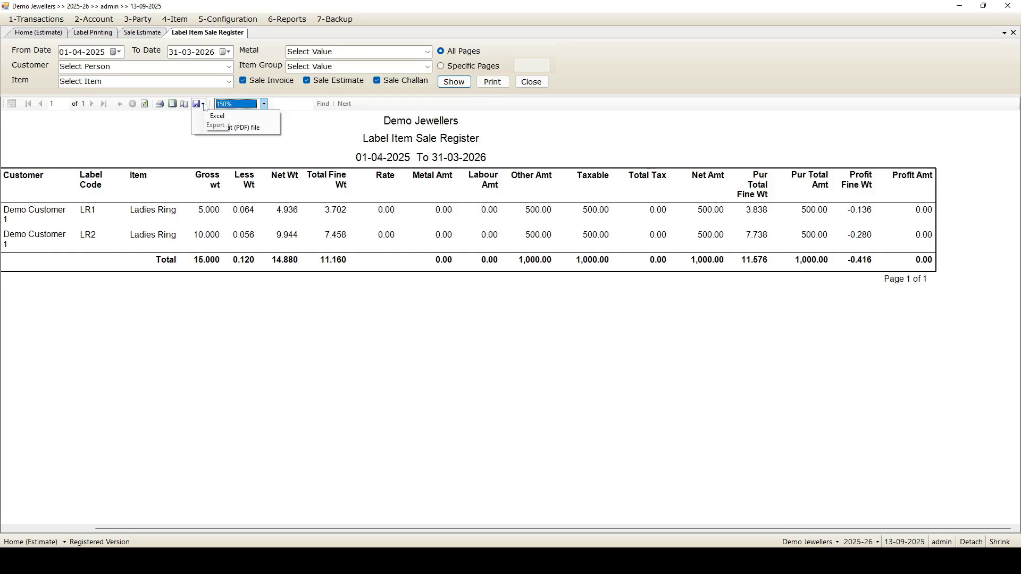
pyautogui.click(359, 158)
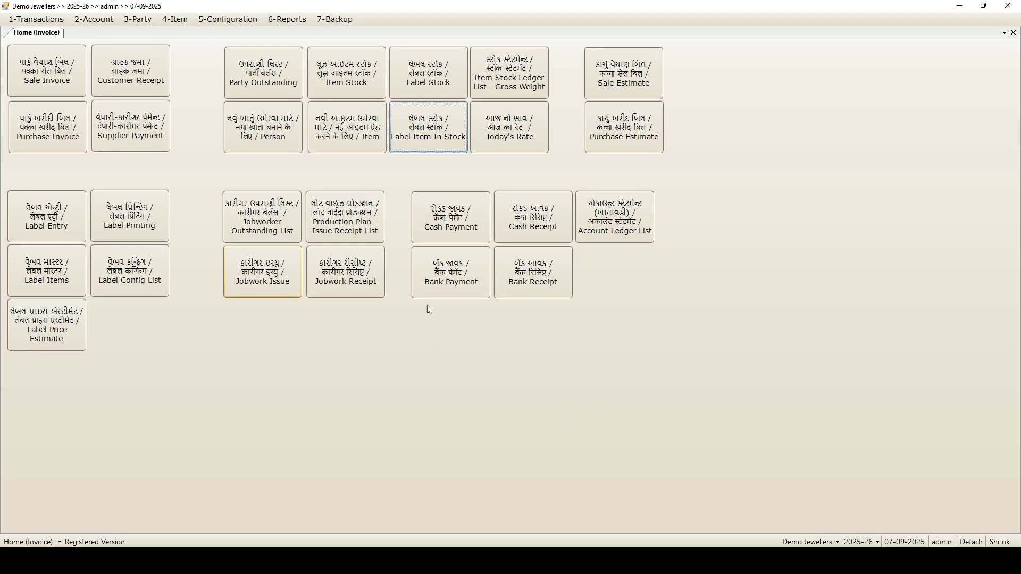
# Step: Show the Label Stock register up to 31-03-2026 in print layout at 150% and examine its totals
pyautogui.click(431, 80)
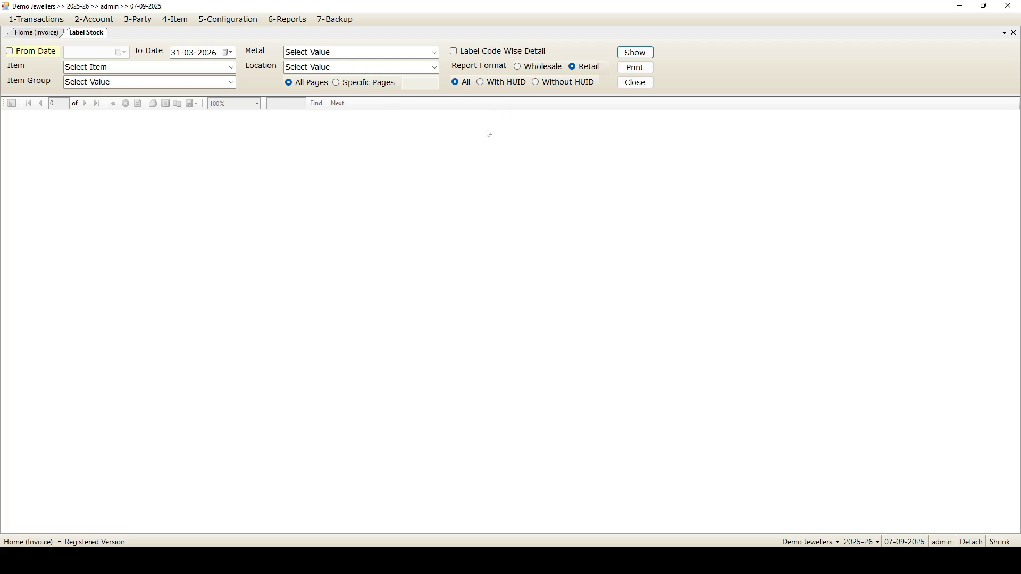
pyautogui.click(644, 57)
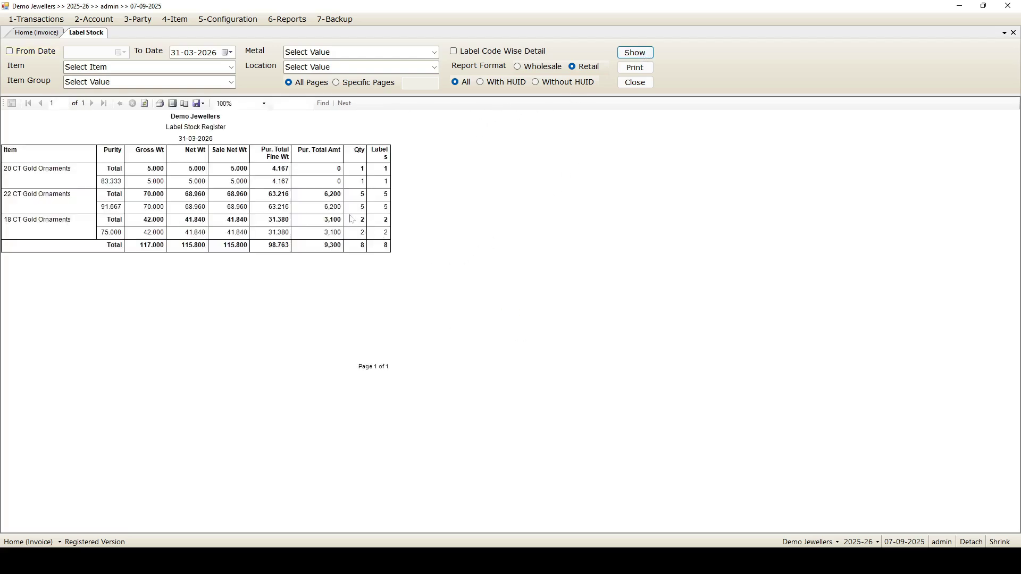
pyautogui.click(172, 104)
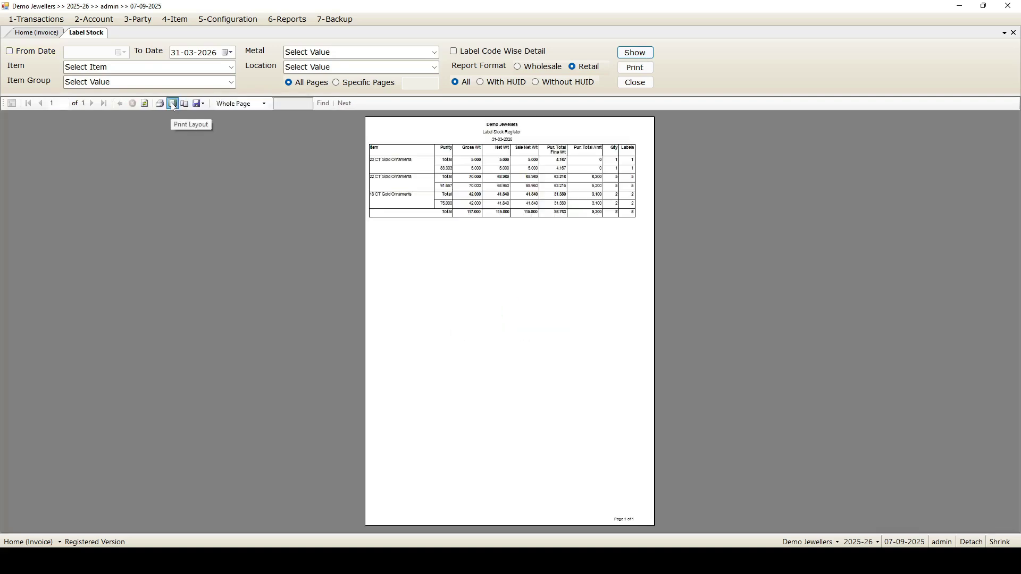
pyautogui.click(264, 104)
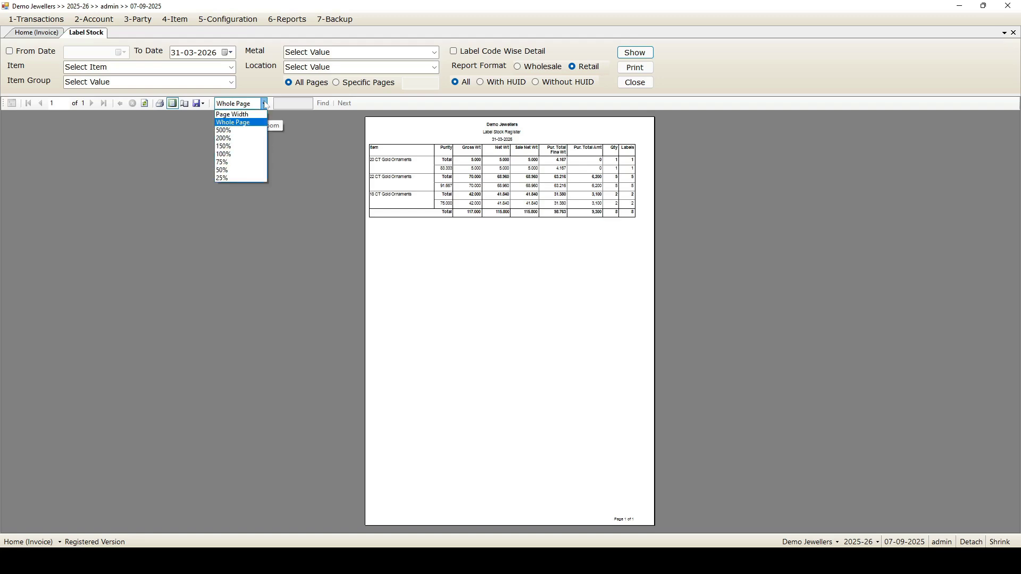
pyautogui.click(237, 147)
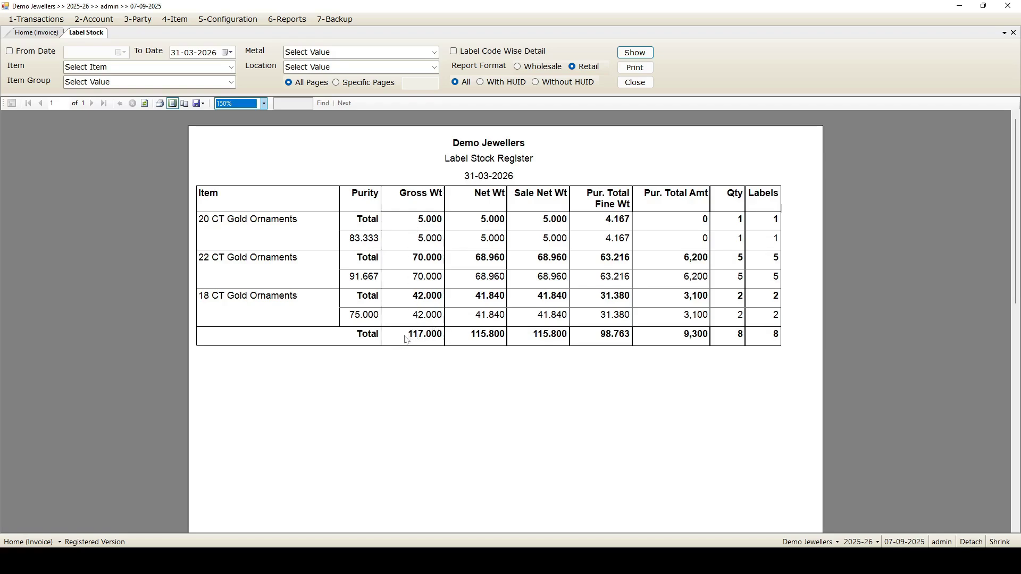
pyautogui.click(426, 339)
# Step: Include Label Code Wise Detail in the Label Stock register and regenerate it
pyautogui.click(454, 51)
pyautogui.click(635, 54)
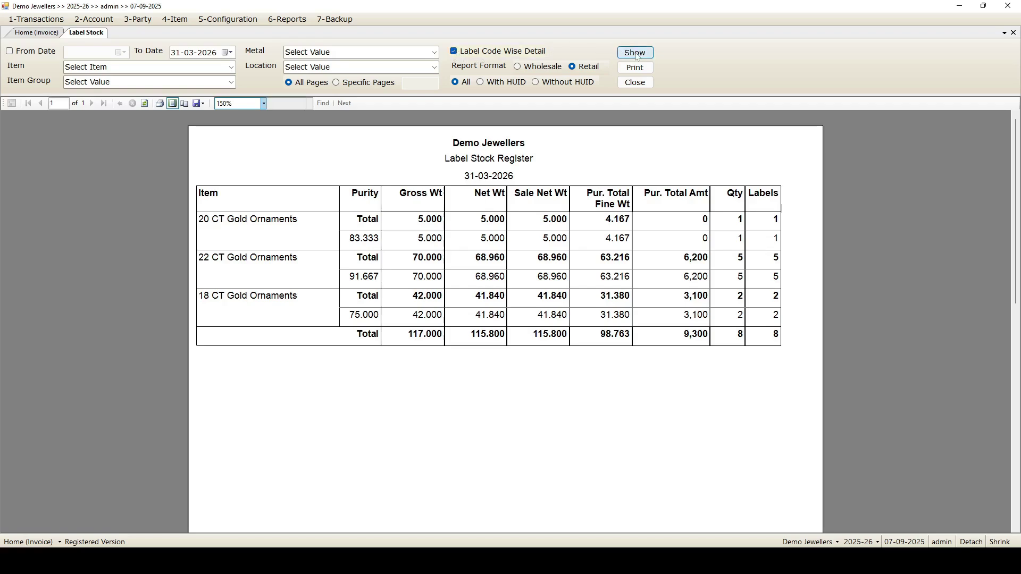
pyautogui.click(632, 59)
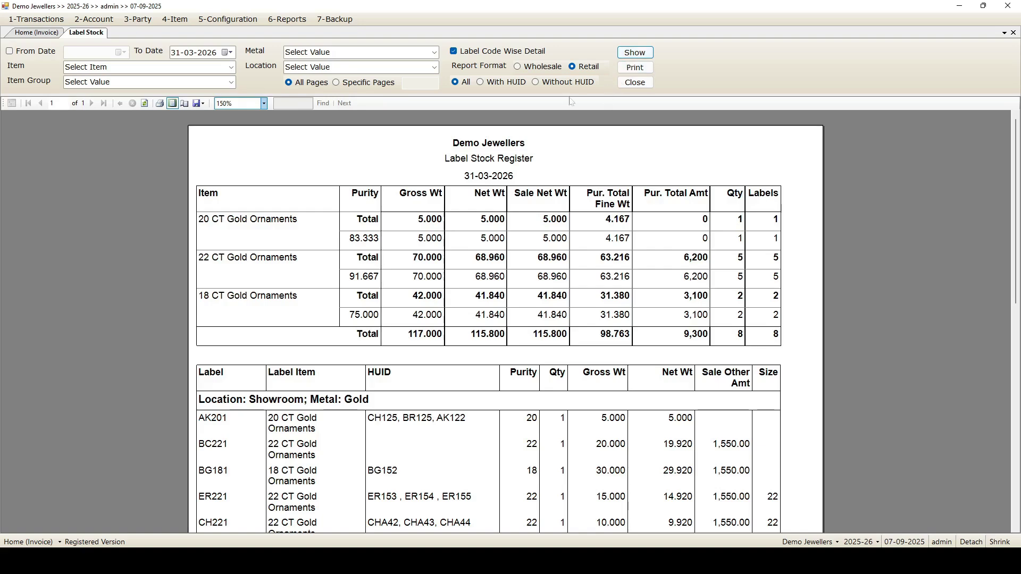
# Step: Examine the label-wise stock details, including HUIDs, purity, weights and sizes, and compare their totals with the item summary
pyautogui.scroll(-1, 544, 143)
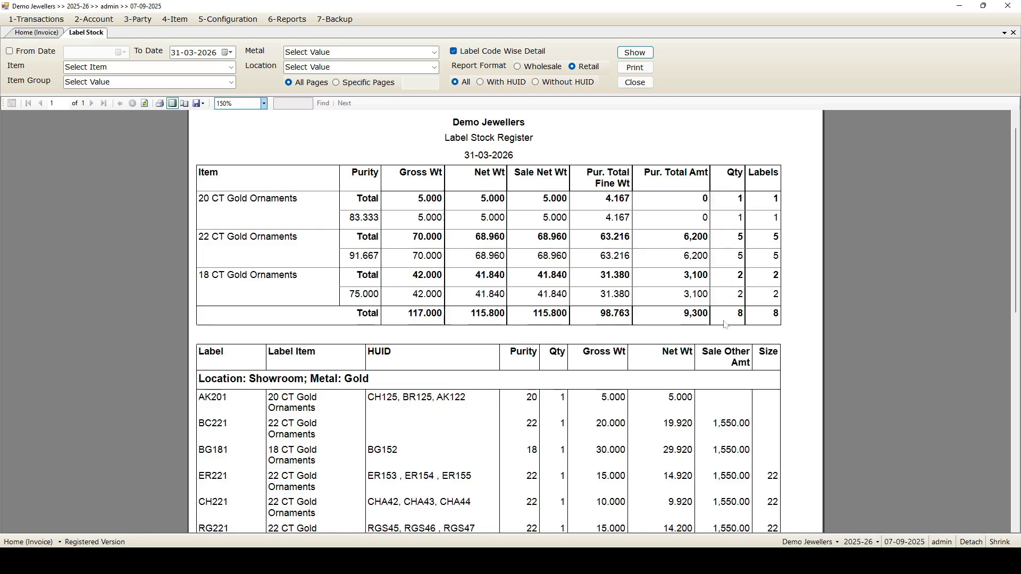
pyautogui.scroll(-1, 725, 313)
pyautogui.scroll(-4, 639, 309)
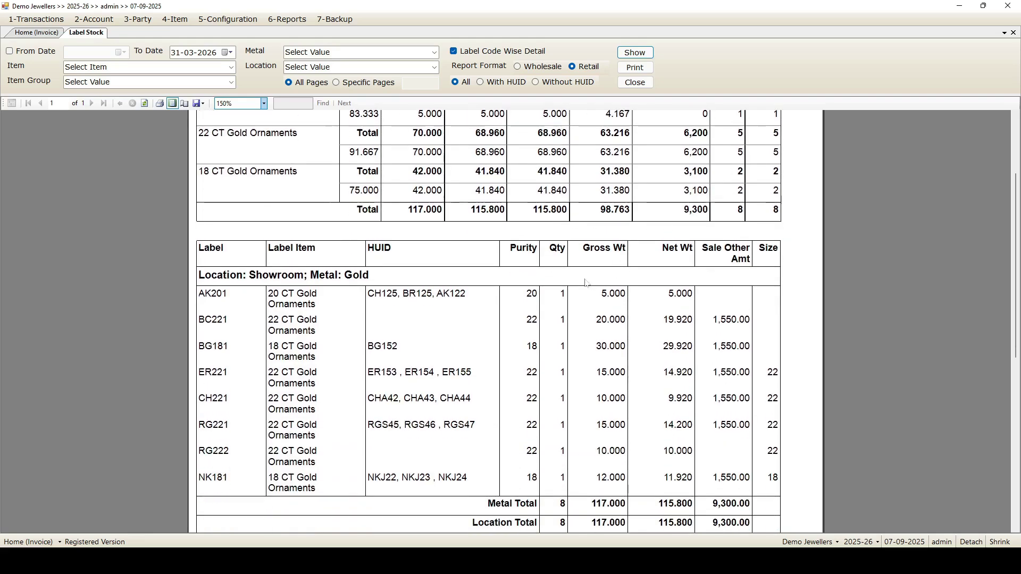
pyautogui.scroll(-1, 418, 287)
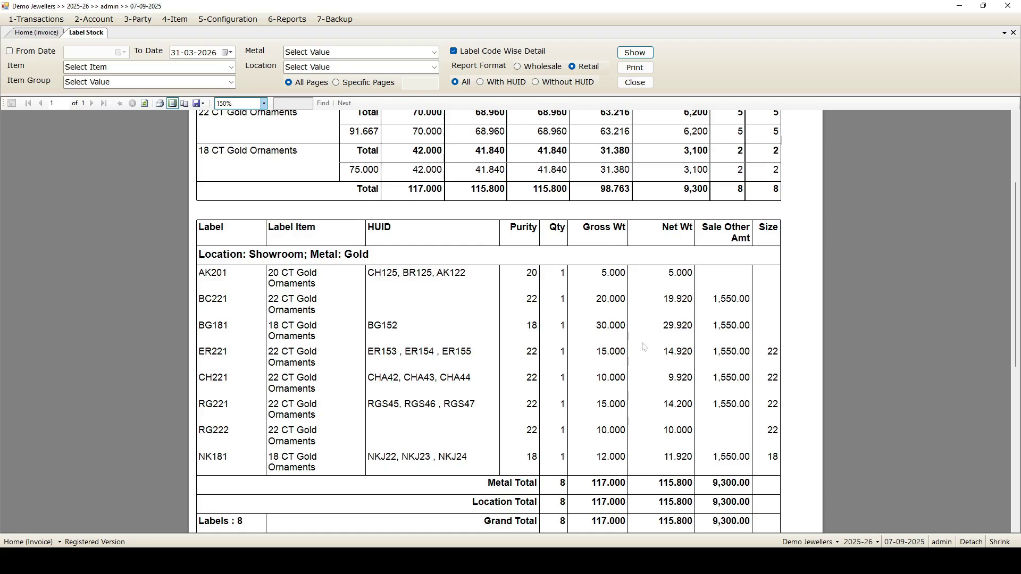
pyautogui.scroll(-3, 644, 346)
pyautogui.scroll(2, 601, 335)
pyautogui.scroll(-2, 570, 332)
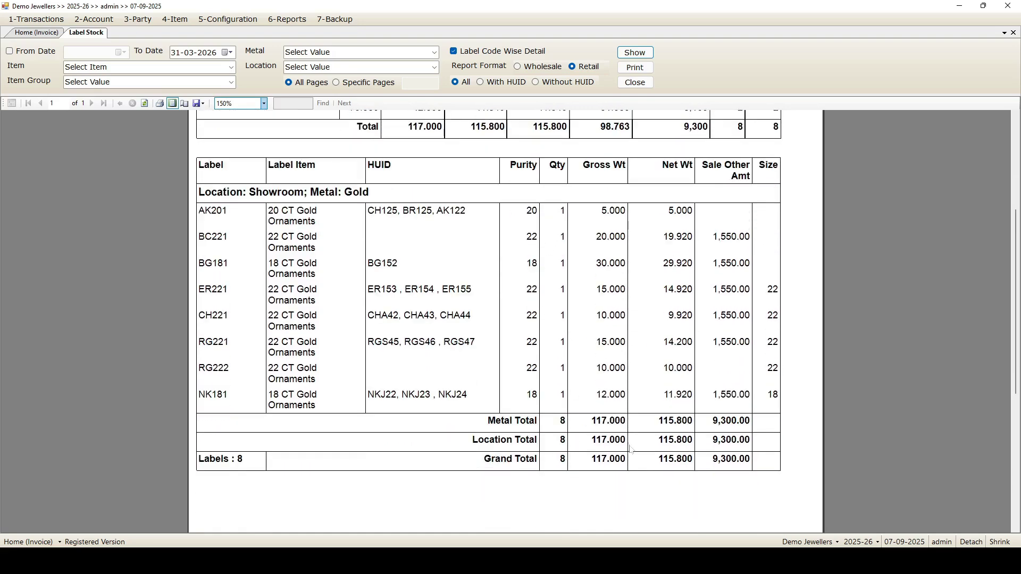
pyautogui.scroll(2, 565, 463)
pyautogui.scroll(-2, 654, 456)
pyautogui.scroll(1, 654, 457)
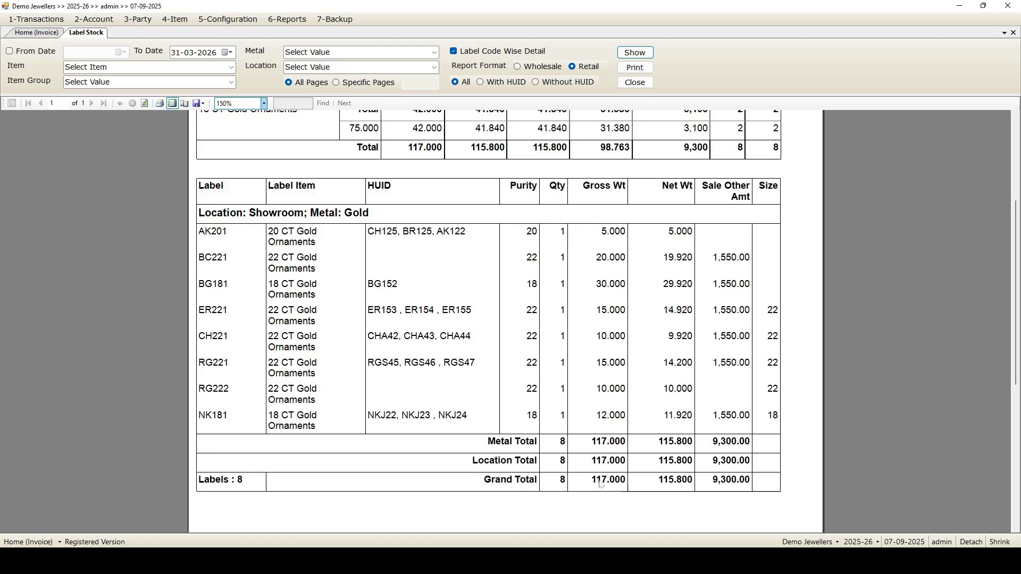
pyautogui.scroll(8, 582, 345)
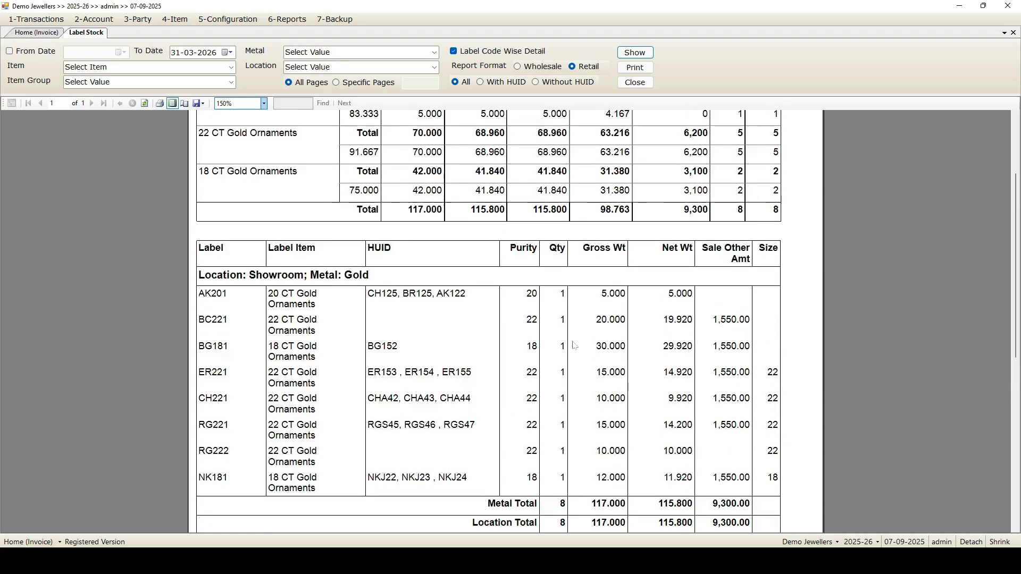
# Step: Limit the Label Stock register to labels with HUID and regenerate it
pyautogui.scroll(-2, 574, 345)
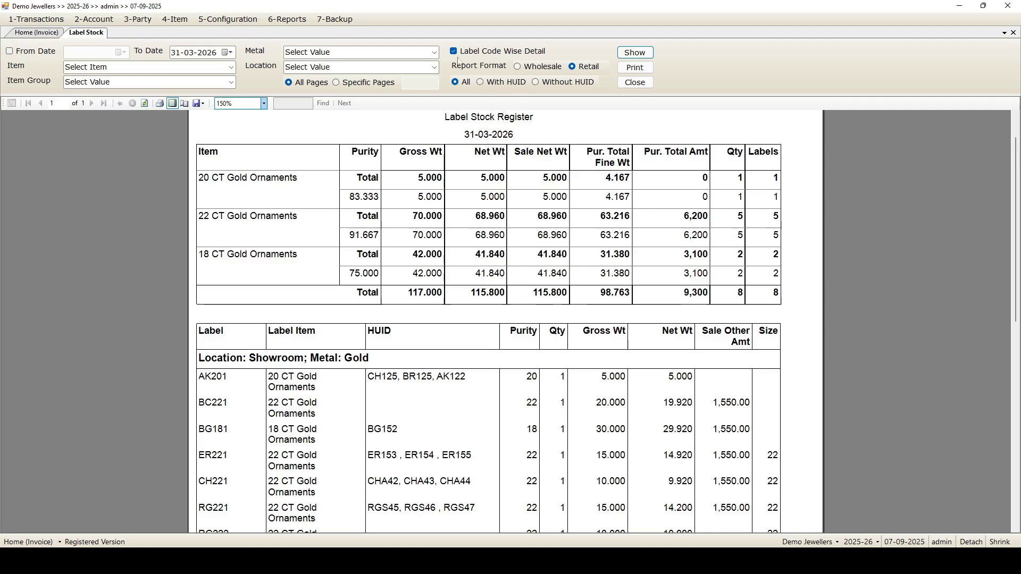
pyautogui.click(481, 83)
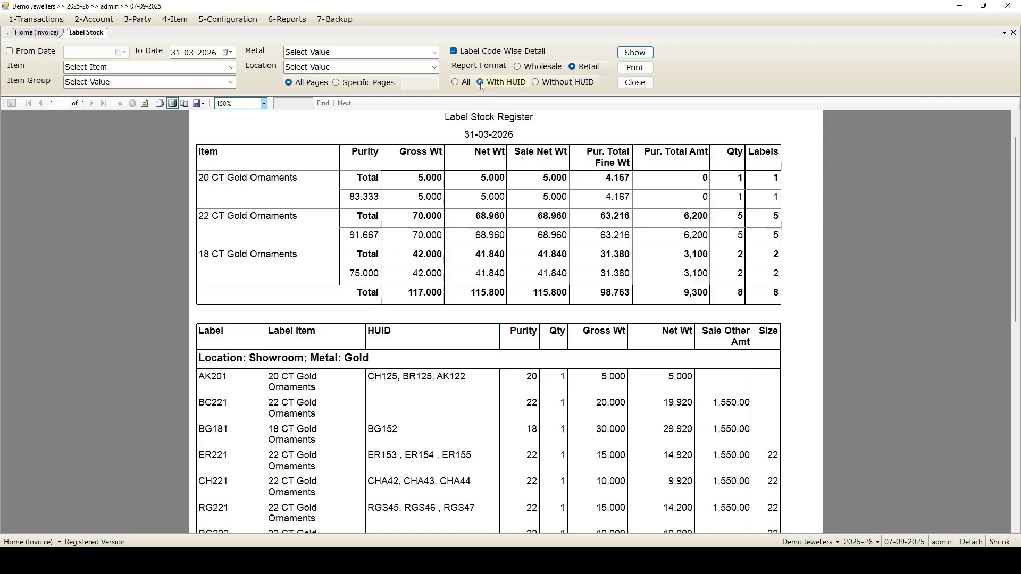
pyautogui.click(636, 54)
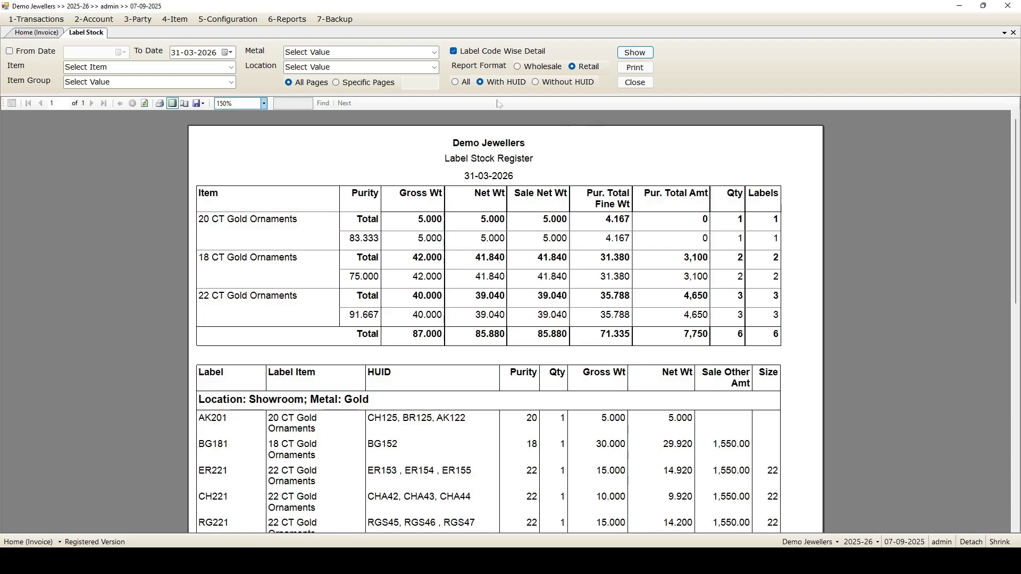
# Step: Examine the HUID labels' codes, purity, weights and sizes, and compare their totals with the item summary
pyautogui.scroll(-2, 421, 207)
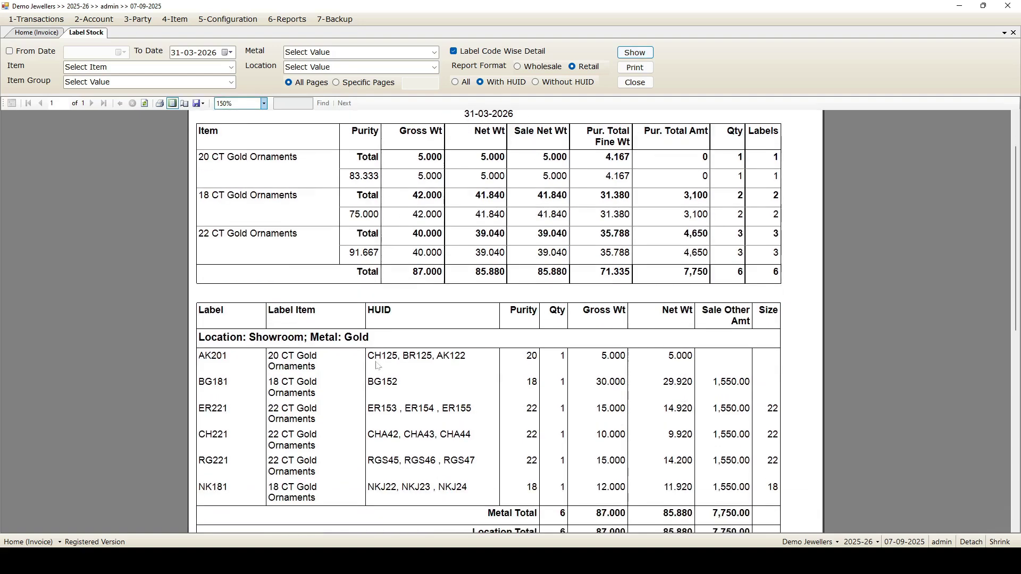
pyautogui.scroll(2, 484, 211)
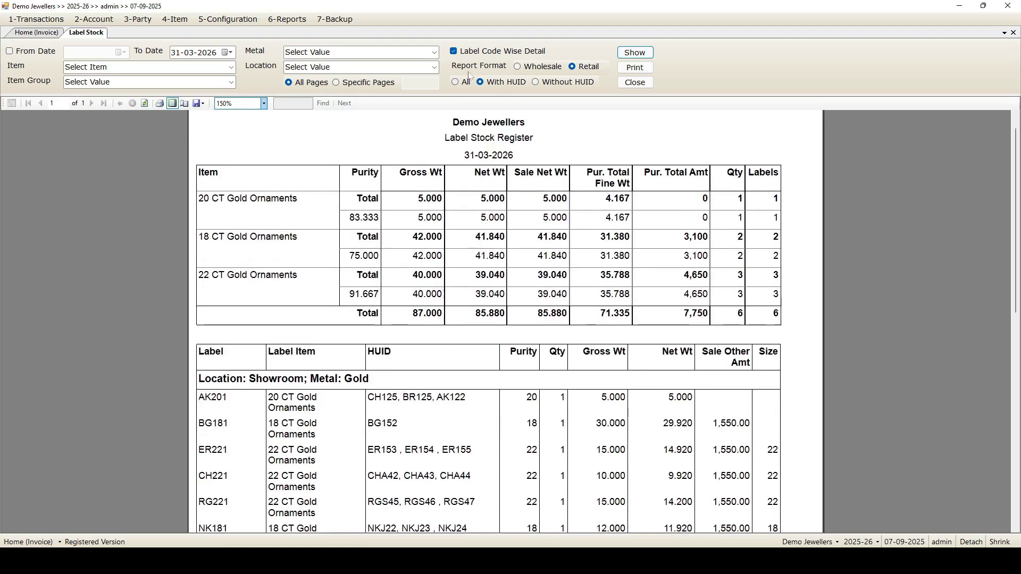
pyautogui.scroll(-2, 482, 203)
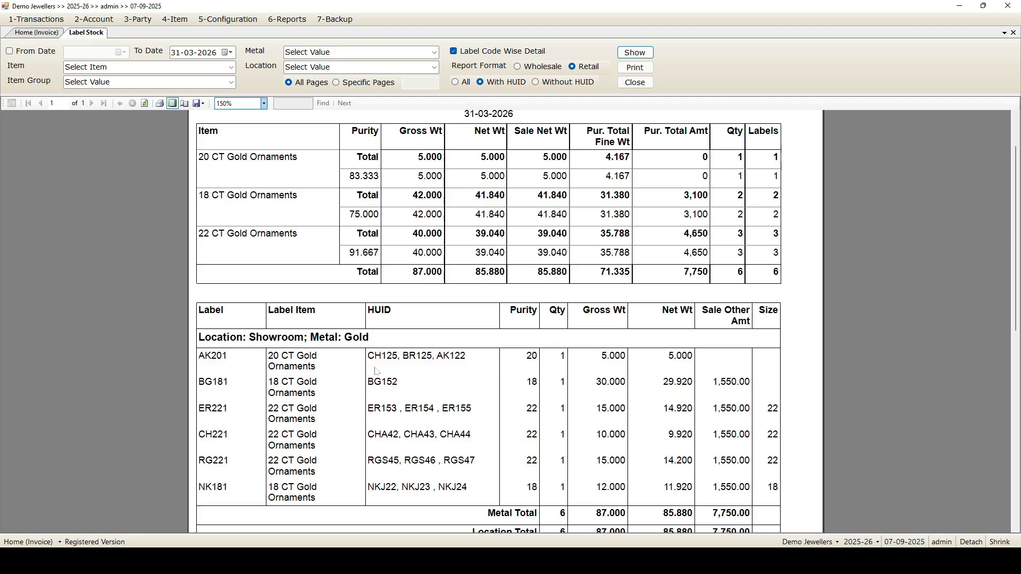
pyautogui.scroll(-2, 354, 385)
pyautogui.scroll(-2, 351, 338)
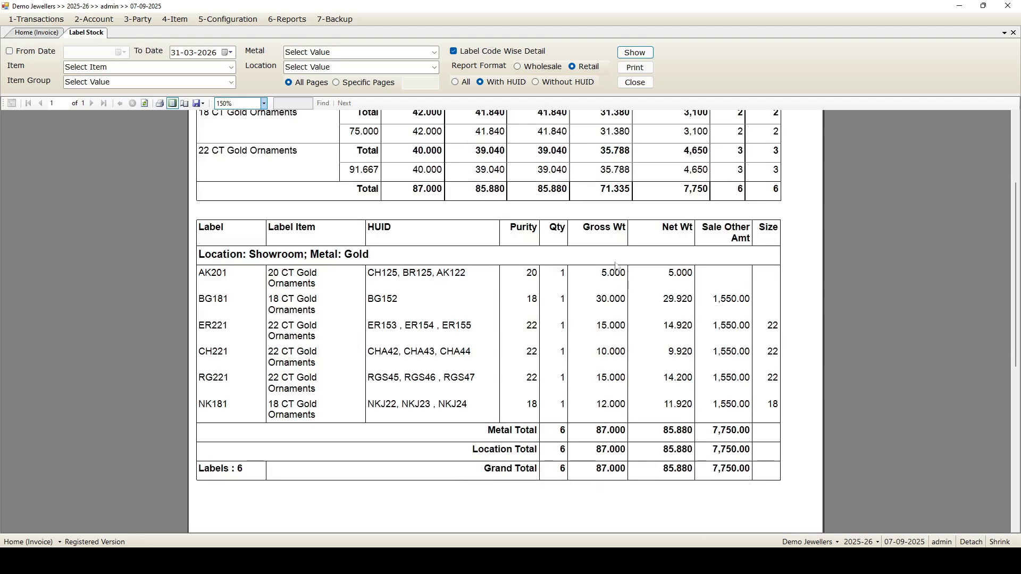
pyautogui.scroll(2, 457, 372)
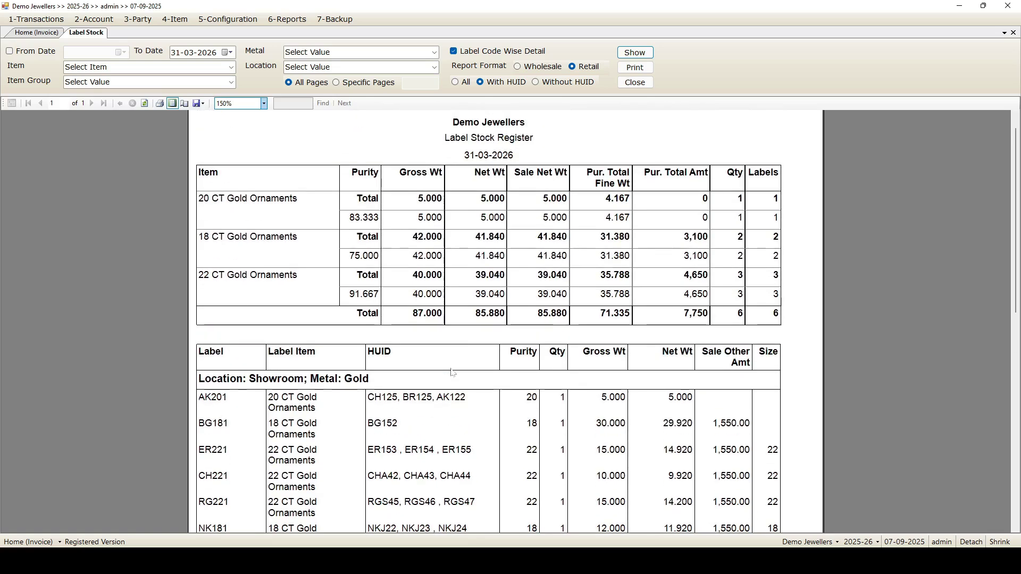
pyautogui.scroll(-1, 453, 371)
pyautogui.scroll(2, 432, 384)
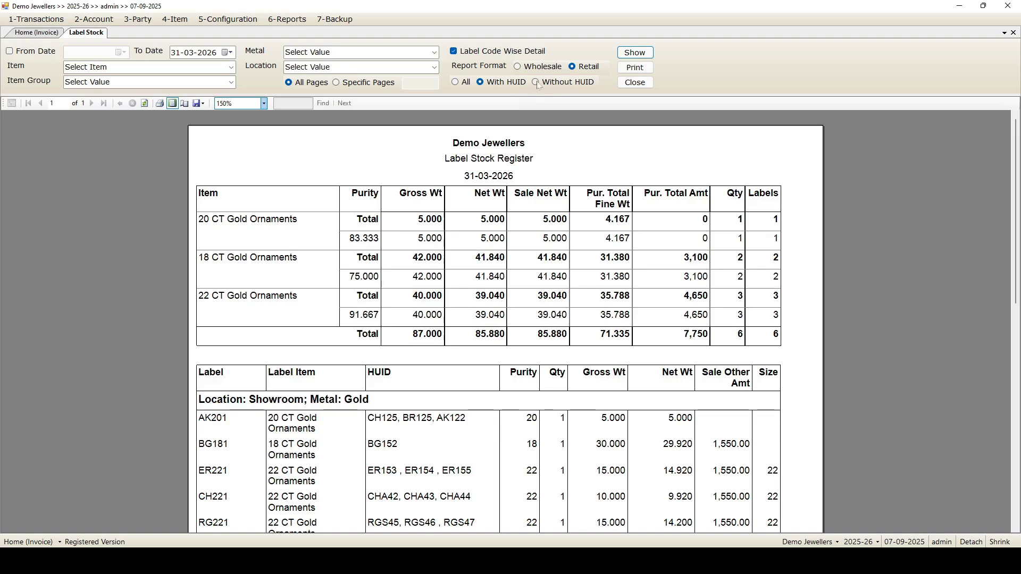
# Step: Limit the Label Stock register to labels without HUID, regenerate it and review its label details and totals
pyautogui.click(536, 83)
pyautogui.click(638, 53)
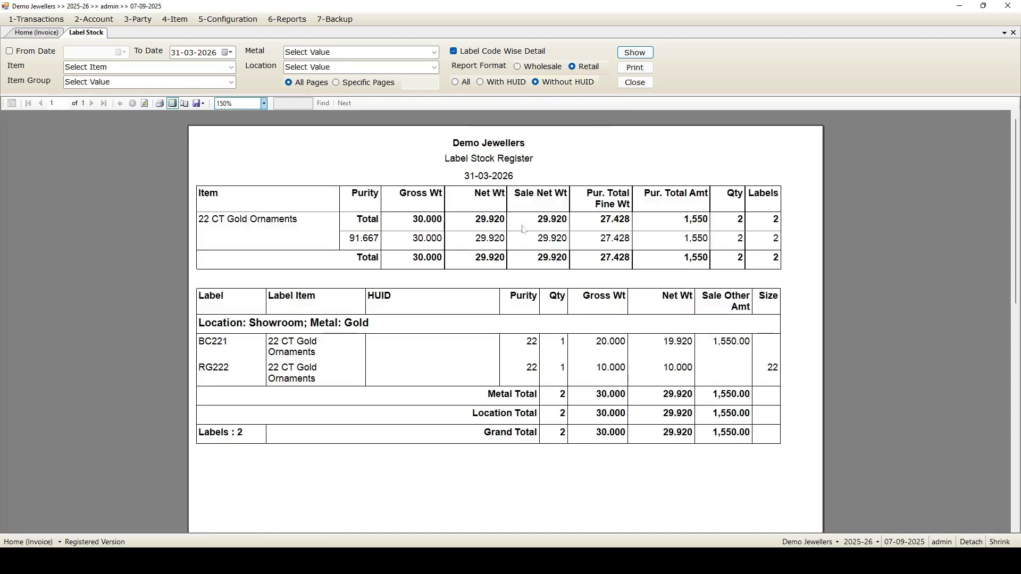
pyautogui.scroll(-1, 450, 281)
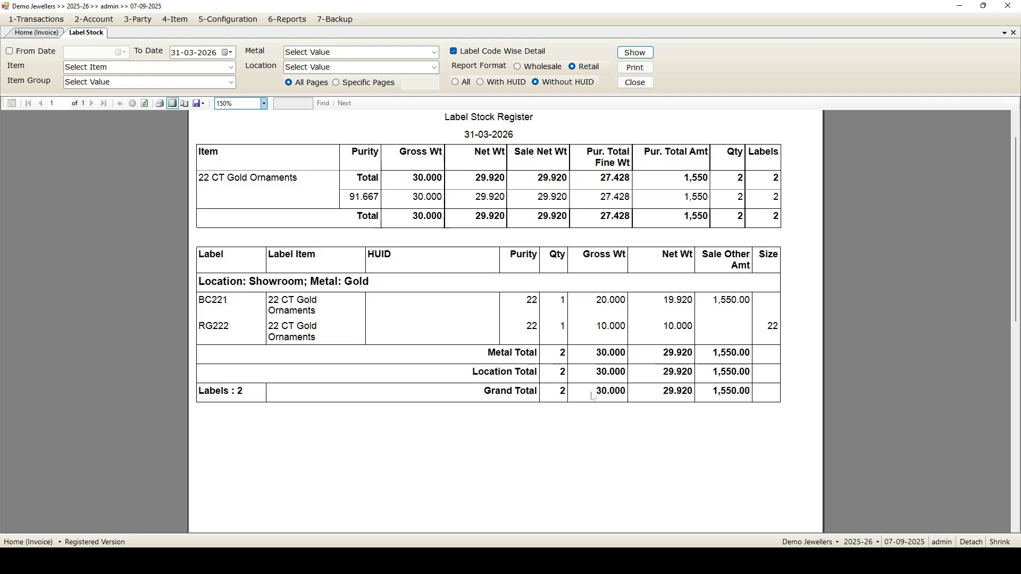
pyautogui.scroll(1, 458, 378)
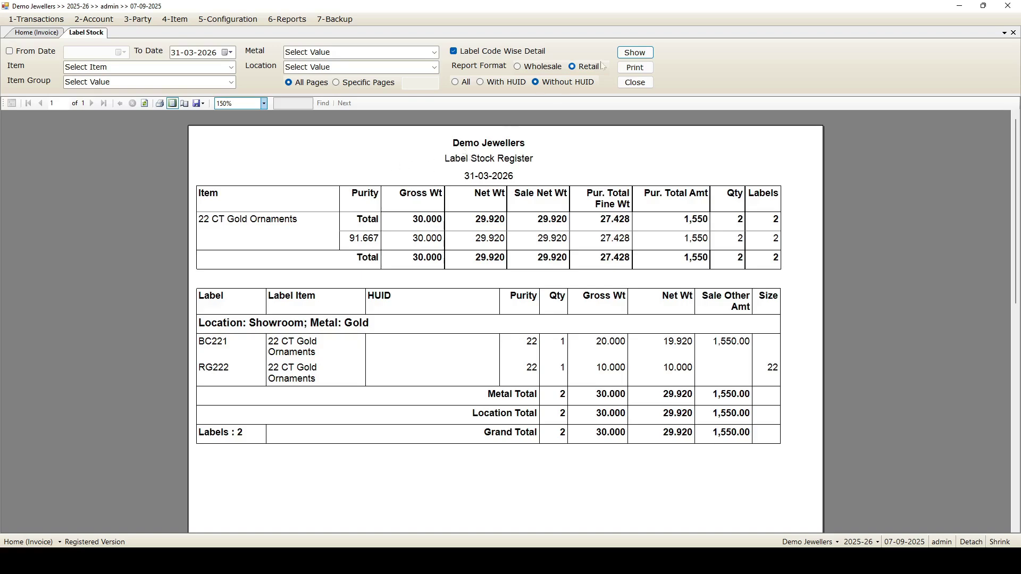
# Step: Print the Label Stock register of labels without HUID and dismiss the printer status window
pyautogui.click(633, 68)
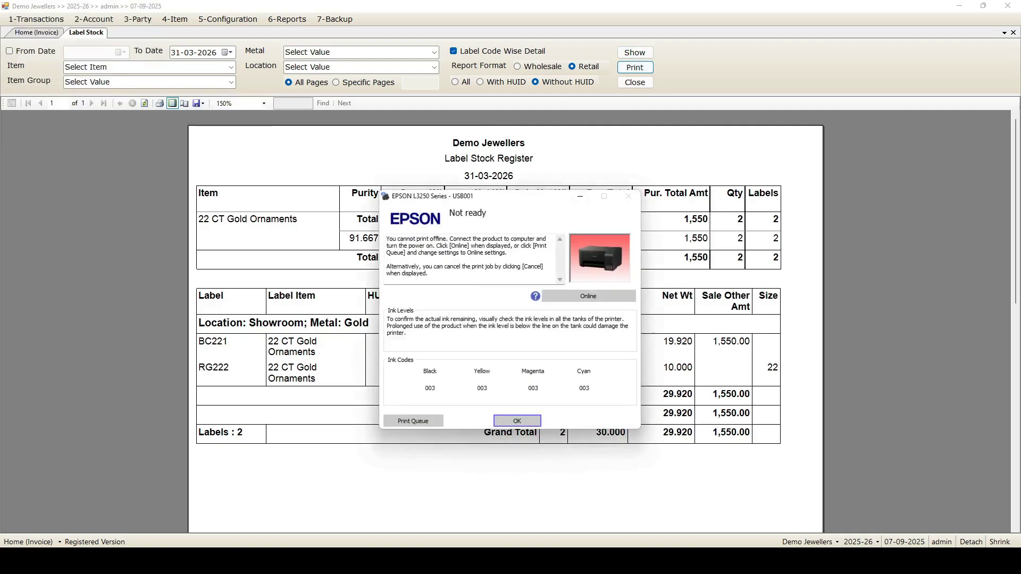
pyautogui.click(520, 419)
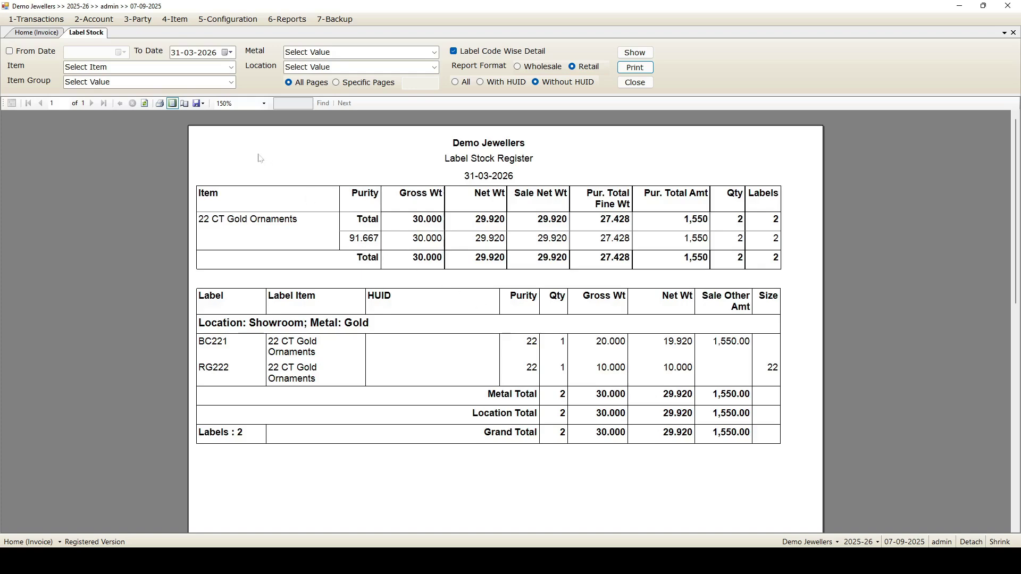
# Step: Start exporting the Label Stock register as an Acrobat (PDF) file and cancel the save
pyautogui.click(204, 104)
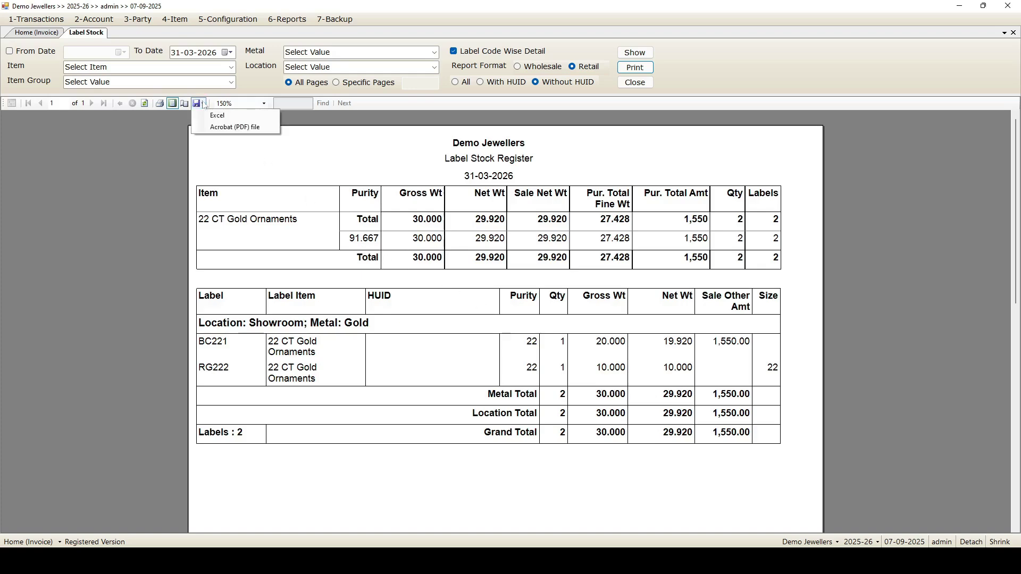
pyautogui.click(222, 128)
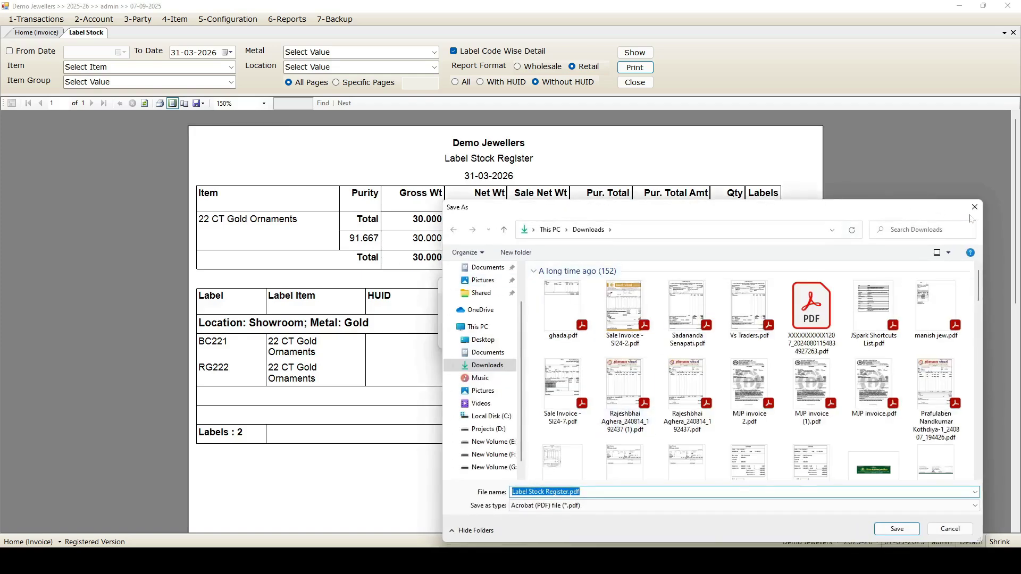
pyautogui.click(975, 207)
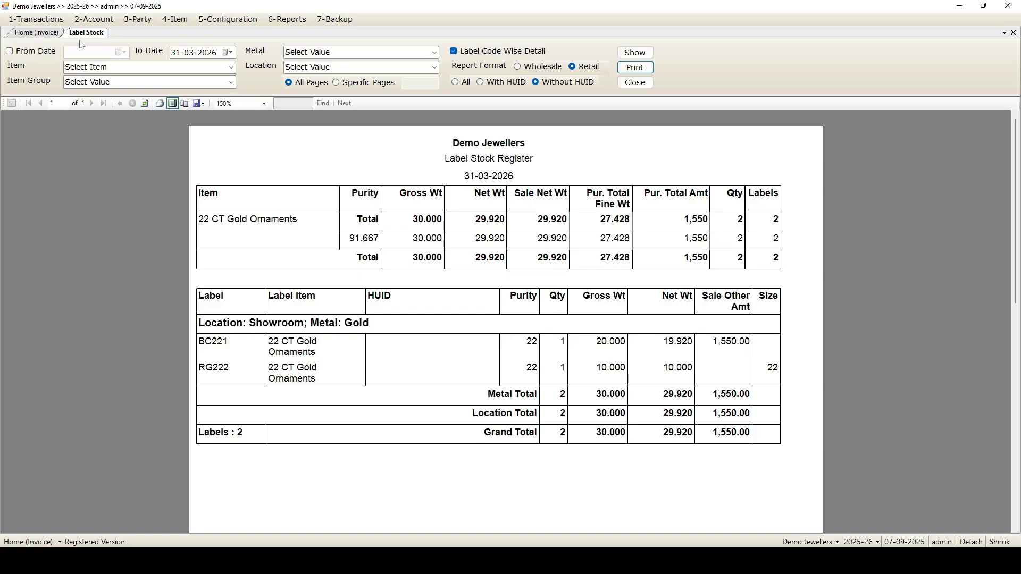
# Step: Open the Label Item In Stock list from the home page and compare it with the Label Stock register
pyautogui.click(36, 33)
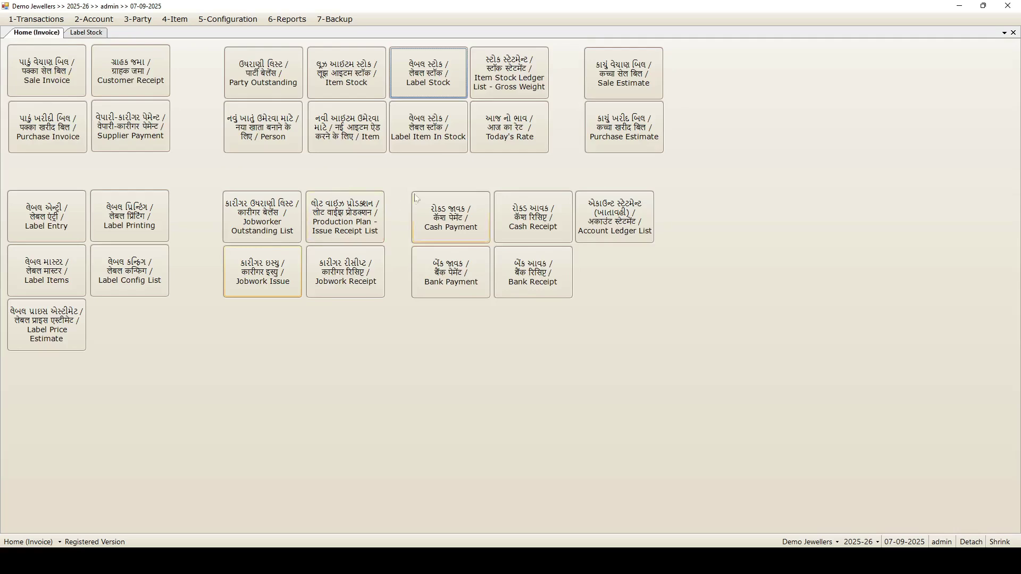
pyautogui.click(433, 128)
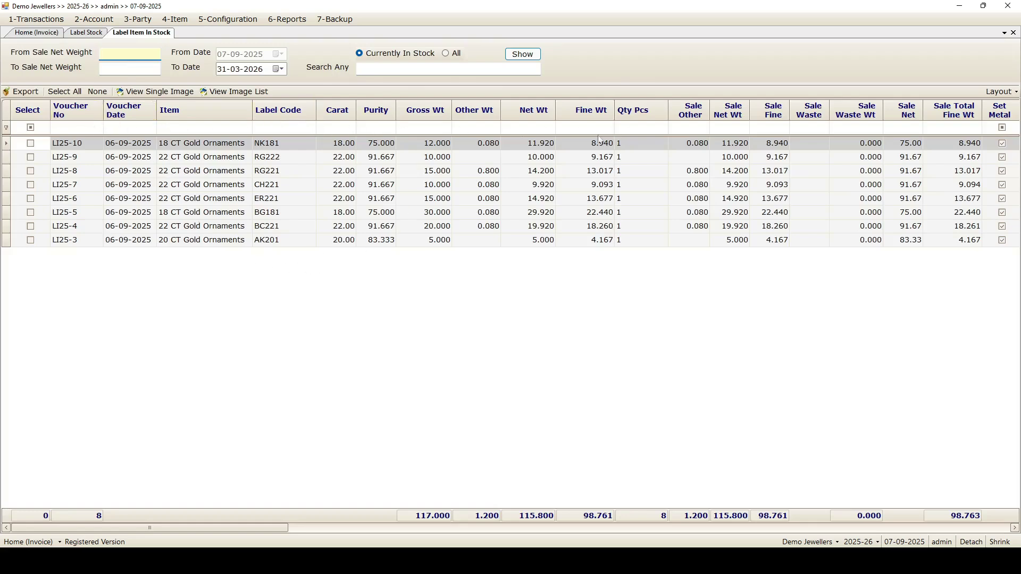
pyautogui.click(86, 33)
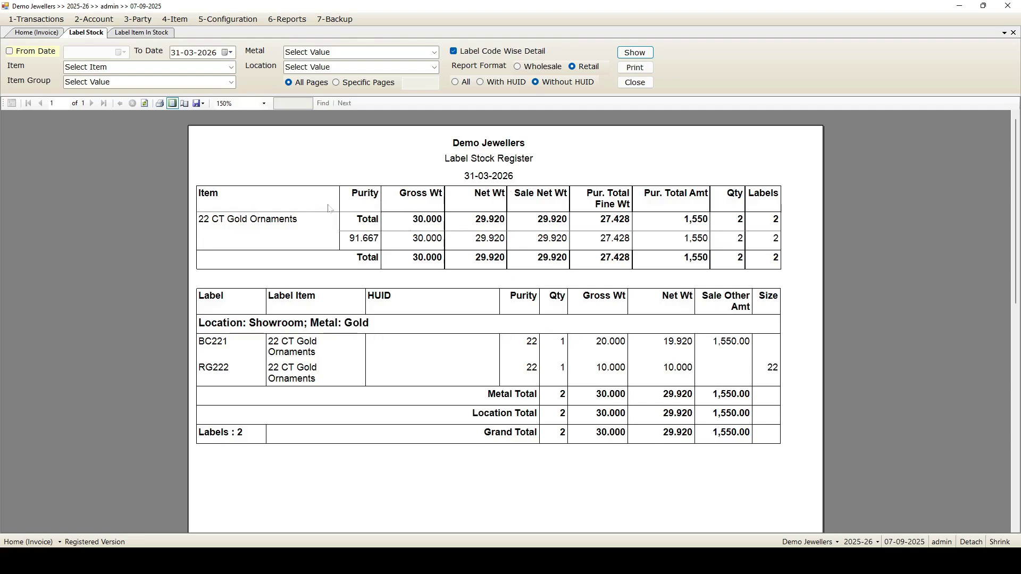
pyautogui.click(143, 34)
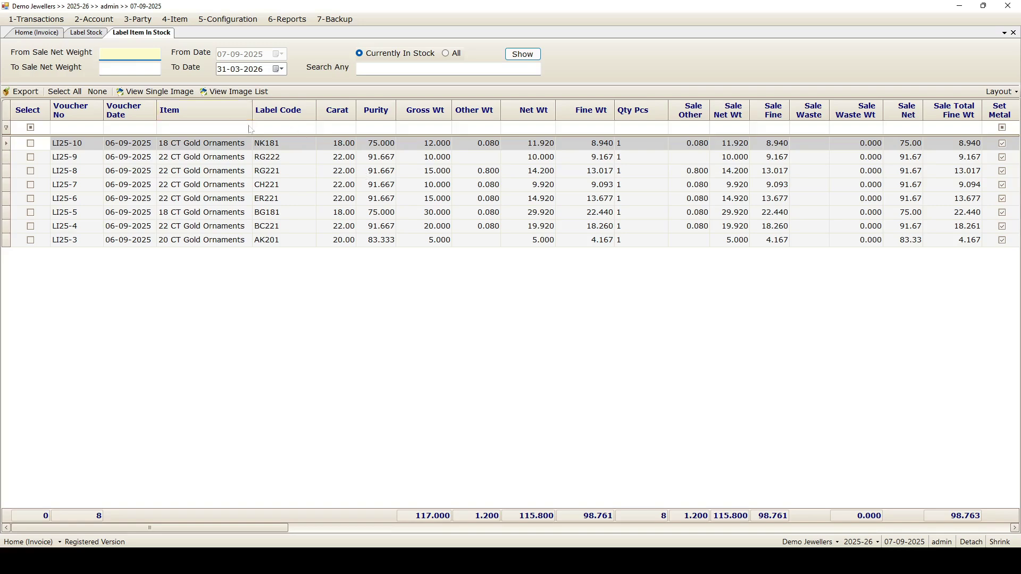
# Step: Show the currently stocked label items with a sale net weight from 5 to 20
pyautogui.write('5')
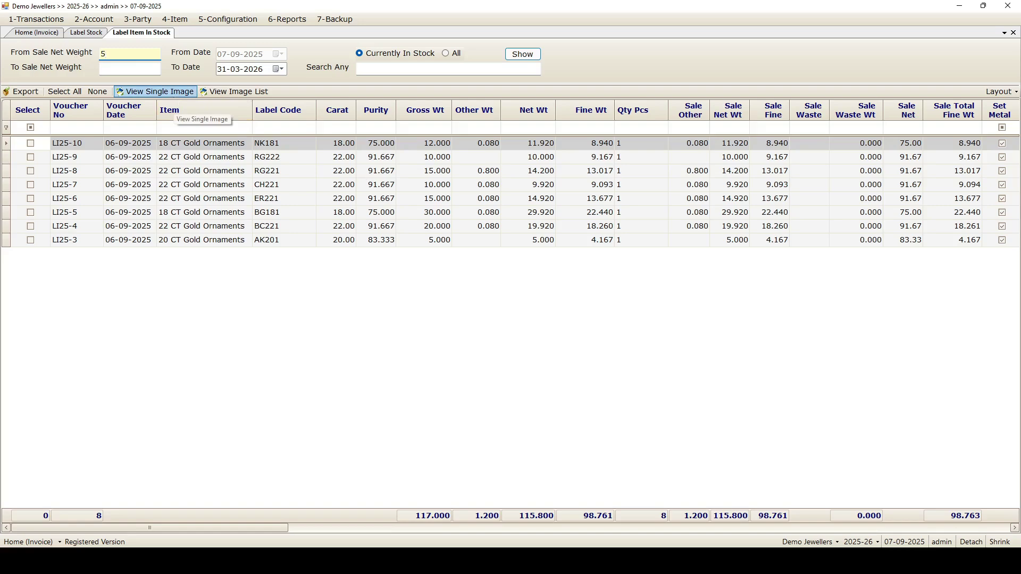
pyautogui.click(130, 68)
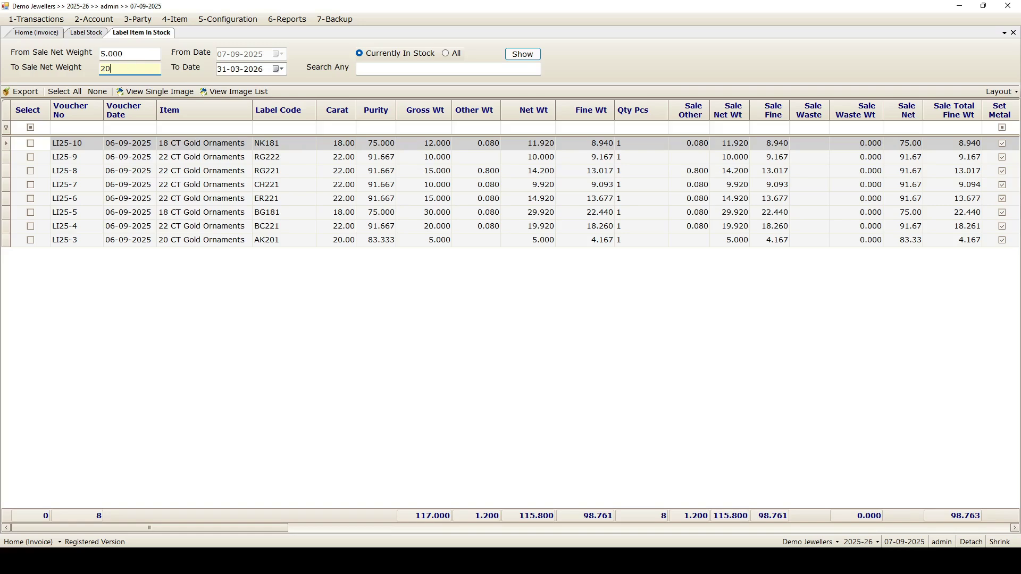
pyautogui.click(524, 55)
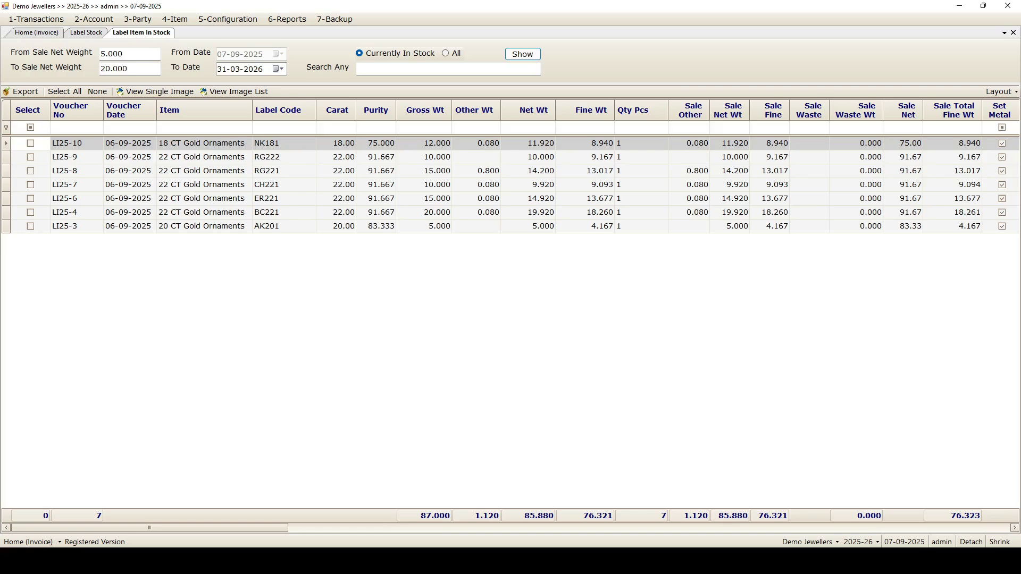
# Step: Lower the upper sale net weight limit to 15 and refresh the label item list
pyautogui.click(110, 69)
pyautogui.write('15')
pyautogui.click(524, 55)
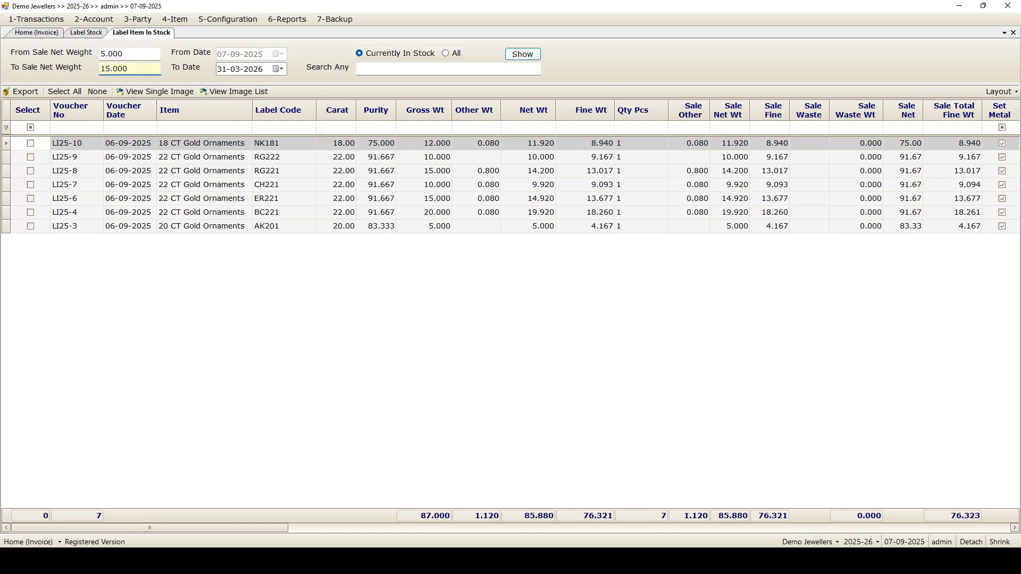
pyautogui.click(524, 54)
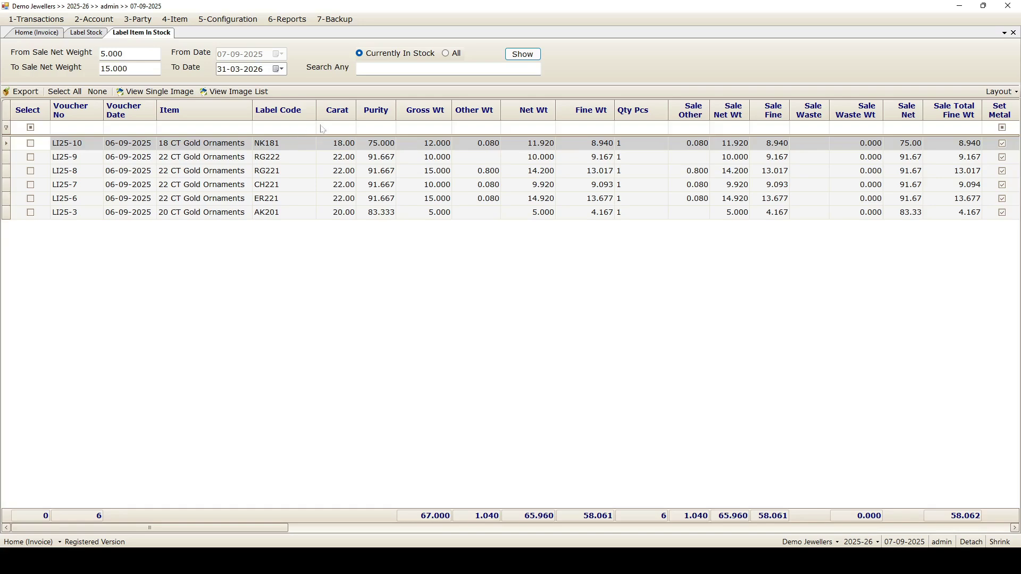
# Step: Filter the stocked label items by label codes starting with RG, and clear the filter
pyautogui.click(282, 129)
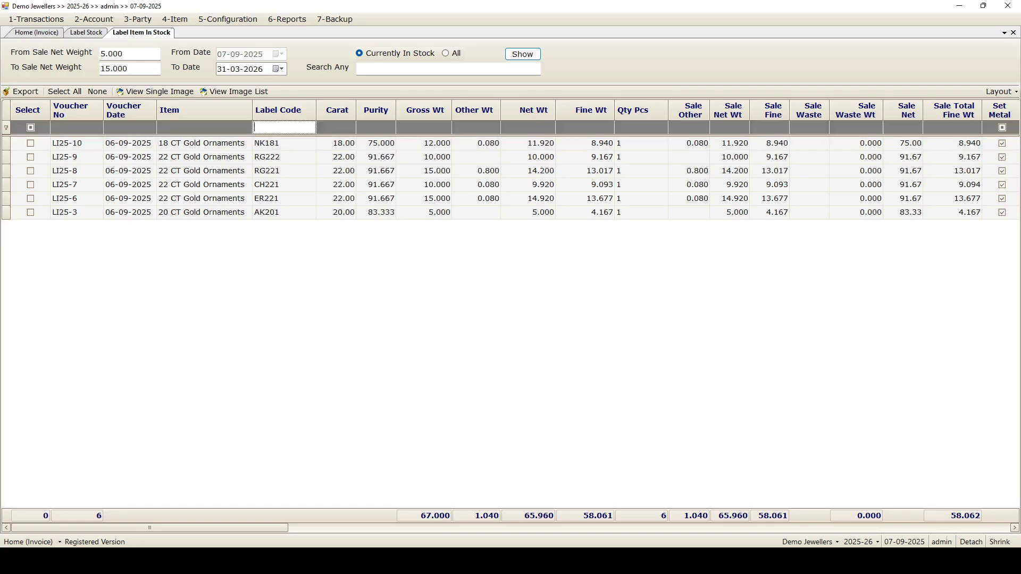
pyautogui.write('RG')
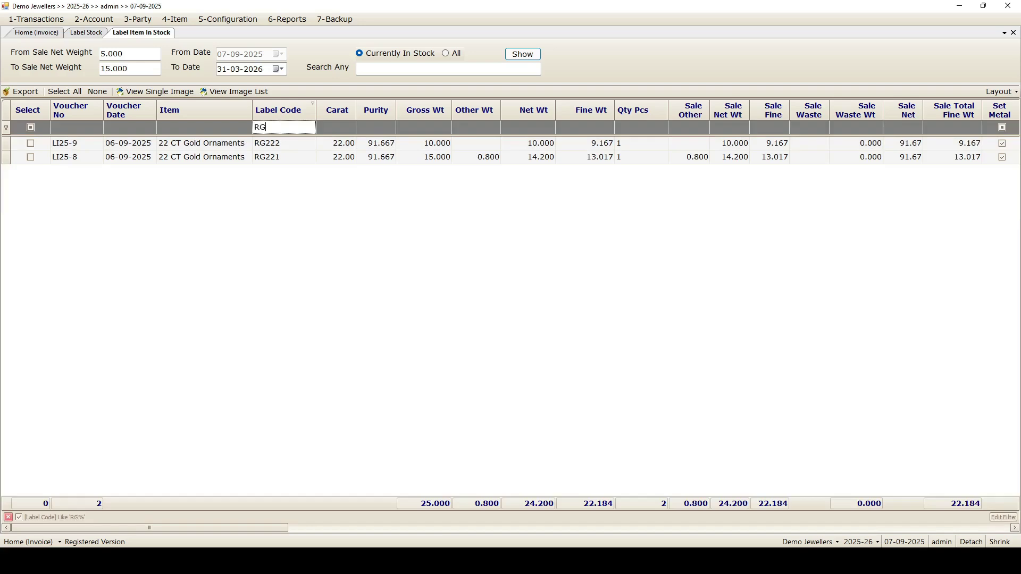
pyautogui.press('BackSpace')
pyautogui.press('BackSpace')
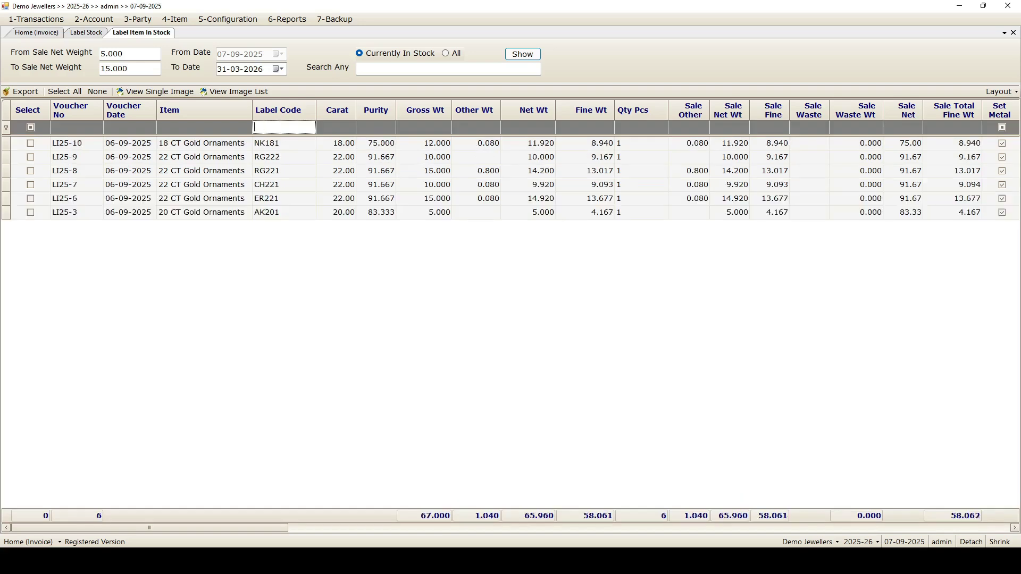
# Step: Filter the stocked label items by purity 75 and by purity 91, and clear the purity filter
pyautogui.click(381, 128)
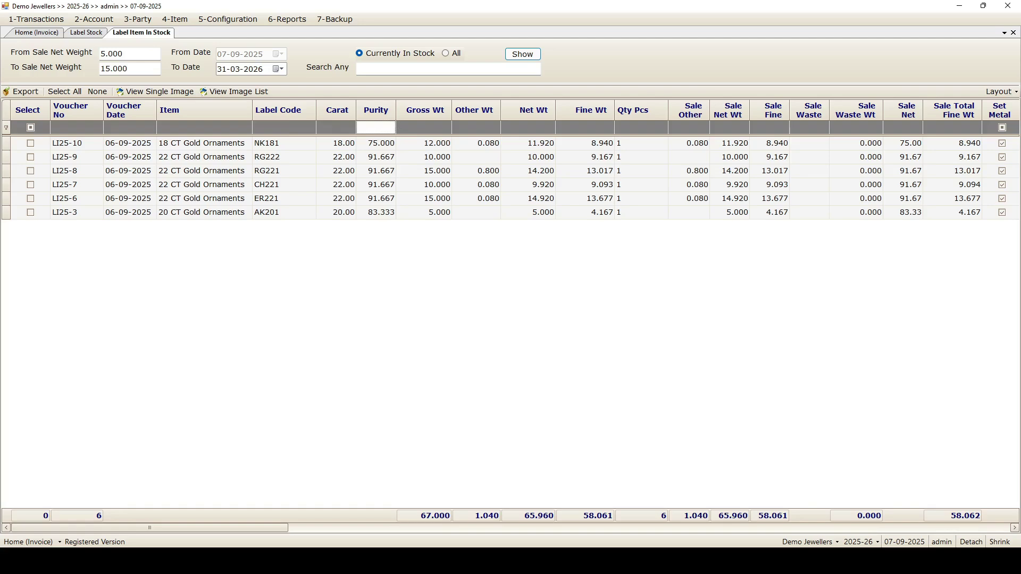
pyautogui.write('75')
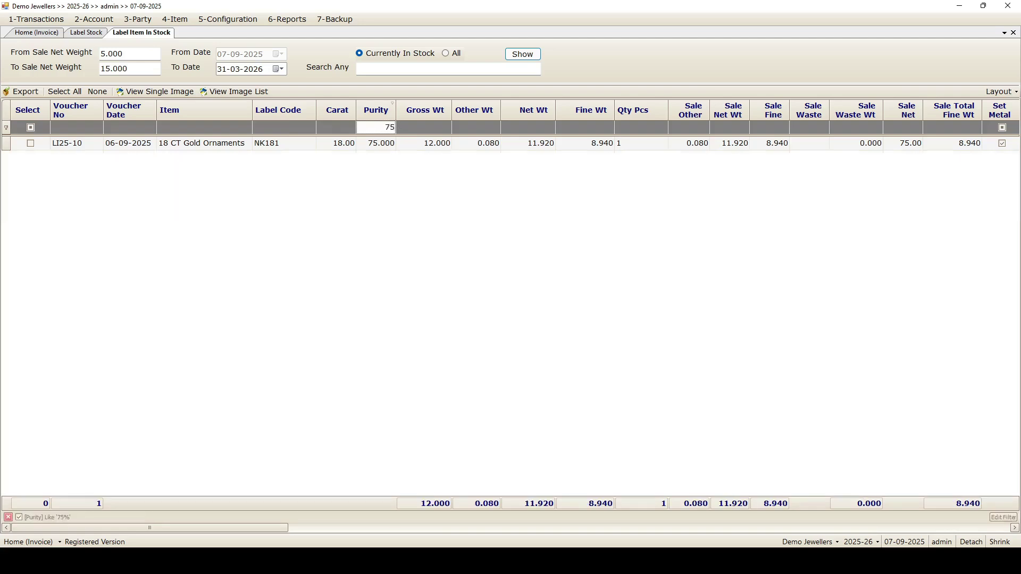
pyautogui.press('BackSpace')
pyautogui.press('BackSpace')
pyautogui.write('91')
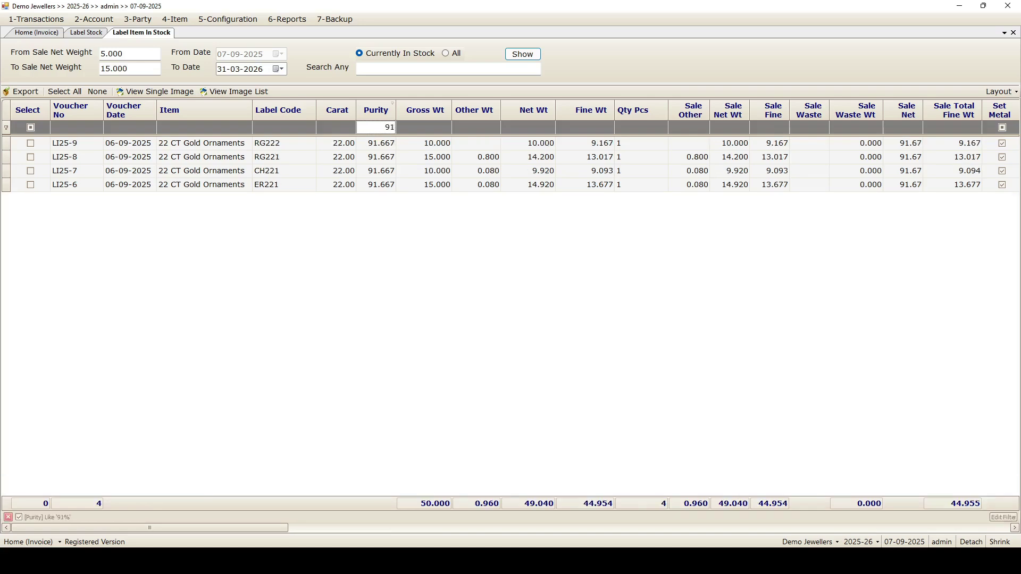
pyautogui.press('BackSpace')
pyautogui.press('BackSpace')
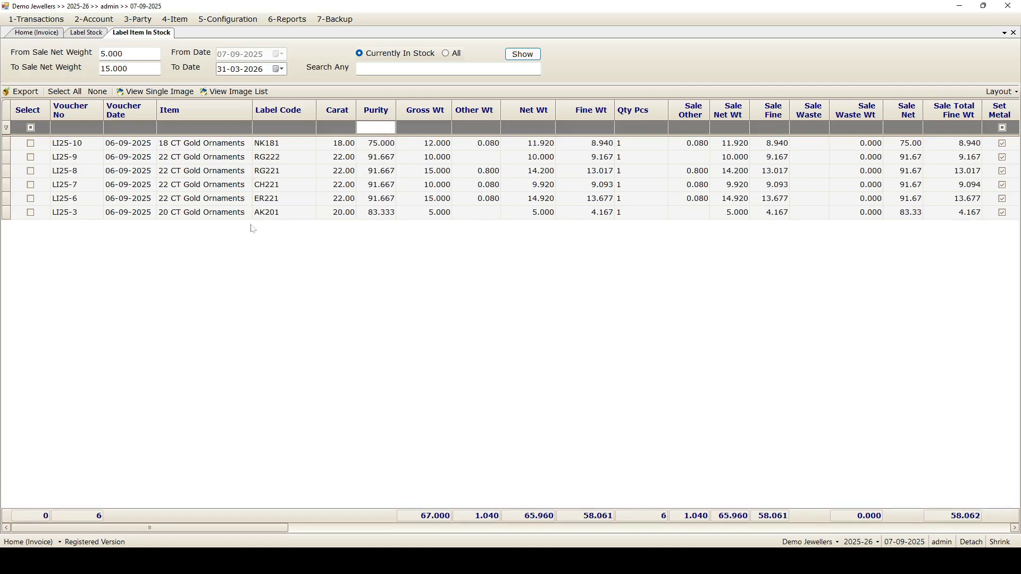
# Step: Filter the stocked labels by items starting with 20 and with 22, clear the item filter and return to the Label Stock register
pyautogui.click(171, 126)
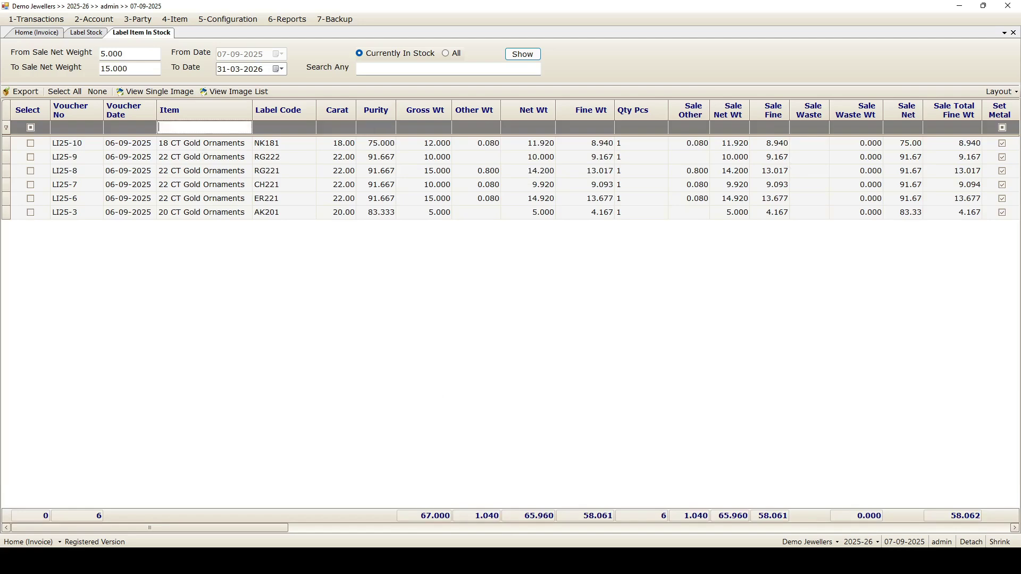
pyautogui.write('20')
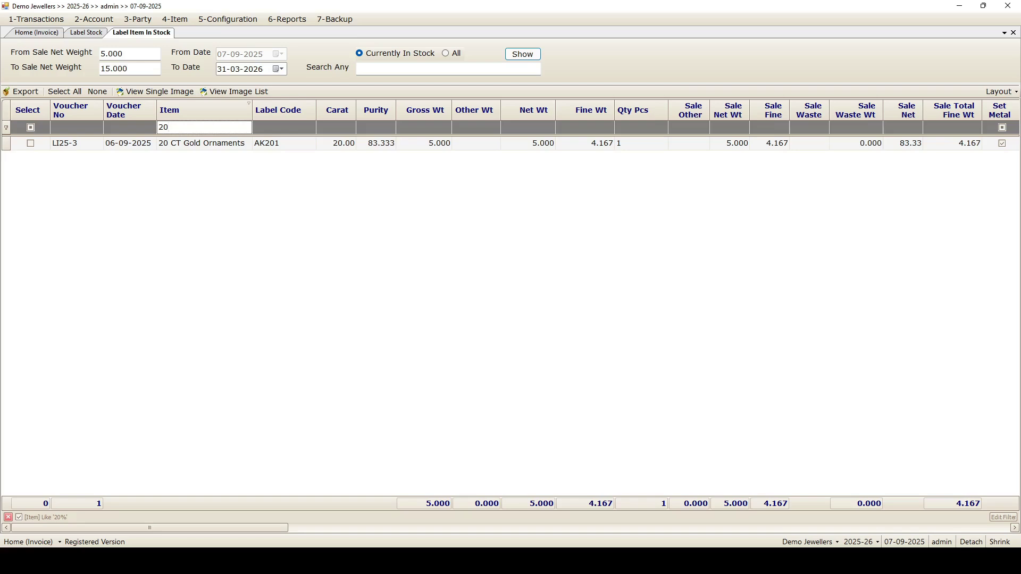
pyautogui.press('BackSpace')
pyautogui.press('BackSpace')
pyautogui.write('22')
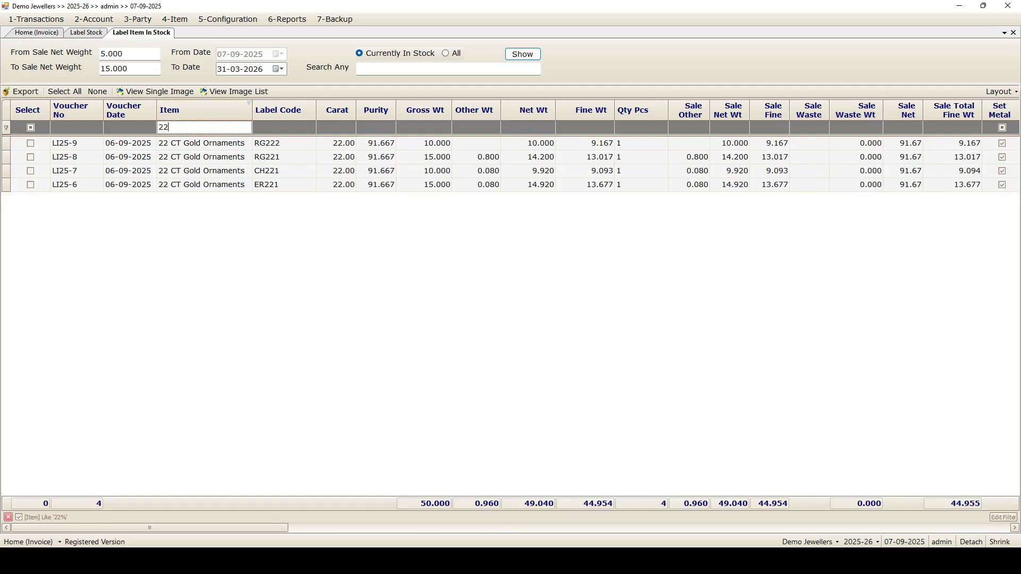
pyautogui.press('BackSpace')
pyautogui.press('BackSpace')
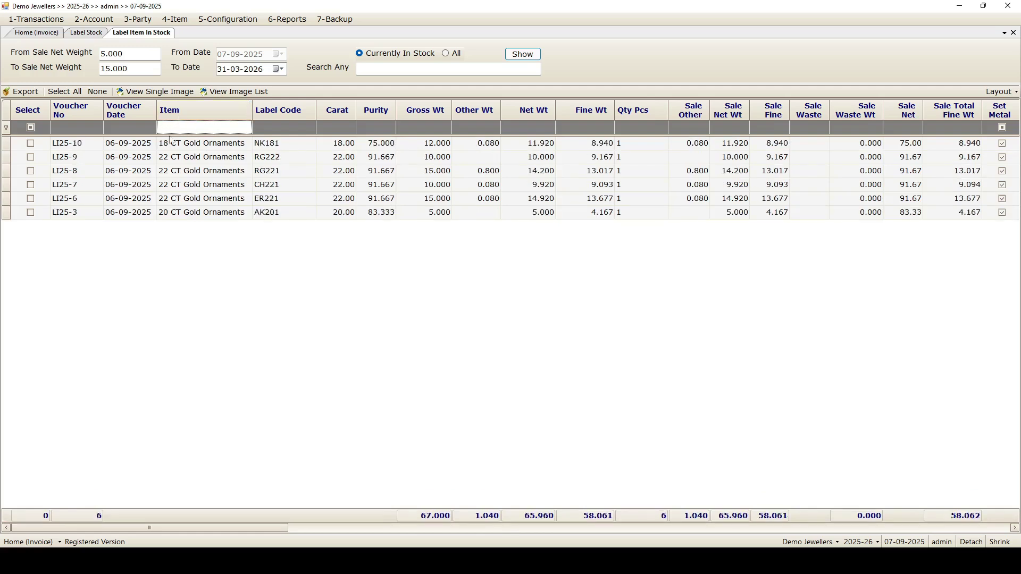
pyautogui.click(89, 34)
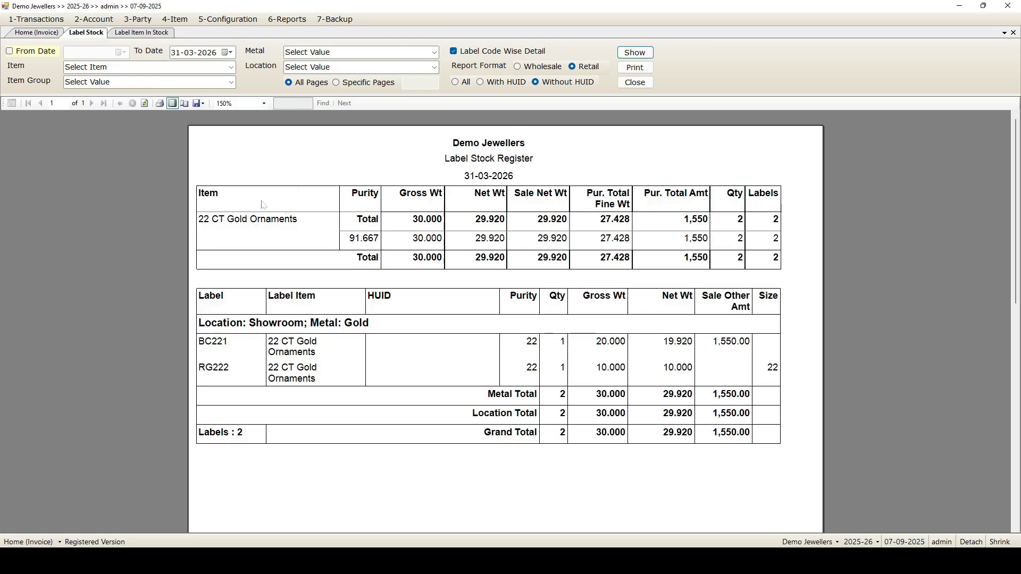
# Step: List all label items weighing 5 to 15 in the Label Item In Stock report instead of only those currently in stock
pyautogui.click(147, 34)
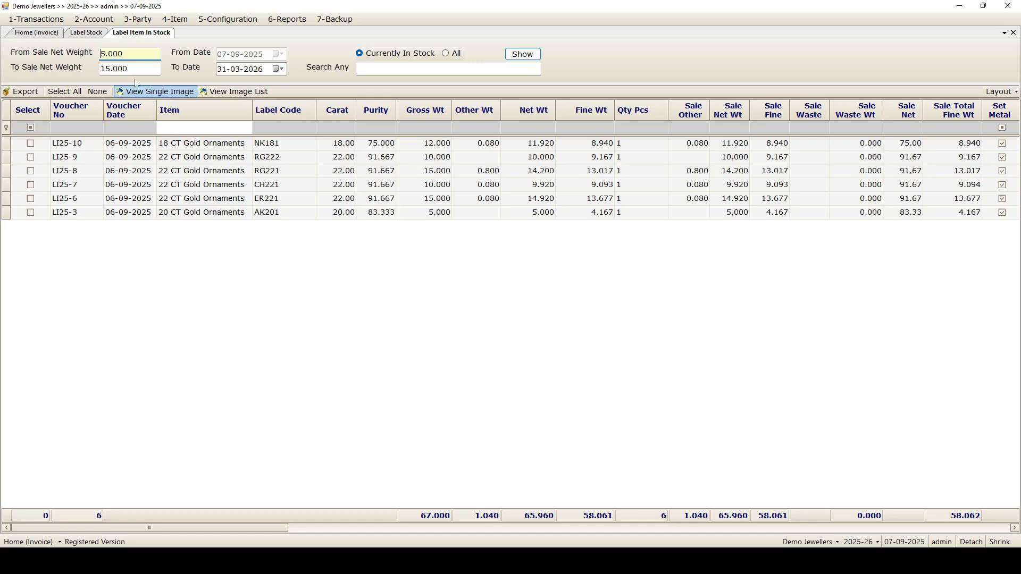
pyautogui.click(447, 53)
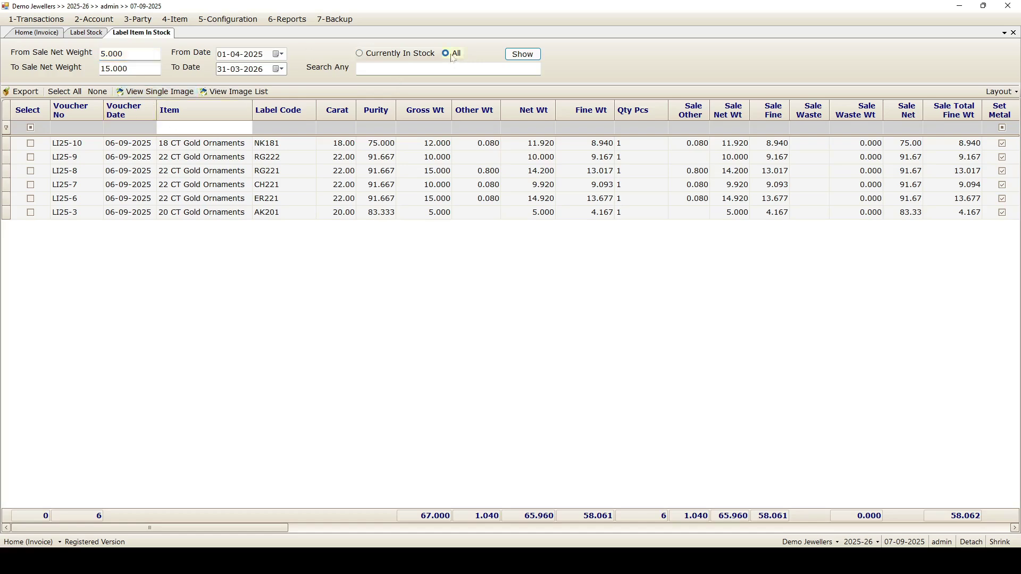
pyautogui.click(522, 53)
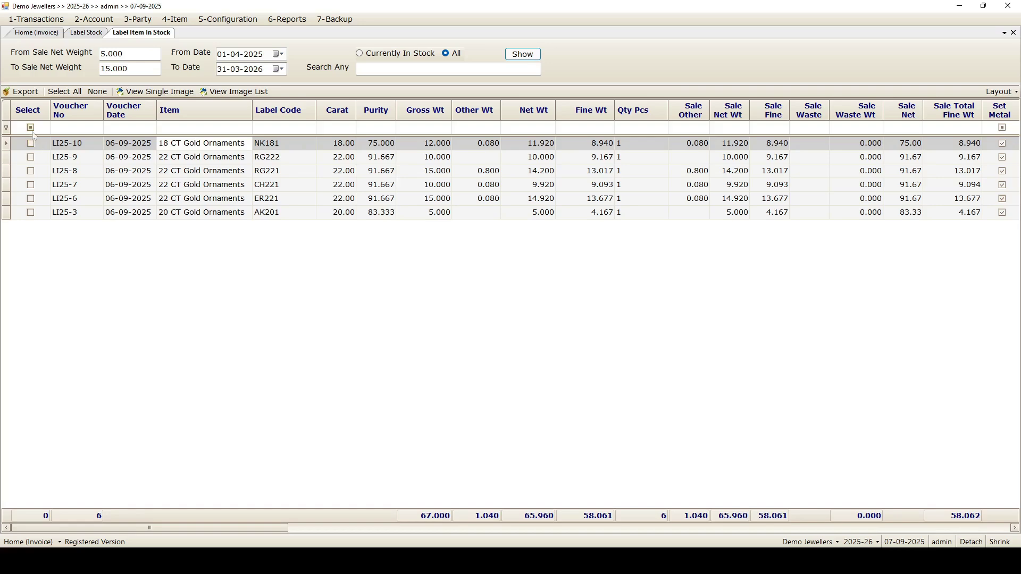
# Step: Select the label items RG222, RG221, CH221 and ER221
pyautogui.click(31, 158)
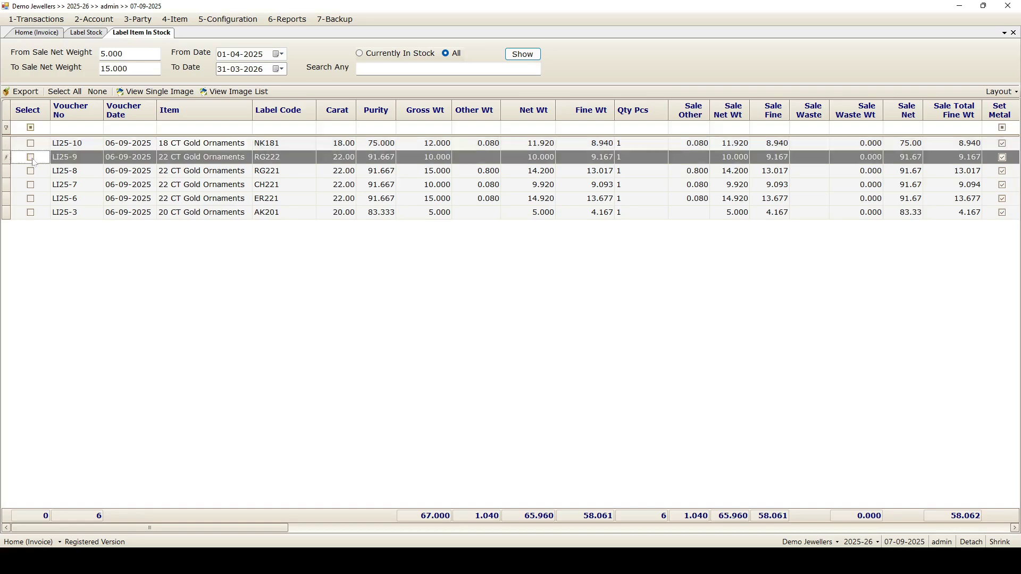
pyautogui.click(30, 171)
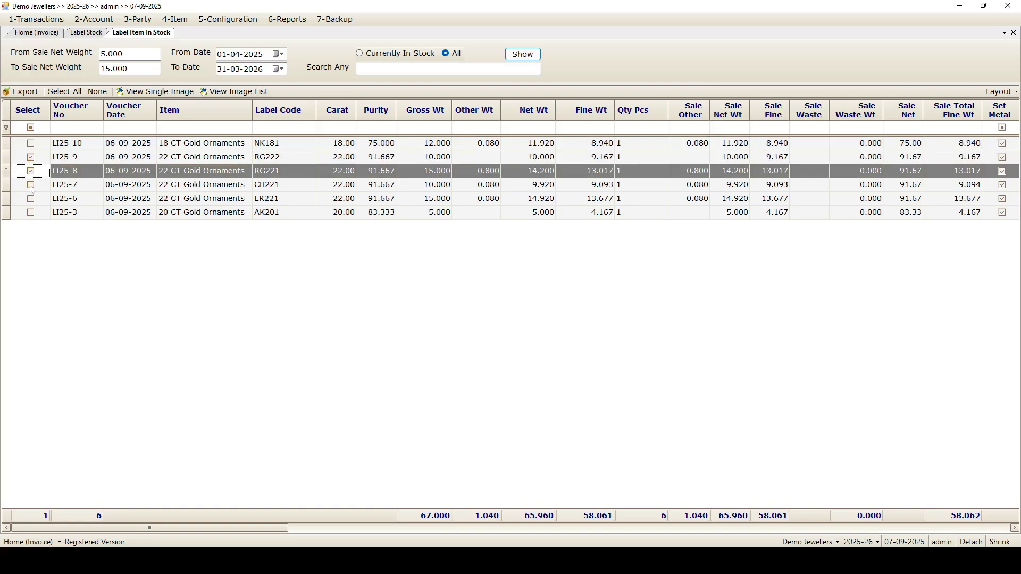
pyautogui.click(31, 185)
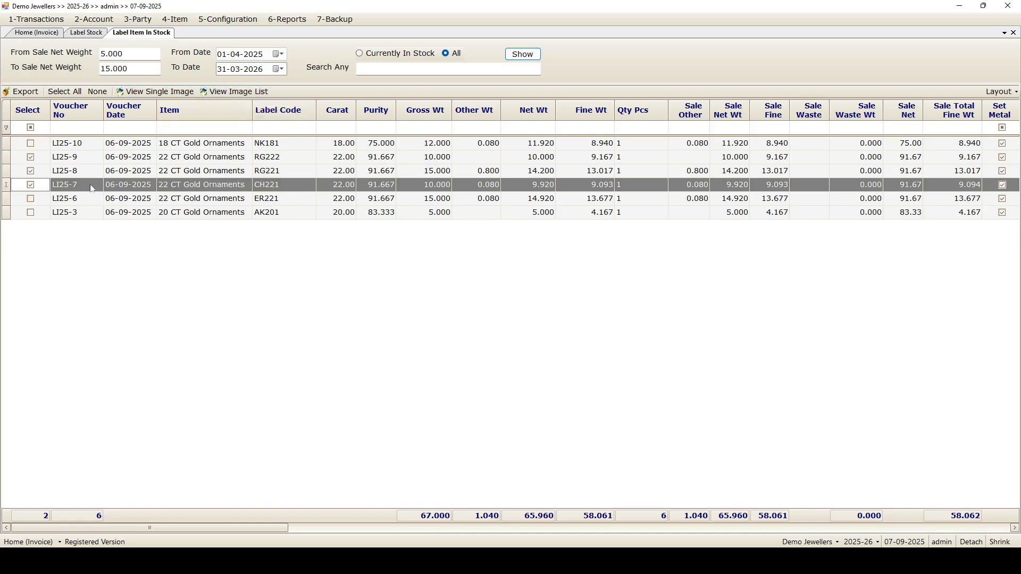
pyautogui.click(31, 199)
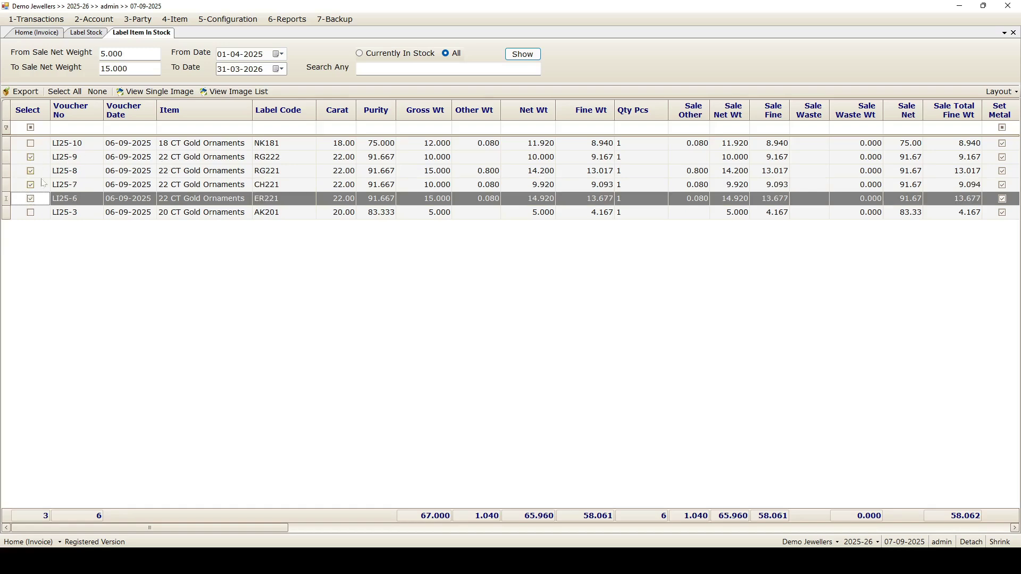
# Step: Show the image list of the selected labels in print layout and page through all the item images
pyautogui.click(247, 93)
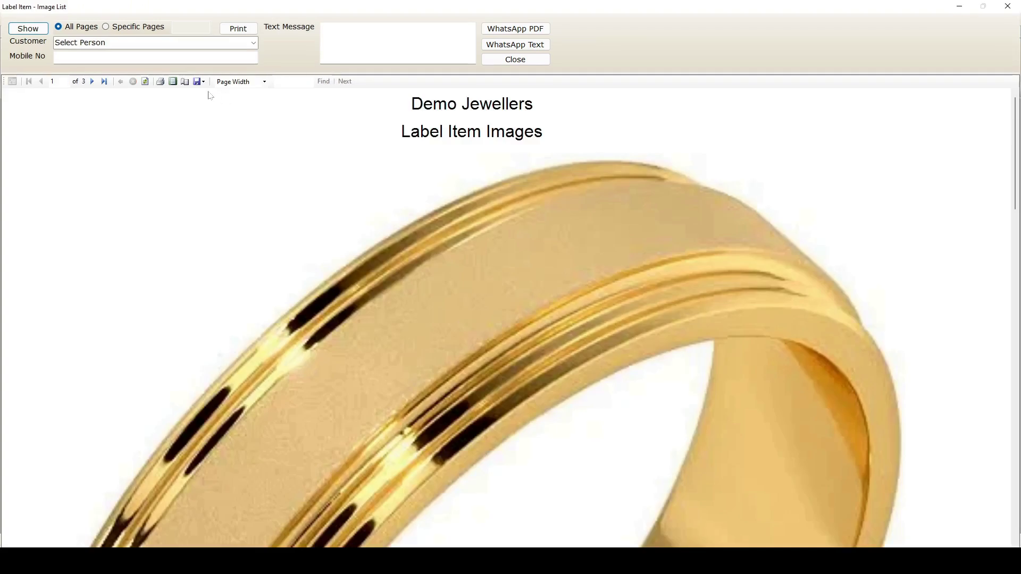
pyautogui.click(173, 81)
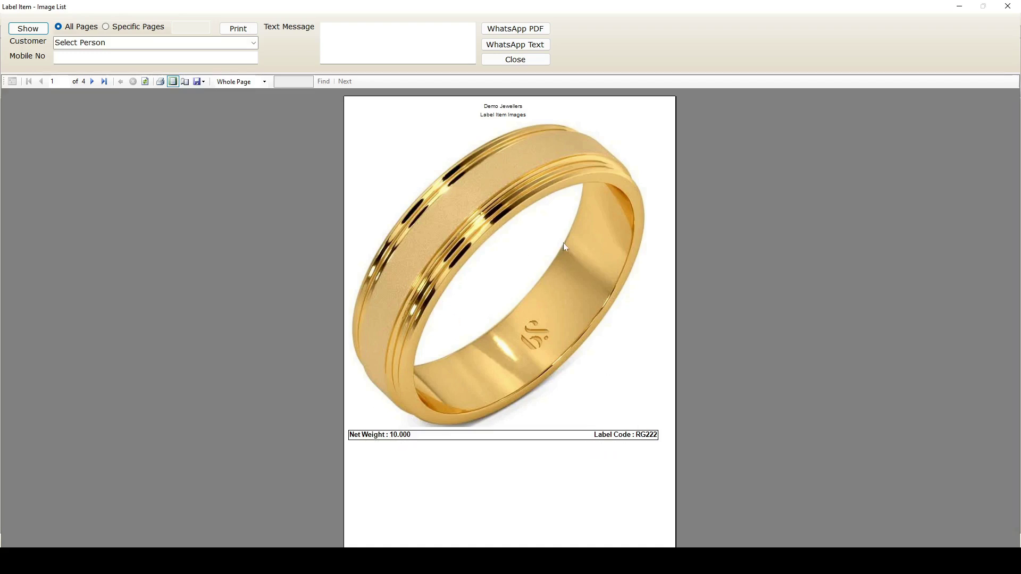
pyautogui.scroll(-2, 564, 245)
pyautogui.scroll(2, 558, 239)
pyautogui.scroll(-1, 548, 240)
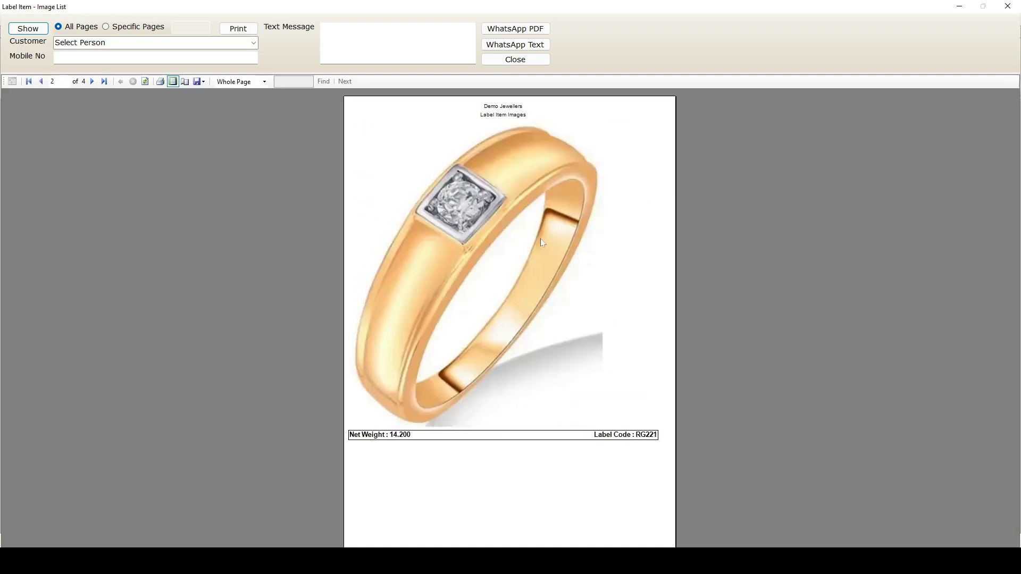
pyautogui.scroll(-1, 478, 274)
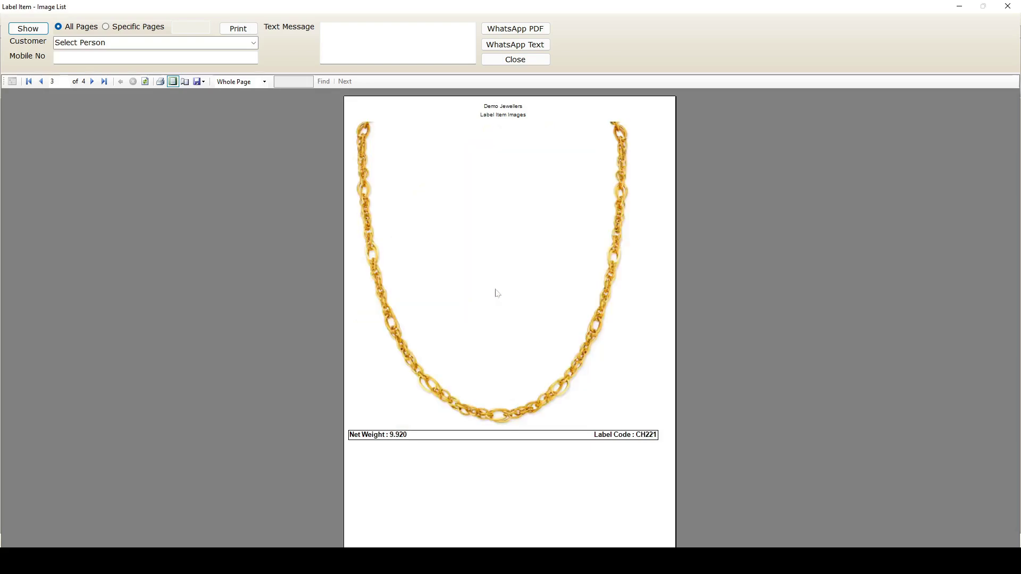
pyautogui.scroll(-1, 499, 278)
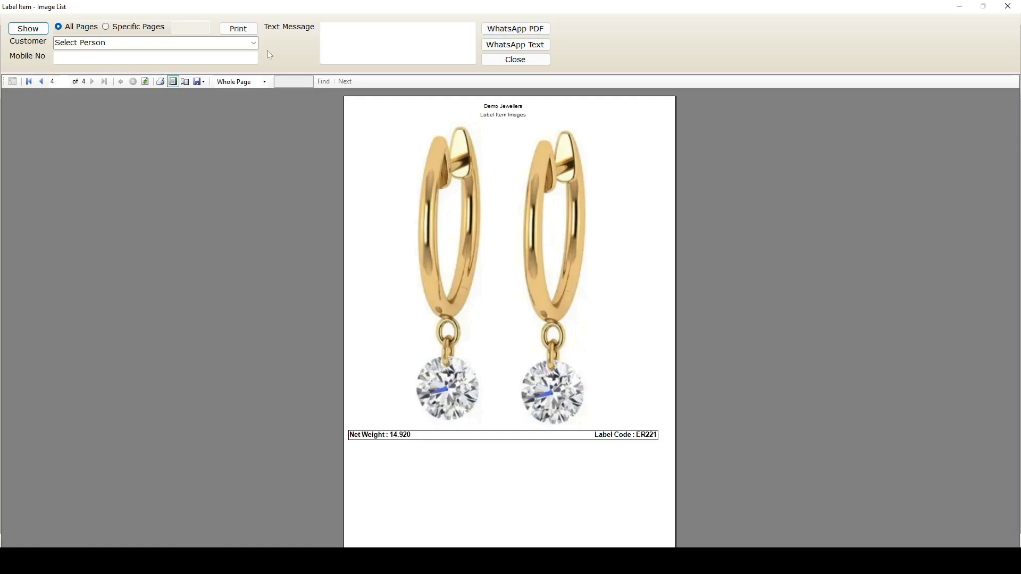
# Step: Choose the Rajkot customer numbered 9 as recipient of the image list, with the mobile number filled in
pyautogui.click(254, 42)
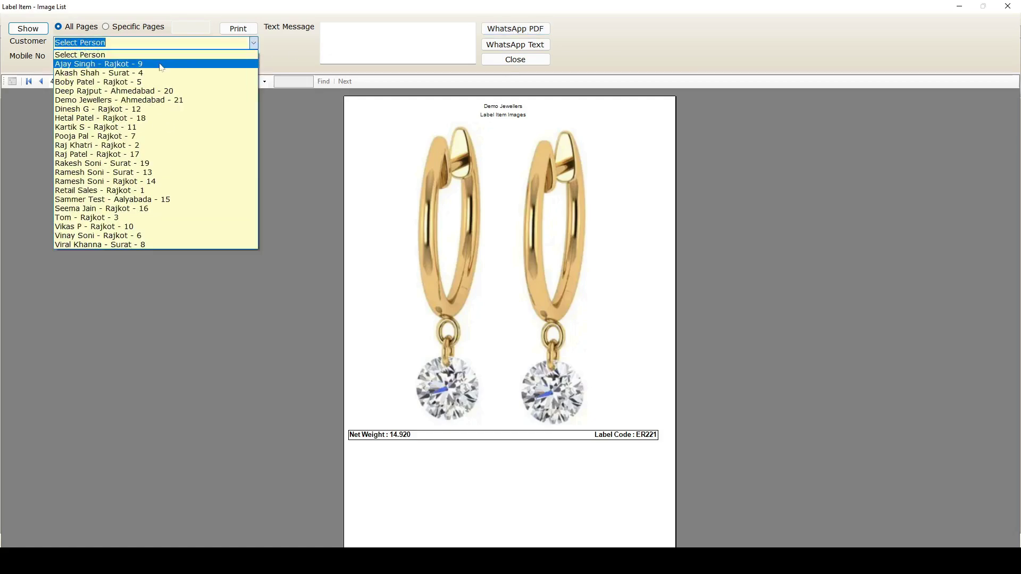
pyautogui.click(211, 64)
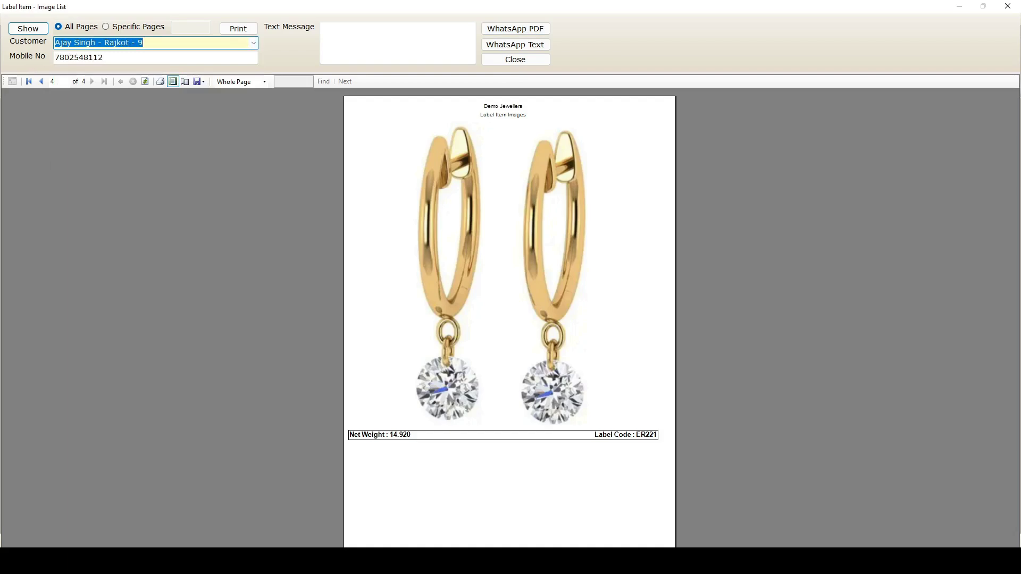
pyautogui.click(103, 57)
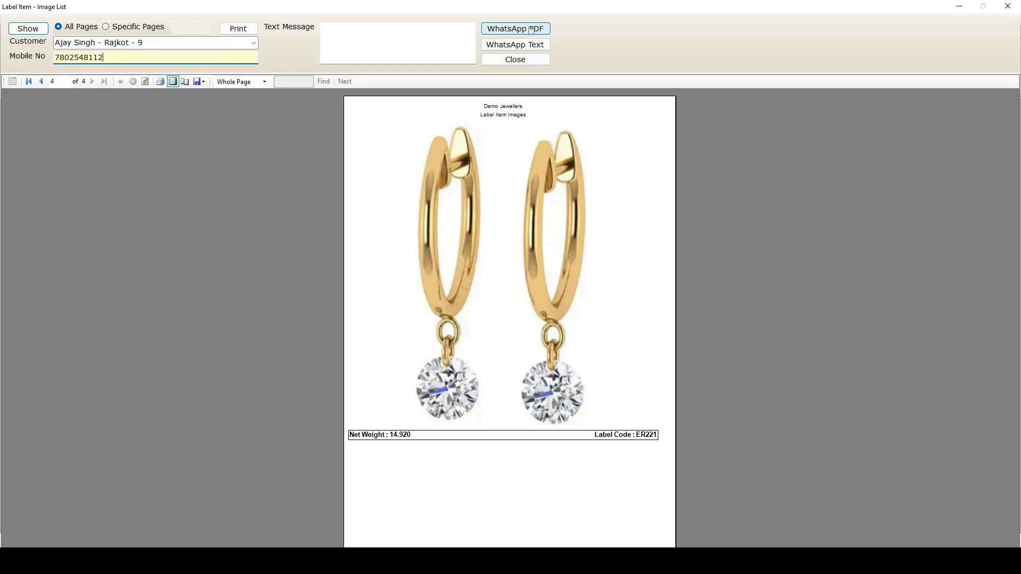
# Step: Export the label item image list as an Acrobat PDF named Label Item Images.pdf in the Downloads folder
pyautogui.scroll(1, 542, 207)
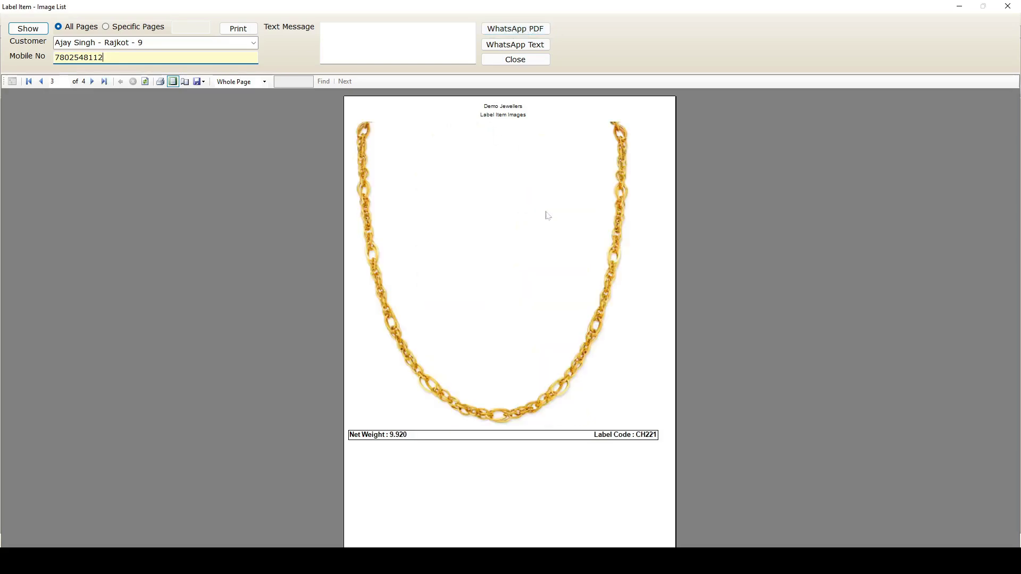
pyautogui.scroll(2, 546, 218)
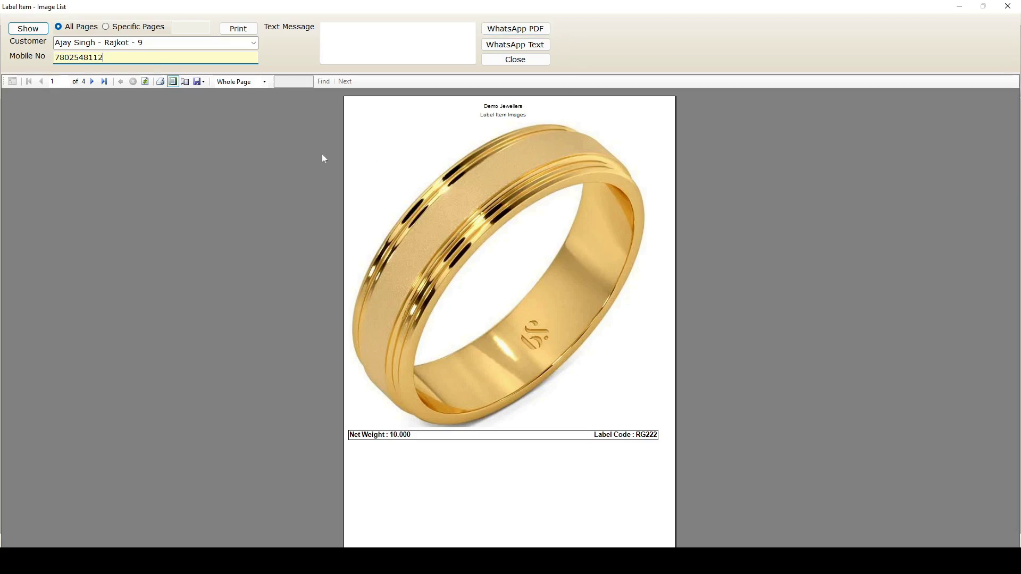
pyautogui.click(205, 85)
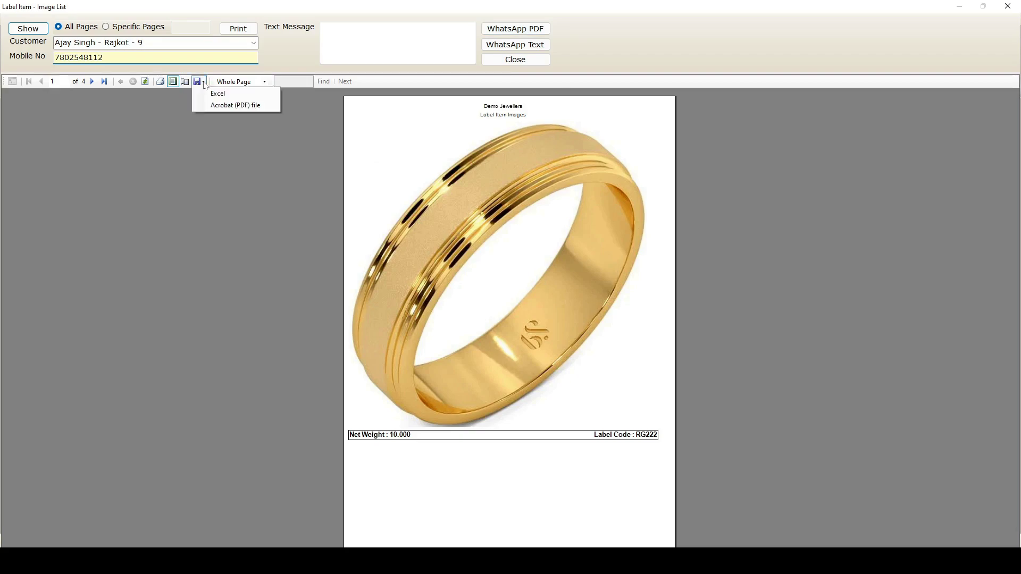
pyautogui.click(238, 104)
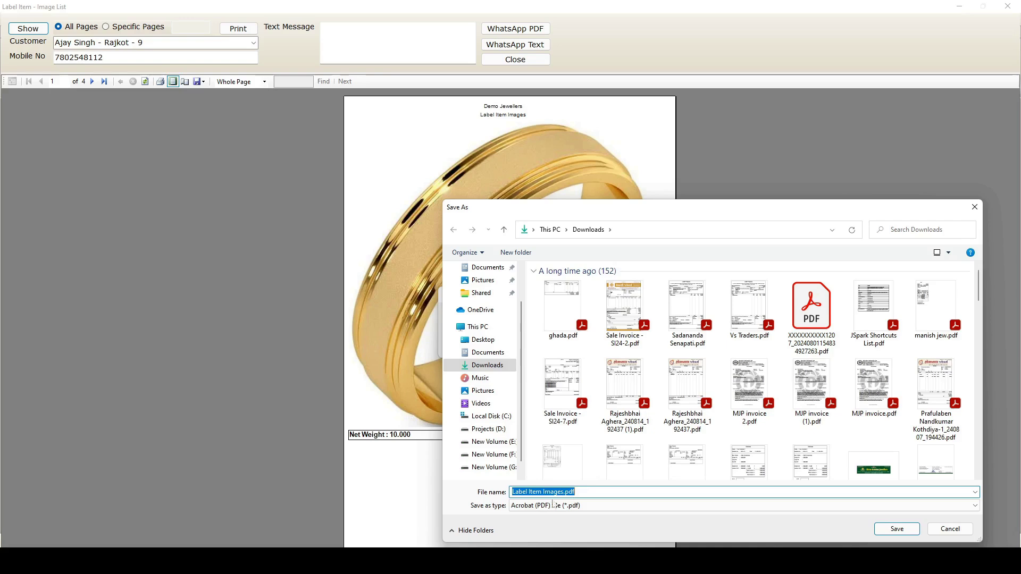
pyautogui.click(889, 534)
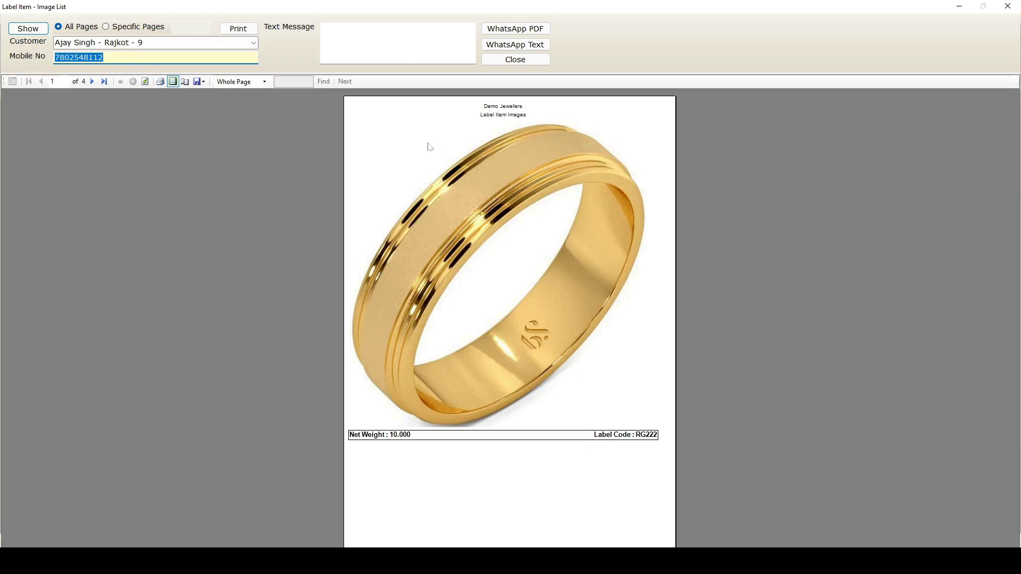
# Step: Review the export formats available for the image list and close the image list window
pyautogui.click(204, 82)
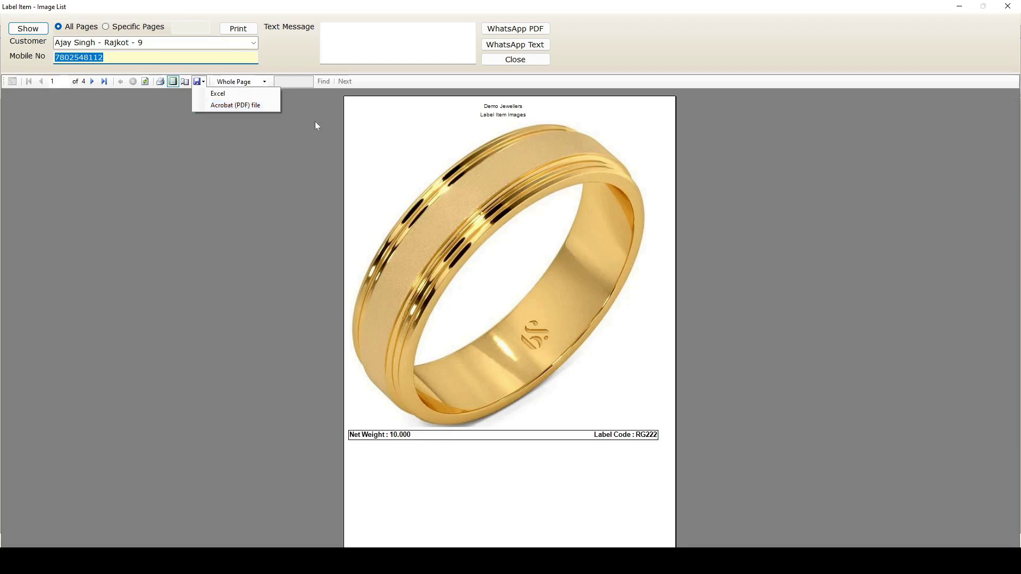
pyautogui.click(382, 140)
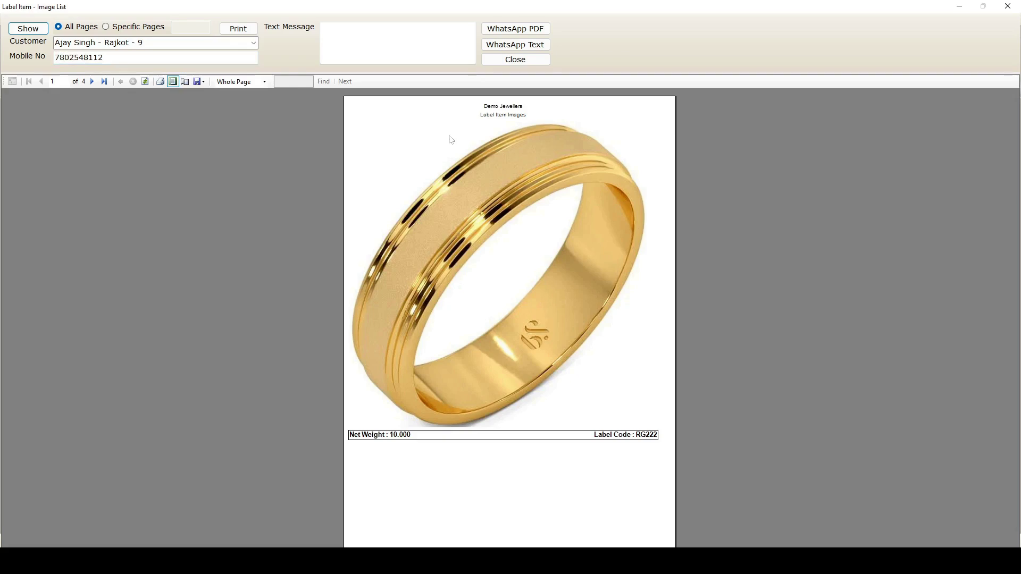
pyautogui.click(1007, 6)
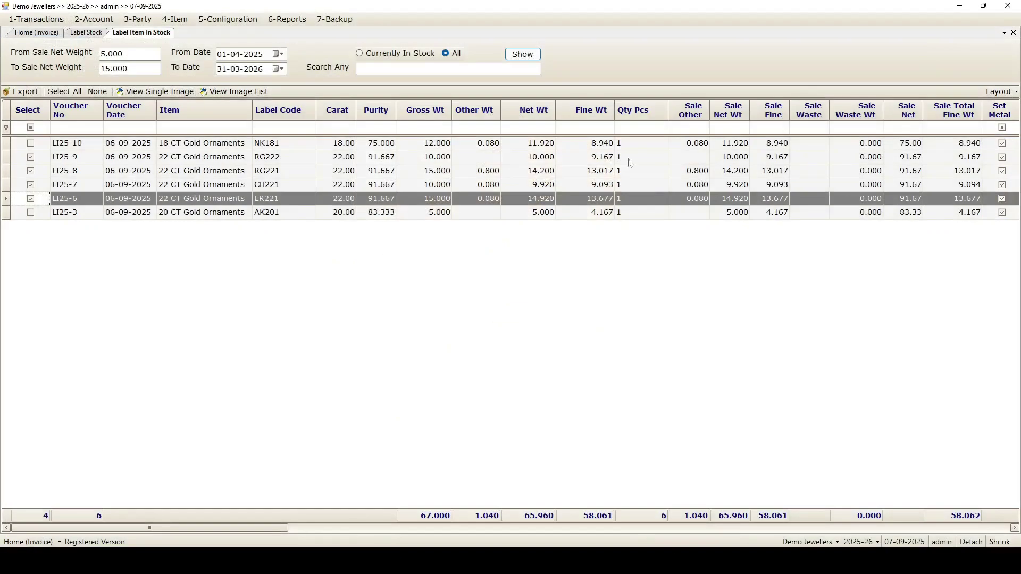
# Step: Look at the Label Stock register, reopen the selected labels' image list in print layout, and close it
pyautogui.click(97, 35)
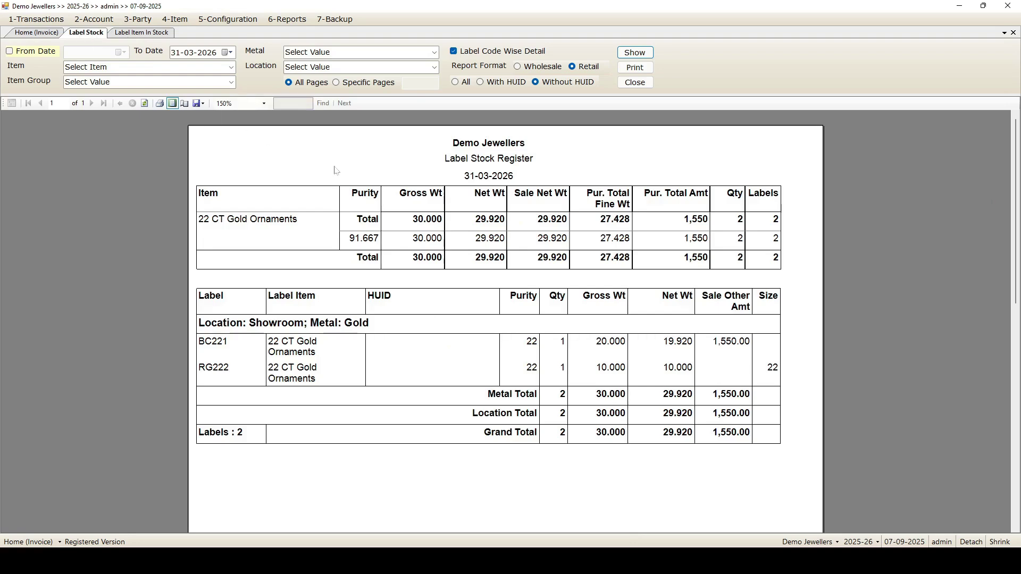
pyautogui.click(155, 34)
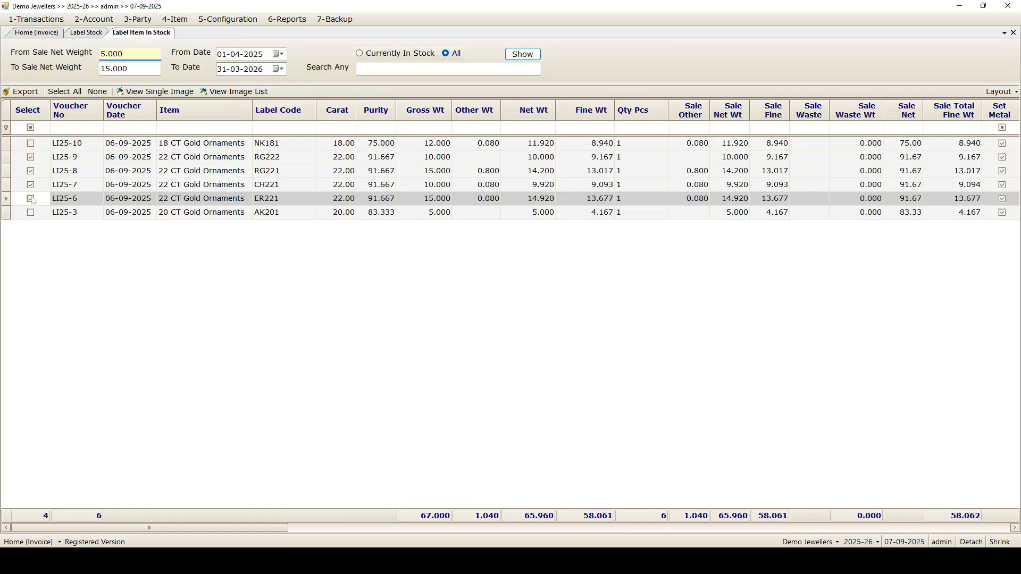
pyautogui.click(234, 91)
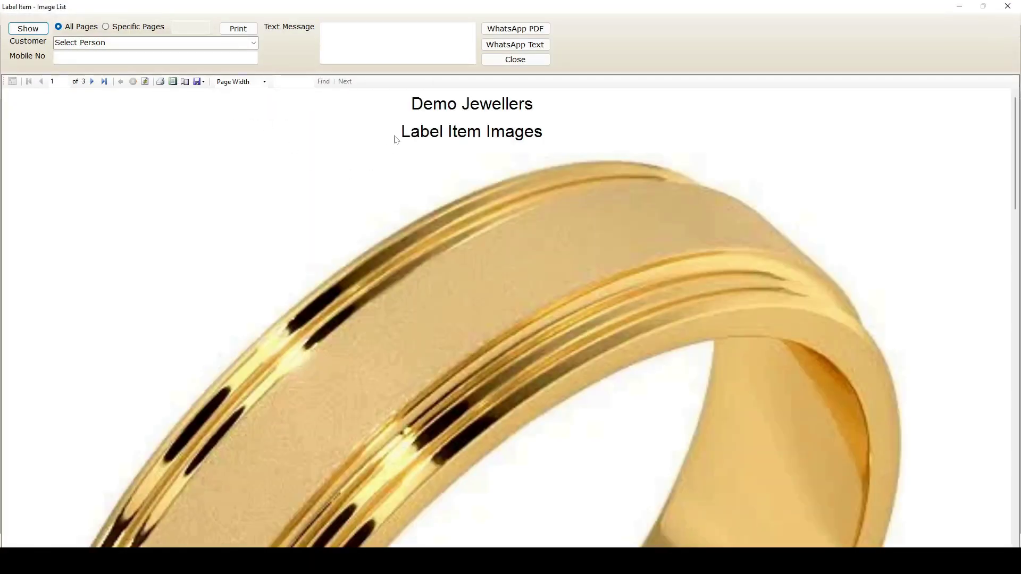
pyautogui.click(179, 84)
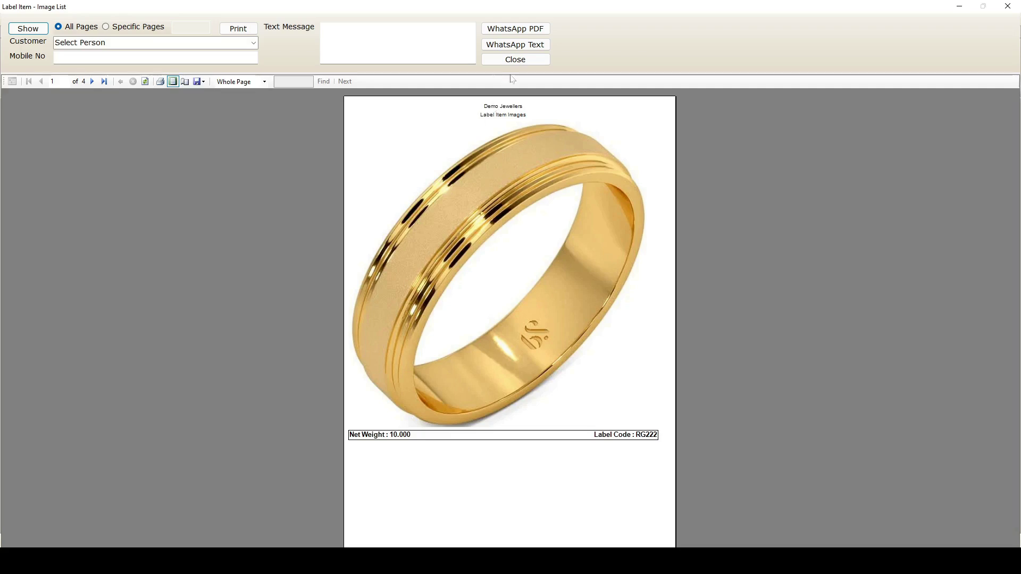
pyautogui.click(524, 63)
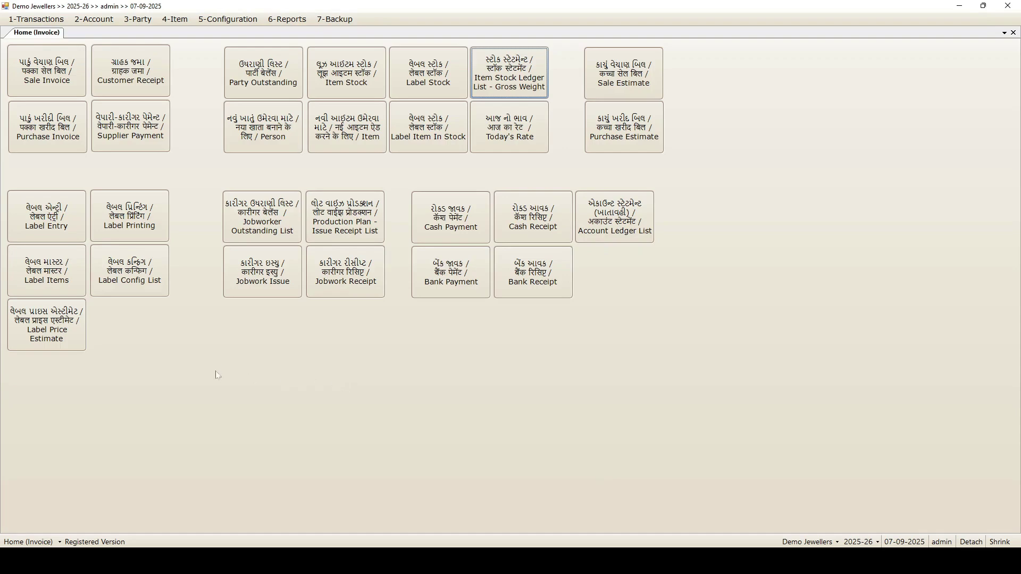
# Step: Open Label Stock Verification and verify label ER221 as Ok
pyautogui.click(175, 22)
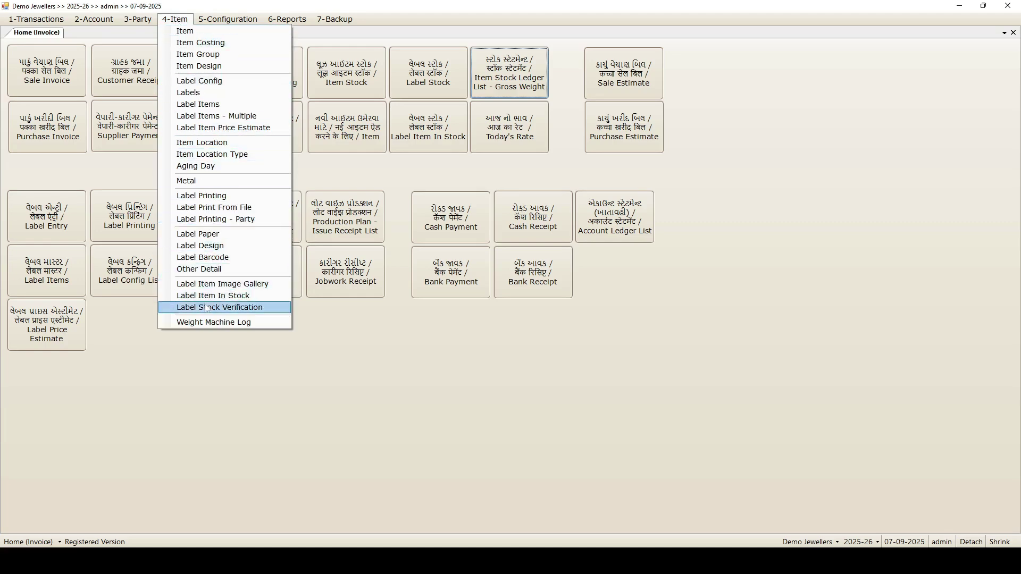
pyautogui.click(234, 308)
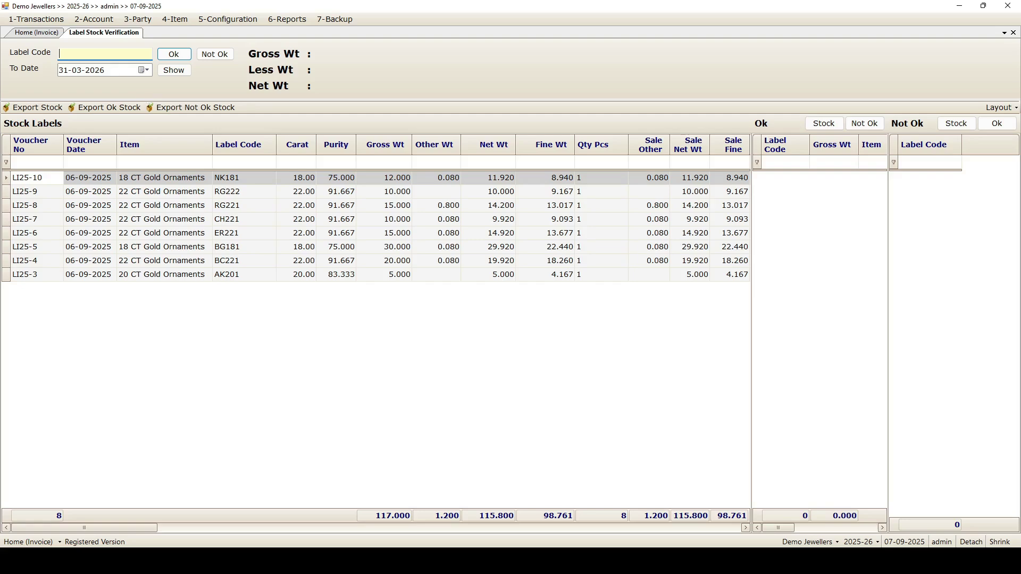
pyautogui.write('R221')
pyautogui.click(176, 55)
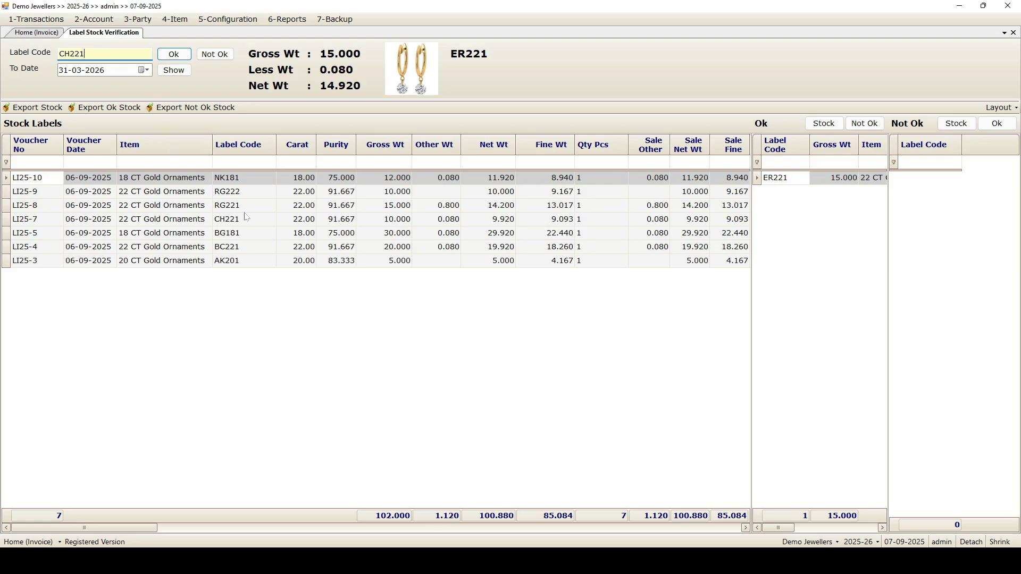
# Step: Check the label codes CH221, CH224 and BG181 against the stock labels
pyautogui.click(175, 56)
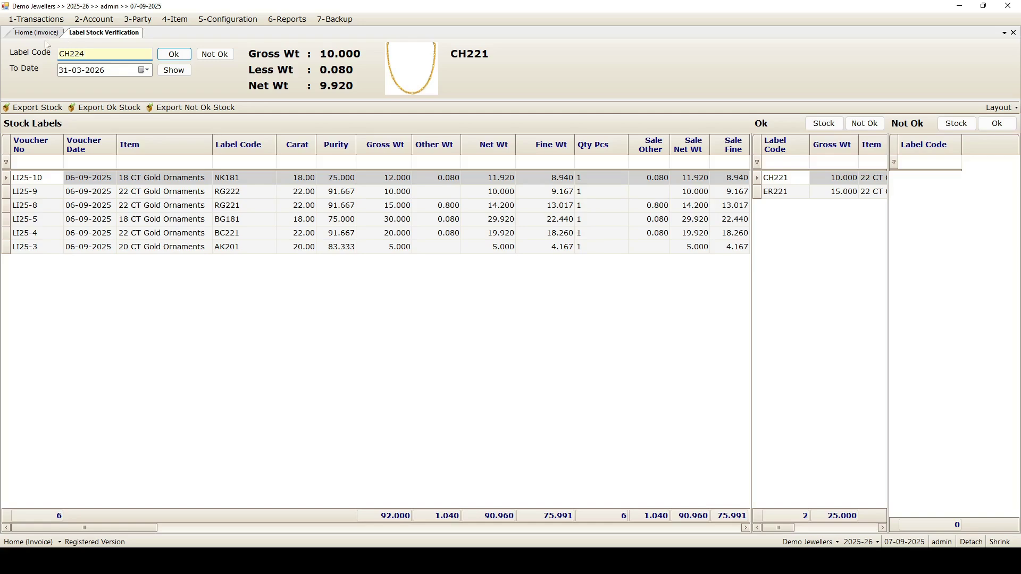
pyautogui.click(175, 56)
pyautogui.click(178, 53)
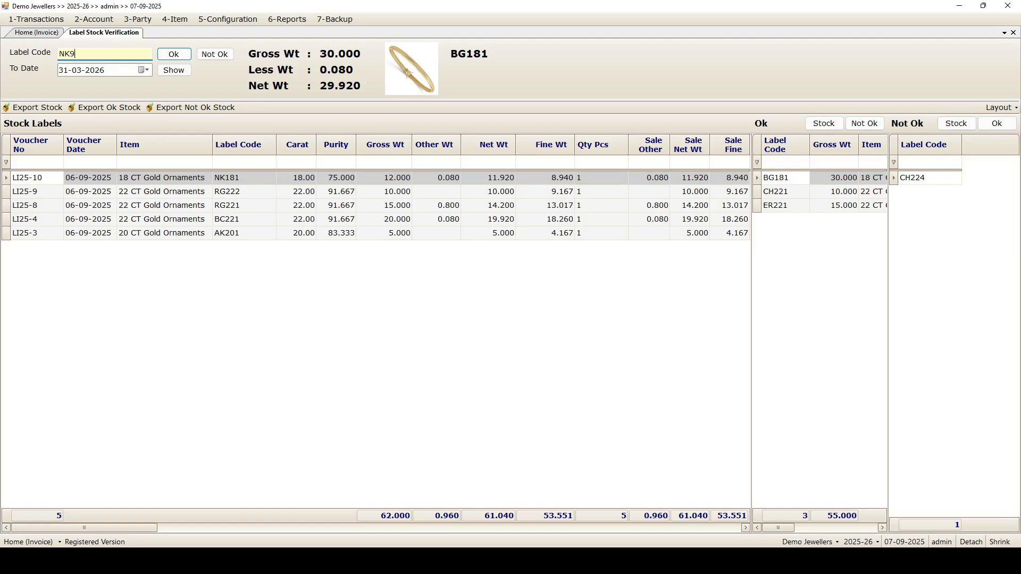
# Step: Check label code NK989 against the stock labels and leave the stock verification
pyautogui.write('89')
pyautogui.click(166, 55)
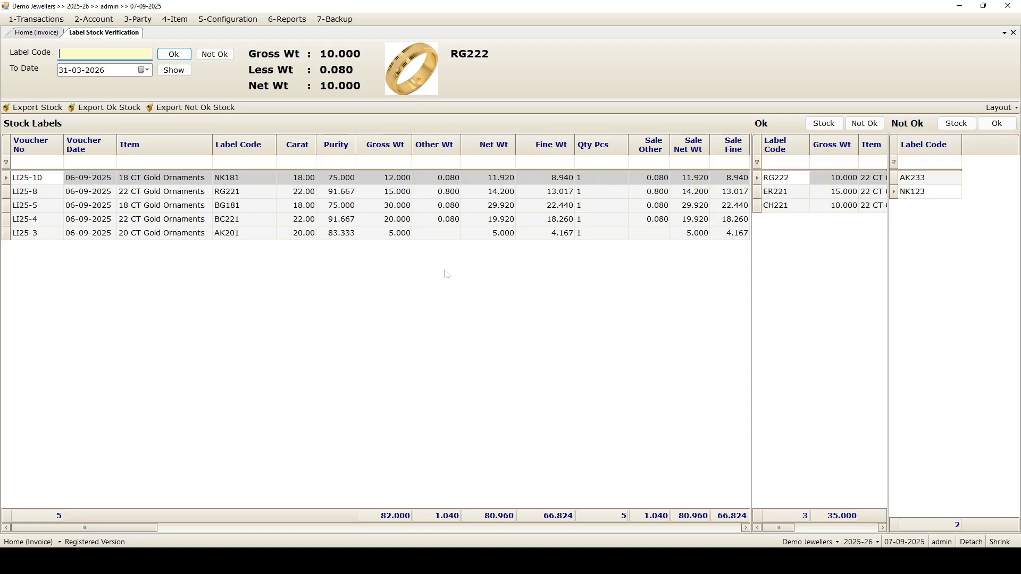
pyautogui.press('Escape')
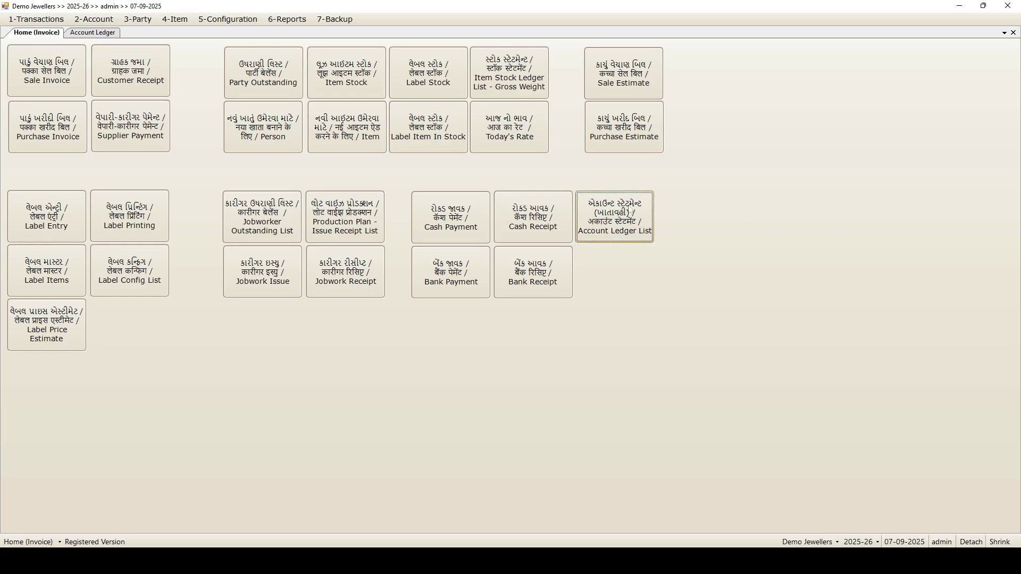
# Step: Open the Account Ledger and show the Cash In Hand account's entries from 01-04-2025 to 31-03-2026
pyautogui.click(616, 212)
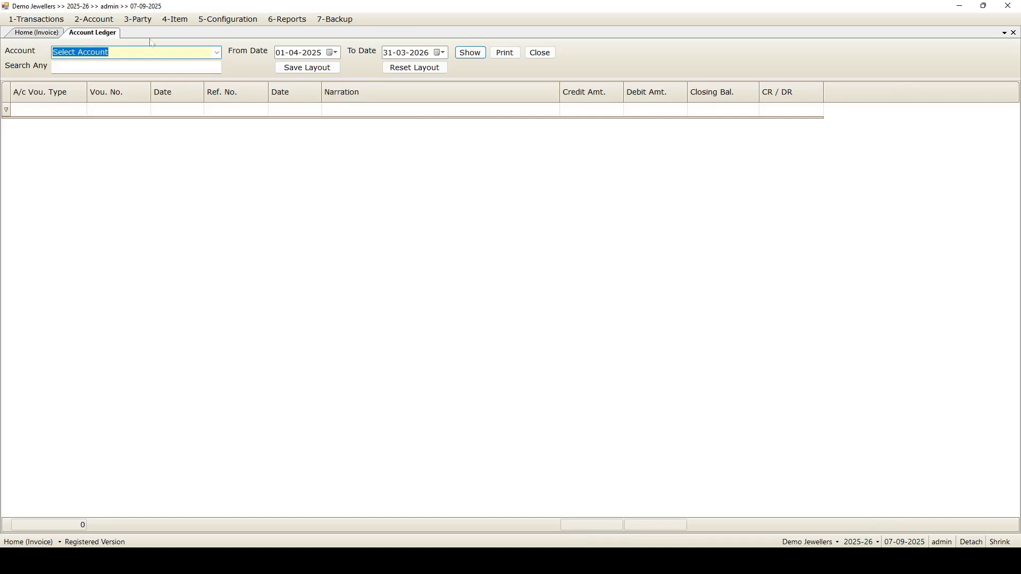
pyautogui.write('cash In Hand - 2')
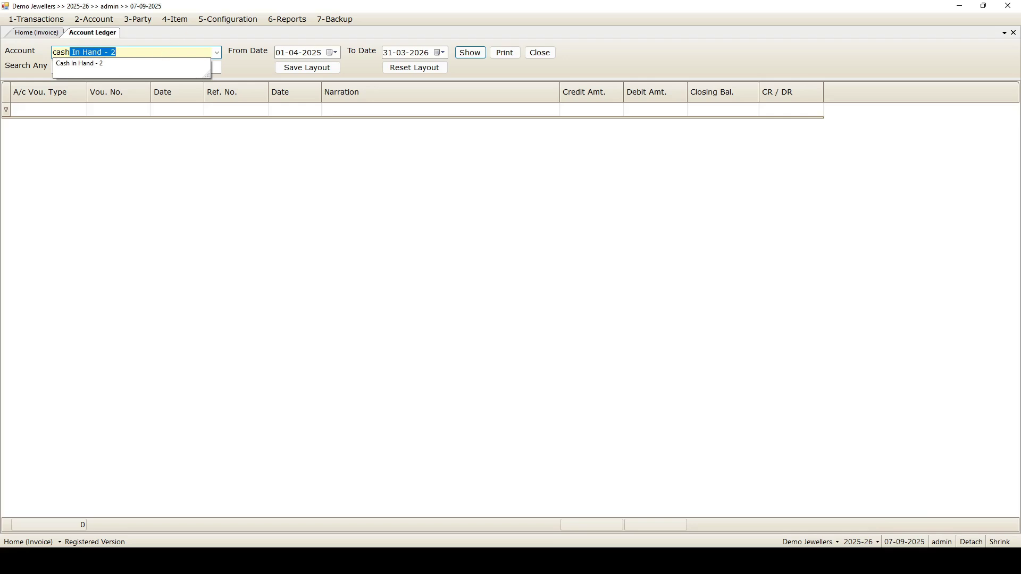
pyautogui.click(99, 68)
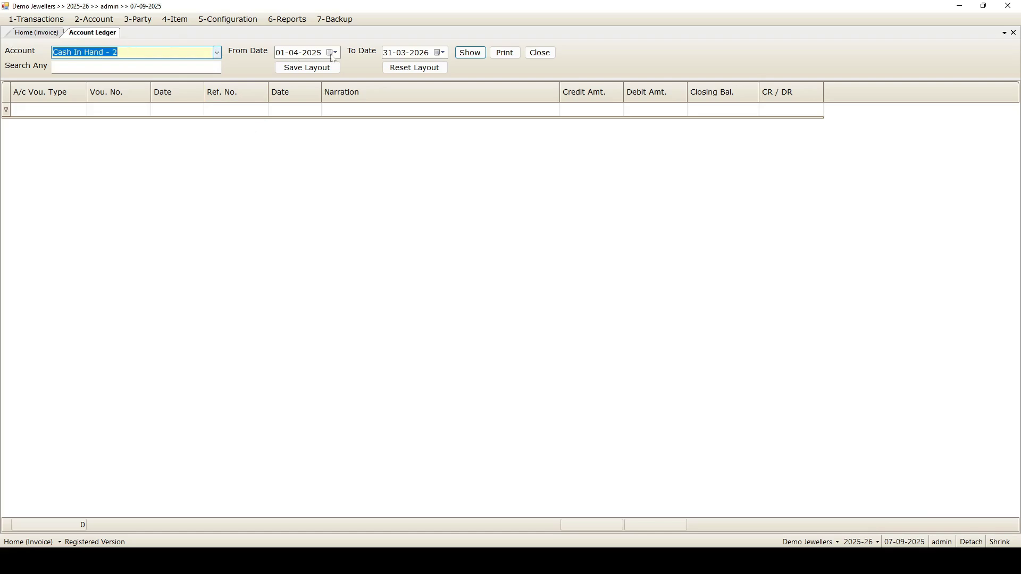
pyautogui.click(475, 56)
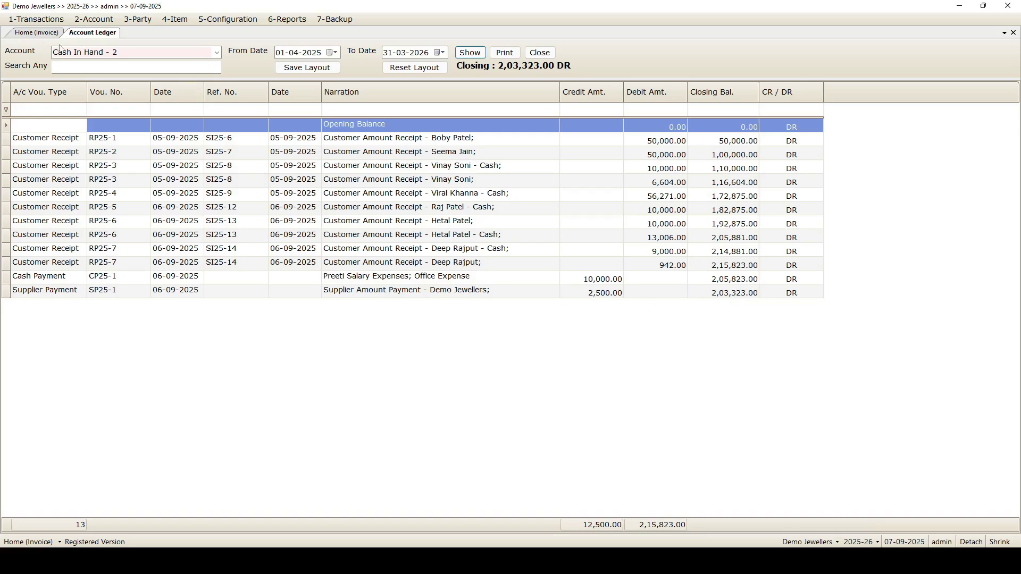
# Step: Start a new Cash Payment voucher from Cash In Hand with Office Expense as the debit account
pyautogui.click(32, 34)
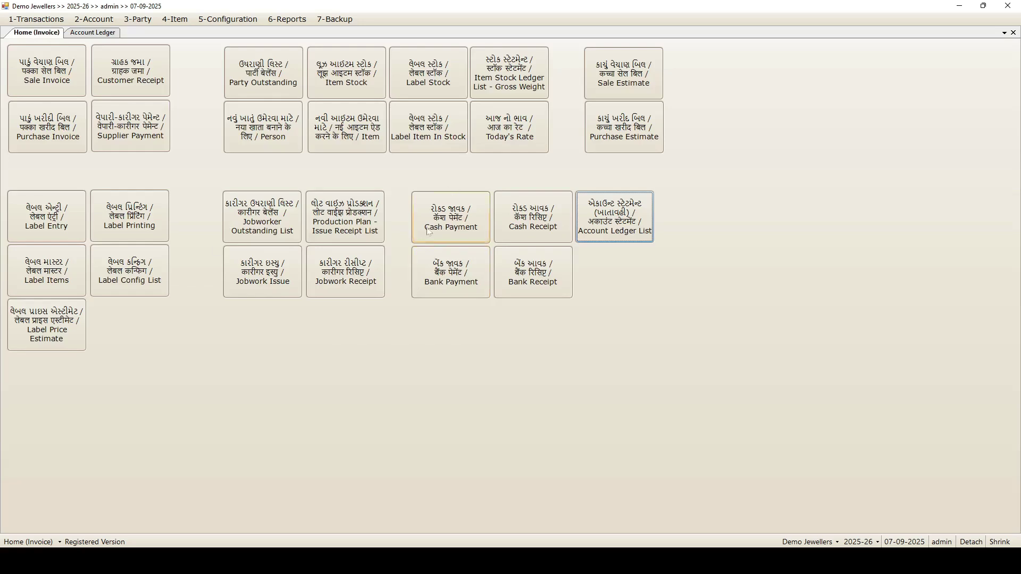
pyautogui.click(451, 222)
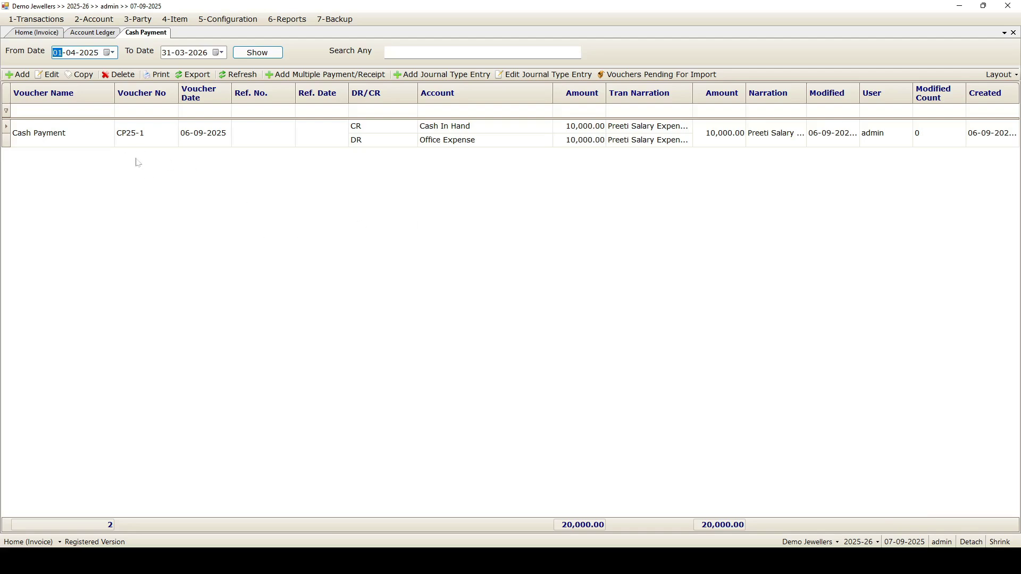
pyautogui.click(21, 77)
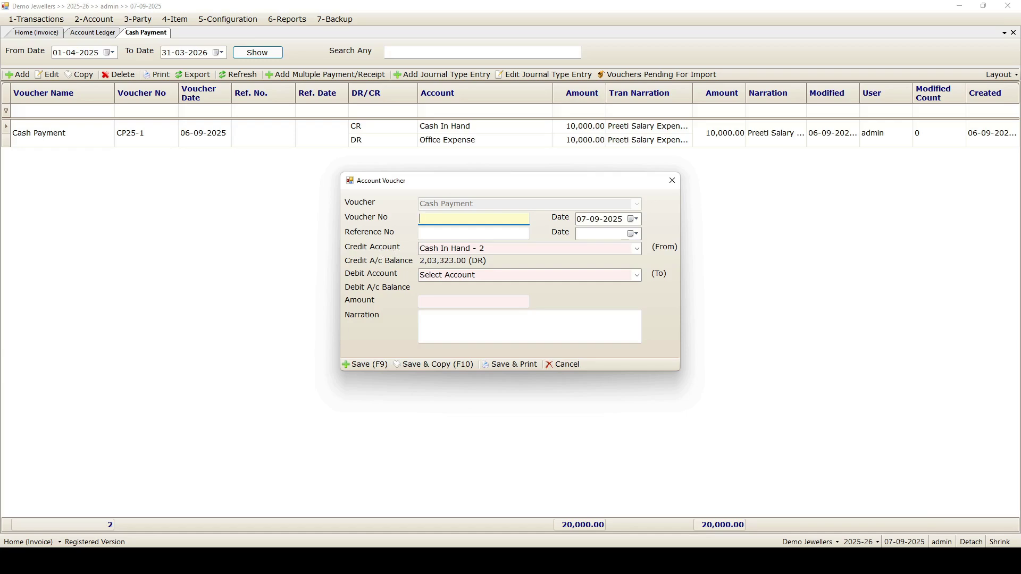
pyautogui.click(638, 276)
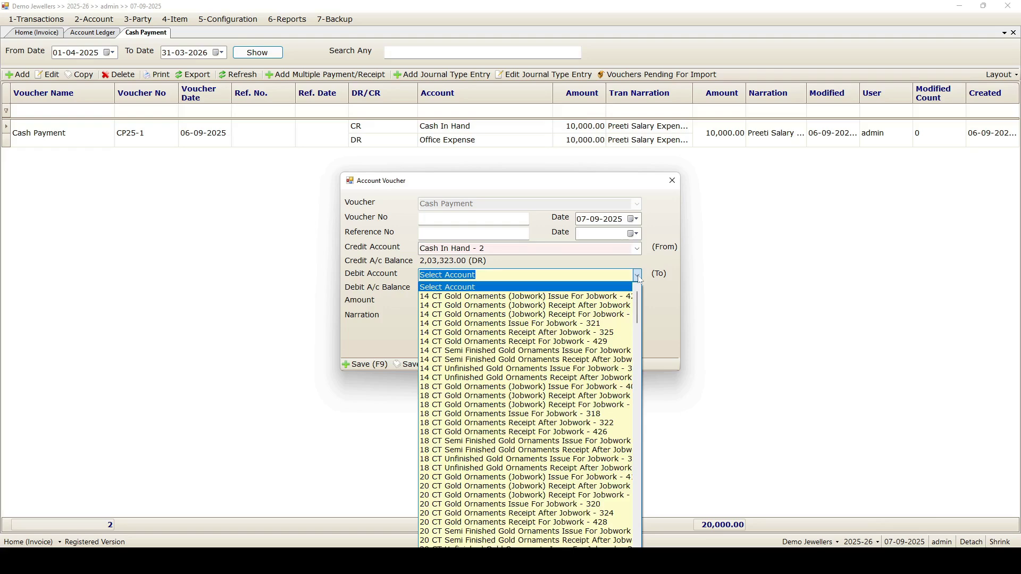
pyautogui.write('office Expense - 337')
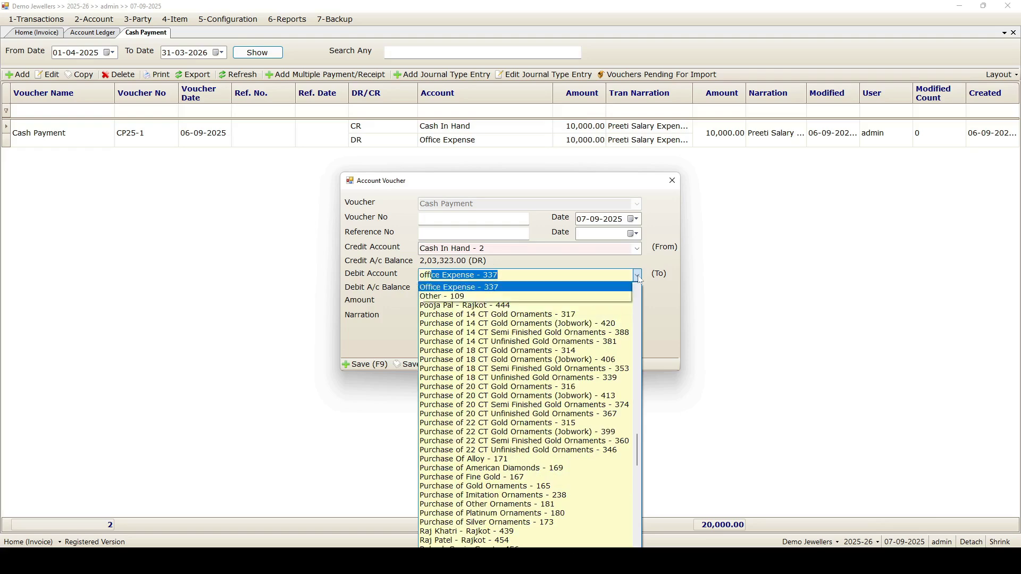
pyautogui.press('Return')
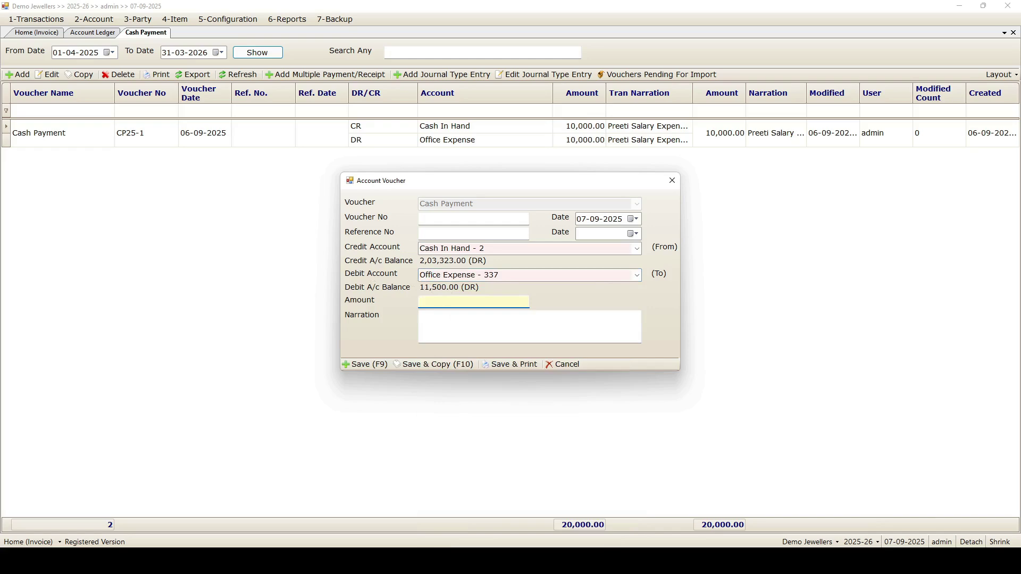
# Step: Set the cash payment amount to 8000, enter the employee's Sep 2025 salary expense as narration, and save without adding another record
pyautogui.write('5')
pyautogui.press('BackSpace')
pyautogui.write('8000')
pyautogui.press('Tab')
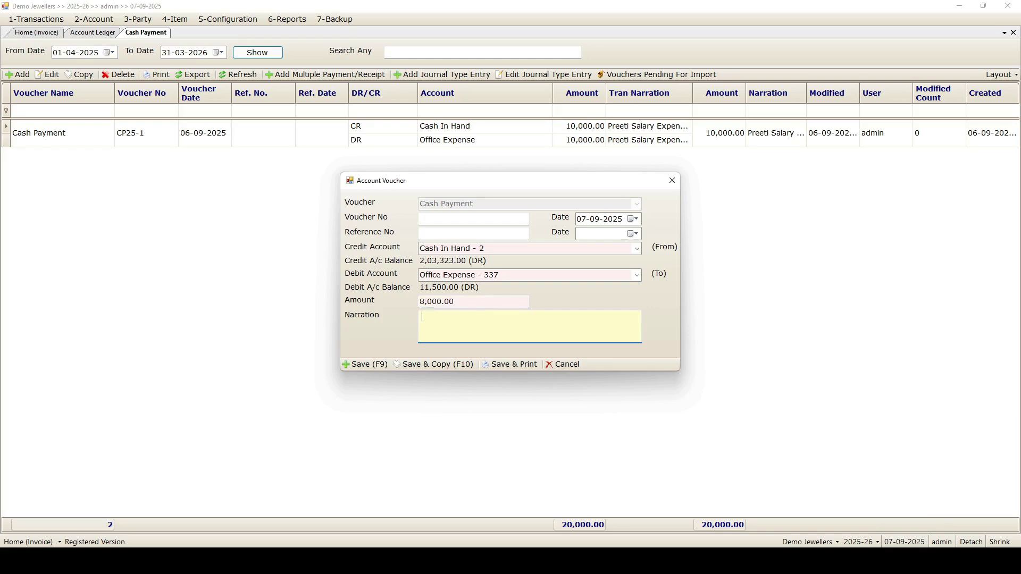
pyautogui.write('Mayur Salary Expense - Sep 2025')
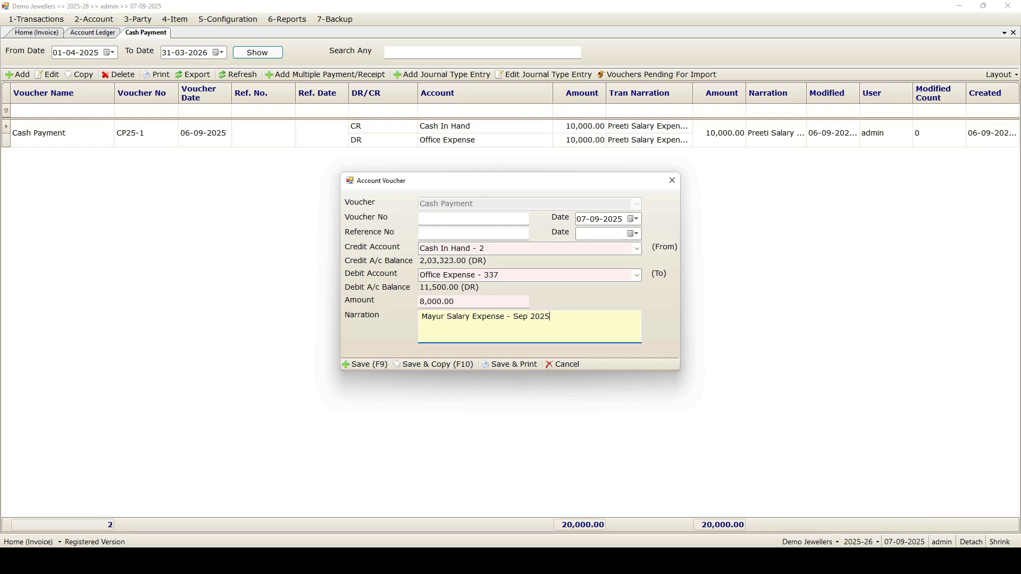
pyautogui.click(364, 365)
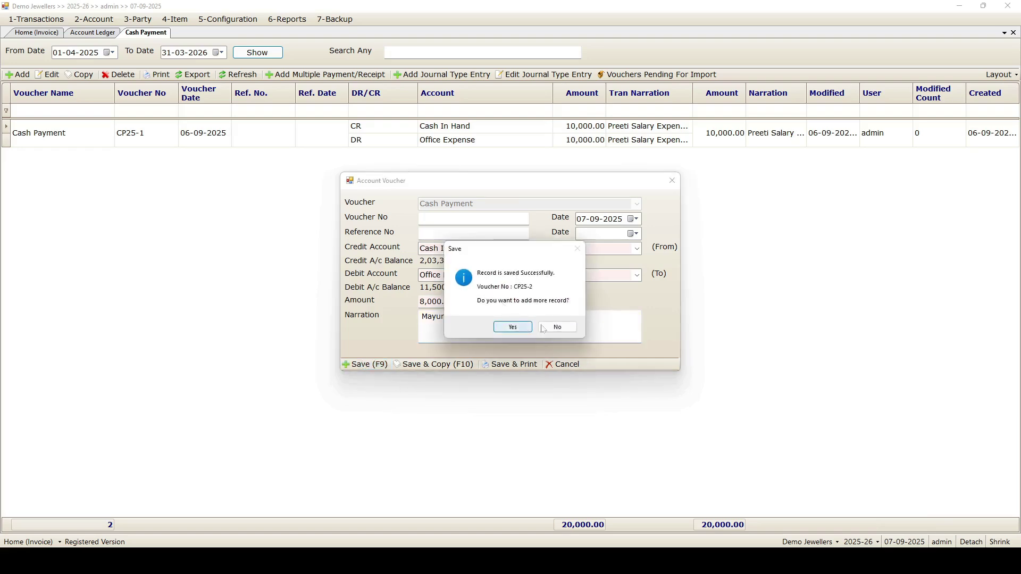
pyautogui.click(558, 327)
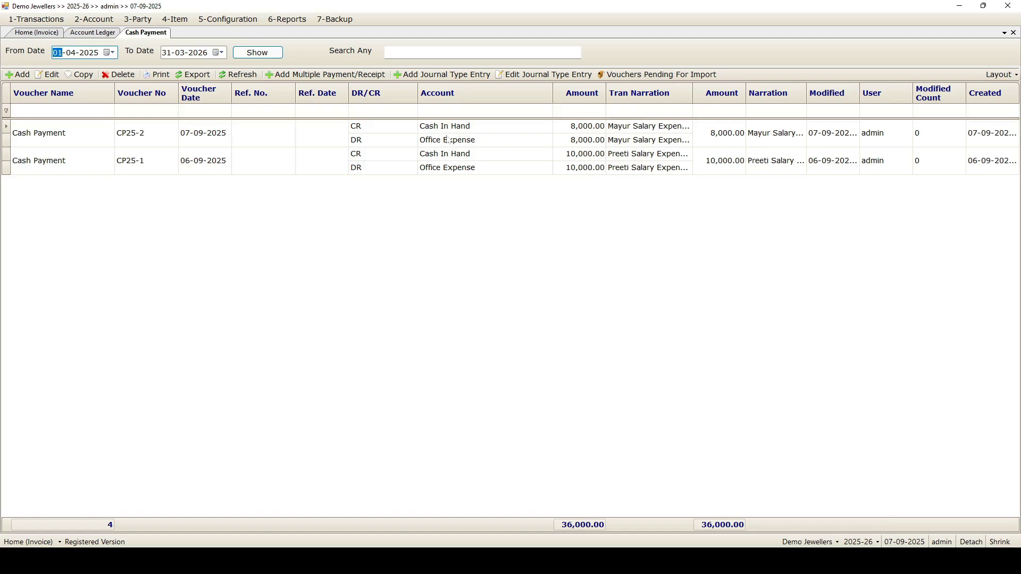
# Step: Refresh the Cash In Hand ledger to check the salary payment entry and return to the home screen
pyautogui.click(91, 33)
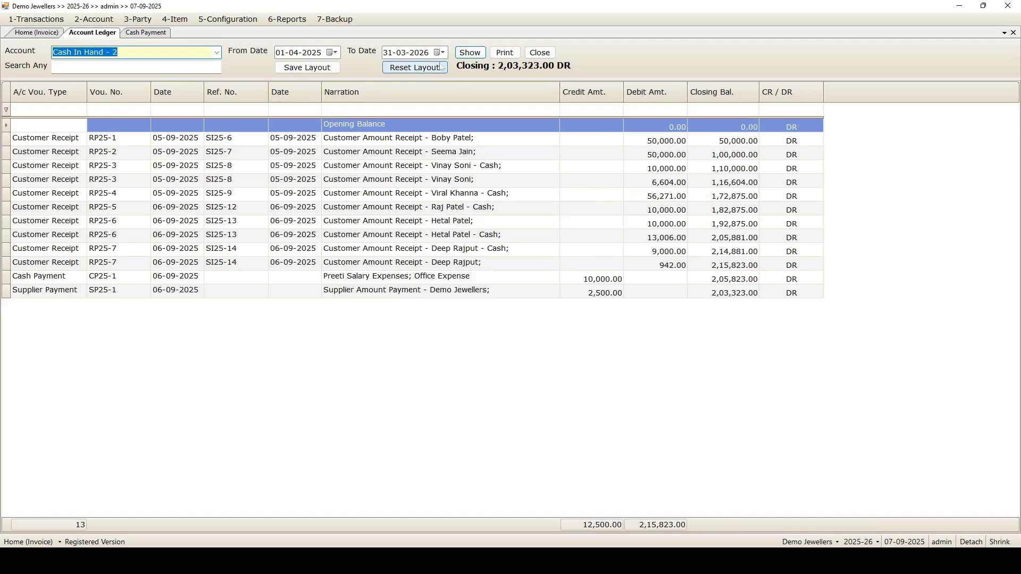
pyautogui.click(467, 54)
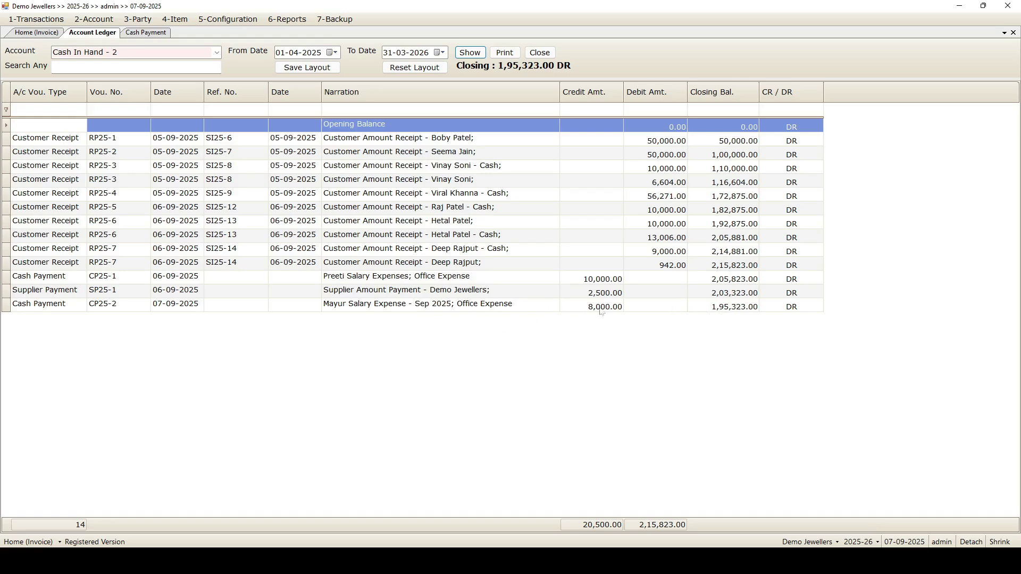
pyautogui.click(38, 33)
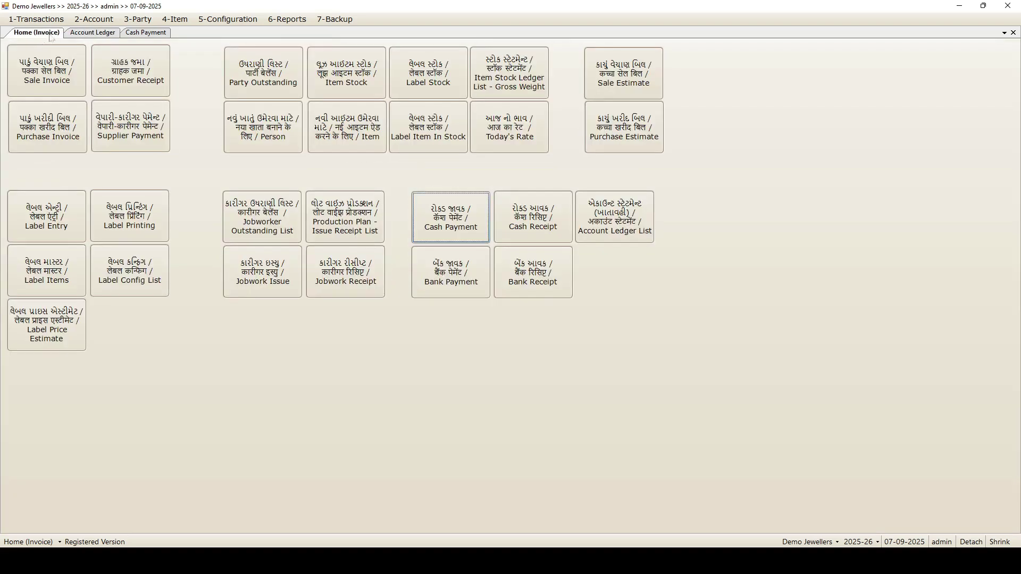
# Step: Start a new Bank Payment voucher from Bank Account with Office Expense as the debit account
pyautogui.click(448, 275)
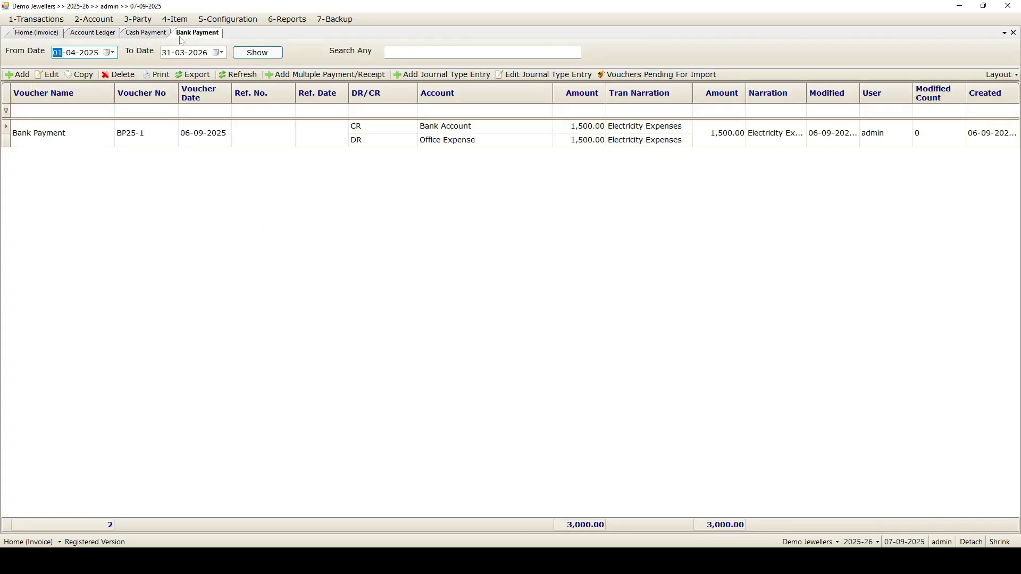
pyautogui.click(23, 76)
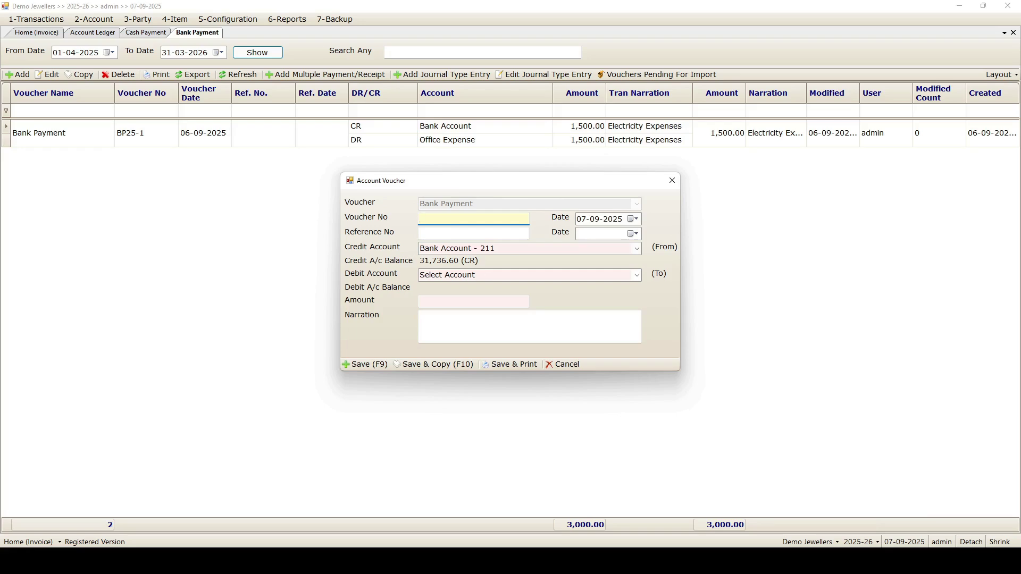
pyautogui.click(478, 275)
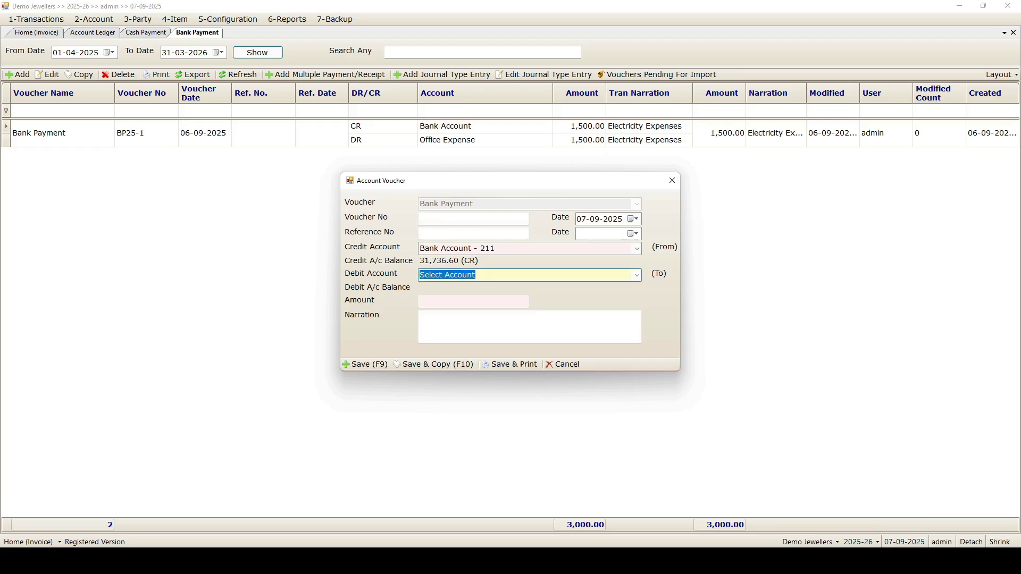
pyautogui.write('office Expense - 337')
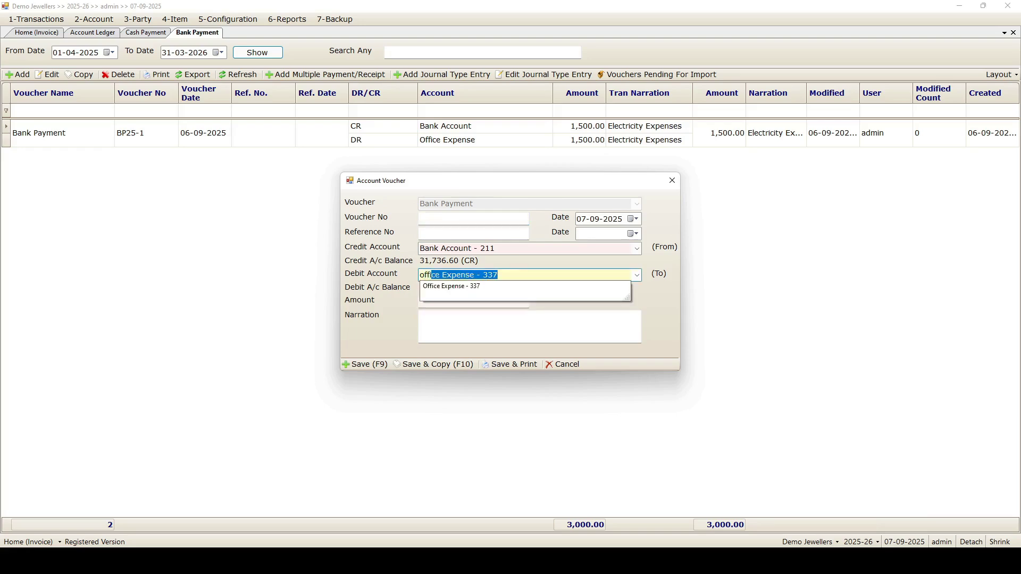
pyautogui.press('Down')
pyautogui.press('Return')
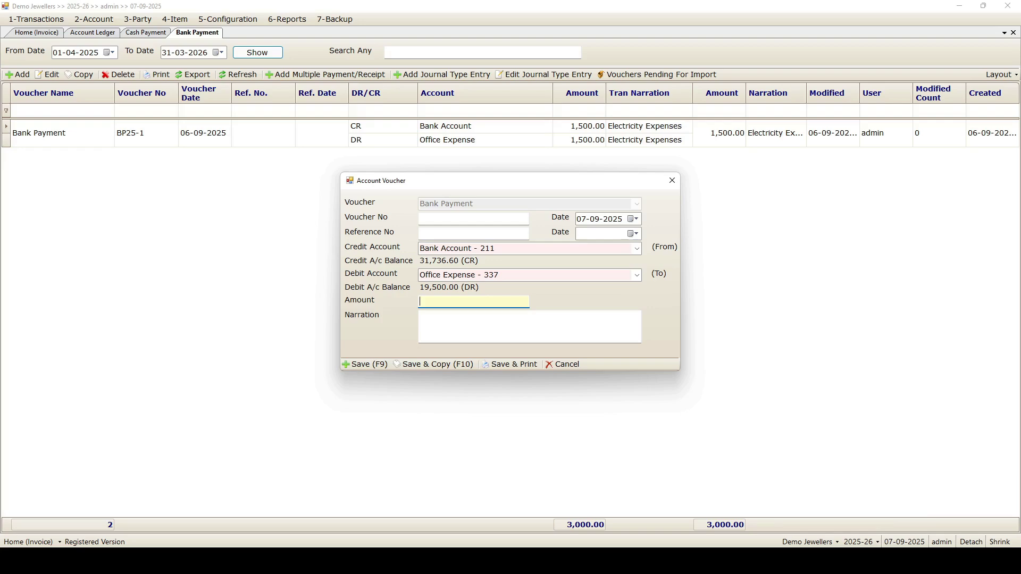
# Step: Set the bank payment amount to 5000 with narration "Furniture Expense Sep 2025" and save without adding another record
pyautogui.write('5000')
pyautogui.press('Return')
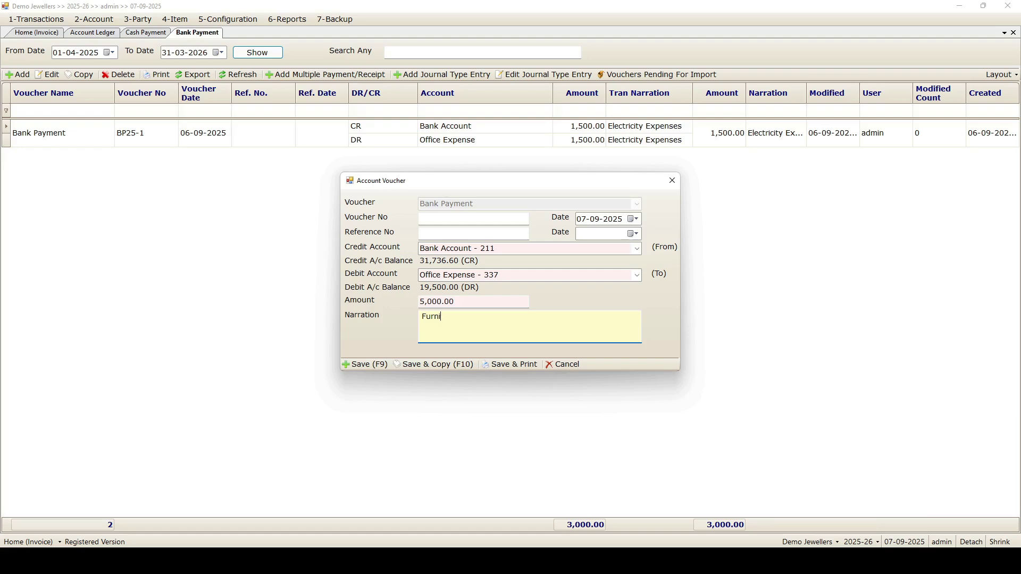
pyautogui.write('Furniture Exp')
pyautogui.write('ense Sep 2025')
pyautogui.click(373, 365)
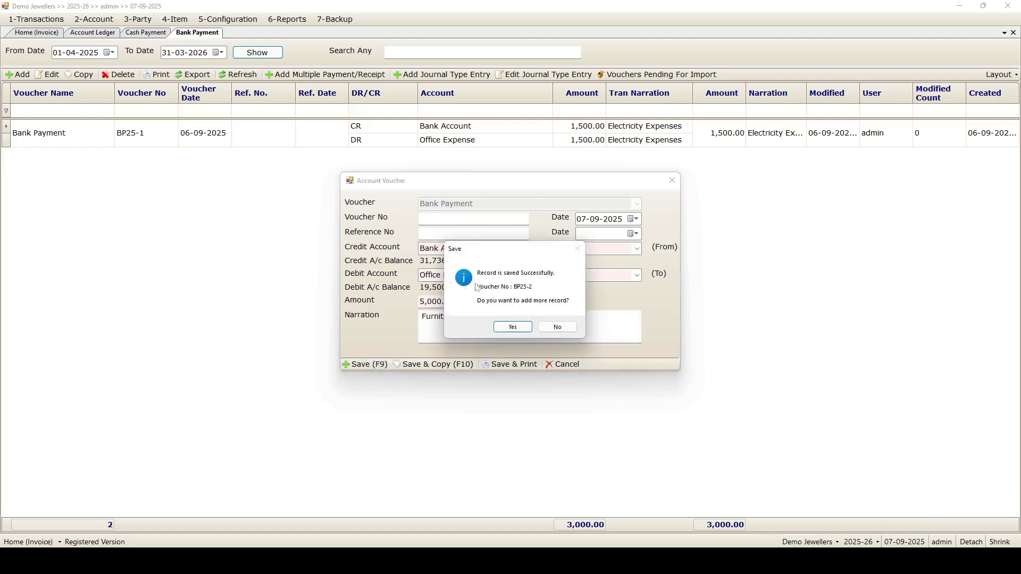
pyautogui.click(556, 327)
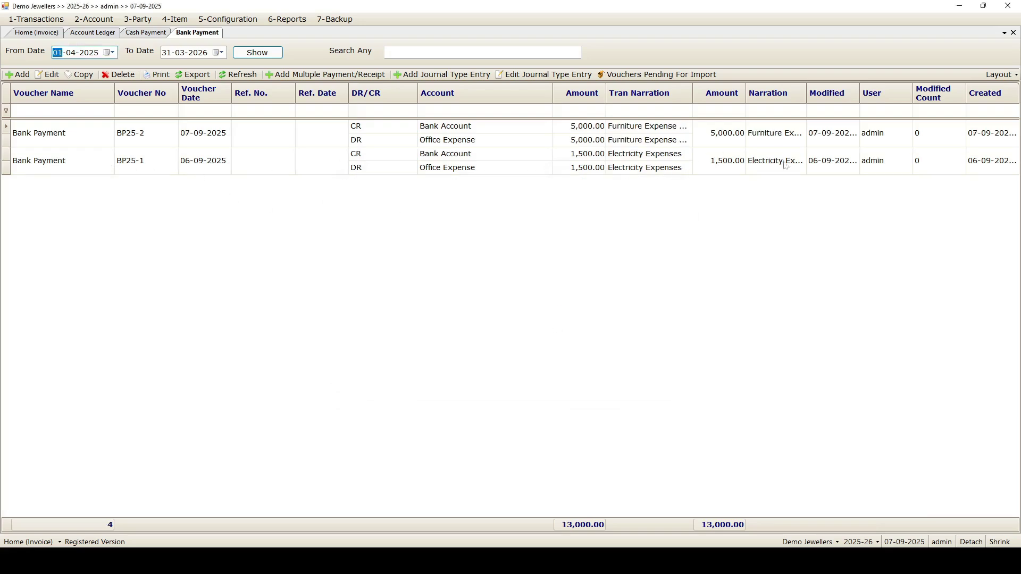
pyautogui.click(767, 132)
# Step: Refresh the Cash In Hand ledger and compare its entries with the Bank Payment vouchers
pyautogui.click(93, 33)
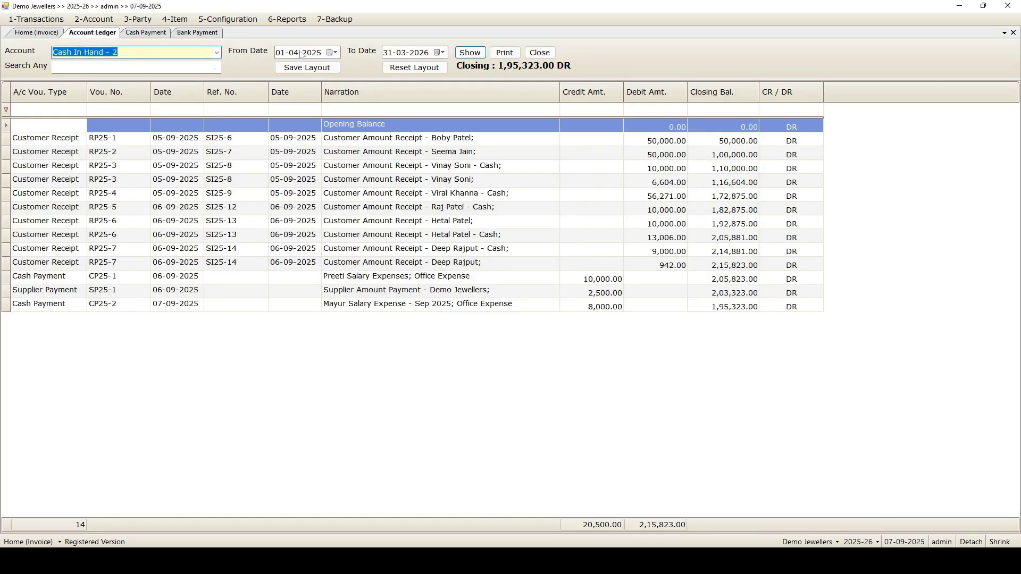
pyautogui.click(468, 53)
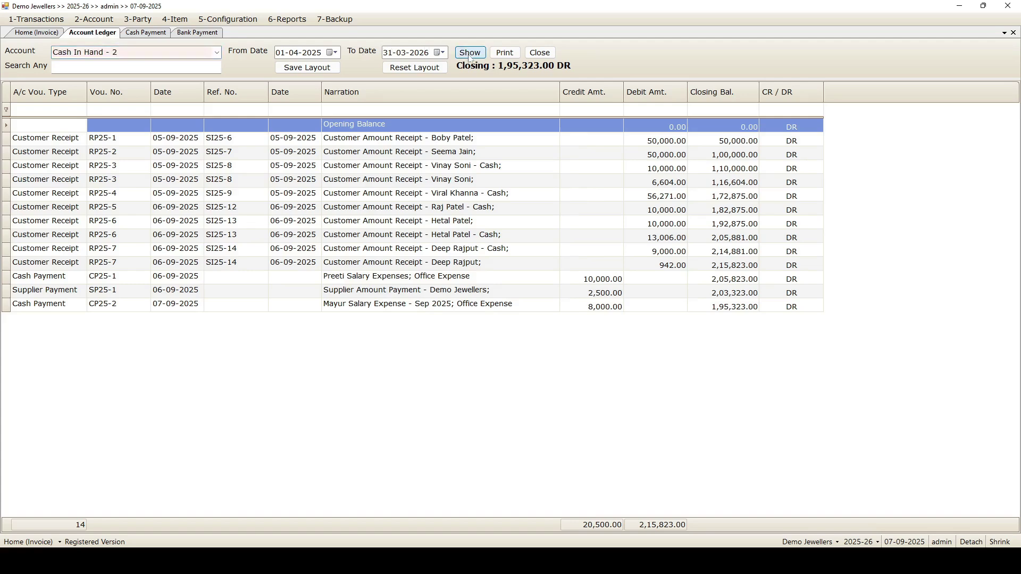
pyautogui.click(472, 55)
pyautogui.click(190, 33)
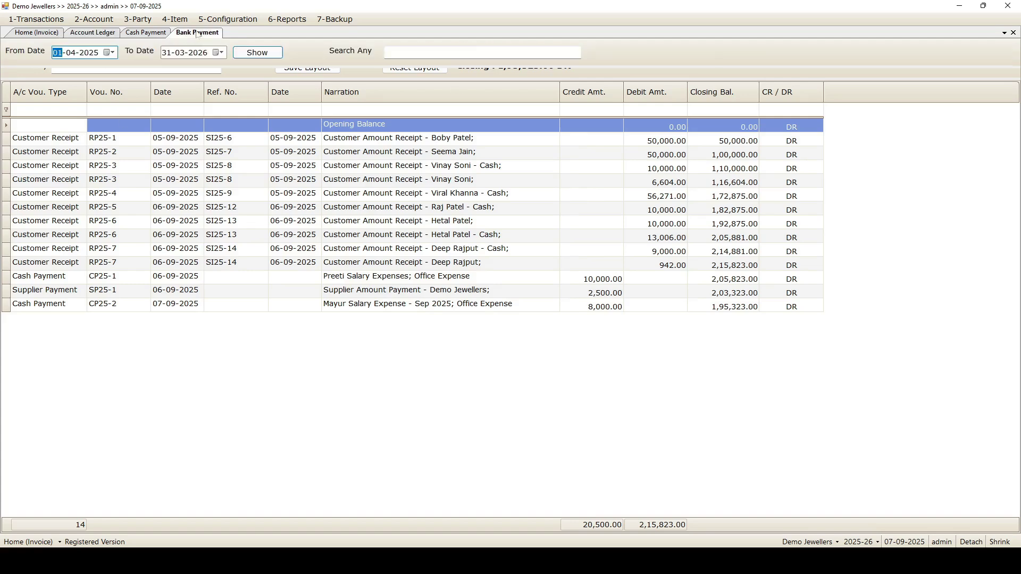
pyautogui.click(95, 33)
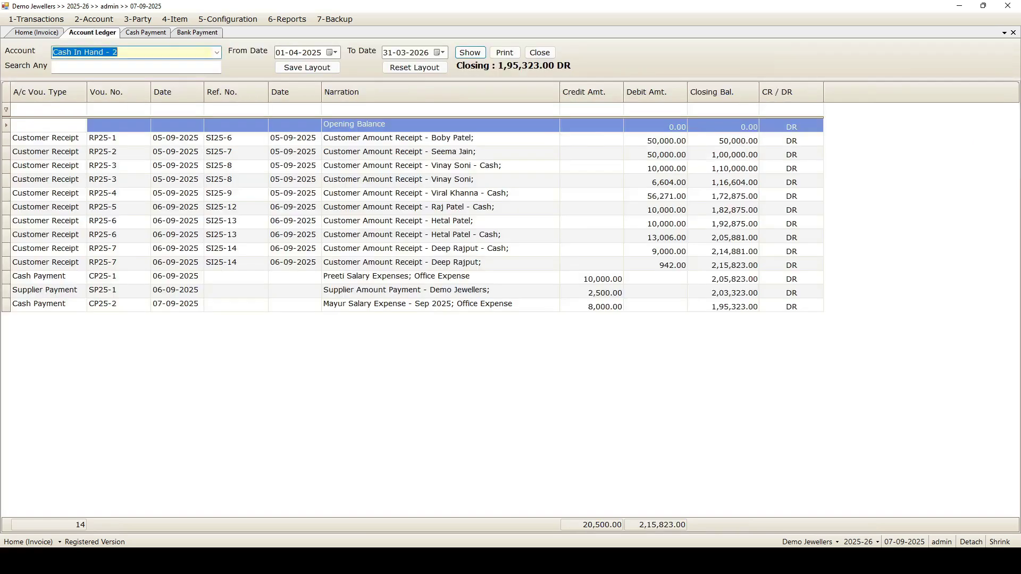
pyautogui.click(468, 55)
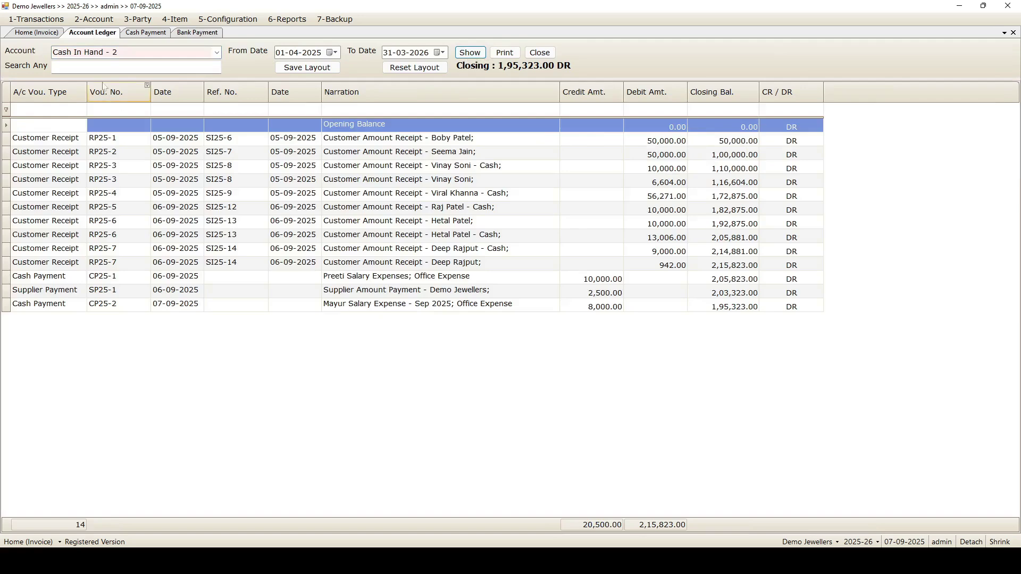
pyautogui.click(133, 52)
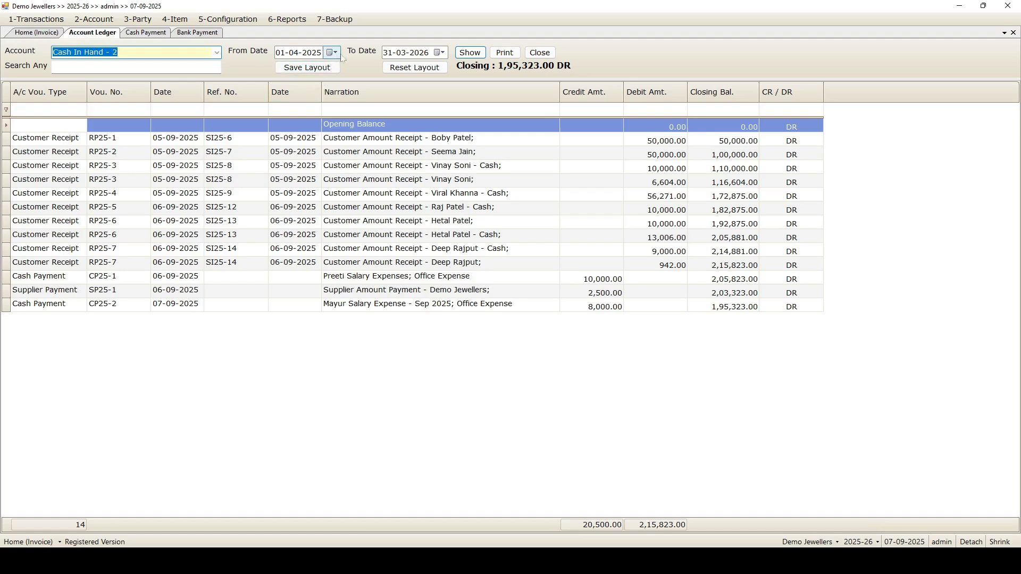
pyautogui.click(470, 52)
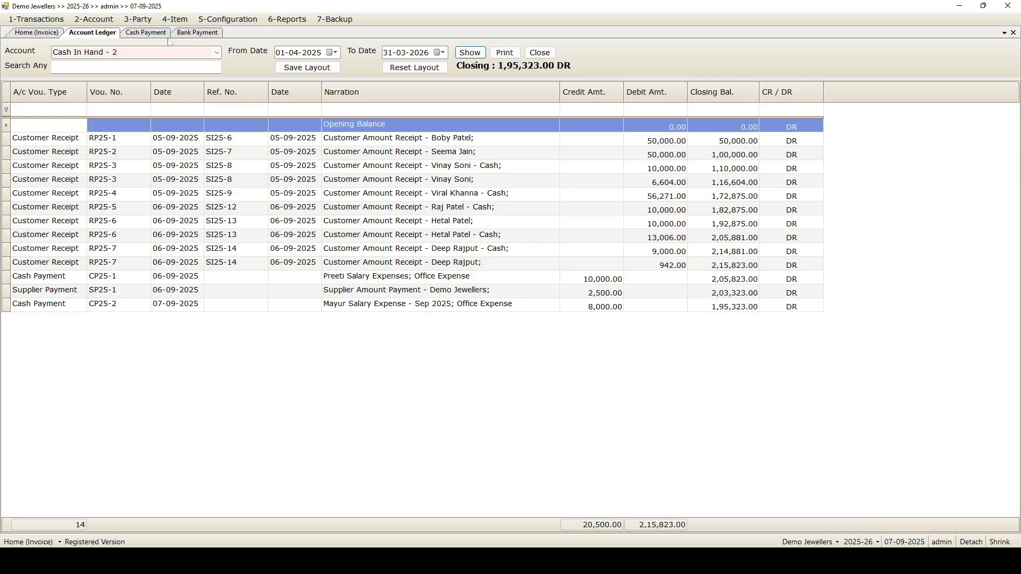
pyautogui.click(205, 31)
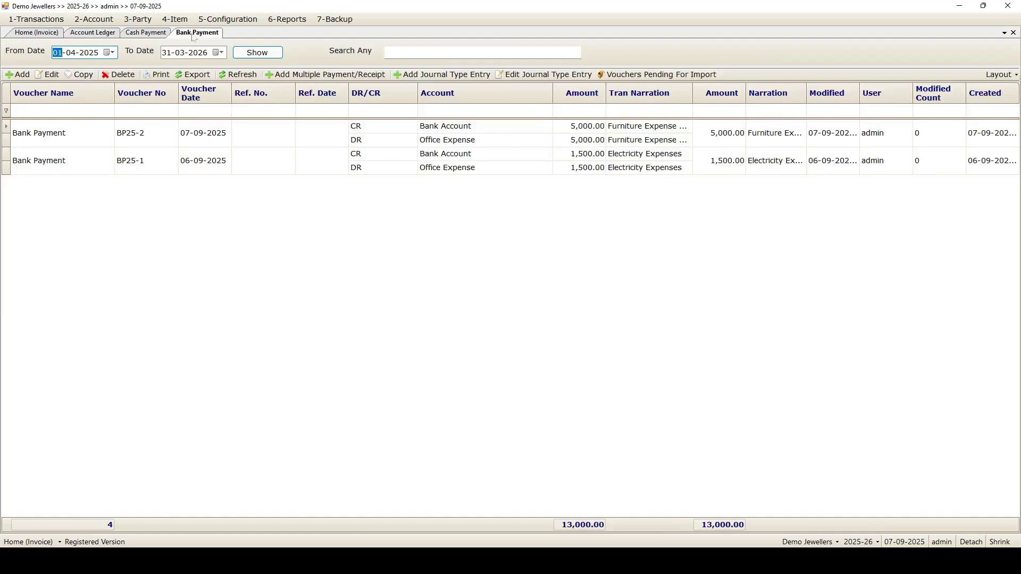
# Step: Show the account ledger for Bank Account - 211
pyautogui.click(93, 33)
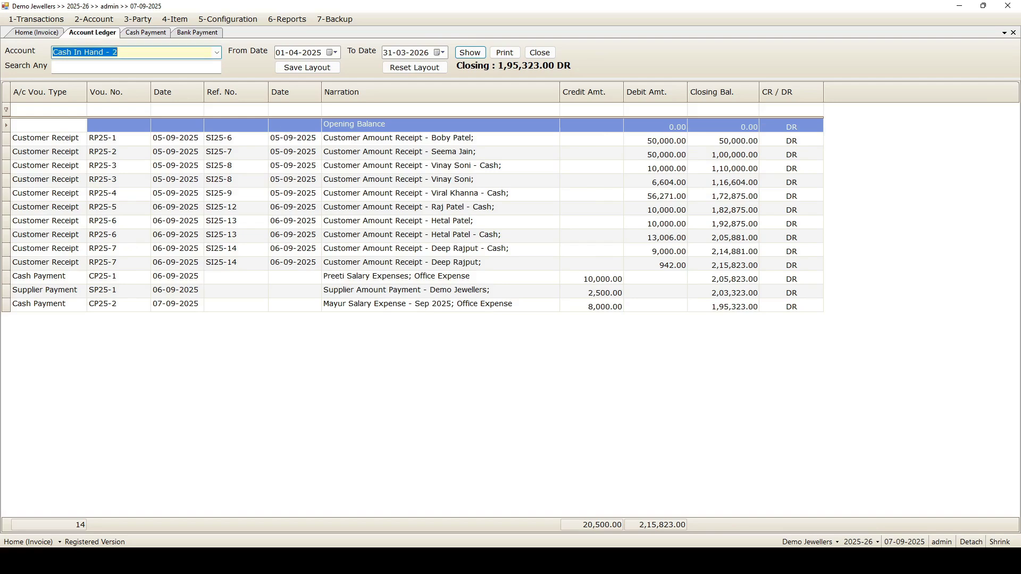
pyautogui.click(108, 52)
pyautogui.moveTo(117, 52); pyautogui.dragTo(53, 52)
pyautogui.write('bank Account - 211')
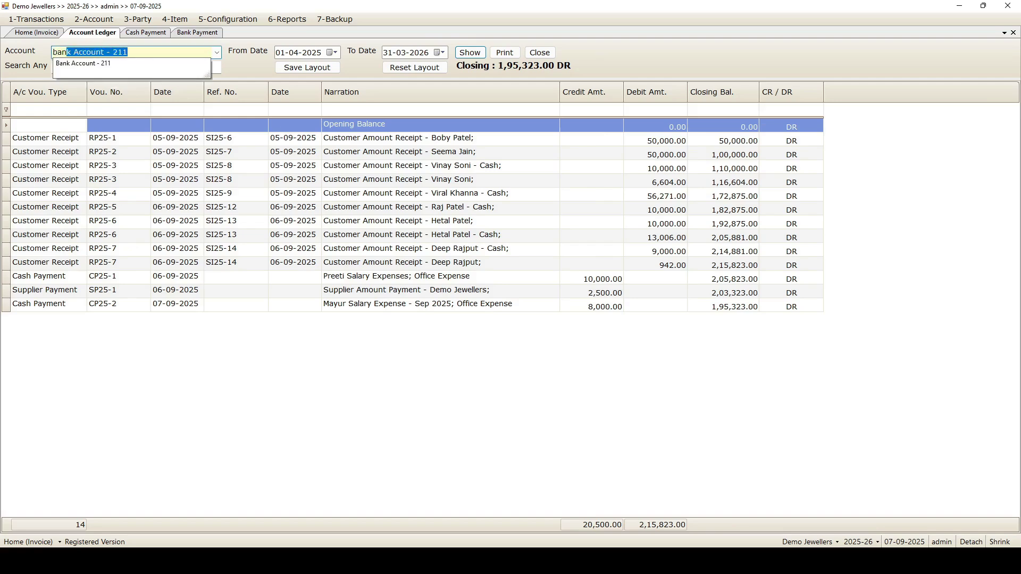
pyautogui.press('Tab')
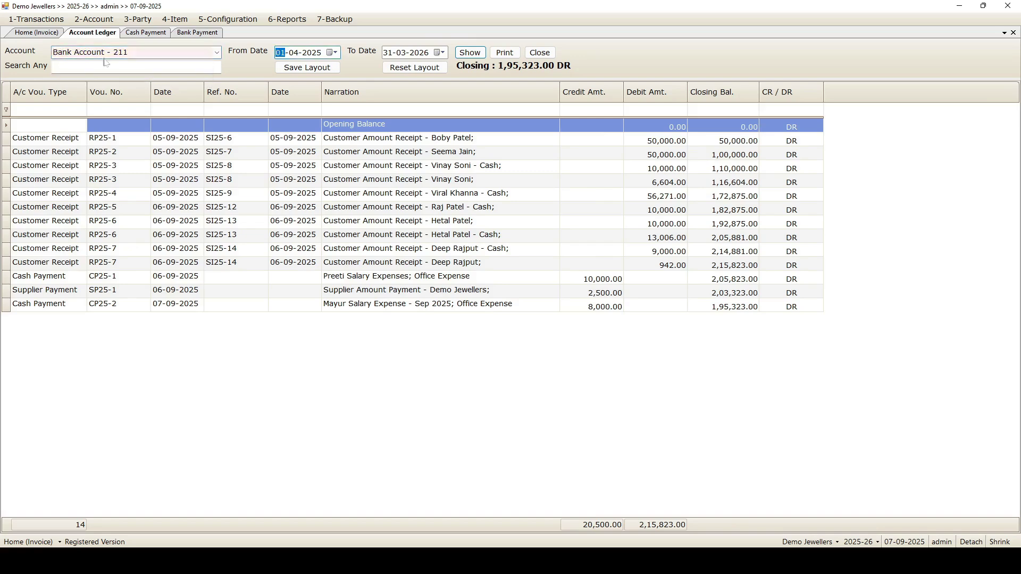
pyautogui.click(471, 53)
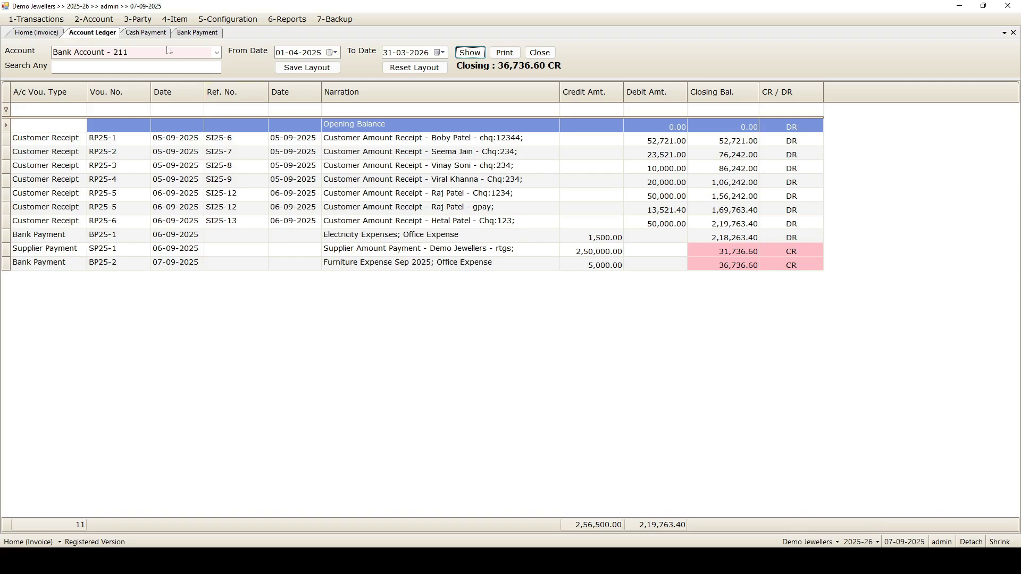
# Step: Show the account ledger for Cash In Hand - 2
pyautogui.click(118, 52)
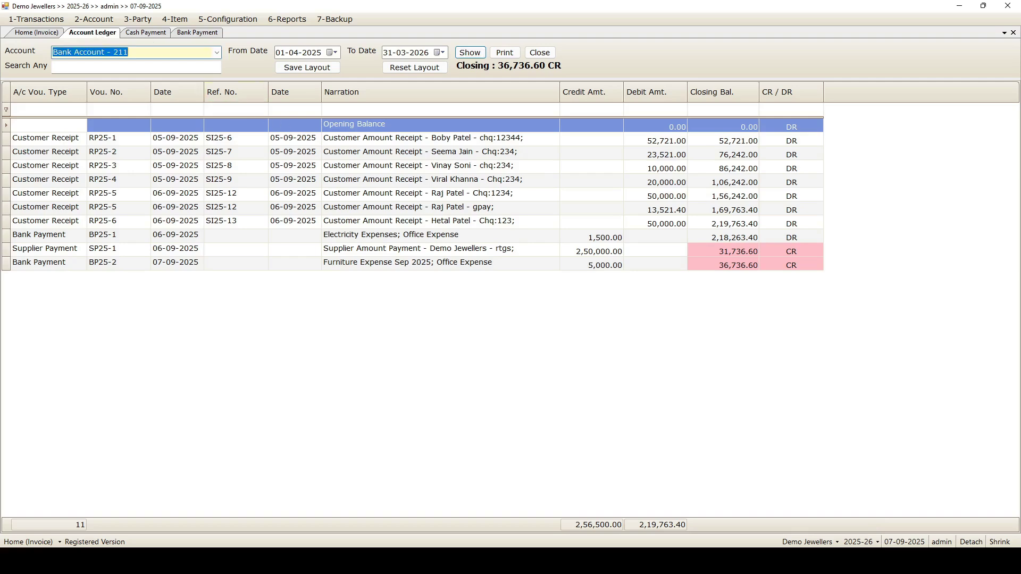
pyautogui.write('cash In Hand - 2')
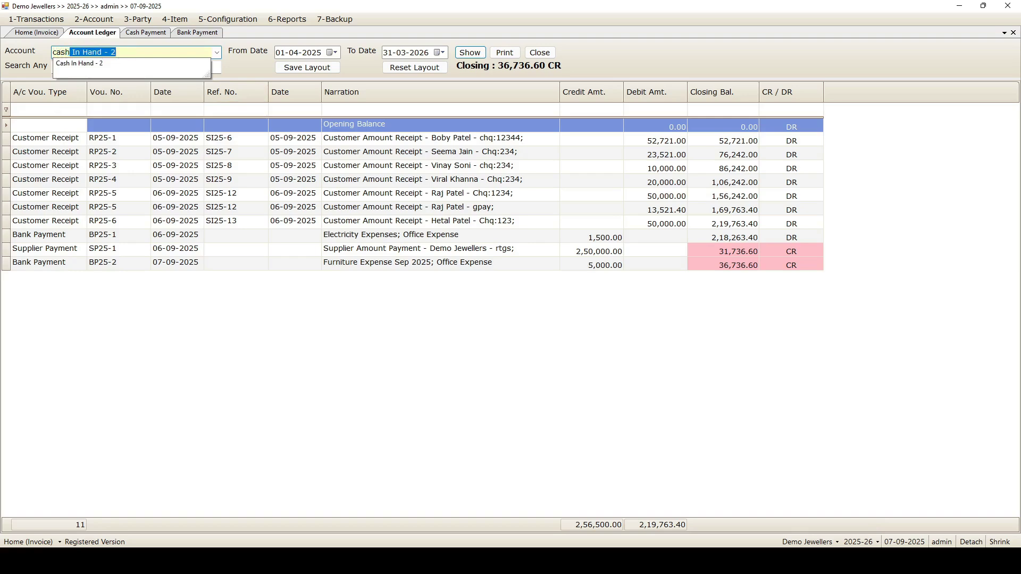
pyautogui.click(94, 64)
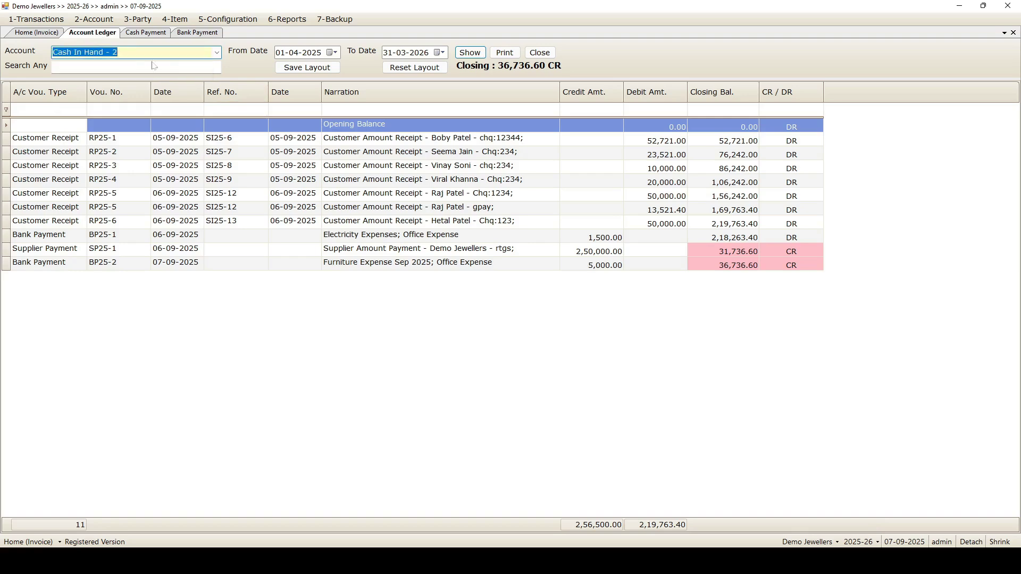
pyautogui.click(478, 50)
# Step: Review the Cash Payment and Bank Payment voucher lists, and return to the Cash In Hand ledger to look at its date range
pyautogui.click(156, 33)
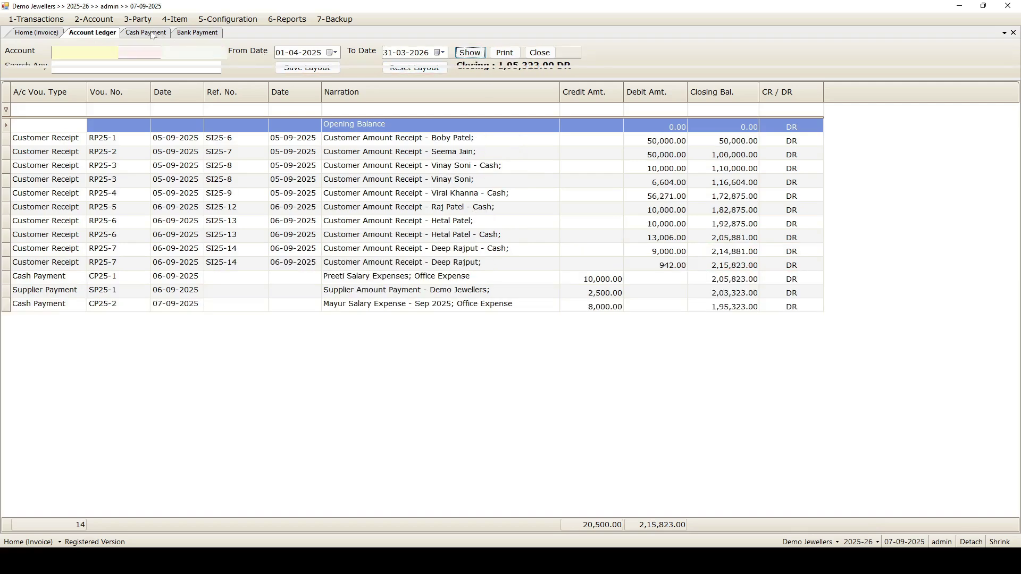
pyautogui.click(205, 34)
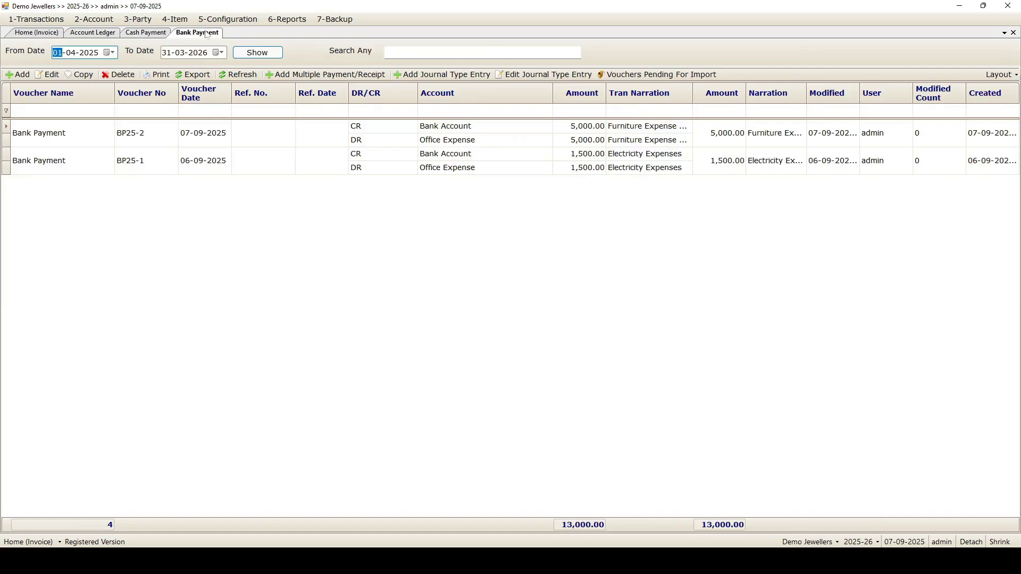
pyautogui.click(144, 33)
pyautogui.click(198, 33)
pyautogui.click(96, 33)
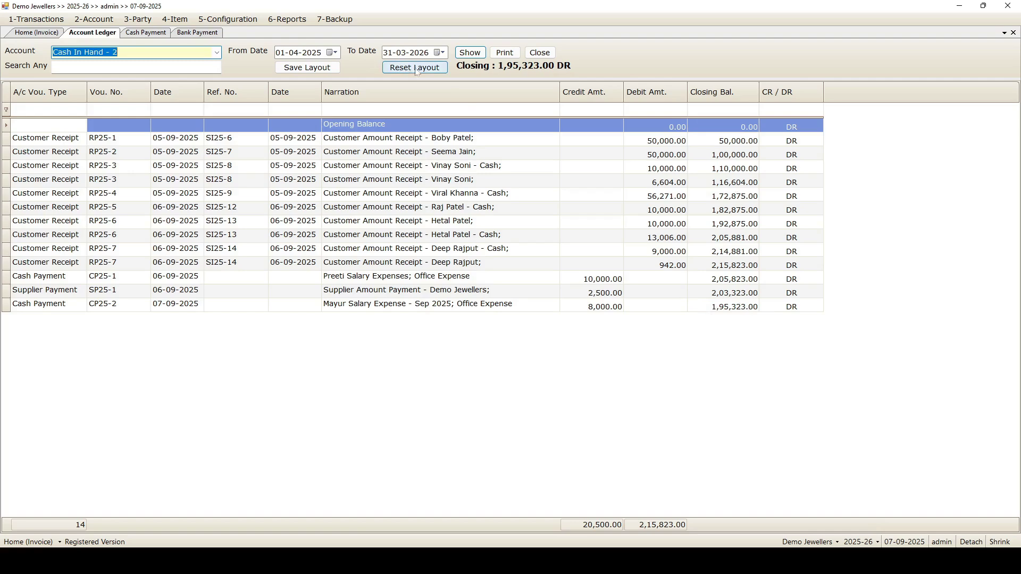
pyautogui.click(334, 53)
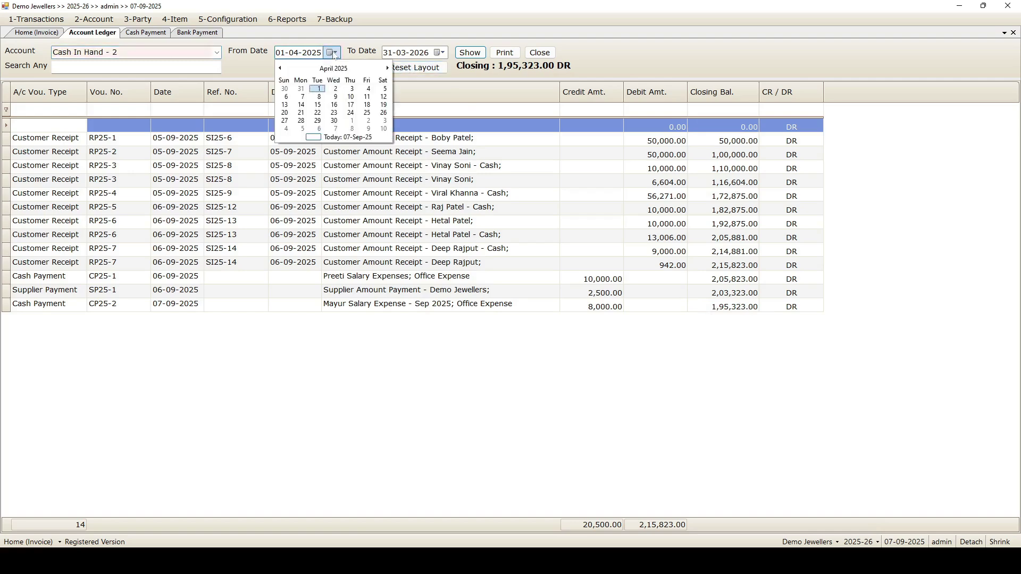
pyautogui.click(351, 53)
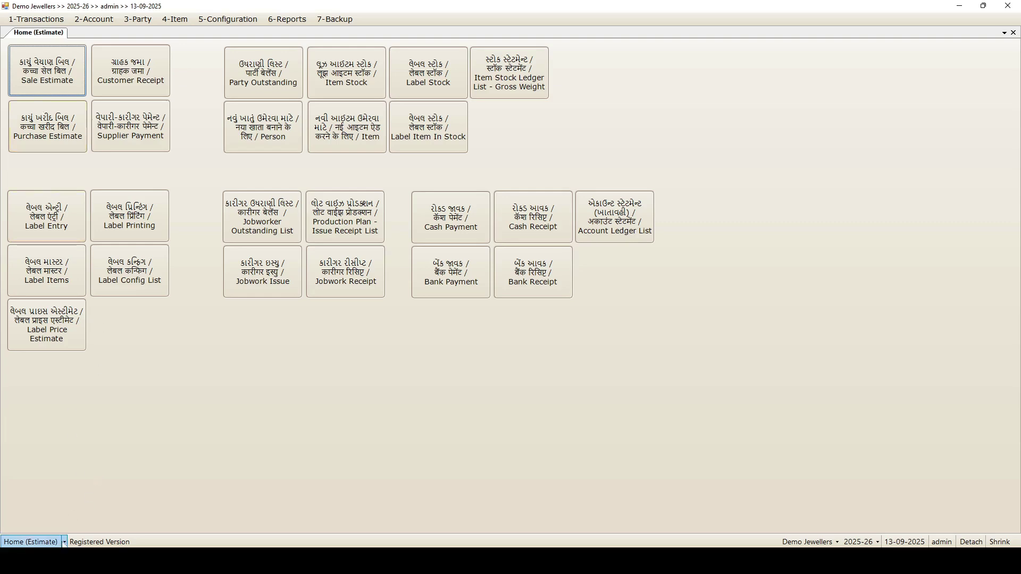
# Step: Switch the home screen from the Estimate layout to Home (Invoice)
pyautogui.click(64, 542)
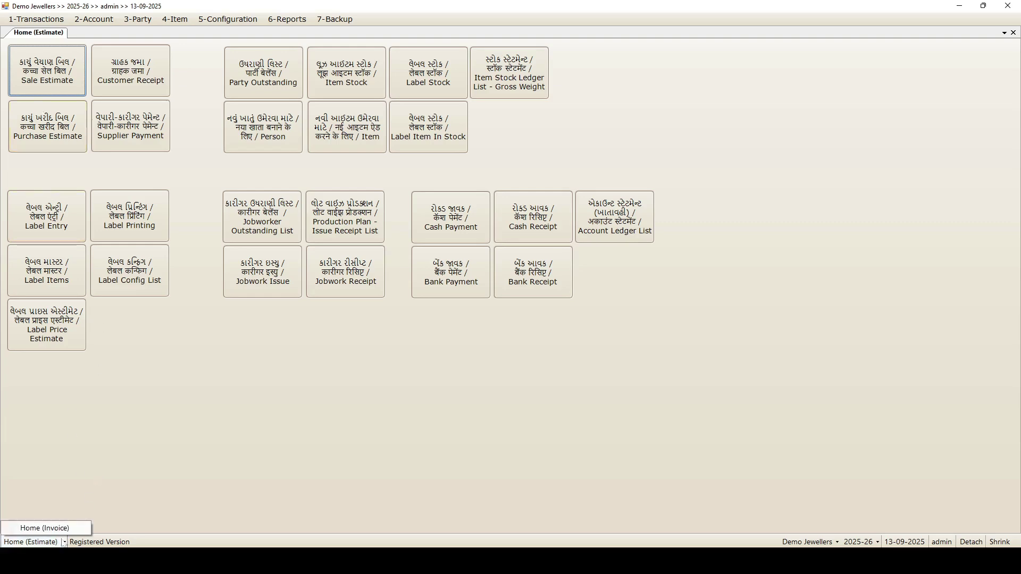
pyautogui.click(62, 528)
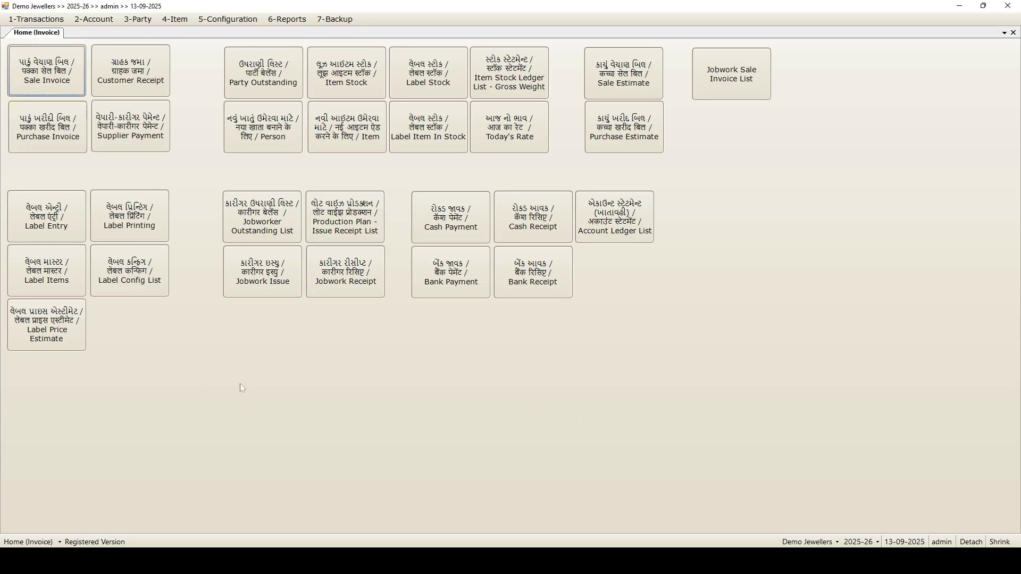
pyautogui.click(61, 543)
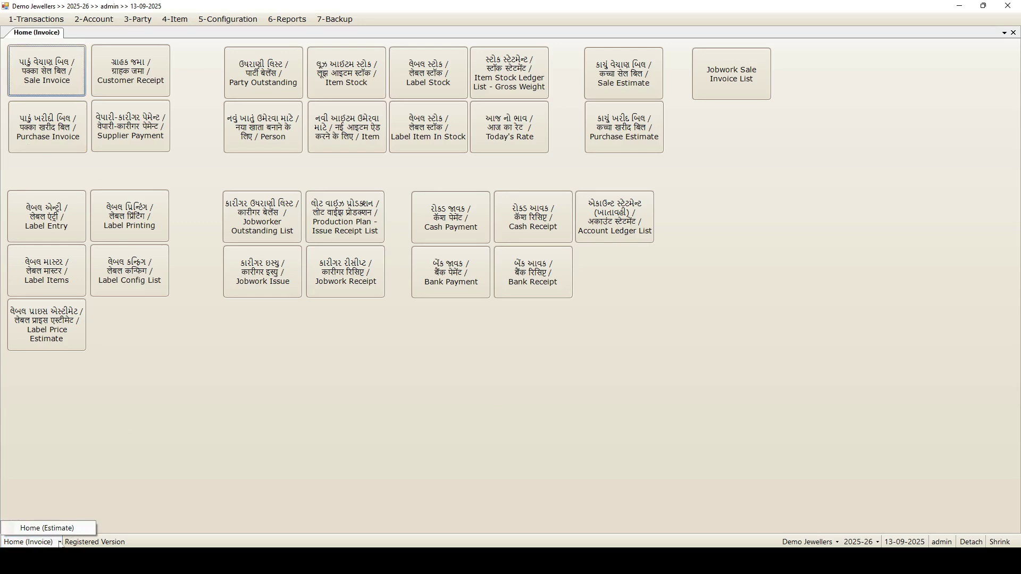
pyautogui.click(175, 395)
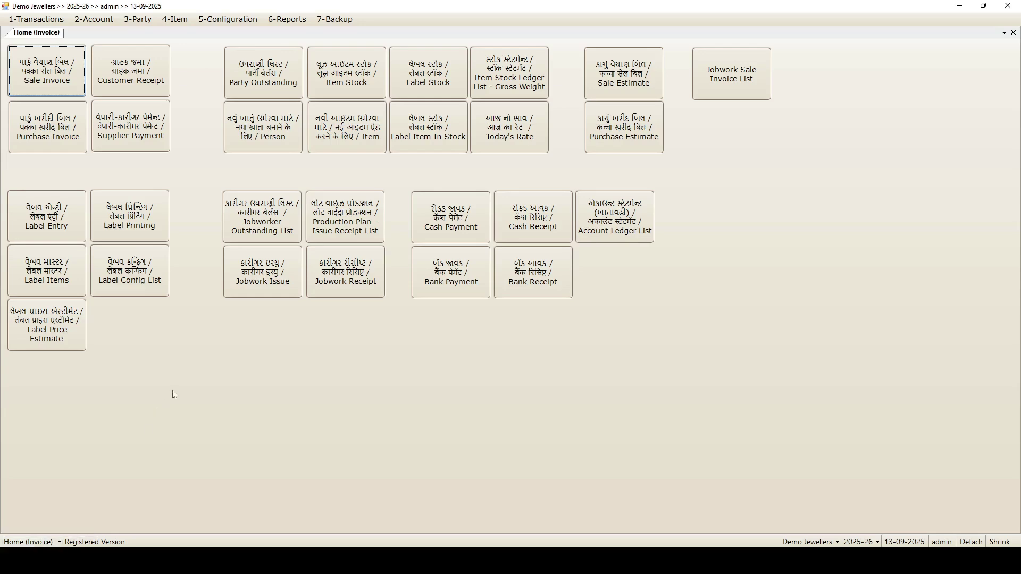
pyautogui.click(60, 543)
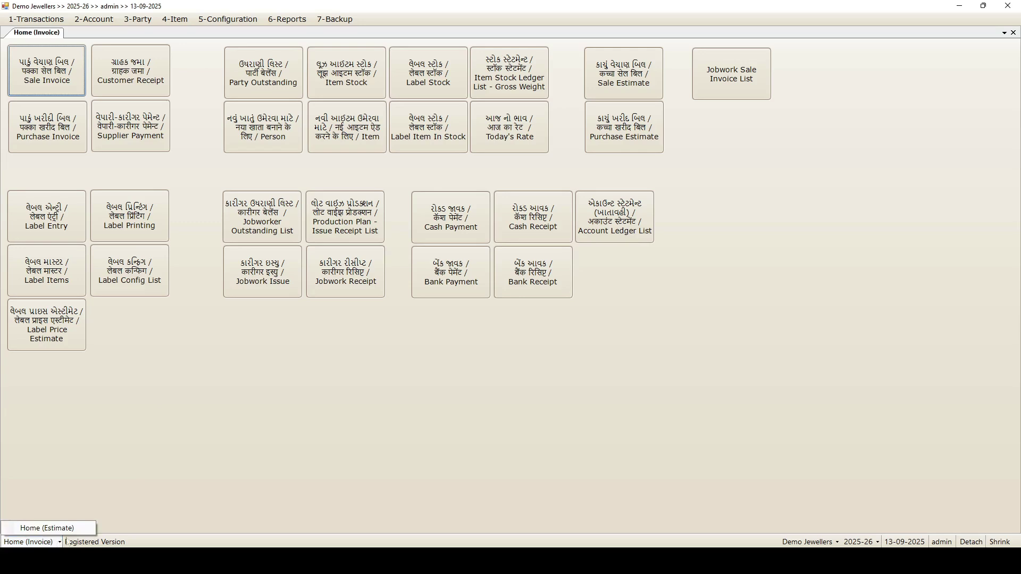
pyautogui.click(255, 431)
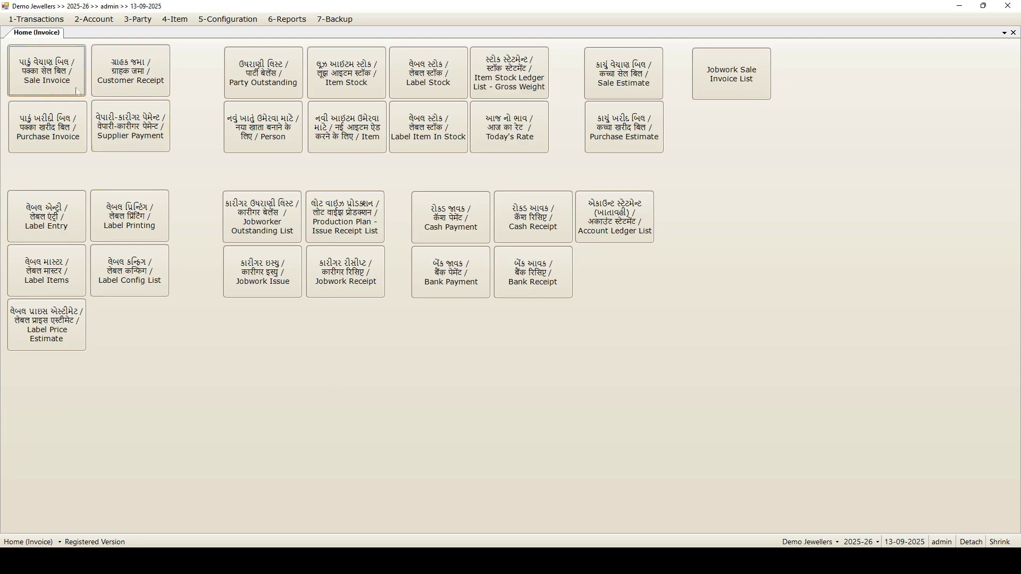
# Step: Start a new Sale Invoice with Demo Customer 1 - Ahmedabad as the customer
pyautogui.click(47, 70)
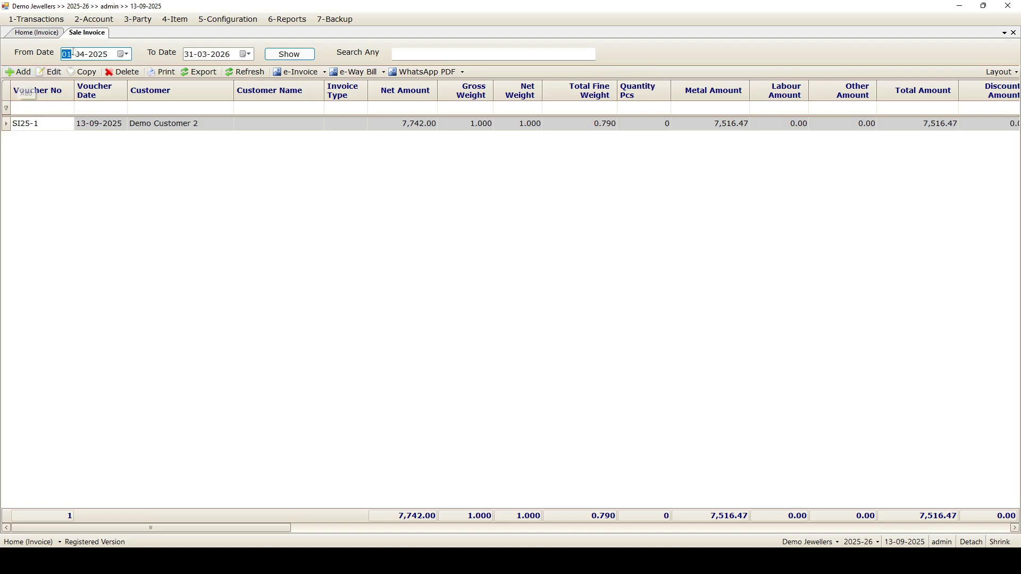
pyautogui.click(21, 72)
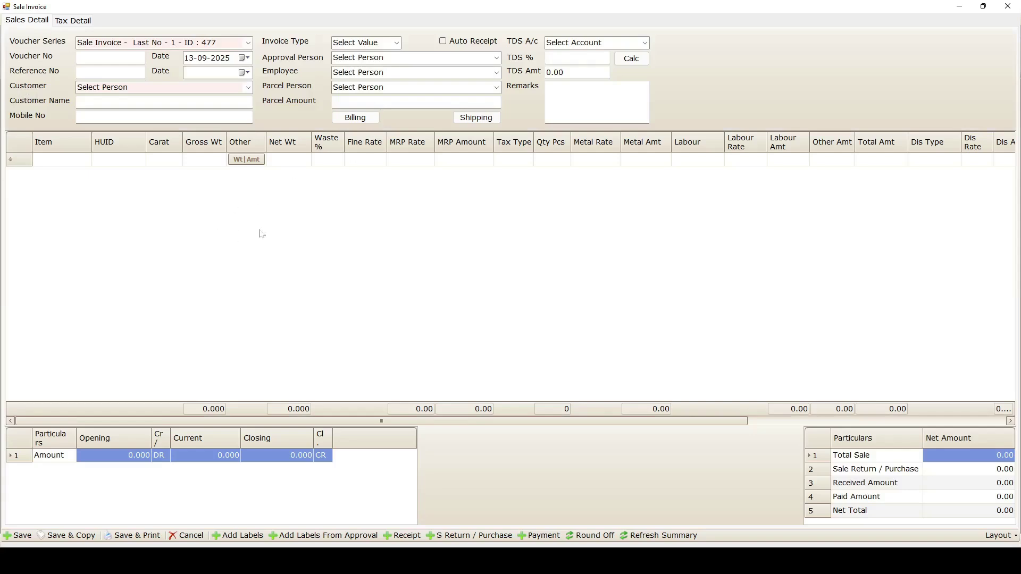
pyautogui.click(248, 87)
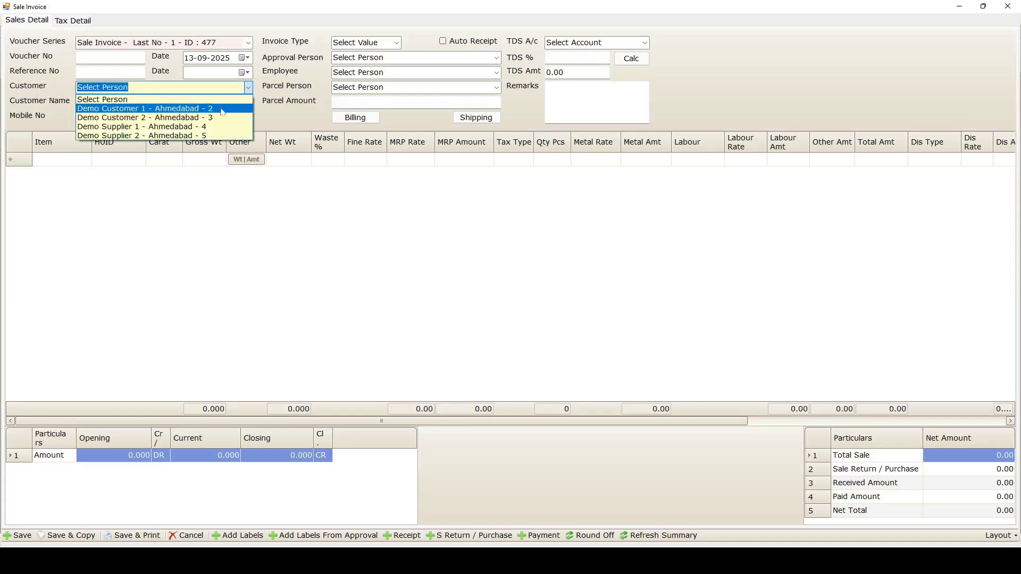
pyautogui.click(227, 112)
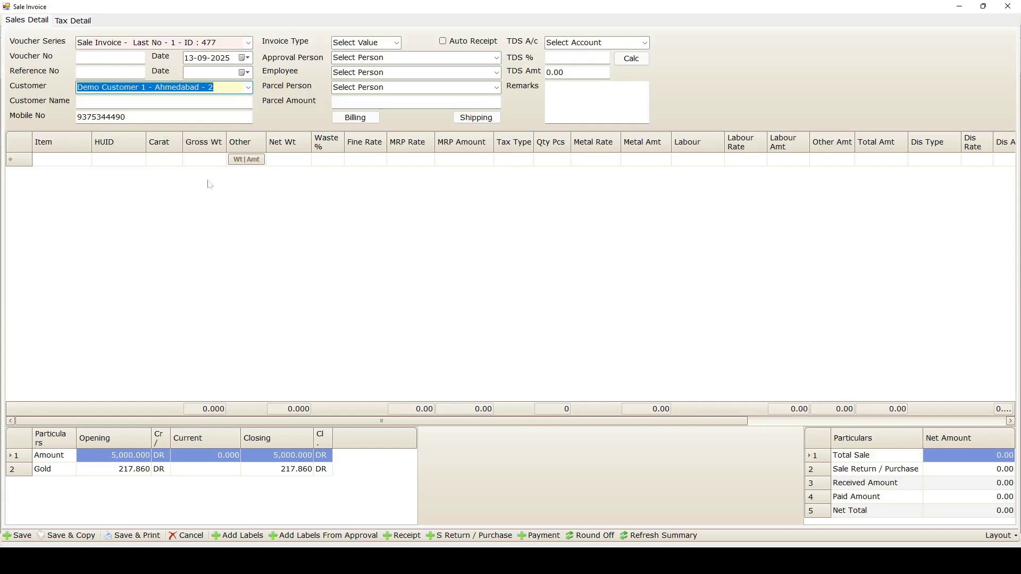
pyautogui.press('Return')
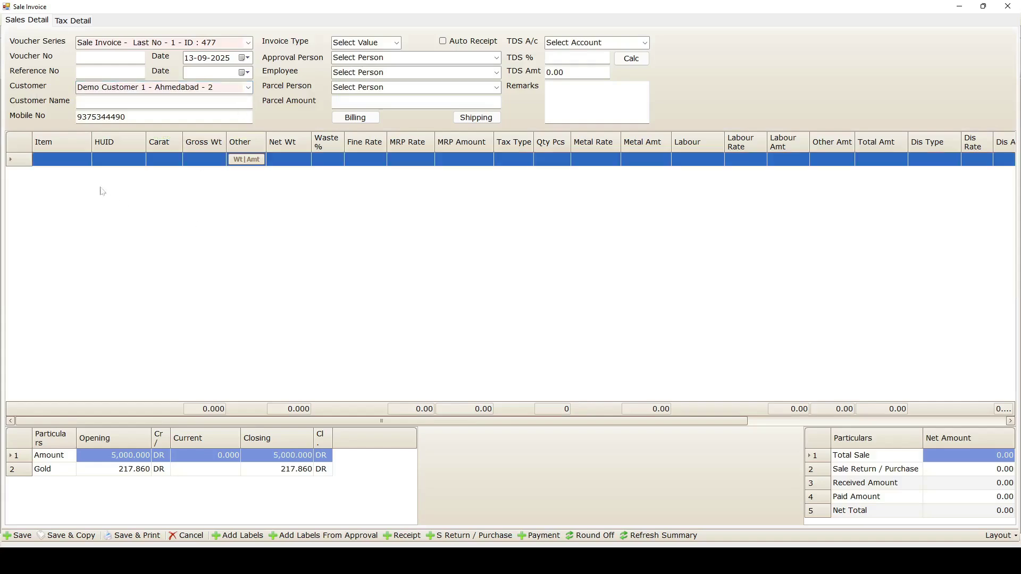
# Step: Add the 18 CT Gold Ornaments item to the invoice with a gross weight of 10
pyautogui.click(72, 162)
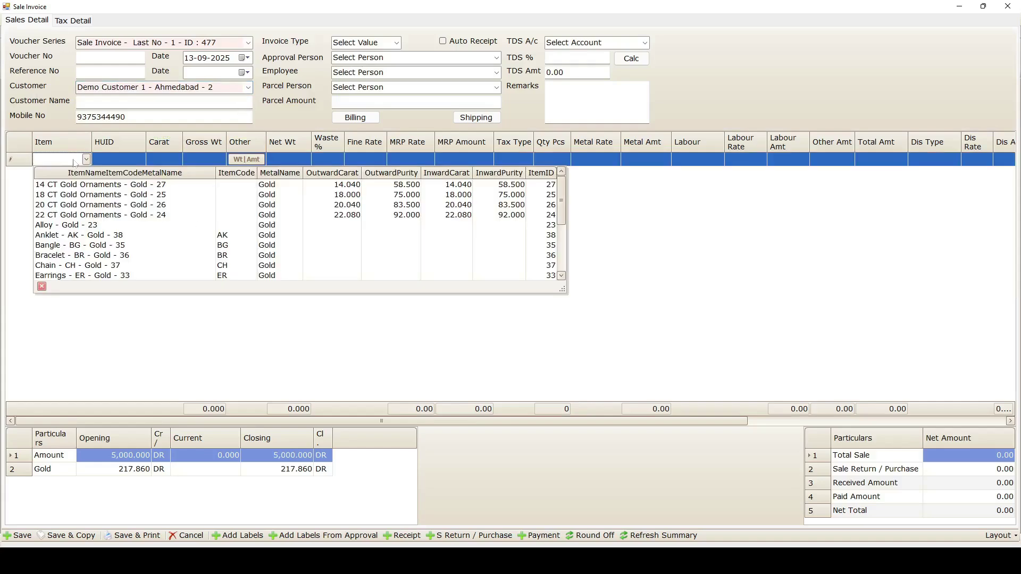
pyautogui.click(77, 197)
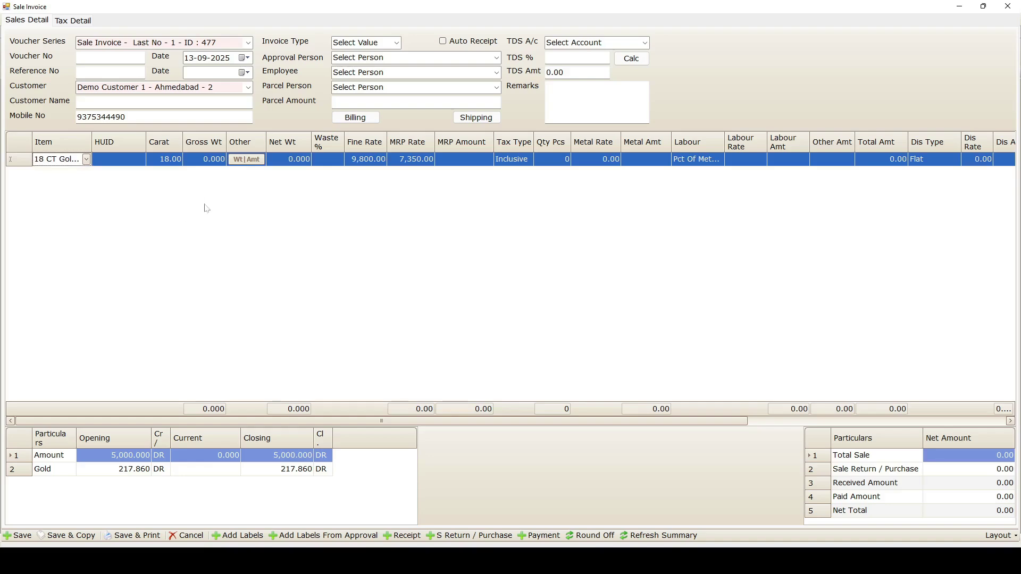
pyautogui.click(205, 159)
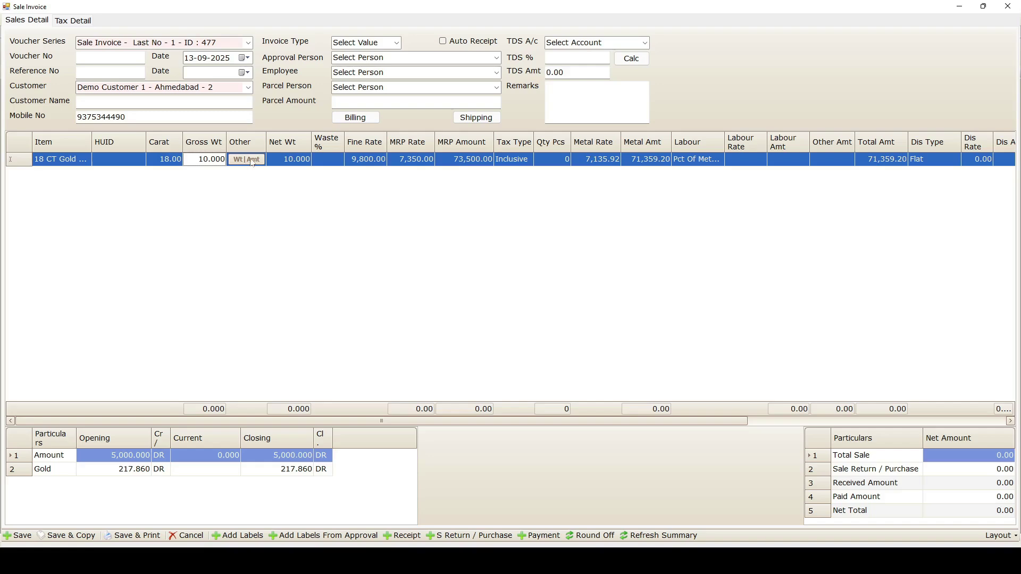
# Step: Set the item's waste to 4% and its fine rate to 10,000, and save the invoice with a print preview
pyautogui.click(328, 161)
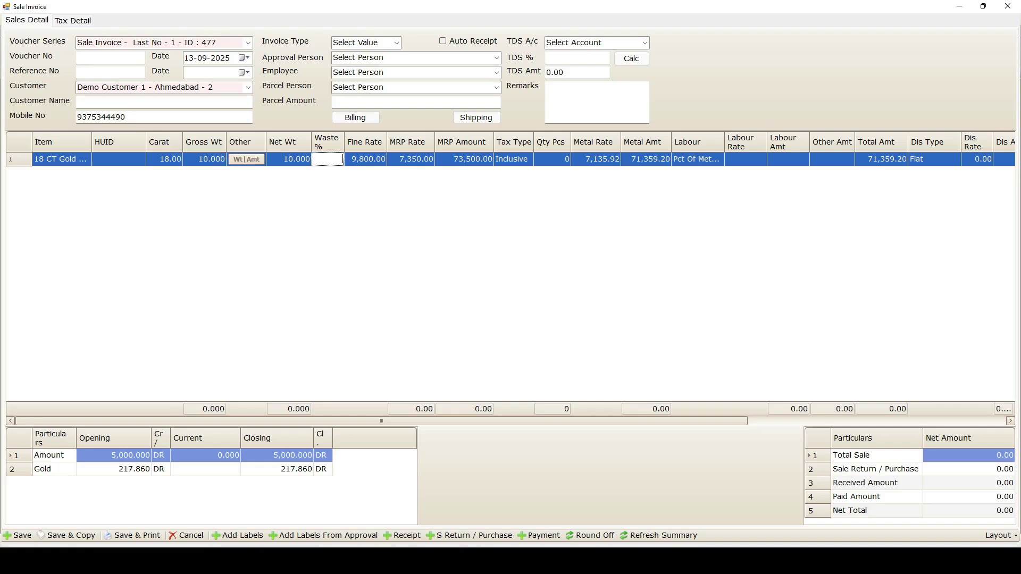
pyautogui.write('4')
pyautogui.click(357, 161)
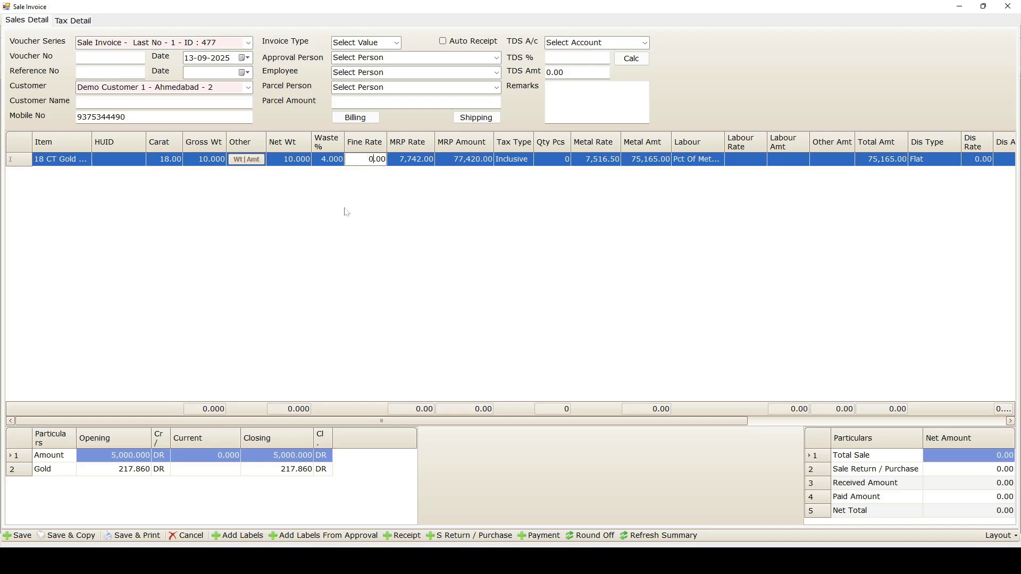
pyautogui.write('100')
pyautogui.moveTo(595, 421); pyautogui.dragTo(512, 392)
pyautogui.click(267, 497)
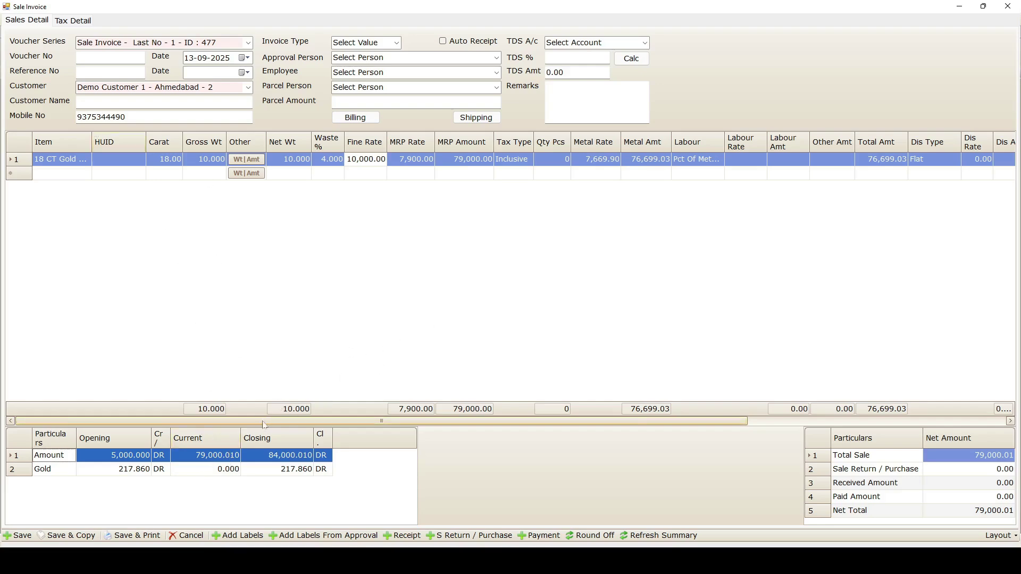
pyautogui.click(133, 537)
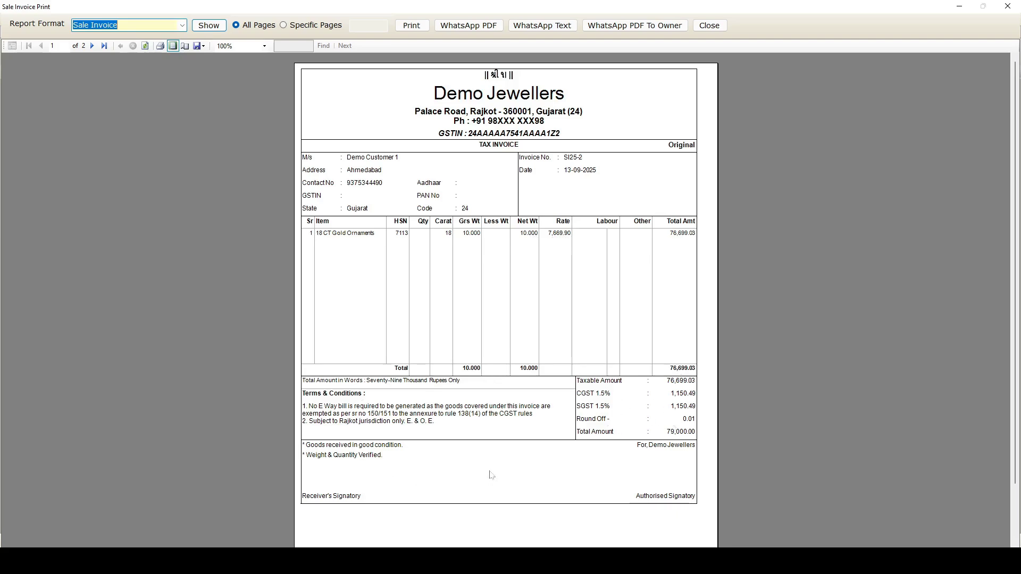
# Step: Preview the invoice in the Address Print format and switch the preview back to the Sale Invoice format
pyautogui.click(182, 26)
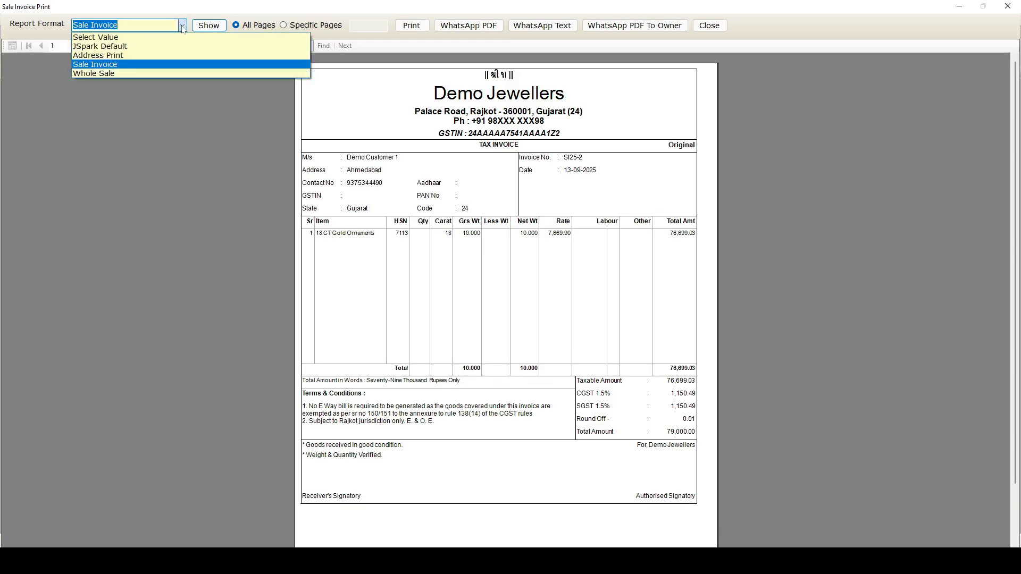
pyautogui.click(119, 58)
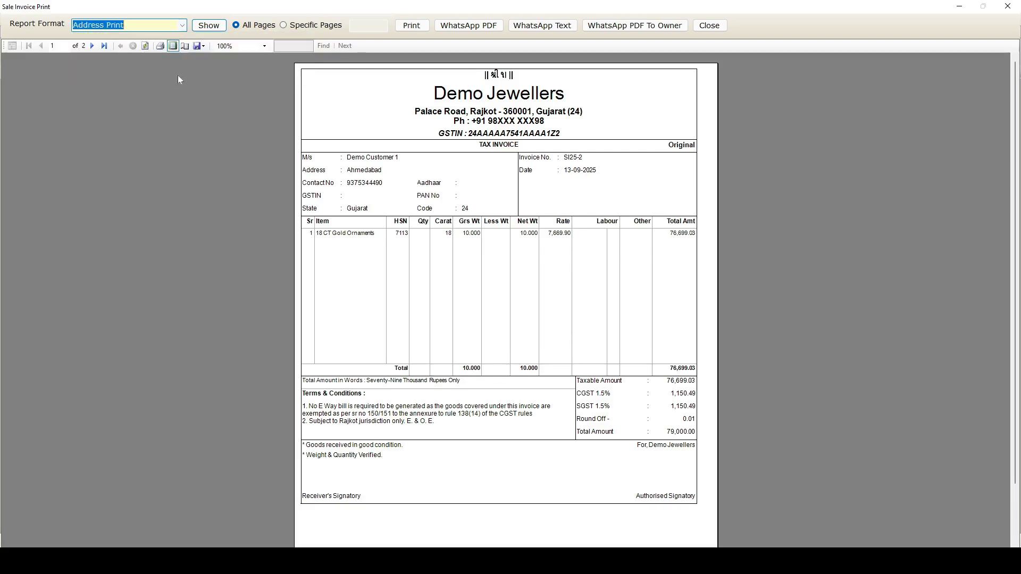
pyautogui.click(214, 25)
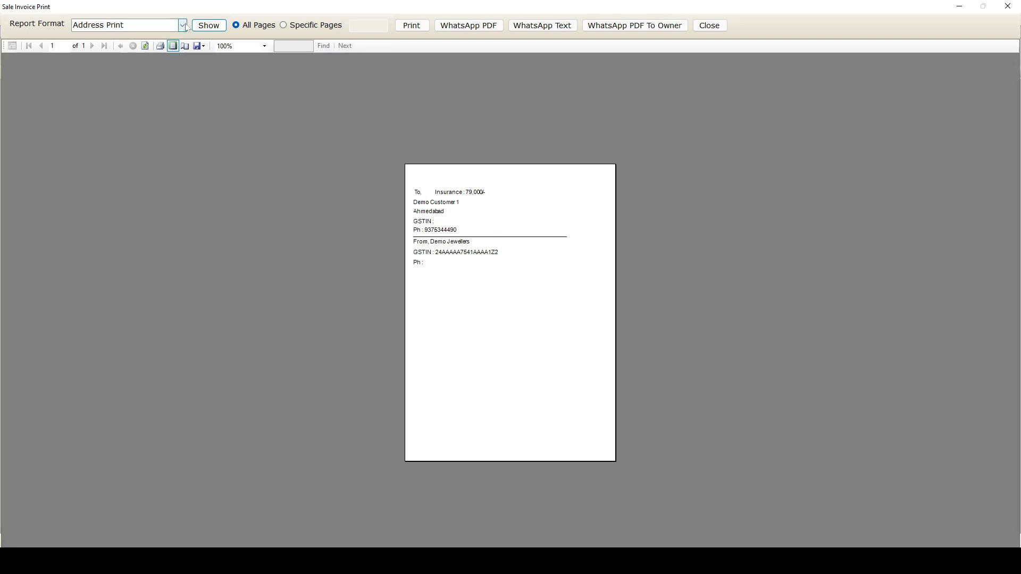
pyautogui.click(180, 26)
pyautogui.click(130, 64)
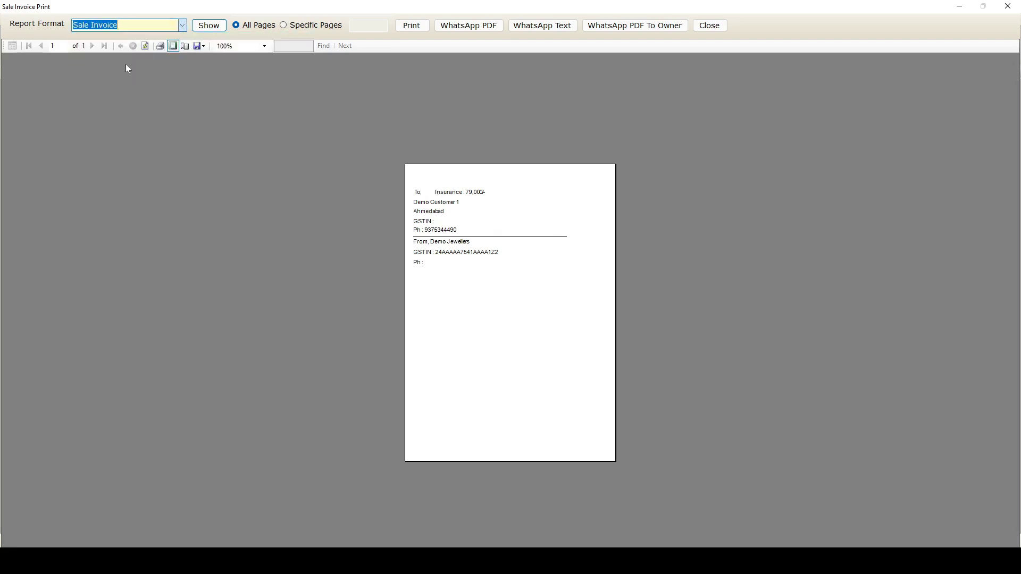
pyautogui.click(209, 26)
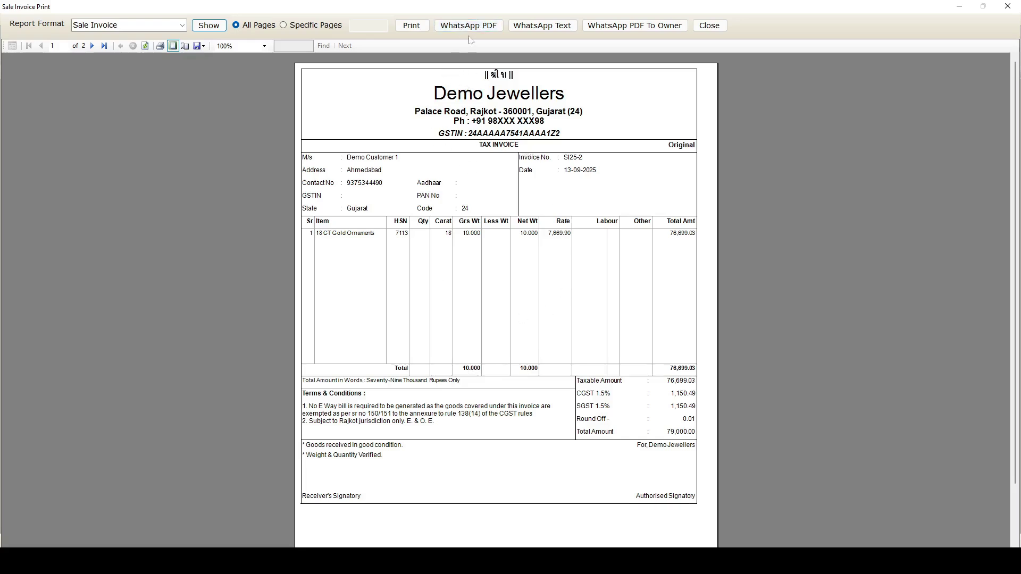
# Step: View the export formats offered for the previewed invoice, then close the preview and return to the Sale Invoice list
pyautogui.click(203, 46)
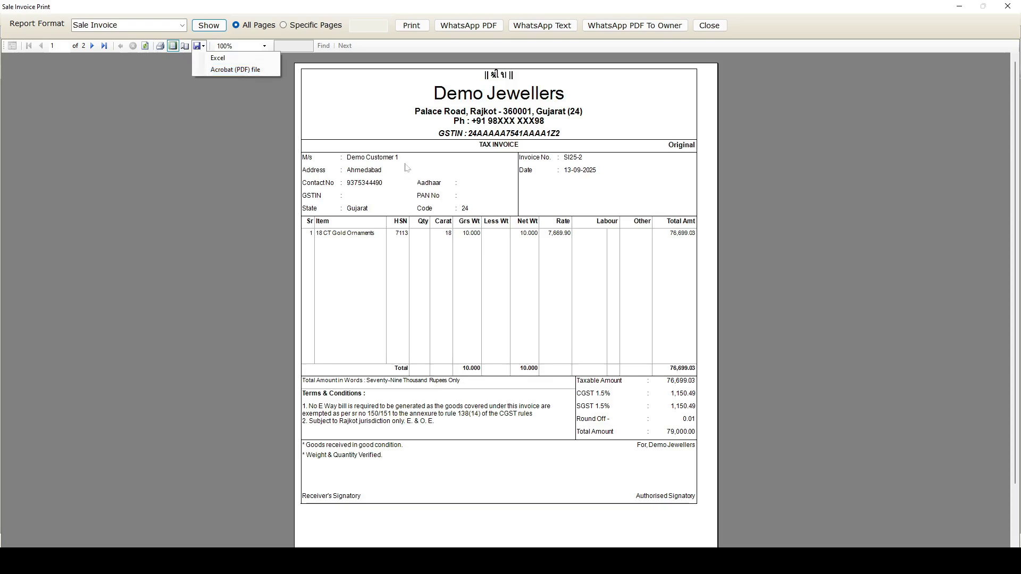
pyautogui.click(481, 158)
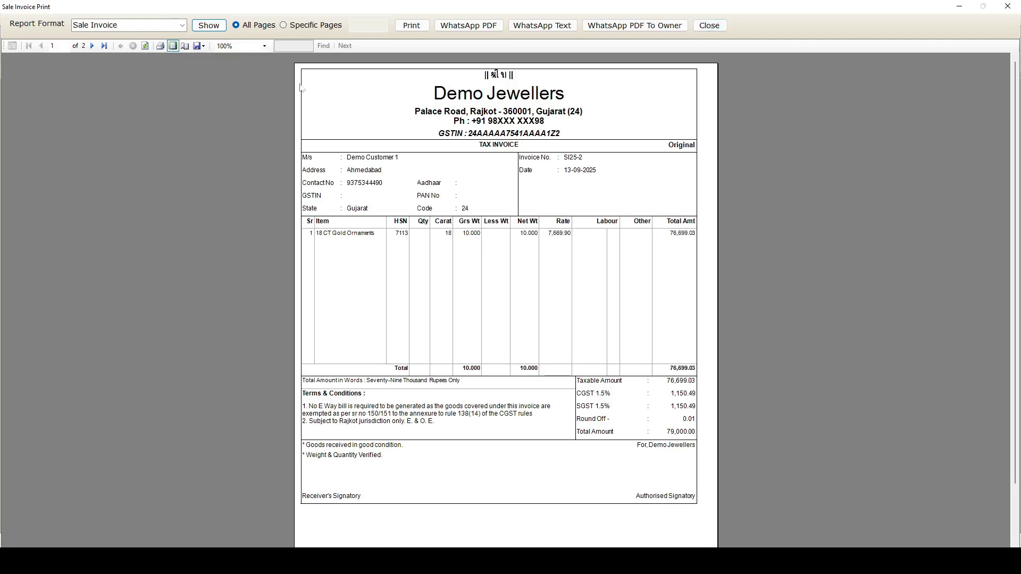
pyautogui.click(709, 26)
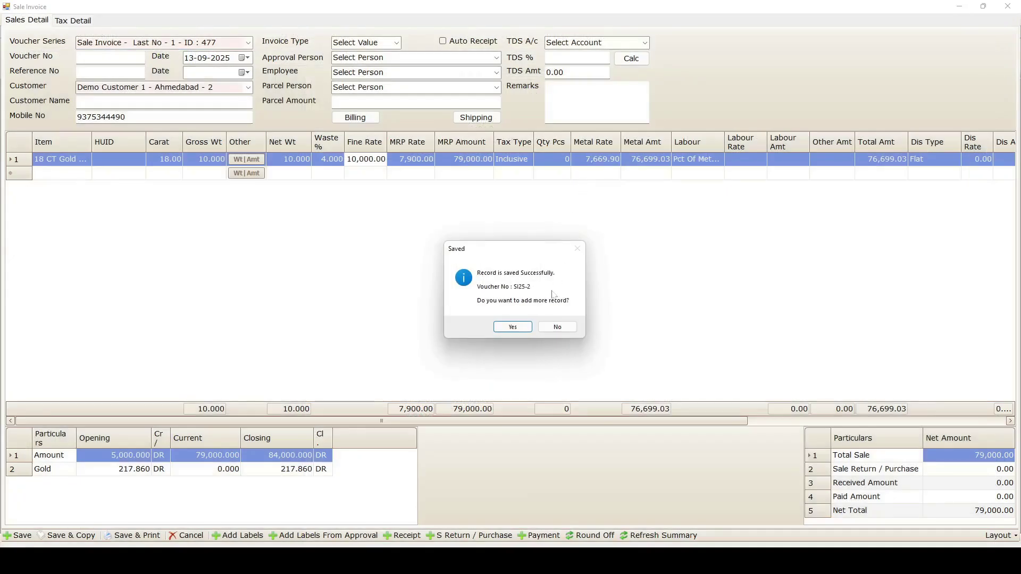
pyautogui.click(513, 327)
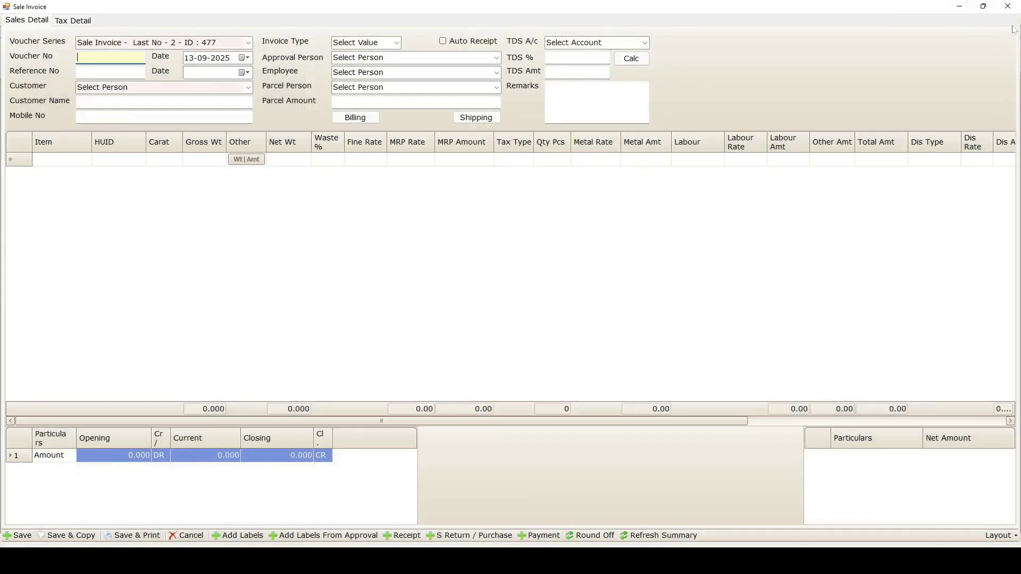
pyautogui.click(1008, 6)
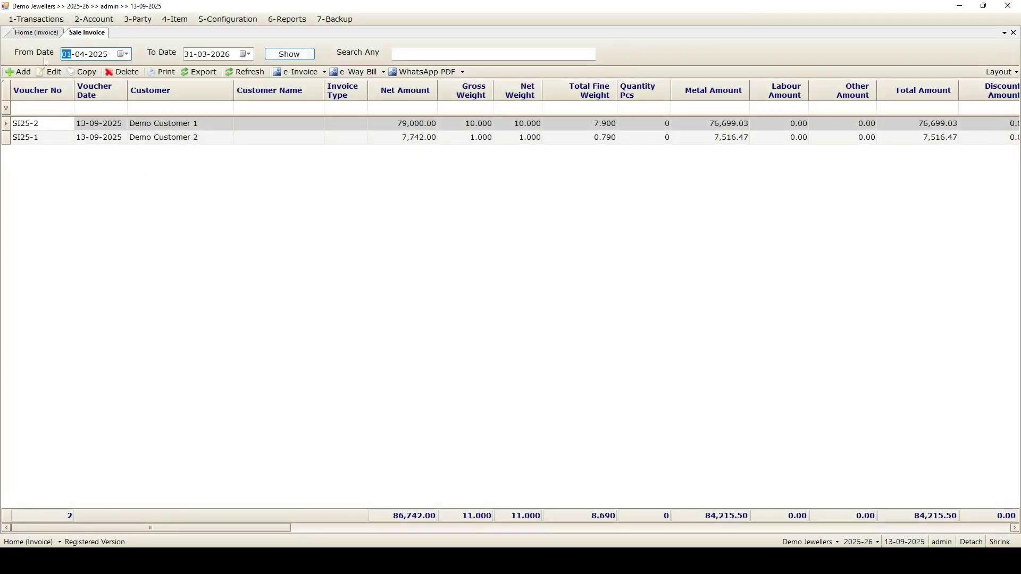
# Step: Start a new Sale Invoice for Demo Customer 2 - Ahmedabad and add the 18 CT Gold Ornaments item
pyautogui.click(19, 72)
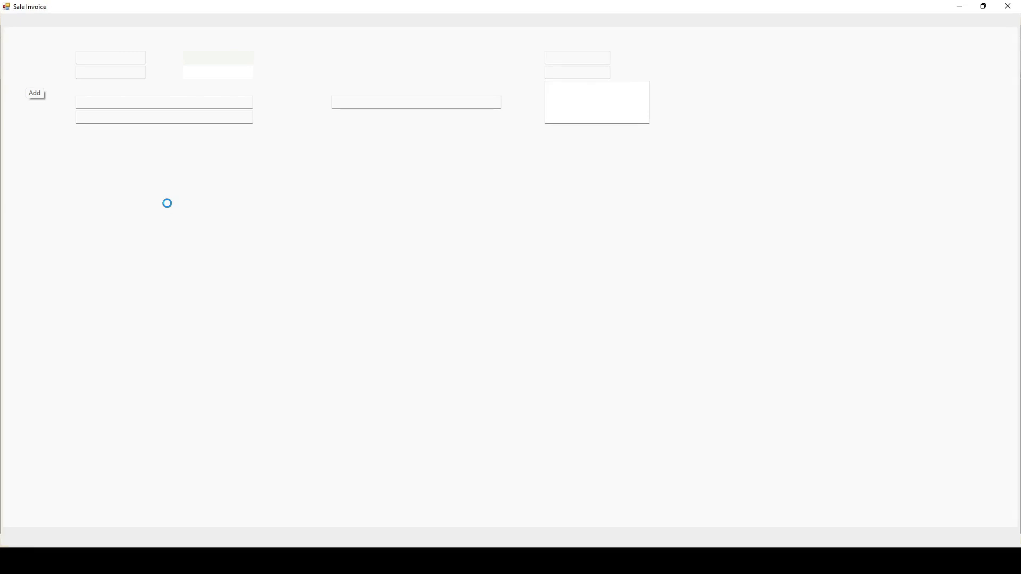
pyautogui.click(251, 92)
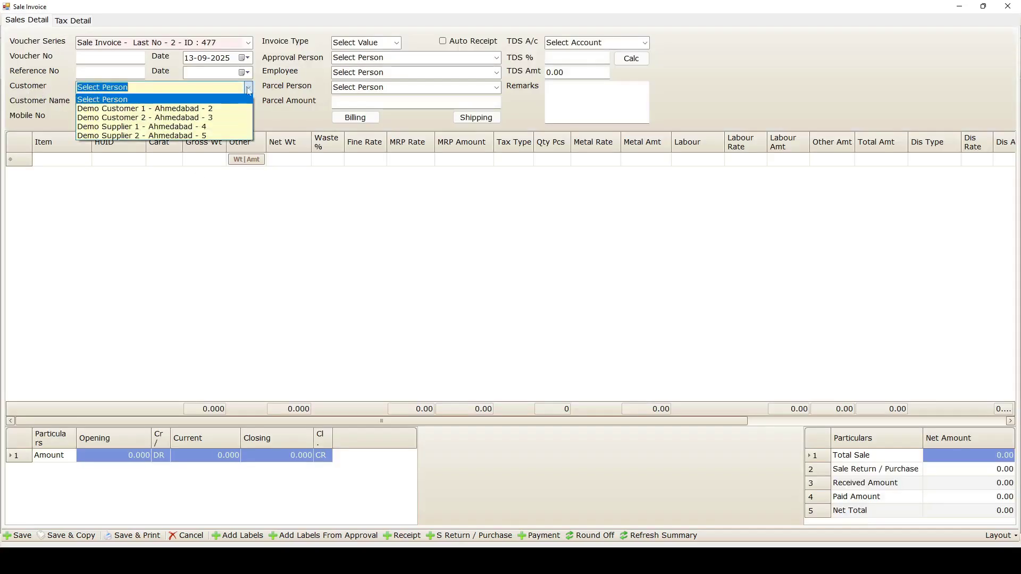
pyautogui.click(234, 119)
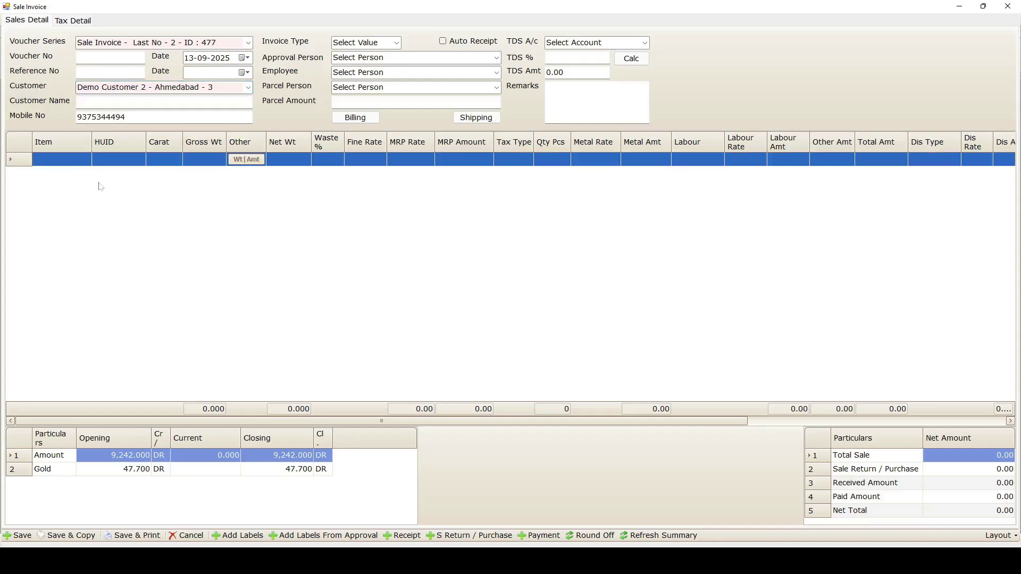
pyautogui.click(83, 160)
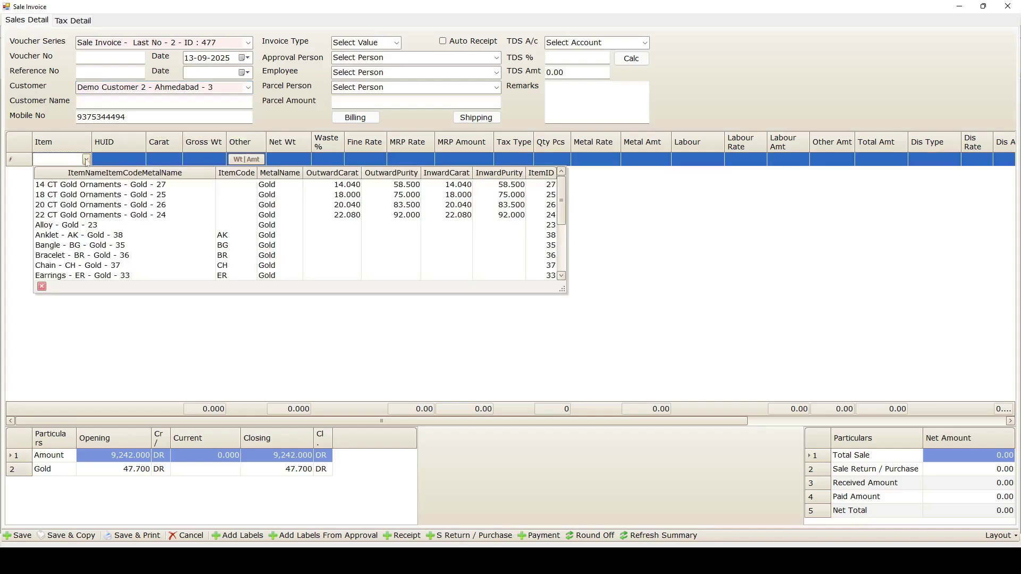
pyautogui.click(80, 196)
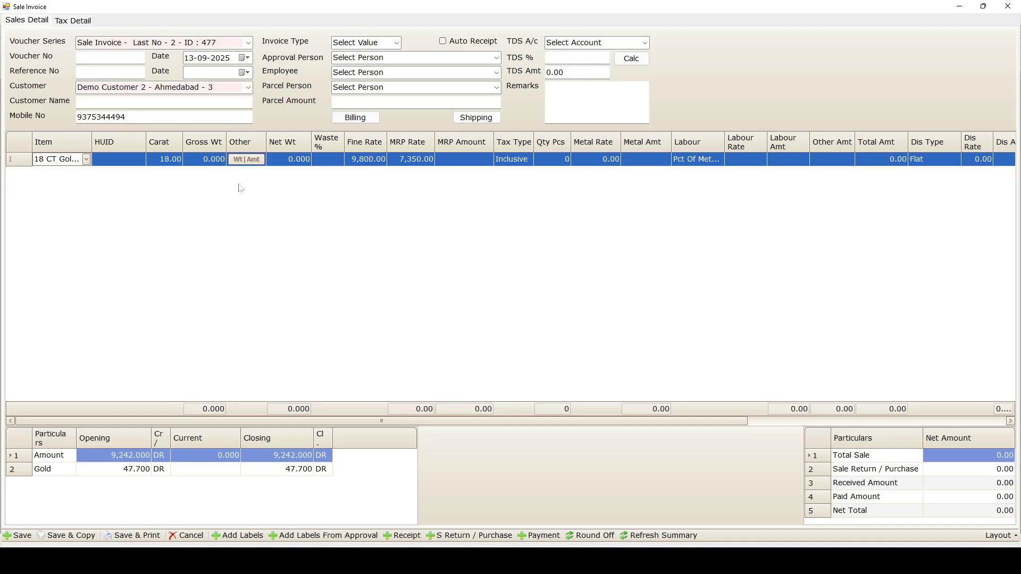
# Step: Set the gold item's waste to 4% and its fine rate to 10,000
pyautogui.click(328, 162)
pyautogui.write('4')
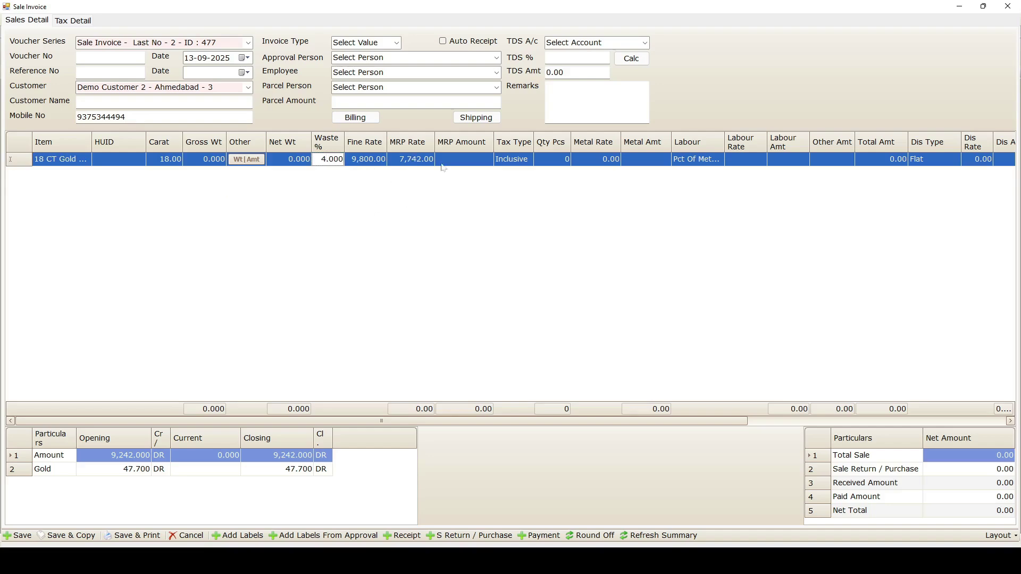
pyautogui.click(359, 161)
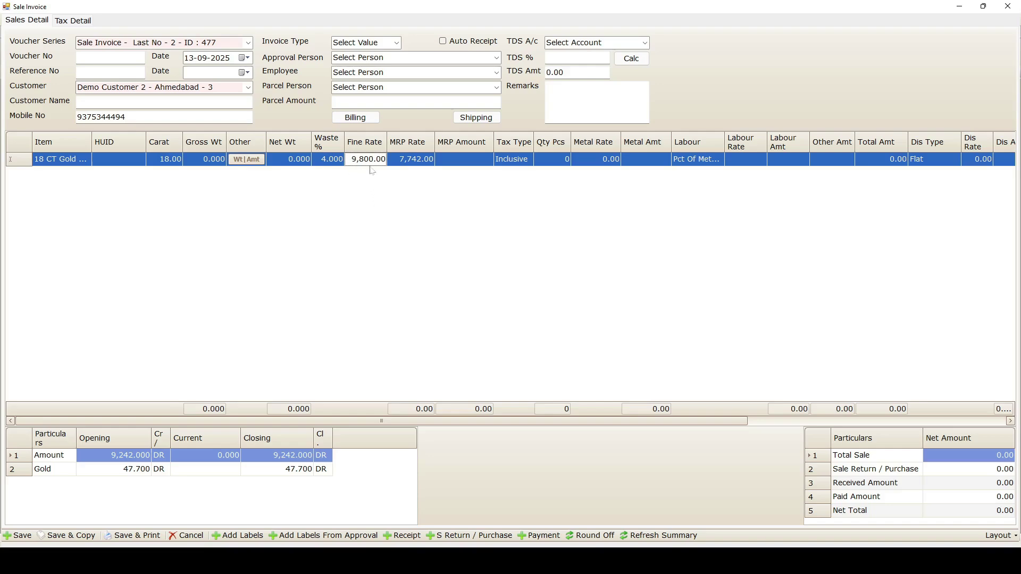
pyautogui.press('Delete')
pyautogui.press('Delete')
pyautogui.press('Delete')
pyautogui.write('10,000')
pyautogui.click(359, 194)
# Step: Enter an MRP amount of 2,00,000 for the item and save the invoice with a print preview
pyautogui.click(461, 160)
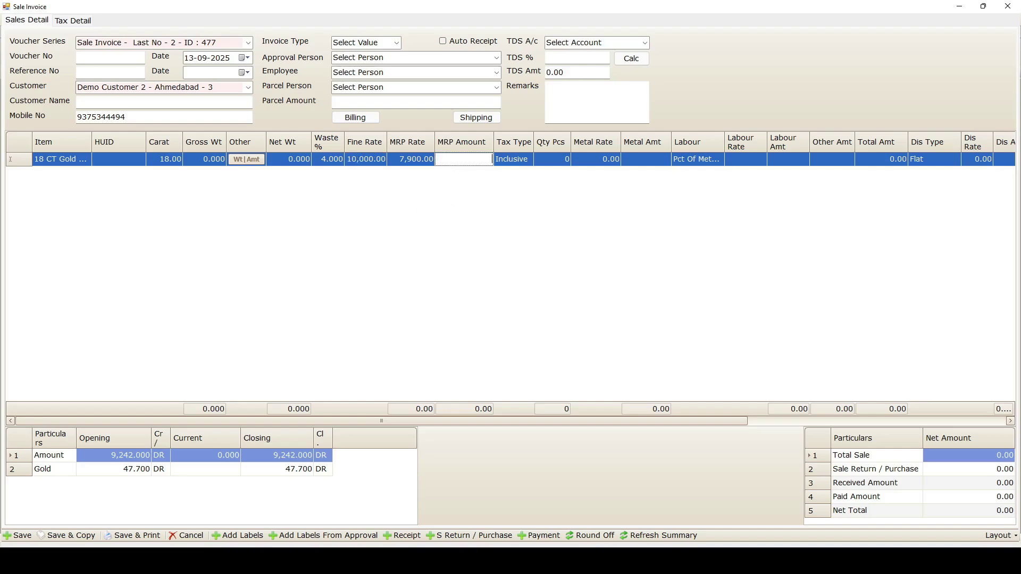
pyautogui.write('2,00,000.00')
pyautogui.press('Return')
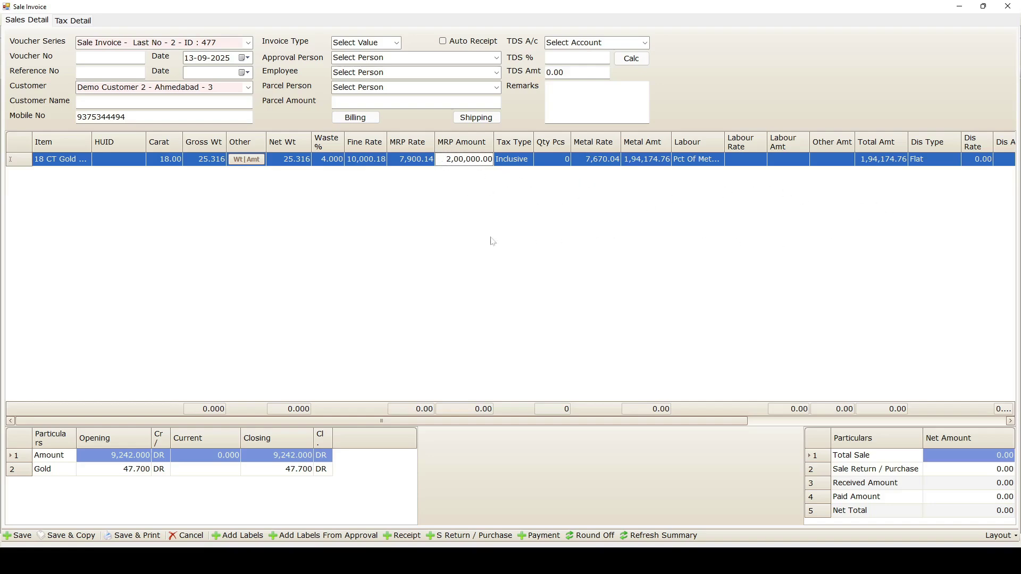
pyautogui.click(325, 505)
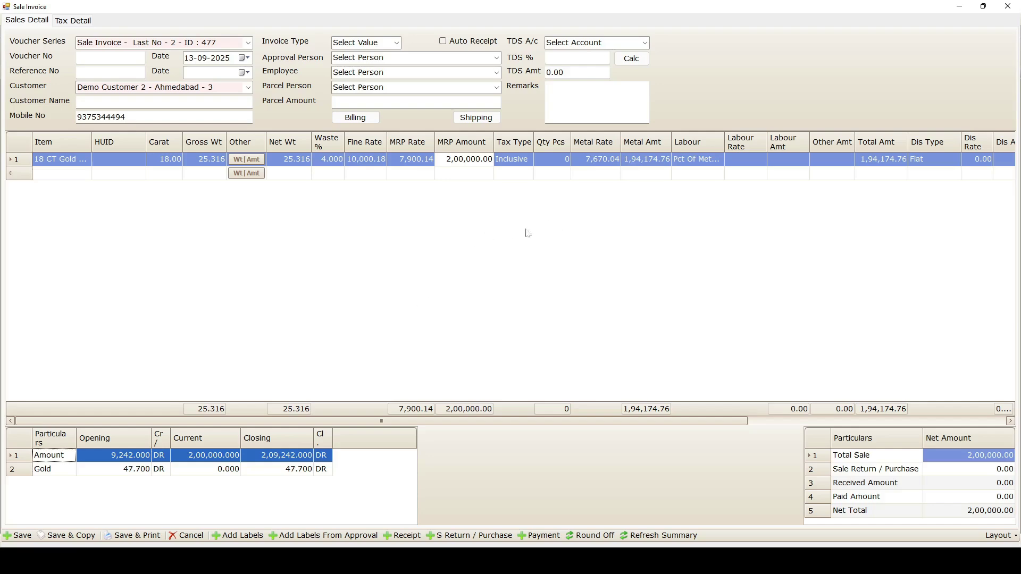
pyautogui.click(417, 263)
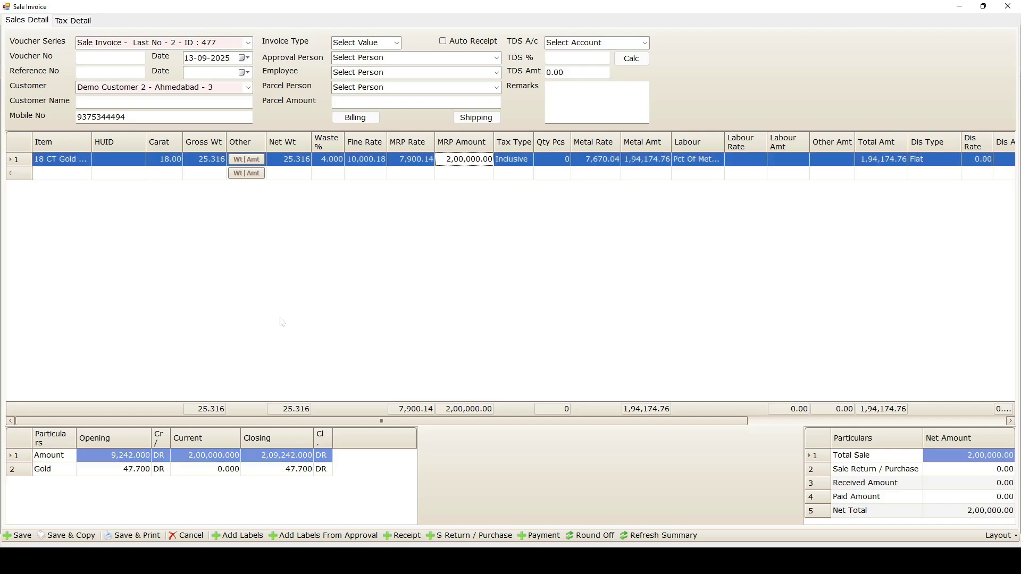
pyautogui.click(132, 536)
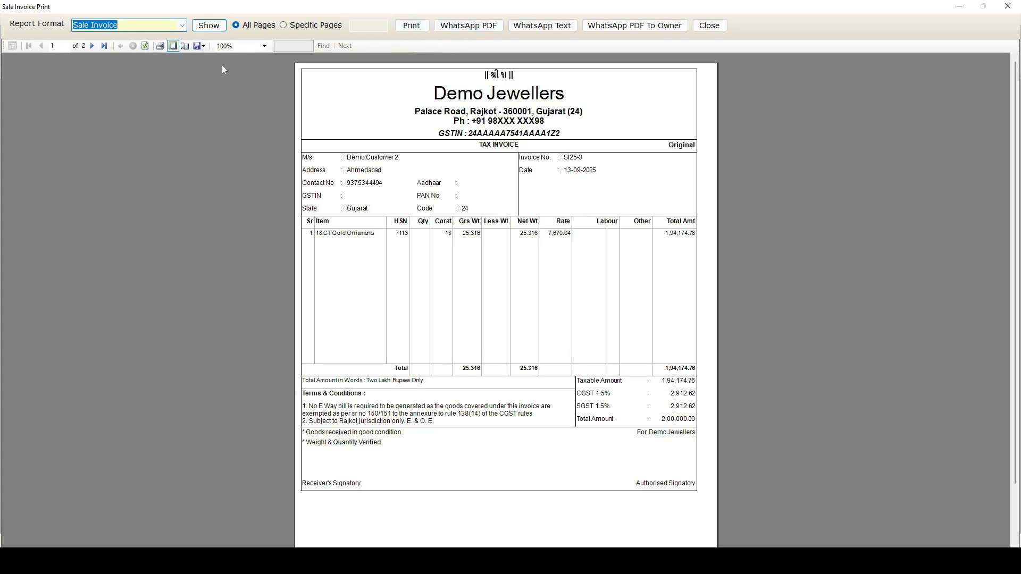
# Step: Check the preview's export formats and display the invoice in the Address Print and Whole Sale report formats
pyautogui.click(204, 47)
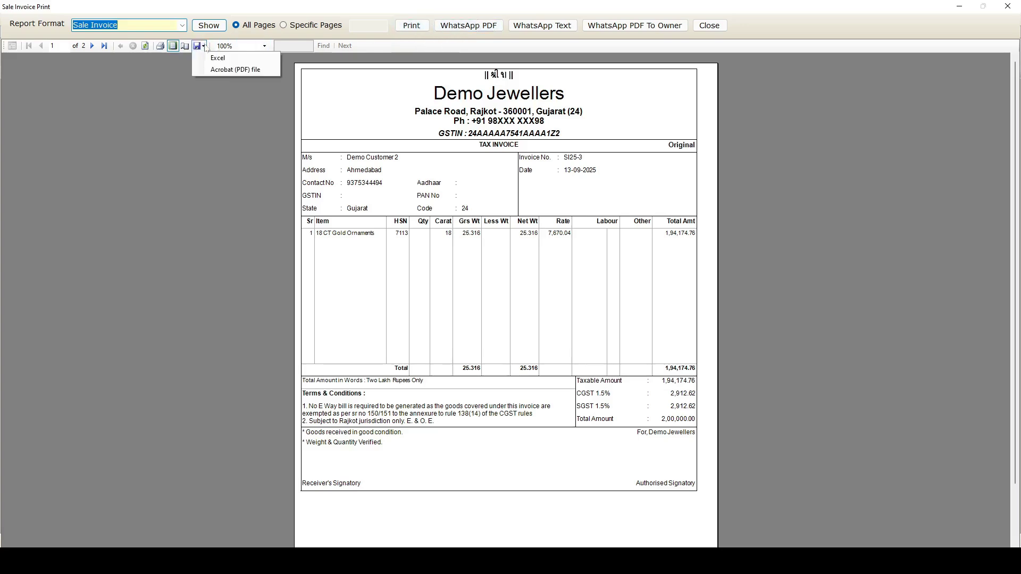
pyautogui.click(428, 175)
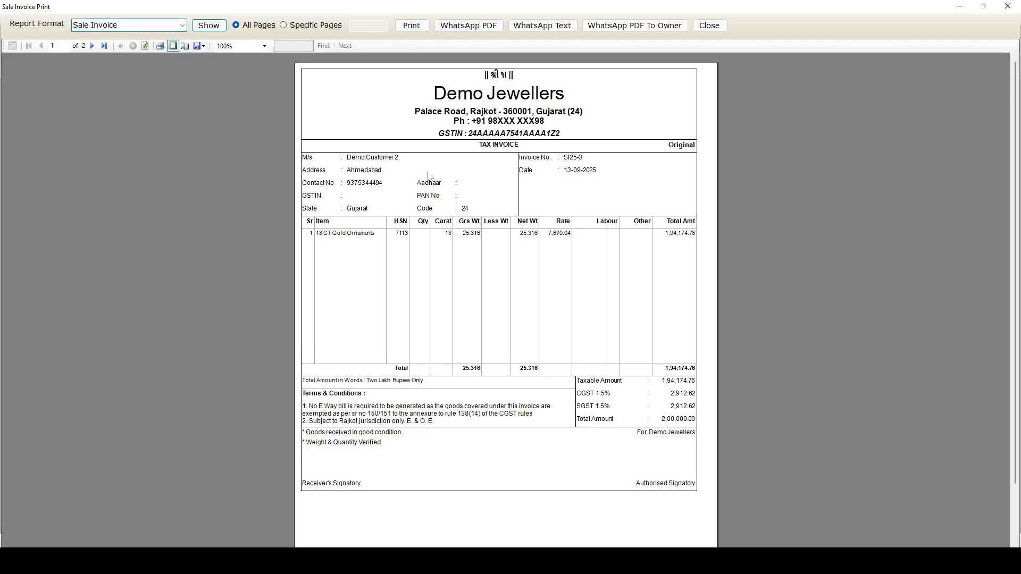
pyautogui.click(182, 26)
pyautogui.click(199, 55)
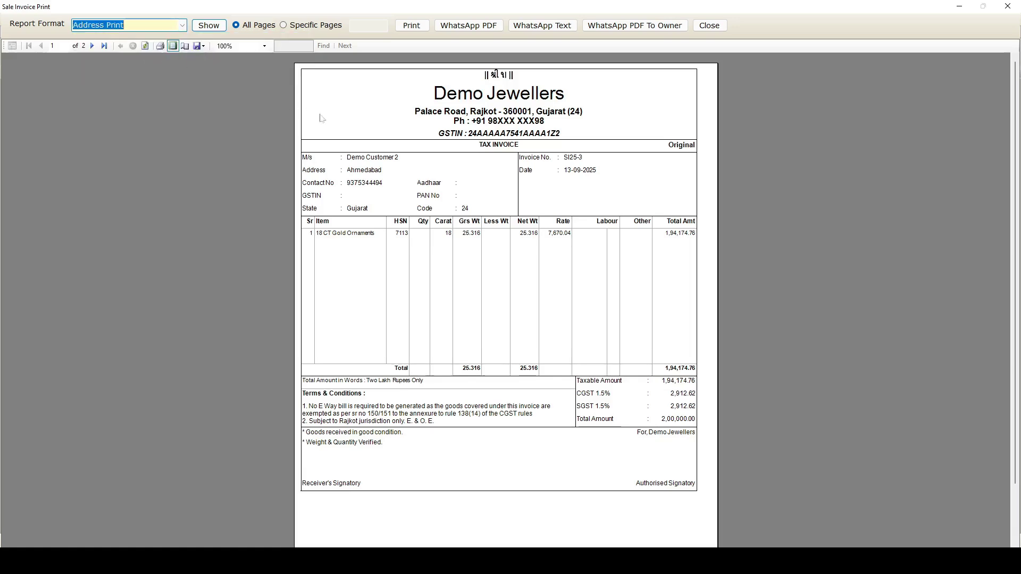
pyautogui.click(222, 30)
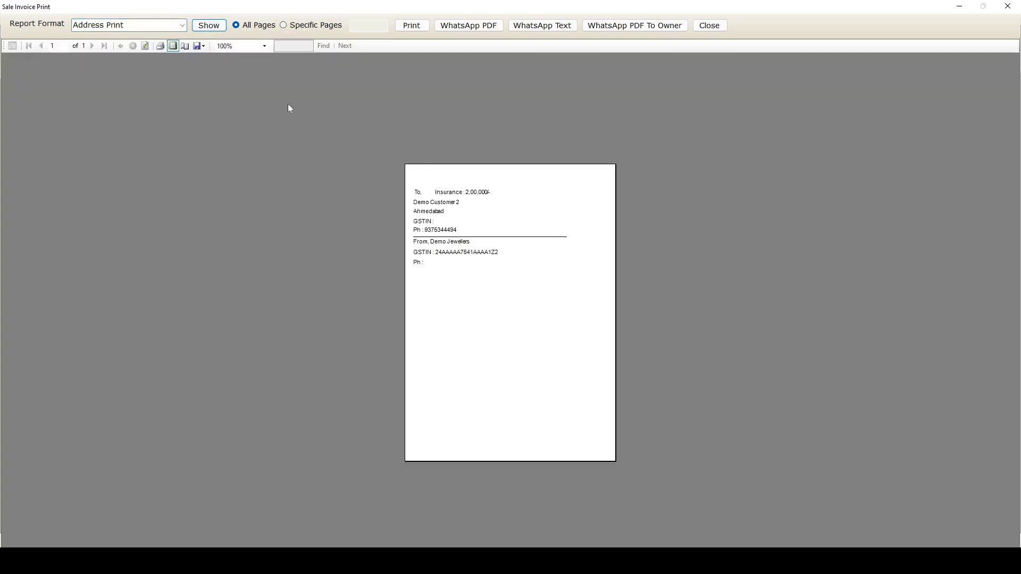
pyautogui.click(183, 25)
pyautogui.click(131, 72)
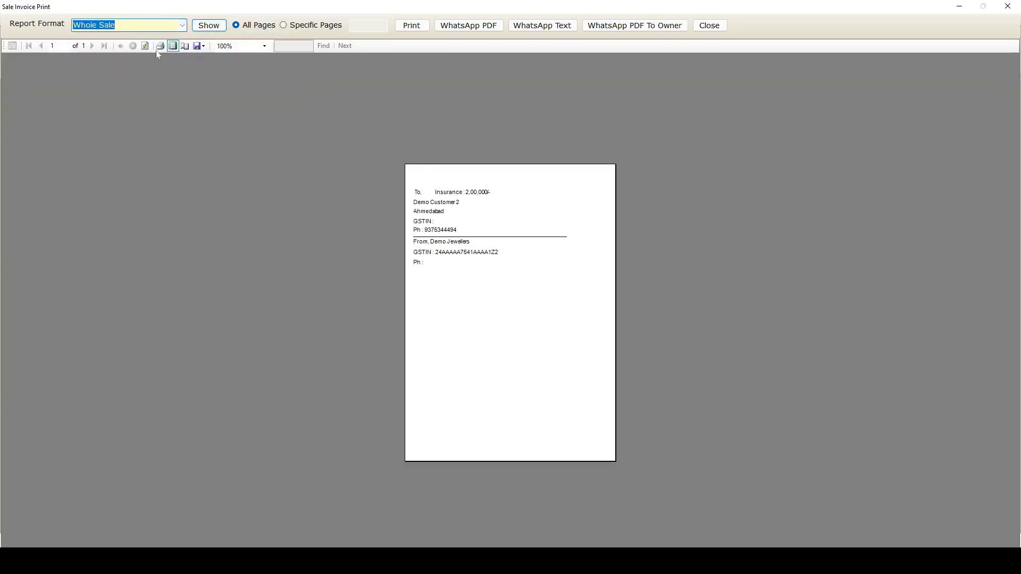
pyautogui.click(208, 25)
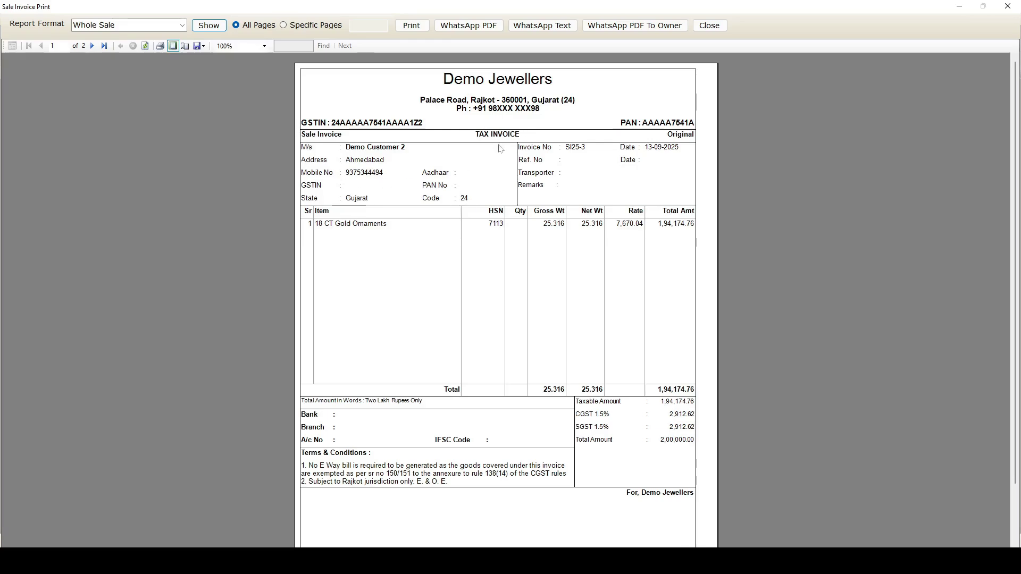
# Step: Close the print preview without adding another invoice and return to the home screen
pyautogui.click(1008, 6)
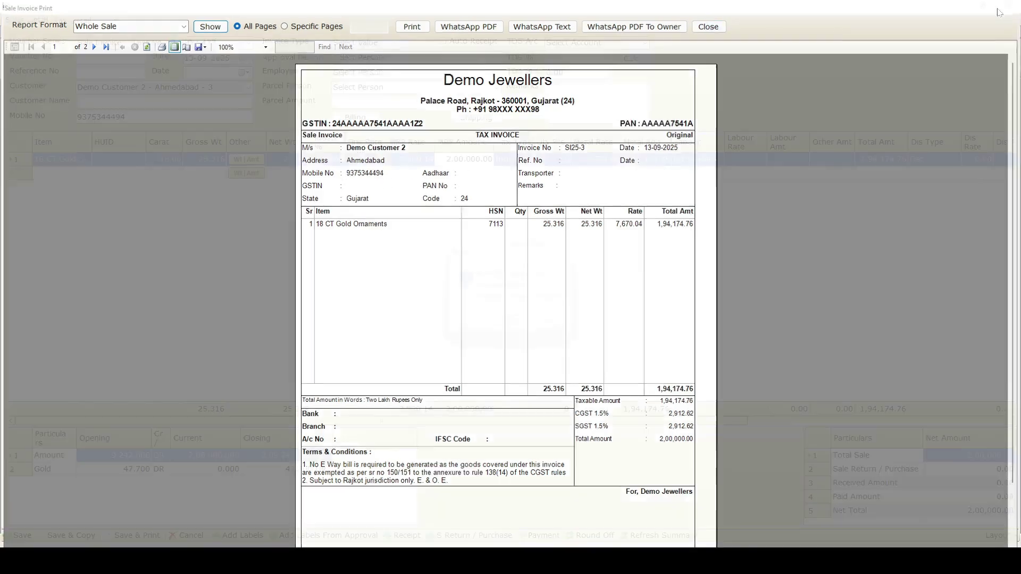
pyautogui.click(557, 326)
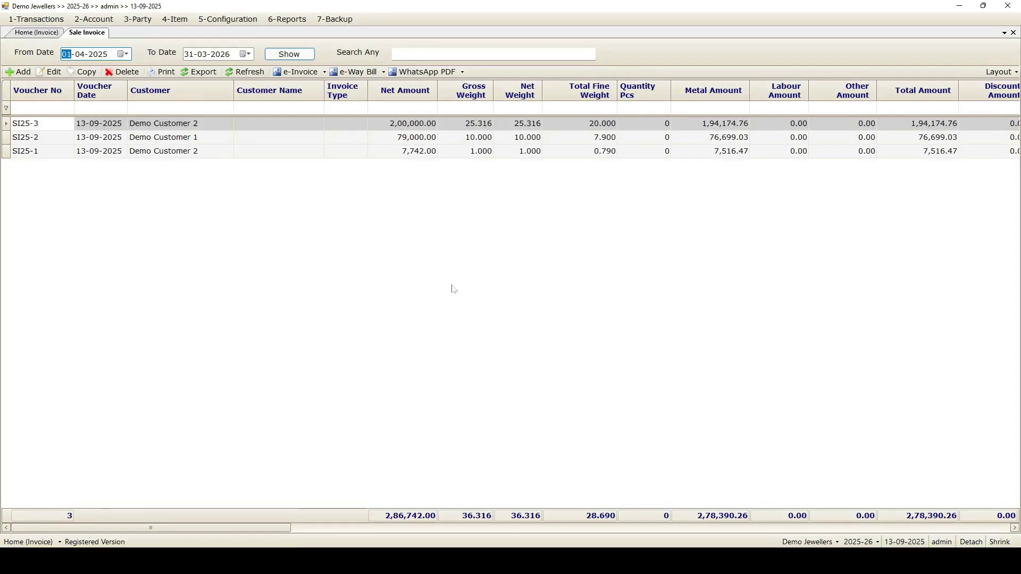
pyautogui.press('Escape')
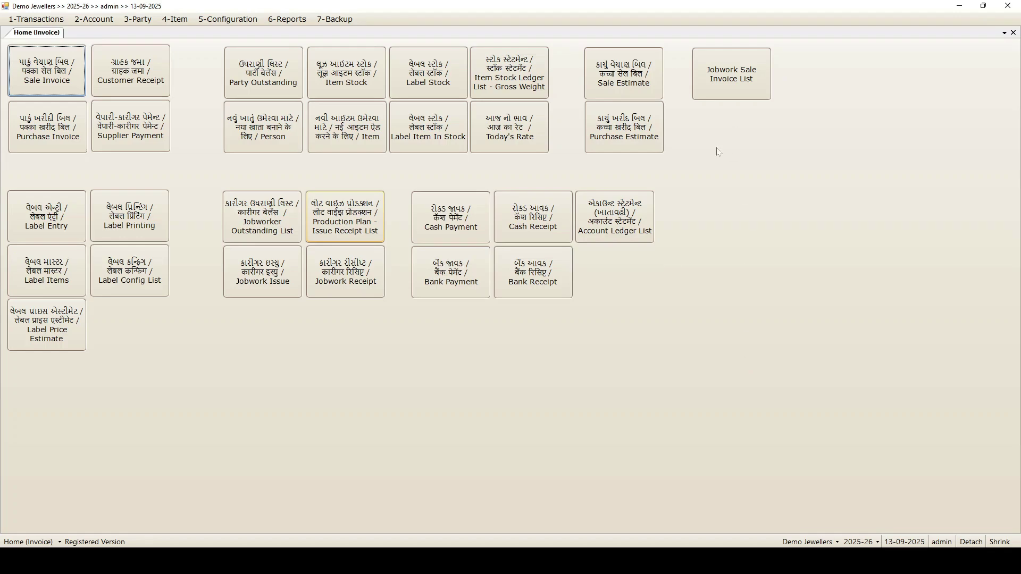
# Step: Start a new Jobwork Sale Invoice with Demo Customer 1 - Ahmedabad as the customer
pyautogui.click(729, 75)
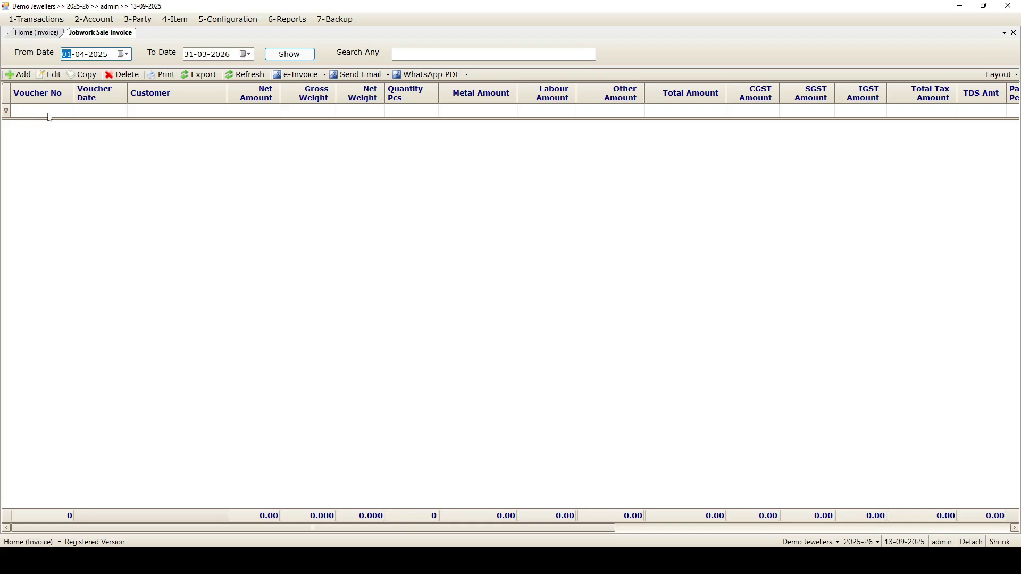
pyautogui.click(21, 75)
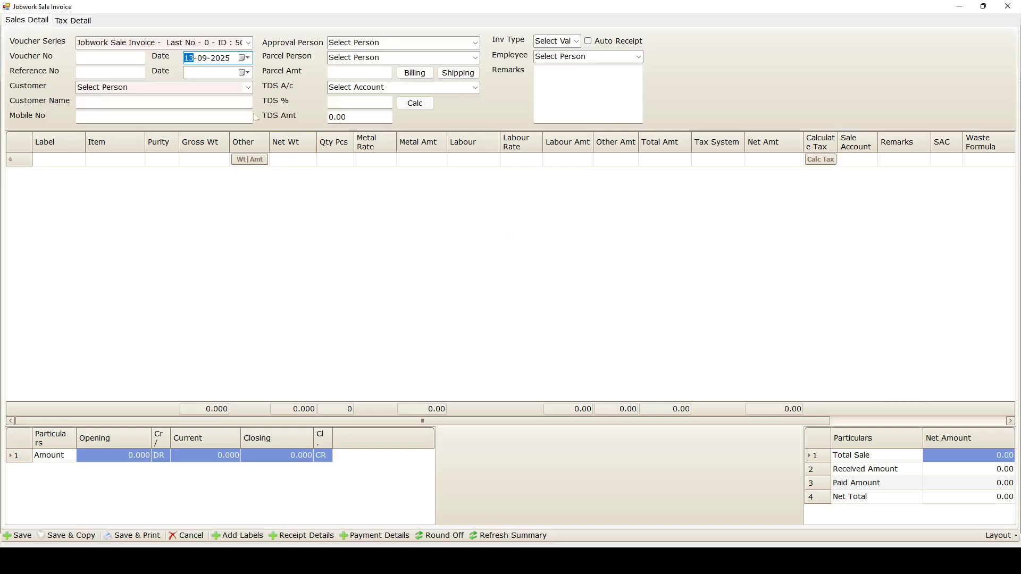
pyautogui.click(247, 90)
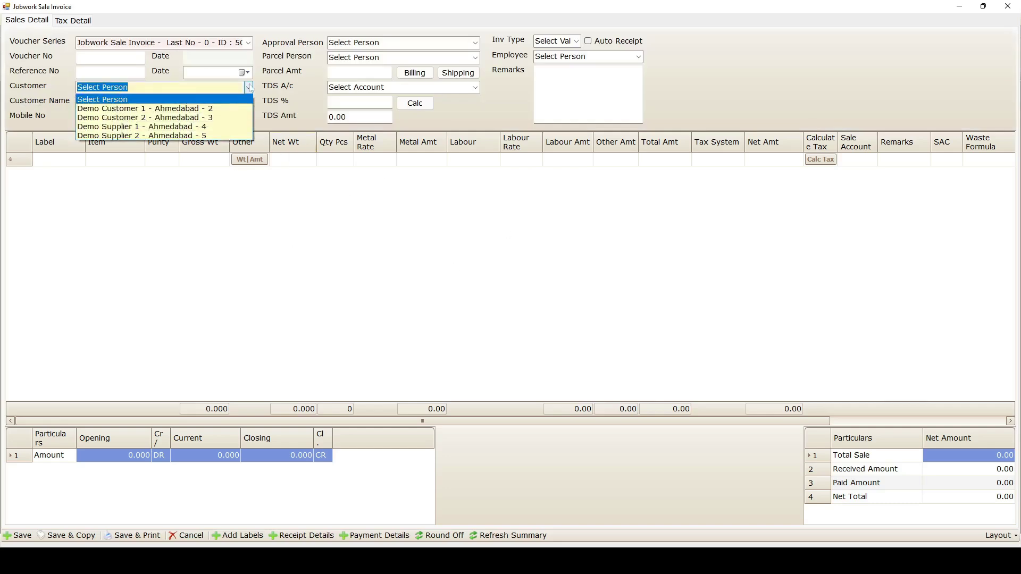
pyautogui.click(215, 110)
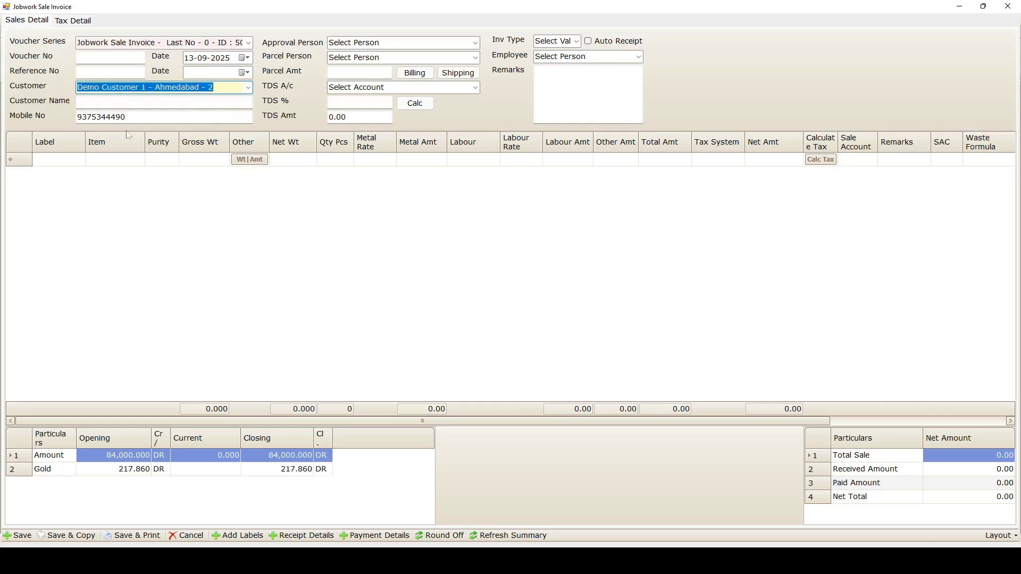
# Step: Add the 18 CT Gold Ornaments (Jobwork) item to the invoice with a gross weight of 50
pyautogui.click(108, 159)
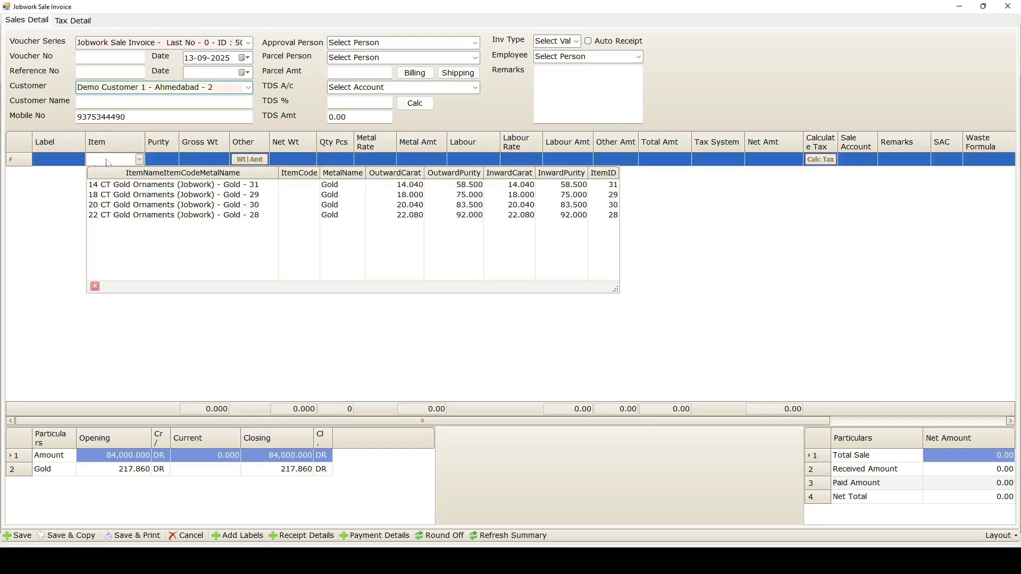
pyautogui.click(119, 195)
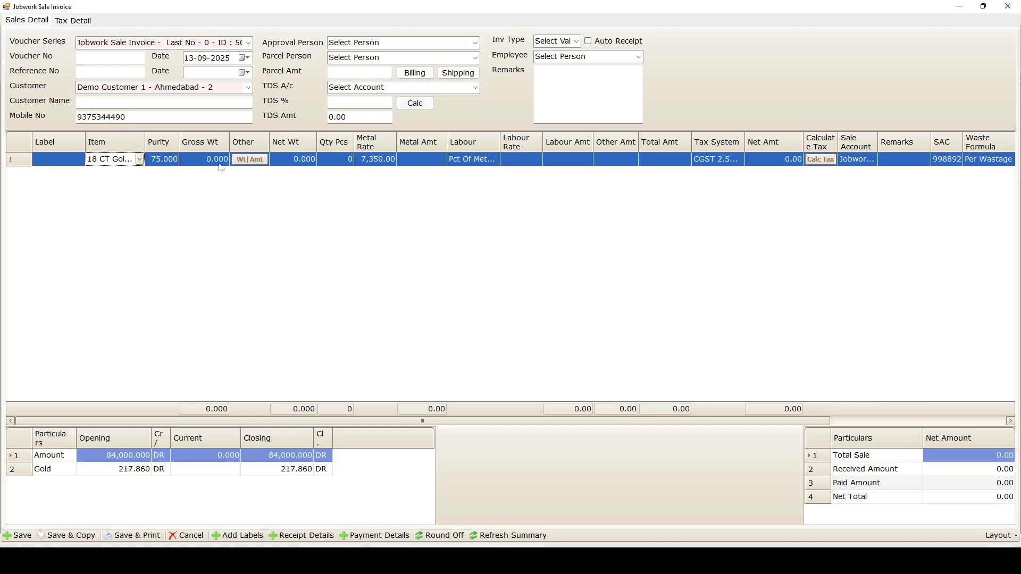
pyautogui.click(196, 160)
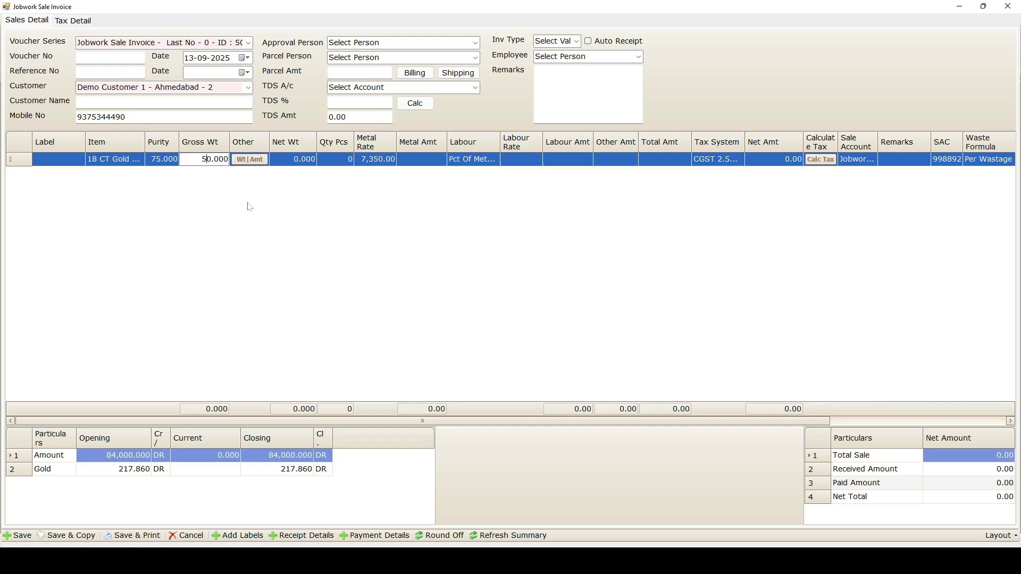
pyautogui.write('5')
# Step: Add a Stone charge to the 18 CT Gold Ornaments row with an item weight of 5 and an amount of 1,500
pyautogui.click(253, 160)
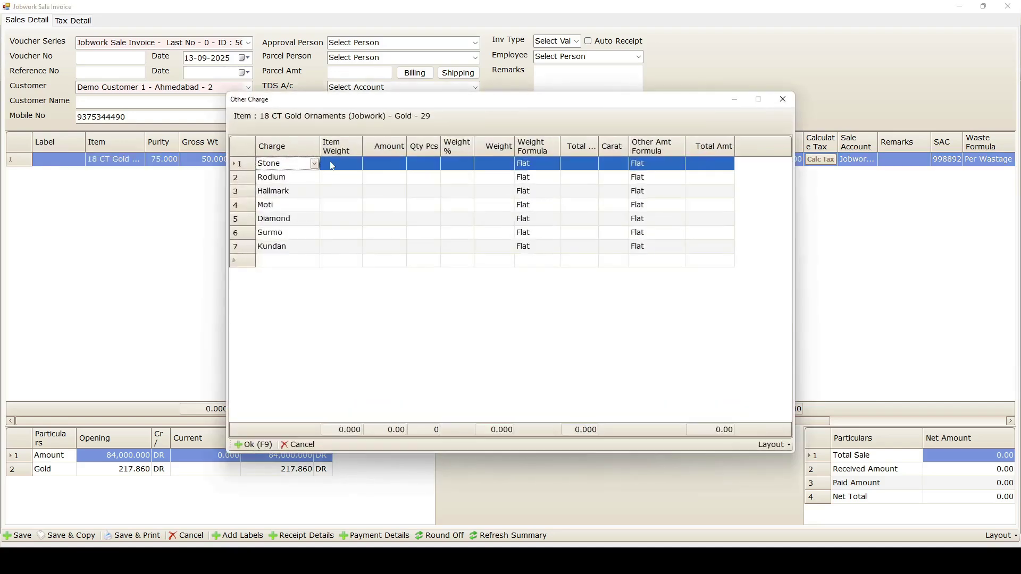
pyautogui.click(334, 164)
pyautogui.write('5')
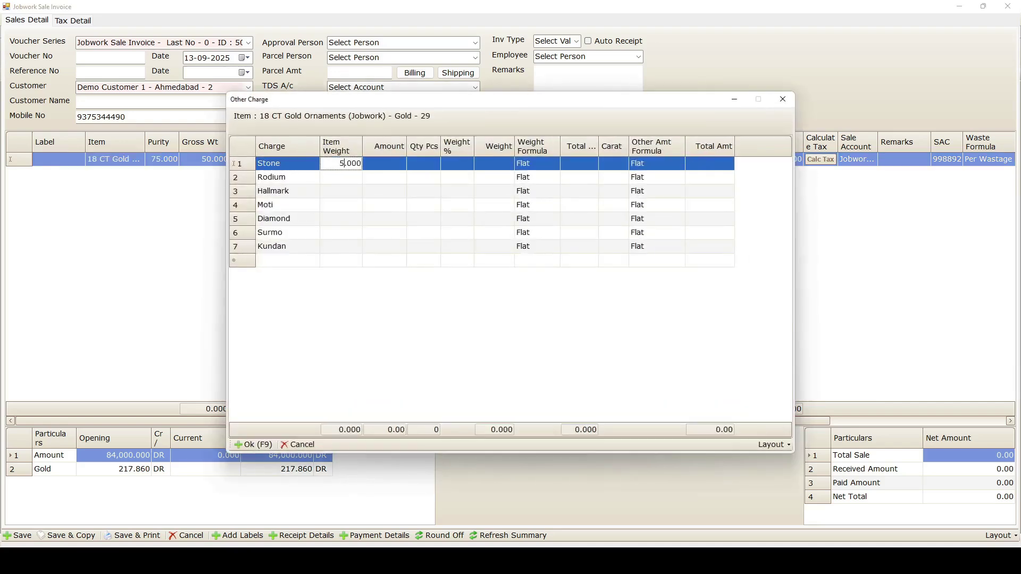
pyautogui.click(405, 164)
pyautogui.write('1,500.00')
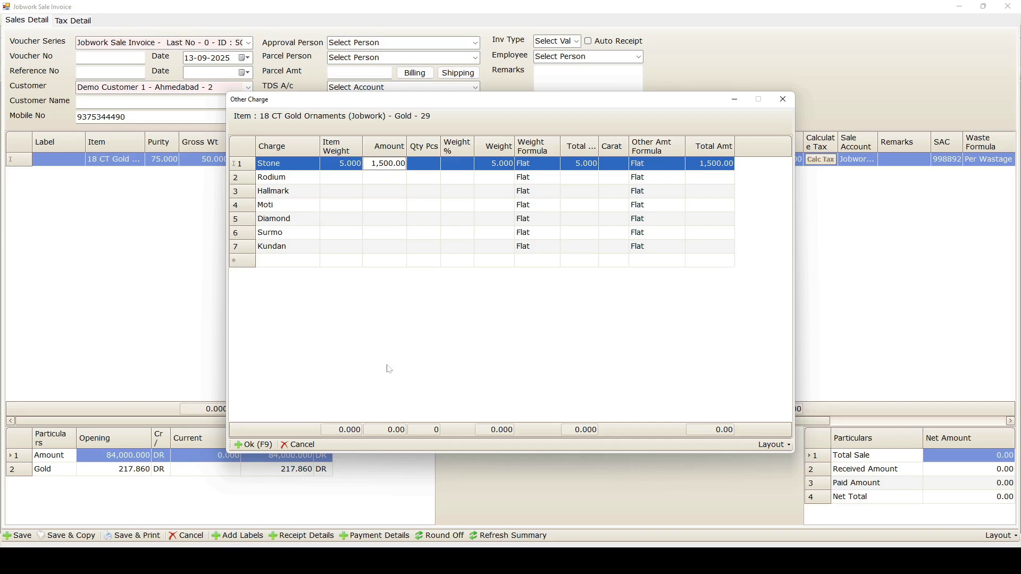
pyautogui.click(251, 446)
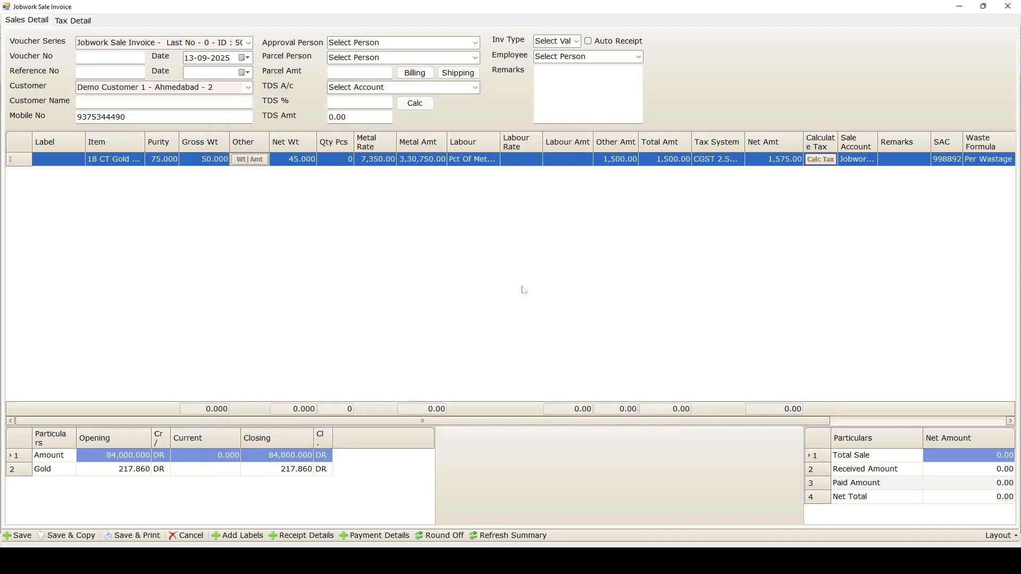
pyautogui.click(335, 520)
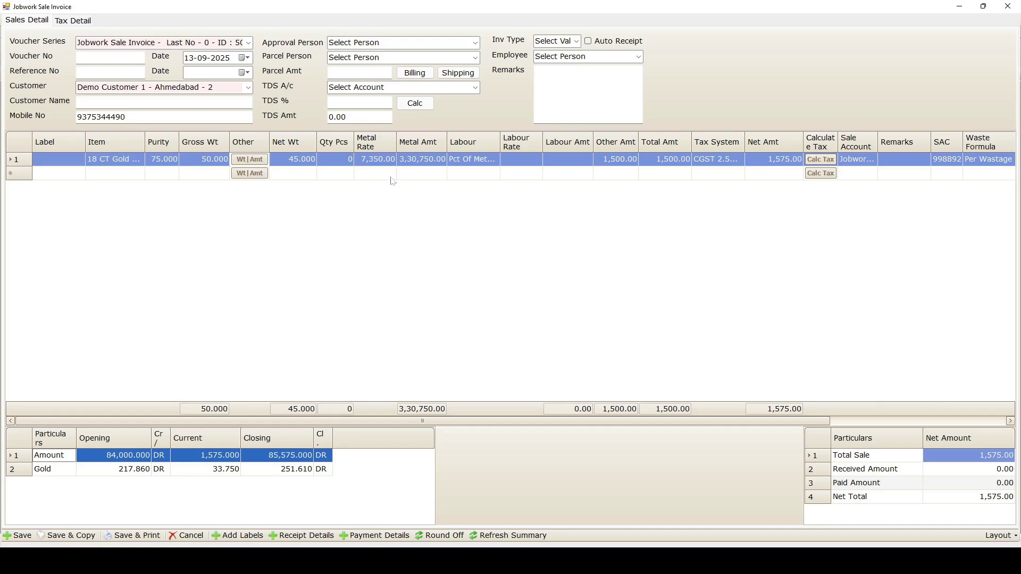
# Step: Set the metal rate of the 18 CT Gold Ornaments row to 8,000 and commit the change
pyautogui.click(378, 160)
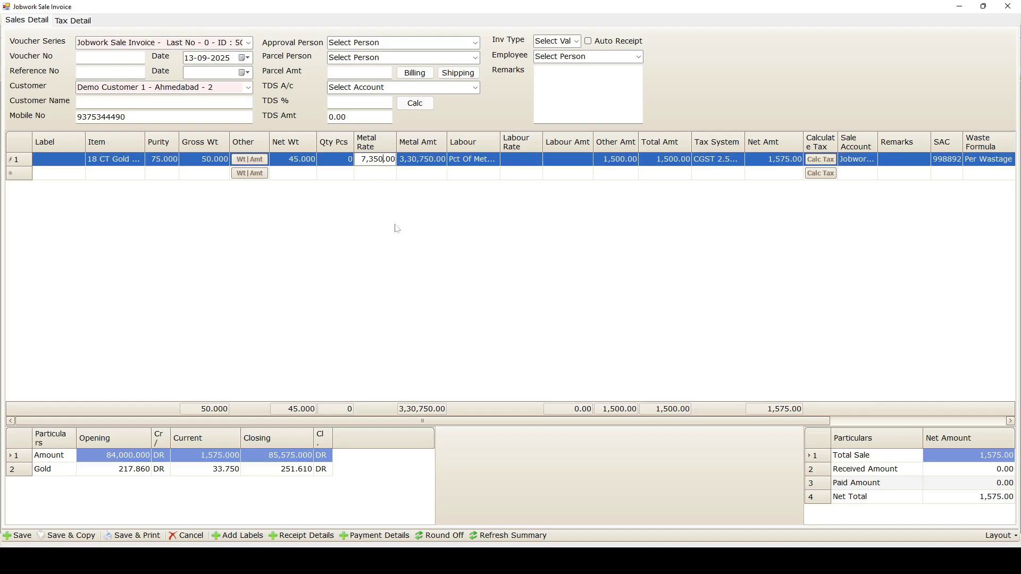
pyautogui.press('BackSpace')
pyautogui.write('80')
pyautogui.click(294, 483)
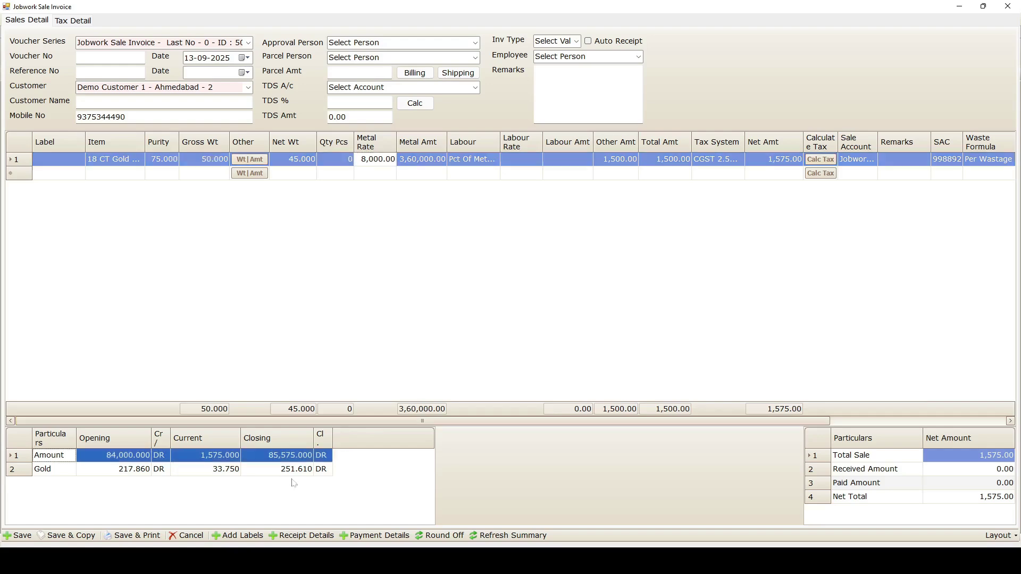
# Step: Save the jobwork sale invoice with its print preview, check the available export formats, and finish without adding another record
pyautogui.click(142, 537)
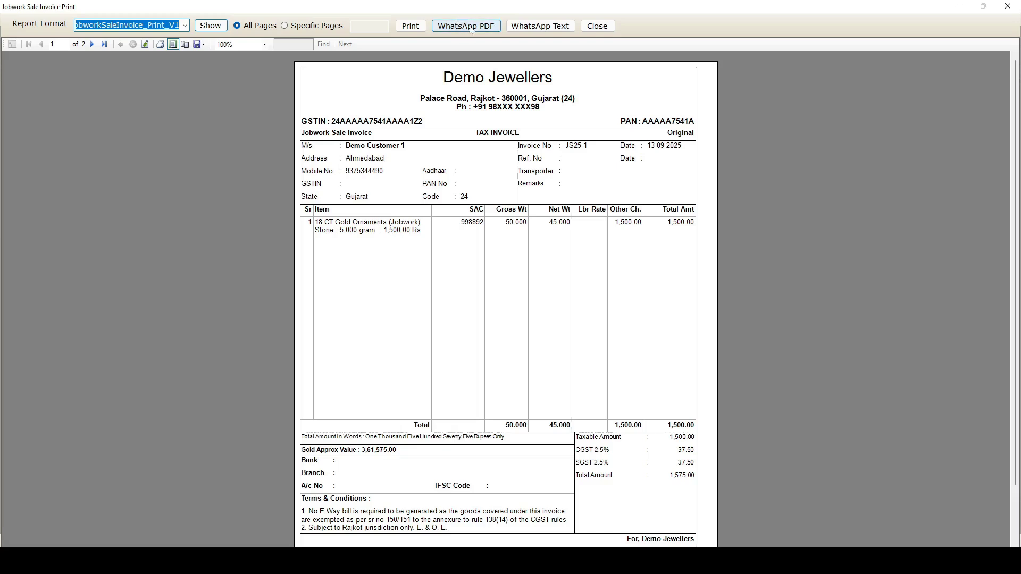
pyautogui.click(204, 47)
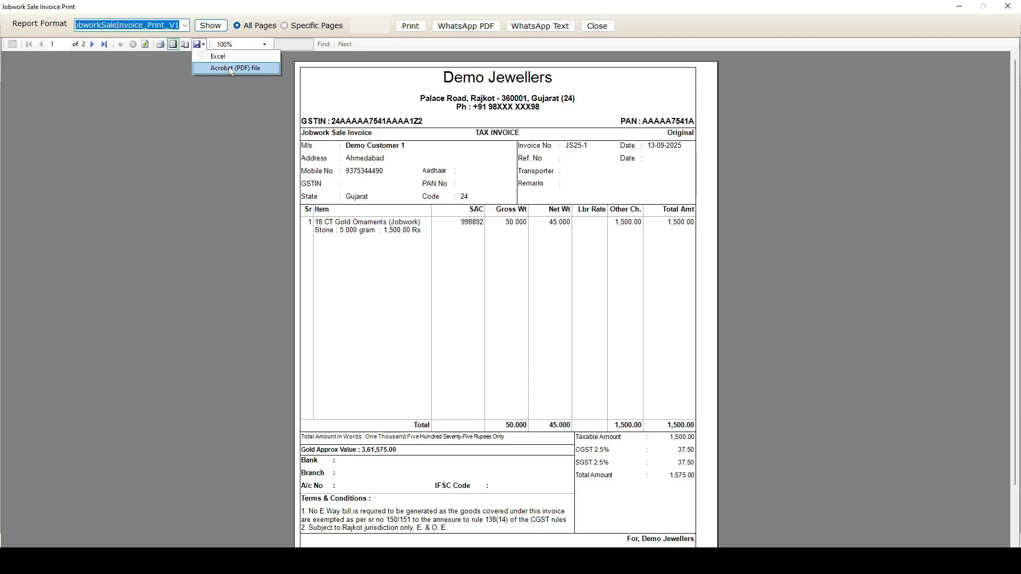
pyautogui.click(477, 144)
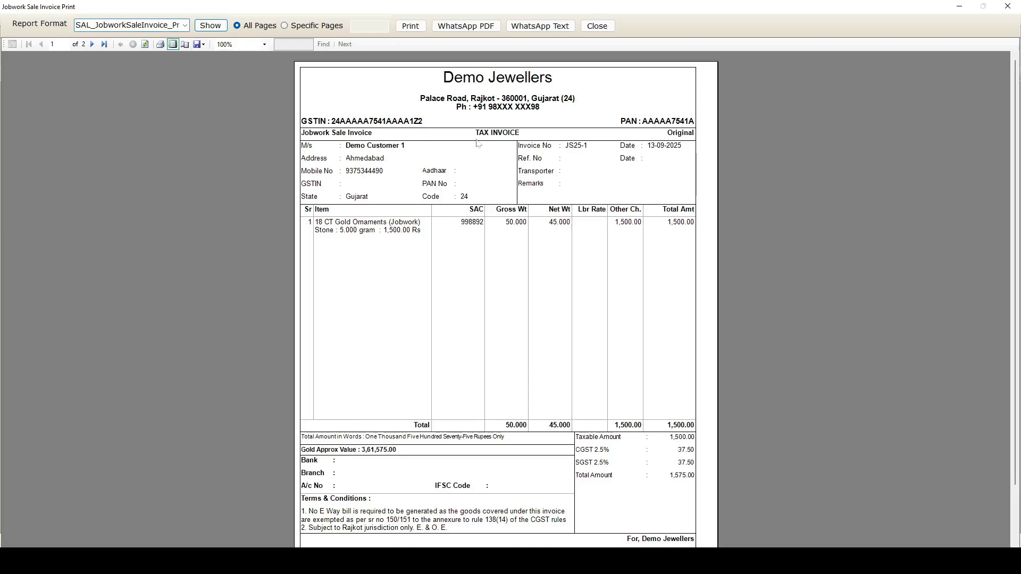
pyautogui.click(598, 26)
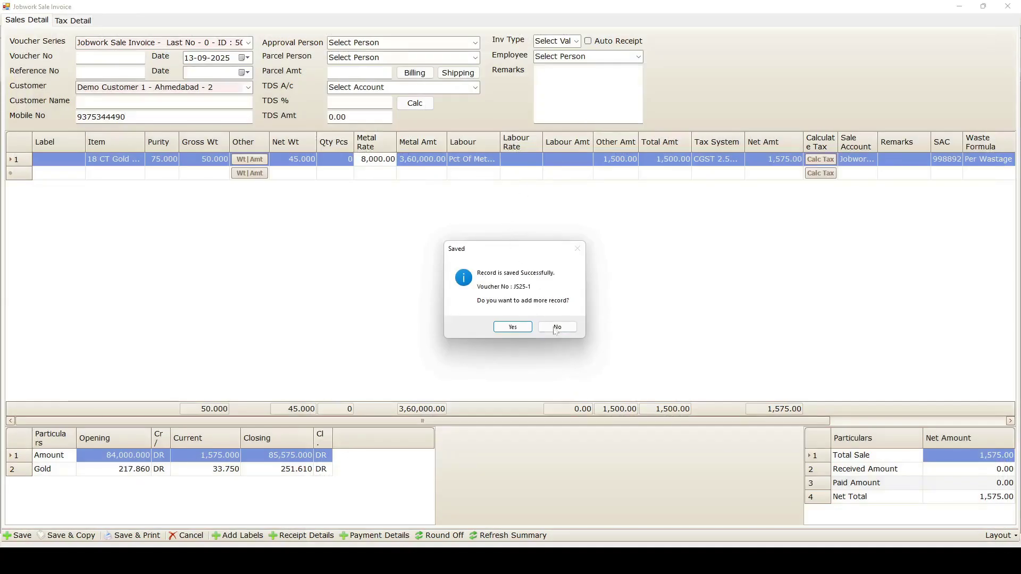
pyautogui.click(560, 329)
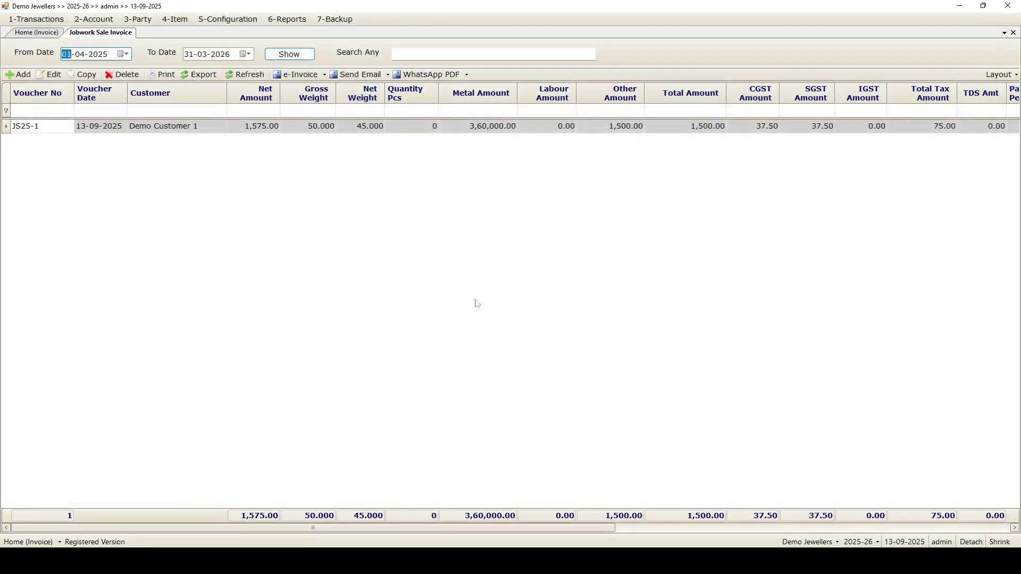